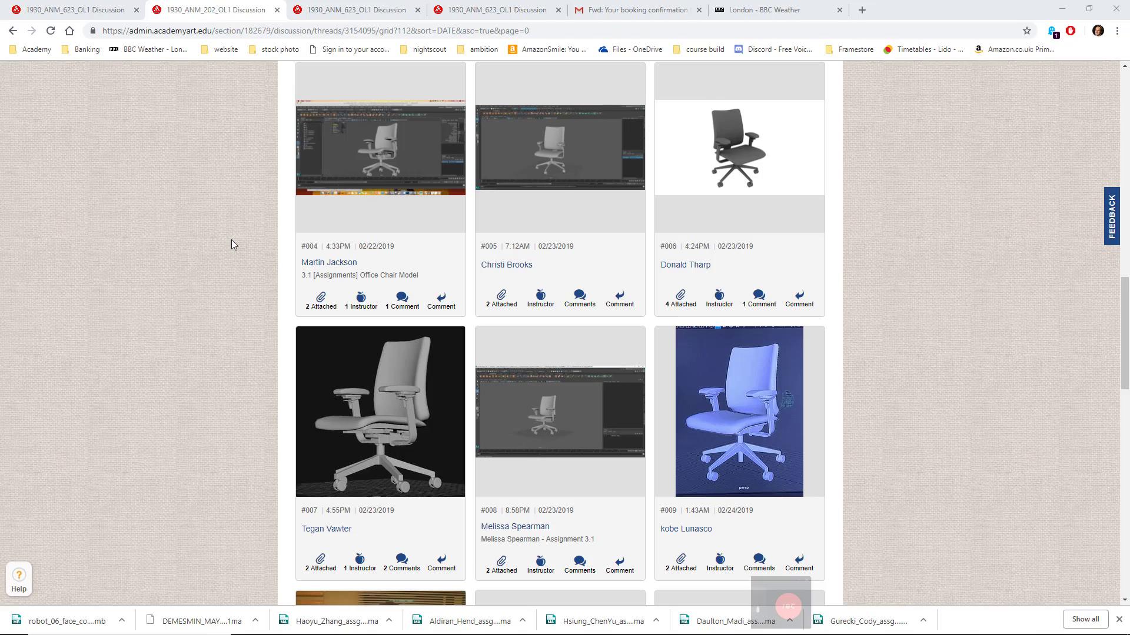
Open post #004, the revised office chair submission, from the discussion's post grid
{"action": "scroll", "coordinate": [231, 239], "scroll_direction": "up", "scroll_amount": 4}
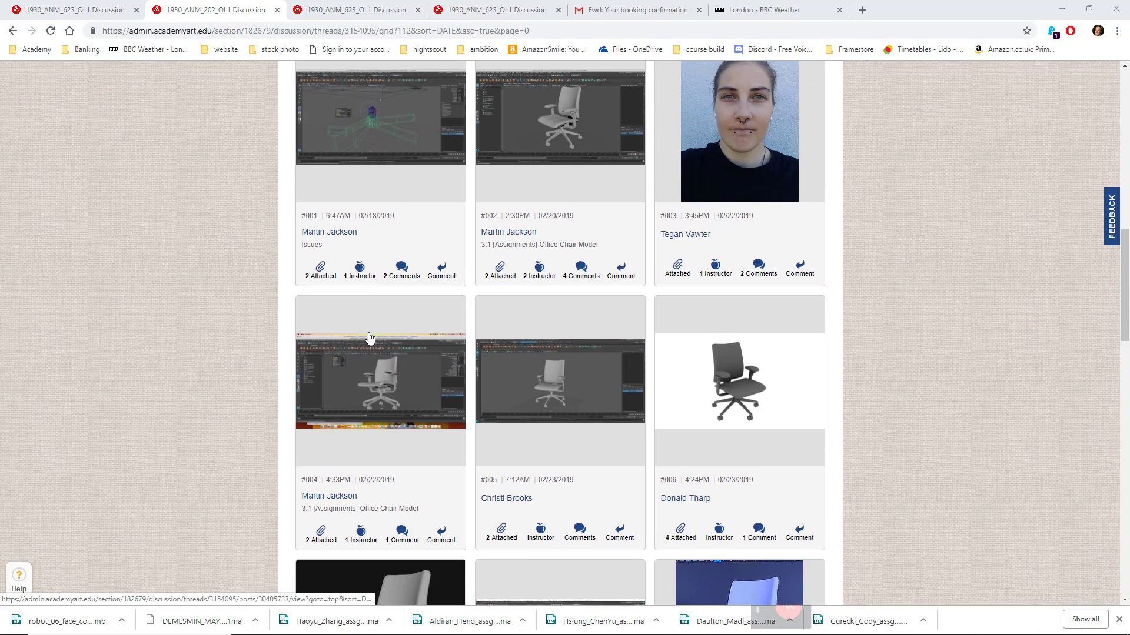
{"action": "scroll", "coordinate": [370, 338], "scroll_direction": "down", "scroll_amount": 4}
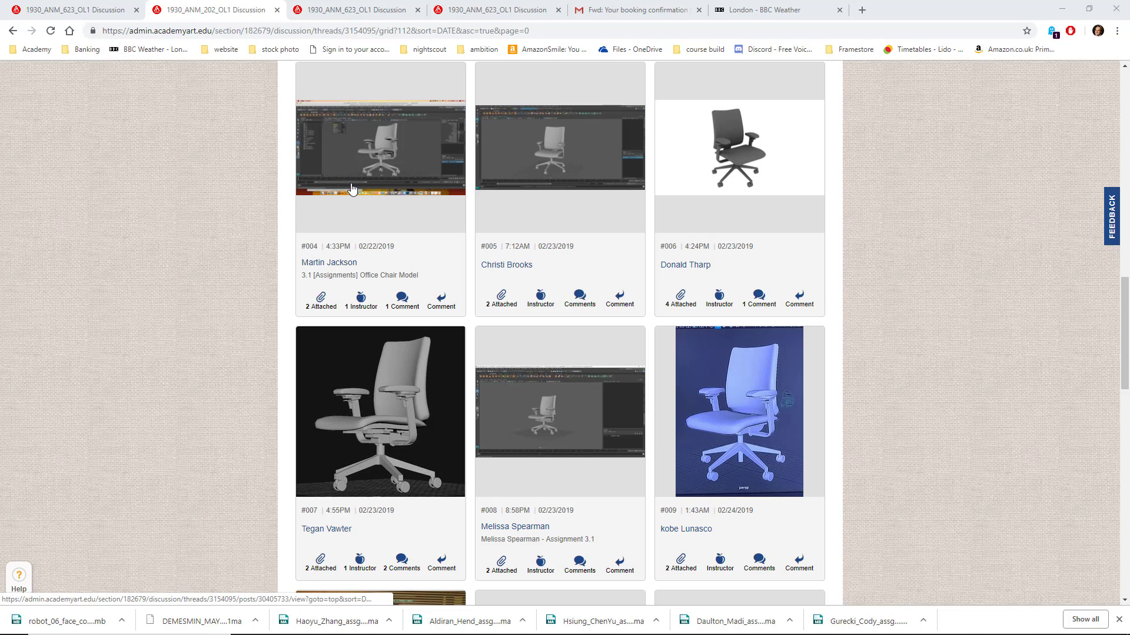
{"action": "scroll", "coordinate": [351, 189], "scroll_direction": "up", "scroll_amount": 3}
{"action": "scroll", "coordinate": [365, 345], "scroll_direction": "down", "scroll_amount": 2}
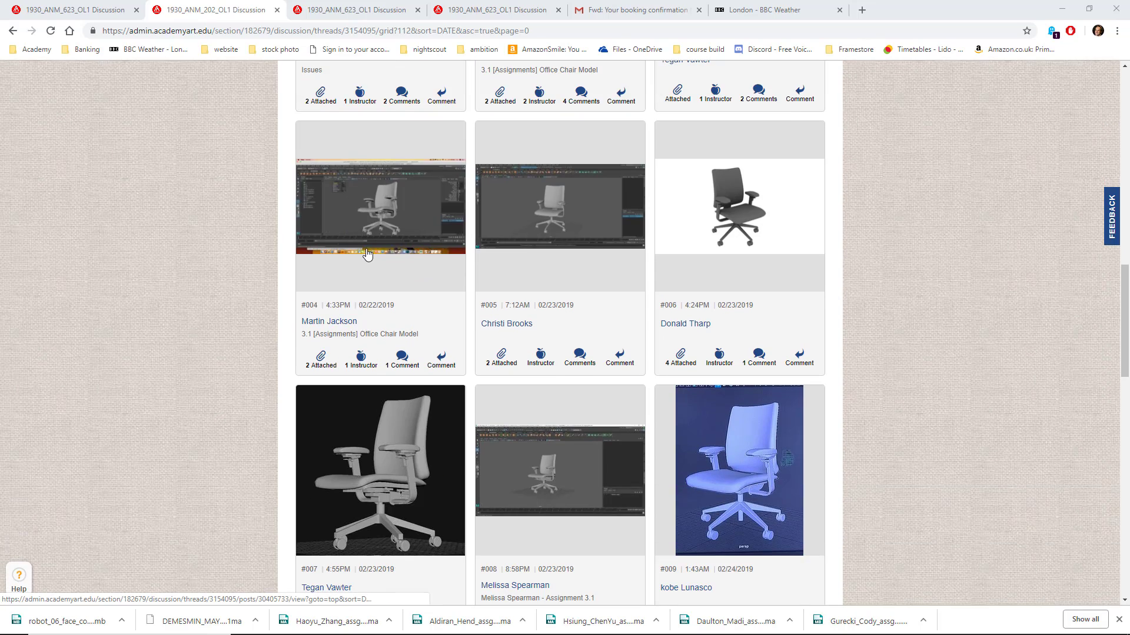
{"action": "left_click", "coordinate": [366, 252]}
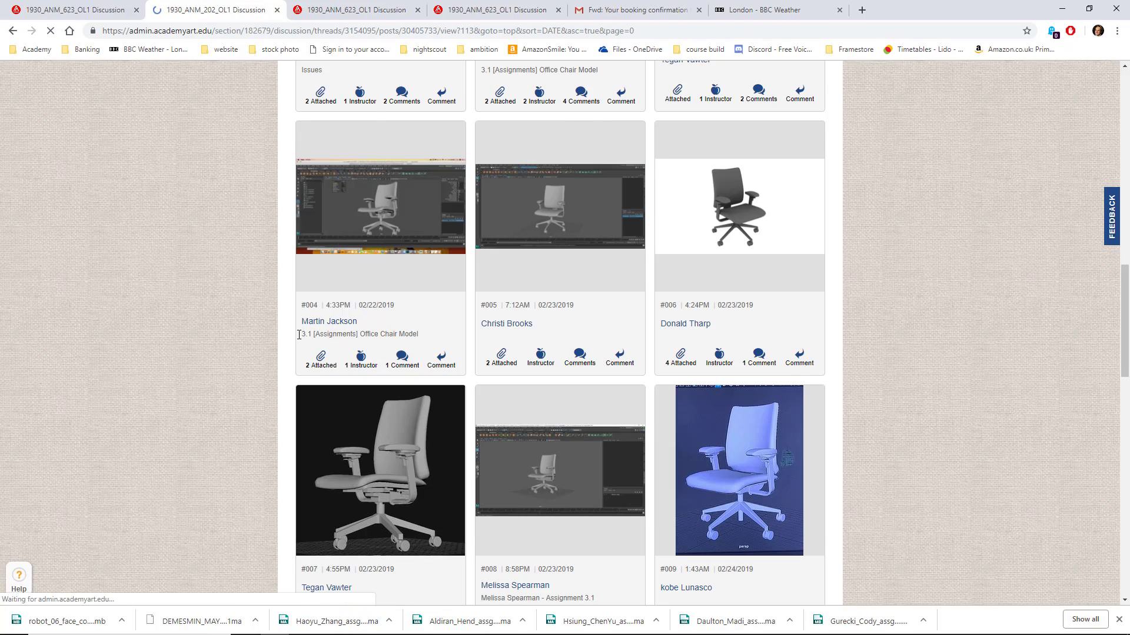
Review the instructor's comment and the attached chair_09 file in the office chair post
{"action": "scroll", "coordinate": [330, 347], "scroll_direction": "down", "scroll_amount": 15}
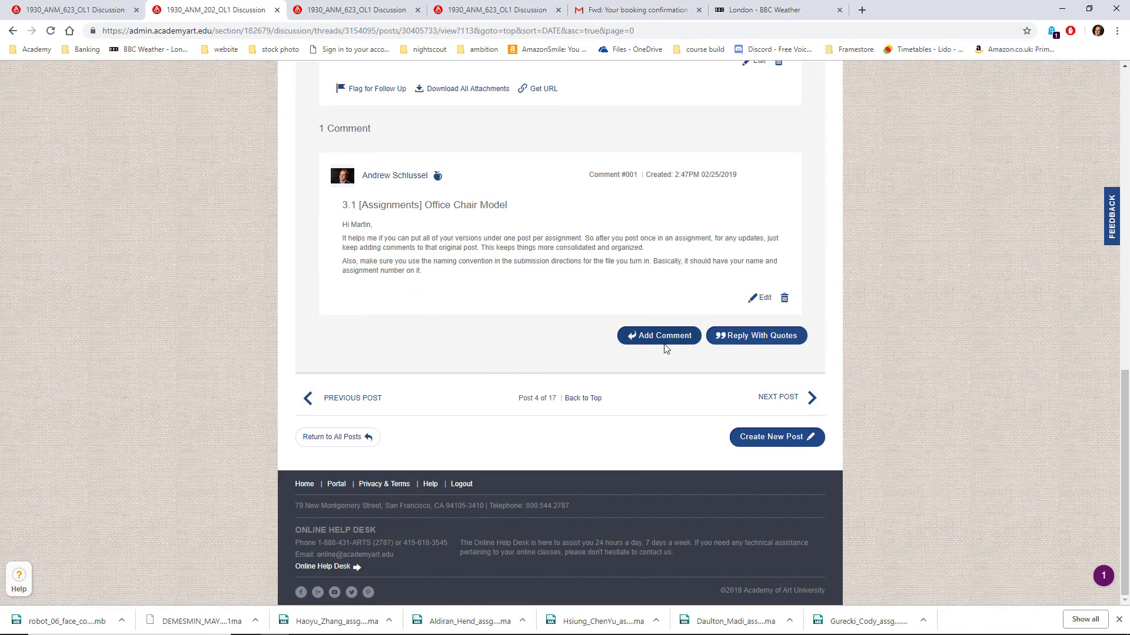
{"action": "scroll", "coordinate": [546, 330], "scroll_direction": "up", "scroll_amount": 5}
{"action": "scroll", "coordinate": [592, 351], "scroll_direction": "up", "scroll_amount": 1}
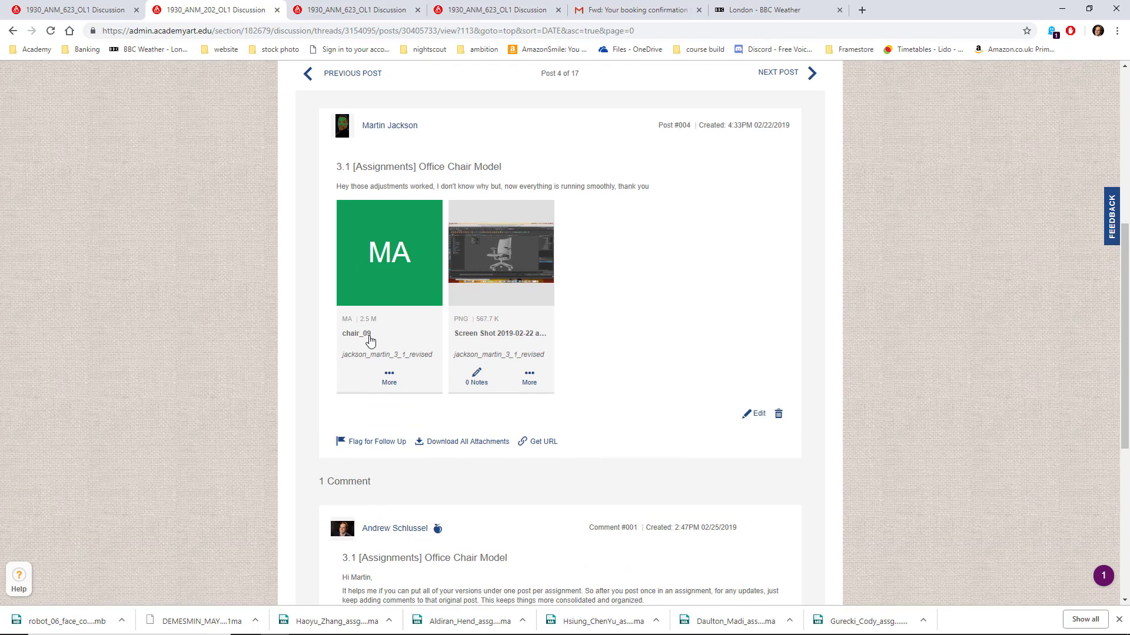
Highlight the file naming convention Lastname_Firstname_assg_3.1.ma in the assignment's submission directions
{"action": "scroll", "coordinate": [605, 325], "scroll_direction": "up", "scroll_amount": 3}
{"action": "left_click", "coordinate": [800, 173]}
{"action": "scroll", "coordinate": [630, 318], "scroll_direction": "down", "scroll_amount": 3}
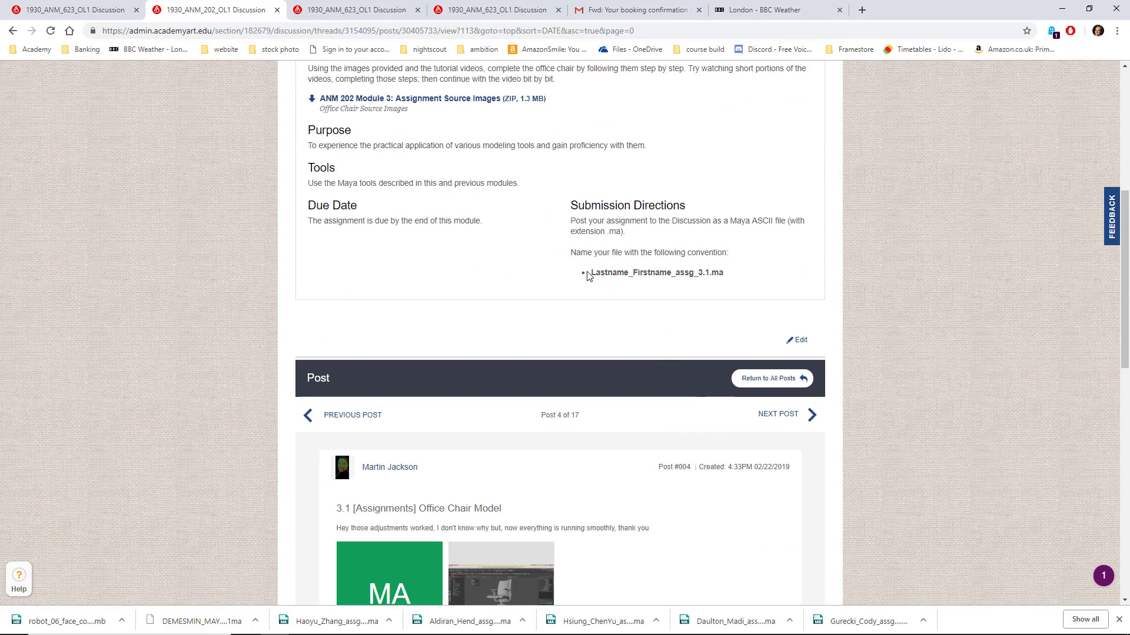
{"action": "left_click_drag", "start_coordinate": [587, 274], "coordinate": [724, 274]}
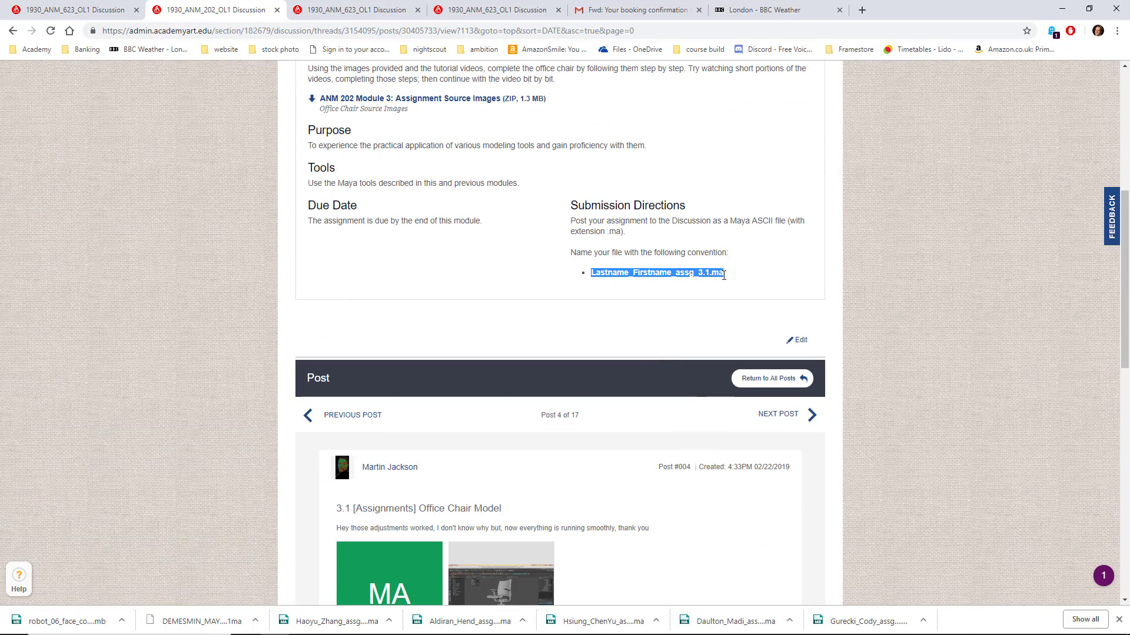
{"action": "scroll", "coordinate": [648, 359], "scroll_direction": "down", "scroll_amount": 5}
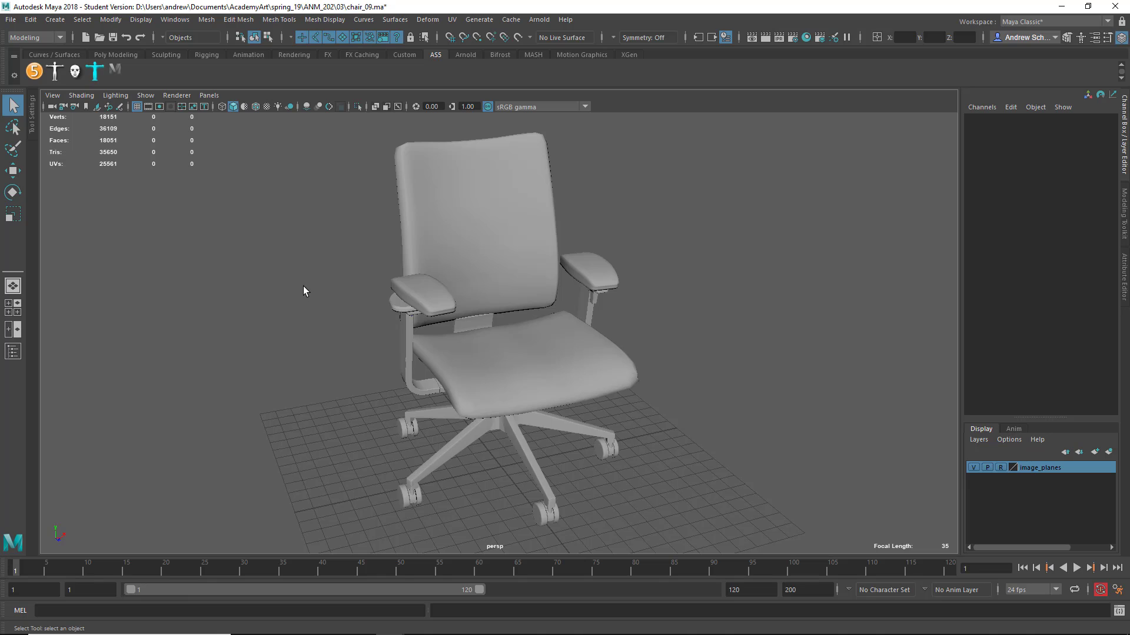
Switch to Maya and examine the wireframe of the curved backrest support beneath the chair seat
{"action": "left_click_drag", "start_coordinate": [348, 340], "coordinate": [495, 328], "text": "alt"}
{"action": "left_click", "coordinate": [494, 366]}
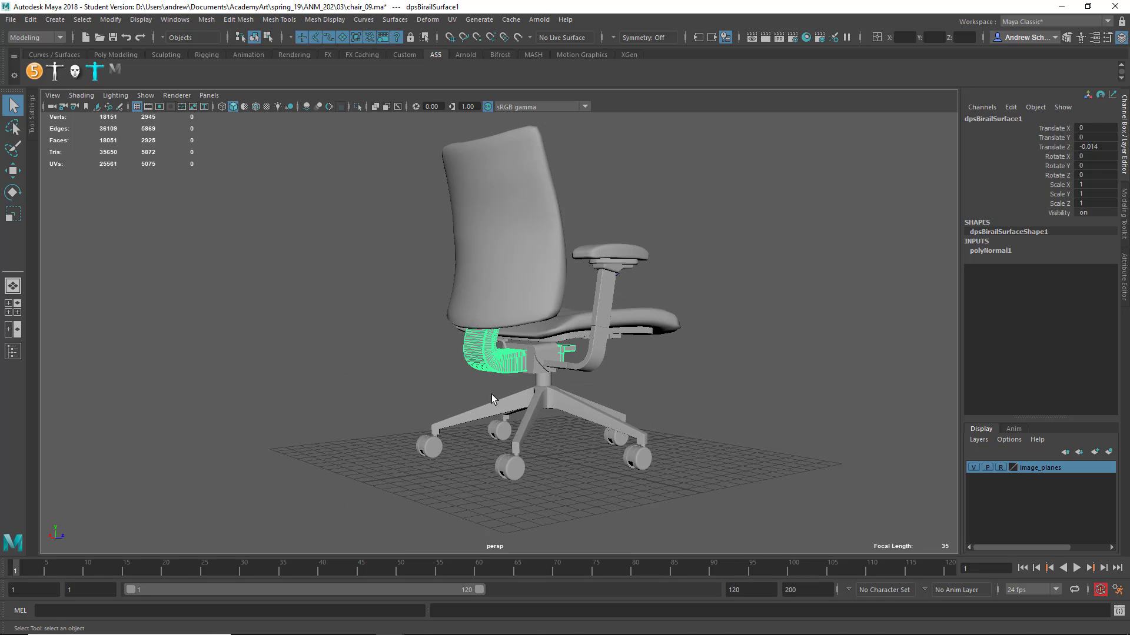
{"action": "key", "text": "f"}
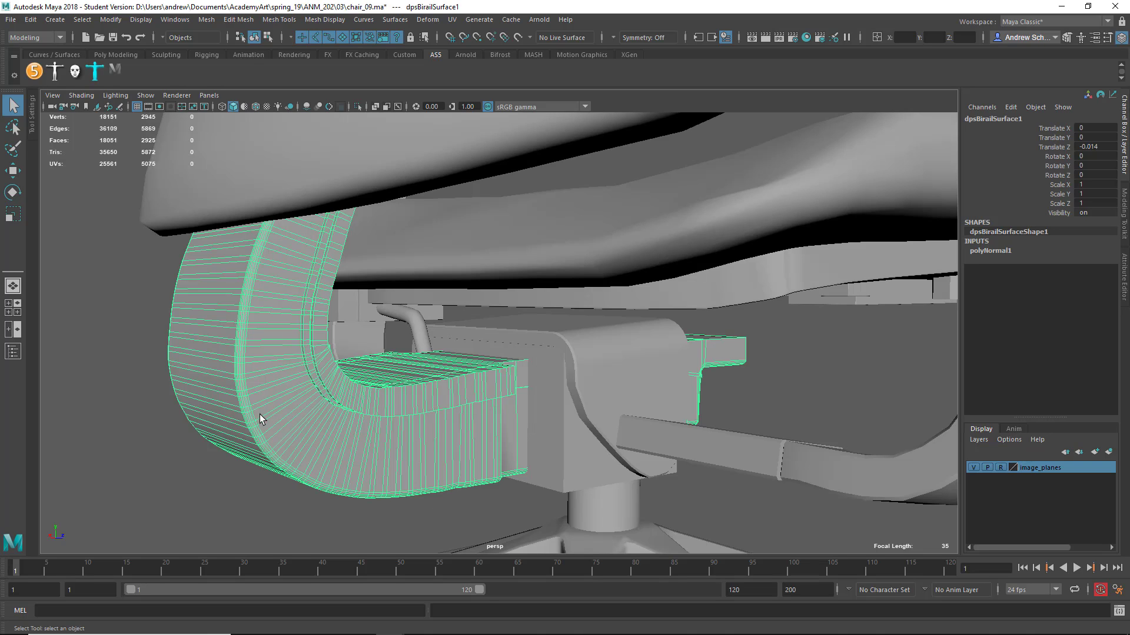
{"action": "scroll", "coordinate": [252, 360], "scroll_direction": "down", "scroll_amount": 6}
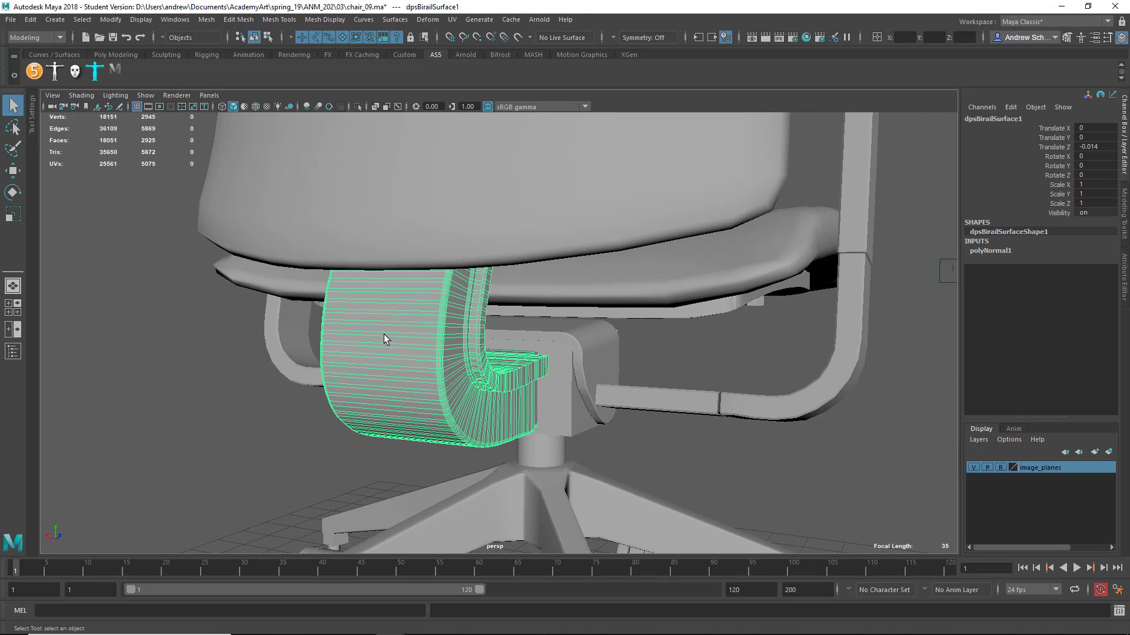
{"action": "left_click_drag", "start_coordinate": [435, 415], "coordinate": [394, 431], "text": "alt"}
{"action": "right_click_drag", "start_coordinate": [283, 435], "coordinate": [449, 434], "text": "alt"}
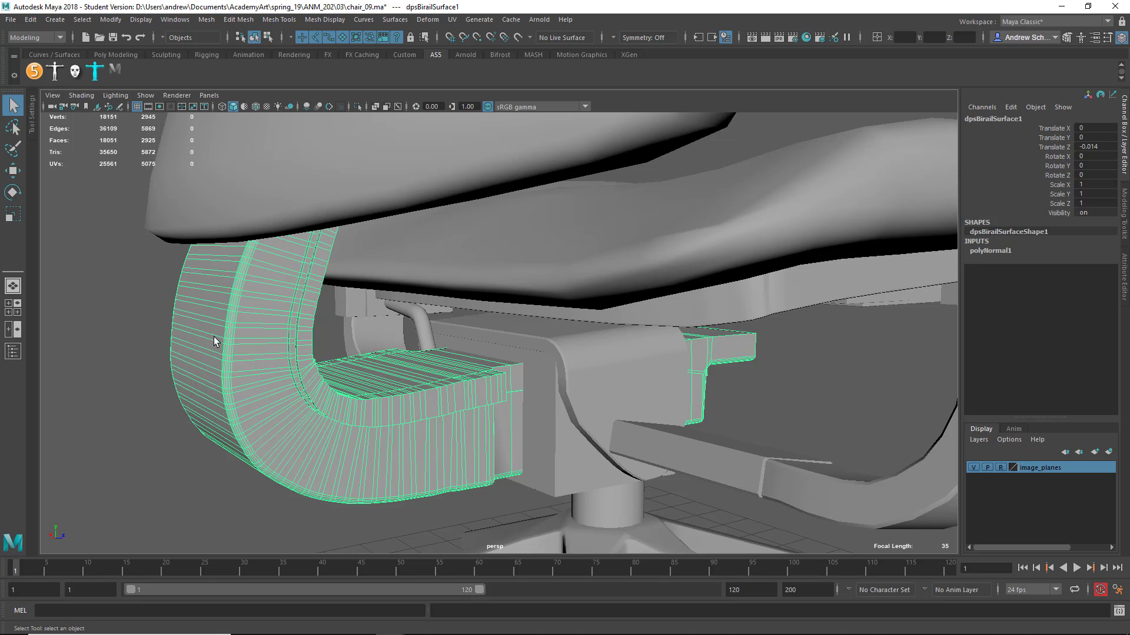
Inspect the inner bend and grooves of the backrest support up close for uneven edges and dense geometry
{"action": "left_click", "coordinate": [165, 437]}
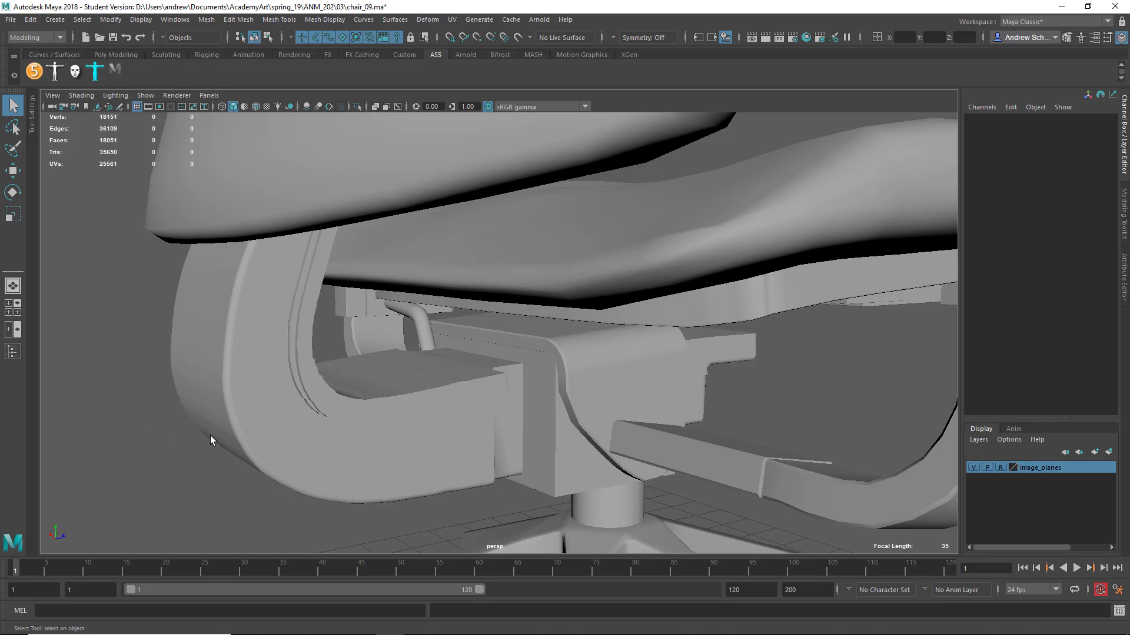
{"action": "right_click_drag", "start_coordinate": [161, 409], "coordinate": [352, 411], "text": "alt"}
{"action": "middle_click_drag", "start_coordinate": [208, 410], "coordinate": [379, 398], "text": "alt"}
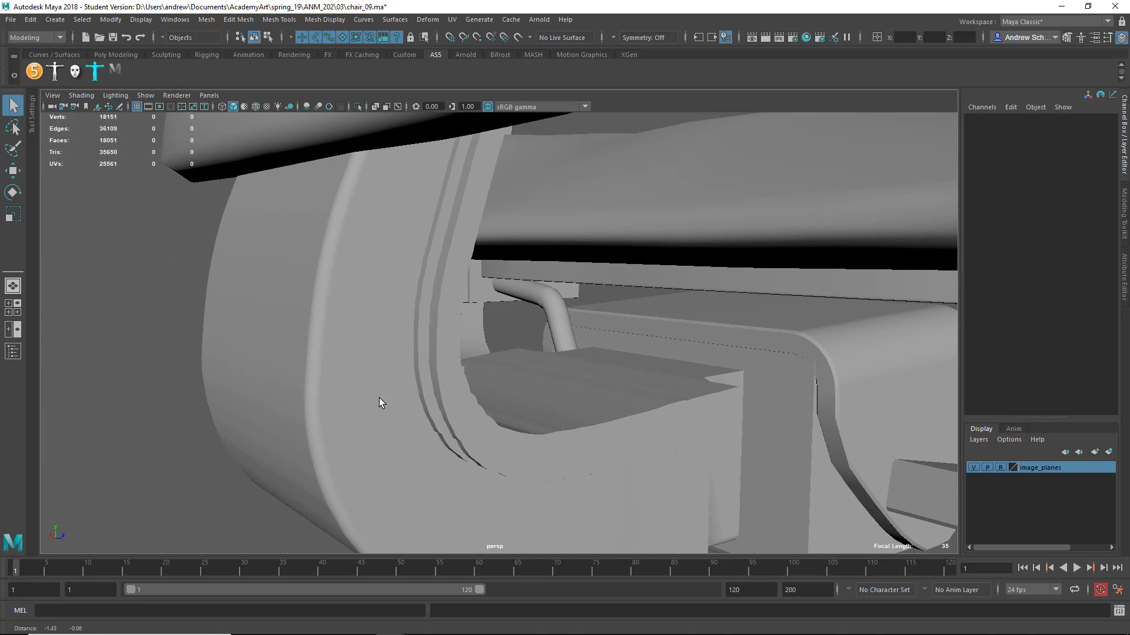
{"action": "mouse_move", "coordinate": [269, 437]}
{"action": "left_mouse_down", "text": "alt"}
{"action": "mouse_move", "coordinate": [227, 434]}
{"action": "mouse_move", "coordinate": [271, 415]}
{"action": "left_mouse_up", "text": "alt"}
{"action": "left_click", "coordinate": [323, 398]}
{"action": "scroll", "coordinate": [323, 399], "scroll_direction": "up", "scroll_amount": 5}
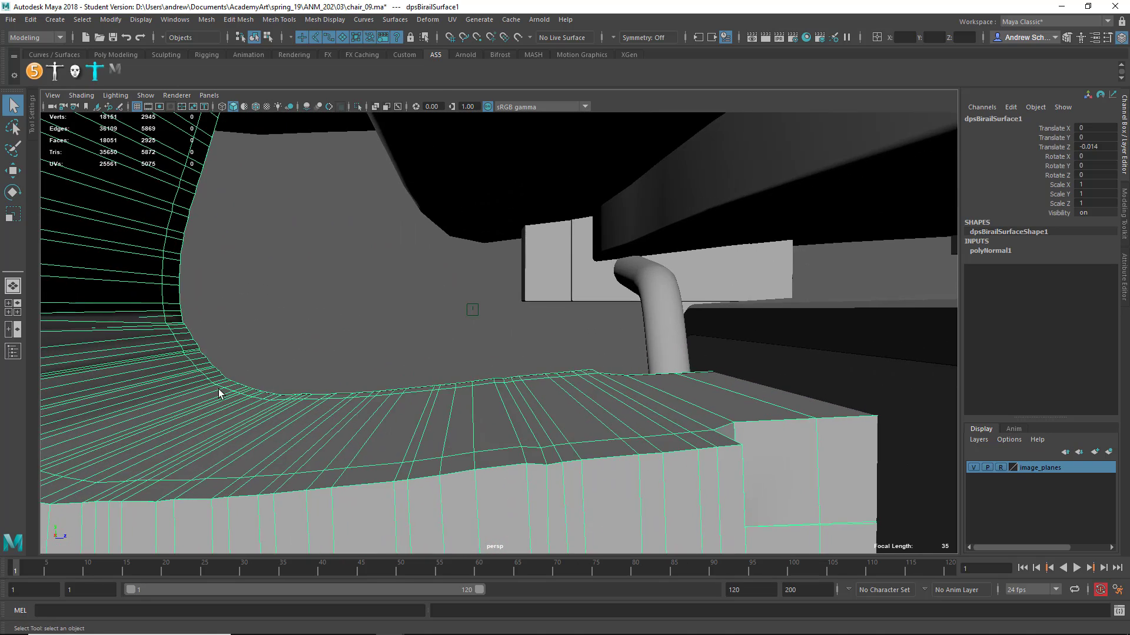
{"action": "left_click_drag", "start_coordinate": [219, 393], "coordinate": [457, 386], "text": "alt"}
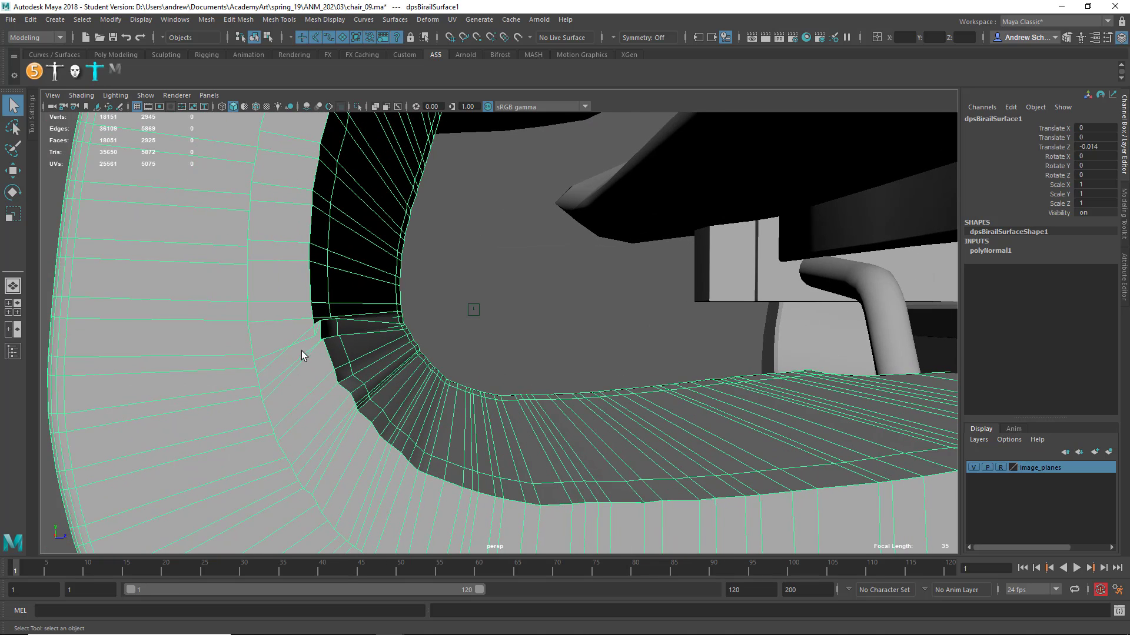
{"action": "left_click_drag", "start_coordinate": [382, 407], "coordinate": [411, 433], "text": "alt"}
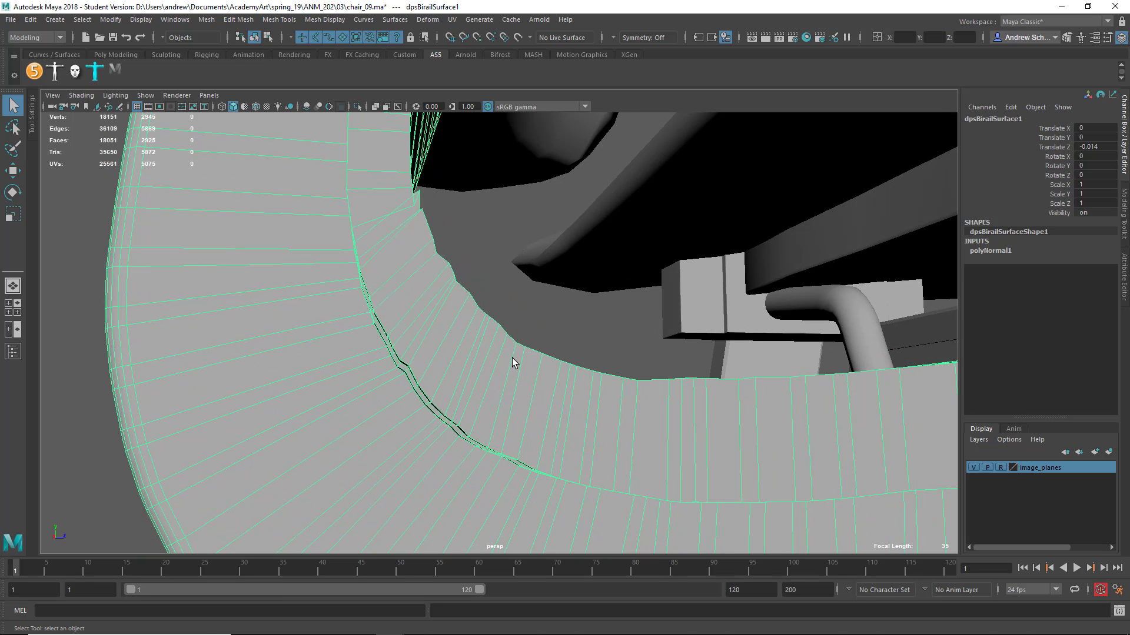
{"action": "left_click_drag", "start_coordinate": [502, 437], "coordinate": [523, 438], "text": "alt"}
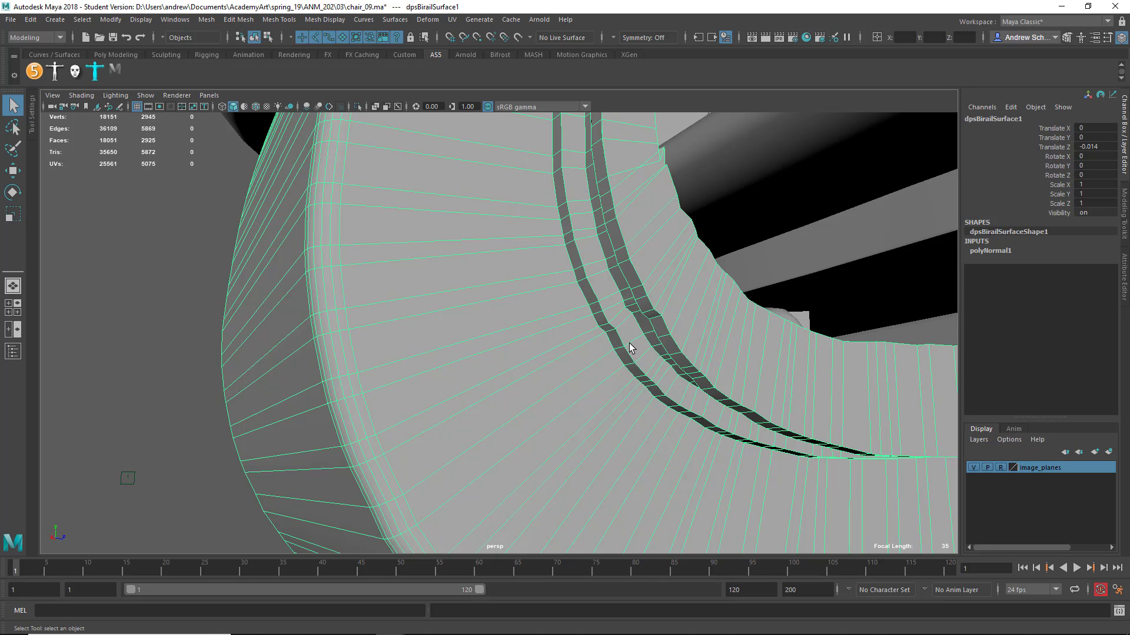
{"action": "left_click_drag", "start_coordinate": [696, 380], "coordinate": [588, 369], "text": "alt"}
{"action": "right_click_drag", "start_coordinate": [588, 370], "coordinate": [385, 352], "text": "alt"}
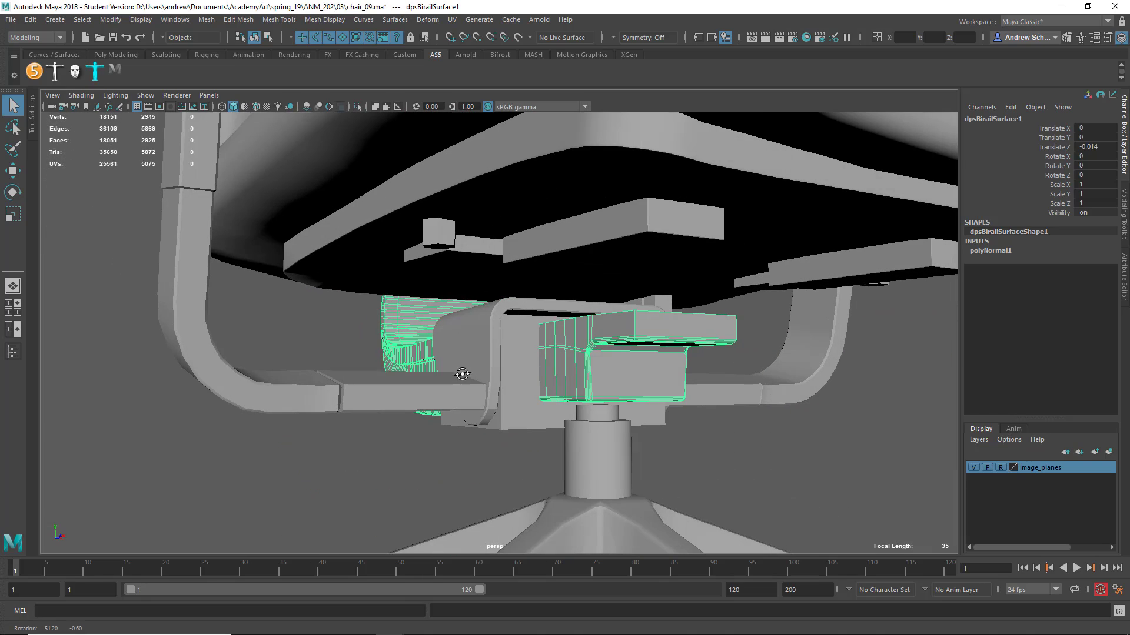
Delete two overlapping copies of the rectangular mechanism block beneath the seat, pCube12 and pCube11
{"action": "left_click", "coordinate": [459, 370]}
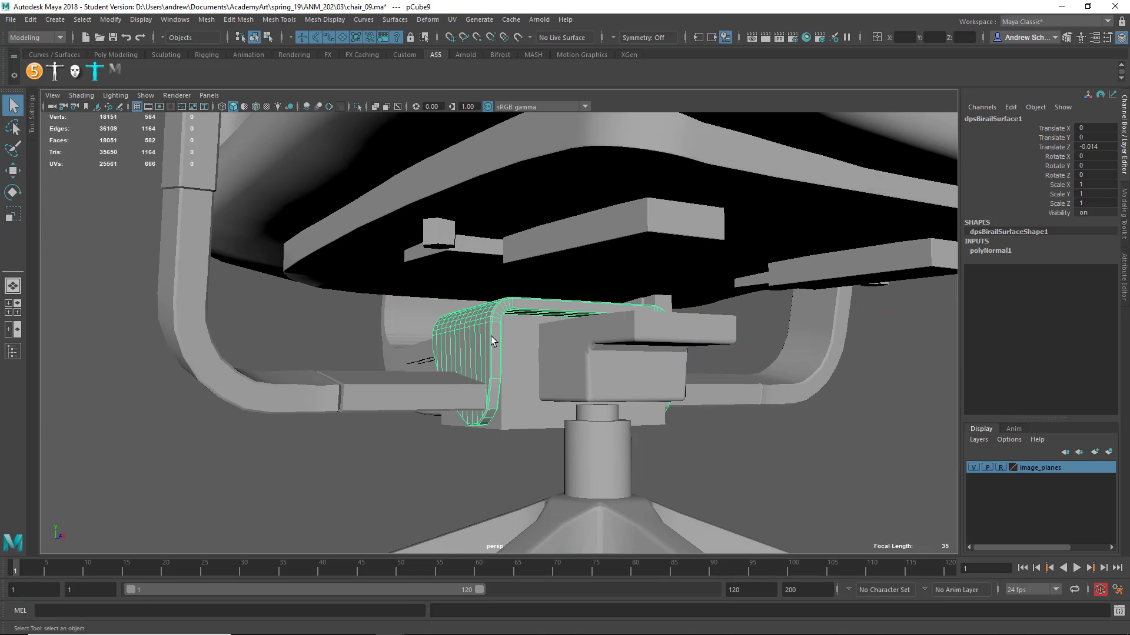
{"action": "left_click", "coordinate": [368, 412]}
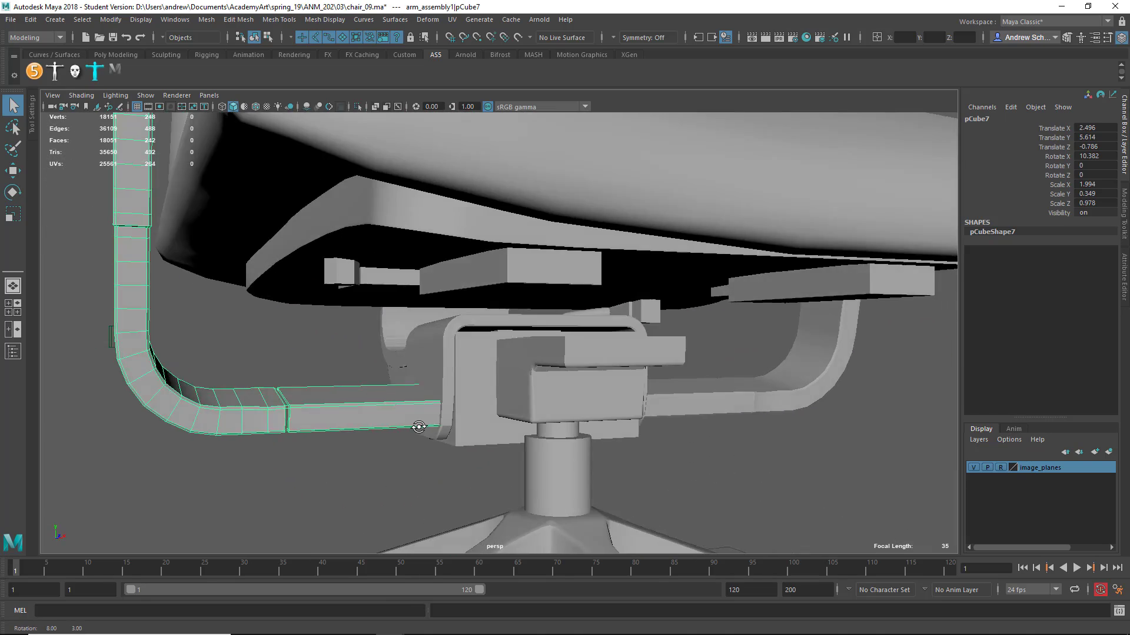
{"action": "left_click", "coordinate": [474, 423]}
{"action": "left_click_drag", "start_coordinate": [474, 422], "coordinate": [594, 387], "text": "alt"}
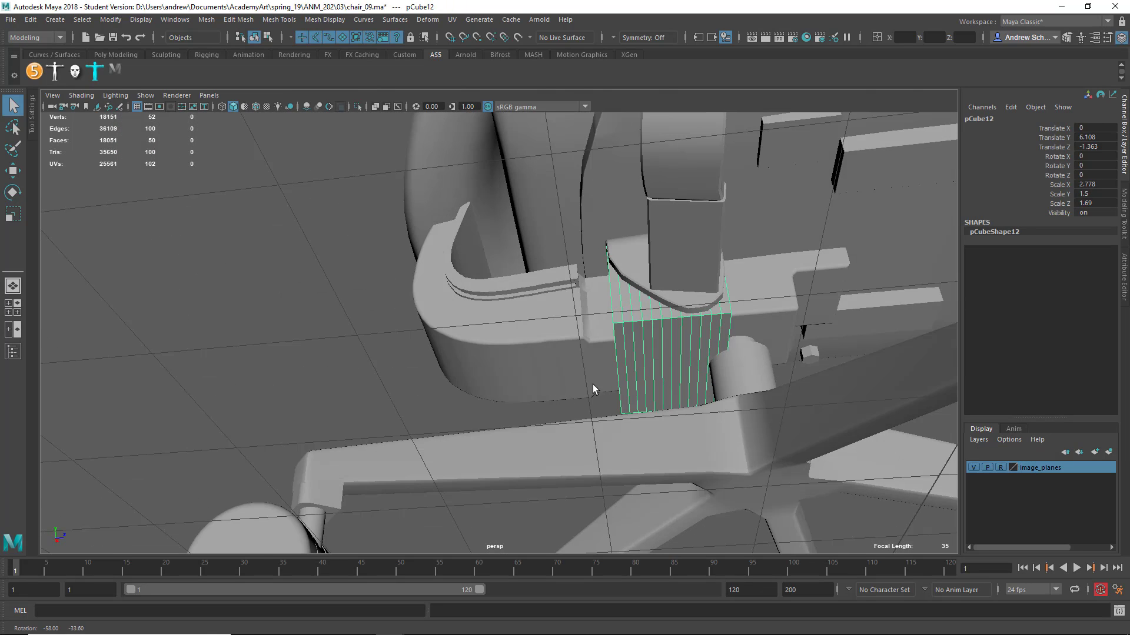
{"action": "left_click_drag", "start_coordinate": [728, 361], "coordinate": [518, 383], "text": "alt"}
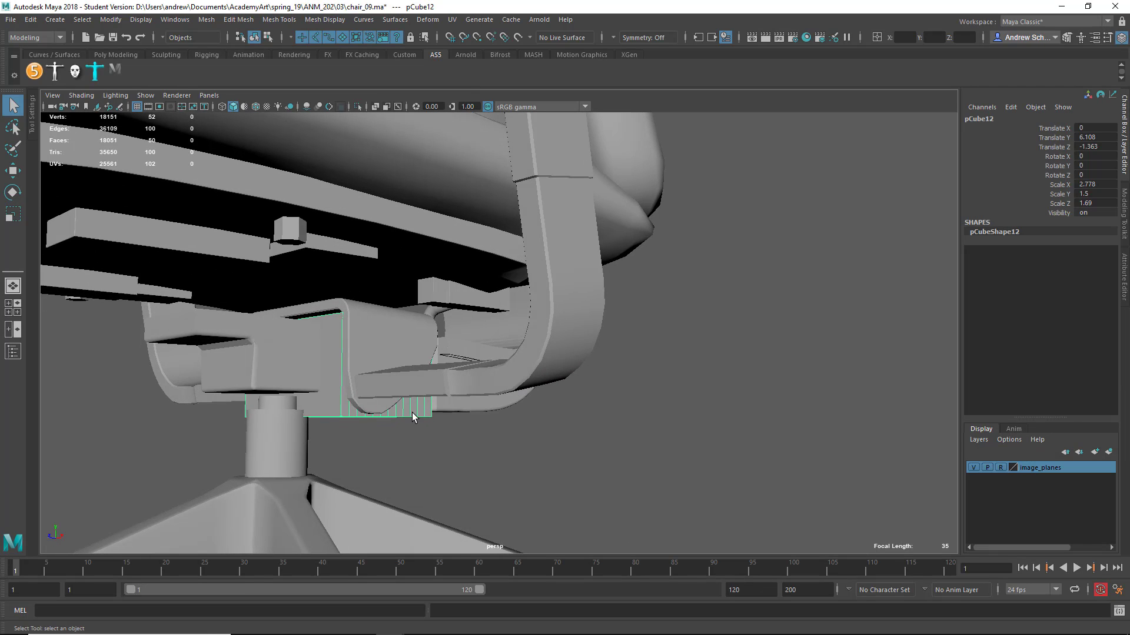
{"action": "mouse_move", "coordinate": [419, 412]}
{"action": "left_mouse_down", "text": "alt"}
{"action": "mouse_move", "coordinate": [506, 409]}
{"action": "mouse_move", "coordinate": [511, 391]}
{"action": "mouse_move", "coordinate": [629, 393]}
{"action": "mouse_move", "coordinate": [512, 411]}
{"action": "mouse_move", "coordinate": [434, 406]}
{"action": "left_mouse_up", "text": "alt"}
{"action": "key", "text": "Delete"}
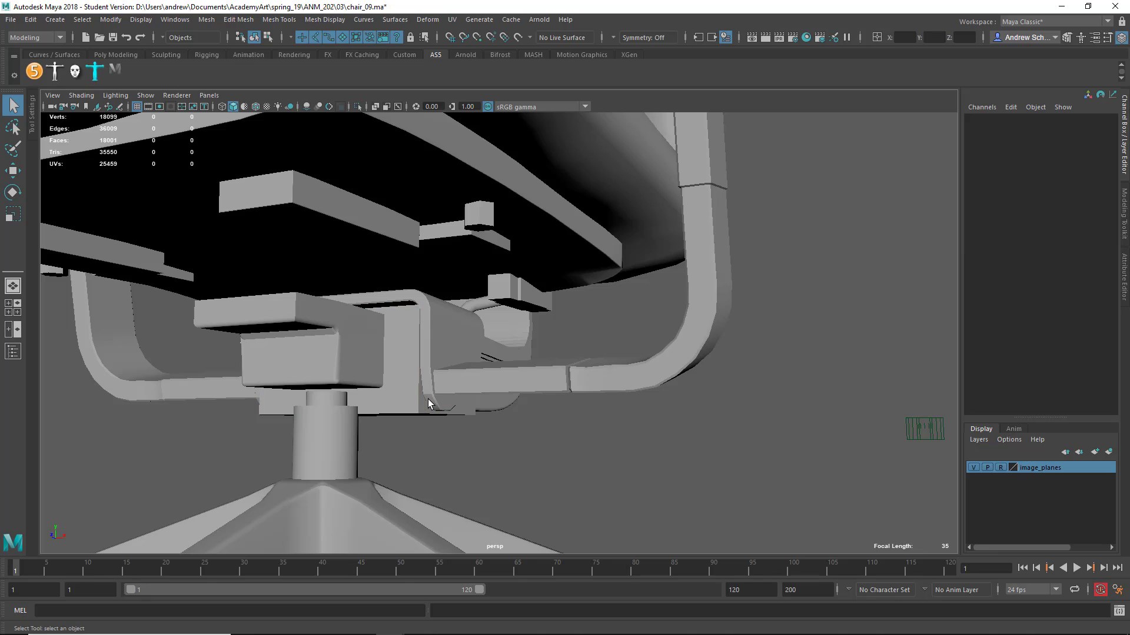
{"action": "left_click", "coordinate": [418, 393]}
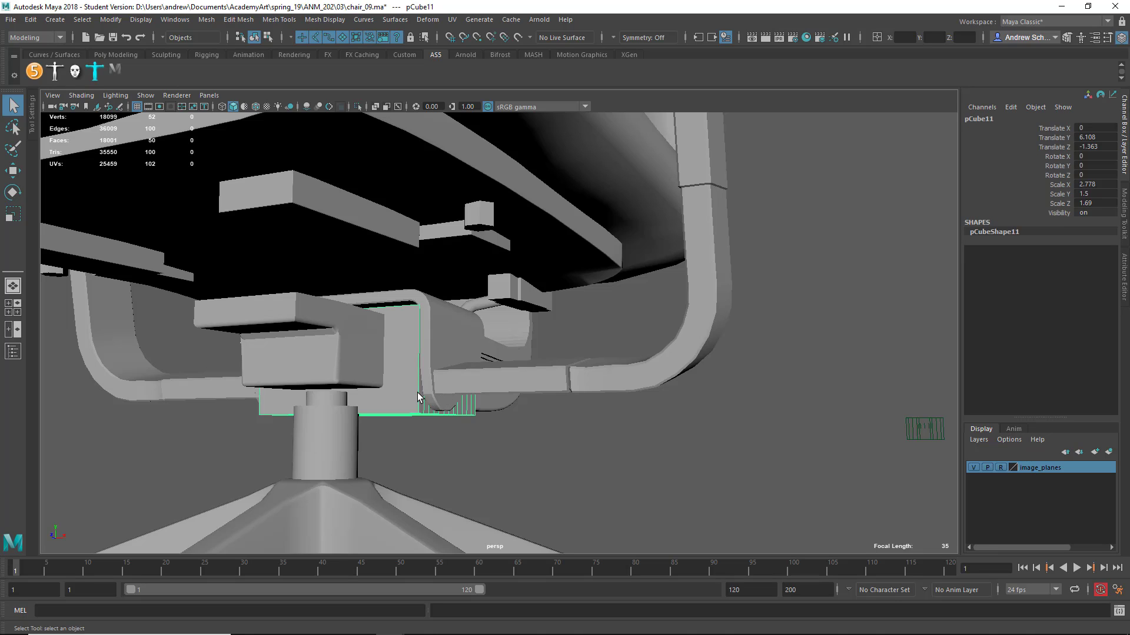
{"action": "key", "text": "Delete"}
{"action": "left_click", "coordinate": [379, 362]}
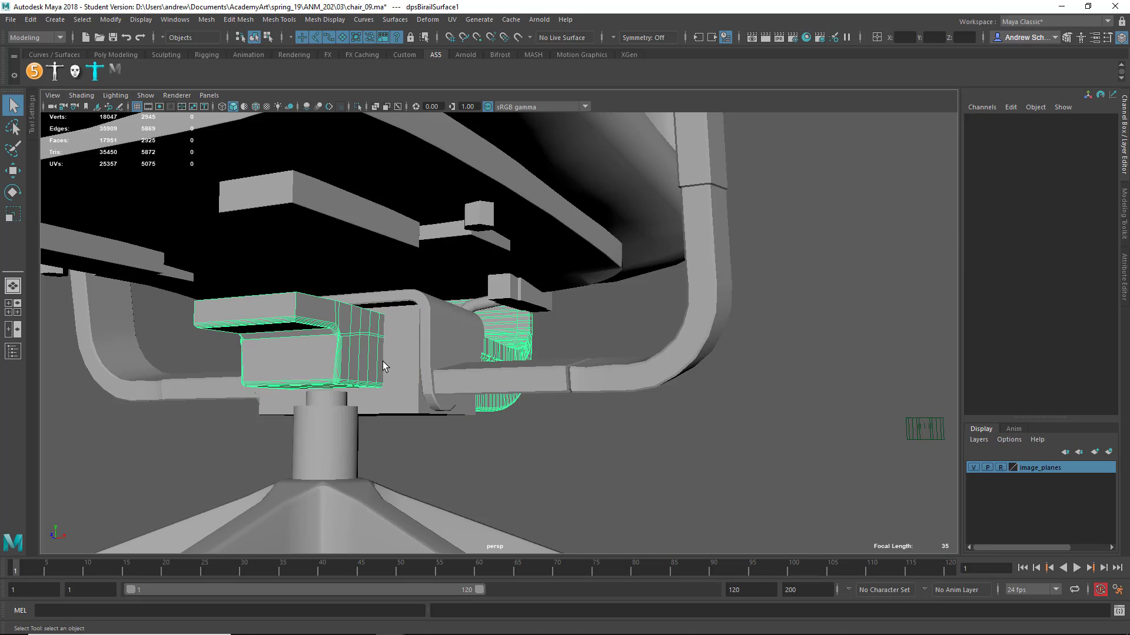
{"action": "key", "text": "Delete"}
{"action": "key", "text": "ctrl+z"}
{"action": "key", "text": "ctrl+z"}
{"action": "key", "text": "ctrl+z"}
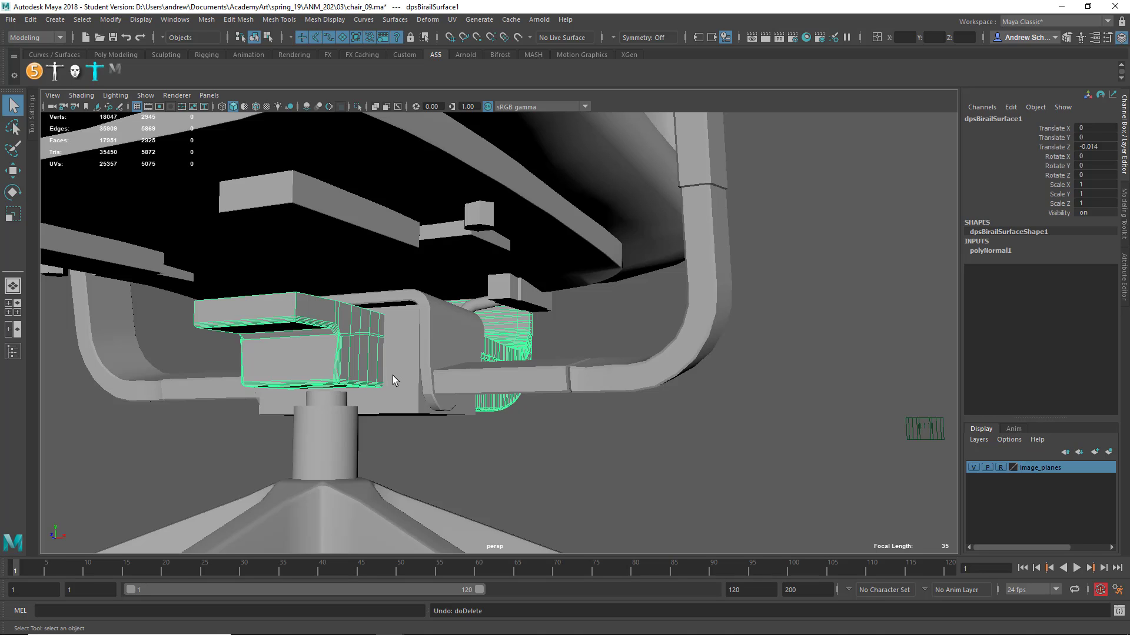
Delete one more overlapping copy of the mechanism block beneath the seat
{"action": "left_click_drag", "start_coordinate": [390, 404], "coordinate": [390, 351], "text": "alt"}
{"action": "left_click", "coordinate": [394, 361]}
{"action": "left_click", "coordinate": [539, 337]}
Remove the polyBevel1 history node from the chair's star-shaped base
{"action": "left_click", "coordinate": [505, 300]}
{"action": "left_click", "coordinate": [509, 333]}
{"action": "left_click", "coordinate": [508, 324]}
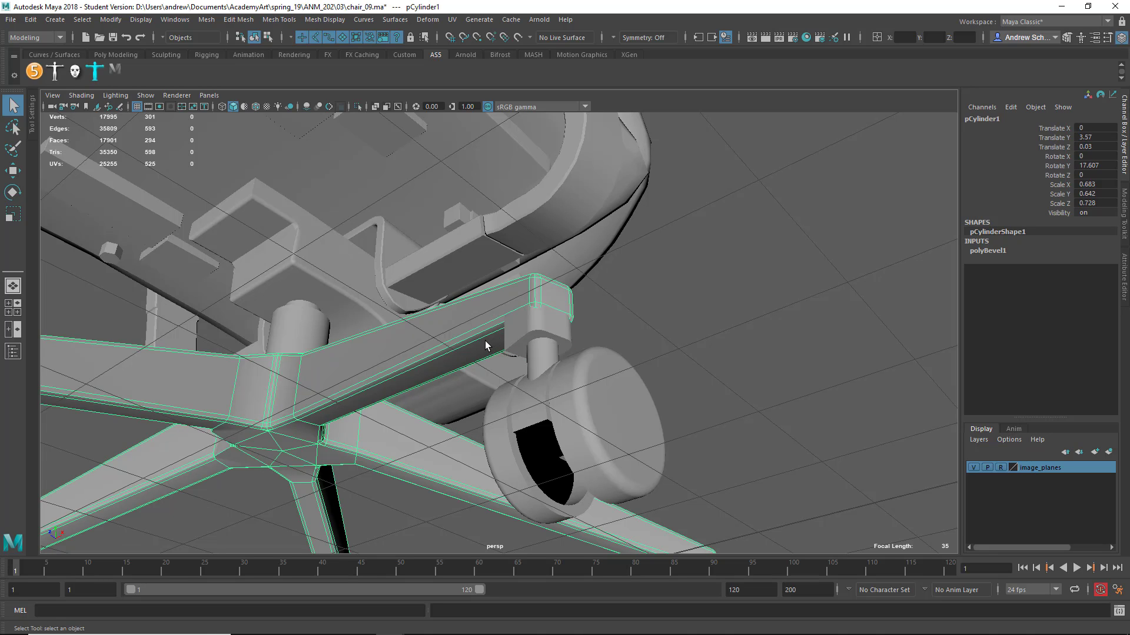
{"action": "left_click_drag", "start_coordinate": [449, 350], "coordinate": [259, 247], "text": "alt"}
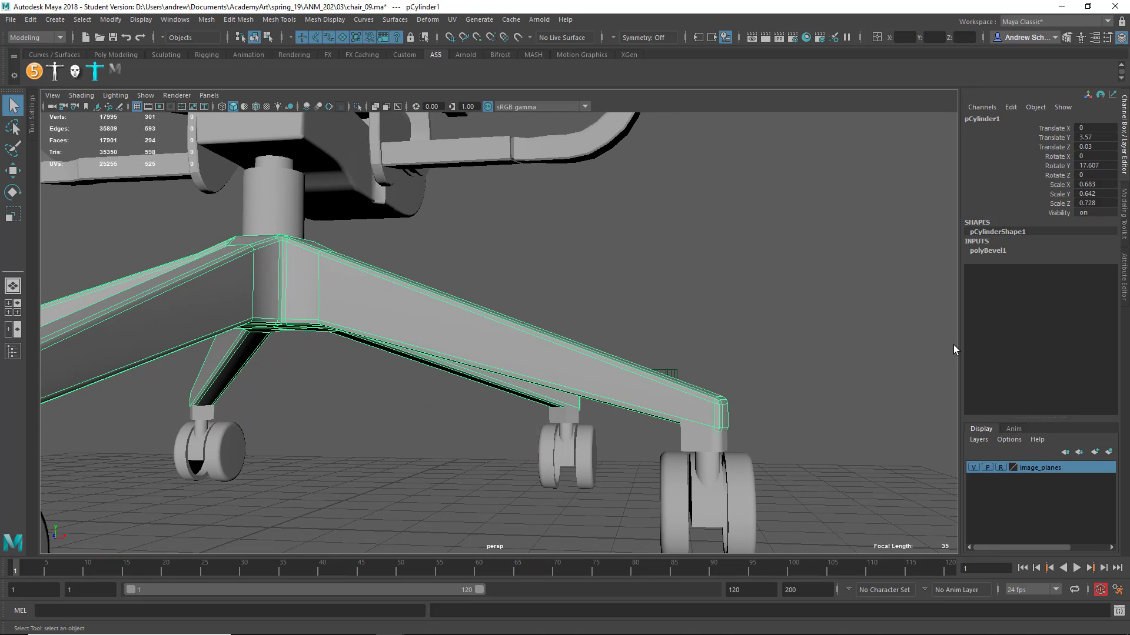
{"action": "key", "text": "ctrl+a"}
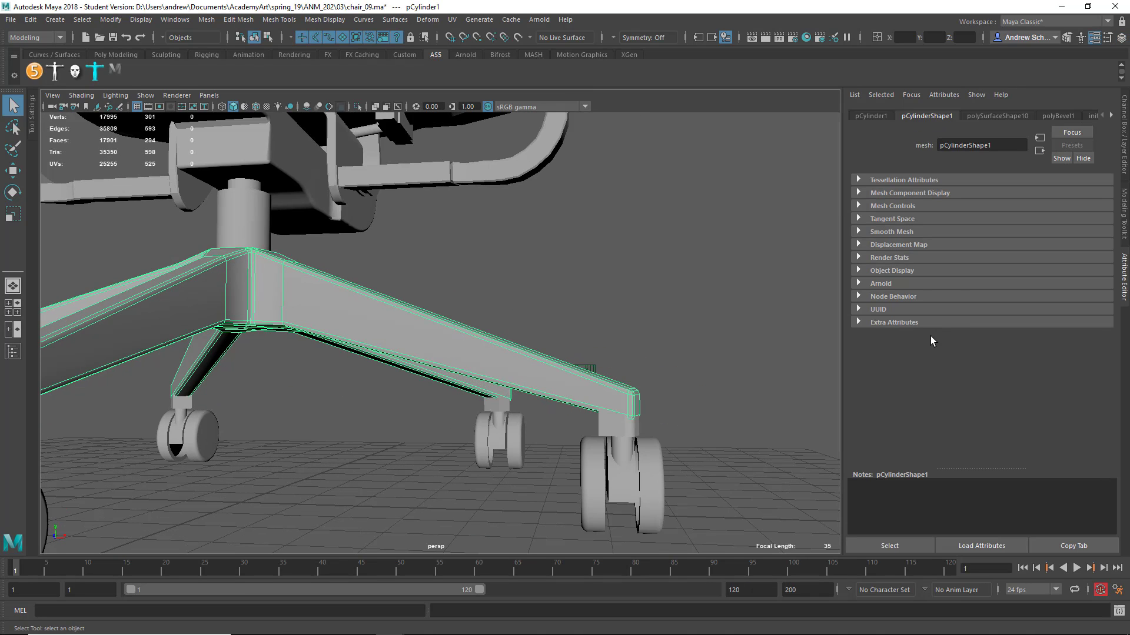
{"action": "left_click", "coordinate": [1057, 116]}
{"action": "left_click", "coordinate": [726, 361]}
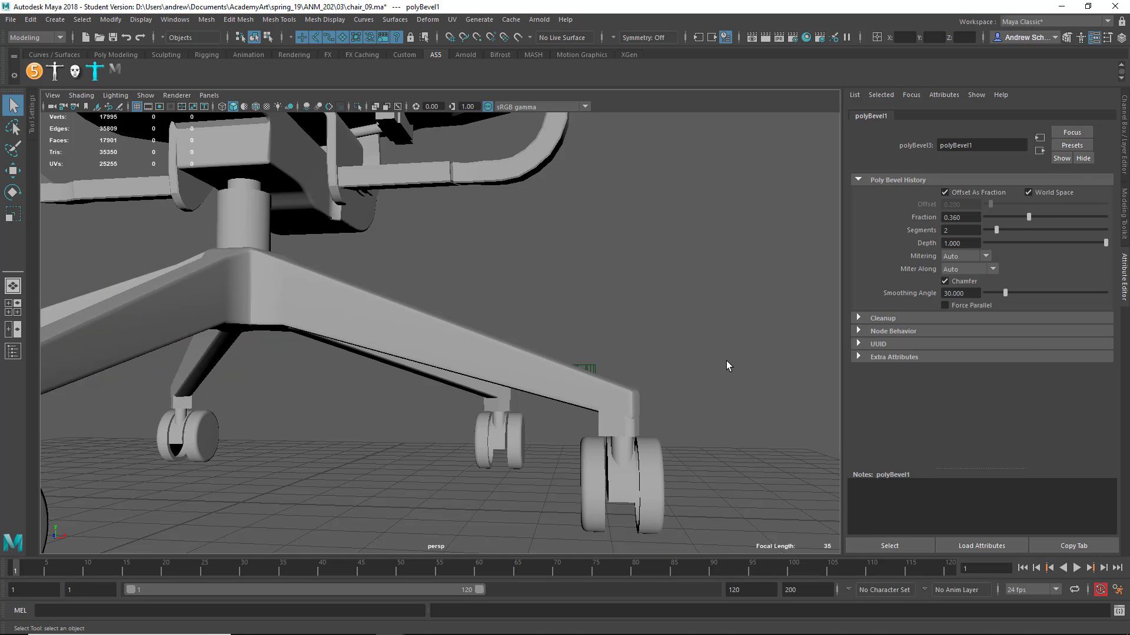
Delete the separate caster mount blocks under the ends of the star-shaped base's legs
{"action": "left_click", "coordinate": [623, 425]}
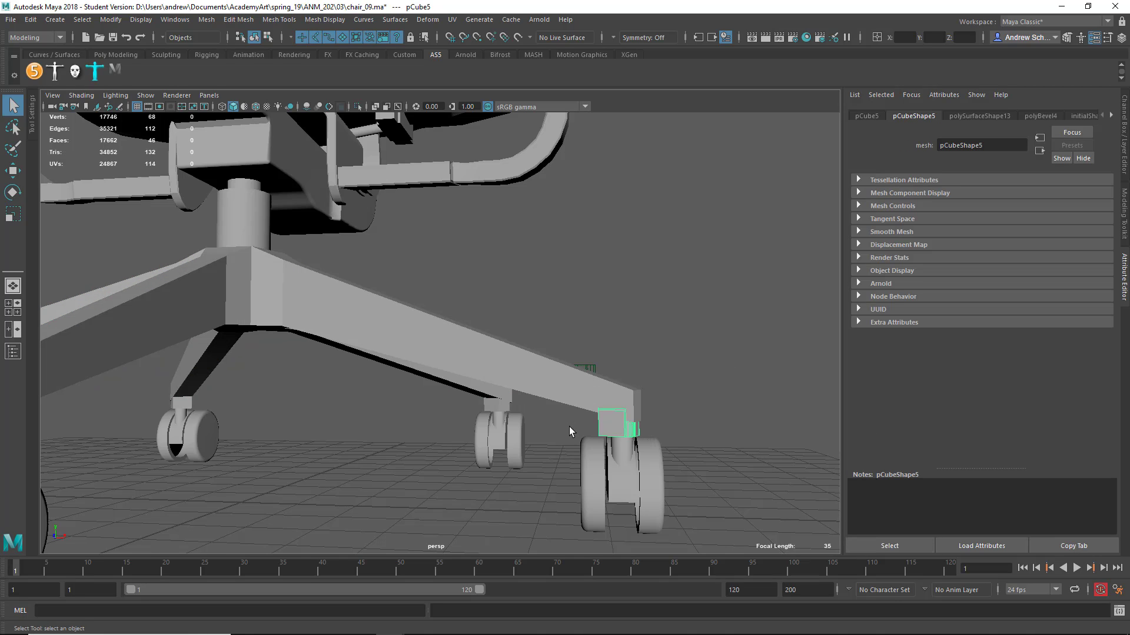
{"action": "left_click", "coordinate": [505, 404], "text": "shift"}
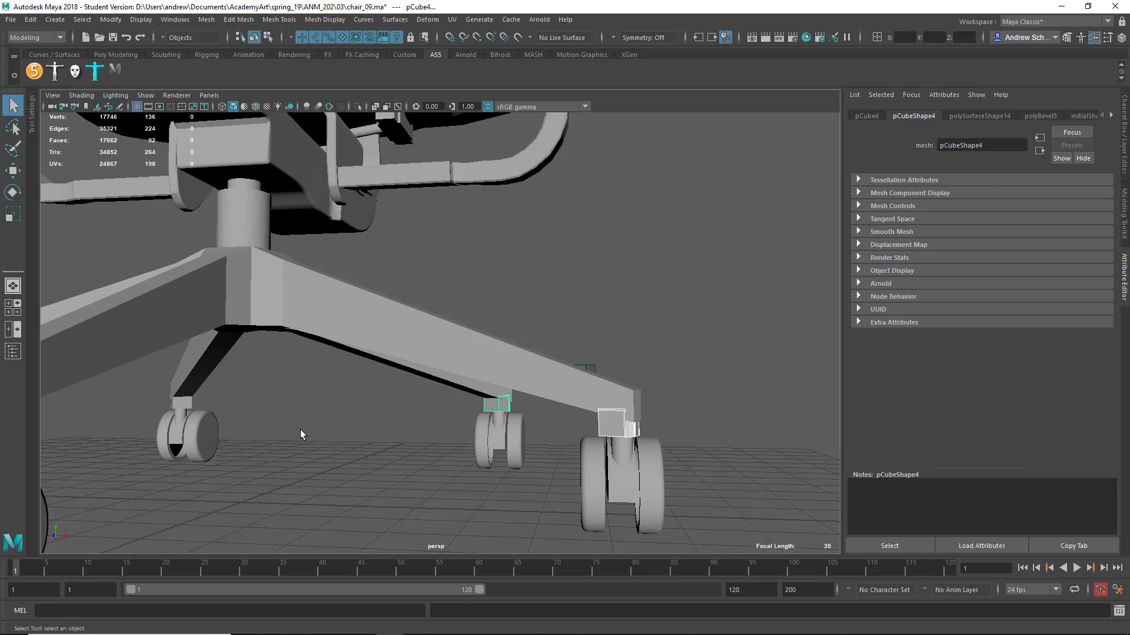
{"action": "left_click", "coordinate": [190, 404], "text": "shift"}
{"action": "left_click_drag", "start_coordinate": [175, 446], "coordinate": [486, 336], "text": "alt"}
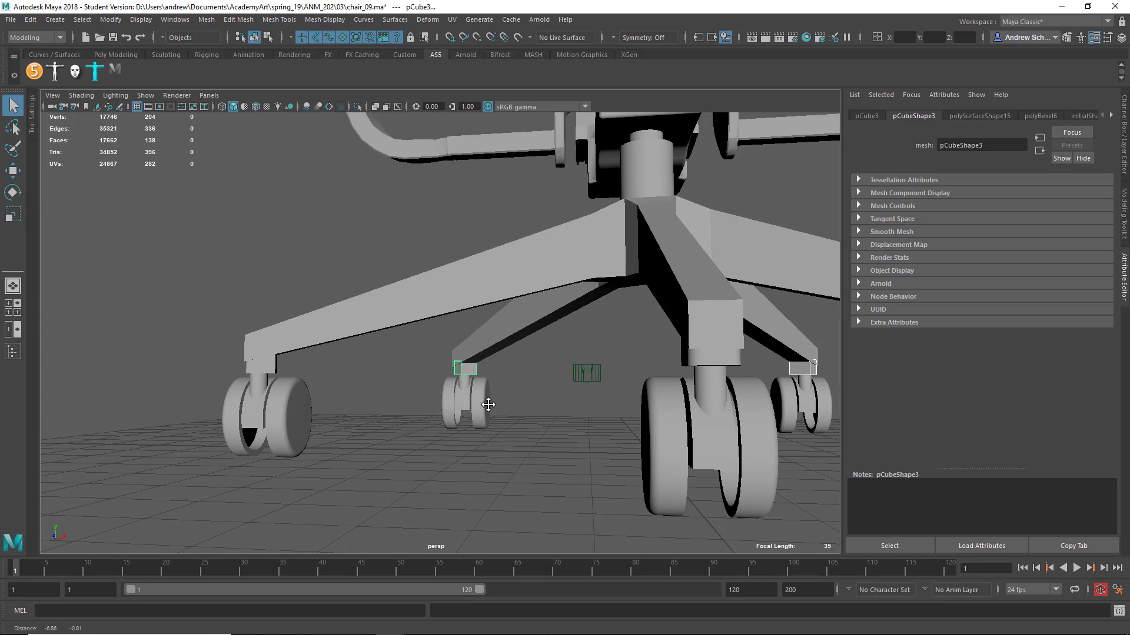
{"action": "left_click", "coordinate": [695, 357], "text": "shift"}
{"action": "key", "text": "Delete"}
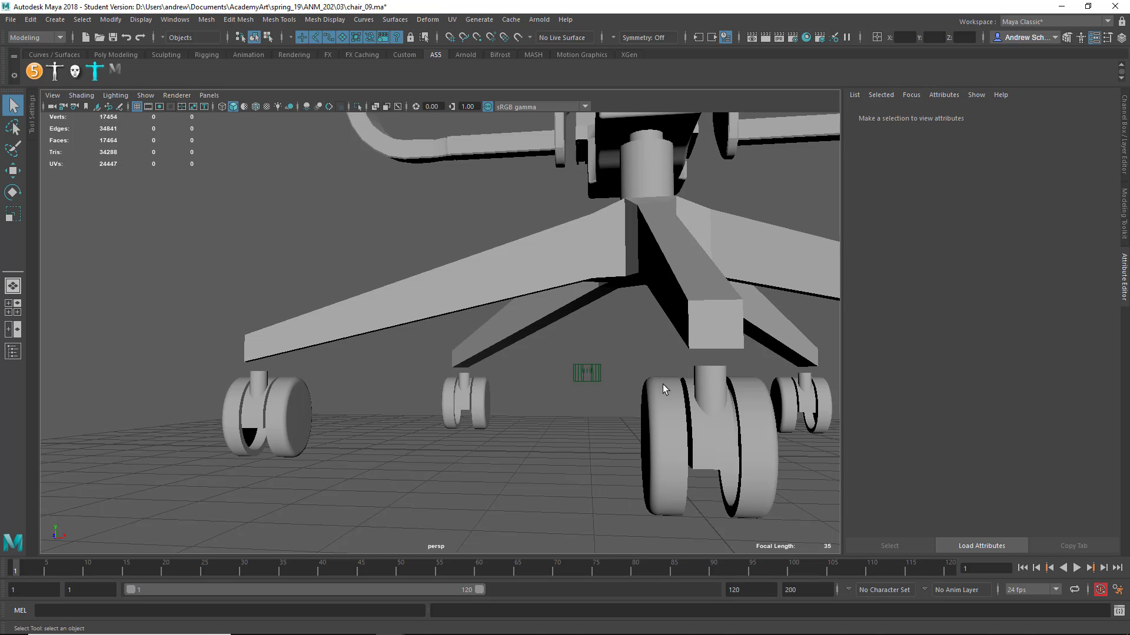
Insert an edge loop near the outer end of each of the base's five legs with the Multi-Cut tool
{"action": "left_click", "coordinate": [758, 344]}
{"action": "left_click_drag", "start_coordinate": [690, 370], "coordinate": [547, 373], "text": "alt"}
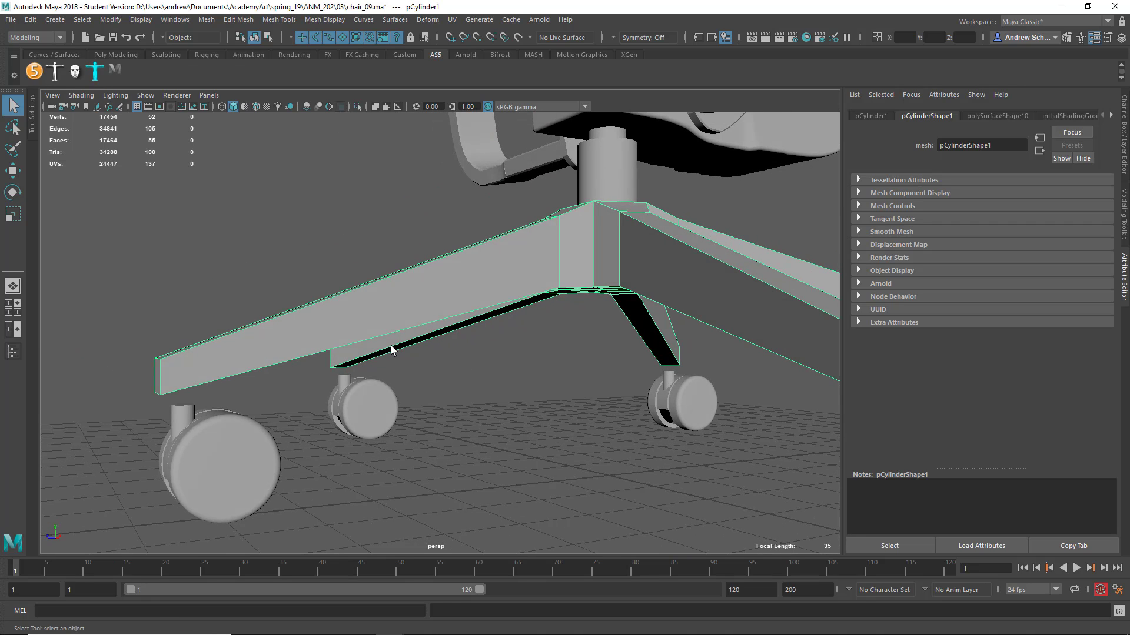
{"action": "key", "text": "ctrl+shift+x"}
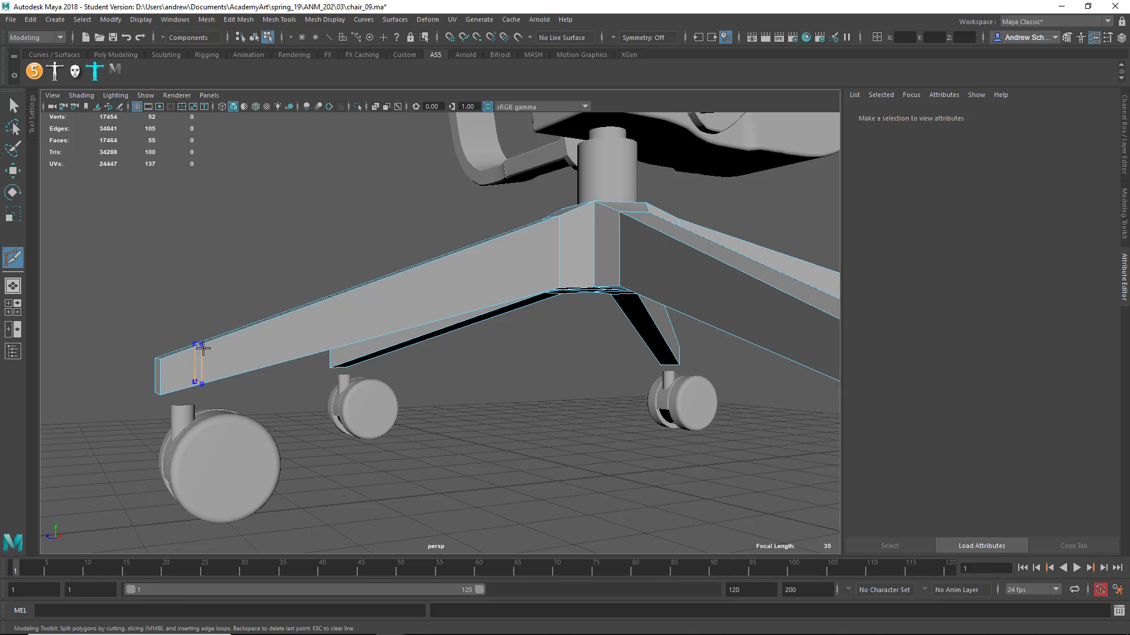
{"action": "left_click", "coordinate": [202, 349], "text": "ctrl"}
{"action": "left_click_drag", "start_coordinate": [203, 349], "coordinate": [356, 293], "text": "alt"}
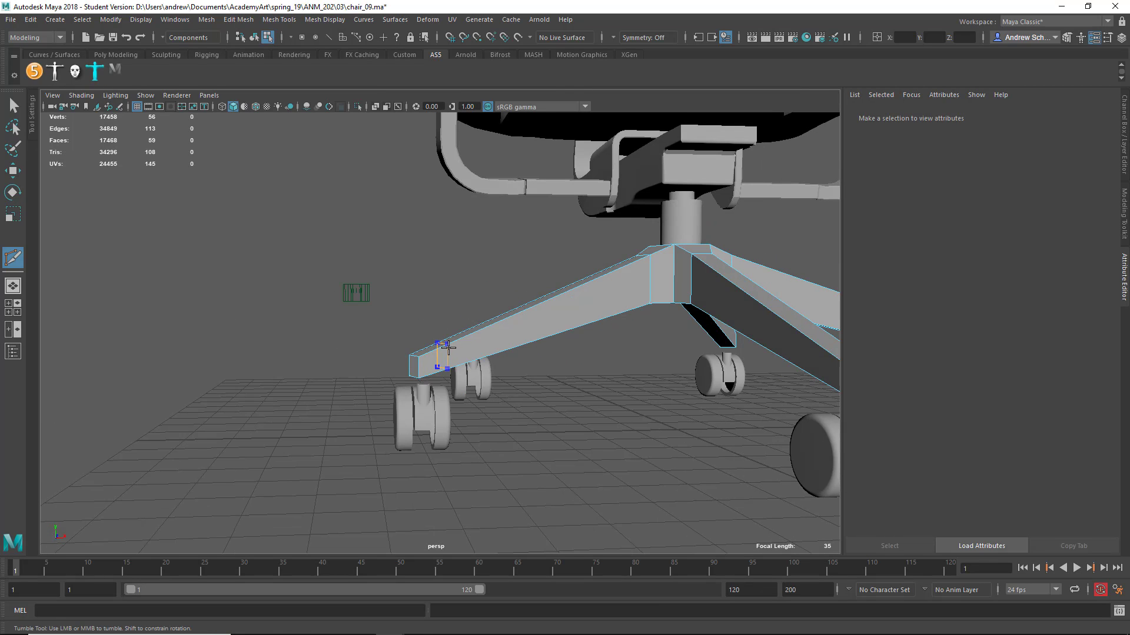
{"action": "left_click", "coordinate": [447, 349], "text": "ctrl"}
{"action": "left_click_drag", "start_coordinate": [447, 349], "coordinate": [536, 404], "text": "alt"}
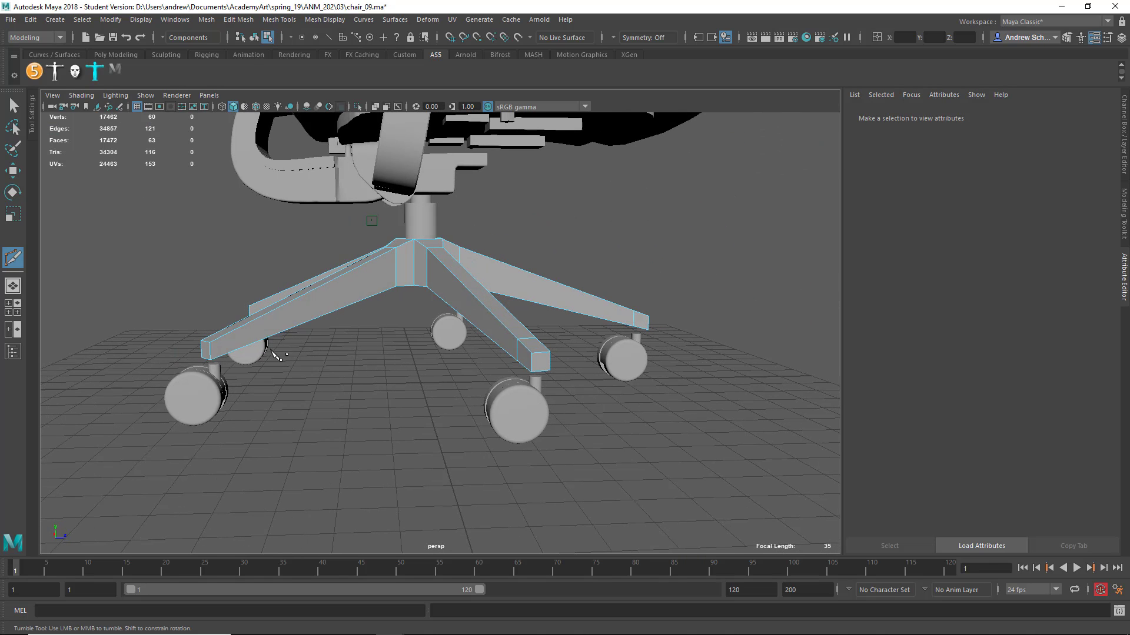
{"action": "left_click", "coordinate": [232, 345], "text": "ctrl"}
{"action": "left_click_drag", "start_coordinate": [252, 383], "coordinate": [315, 371], "text": "alt"}
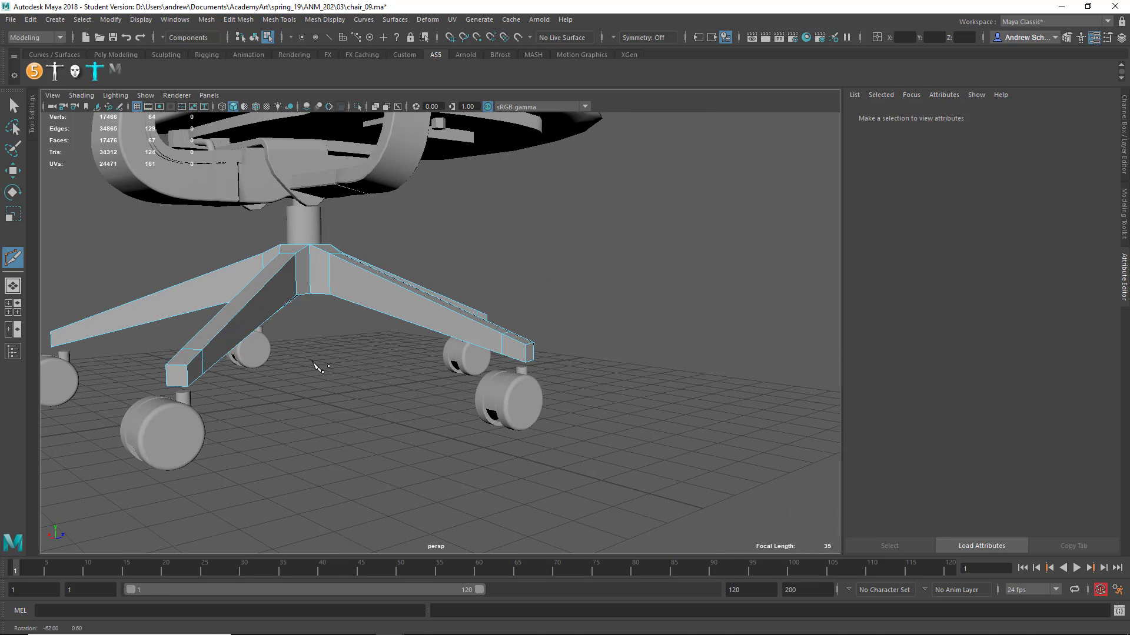
{"action": "left_click", "coordinate": [68, 332], "text": "ctrl"}
{"action": "left_click_drag", "start_coordinate": [109, 373], "coordinate": [194, 347], "text": "alt"}
{"action": "left_click", "coordinate": [125, 368], "text": "ctrl"}
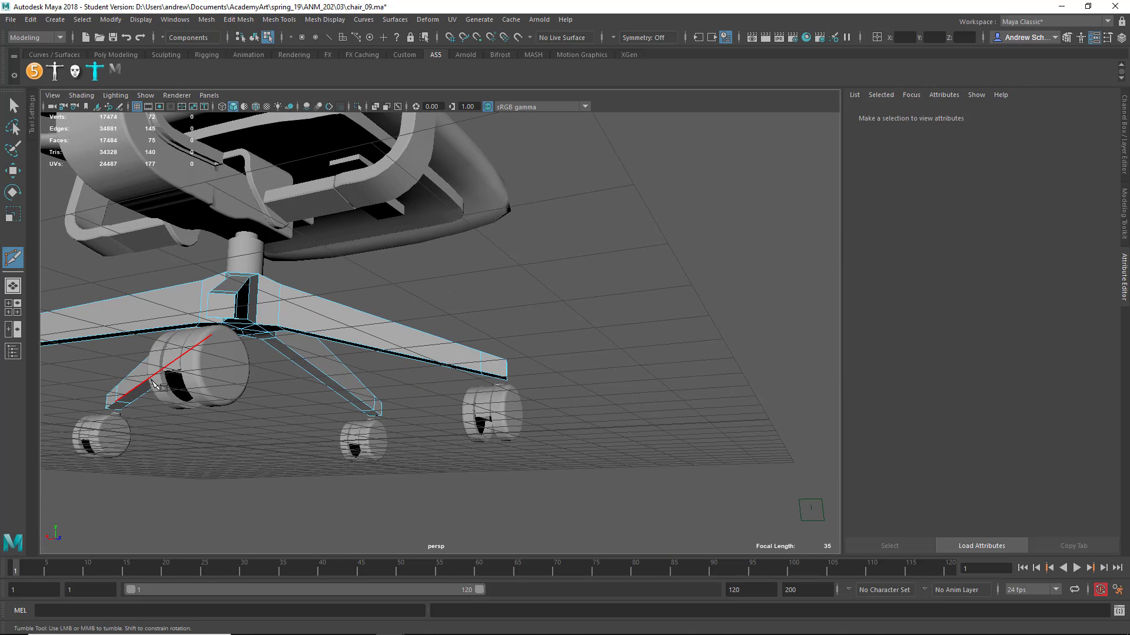
Isolate the star-shaped base and select the small underside face at the end of each of its five legs
{"action": "key", "text": "q"}
{"action": "left_click_drag", "start_coordinate": [257, 377], "coordinate": [286, 312], "text": "alt"}
{"action": "right_click_drag", "start_coordinate": [288, 307], "coordinate": [301, 284]}
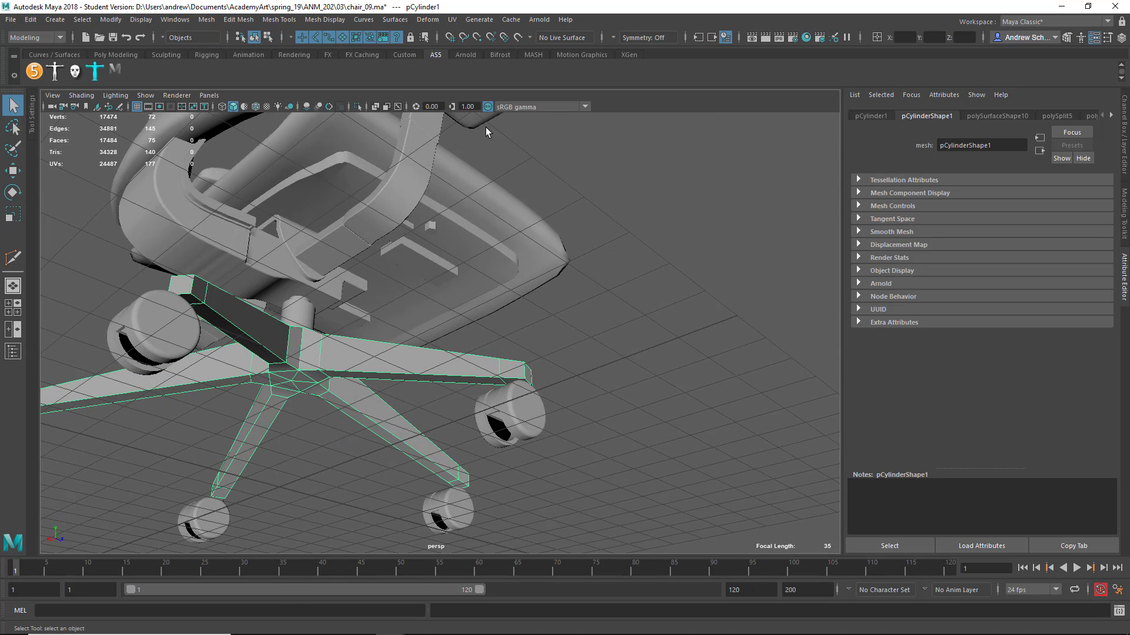
{"action": "left_click", "coordinate": [357, 106]}
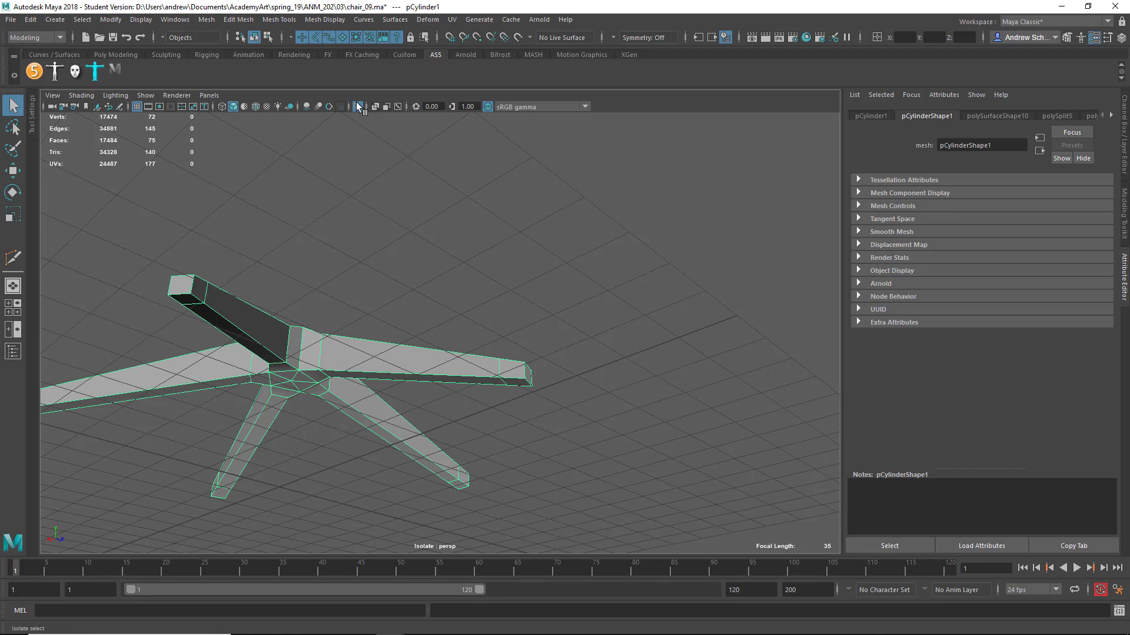
{"action": "left_click_drag", "start_coordinate": [320, 245], "coordinate": [336, 233], "text": "alt"}
{"action": "right_click_drag", "start_coordinate": [206, 243], "coordinate": [209, 268]}
{"action": "left_click", "coordinate": [508, 397]}
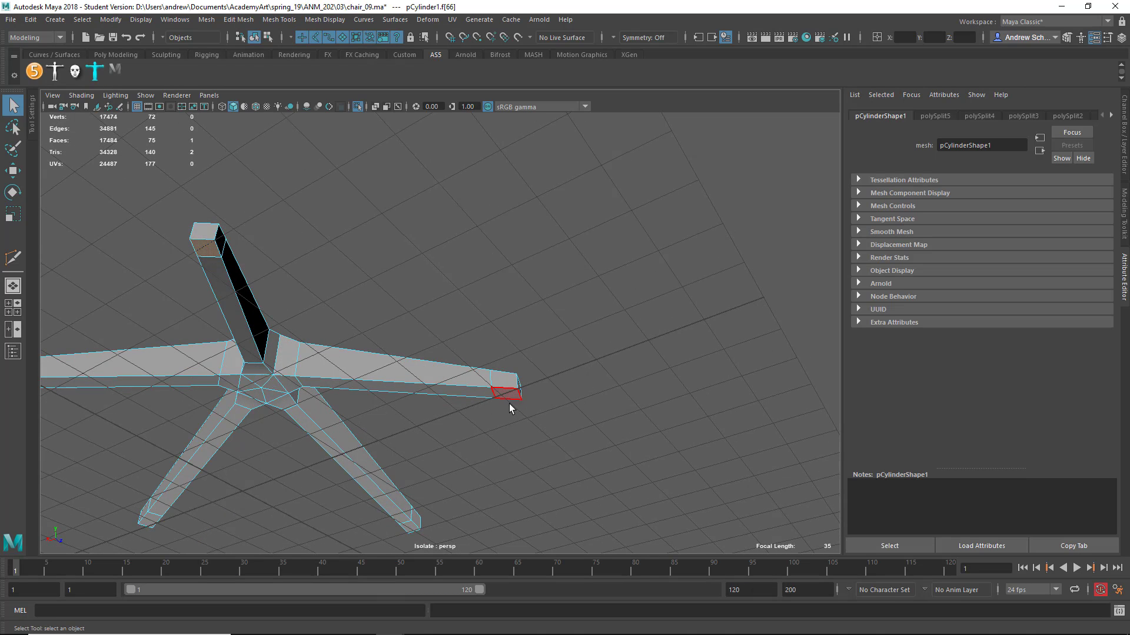
{"action": "left_click", "coordinate": [418, 527], "text": "shift"}
{"action": "left_click_drag", "start_coordinate": [146, 425], "coordinate": [188, 411], "text": "alt"}
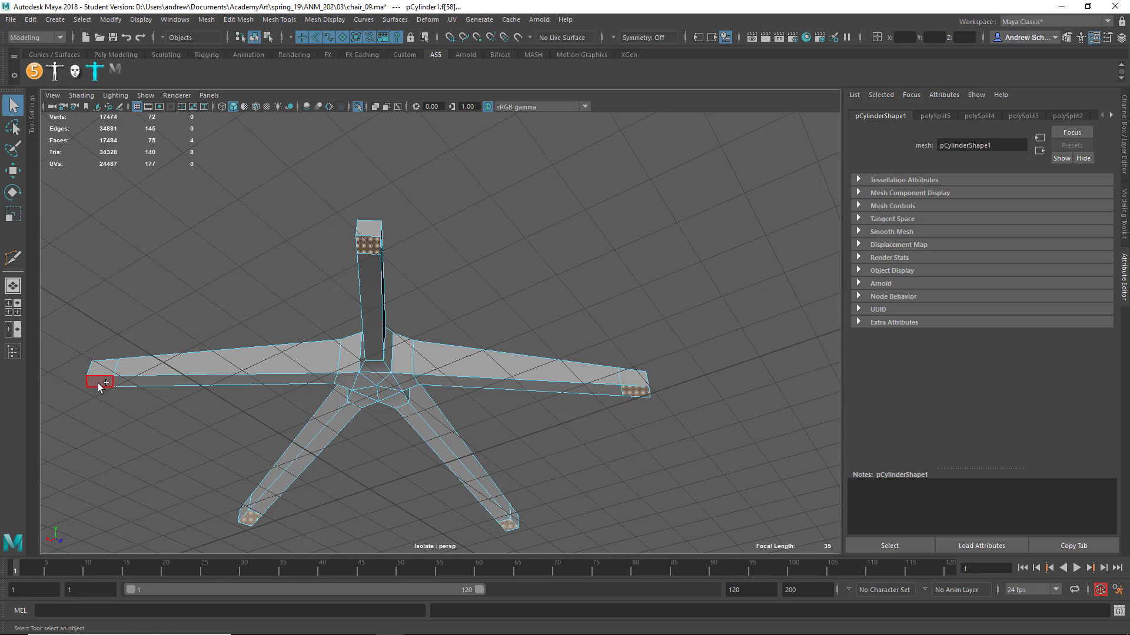
Extrude the selected leg-end faces about 0.28 units downward as caster mounts and flatten their undersides level, with the whole chair displayed again
{"action": "right_click_drag", "start_coordinate": [256, 246], "coordinate": [266, 272], "text": "shift"}
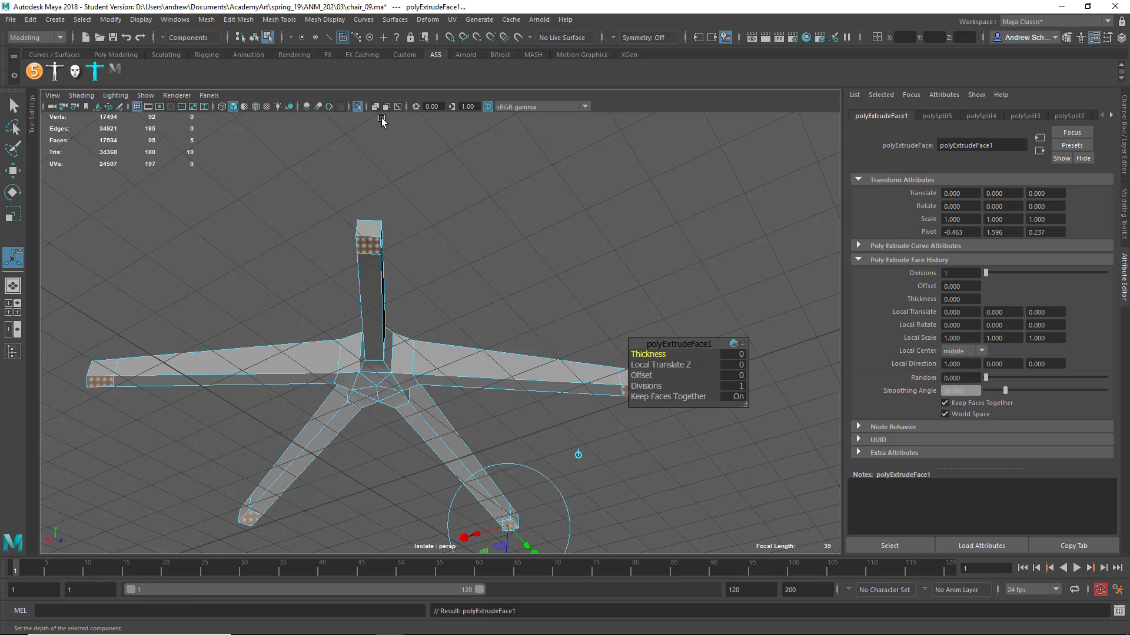
{"action": "left_click", "coordinate": [356, 107]}
{"action": "left_click_drag", "start_coordinate": [434, 231], "coordinate": [472, 305], "text": "alt"}
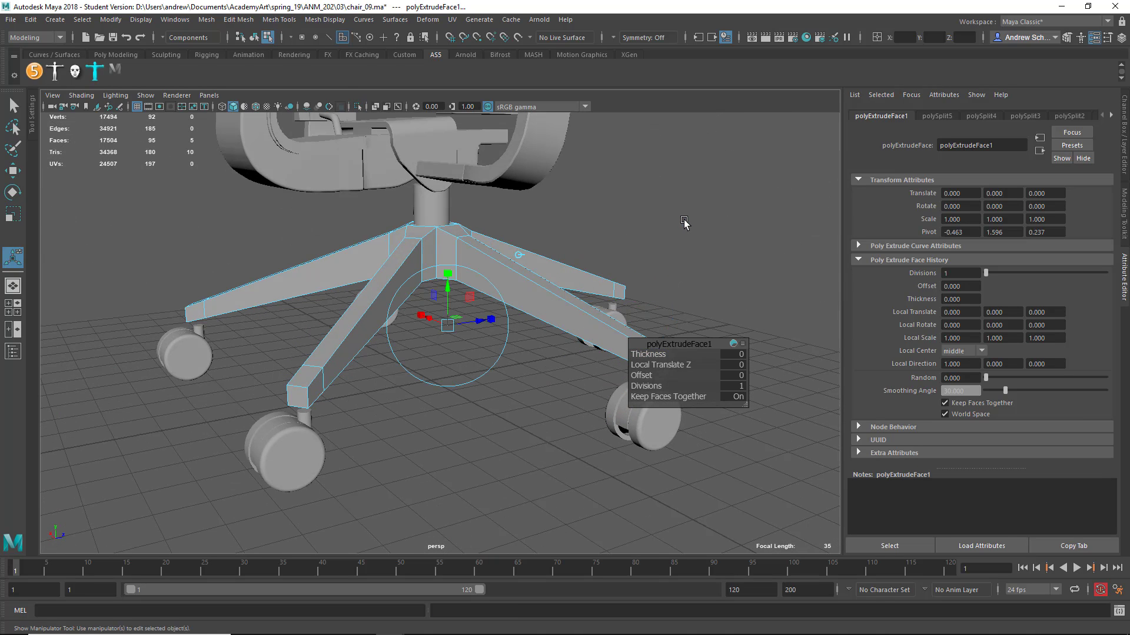
{"action": "left_click_drag", "start_coordinate": [446, 285], "coordinate": [451, 297]}
{"action": "key", "text": "r"}
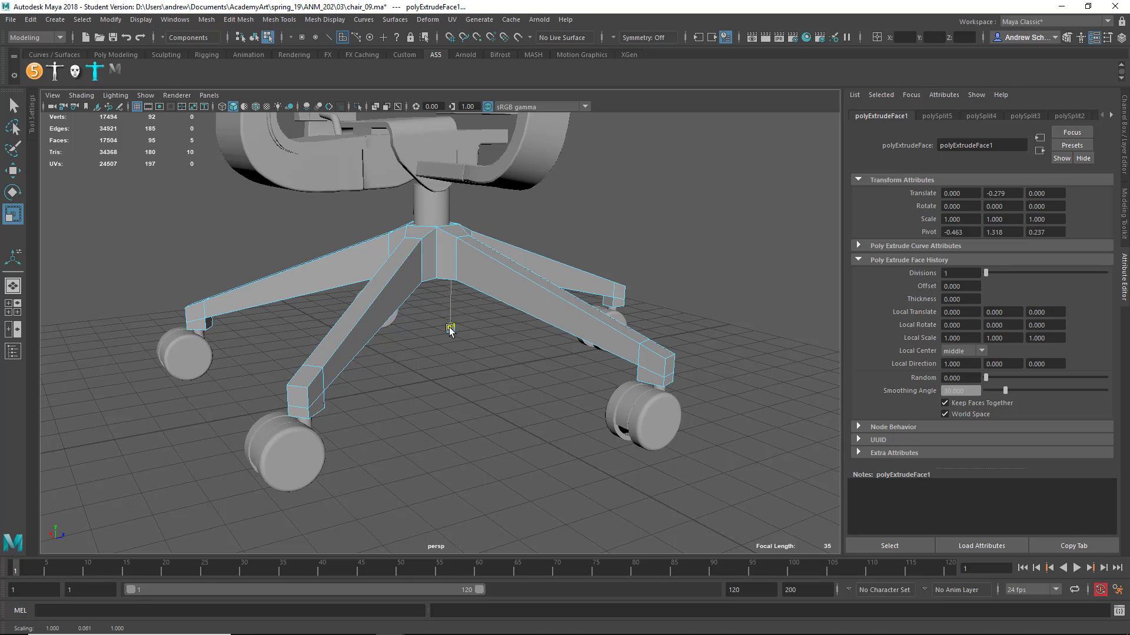
{"action": "left_click_drag", "start_coordinate": [447, 338], "coordinate": [448, 329]}
{"action": "key", "text": "w"}
{"action": "mouse_move", "coordinate": [451, 278]}
{"action": "left_mouse_down"}
{"action": "mouse_move", "coordinate": [451, 268]}
{"action": "mouse_move", "coordinate": [452, 280]}
{"action": "left_mouse_up"}
{"action": "left_click", "coordinate": [417, 413]}
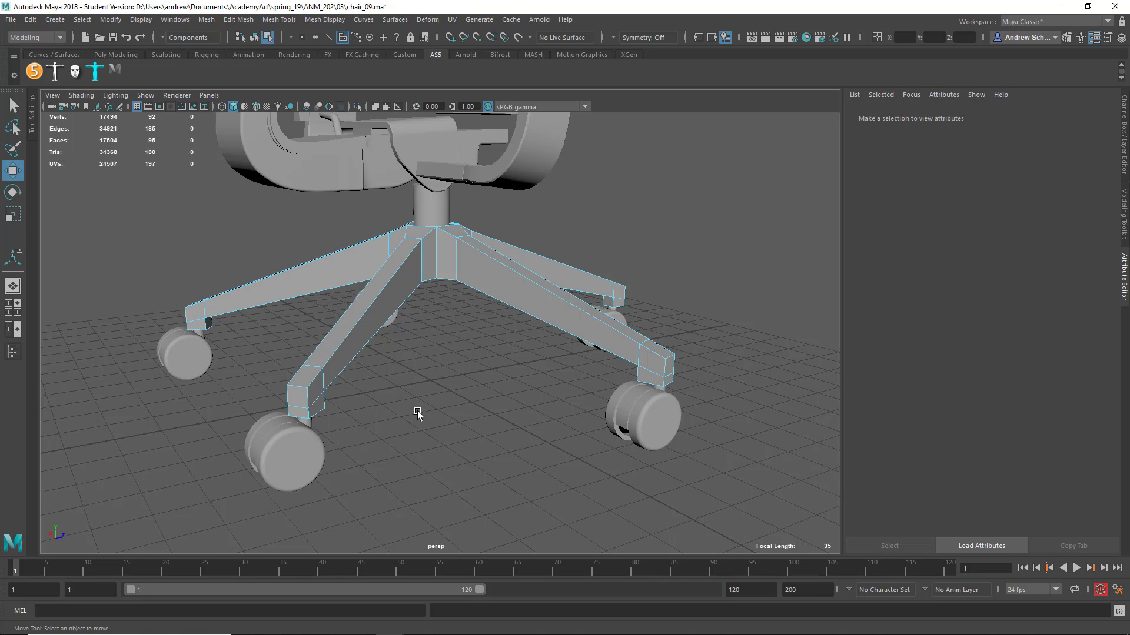
Select all edges of the star-shaped base
{"action": "right_click_drag", "start_coordinate": [391, 301], "coordinate": [438, 268]}
{"action": "left_click", "coordinate": [462, 388]}
{"action": "left_click_drag", "start_coordinate": [462, 389], "coordinate": [373, 309], "text": "alt"}
{"action": "left_click", "coordinate": [373, 310]}
{"action": "left_click_drag", "start_coordinate": [357, 365], "coordinate": [397, 340], "text": "alt"}
{"action": "right_click_drag", "start_coordinate": [402, 329], "coordinate": [403, 269]}
{"action": "left_click_drag", "start_coordinate": [174, 155], "coordinate": [798, 604]}
{"action": "left_click_drag", "start_coordinate": [478, 409], "coordinate": [489, 358], "text": "alt"}
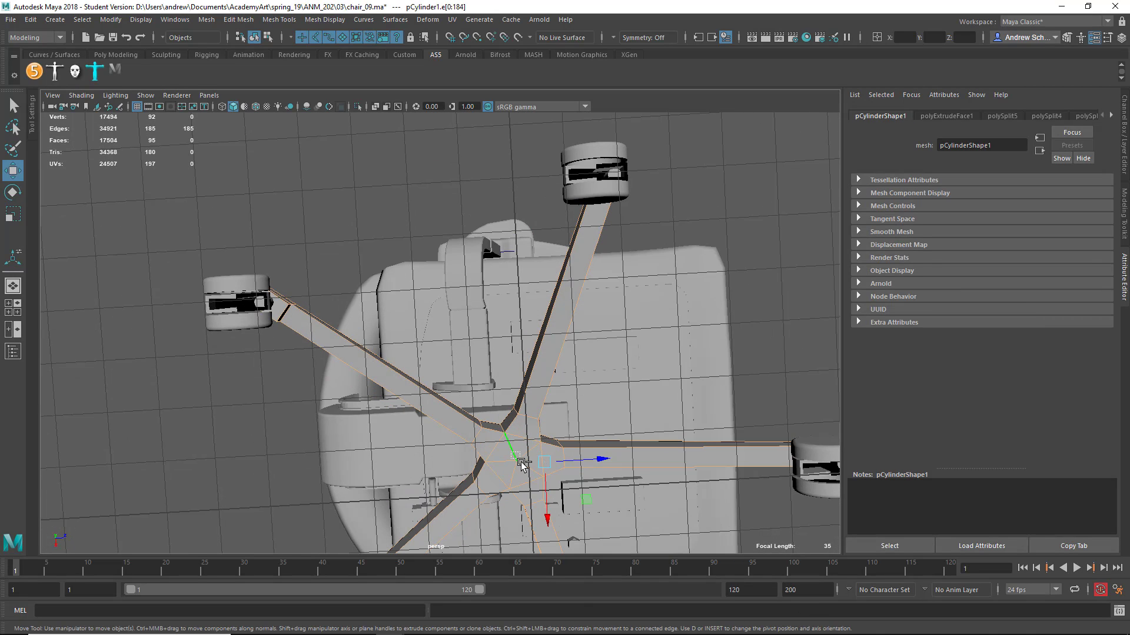
Remove the inserted leg-end loops and the flat edges at the hub's underside from the base's edge selection
{"action": "left_click_drag", "start_coordinate": [523, 469], "coordinate": [520, 592], "text": "ctrl"}
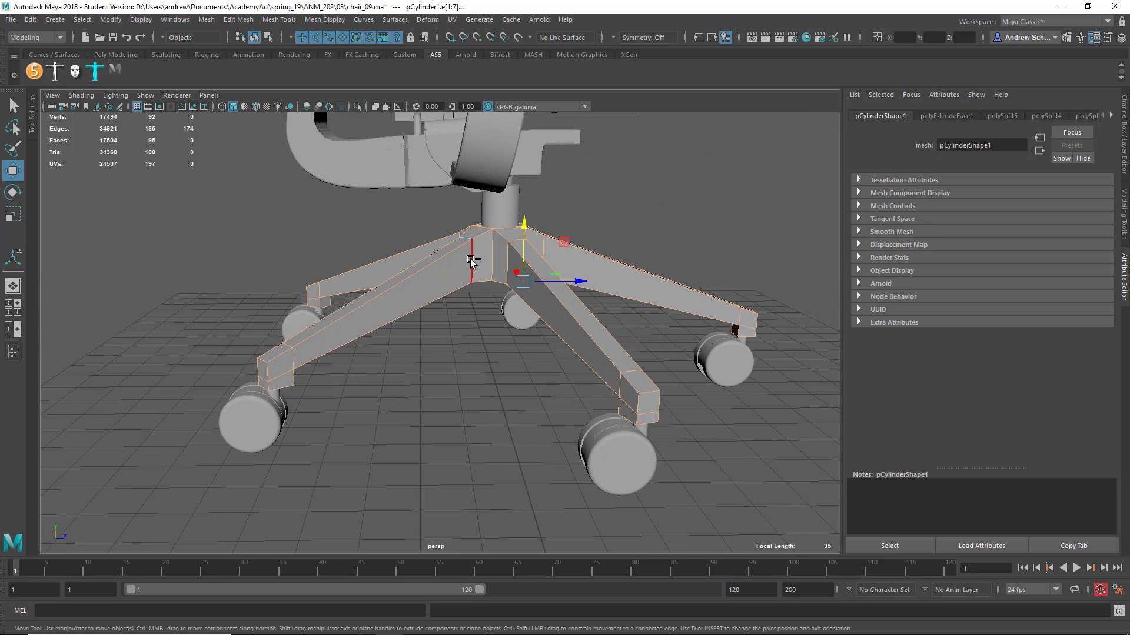
{"action": "key", "text": "ctrl+z"}
{"action": "key", "text": "ctrl+z"}
{"action": "mouse_move", "coordinate": [446, 383]}
{"action": "left_mouse_down", "text": "alt"}
{"action": "mouse_move", "coordinate": [450, 333]}
{"action": "mouse_move", "coordinate": [447, 377]}
{"action": "left_mouse_up", "text": "alt"}
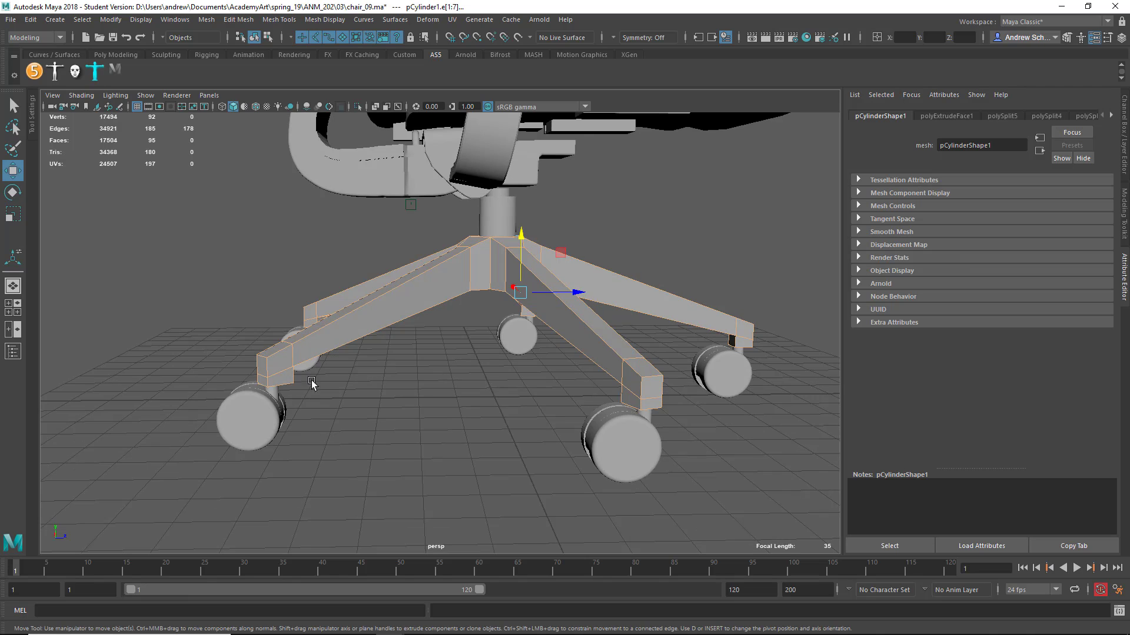
{"action": "mouse_move", "coordinate": [351, 421]}
{"action": "left_mouse_down", "text": "alt"}
{"action": "mouse_move", "coordinate": [473, 407]}
{"action": "mouse_move", "coordinate": [336, 410]}
{"action": "left_mouse_up", "text": "alt"}
{"action": "left_click_drag", "start_coordinate": [150, 399], "coordinate": [261, 446], "text": "alt"}
{"action": "left_click", "coordinate": [225, 388]}
{"action": "left_click_drag", "start_coordinate": [333, 392], "coordinate": [306, 337], "text": "alt"}
{"action": "left_click_drag", "start_coordinate": [374, 404], "coordinate": [354, 436], "text": "alt"}
{"action": "left_click_drag", "start_coordinate": [576, 377], "coordinate": [541, 395], "text": "alt"}
{"action": "left_click_drag", "start_coordinate": [601, 347], "coordinate": [477, 265], "text": "alt"}
{"action": "left_click_drag", "start_coordinate": [472, 385], "coordinate": [429, 299], "text": "alt"}
{"action": "right_click_drag", "start_coordinate": [391, 464], "coordinate": [712, 460], "text": "alt"}
{"action": "middle_click_drag", "start_coordinate": [651, 449], "coordinate": [519, 338], "text": "alt"}
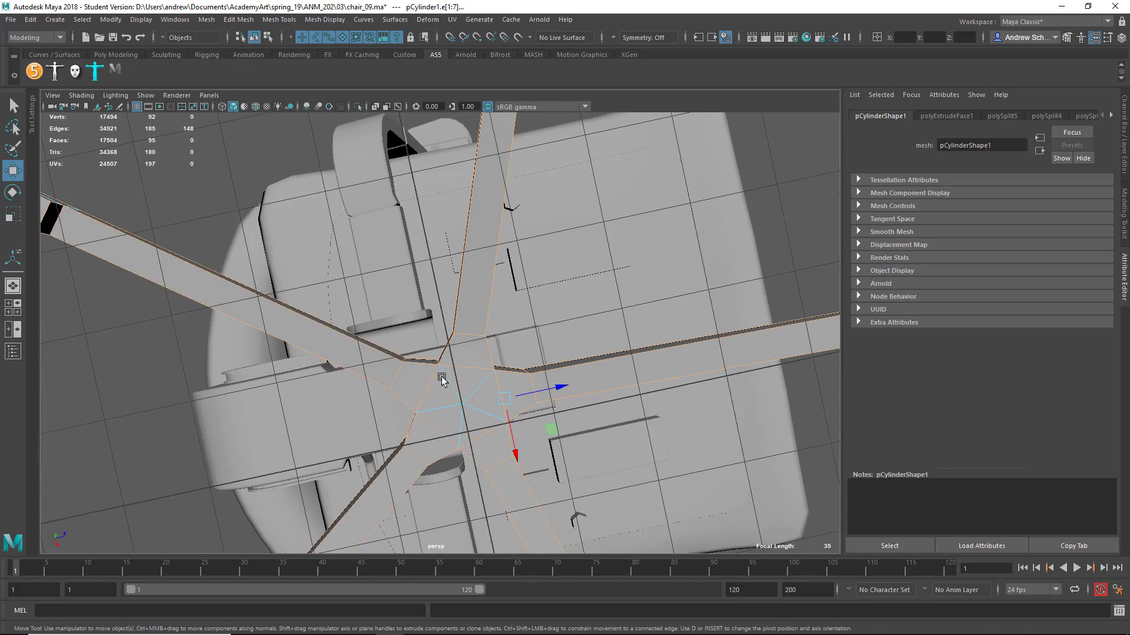
Deselect the remaining flat edges around the central pentagon and leg joints on the underside of the hub
{"action": "left_click", "coordinate": [426, 405], "text": "ctrl"}
{"action": "left_click", "coordinate": [432, 430], "text": "ctrl"}
{"action": "left_click", "coordinate": [484, 436], "text": "ctrl"}
{"action": "left_click", "coordinate": [500, 386], "text": "ctrl"}
{"action": "key", "text": "q"}
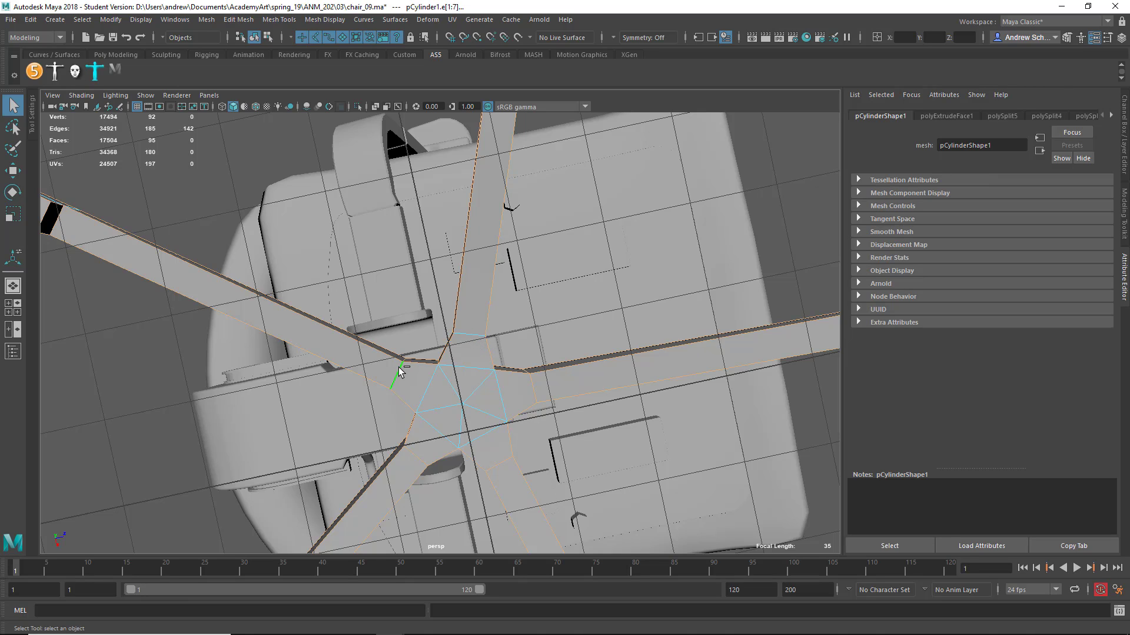
{"action": "left_click_drag", "start_coordinate": [399, 401], "coordinate": [430, 422], "text": "alt"}
{"action": "key", "text": "ctrl+z"}
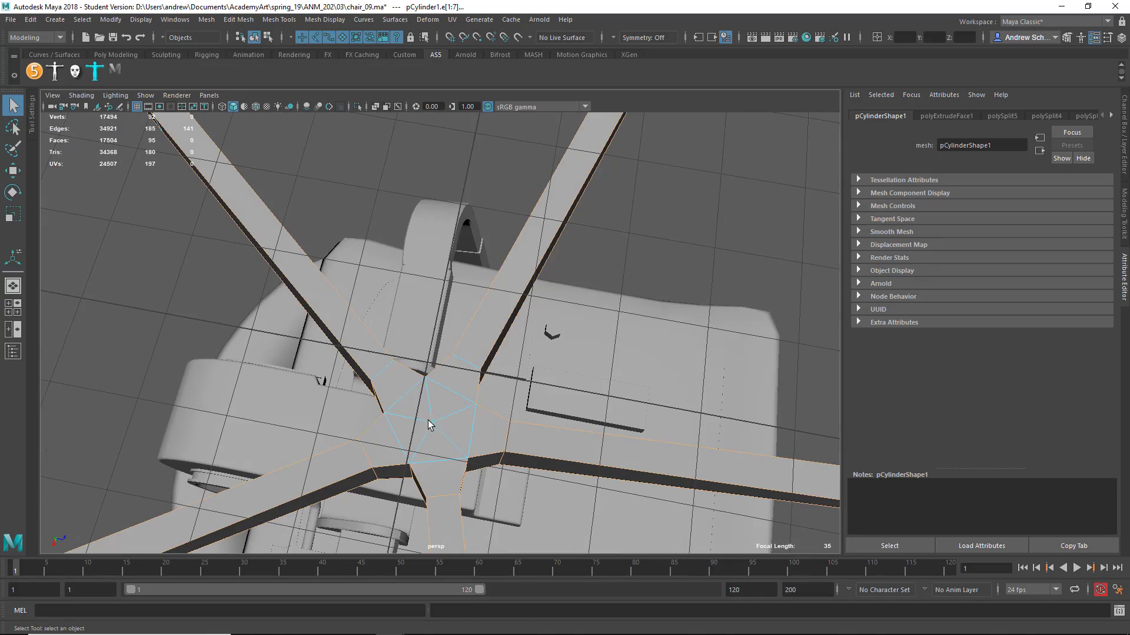
Bevel the selected edges of the base with 3 segments and return to object mode
{"action": "left_click_drag", "start_coordinate": [360, 432], "coordinate": [296, 531], "text": "alt"}
{"action": "right_click_drag", "start_coordinate": [451, 418], "coordinate": [516, 401], "text": "shift"}
{"action": "left_click_drag", "start_coordinate": [655, 365], "coordinate": [677, 361]}
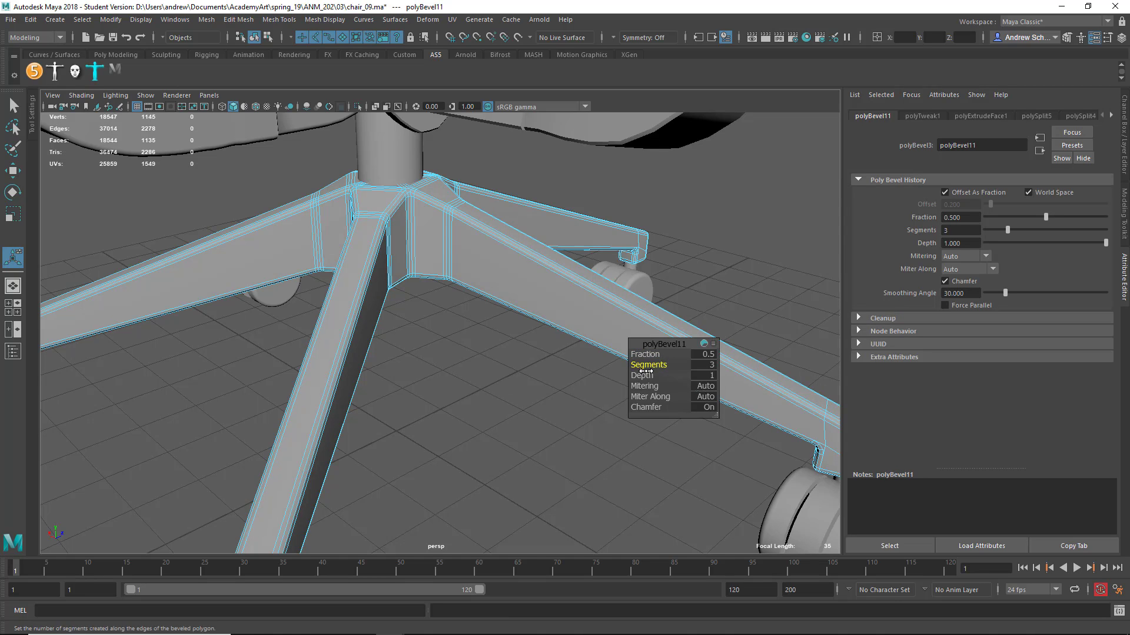
{"action": "right_click_drag", "start_coordinate": [342, 299], "coordinate": [419, 279]}
{"action": "key", "text": "q"}
{"action": "left_click", "coordinate": [478, 407]}
{"action": "right_click_drag", "start_coordinate": [478, 407], "coordinate": [353, 426], "text": "alt"}
{"action": "left_click_drag", "start_coordinate": [353, 426], "coordinate": [355, 422], "text": "alt"}
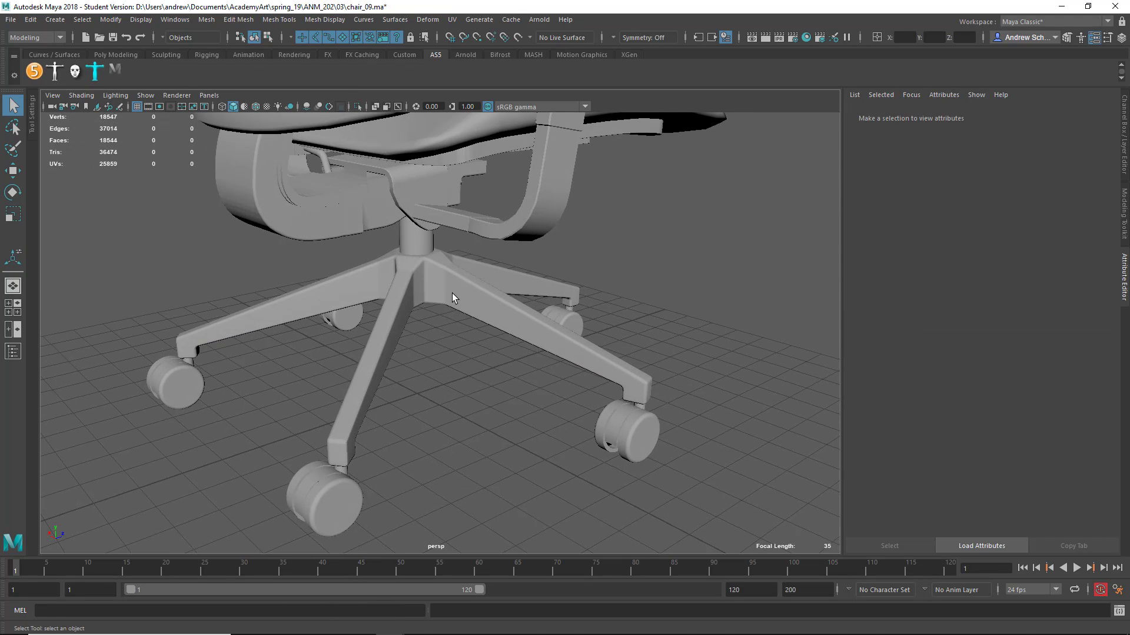
Examine the beveled base, the wheel and stem of one caster, and the chair's seat, backrest and armrests
{"action": "left_click", "coordinate": [447, 291]}
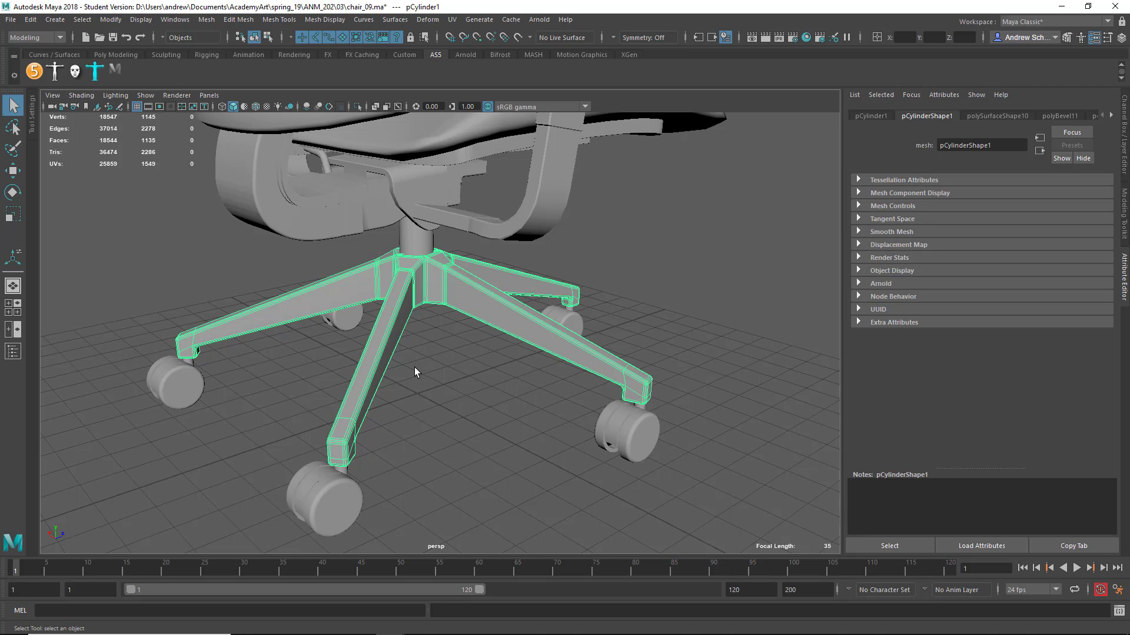
{"action": "key", "text": "ctrl+z"}
{"action": "left_click", "coordinate": [419, 377]}
{"action": "left_click_drag", "start_coordinate": [419, 376], "coordinate": [230, 458], "text": "alt"}
{"action": "left_click", "coordinate": [234, 441]}
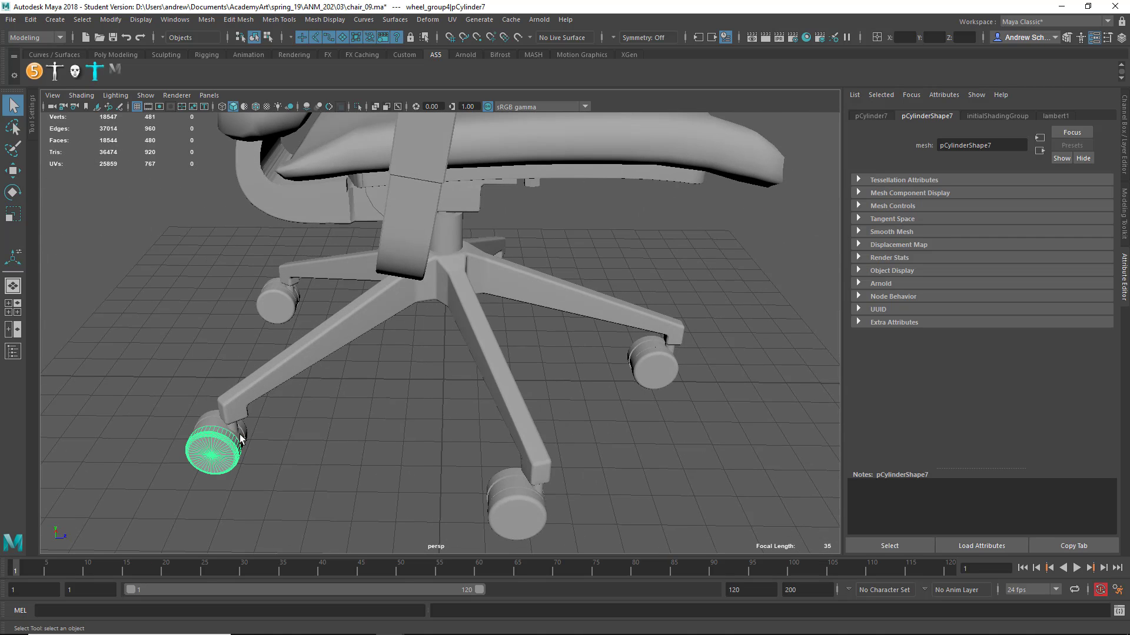
{"action": "left_click", "coordinate": [245, 438]}
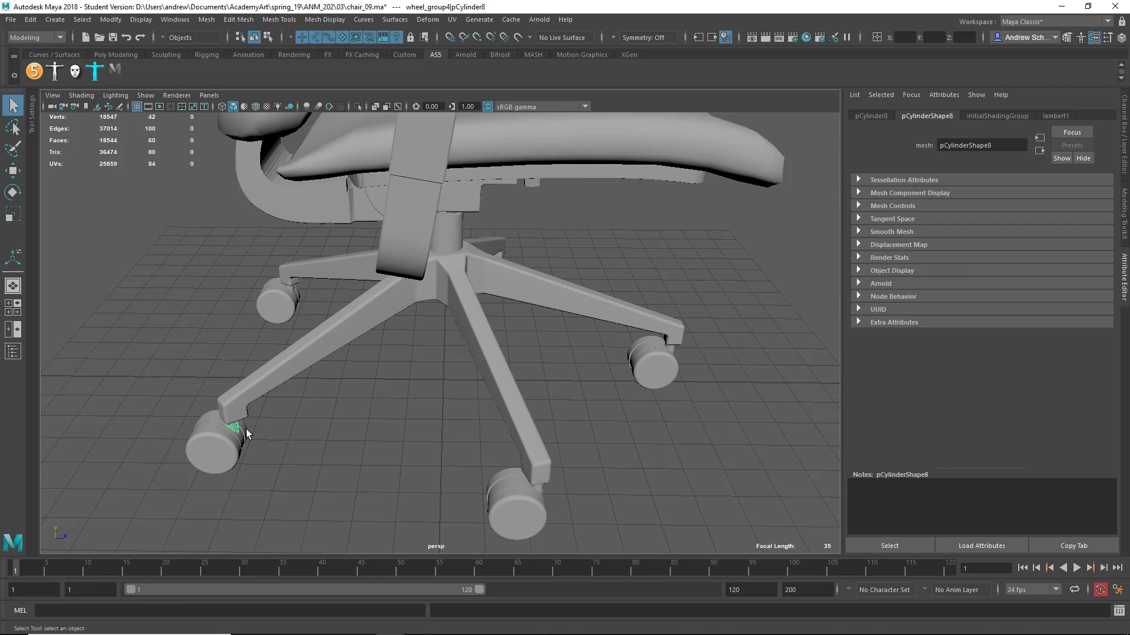
{"action": "left_click", "coordinate": [396, 423]}
{"action": "middle_click_drag", "start_coordinate": [407, 387], "coordinate": [397, 548], "text": "alt"}
{"action": "left_click_drag", "start_coordinate": [356, 376], "coordinate": [303, 383], "text": "alt"}
{"action": "right_click_drag", "start_coordinate": [415, 332], "coordinate": [308, 336], "text": "alt"}
{"action": "middle_click_drag", "start_coordinate": [351, 330], "coordinate": [386, 459], "text": "alt"}
{"action": "left_click_drag", "start_coordinate": [406, 418], "coordinate": [347, 436], "text": "alt"}
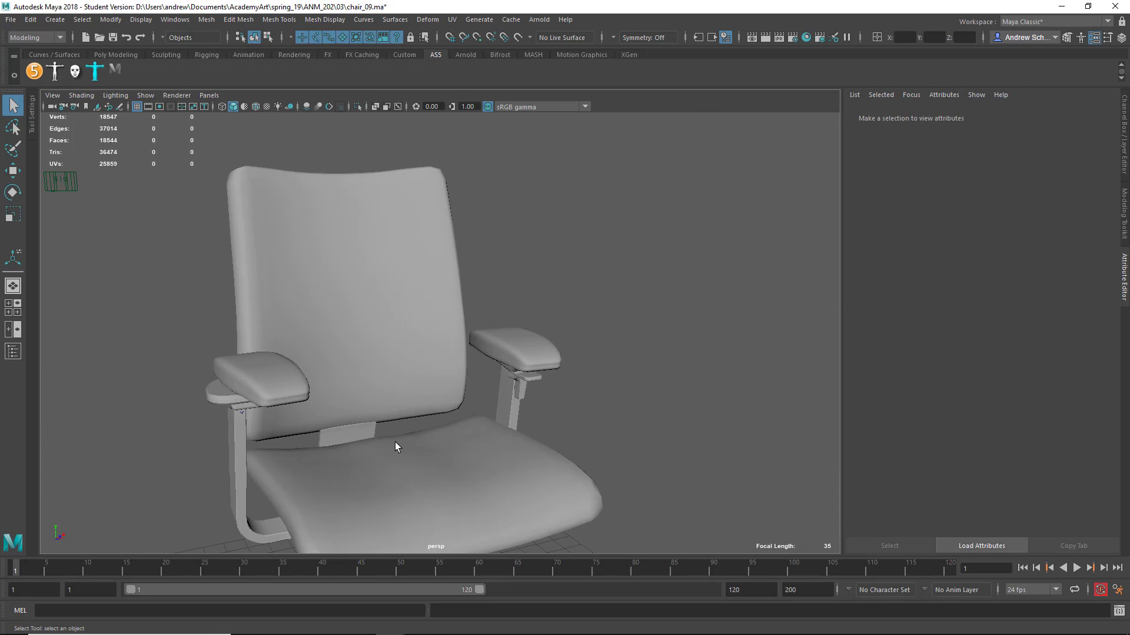
{"action": "middle_click_drag", "start_coordinate": [396, 445], "coordinate": [422, 319], "text": "alt"}
{"action": "left_click_drag", "start_coordinate": [422, 319], "coordinate": [467, 330], "text": "alt"}
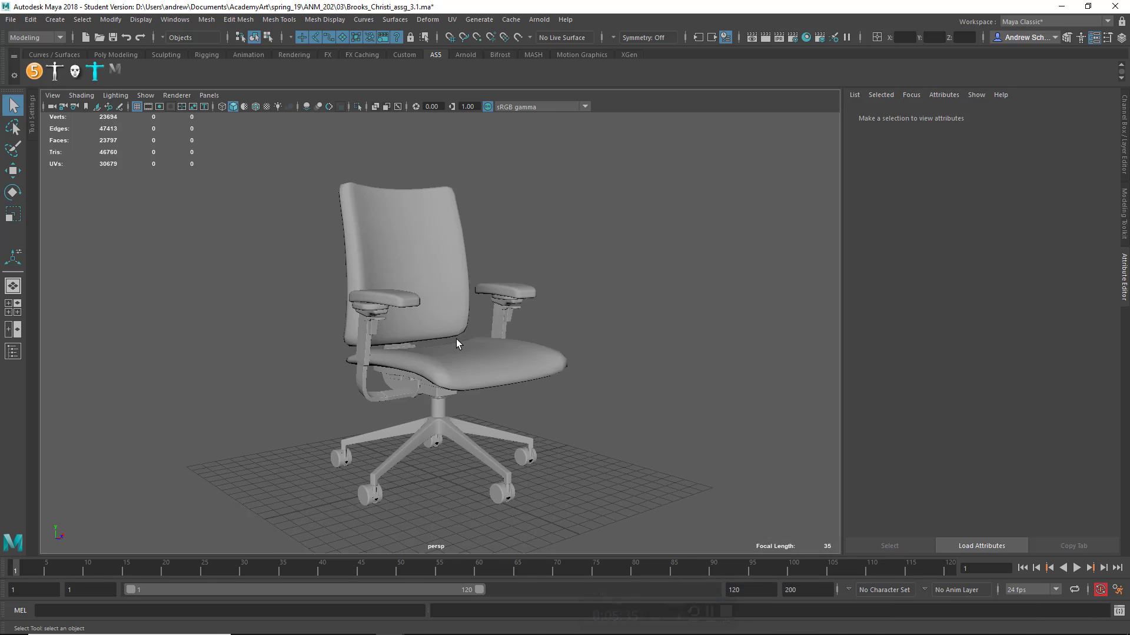
Inspect the wireframe density of the backrest, the seat cushion and both armrest pads on the second chair model
{"action": "left_click", "coordinate": [379, 242]}
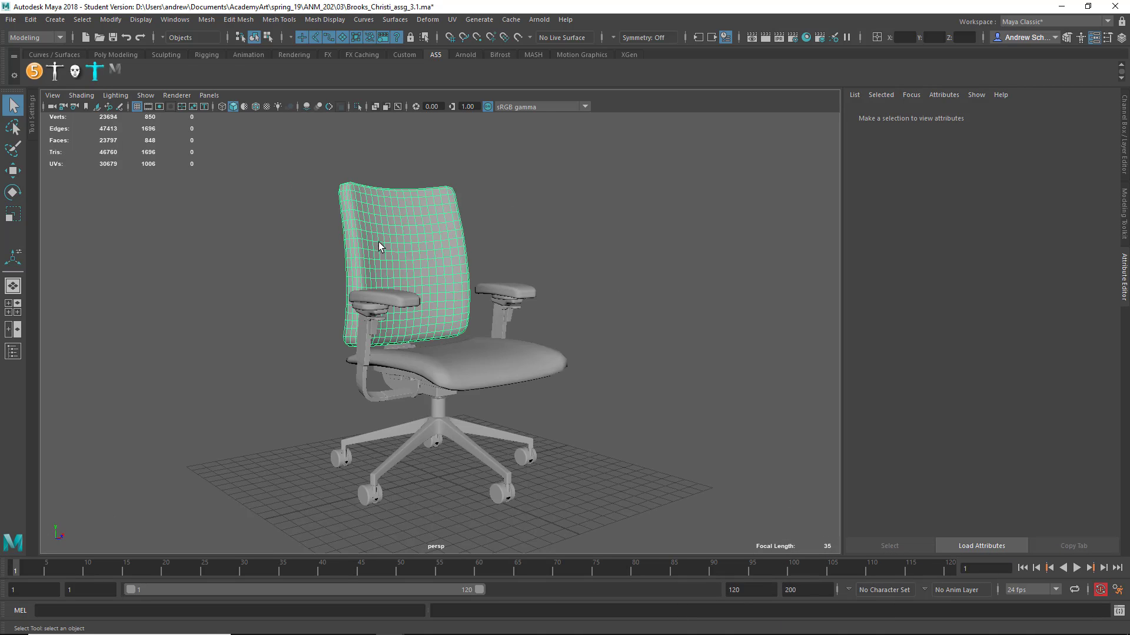
{"action": "key", "text": "f"}
{"action": "left_click", "coordinate": [545, 508]}
{"action": "key", "text": "f"}
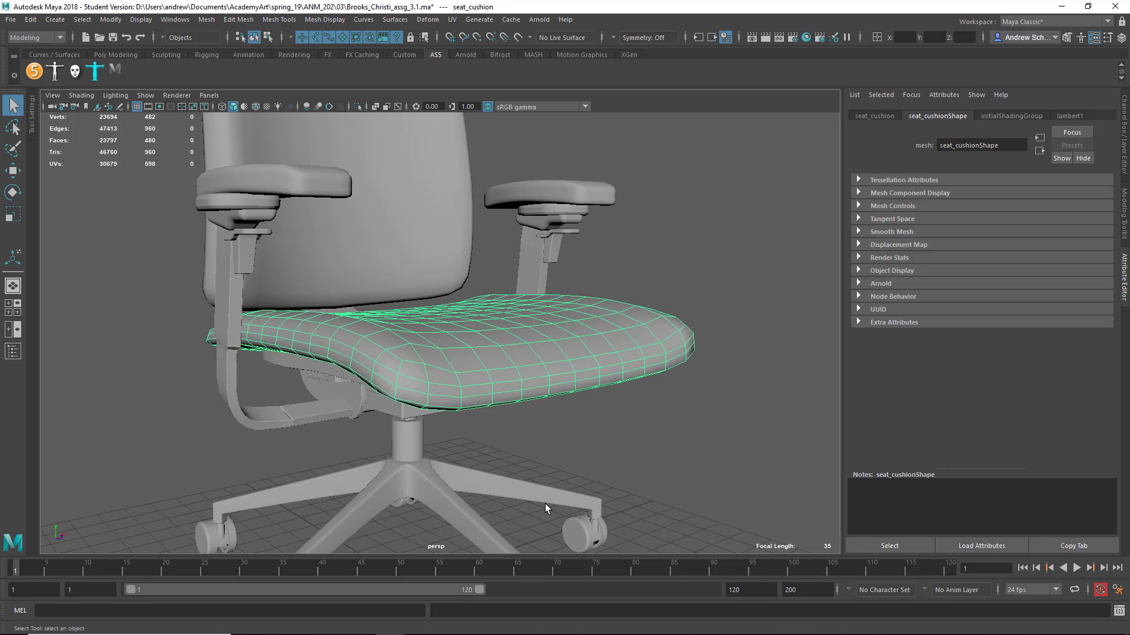
{"action": "left_click", "coordinate": [306, 171]}
{"action": "key", "text": "f"}
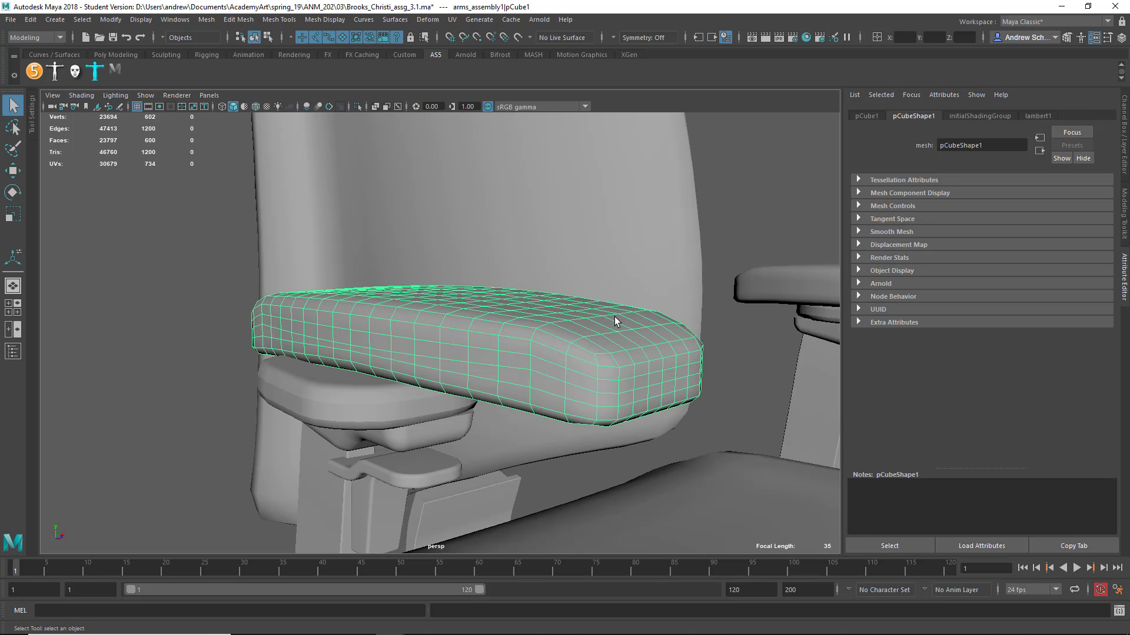
{"action": "left_click", "coordinate": [817, 289]}
{"action": "key", "text": "f"}
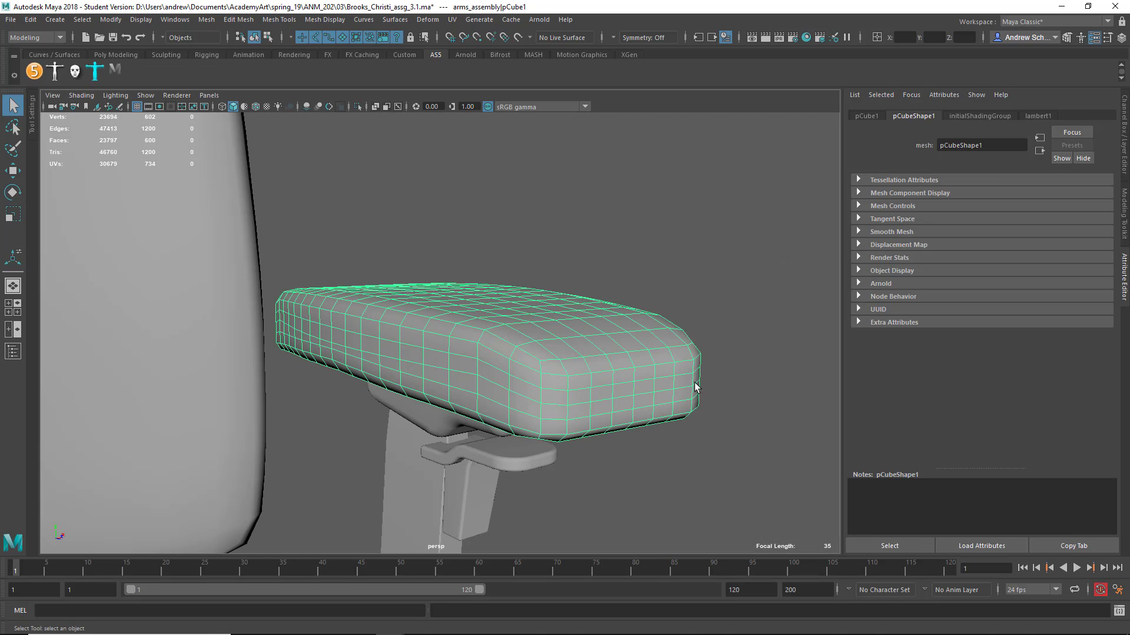
Examine the wireframe of the adjustment lever beneath the armrest, including where its stem meets the curved handle
{"action": "left_click", "coordinate": [532, 450]}
{"action": "key", "text": "f"}
{"action": "left_click_drag", "start_coordinate": [370, 366], "coordinate": [247, 320], "text": "alt"}
{"action": "left_click_drag", "start_coordinate": [569, 342], "coordinate": [663, 307], "text": "alt"}
{"action": "key", "text": "f"}
{"action": "middle_click_drag", "start_coordinate": [363, 299], "coordinate": [442, 300], "text": "alt"}
{"action": "right_click_drag", "start_coordinate": [347, 287], "coordinate": [497, 294], "text": "alt"}
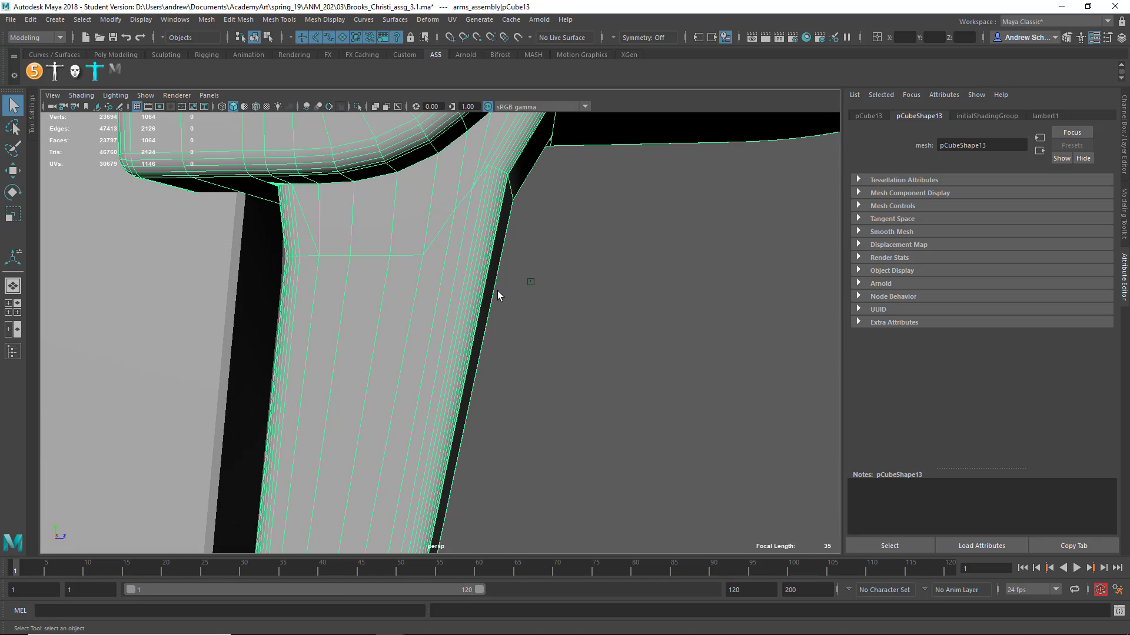
{"action": "left_click", "coordinate": [1121, 146]}
{"action": "key", "text": "f"}
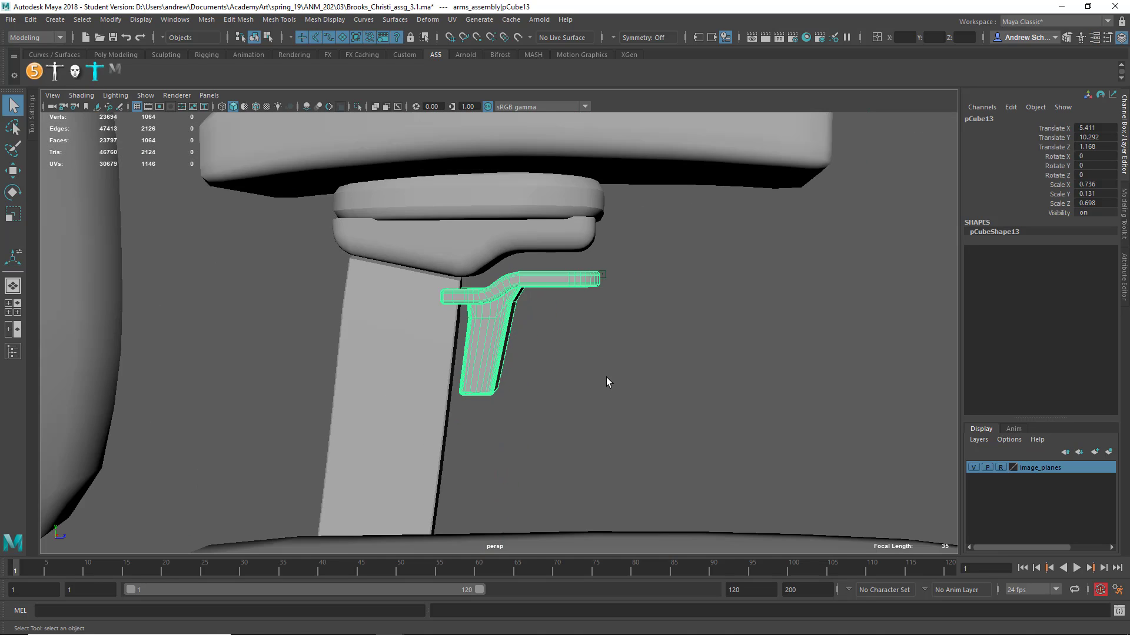
{"action": "left_click_drag", "start_coordinate": [606, 377], "coordinate": [486, 379], "text": "alt"}
Inspect the wireframes of the armrest post, the mount under the pad, the pad itself and the backrest
{"action": "left_click", "coordinate": [327, 423]}
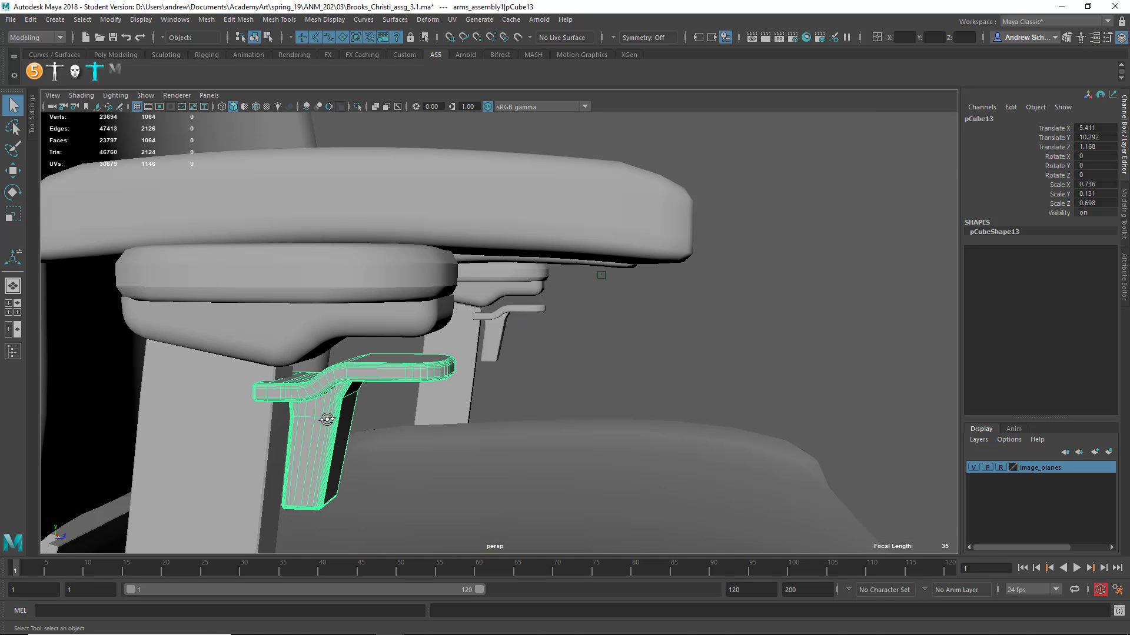
{"action": "key", "text": "f"}
{"action": "left_click", "coordinate": [382, 400]}
{"action": "right_click_drag", "start_coordinate": [418, 401], "coordinate": [370, 401], "text": "alt"}
{"action": "left_click_drag", "start_coordinate": [437, 402], "coordinate": [415, 401], "text": "alt"}
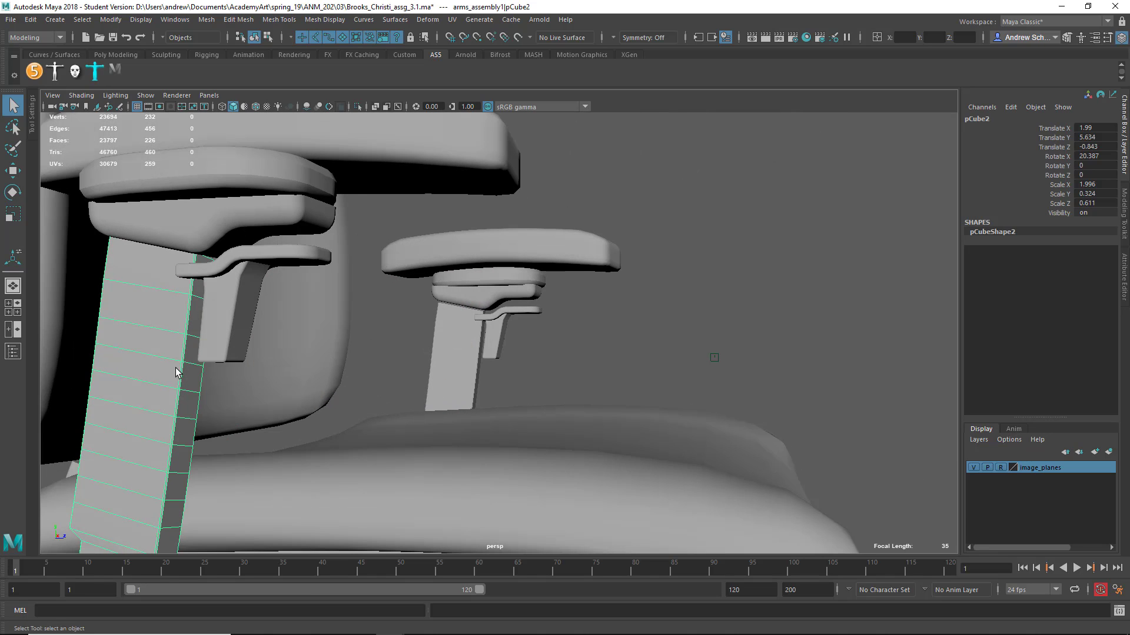
{"action": "right_click_drag", "start_coordinate": [271, 328], "coordinate": [237, 311], "text": "alt"}
{"action": "left_click", "coordinate": [284, 256]}
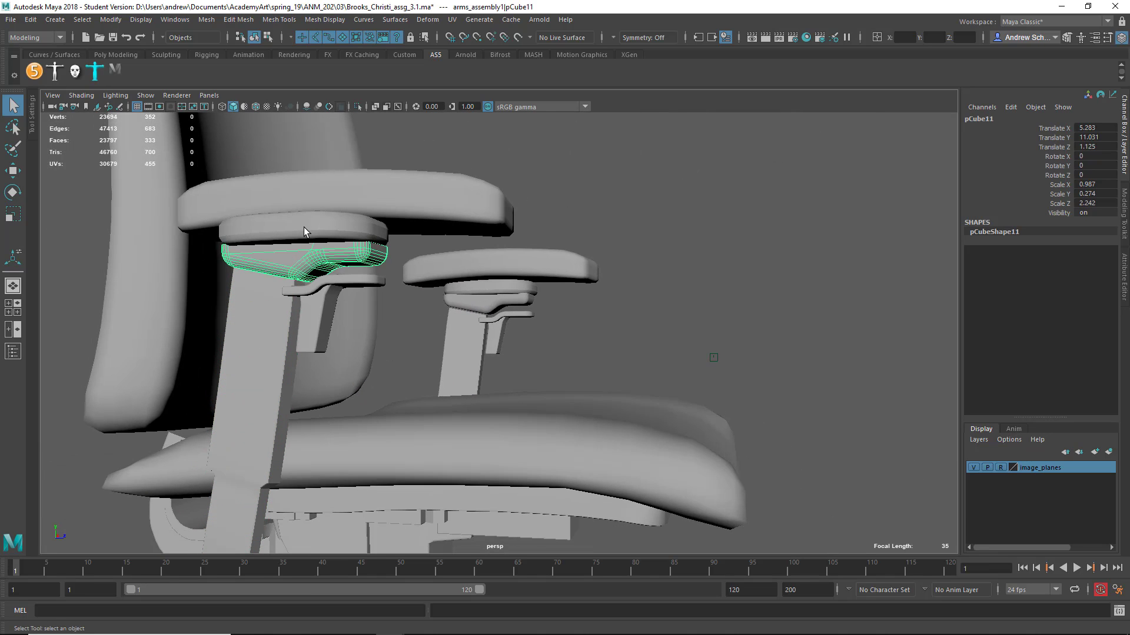
{"action": "left_click", "coordinate": [355, 195]}
{"action": "left_click", "coordinate": [217, 299]}
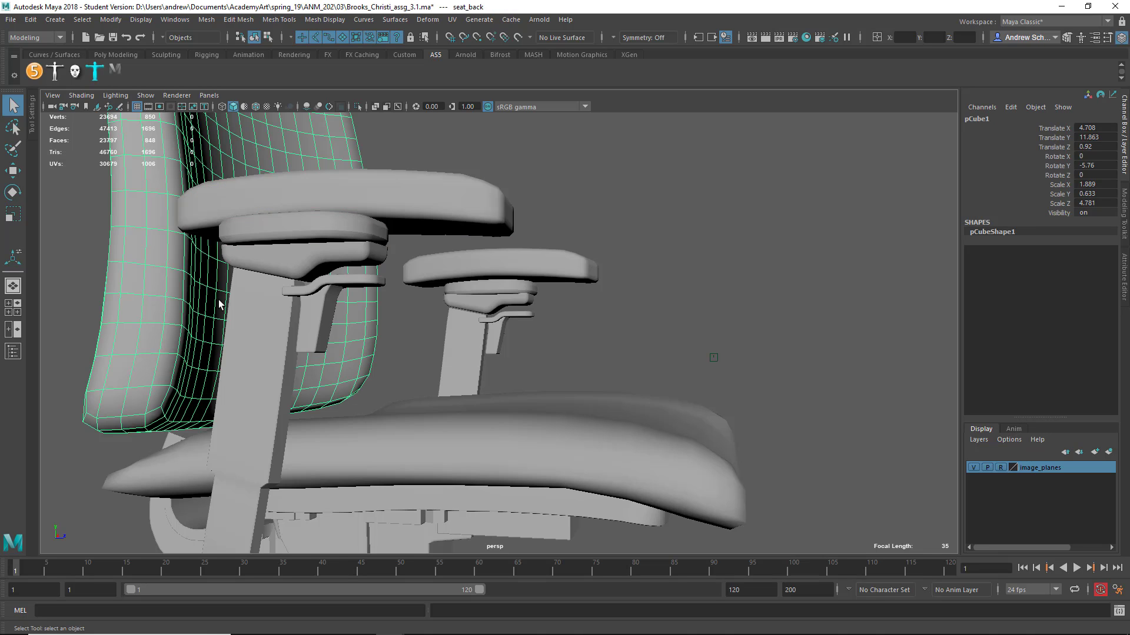
{"action": "right_click_drag", "start_coordinate": [315, 371], "coordinate": [282, 412], "text": "alt"}
Inspect the curved back support beneath the seat from several angles, along with the seat cushion
{"action": "left_click", "coordinate": [242, 490]}
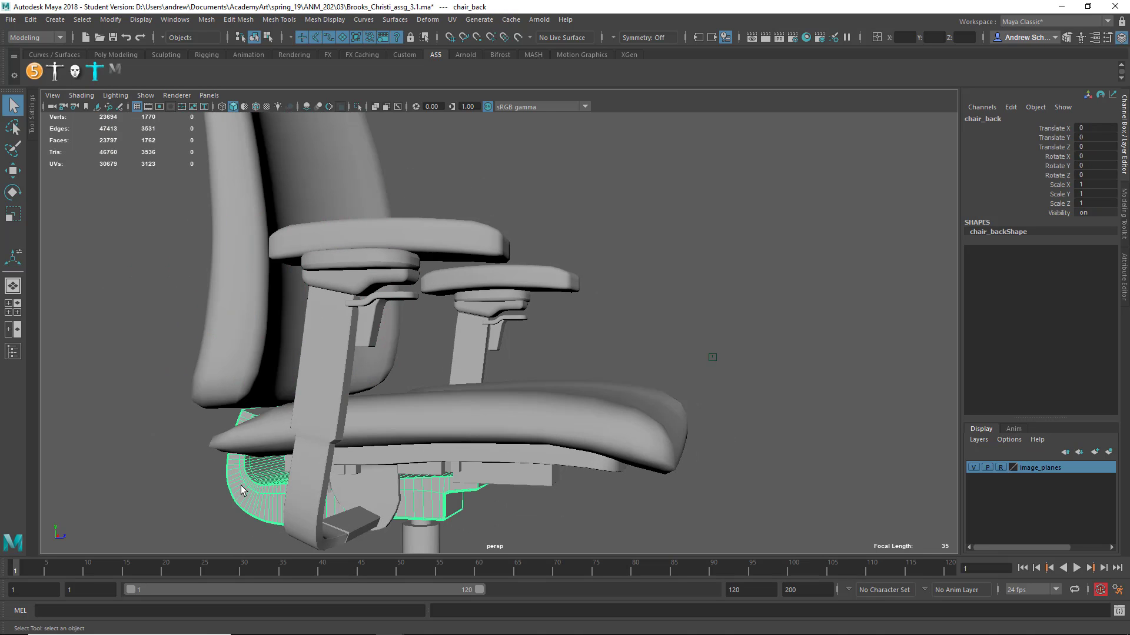
{"action": "key", "text": "f"}
{"action": "left_click_drag", "start_coordinate": [248, 445], "coordinate": [463, 419], "text": "alt"}
{"action": "left_click", "coordinate": [375, 338]}
{"action": "left_click_drag", "start_coordinate": [368, 372], "coordinate": [493, 389], "text": "alt"}
{"action": "left_click", "coordinate": [294, 443]}
{"action": "left_click_drag", "start_coordinate": [670, 287], "coordinate": [499, 316], "text": "alt"}
{"action": "left_click", "coordinate": [499, 315]}
{"action": "right_click_drag", "start_coordinate": [500, 360], "coordinate": [327, 365], "text": "alt"}
{"action": "left_click", "coordinate": [406, 303]}
{"action": "left_click_drag", "start_coordinate": [409, 394], "coordinate": [438, 309], "text": "alt"}
{"action": "left_click", "coordinate": [413, 277]}
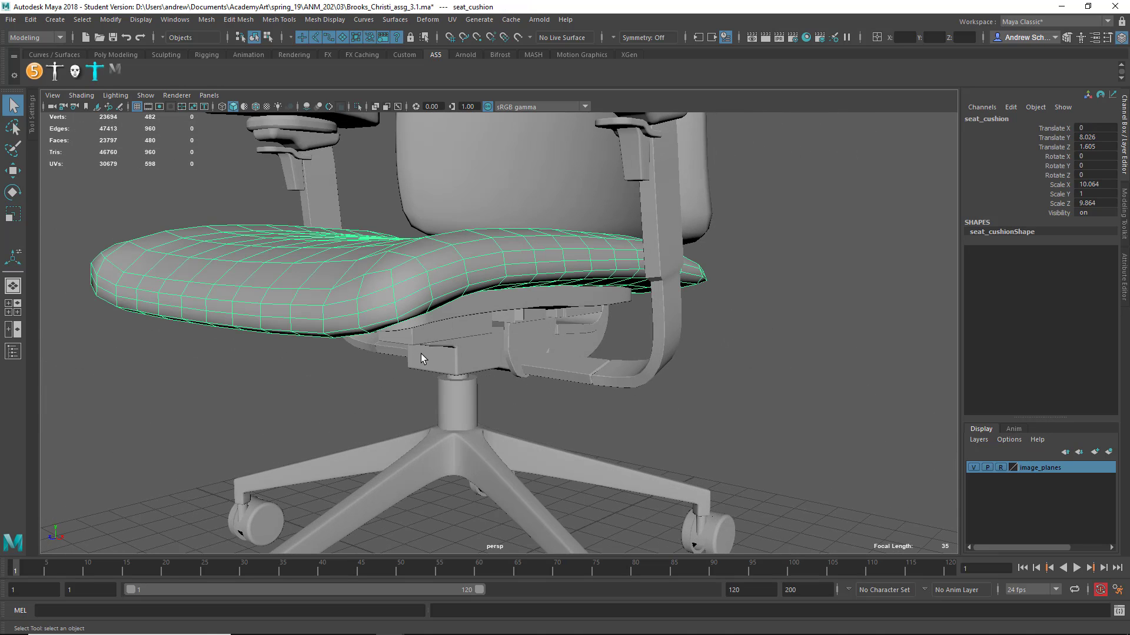
Compare the five-legged base with and without smooth mesh preview
{"action": "middle_click_drag", "start_coordinate": [439, 341], "coordinate": [436, 264], "text": "alt"}
{"action": "scroll", "coordinate": [455, 344], "scroll_direction": "up", "scroll_amount": 2}
{"action": "left_click", "coordinate": [461, 344]}
{"action": "middle_click_drag", "start_coordinate": [397, 407], "coordinate": [422, 333], "text": "alt"}
{"action": "key", "text": "1"}
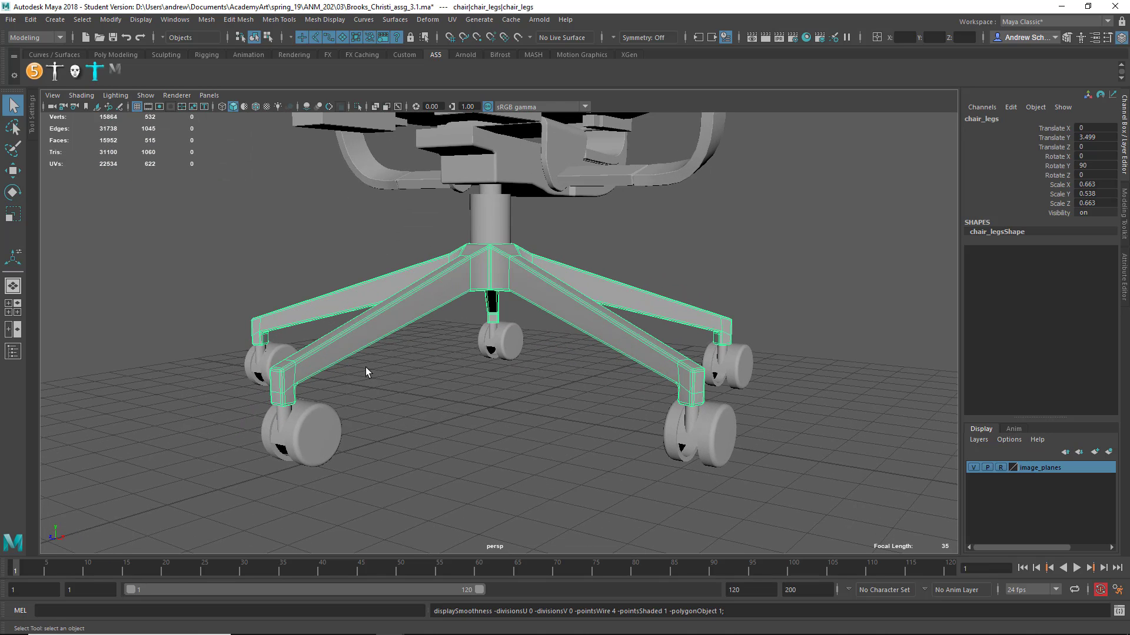
{"action": "key", "text": "3"}
{"action": "key", "text": "1"}
Check the edge flow at the leg ends above the casters, with smooth preview on and off
{"action": "left_click_drag", "start_coordinate": [402, 395], "coordinate": [411, 353], "text": "alt"}
{"action": "scroll", "coordinate": [411, 353], "scroll_direction": "up", "scroll_amount": 5}
{"action": "middle_click_drag", "start_coordinate": [323, 386], "coordinate": [461, 359], "text": "alt"}
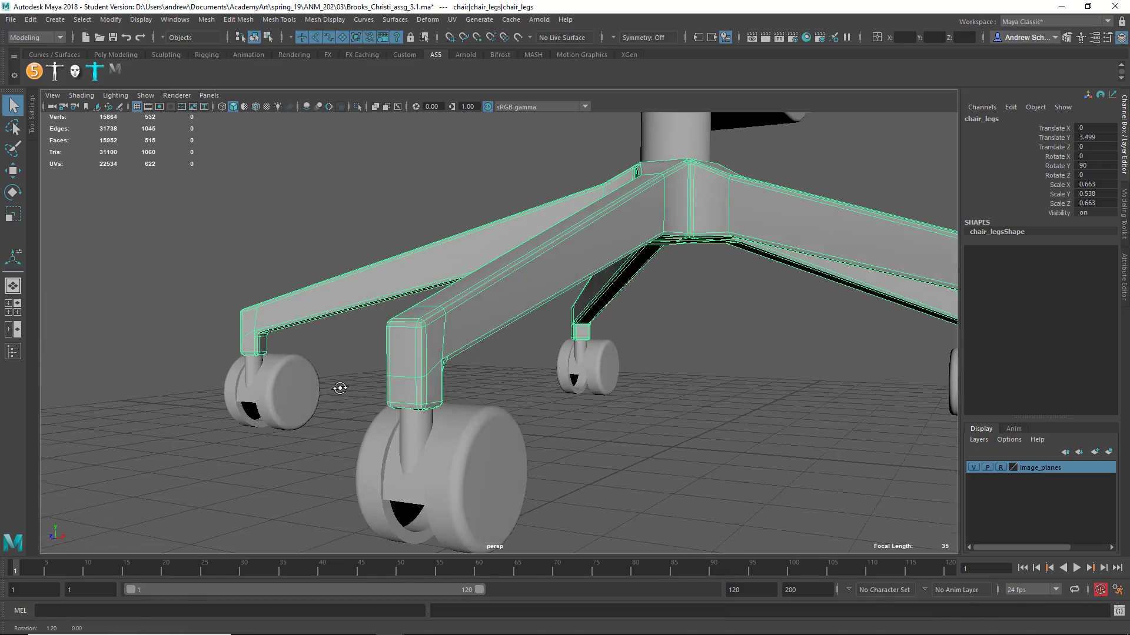
{"action": "left_click_drag", "start_coordinate": [339, 389], "coordinate": [316, 388], "text": "alt"}
{"action": "right_click_drag", "start_coordinate": [202, 384], "coordinate": [444, 387], "text": "alt"}
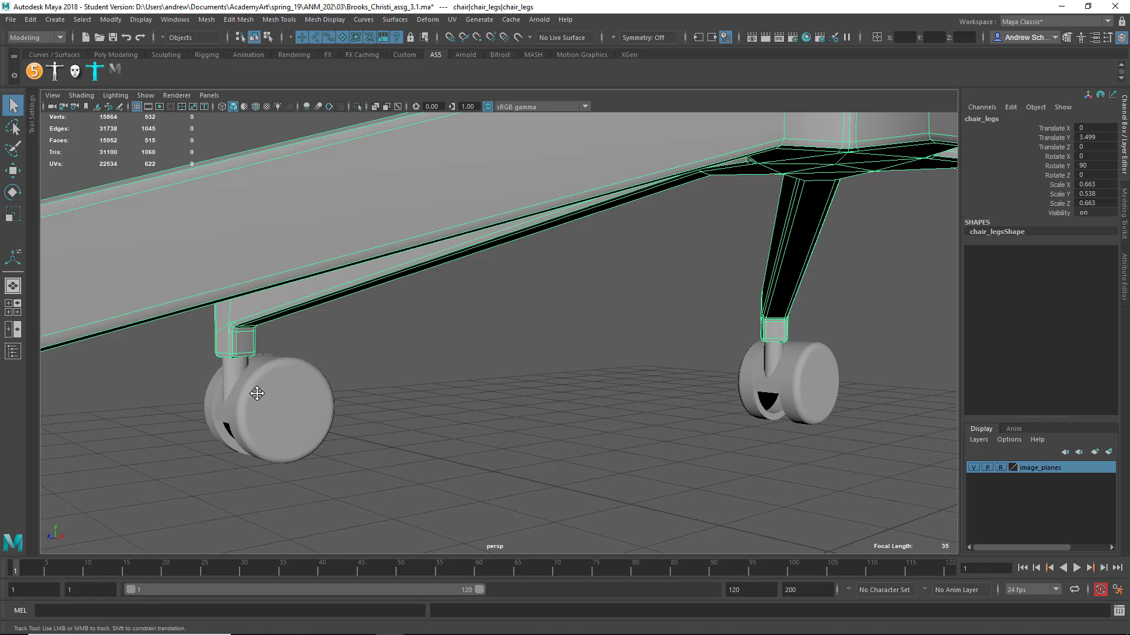
{"action": "left_click_drag", "start_coordinate": [444, 387], "coordinate": [333, 379], "text": "alt"}
{"action": "key", "text": "3"}
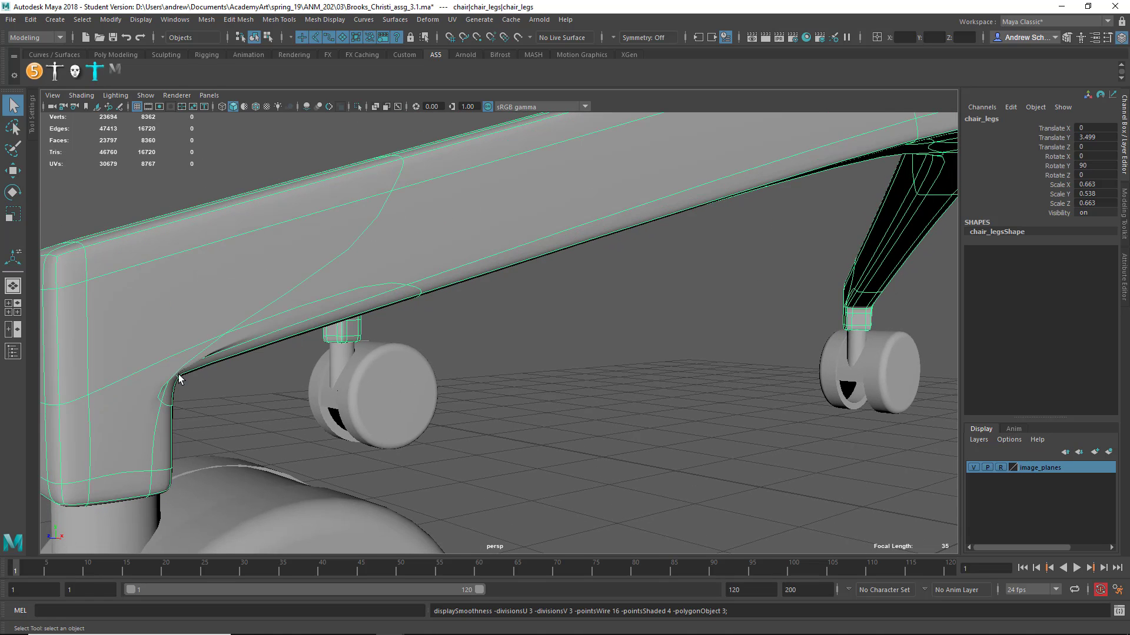
{"action": "key", "text": "1"}
{"action": "left_click_drag", "start_coordinate": [176, 373], "coordinate": [365, 401], "text": "alt"}
{"action": "key", "text": "1"}
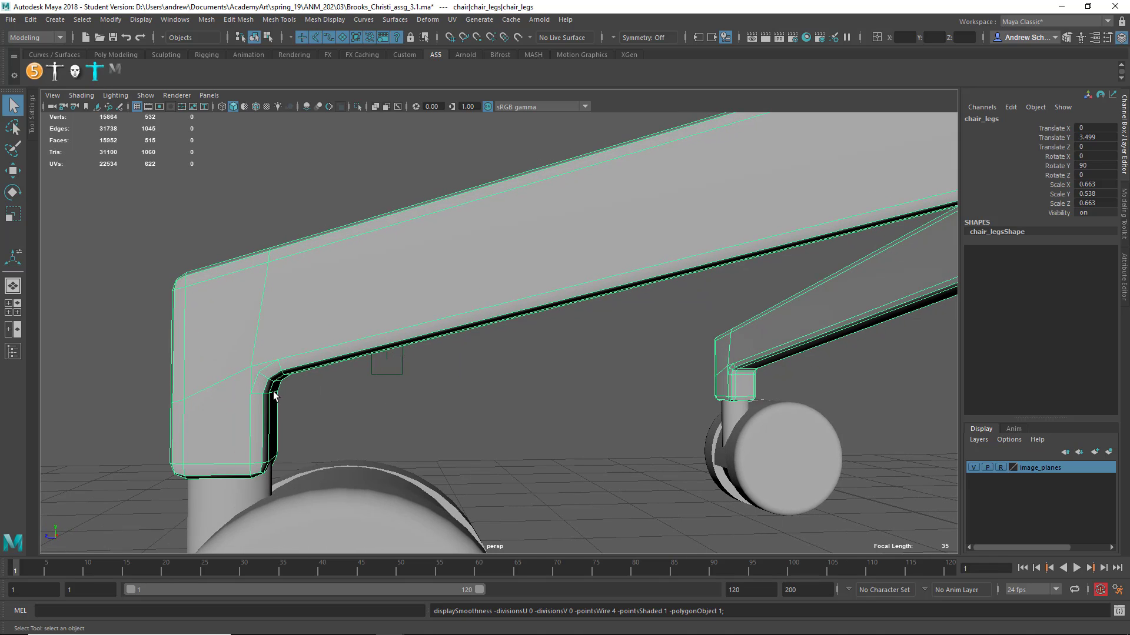
{"action": "scroll", "coordinate": [323, 406], "scroll_direction": "up", "scroll_amount": 5}
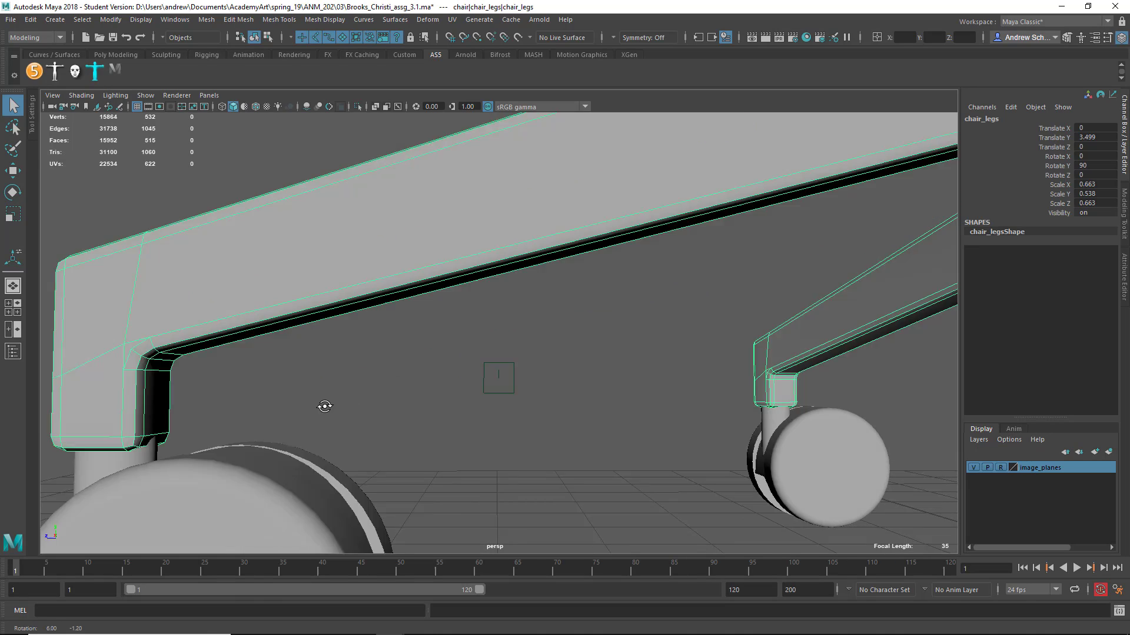
{"action": "scroll", "coordinate": [320, 406], "scroll_direction": "down", "scroll_amount": 5}
{"action": "right_click_drag", "start_coordinate": [366, 409], "coordinate": [197, 413], "text": "alt"}
{"action": "middle_click_drag", "start_coordinate": [352, 416], "coordinate": [340, 429], "text": "alt"}
{"action": "scroll", "coordinate": [339, 428], "scroll_direction": "down", "scroll_amount": 5}
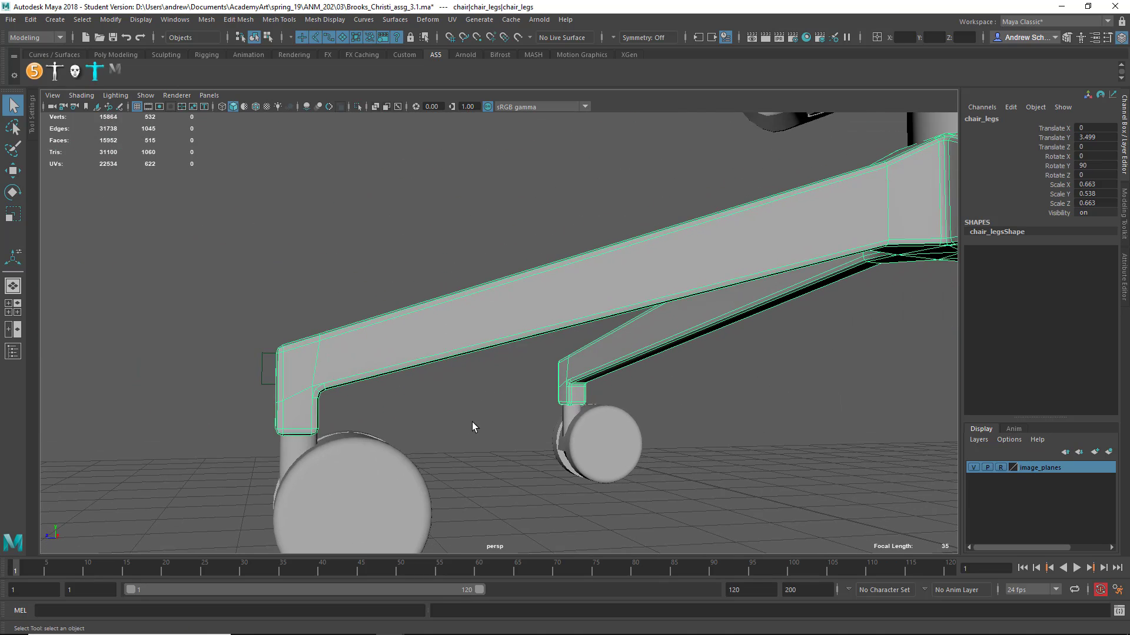
Inspect the wheel geometry of the front caster and its fit under the leg
{"action": "left_click", "coordinate": [395, 430]}
{"action": "left_click_drag", "start_coordinate": [396, 430], "coordinate": [473, 479], "text": "alt"}
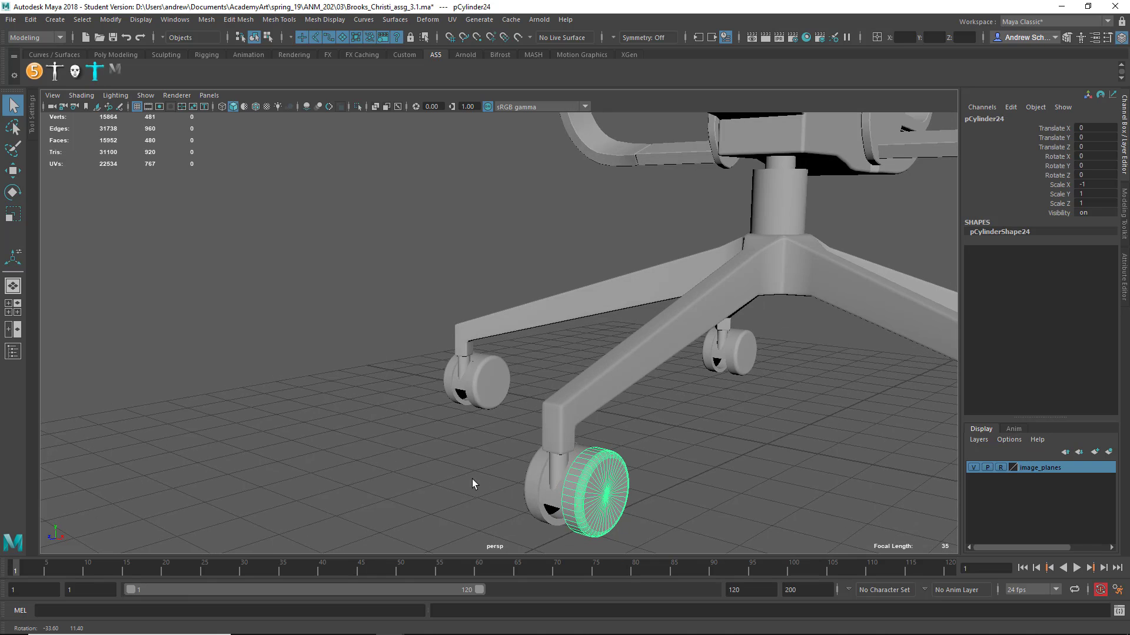
{"action": "left_click", "coordinate": [548, 484]}
{"action": "left_click_drag", "start_coordinate": [588, 451], "coordinate": [512, 453], "text": "alt"}
{"action": "right_click_drag", "start_coordinate": [605, 459], "coordinate": [315, 444], "text": "alt"}
{"action": "left_click_drag", "start_coordinate": [481, 459], "coordinate": [473, 496], "text": "alt"}
Check the detail parts on the underside of the seat and review the whole chair from above
{"action": "right_click_drag", "start_coordinate": [473, 496], "coordinate": [686, 452], "text": "alt"}
{"action": "left_click", "coordinate": [497, 367]}
{"action": "left_click", "coordinate": [463, 424]}
{"action": "left_click", "coordinate": [393, 416]}
{"action": "left_click_drag", "start_coordinate": [419, 443], "coordinate": [559, 444], "text": "alt"}
{"action": "right_click_drag", "start_coordinate": [560, 444], "coordinate": [492, 429], "text": "alt"}
{"action": "left_click_drag", "start_coordinate": [491, 429], "coordinate": [484, 448], "text": "alt"}
{"action": "right_click_drag", "start_coordinate": [484, 449], "coordinate": [318, 406], "text": "alt"}
{"action": "middle_click_drag", "start_coordinate": [388, 373], "coordinate": [352, 427], "text": "alt"}
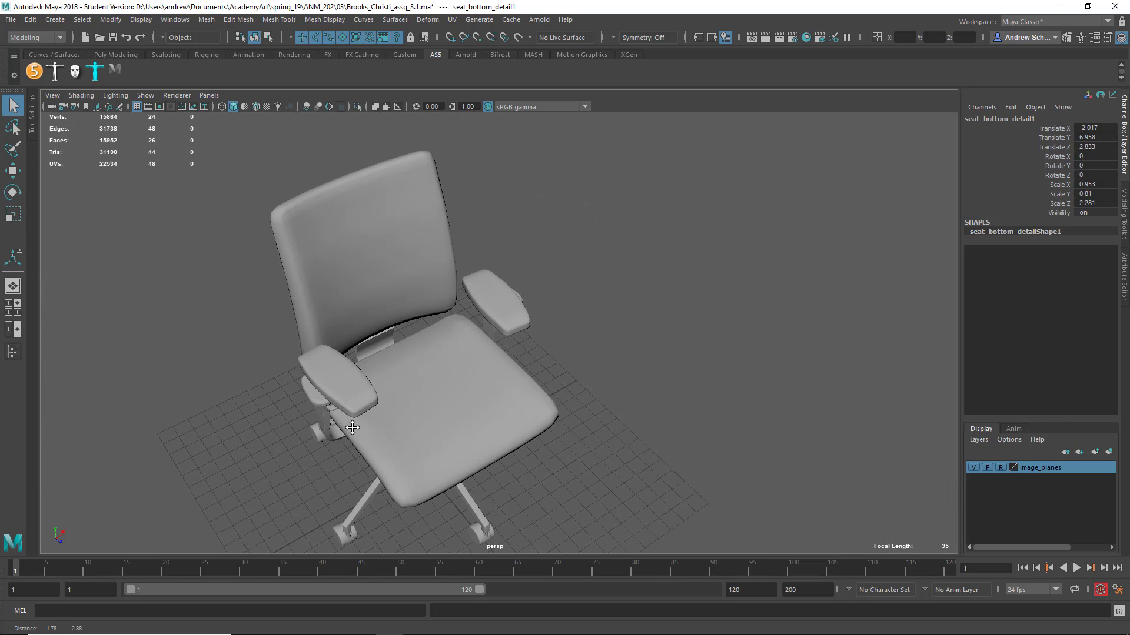
{"action": "left_click_drag", "start_coordinate": [352, 428], "coordinate": [375, 399], "text": "alt"}
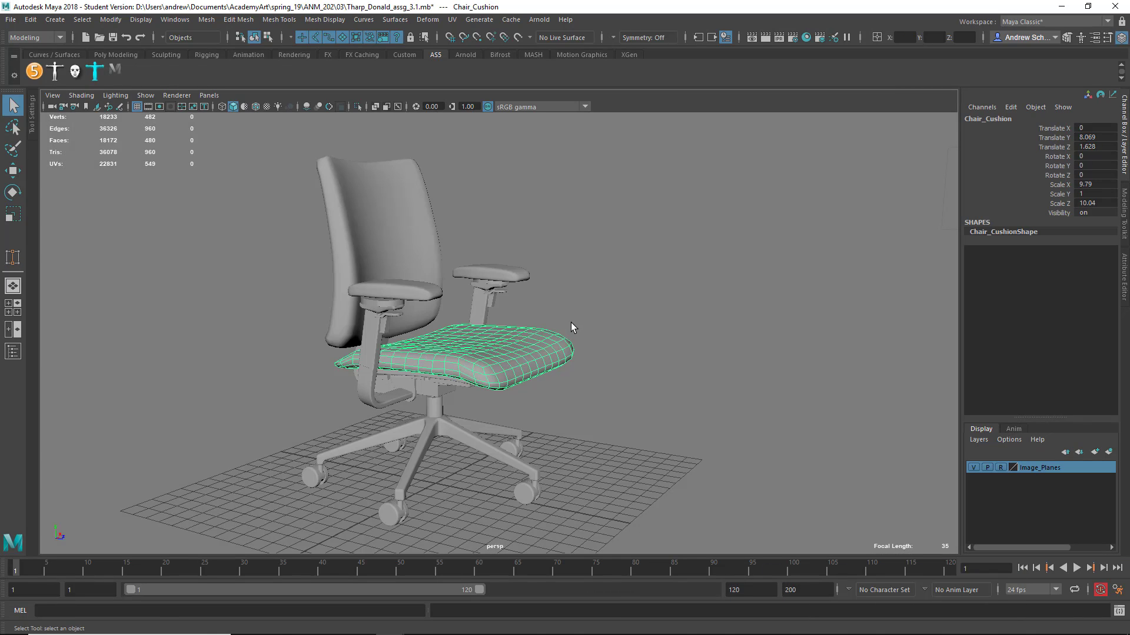
Inspect the backrest of the third chair model and the dense edges on the lever under its armrest
{"action": "left_click_drag", "start_coordinate": [571, 323], "coordinate": [560, 325], "text": "alt"}
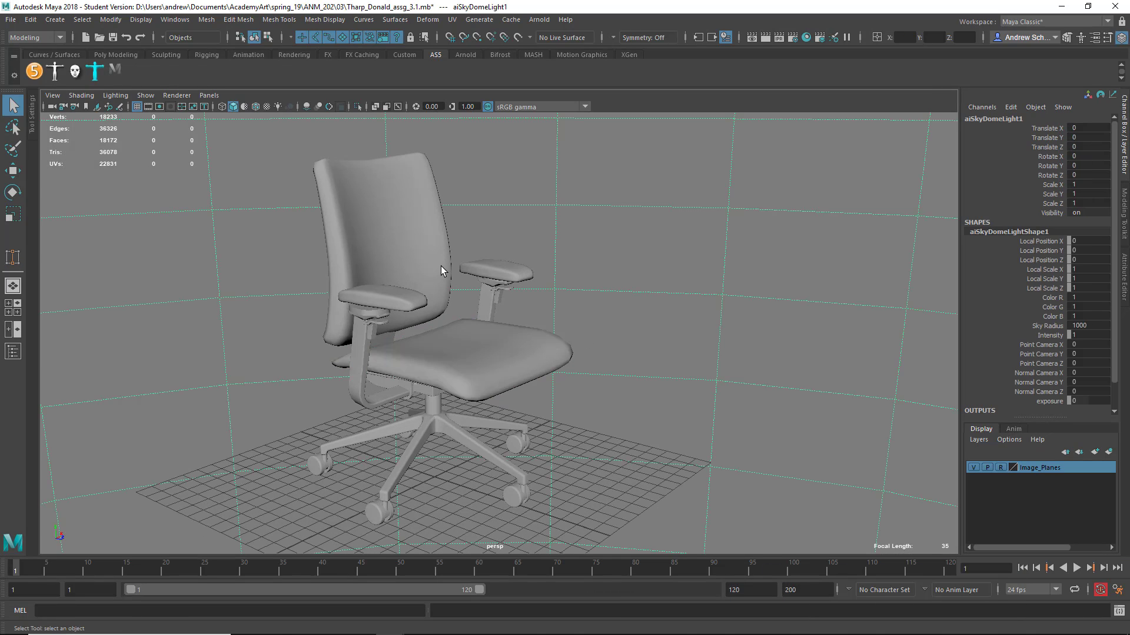
{"action": "left_click", "coordinate": [441, 271]}
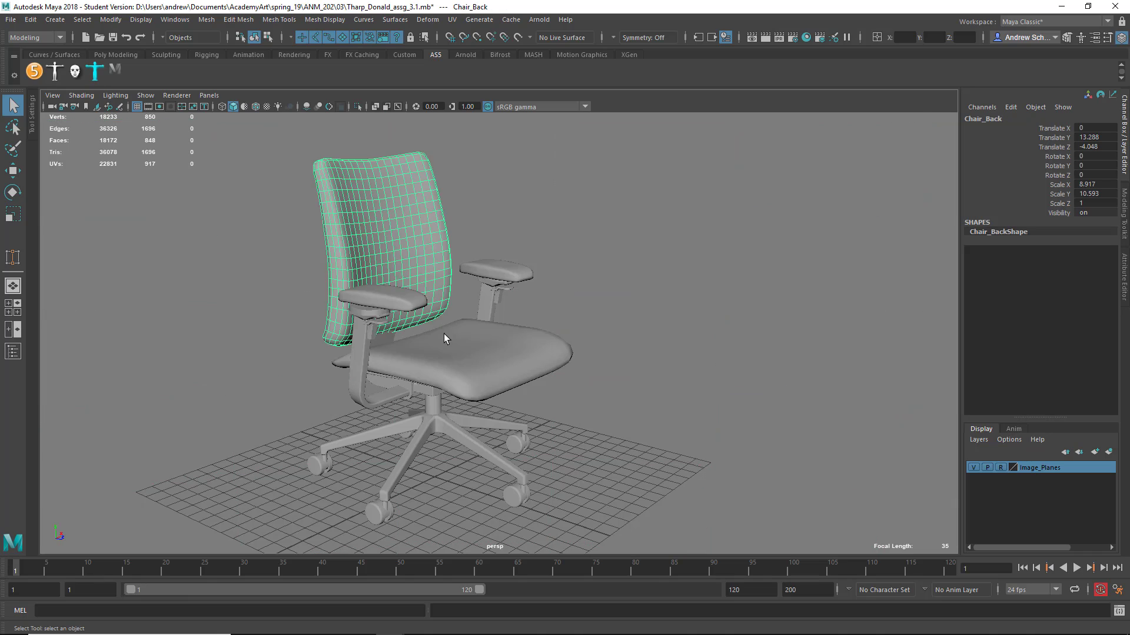
{"action": "left_click", "coordinate": [404, 349]}
{"action": "left_click", "coordinate": [372, 340]}
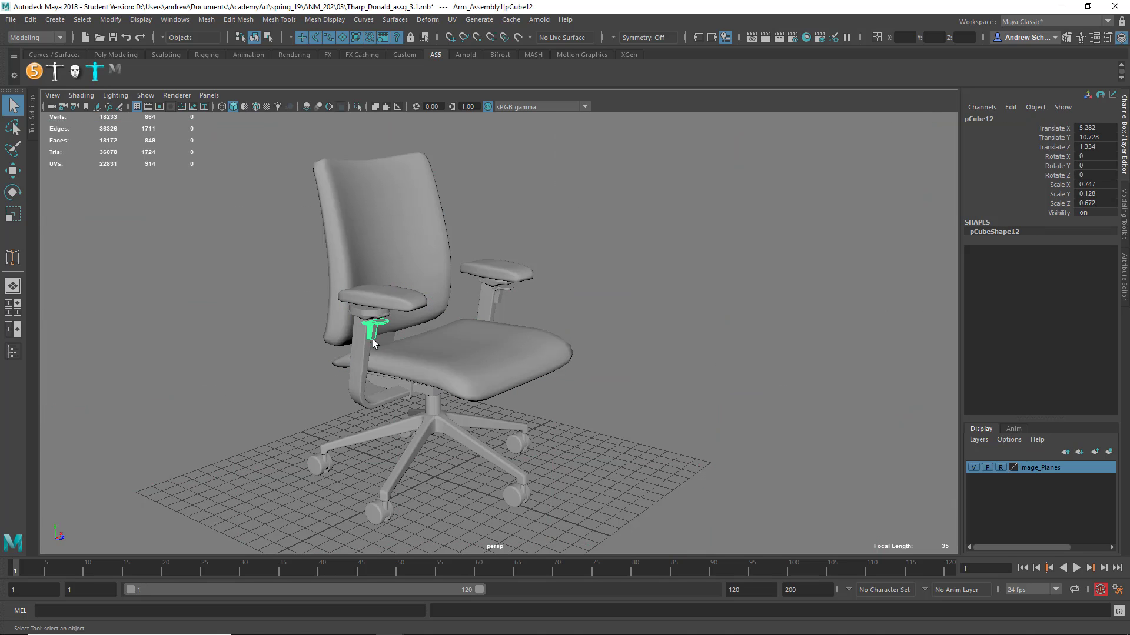
{"action": "key", "text": "f"}
{"action": "left_click_drag", "start_coordinate": [436, 383], "coordinate": [382, 513], "text": "alt"}
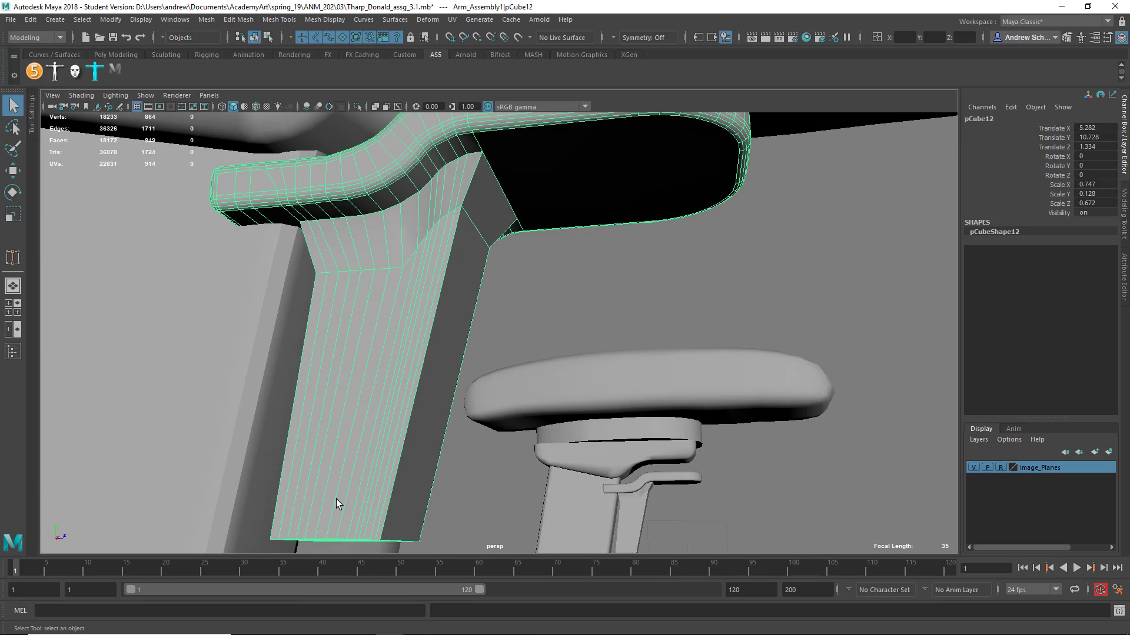
{"action": "left_click_drag", "start_coordinate": [372, 322], "coordinate": [396, 345], "text": "alt"}
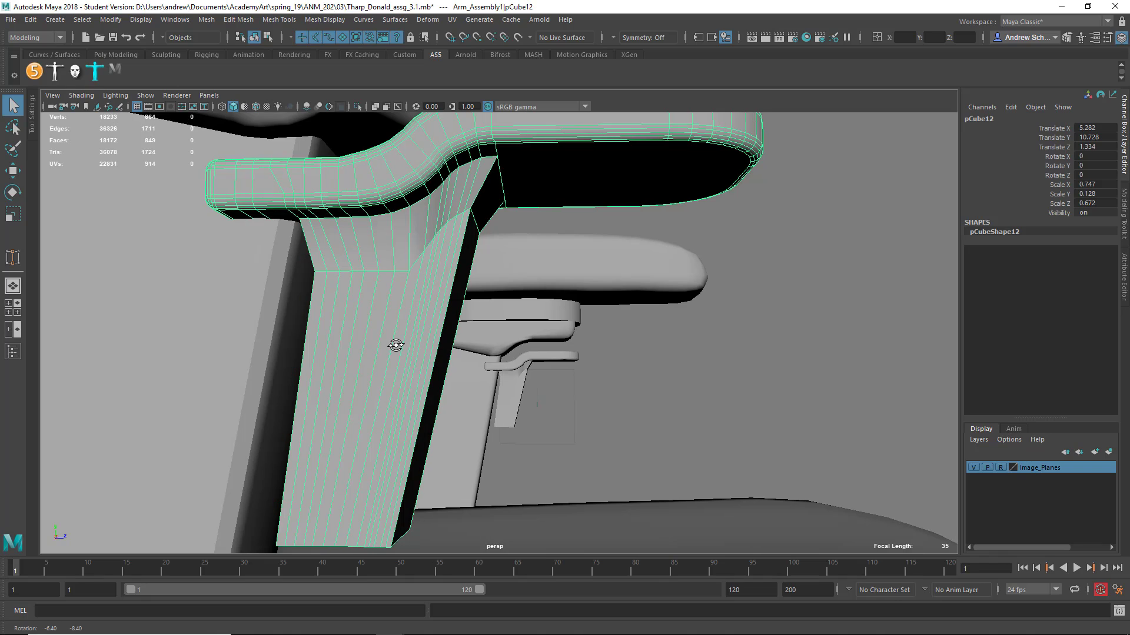
{"action": "mouse_move", "coordinate": [366, 434]}
{"action": "left_mouse_down", "text": "alt"}
{"action": "mouse_move", "coordinate": [376, 404]}
{"action": "mouse_move", "coordinate": [376, 434]}
{"action": "mouse_move", "coordinate": [347, 426]}
{"action": "mouse_move", "coordinate": [365, 434]}
{"action": "left_mouse_up", "text": "alt"}
Merge the closely spaced lengthwise edges near the front corner of the lever's stem using Target Weld
{"action": "right_click_drag", "start_coordinate": [365, 274], "coordinate": [375, 235]}
{"action": "left_click", "coordinate": [275, 20]}
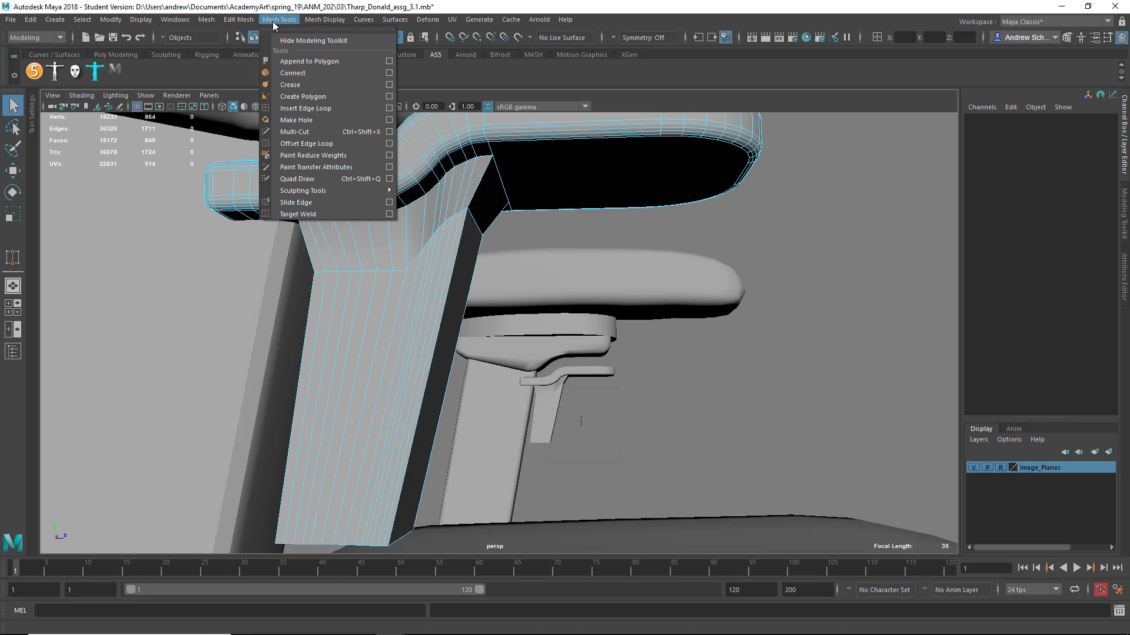
{"action": "left_click", "coordinate": [311, 214]}
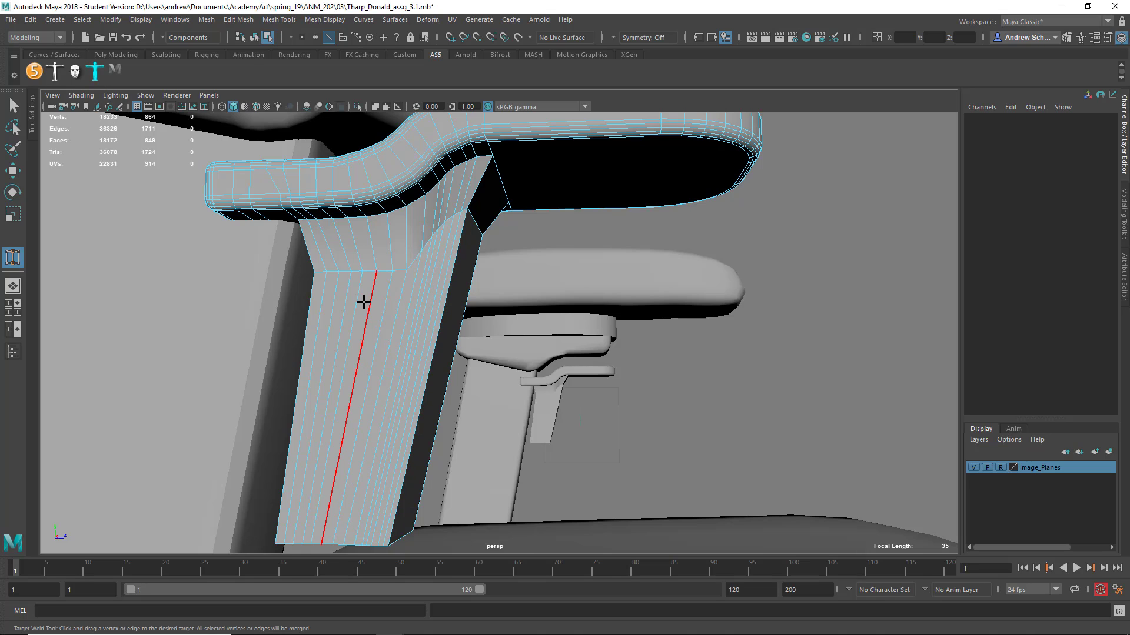
{"action": "scroll", "coordinate": [587, 306], "scroll_direction": "up", "scroll_amount": 3}
{"action": "right_click_drag", "start_coordinate": [587, 306], "coordinate": [752, 321], "text": "alt"}
{"action": "left_click_drag", "start_coordinate": [563, 343], "coordinate": [620, 403], "text": "alt"}
{"action": "left_click_drag", "start_coordinate": [529, 302], "coordinate": [512, 303]}
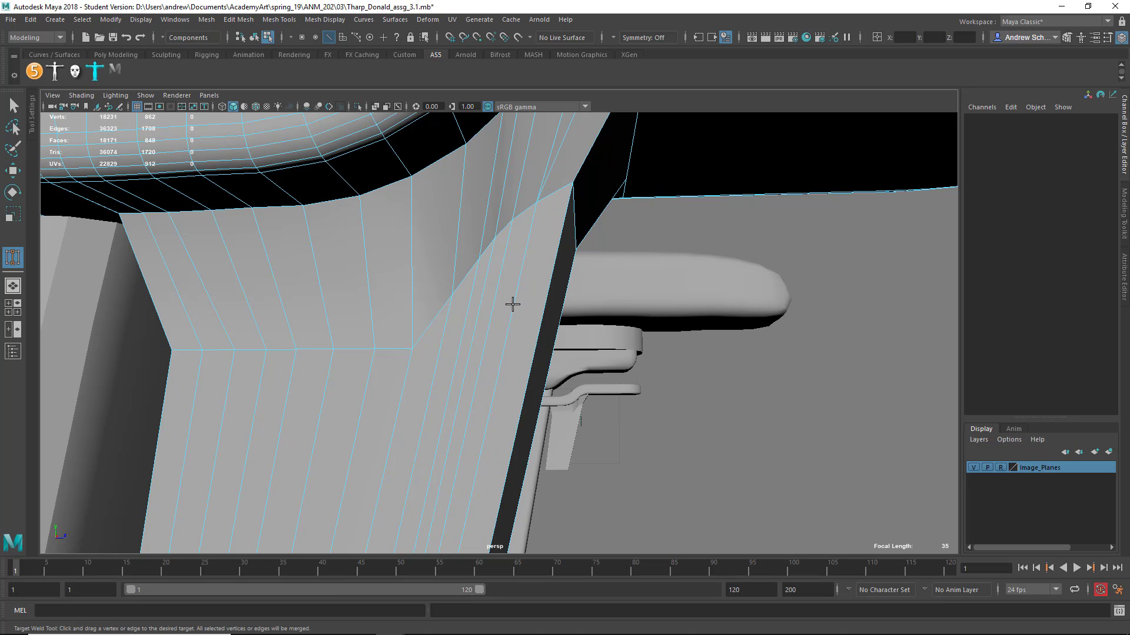
{"action": "mouse_move", "coordinate": [512, 311]}
{"action": "left_mouse_down", "text": "alt"}
{"action": "mouse_move", "coordinate": [373, 316]}
{"action": "mouse_move", "coordinate": [503, 330]}
{"action": "left_mouse_up", "text": "alt"}
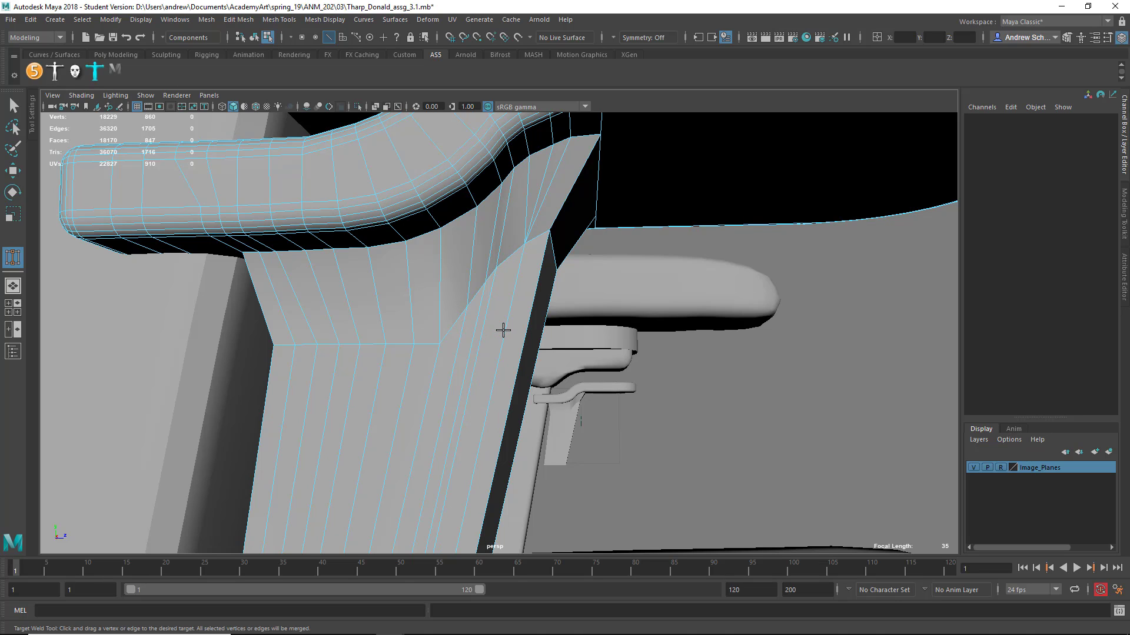
Weld the closely spaced edges at the corner of the bottom end face of the lever's stem
{"action": "middle_click_drag", "start_coordinate": [504, 330], "coordinate": [647, 160], "text": "alt"}
{"action": "left_click_drag", "start_coordinate": [646, 160], "coordinate": [589, 251], "text": "alt"}
{"action": "left_click_drag", "start_coordinate": [547, 373], "coordinate": [547, 374]}
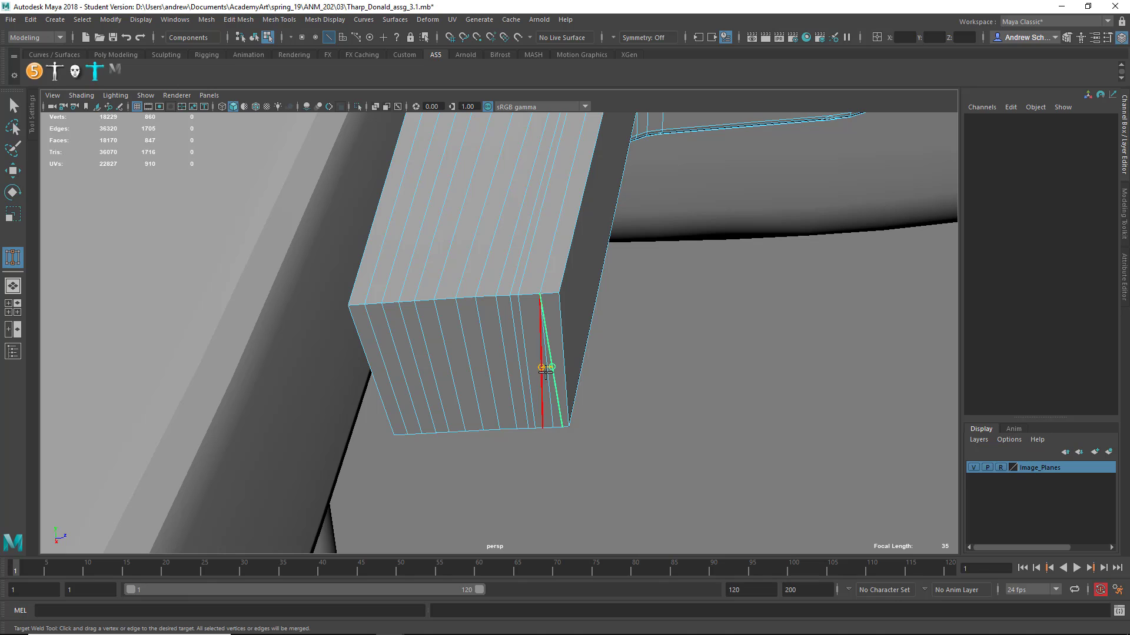
{"action": "left_click_drag", "start_coordinate": [547, 372], "coordinate": [369, 453]}
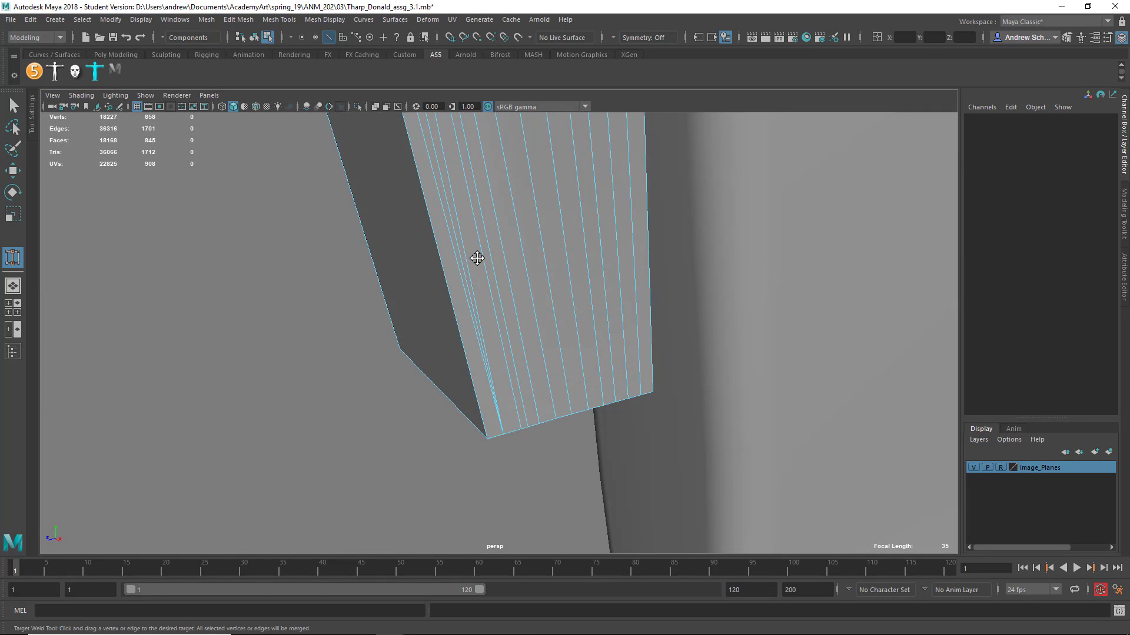
Weld the closely spaced lengthwise edges on the opposite side of the lever's stem
{"action": "middle_click_drag", "start_coordinate": [477, 257], "coordinate": [494, 374], "text": "alt"}
{"action": "mouse_move", "coordinate": [443, 253]}
{"action": "left_mouse_down"}
{"action": "mouse_move", "coordinate": [530, 285]}
{"action": "mouse_move", "coordinate": [619, 270]}
{"action": "left_mouse_up"}
{"action": "middle_click_drag", "start_coordinate": [602, 204], "coordinate": [488, 366], "text": "alt"}
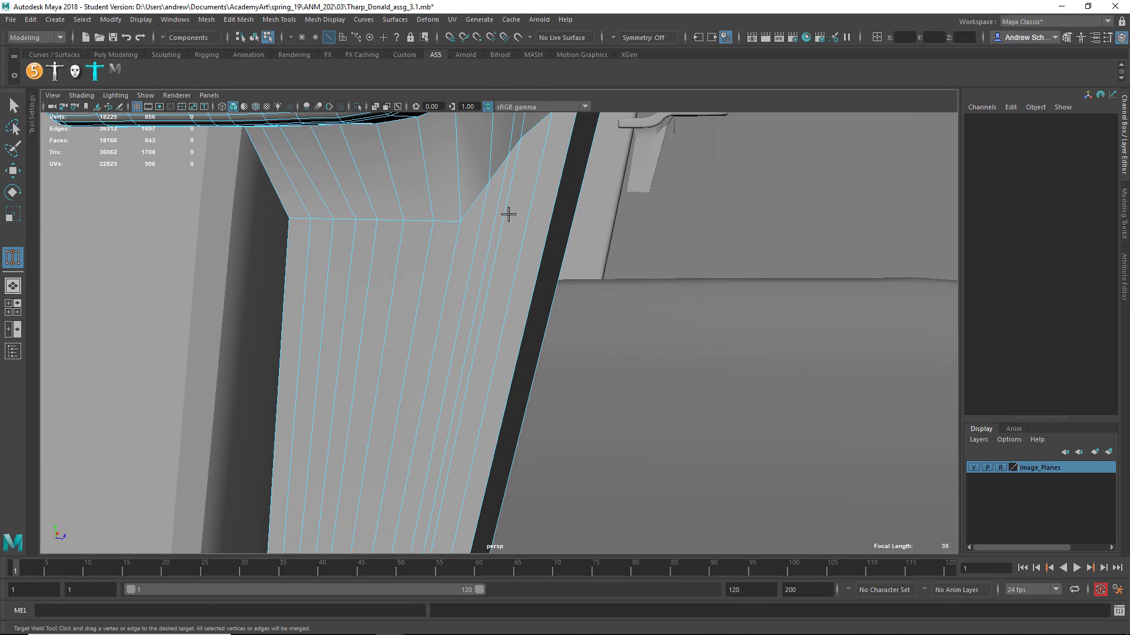
{"action": "left_click_drag", "start_coordinate": [506, 212], "coordinate": [474, 370], "text": "alt"}
{"action": "left_click_drag", "start_coordinate": [545, 285], "coordinate": [545, 261], "text": "alt"}
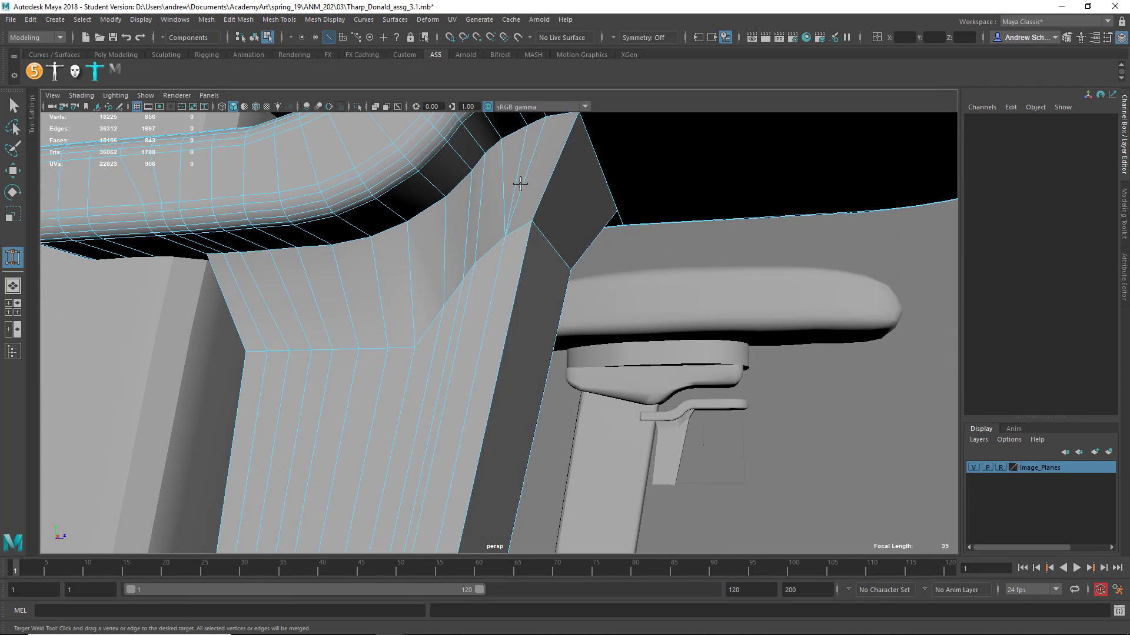
Delete the redundant diagonal edge at the top of the lever's stem, just under the curved handle
{"action": "left_click_drag", "start_coordinate": [525, 204], "coordinate": [532, 273], "text": "alt"}
{"action": "key", "text": "q"}
{"action": "right_click_drag", "start_coordinate": [525, 258], "coordinate": [528, 208]}
{"action": "left_click", "coordinate": [516, 275]}
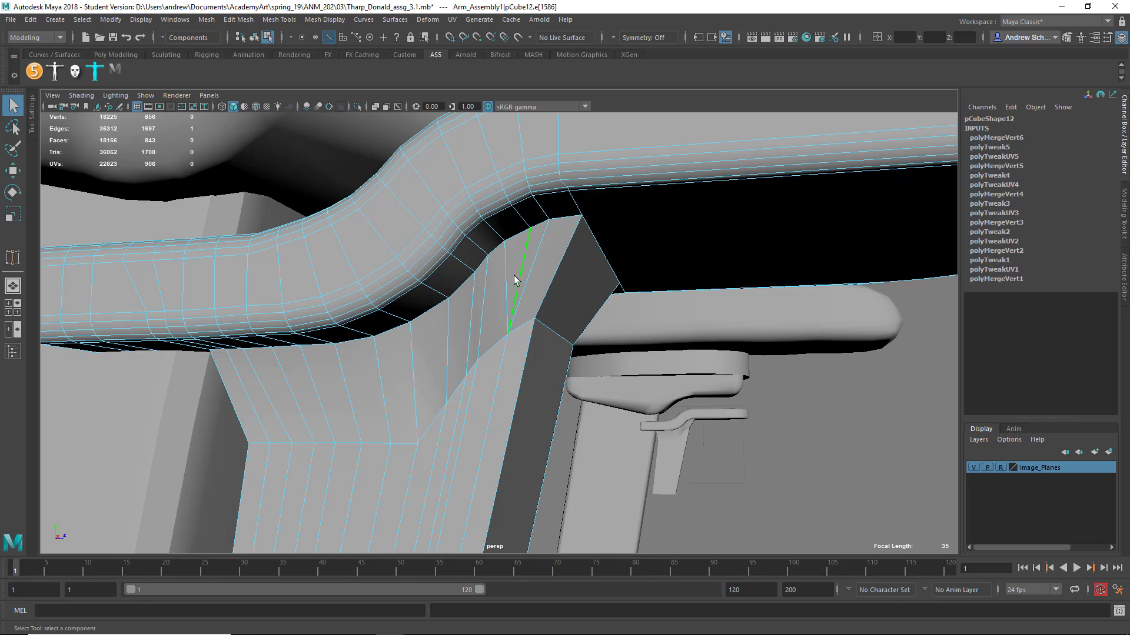
{"action": "right_click", "coordinate": [511, 276], "text": "shift"}
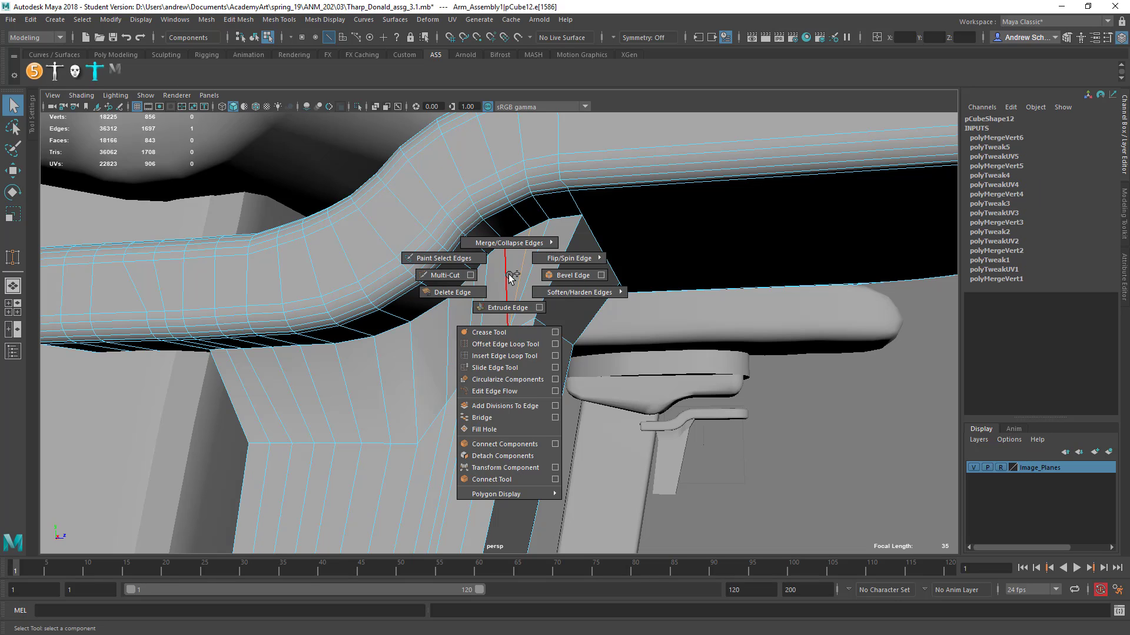
{"action": "left_click", "coordinate": [475, 290]}
{"action": "mouse_move", "coordinate": [524, 242]}
{"action": "right_mouse_down"}
{"action": "mouse_move", "coordinate": [519, 268]}
{"action": "mouse_move", "coordinate": [522, 232]}
{"action": "right_mouse_up"}
{"action": "left_click", "coordinate": [531, 257]}
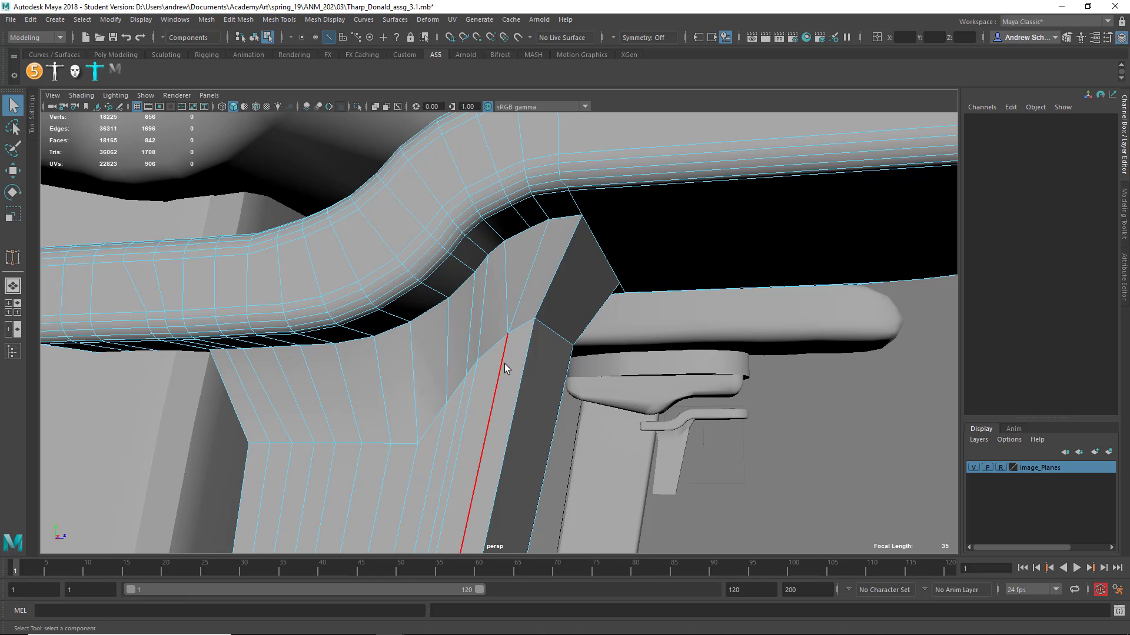
{"action": "left_click_drag", "start_coordinate": [534, 241], "coordinate": [559, 209], "text": "alt"}
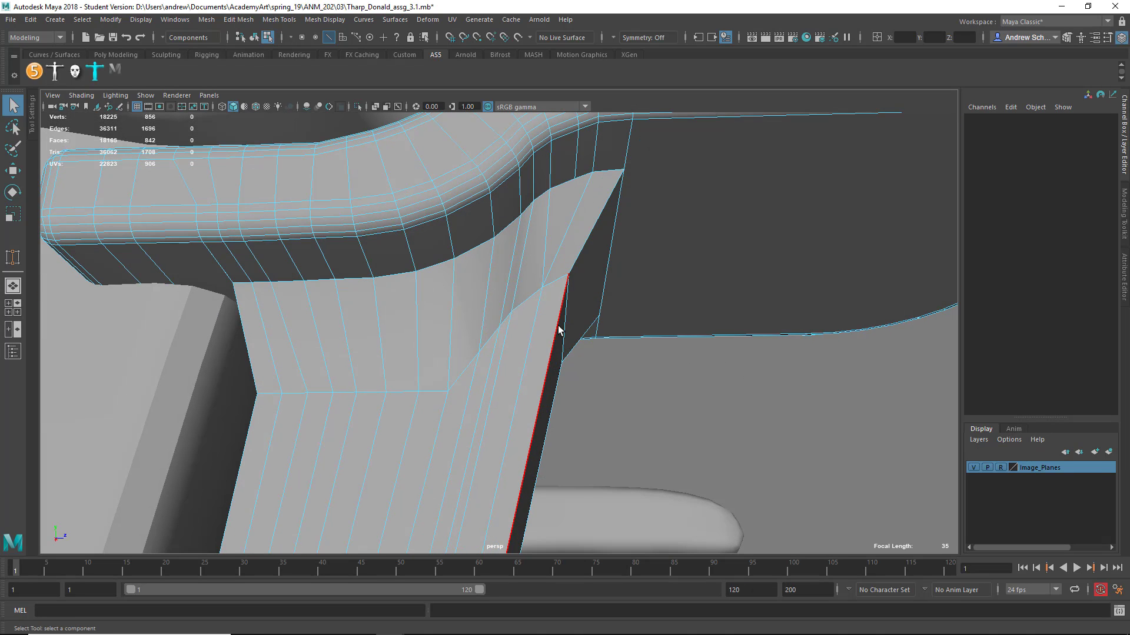
Target Weld the closely spaced lengthwise edges on the lever stem's broad side, below the curved handle
{"action": "left_click_drag", "start_coordinate": [534, 292], "coordinate": [452, 271], "text": "alt"}
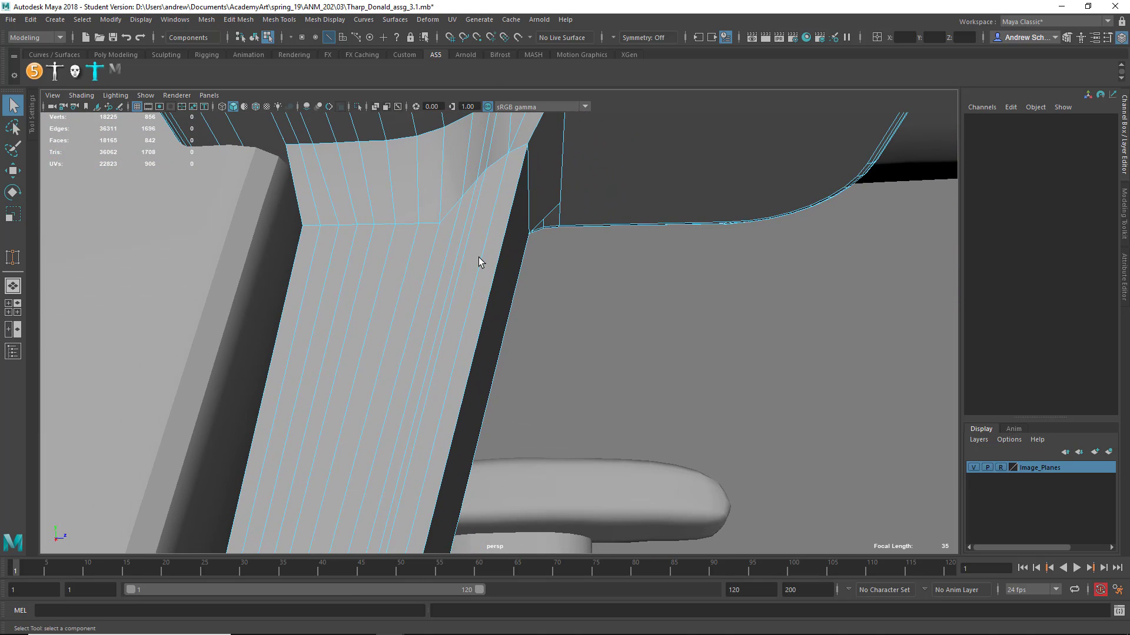
{"action": "mouse_move", "coordinate": [454, 273]}
{"action": "left_mouse_down", "text": "alt"}
{"action": "mouse_move", "coordinate": [461, 280]}
{"action": "mouse_move", "coordinate": [452, 282]}
{"action": "left_mouse_up", "text": "alt"}
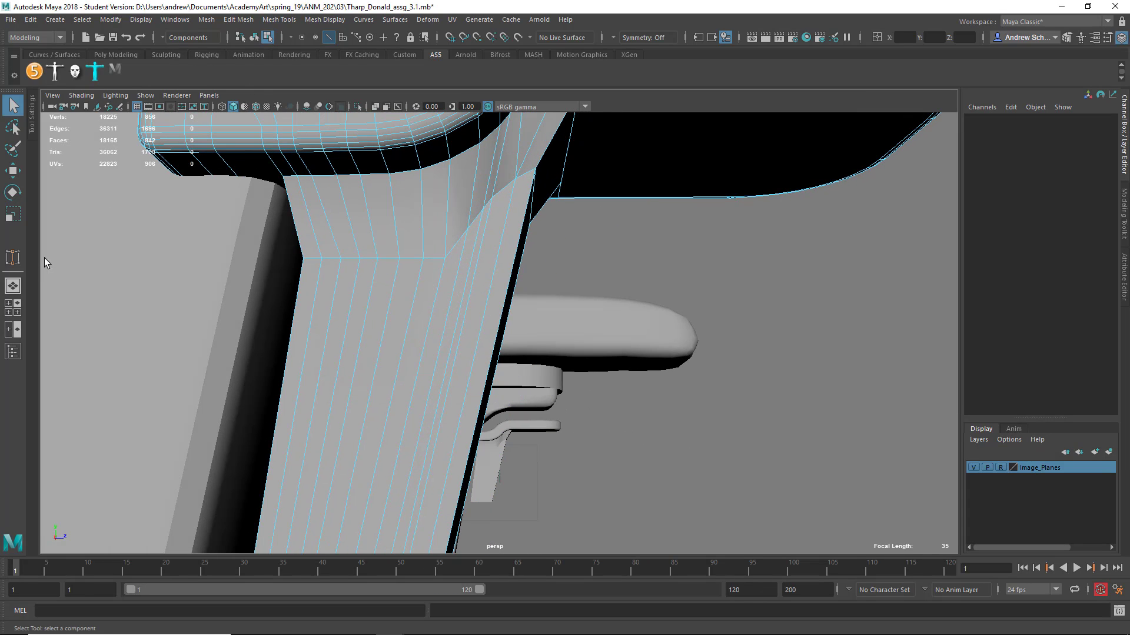
{"action": "left_click", "coordinate": [21, 254]}
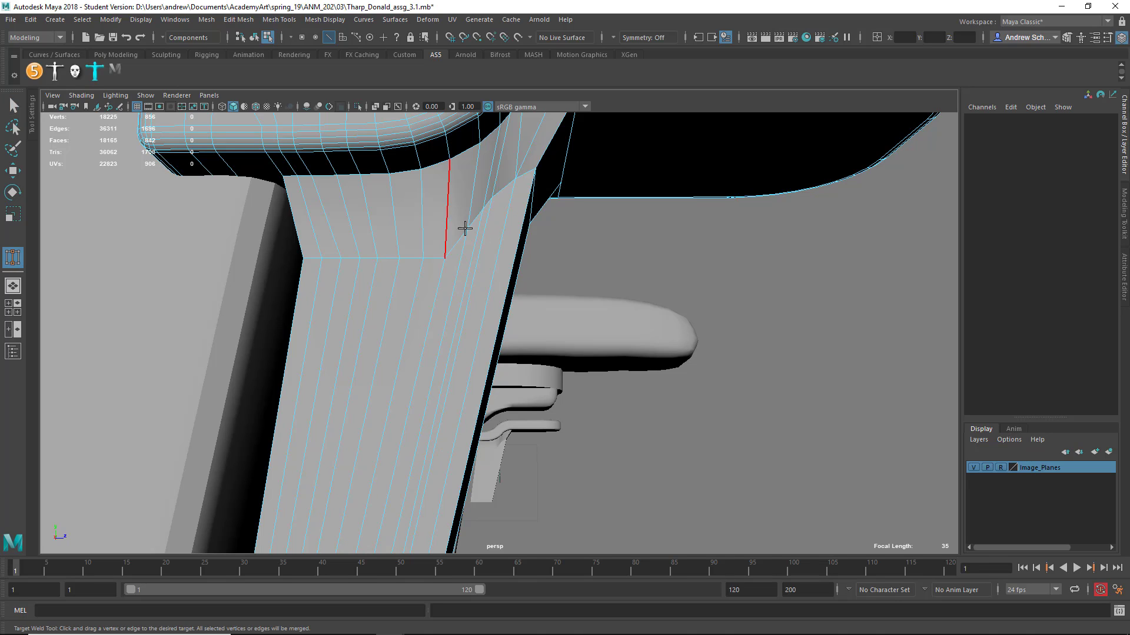
{"action": "mouse_move", "coordinate": [484, 258]}
{"action": "left_mouse_down"}
{"action": "mouse_move", "coordinate": [466, 254]}
{"action": "mouse_move", "coordinate": [478, 282]}
{"action": "mouse_move", "coordinate": [496, 263]}
{"action": "mouse_move", "coordinate": [583, 290]}
{"action": "mouse_move", "coordinate": [414, 313]}
{"action": "mouse_move", "coordinate": [491, 359]}
{"action": "mouse_move", "coordinate": [456, 389]}
{"action": "left_mouse_up"}
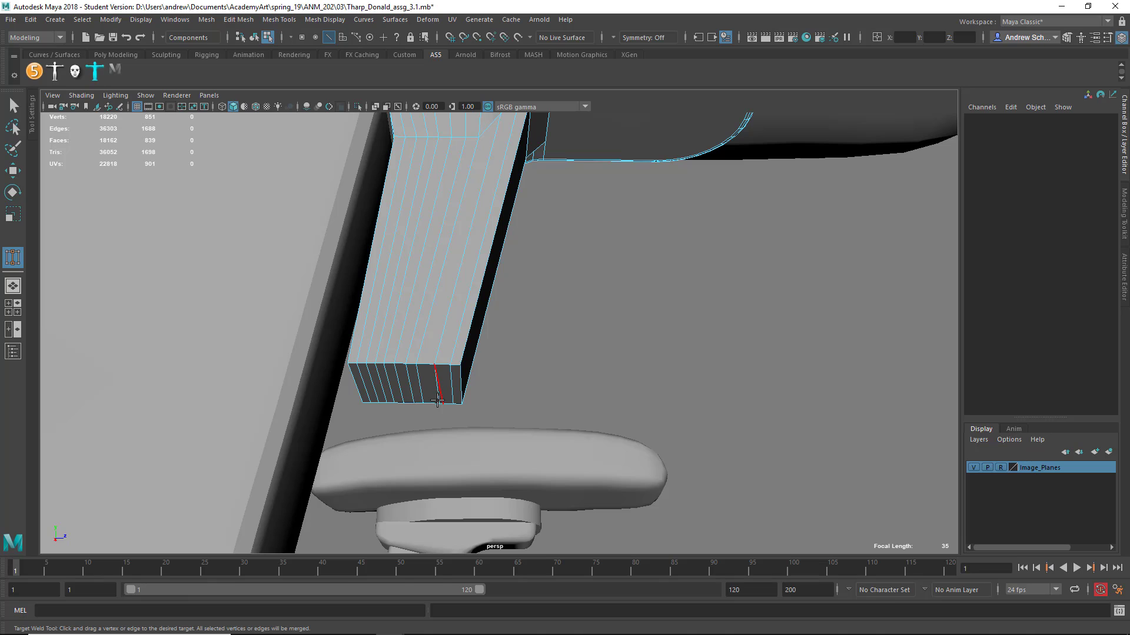
Weld the doubled edges on the stem's bottom end face and the matching lengthwise edges on its opposite side
{"action": "left_click_drag", "start_coordinate": [444, 406], "coordinate": [625, 290], "text": "alt"}
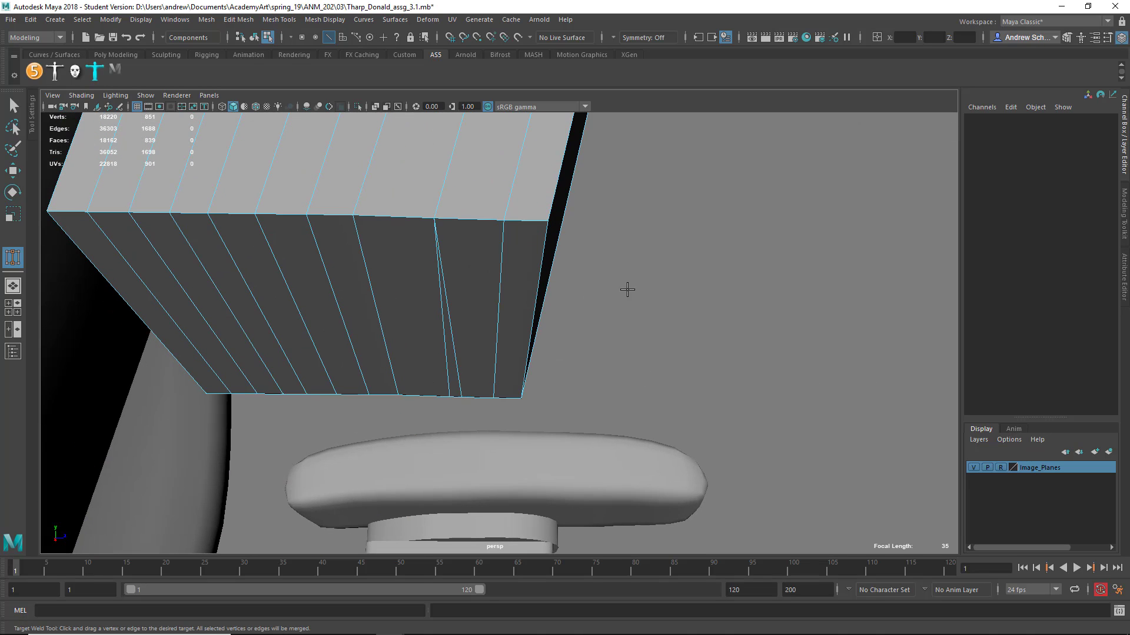
{"action": "left_click_drag", "start_coordinate": [464, 383], "coordinate": [452, 380]}
{"action": "left_click_drag", "start_coordinate": [588, 343], "coordinate": [351, 343], "text": "alt"}
{"action": "middle_click_drag", "start_coordinate": [433, 257], "coordinate": [422, 381], "text": "alt"}
{"action": "mouse_move", "coordinate": [418, 306]}
{"action": "left_mouse_down"}
{"action": "mouse_move", "coordinate": [434, 308]}
{"action": "mouse_move", "coordinate": [421, 305]}
{"action": "left_mouse_up"}
{"action": "middle_click_drag", "start_coordinate": [421, 305], "coordinate": [443, 372], "text": "alt"}
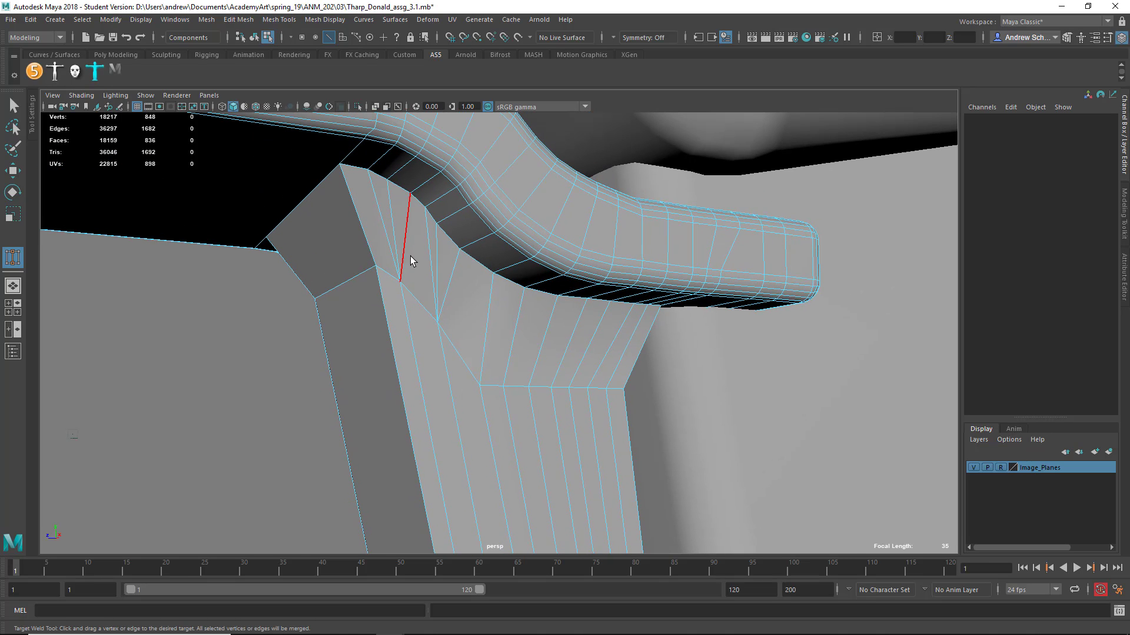
Delete the two redundant edges between the stem's top and the underside of the curved handle
{"action": "key", "text": "q"}
{"action": "right_click_drag", "start_coordinate": [400, 238], "coordinate": [398, 213]}
{"action": "left_click", "coordinate": [396, 219]}
{"action": "left_click", "coordinate": [434, 240], "text": "shift"}
{"action": "right_click", "coordinate": [453, 275], "text": "shift"}
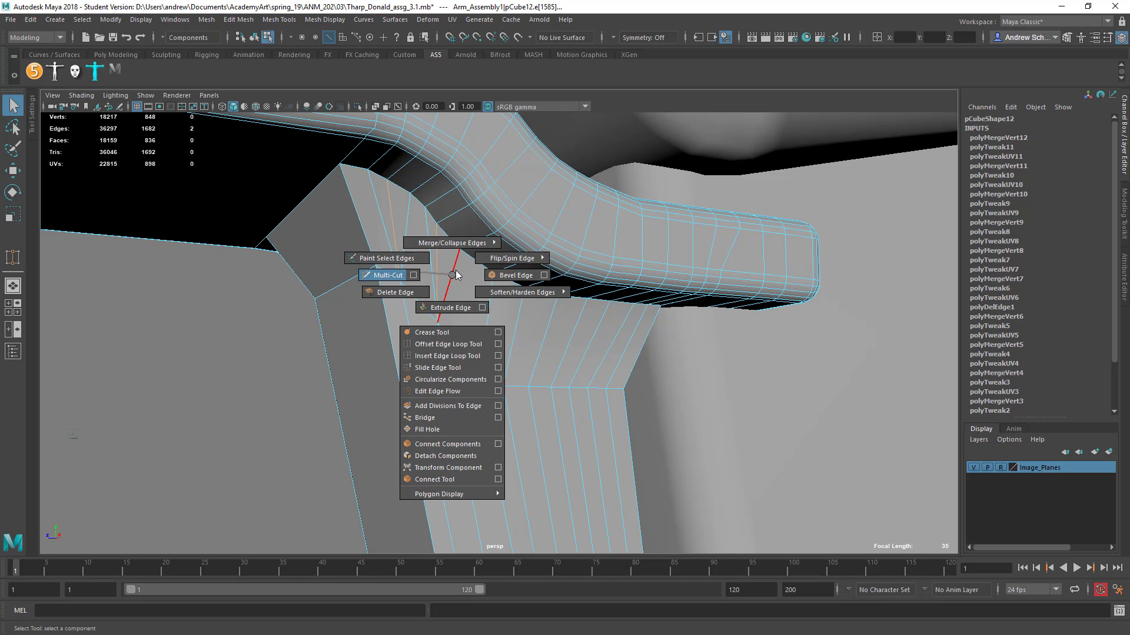
{"action": "left_click", "coordinate": [396, 292]}
Delete the matching redundant edge under the curved handle on the other side of the stem
{"action": "left_click_drag", "start_coordinate": [401, 268], "coordinate": [638, 270], "text": "alt"}
{"action": "right_click_drag", "start_coordinate": [588, 272], "coordinate": [427, 280], "text": "alt"}
{"action": "left_click_drag", "start_coordinate": [562, 298], "coordinate": [475, 297], "text": "alt"}
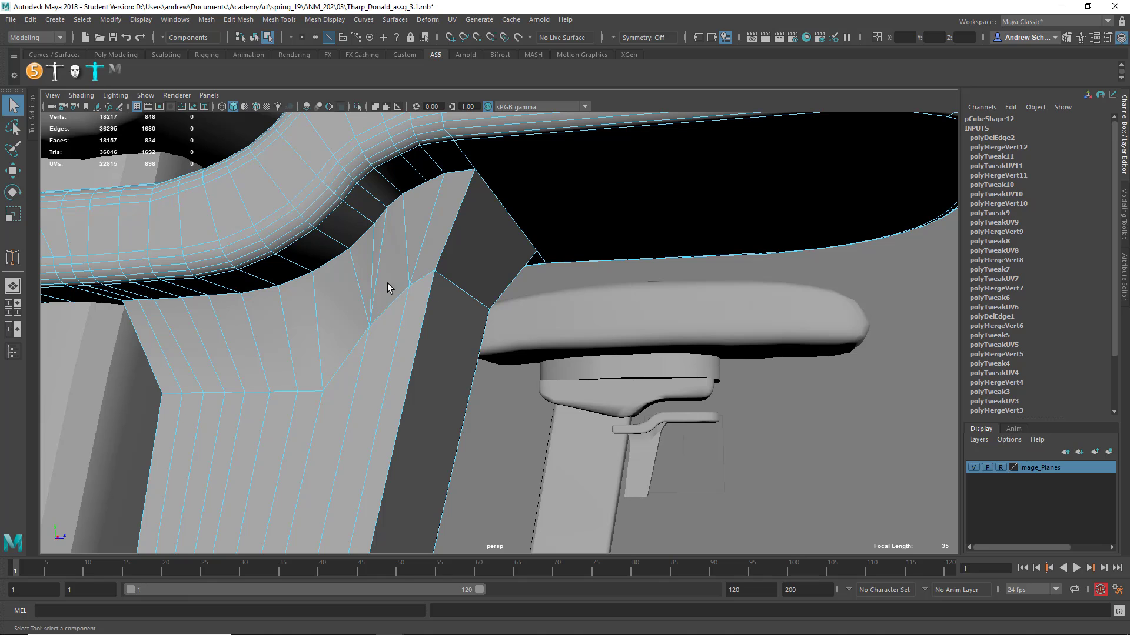
{"action": "left_click", "coordinate": [406, 268]}
{"action": "right_click", "coordinate": [409, 269], "text": "shift"}
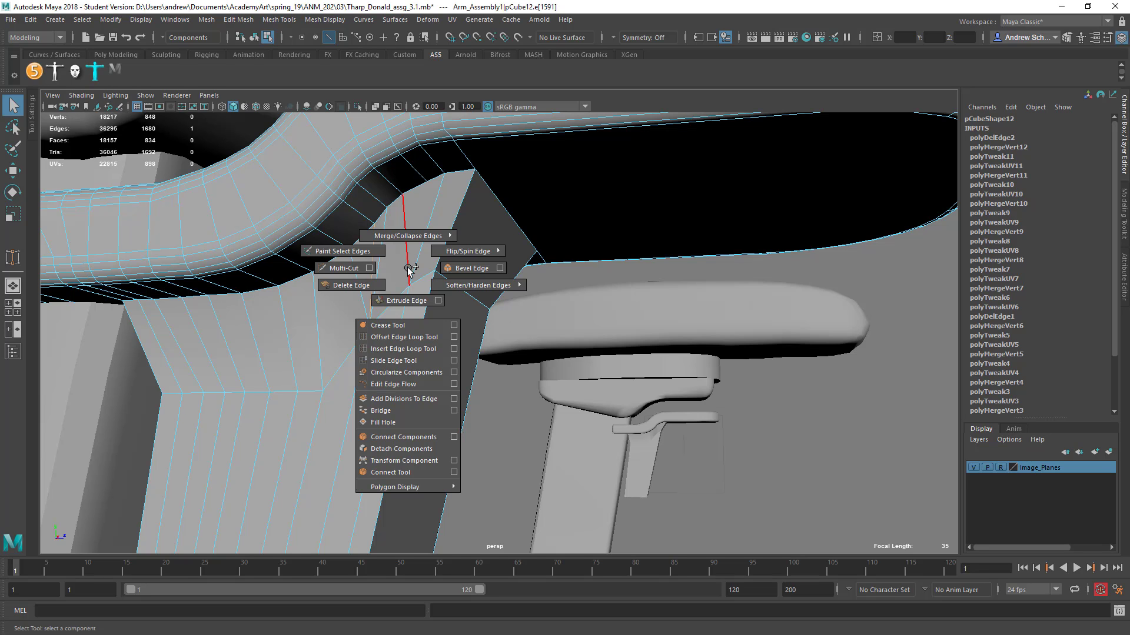
{"action": "left_click", "coordinate": [365, 284]}
Weld neighbouring lengthwise edges together across the stem's broad side to thin out its dense edge flow
{"action": "right_click_drag", "start_coordinate": [396, 316], "coordinate": [314, 328], "text": "alt"}
{"action": "middle_click_drag", "start_coordinate": [452, 359], "coordinate": [536, 214], "text": "alt"}
{"action": "middle_click_drag", "start_coordinate": [537, 260], "coordinate": [536, 338], "text": "alt"}
{"action": "left_click_drag", "start_coordinate": [536, 338], "coordinate": [533, 345], "text": "alt"}
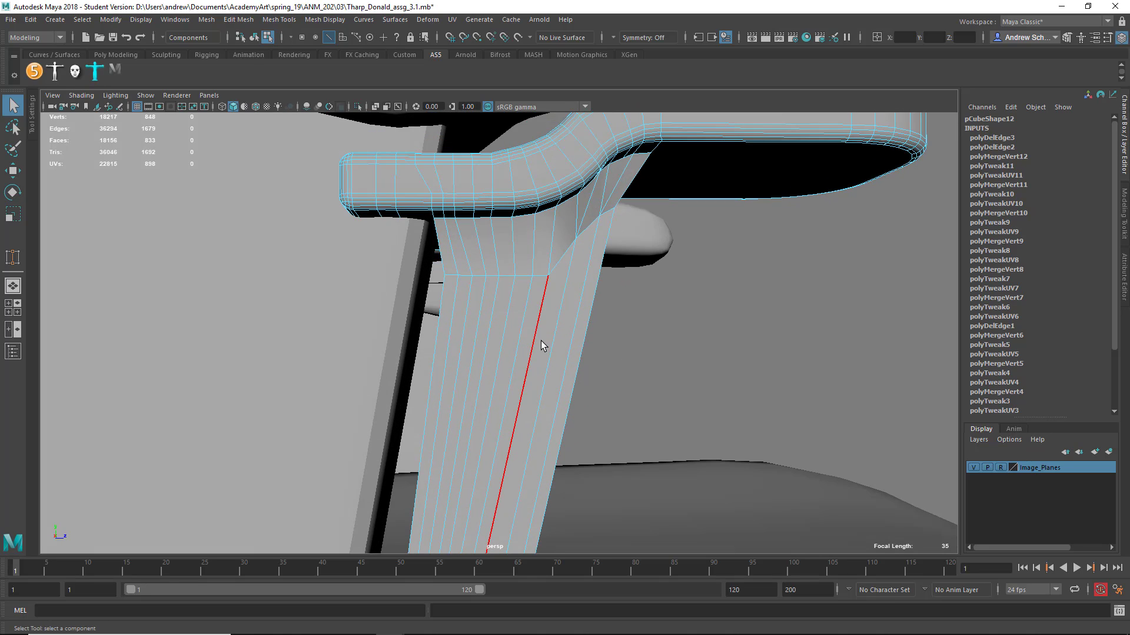
{"action": "middle_click_drag", "start_coordinate": [358, 273], "coordinate": [332, 159], "text": "alt"}
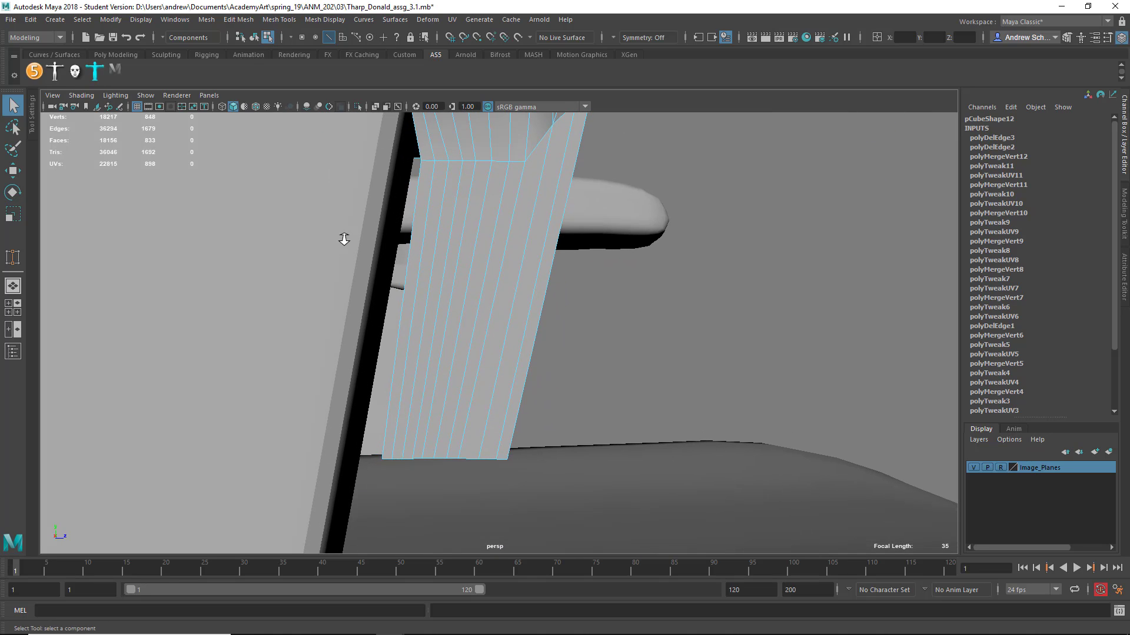
{"action": "left_click_drag", "start_coordinate": [343, 240], "coordinate": [418, 239], "text": "alt"}
{"action": "middle_click_drag", "start_coordinate": [418, 239], "coordinate": [420, 329], "text": "alt"}
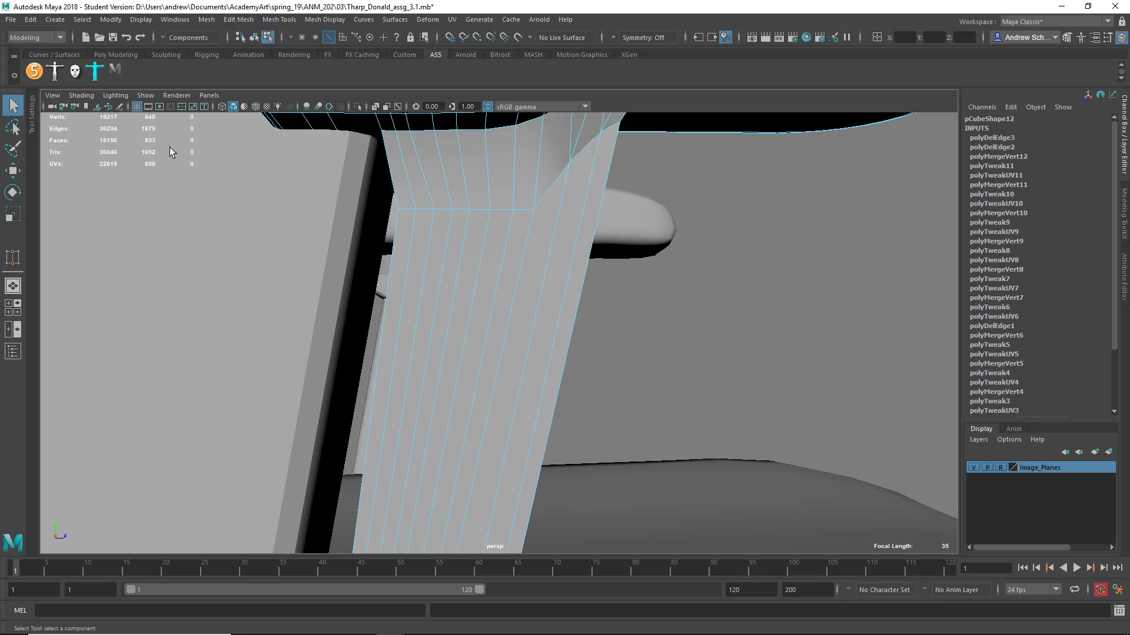
{"action": "left_click", "coordinate": [13, 257]}
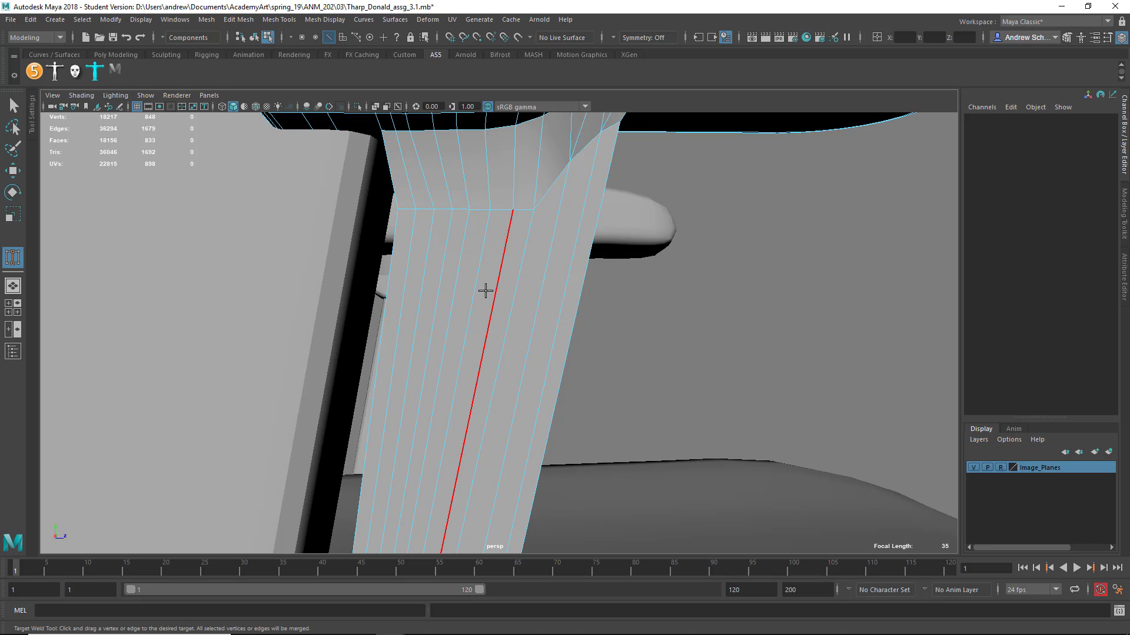
{"action": "left_click_drag", "start_coordinate": [494, 288], "coordinate": [411, 298]}
{"action": "key", "text": "ctrl+z"}
{"action": "left_click_drag", "start_coordinate": [457, 361], "coordinate": [475, 283], "text": "alt"}
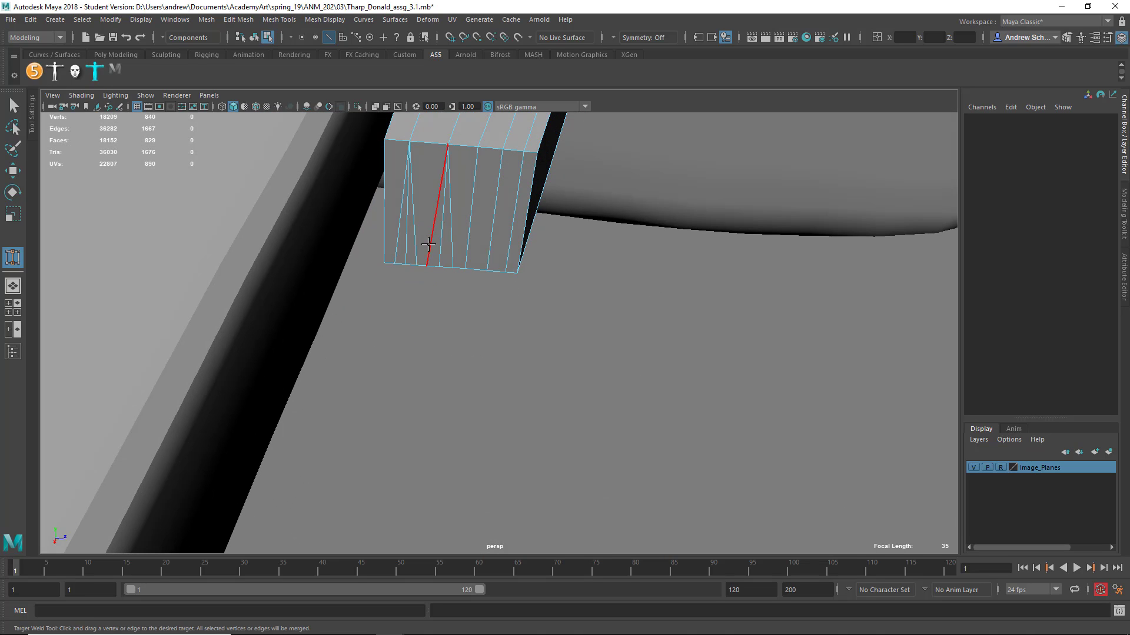
Weld the converging edges on the stem's bottom end face and the corresponding lengthwise edges on the opposite side
{"action": "left_click_drag", "start_coordinate": [438, 244], "coordinate": [406, 243]}
{"action": "left_click_drag", "start_coordinate": [472, 276], "coordinate": [205, 303], "text": "alt"}
{"action": "middle_click_drag", "start_coordinate": [379, 319], "coordinate": [479, 336], "text": "alt"}
{"action": "left_click_drag", "start_coordinate": [507, 328], "coordinate": [553, 323]}
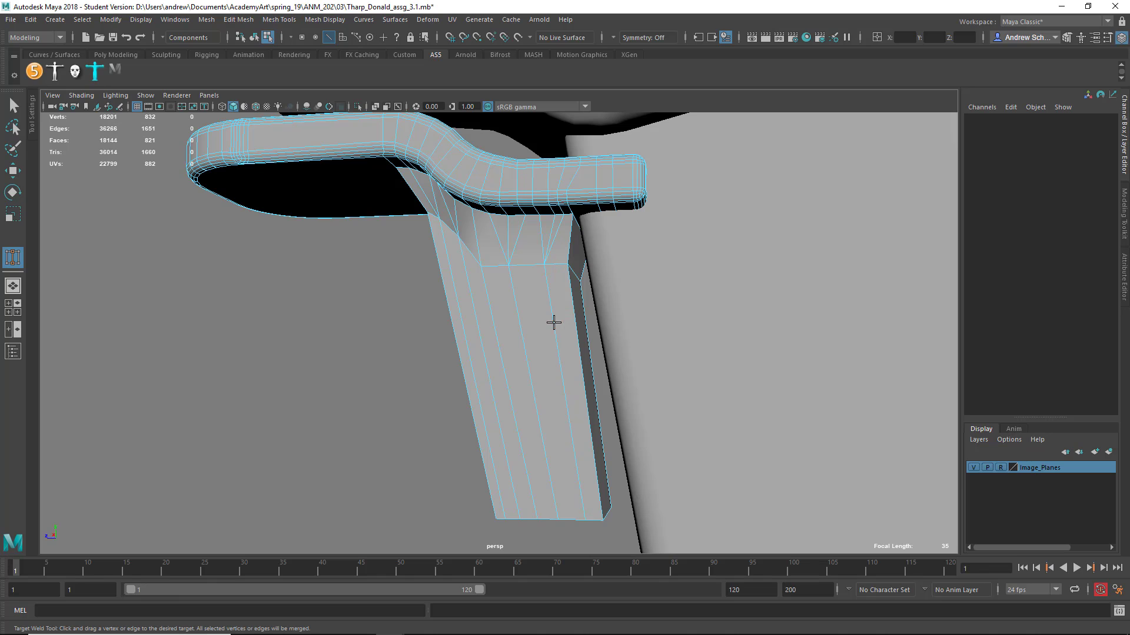
Delete the redundant edges fanning out between the curved handle and the welded stem edges on both sides
{"action": "key", "text": "q"}
{"action": "right_click", "coordinate": [507, 224]}
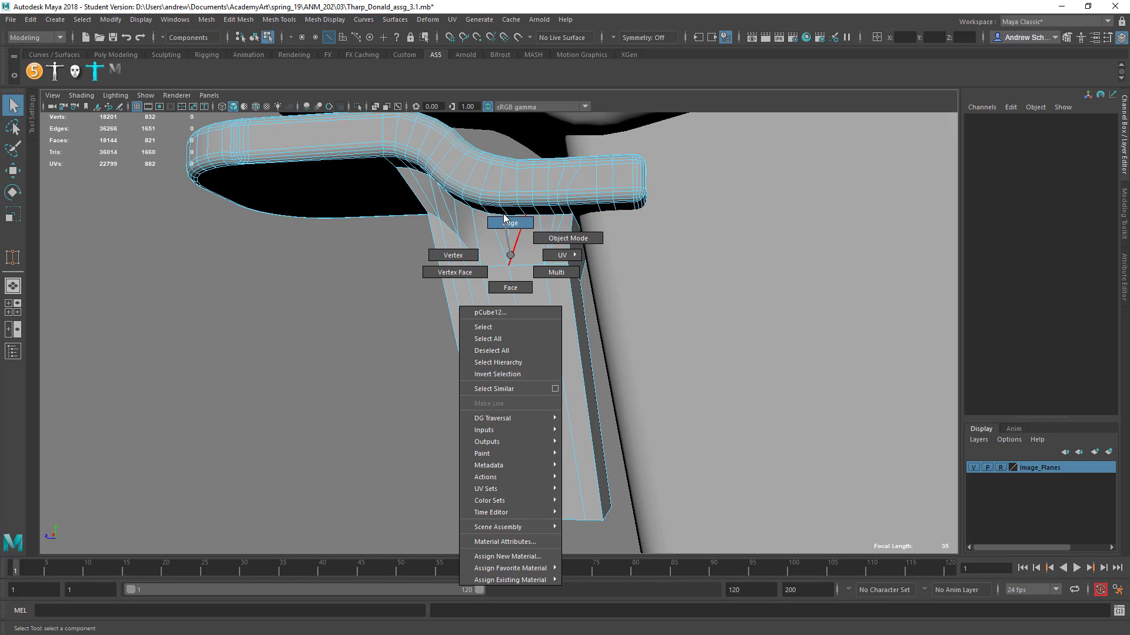
{"action": "left_click", "coordinate": [504, 229]}
{"action": "left_click", "coordinate": [549, 236], "text": "shift"}
{"action": "left_click_drag", "start_coordinate": [457, 308], "coordinate": [595, 237], "text": "alt"}
{"action": "left_click", "coordinate": [583, 200], "text": "shift"}
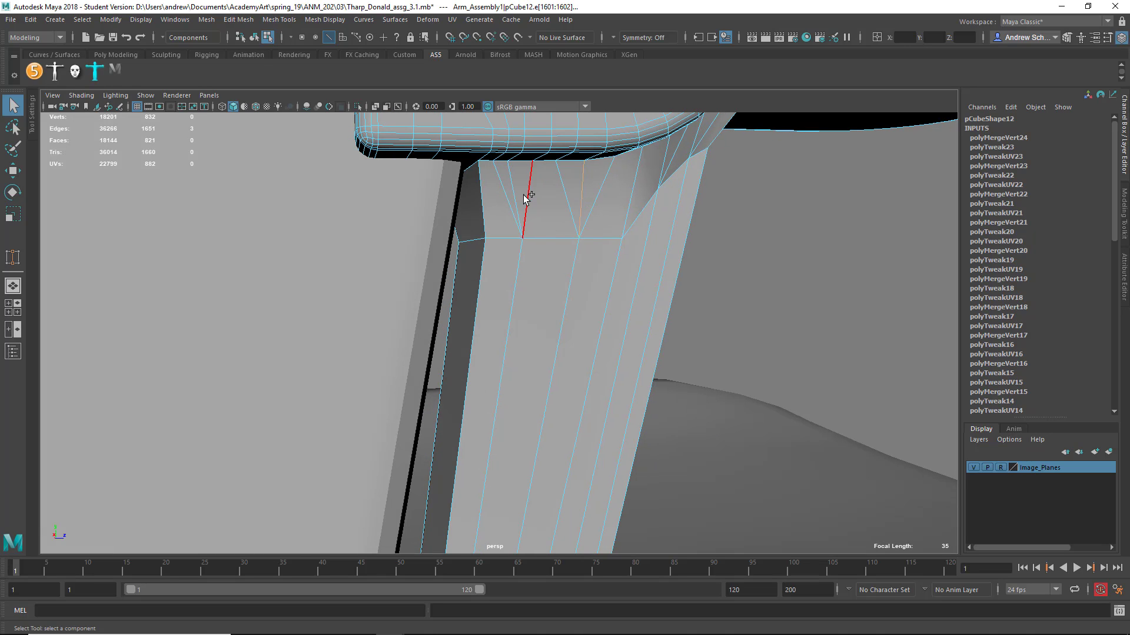
{"action": "right_click_drag", "start_coordinate": [542, 260], "coordinate": [485, 282], "text": "shift"}
Try to bevel the lever stem's long corner edges together with the border edges of its bottom end
{"action": "scroll", "coordinate": [629, 366], "scroll_direction": "down", "scroll_amount": 5}
{"action": "left_click_drag", "start_coordinate": [630, 360], "coordinate": [509, 406], "text": "alt"}
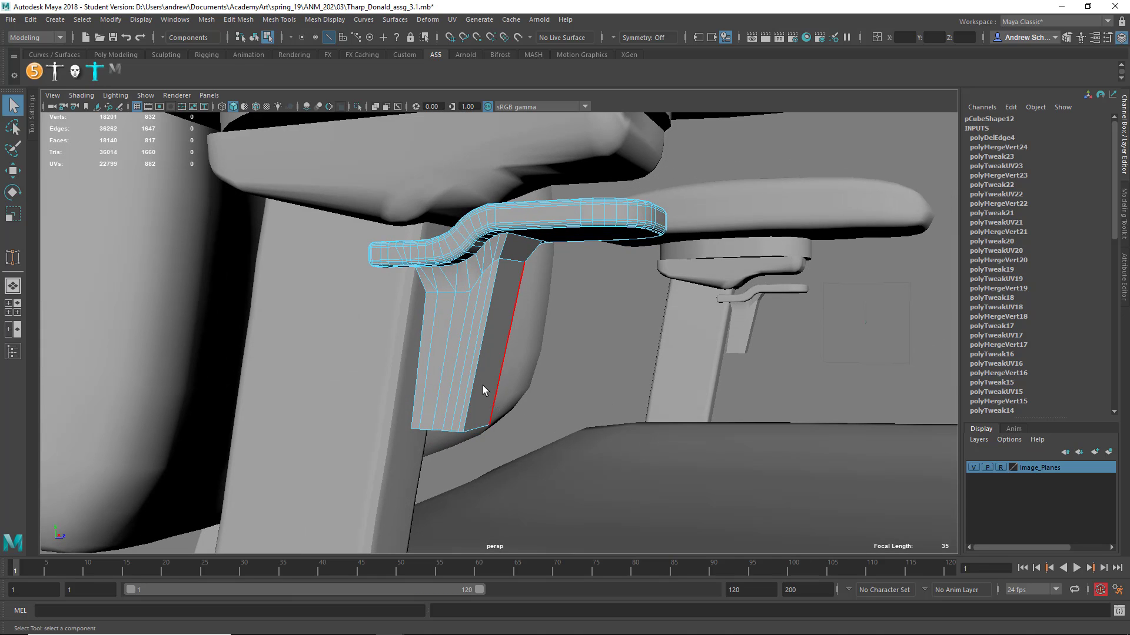
{"action": "right_click_drag", "start_coordinate": [482, 373], "coordinate": [484, 272]}
{"action": "double_click", "coordinate": [489, 324]}
{"action": "left_click_drag", "start_coordinate": [515, 308], "coordinate": [504, 282], "text": "alt"}
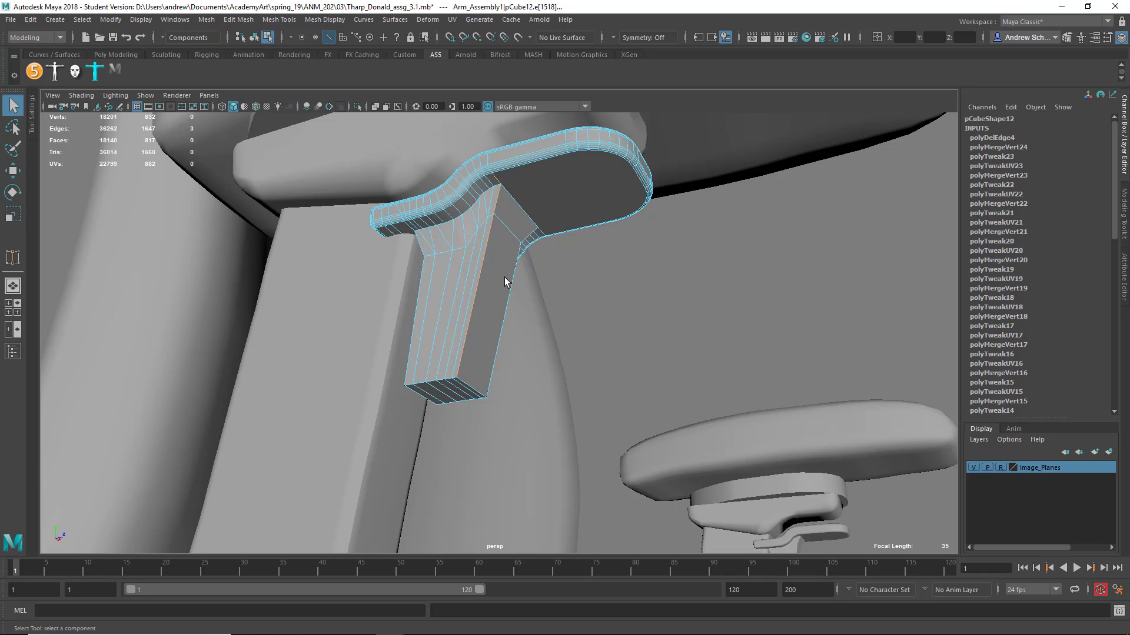
{"action": "left_click", "coordinate": [489, 241], "text": "shift"}
{"action": "left_click", "coordinate": [496, 210], "text": "shift"}
{"action": "left_click", "coordinate": [518, 272], "text": "shift"}
{"action": "left_click_drag", "start_coordinate": [518, 272], "coordinate": [327, 359], "text": "alt"}
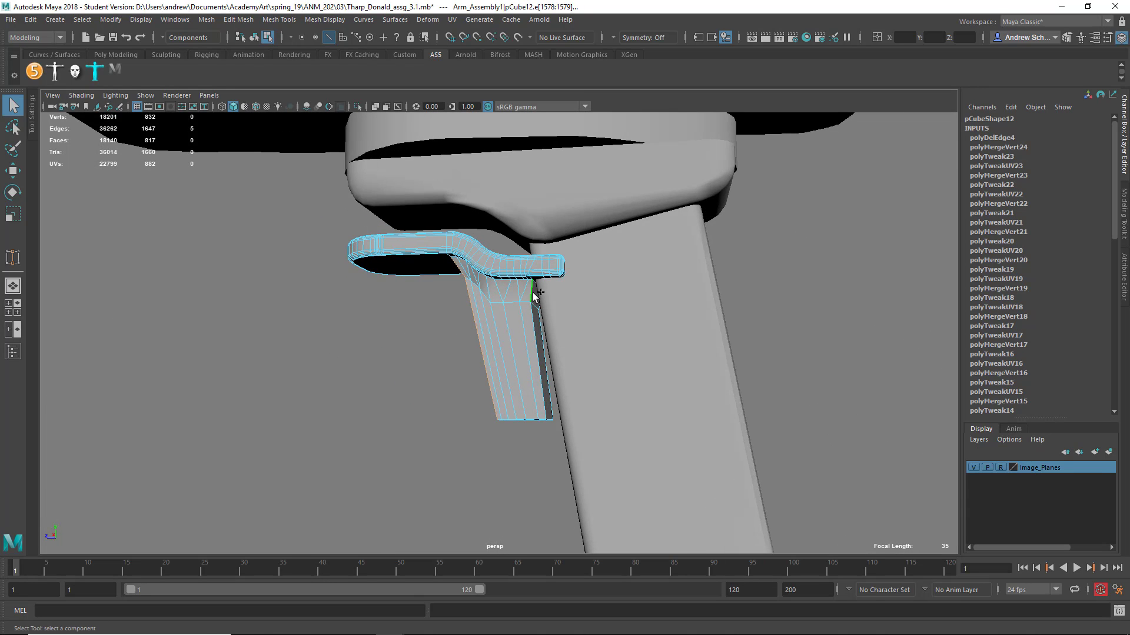
{"action": "left_click", "coordinate": [535, 339], "text": "shift"}
{"action": "left_click_drag", "start_coordinate": [538, 365], "coordinate": [678, 363], "text": "alt"}
{"action": "left_click", "coordinate": [535, 277], "text": "shift"}
{"action": "left_click_drag", "start_coordinate": [629, 426], "coordinate": [478, 323], "text": "alt"}
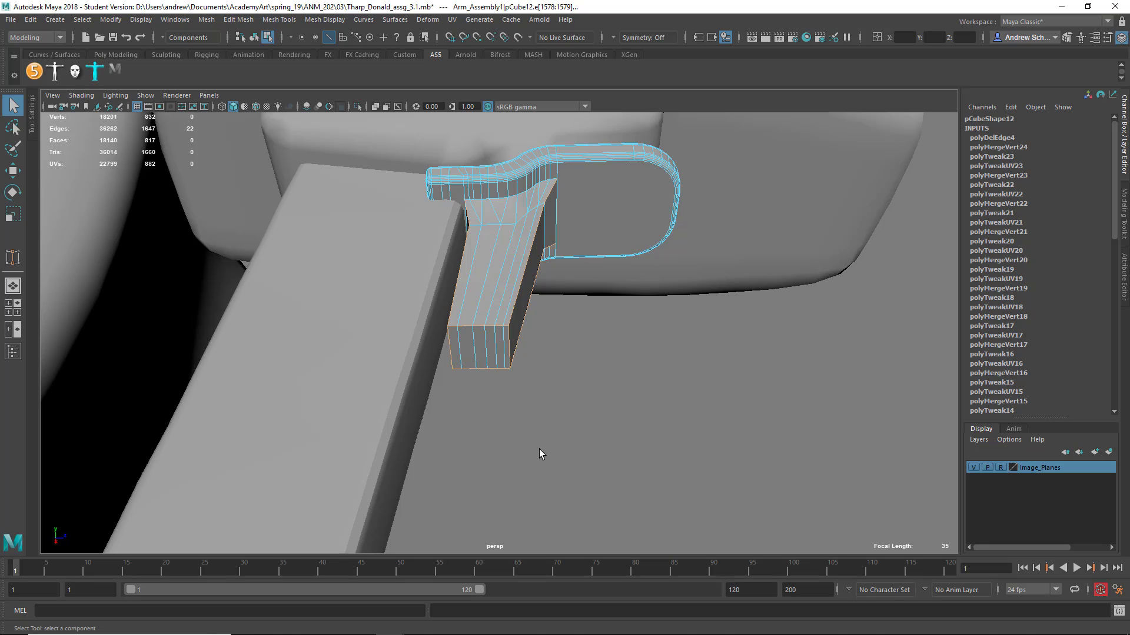
{"action": "right_click", "coordinate": [562, 398], "text": "shift"}
{"action": "right_click_drag", "start_coordinate": [564, 401], "coordinate": [610, 398], "text": "shift"}
Set the bevel's fraction to 1, undo the bevel and clear the edge selection
{"action": "left_click_drag", "start_coordinate": [747, 355], "coordinate": [753, 356]}
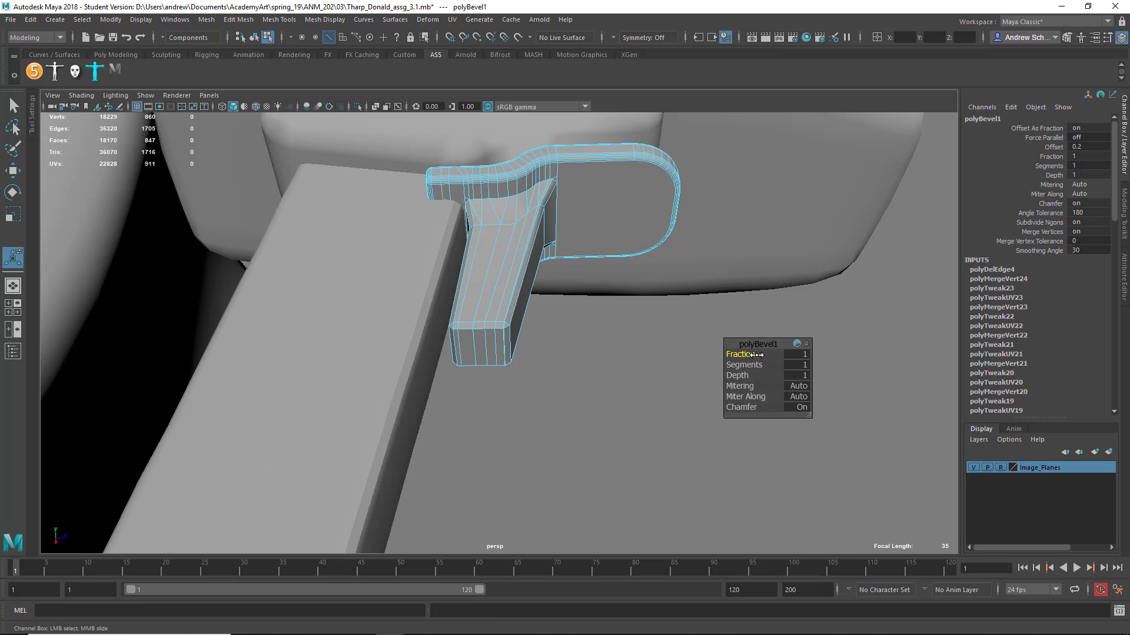
{"action": "mouse_move", "coordinate": [768, 357]}
{"action": "left_mouse_down"}
{"action": "mouse_move", "coordinate": [733, 357]}
{"action": "mouse_move", "coordinate": [748, 359]}
{"action": "left_mouse_up"}
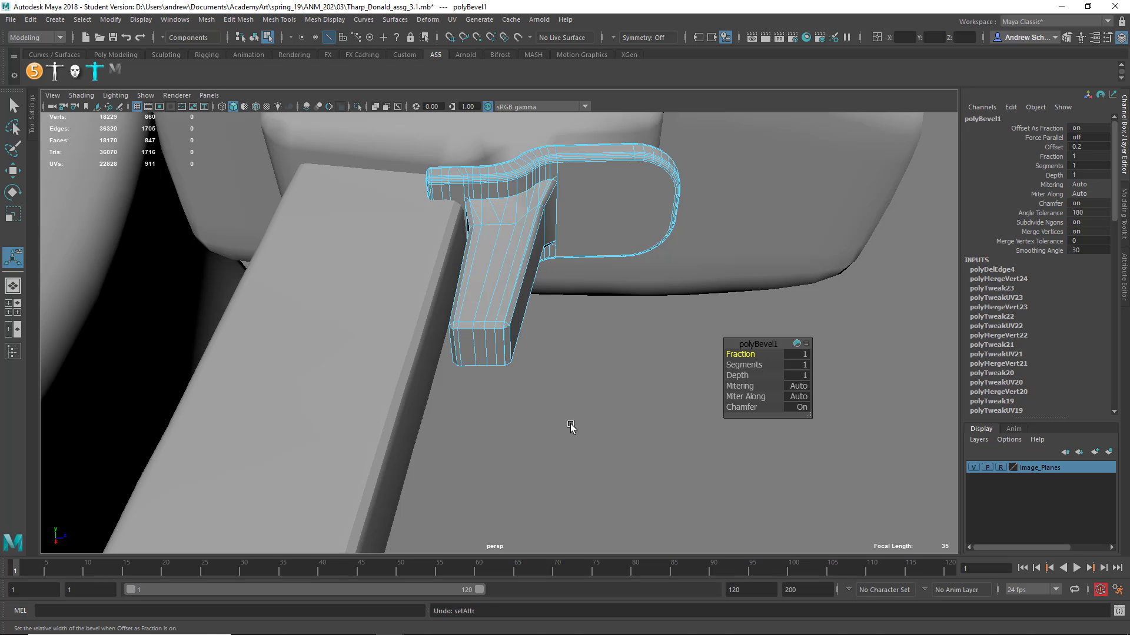
{"action": "key", "text": "ctrl+z"}
{"action": "mouse_move", "coordinate": [582, 399]}
{"action": "left_mouse_down", "text": "alt"}
{"action": "mouse_move", "coordinate": [595, 386]}
{"action": "mouse_move", "coordinate": [577, 398]}
{"action": "mouse_move", "coordinate": [626, 394]}
{"action": "mouse_move", "coordinate": [552, 390]}
{"action": "mouse_move", "coordinate": [581, 396]}
{"action": "mouse_move", "coordinate": [560, 378]}
{"action": "mouse_move", "coordinate": [572, 377]}
{"action": "mouse_move", "coordinate": [566, 393]}
{"action": "left_mouse_up", "text": "alt"}
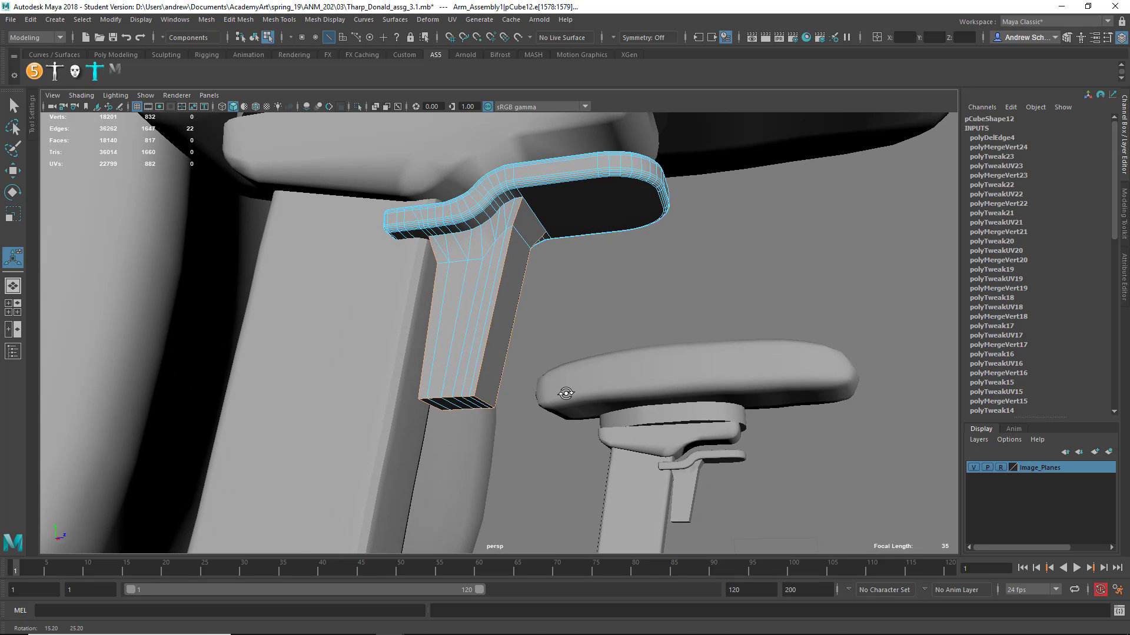
{"action": "left_click_drag", "start_coordinate": [566, 393], "coordinate": [330, 413], "text": "alt"}
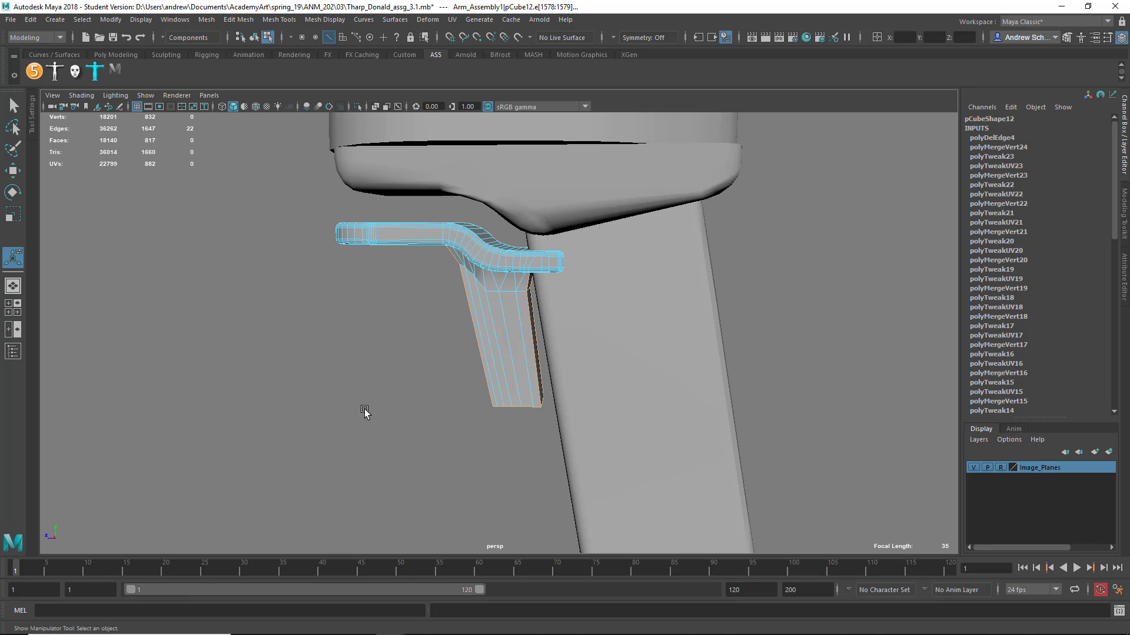
{"action": "key", "text": "q"}
{"action": "left_click", "coordinate": [418, 418]}
Reposition the stem's lengthwise edges with the Slide Edge Tool to space them more evenly across the broad side
{"action": "left_click_drag", "start_coordinate": [418, 418], "coordinate": [625, 398], "text": "alt"}
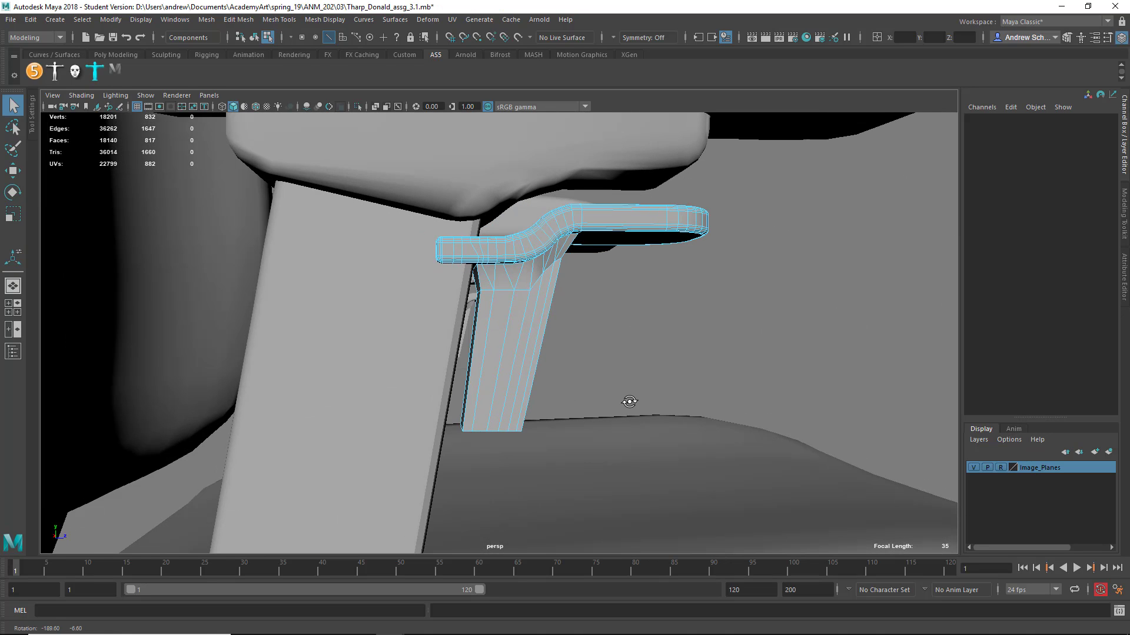
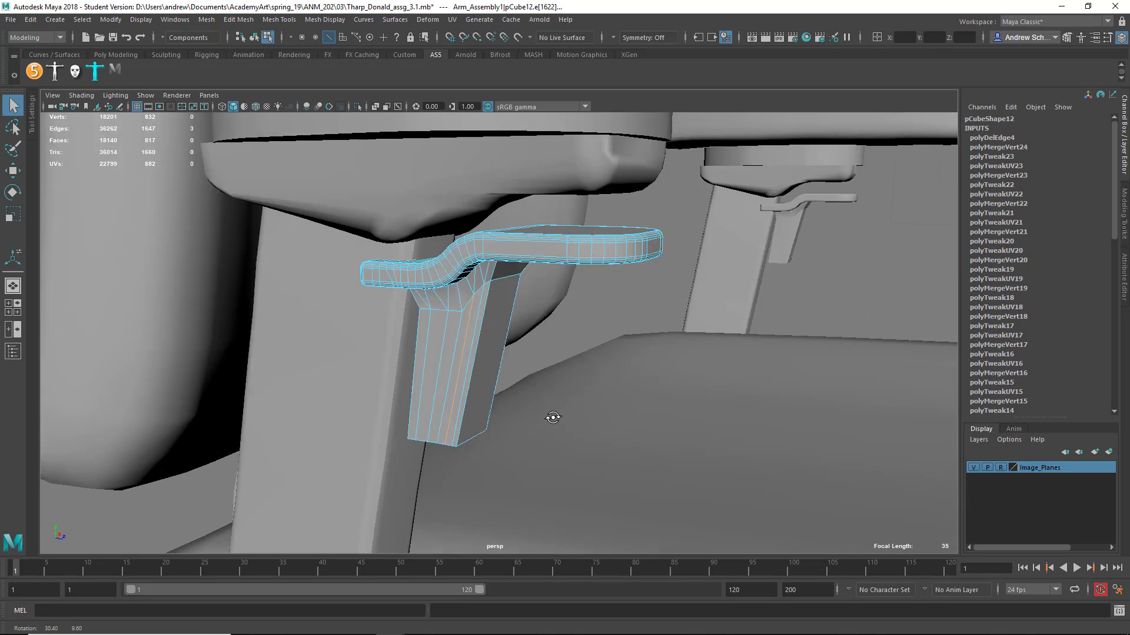
{"action": "right_click", "coordinate": [477, 362], "text": "shift"}
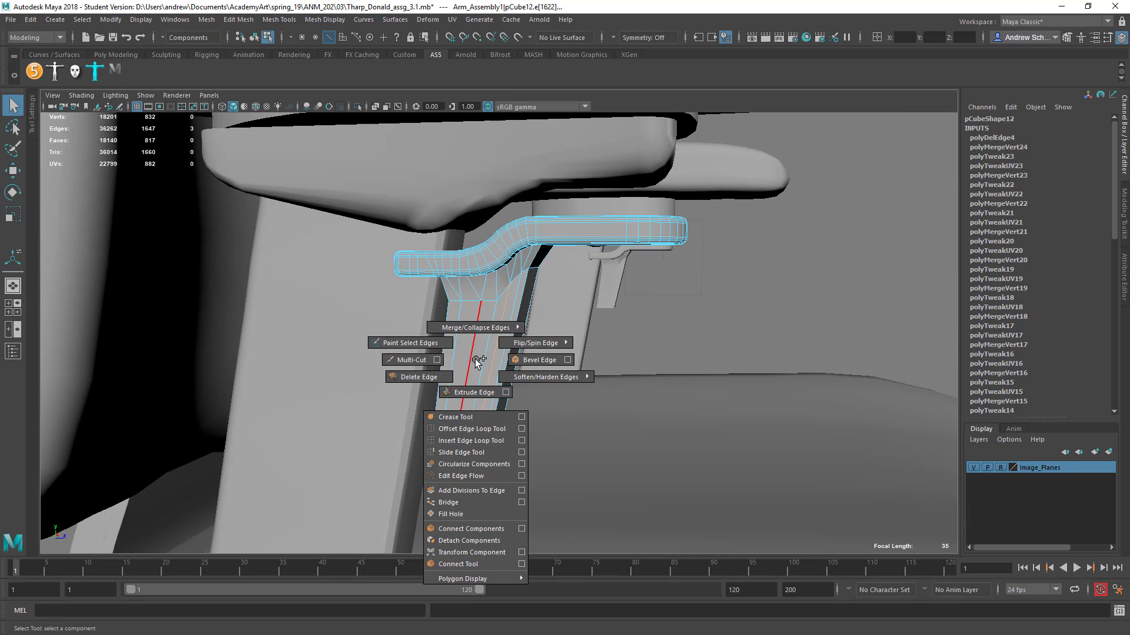
{"action": "left_click", "coordinate": [463, 453]}
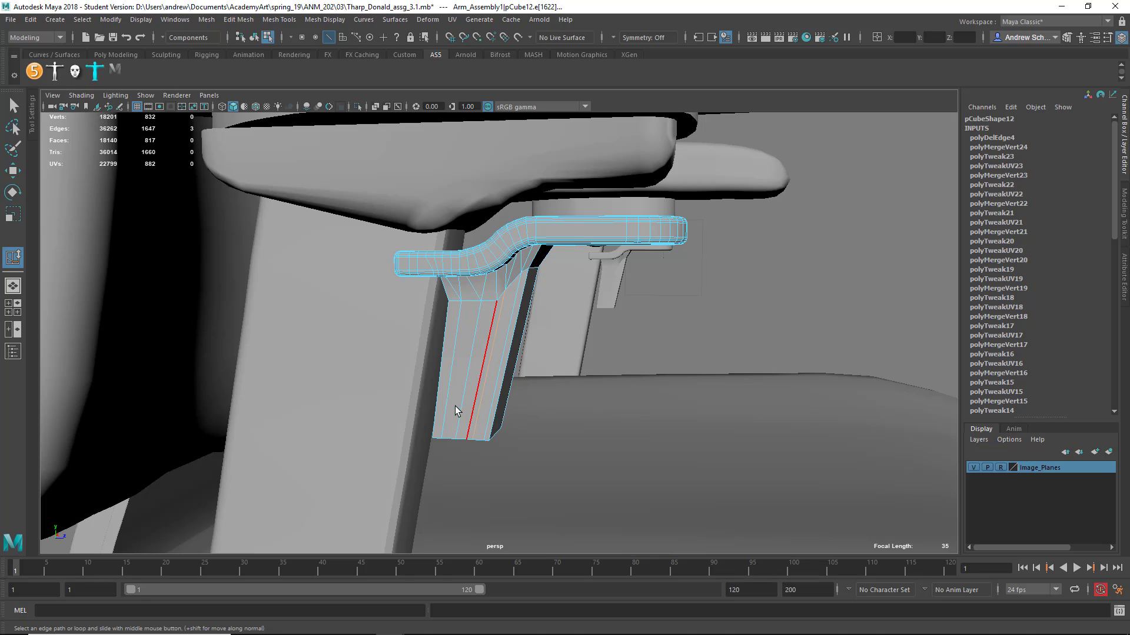
{"action": "left_click", "coordinate": [492, 410]}
{"action": "middle_click_drag", "start_coordinate": [485, 413], "coordinate": [475, 413]}
{"action": "left_click", "coordinate": [475, 406]}
{"action": "left_click_drag", "start_coordinate": [475, 406], "coordinate": [565, 452], "text": "alt"}
{"action": "double_click", "coordinate": [424, 353]}
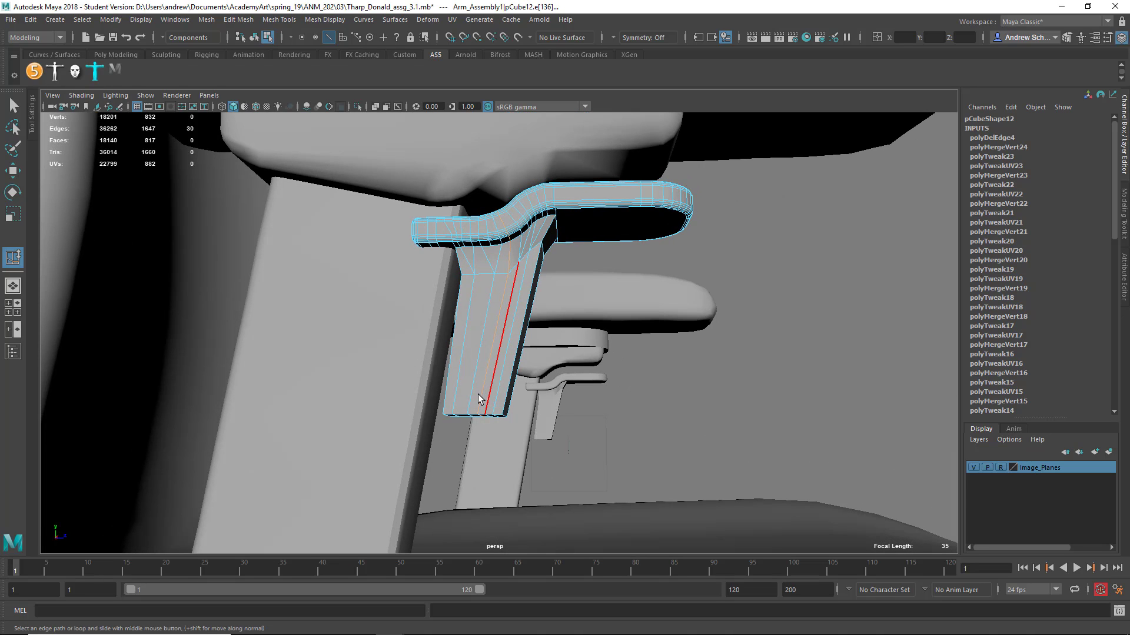
{"action": "left_click", "coordinate": [454, 375]}
{"action": "left_click_drag", "start_coordinate": [492, 386], "coordinate": [521, 405], "text": "alt"}
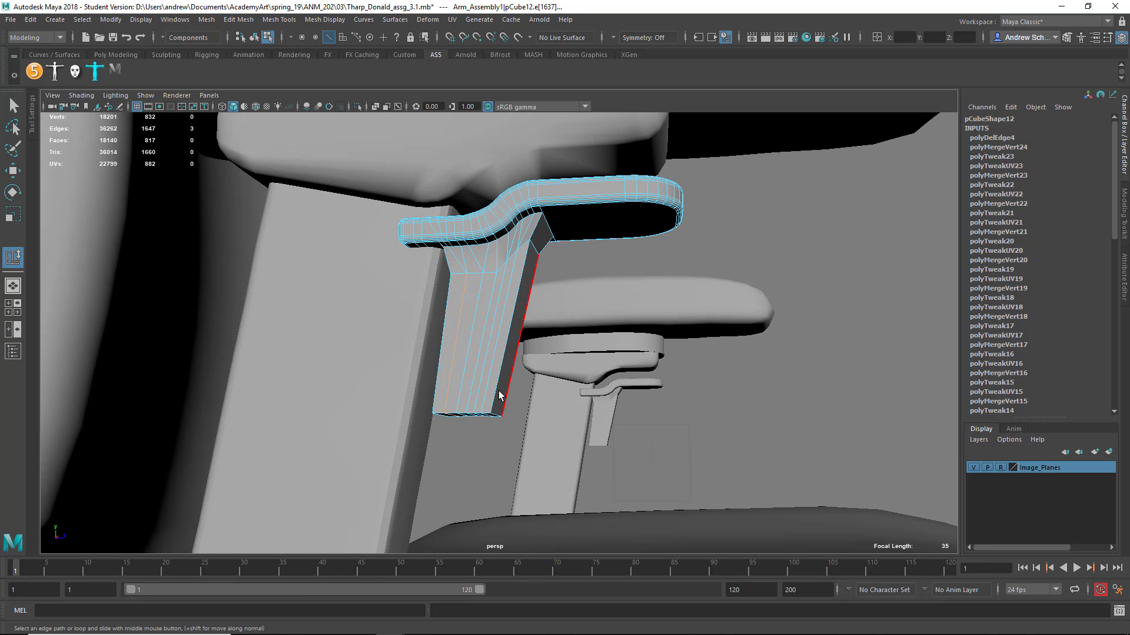
Bevel the stem's long corner edges and bottom border edges, up to the handle, with a fraction of 0.5
{"action": "left_click_drag", "start_coordinate": [521, 405], "coordinate": [483, 325], "text": "alt"}
{"action": "left_click", "coordinate": [462, 382]}
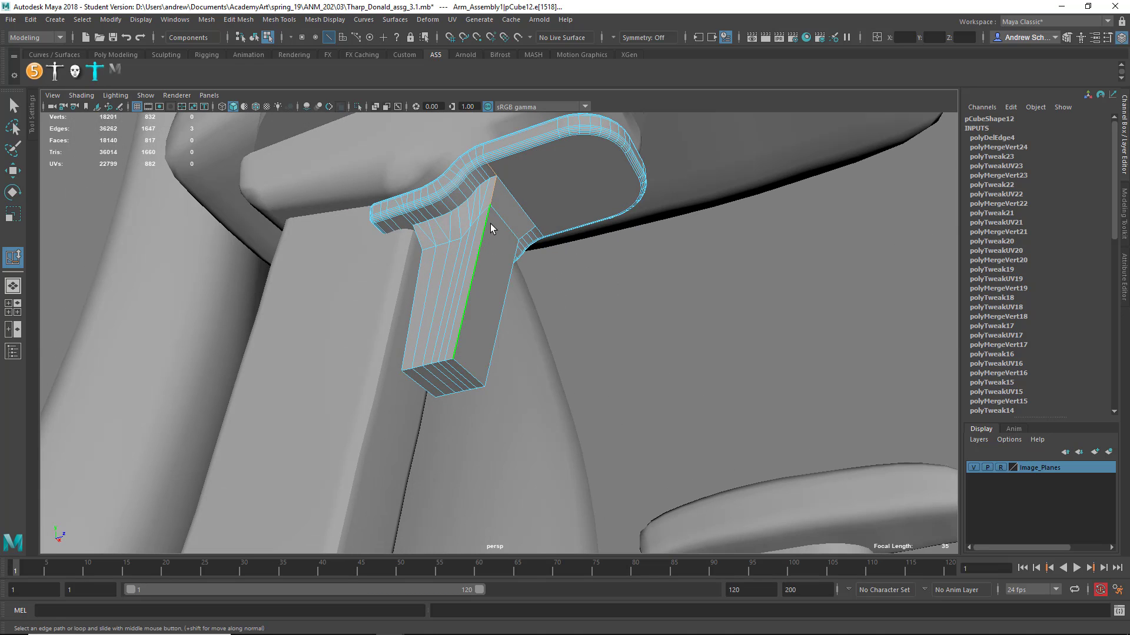
{"action": "left_click", "coordinate": [493, 193]}
{"action": "left_click", "coordinate": [486, 222], "text": "shift"}
{"action": "left_click", "coordinate": [513, 282], "text": "shift"}
{"action": "left_click", "coordinate": [468, 370], "text": "shift"}
{"action": "left_click", "coordinate": [435, 365], "text": "shift"}
{"action": "left_click_drag", "start_coordinate": [446, 426], "coordinate": [550, 441], "text": "alt"}
{"action": "left_click", "coordinate": [555, 344], "text": "shift"}
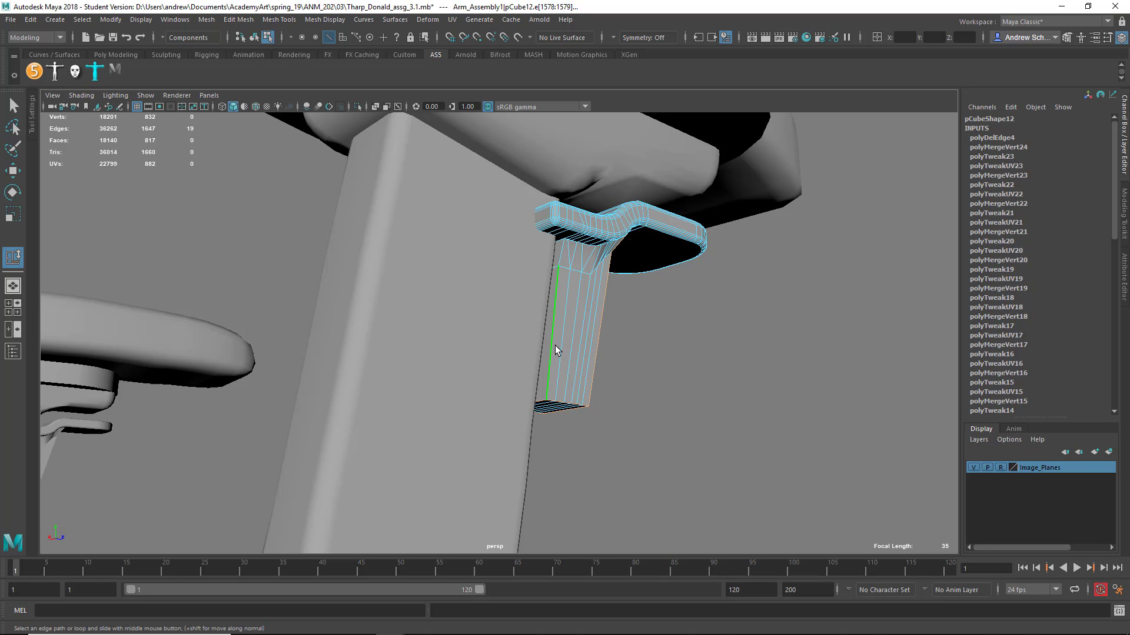
{"action": "left_click", "coordinate": [560, 257], "text": "shift"}
{"action": "left_click_drag", "start_coordinate": [592, 358], "coordinate": [329, 356], "text": "alt"}
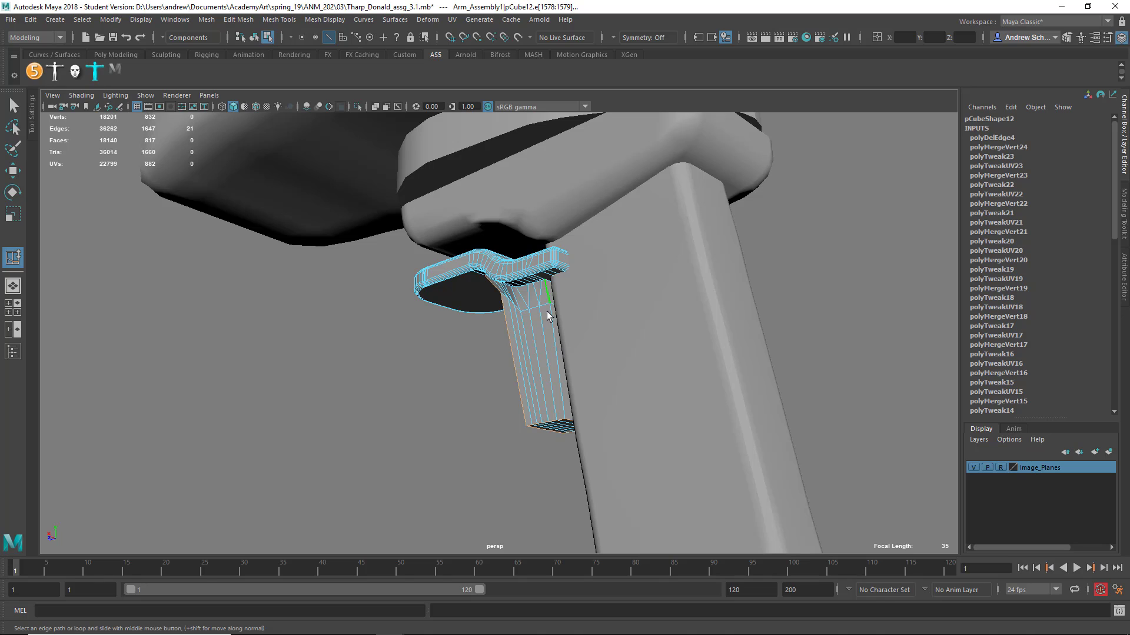
{"action": "right_click_drag", "start_coordinate": [548, 383], "coordinate": [586, 381], "text": "shift"}
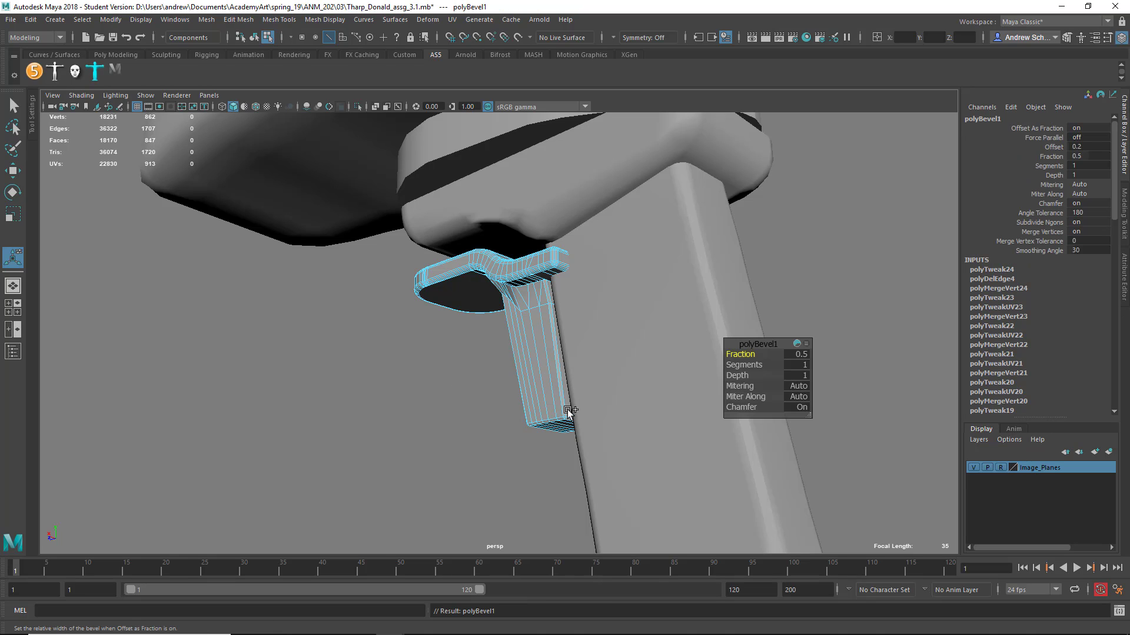
Set the lever stem bevel's fraction to 0.91 and its segments to 3, and return to object selection
{"action": "left_click_drag", "start_coordinate": [518, 426], "coordinate": [721, 419], "text": "alt"}
{"action": "mouse_move", "coordinate": [743, 355]}
{"action": "left_mouse_down"}
{"action": "mouse_move", "coordinate": [764, 354]}
{"action": "mouse_move", "coordinate": [761, 365]}
{"action": "left_mouse_up"}
{"action": "left_click_drag", "start_coordinate": [467, 398], "coordinate": [585, 411], "text": "alt"}
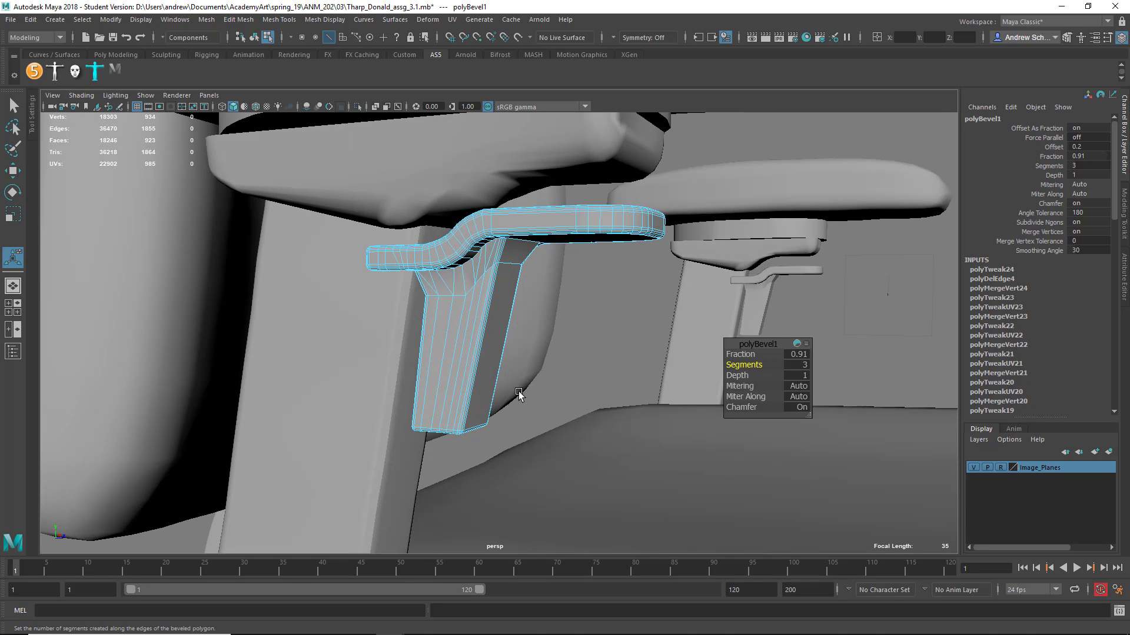
{"action": "right_click_drag", "start_coordinate": [545, 302], "coordinate": [558, 311]}
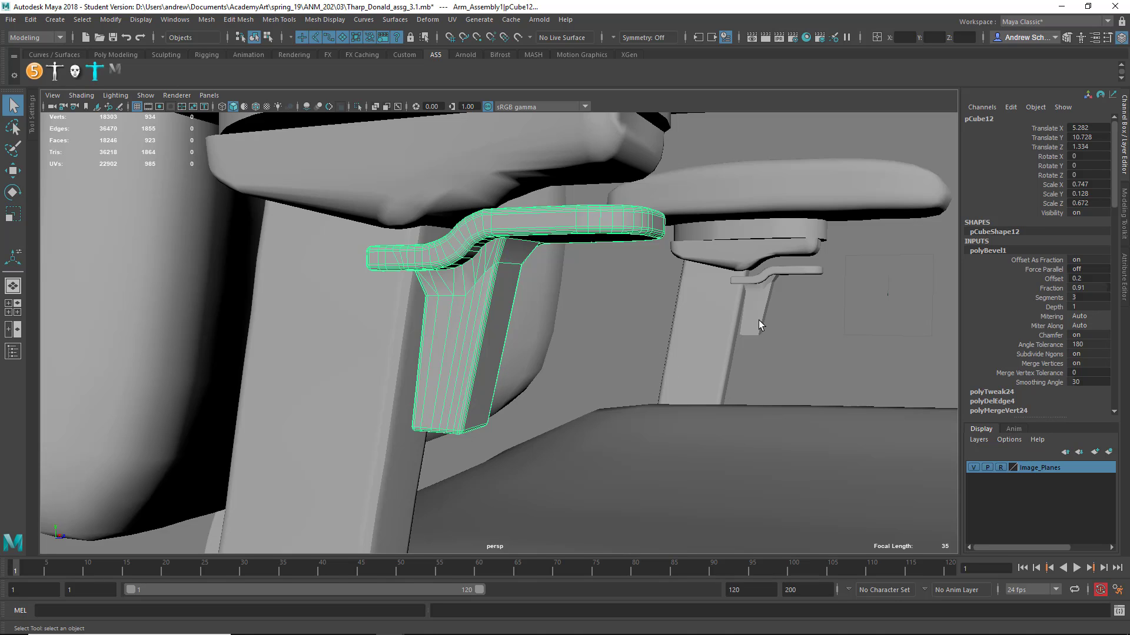
Compare the beveled lever with the unedited lever on the opposite armrest, examining the edge spacing of both stems
{"action": "key", "text": "alt+shift+d"}
{"action": "key", "text": "f"}
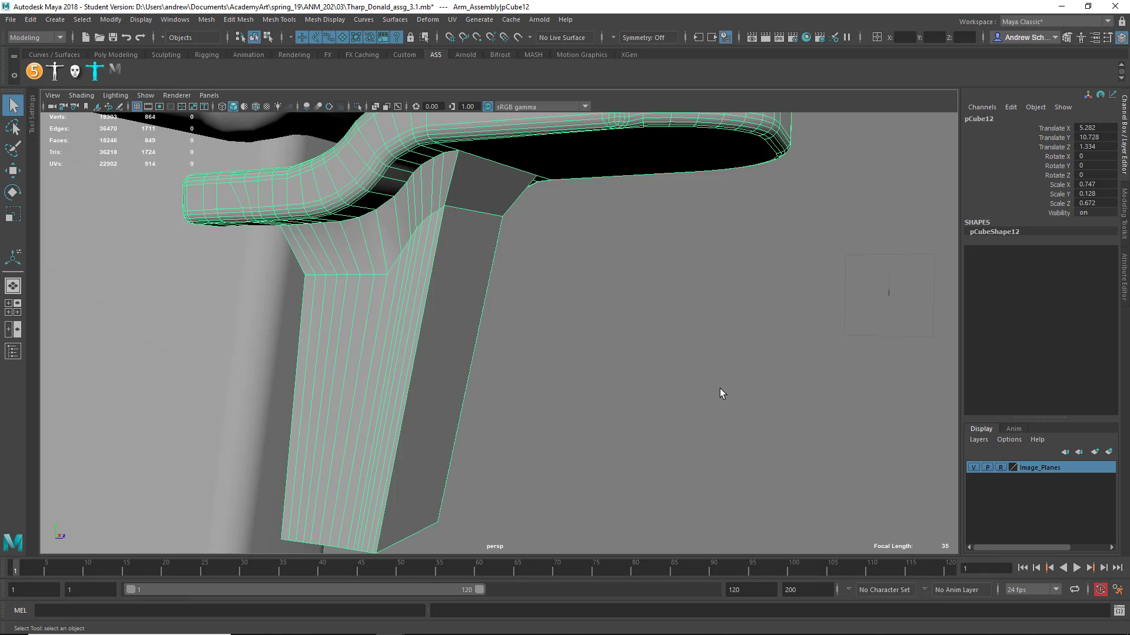
{"action": "key", "text": "bracketleft"}
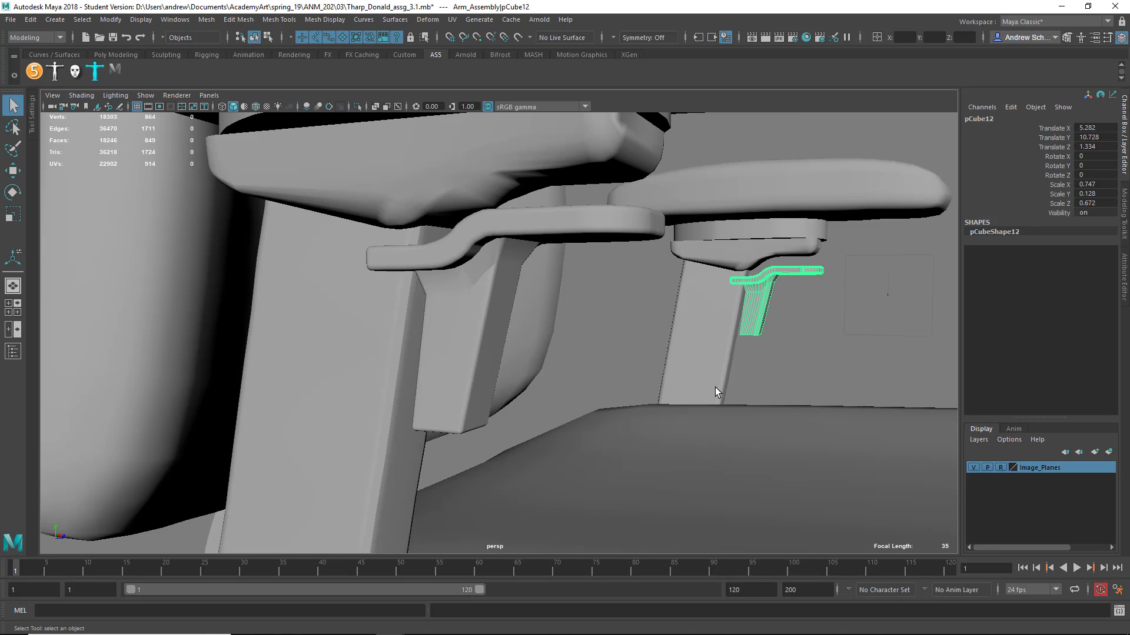
{"action": "key", "text": "f"}
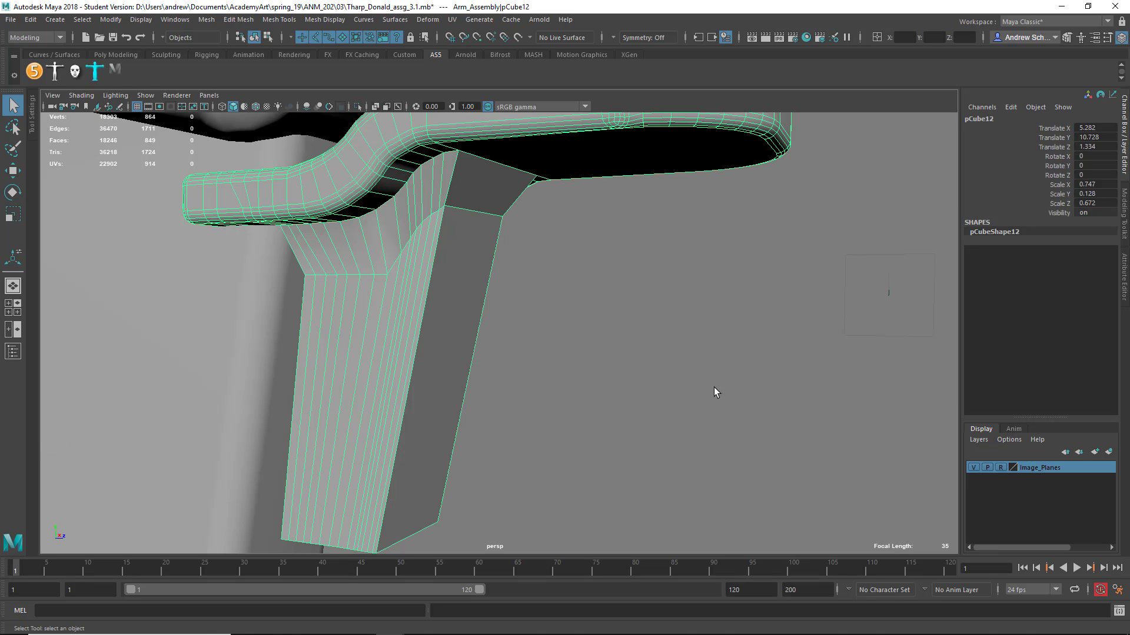
{"action": "scroll", "coordinate": [714, 388], "scroll_direction": "down", "scroll_amount": 5}
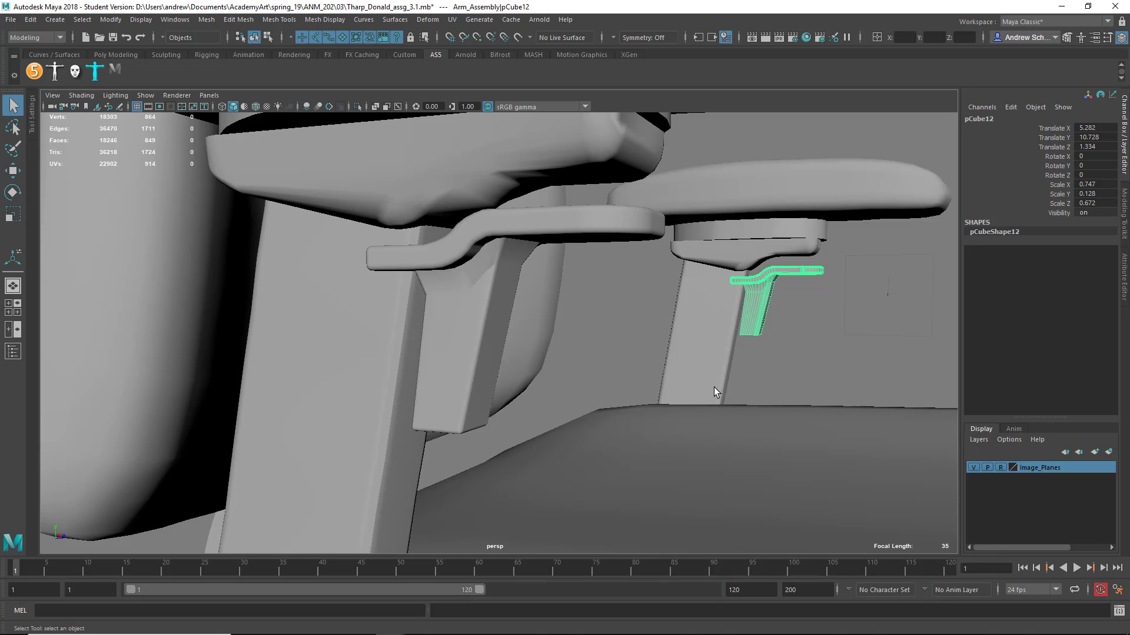
{"action": "key", "text": "f"}
{"action": "scroll", "coordinate": [714, 393], "scroll_direction": "down", "scroll_amount": 5}
{"action": "left_click", "coordinate": [467, 365], "text": "shift"}
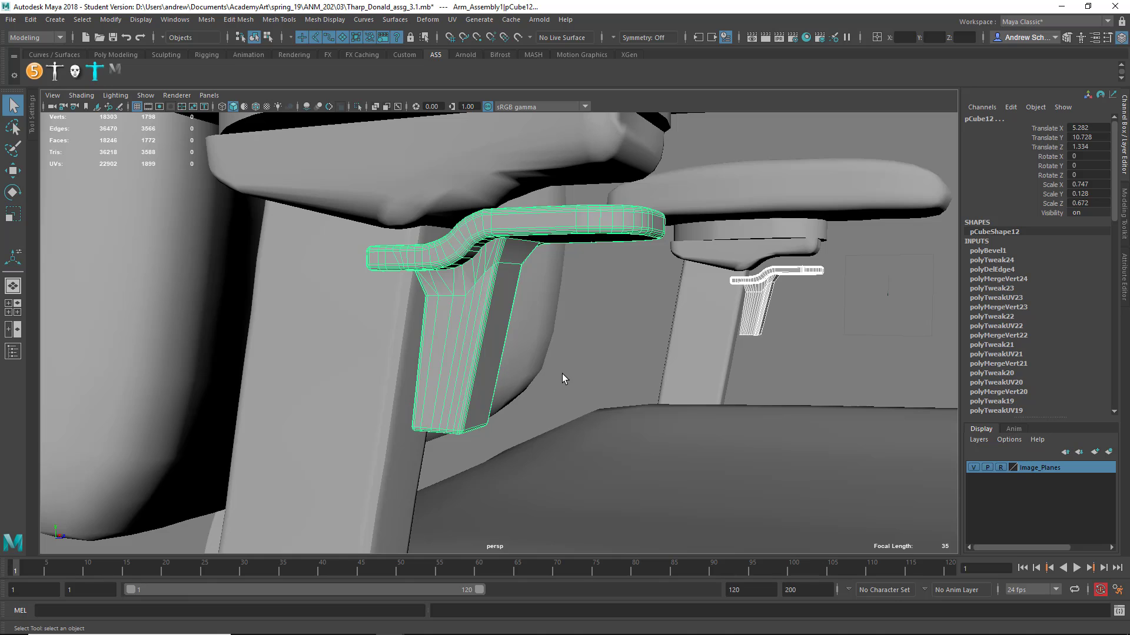
{"action": "key", "text": "bracketleft"}
{"action": "key", "text": "bracketright"}
{"action": "left_click", "coordinate": [514, 368]}
{"action": "left_click", "coordinate": [426, 370]}
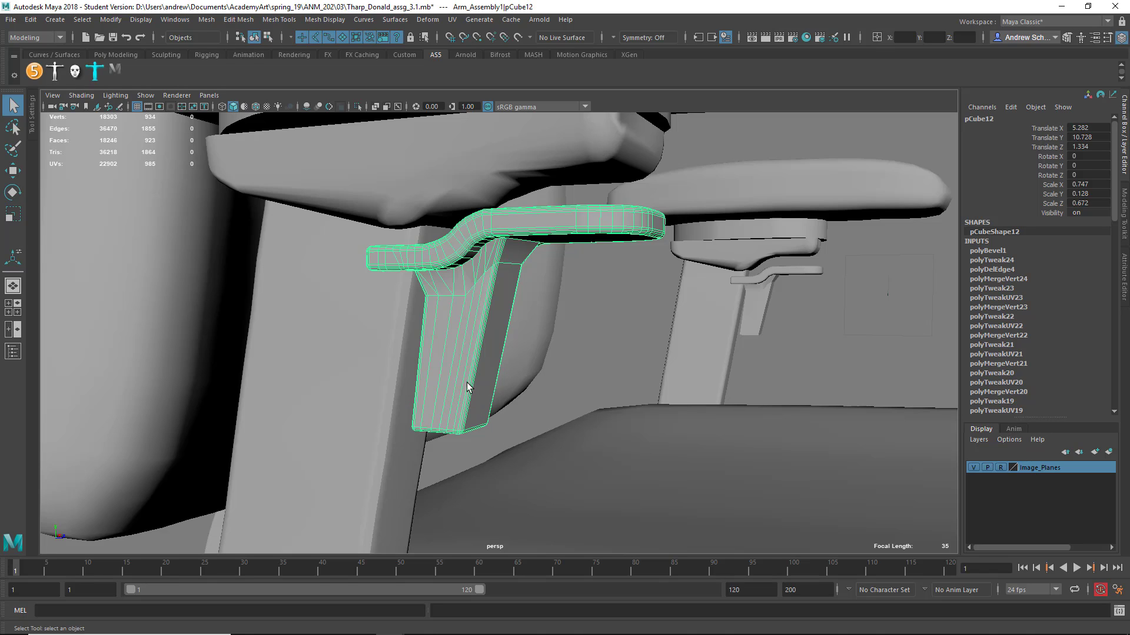
Isolate the flat rounded plate directly beneath the near armrest pad and examine its top and side faces
{"action": "scroll", "coordinate": [468, 419], "scroll_direction": "down", "scroll_amount": 10}
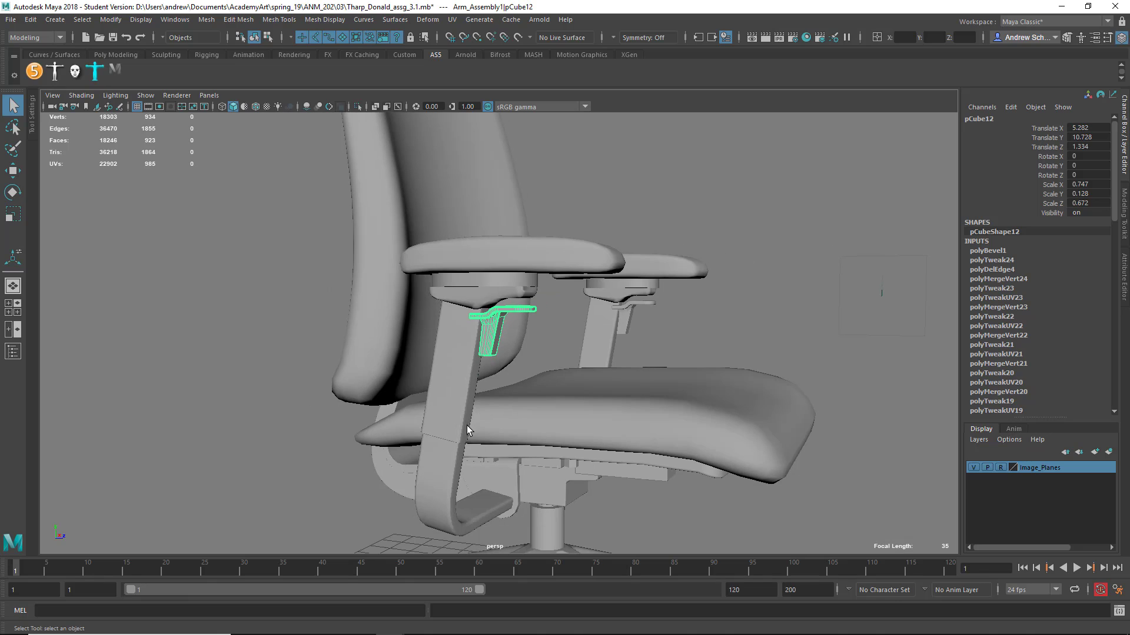
{"action": "left_click", "coordinate": [465, 455]}
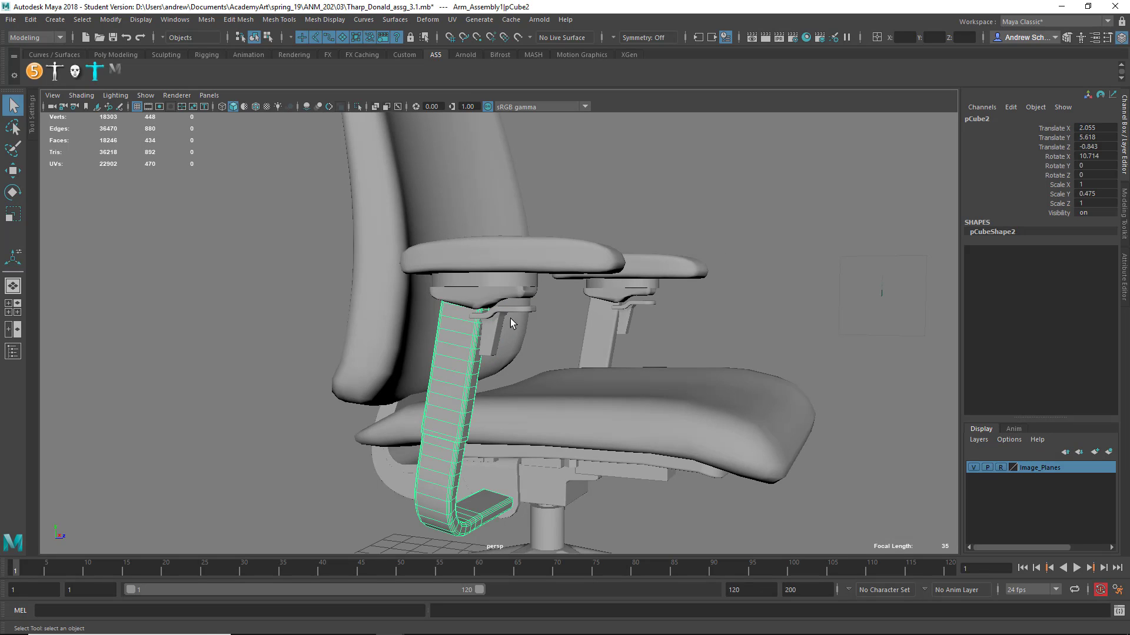
{"action": "left_click", "coordinate": [492, 297]}
{"action": "key", "text": "f"}
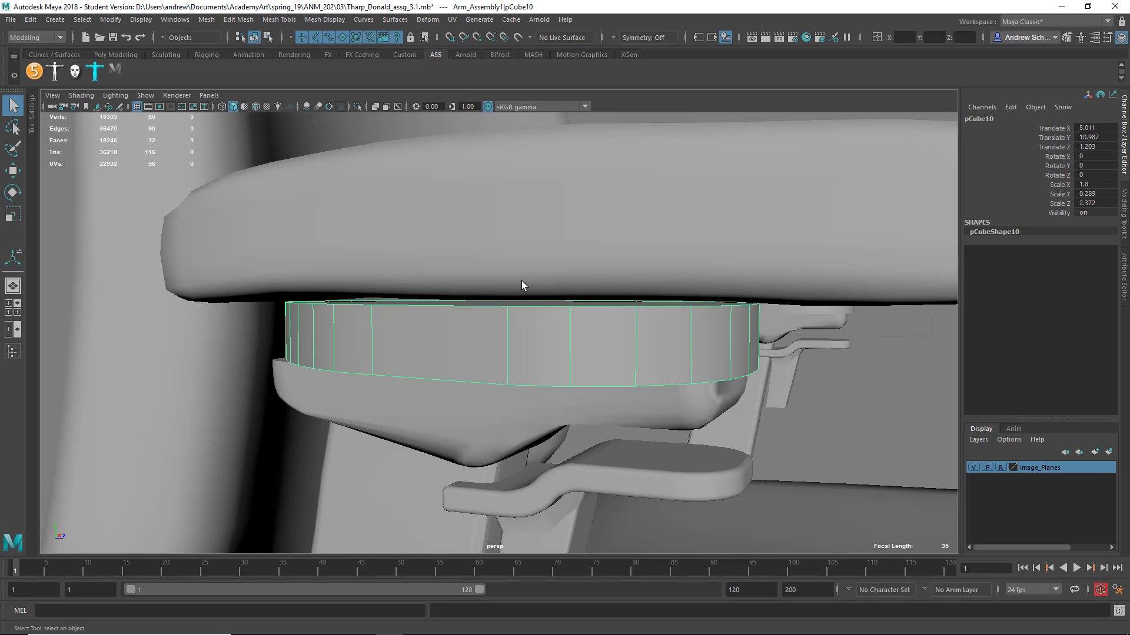
{"action": "left_click_drag", "start_coordinate": [522, 282], "coordinate": [560, 336], "text": "alt"}
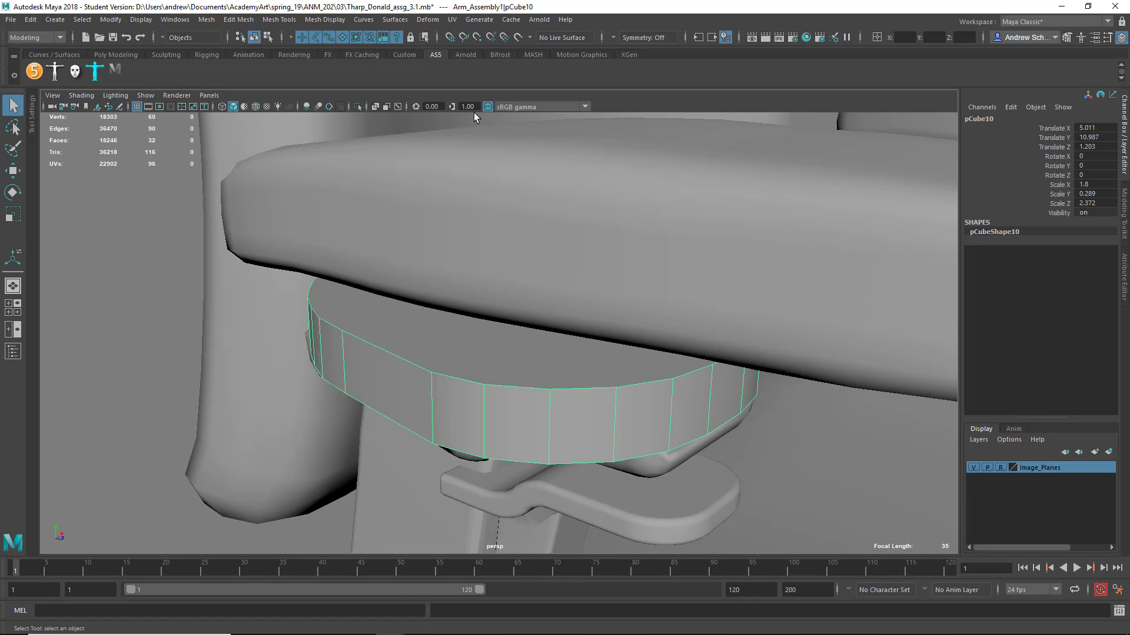
{"action": "left_click", "coordinate": [356, 106]}
{"action": "left_click_drag", "start_coordinate": [539, 284], "coordinate": [513, 421], "text": "alt"}
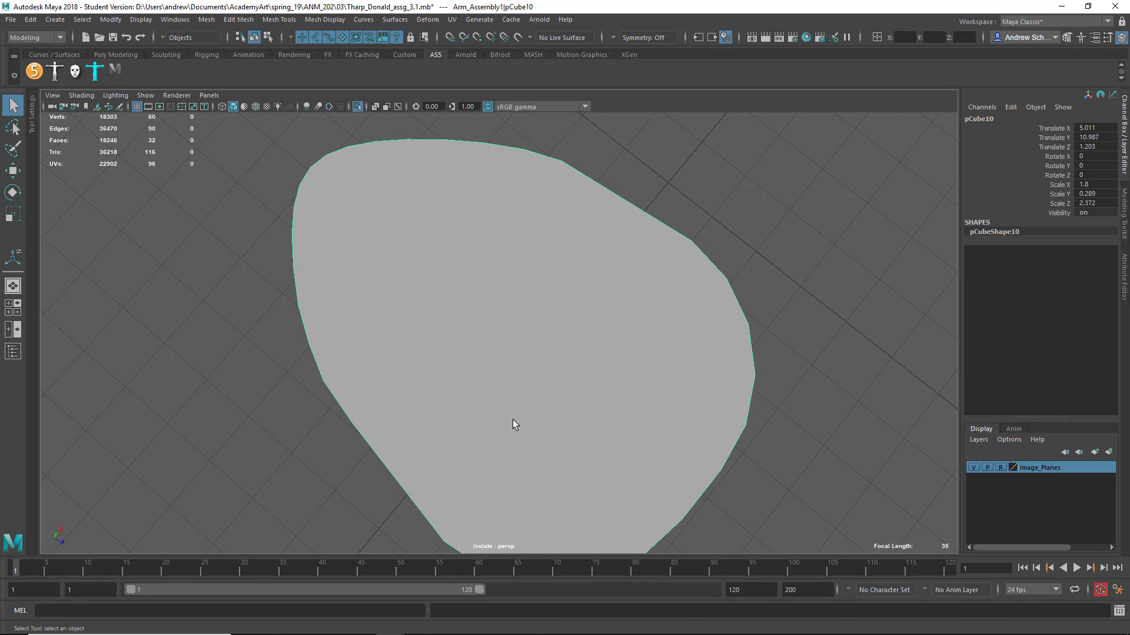
{"action": "left_click_drag", "start_coordinate": [613, 390], "coordinate": [652, 337], "text": "alt"}
Try to bevel the isolated plate's edges, reduce the bevel fraction to 0, undo the bevel and clear the edge selection
{"action": "right_click_drag", "start_coordinate": [550, 300], "coordinate": [554, 266]}
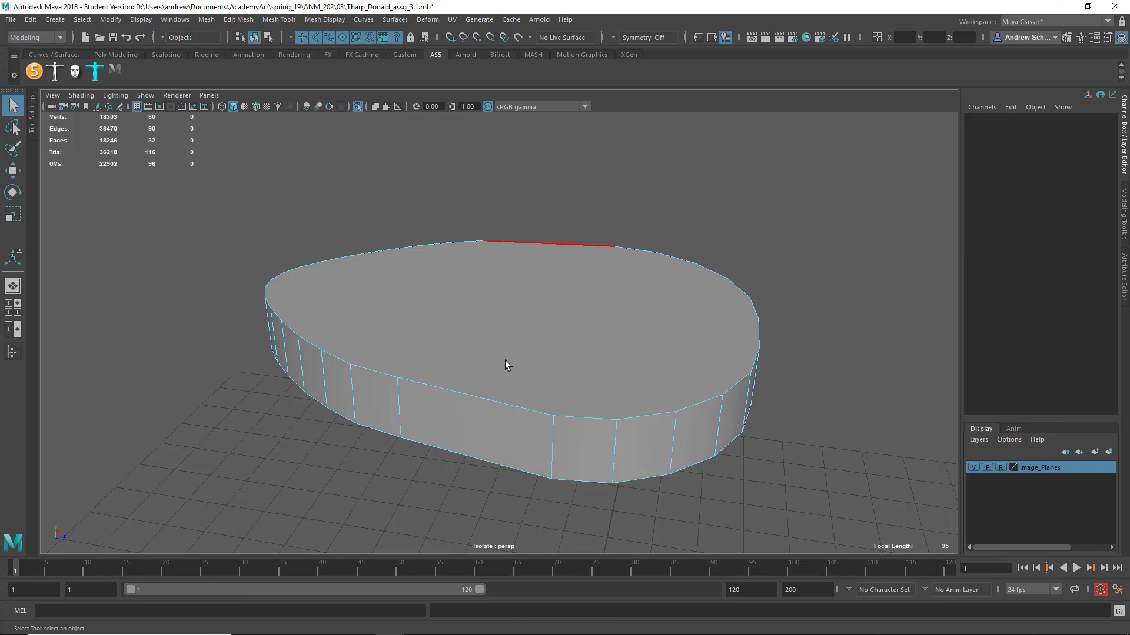
{"action": "left_click", "coordinate": [487, 405]}
{"action": "left_click_drag", "start_coordinate": [488, 405], "coordinate": [560, 374], "text": "alt"}
{"action": "left_click_drag", "start_coordinate": [195, 238], "coordinate": [903, 513]}
{"action": "left_click_drag", "start_coordinate": [811, 332], "coordinate": [153, 341], "text": "ctrl"}
{"action": "left_click_drag", "start_coordinate": [486, 252], "coordinate": [468, 287], "text": "alt"}
{"action": "right_click_drag", "start_coordinate": [468, 287], "coordinate": [539, 289], "text": "shift"}
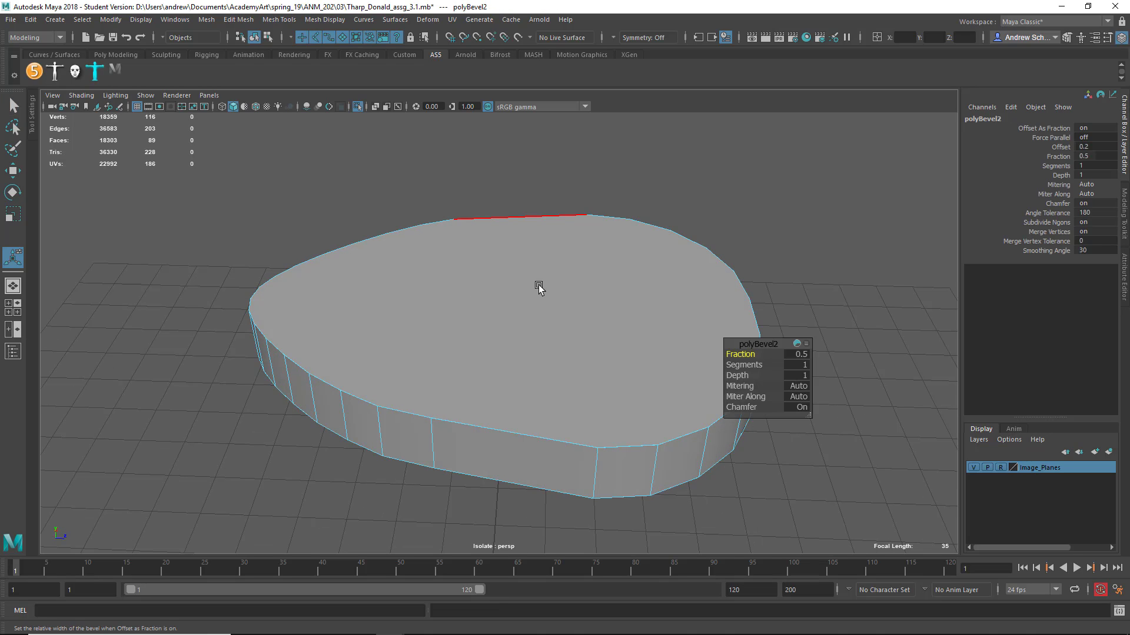
{"action": "left_click_drag", "start_coordinate": [756, 355], "coordinate": [742, 354]}
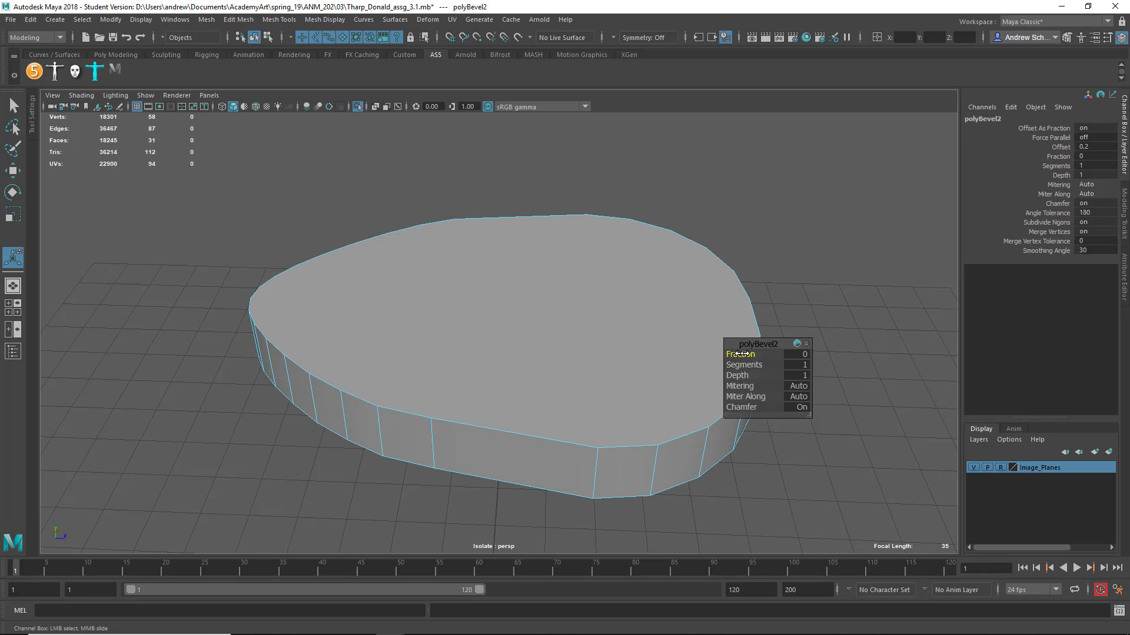
{"action": "key", "text": "ctrl+z"}
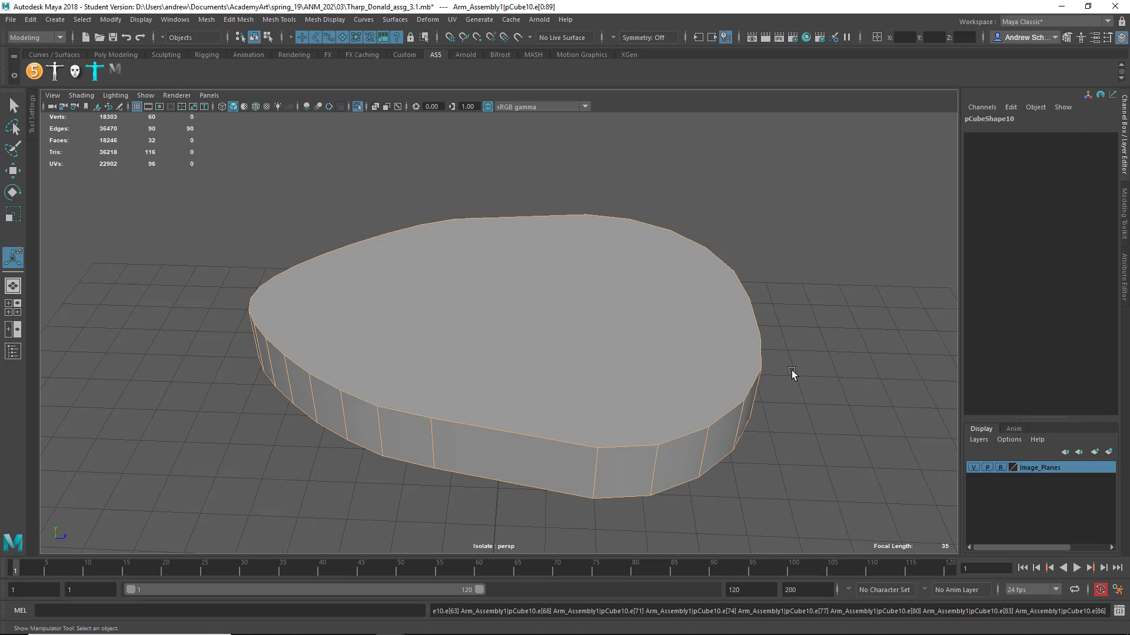
{"action": "left_click", "coordinate": [804, 396]}
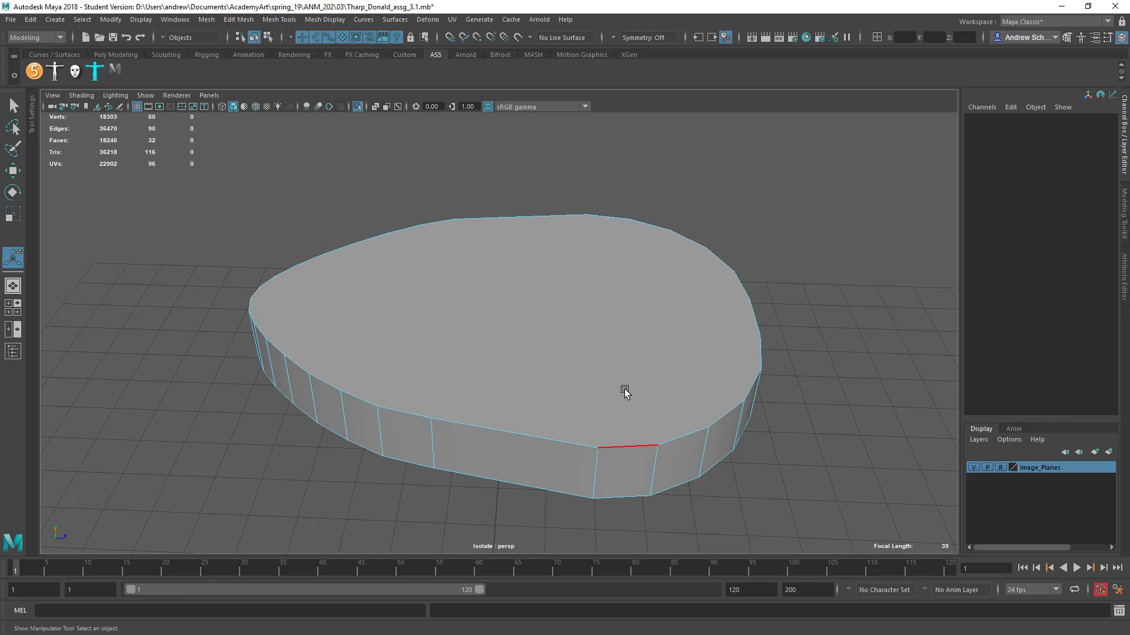
Test-move the plate's top face and its bottom face to check the geometry, undoing each move
{"action": "right_click_drag", "start_coordinate": [625, 312], "coordinate": [621, 333]}
{"action": "left_click", "coordinate": [593, 317]}
{"action": "key", "text": "w"}
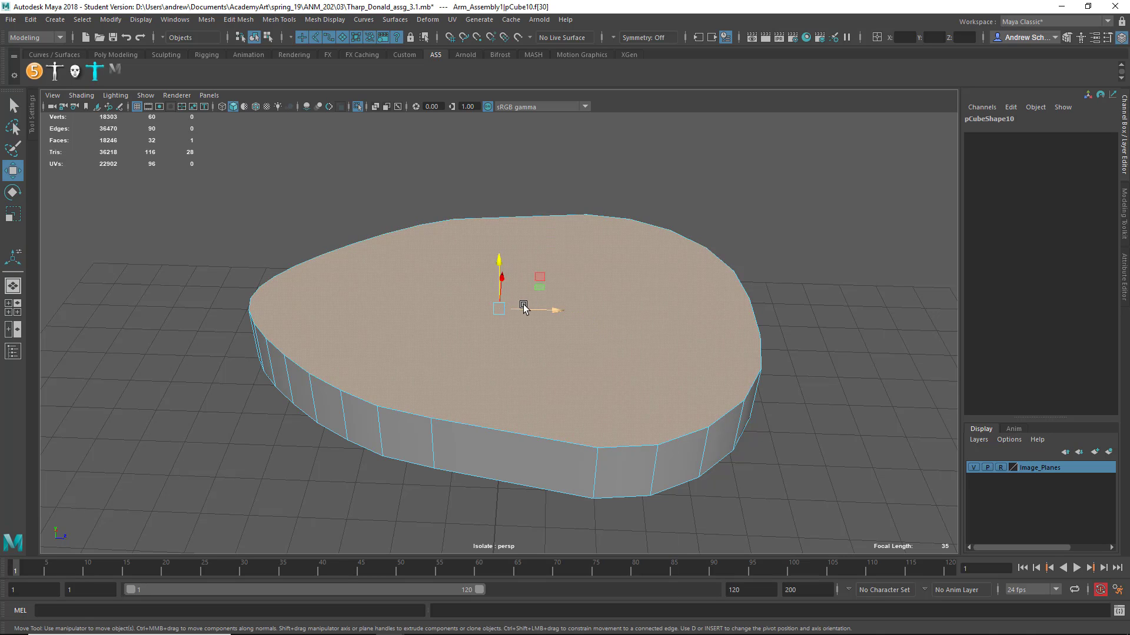
{"action": "left_click_drag", "start_coordinate": [524, 304], "coordinate": [544, 282]}
{"action": "key", "text": "ctrl+z"}
{"action": "left_click_drag", "start_coordinate": [591, 368], "coordinate": [605, 310], "text": "alt"}
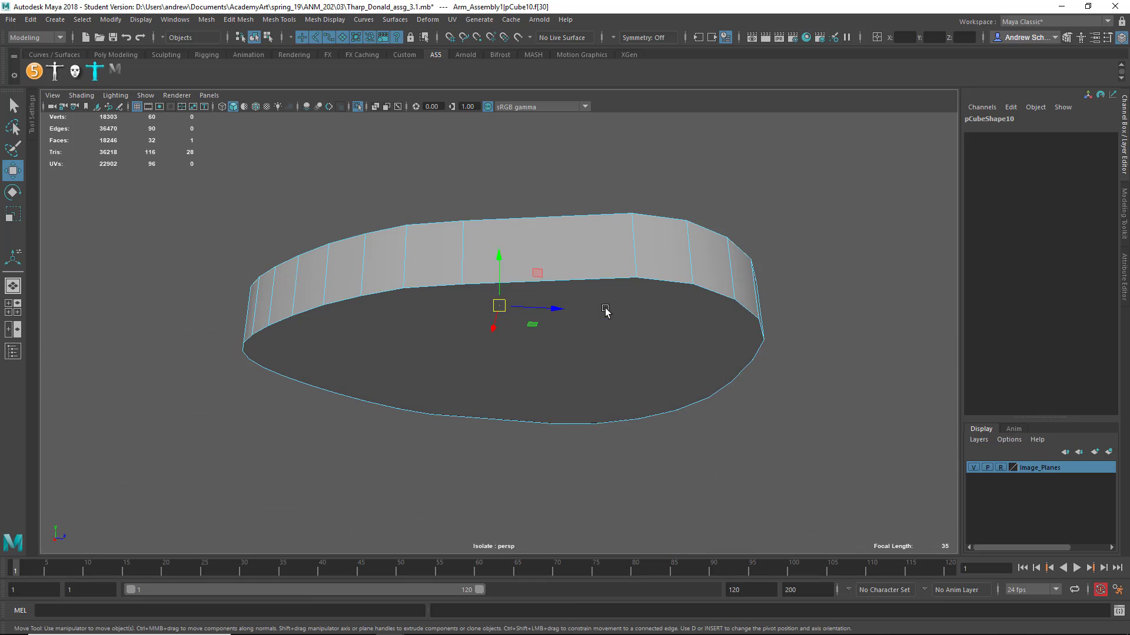
{"action": "left_click", "coordinate": [579, 379]}
{"action": "left_click_drag", "start_coordinate": [490, 388], "coordinate": [521, 372]}
{"action": "key", "text": "ctrl+z"}
{"action": "left_click_drag", "start_coordinate": [555, 321], "coordinate": [518, 378], "text": "alt"}
Run mesh Cleanup on the plate for lamina faces, nonmanifold geometry, zero-length edges and faces with zero geometry area
{"action": "right_click_drag", "start_coordinate": [518, 294], "coordinate": [588, 291]}
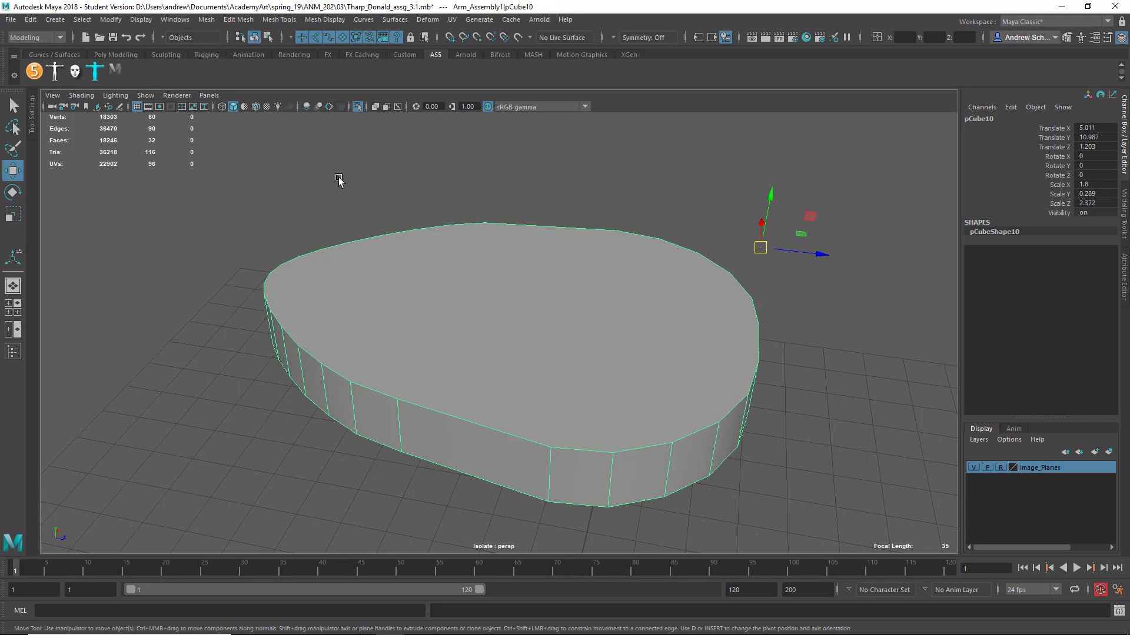
{"action": "left_click", "coordinate": [203, 20]}
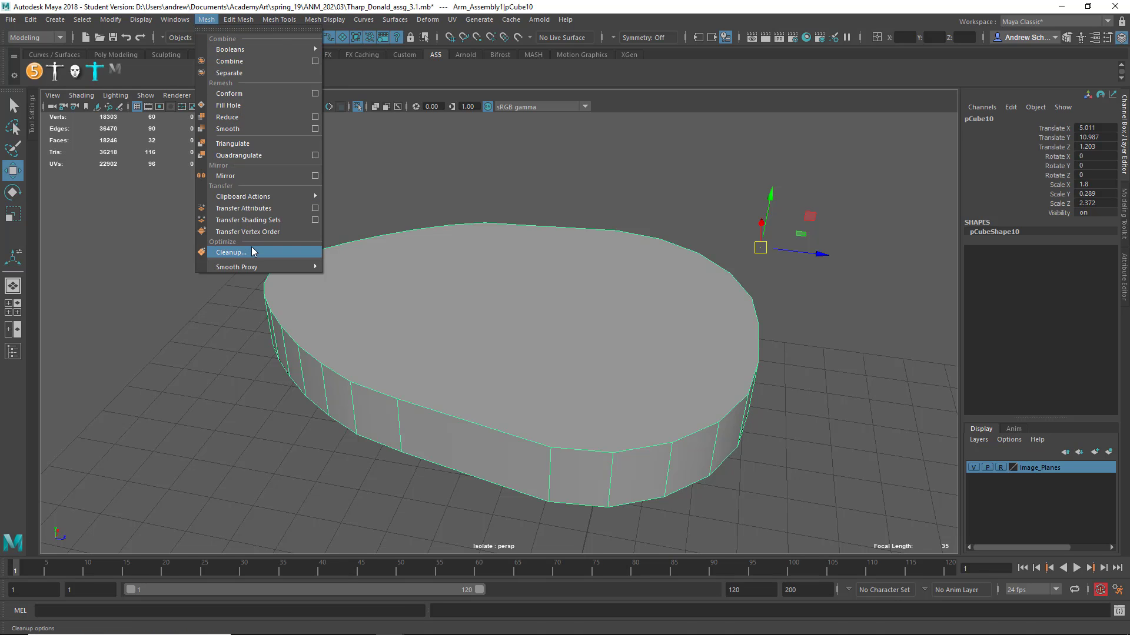
{"action": "left_click", "coordinate": [232, 251]}
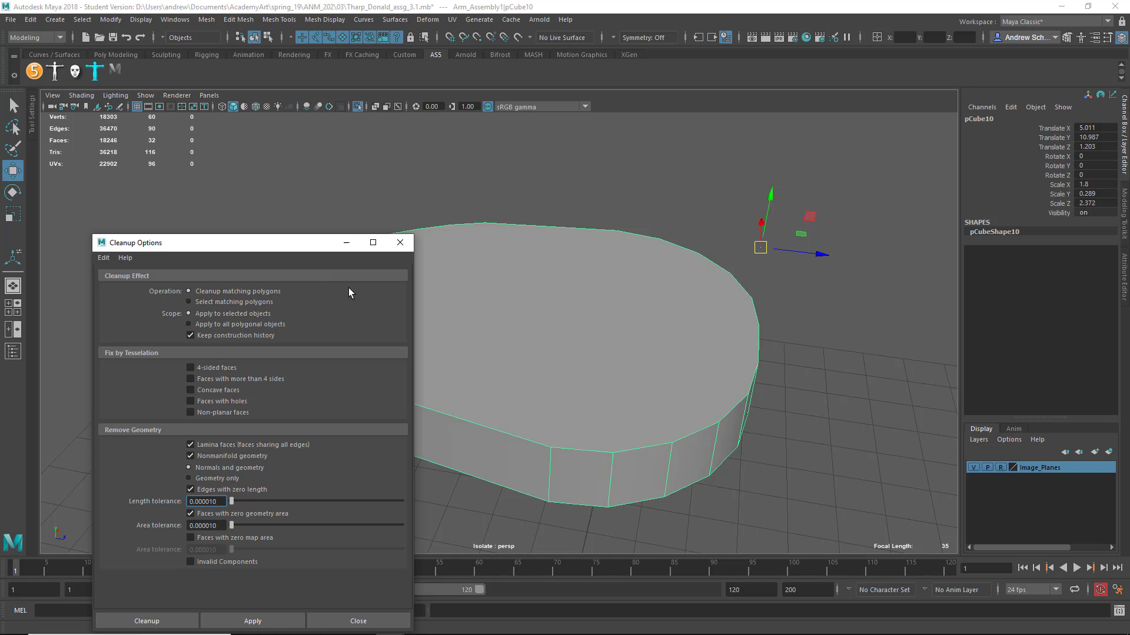
{"action": "left_click", "coordinate": [265, 621]}
{"action": "left_click", "coordinate": [337, 621]}
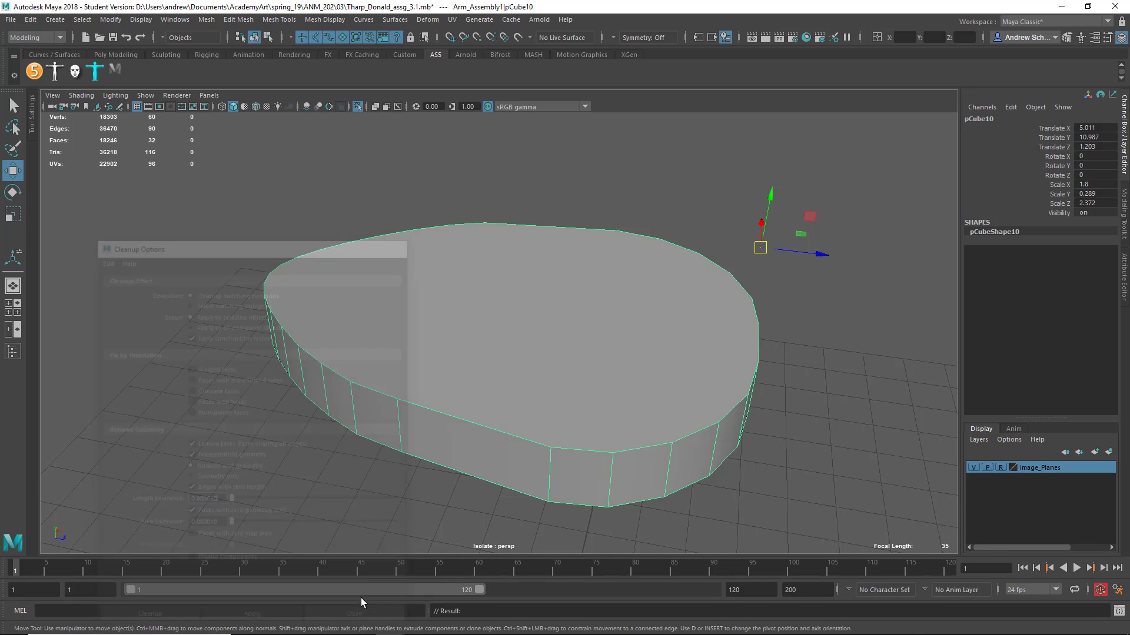
Extrude the plate's top and bottom faces together and scale them inward to 0.867
{"action": "left_click", "coordinate": [359, 506]}
{"action": "right_click_drag", "start_coordinate": [425, 299], "coordinate": [432, 333]}
{"action": "left_click", "coordinate": [457, 322]}
{"action": "left_click_drag", "start_coordinate": [463, 331], "coordinate": [446, 246], "text": "alt"}
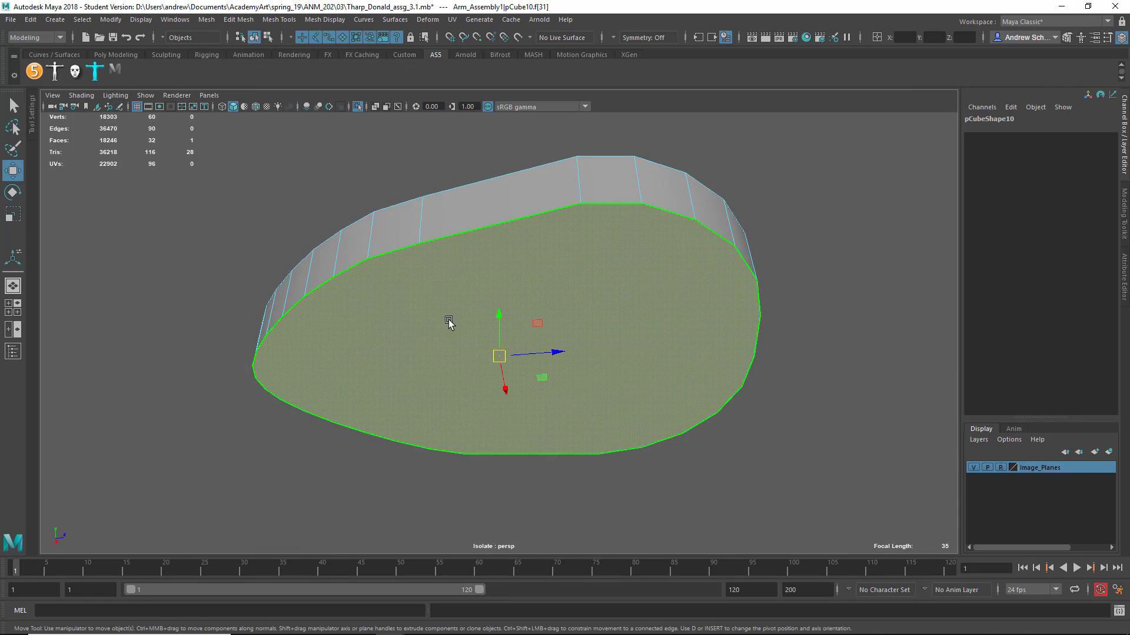
{"action": "left_click", "coordinate": [241, 181]}
{"action": "left_click_drag", "start_coordinate": [274, 205], "coordinate": [268, 284], "text": "alt"}
{"action": "left_click", "coordinate": [365, 278]}
{"action": "left_click_drag", "start_coordinate": [315, 357], "coordinate": [346, 228], "text": "alt"}
{"action": "left_click", "coordinate": [375, 334], "text": "shift"}
{"action": "left_click_drag", "start_coordinate": [240, 287], "coordinate": [376, 285], "text": "alt"}
{"action": "right_click_drag", "start_coordinate": [380, 303], "coordinate": [411, 253], "text": "shift"}
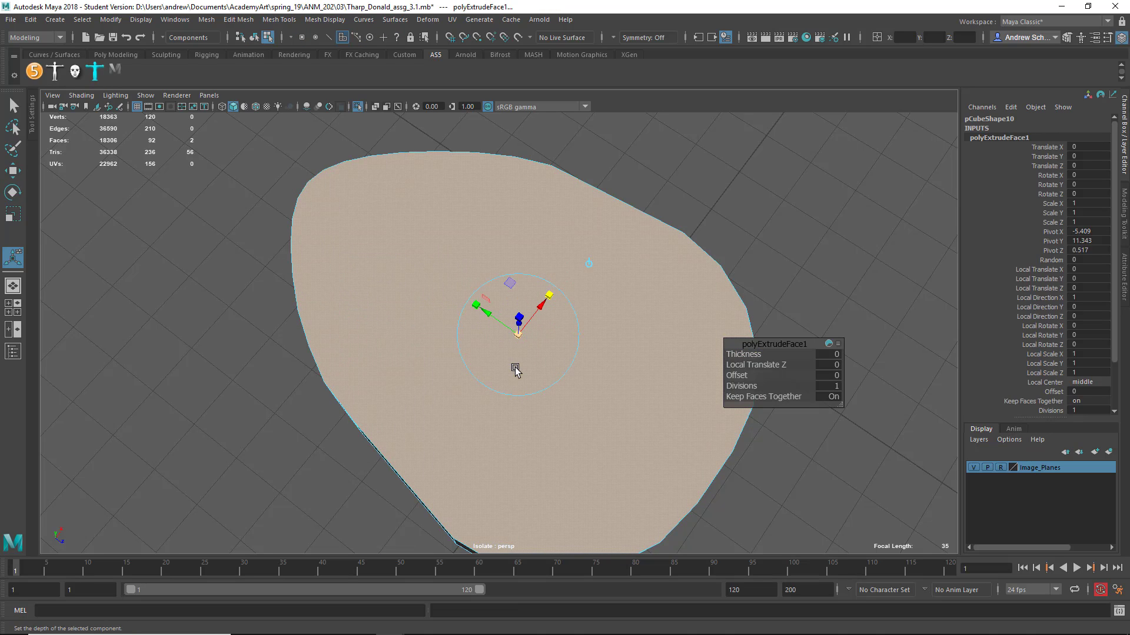
{"action": "left_click_drag", "start_coordinate": [514, 373], "coordinate": [515, 310], "text": "alt"}
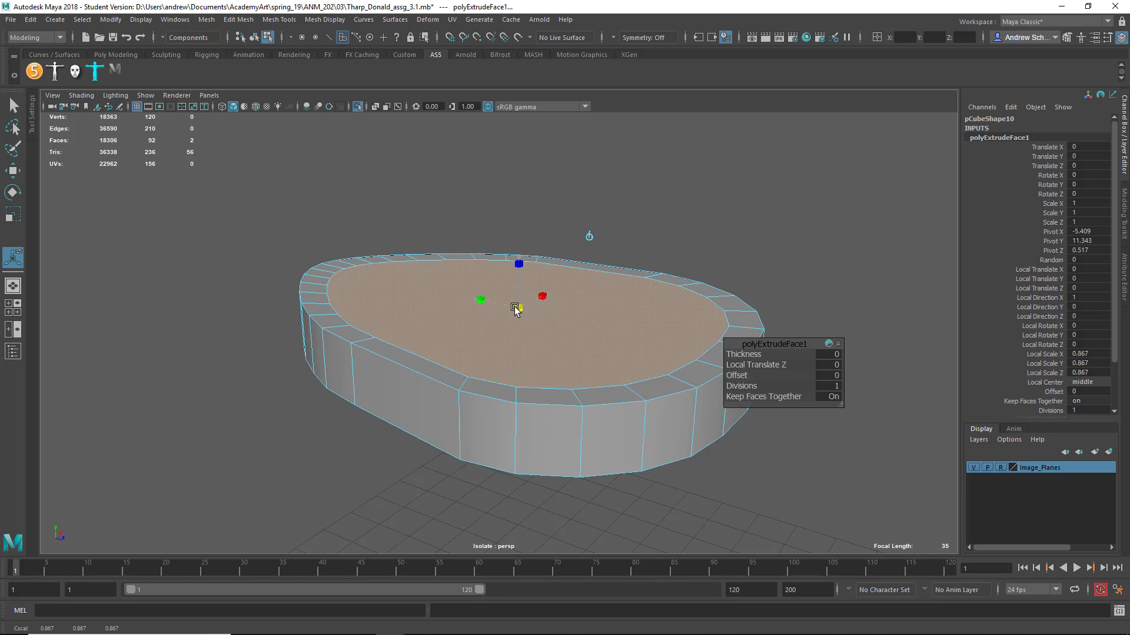
{"action": "mouse_move", "coordinate": [469, 350]}
{"action": "left_mouse_down", "text": "alt"}
{"action": "mouse_move", "coordinate": [494, 333]}
{"action": "mouse_move", "coordinate": [471, 330]}
{"action": "mouse_move", "coordinate": [464, 361]}
{"action": "left_mouse_up", "text": "alt"}
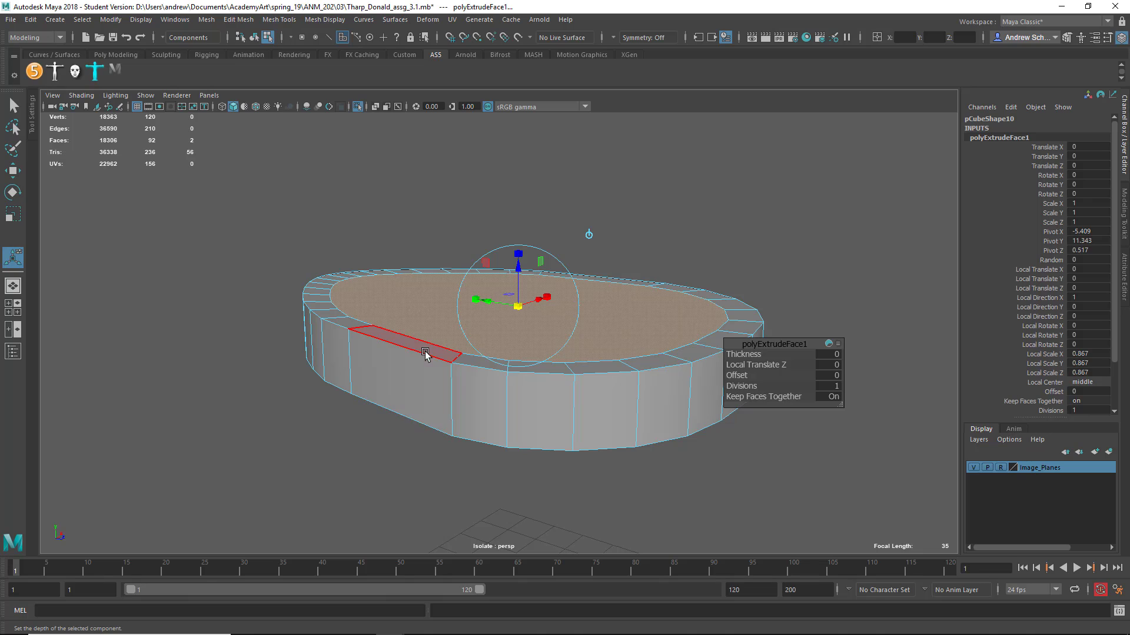
Slide the plate's top and bottom outer edge loops toward the middle of its side wall with the Slide Edge Tool
{"action": "right_click_drag", "start_coordinate": [425, 353], "coordinate": [405, 309]}
{"action": "double_click", "coordinate": [404, 346]}
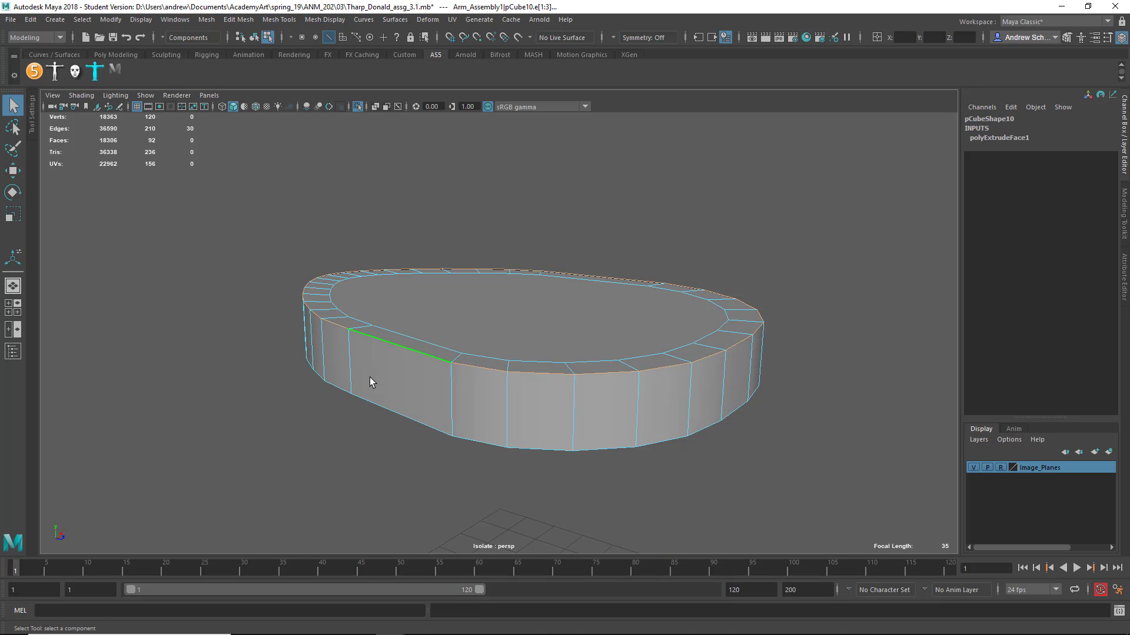
{"action": "mouse_move", "coordinate": [285, 389]}
{"action": "left_mouse_down", "text": "alt"}
{"action": "mouse_move", "coordinate": [285, 360]}
{"action": "mouse_move", "coordinate": [282, 383]}
{"action": "left_mouse_up", "text": "alt"}
{"action": "right_click", "coordinate": [277, 319], "text": "shift"}
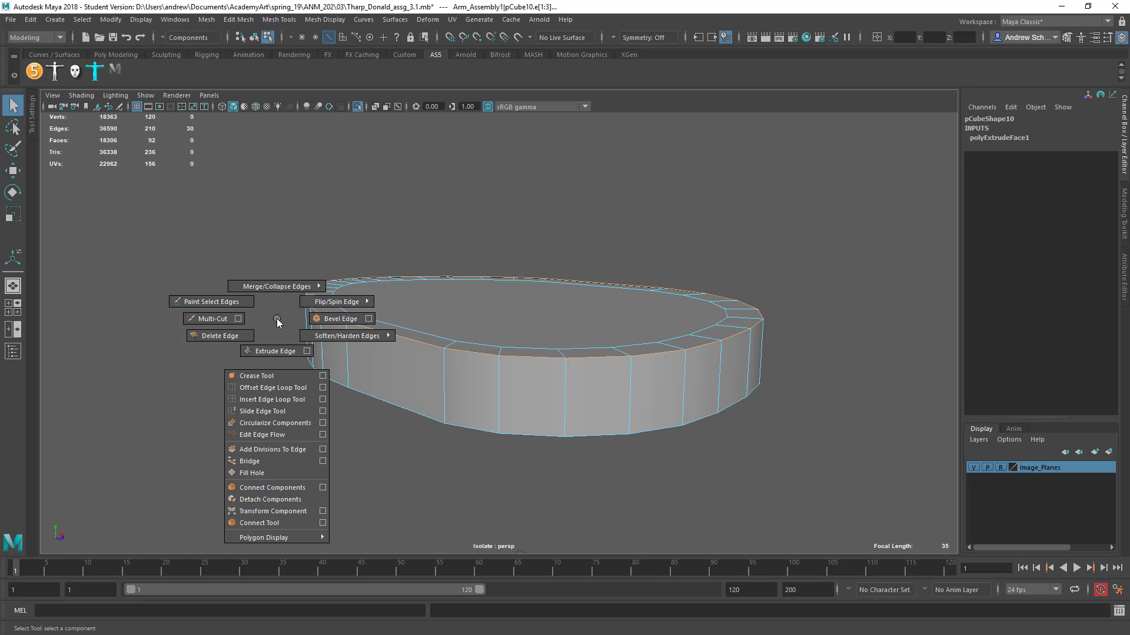
{"action": "left_click", "coordinate": [276, 410]}
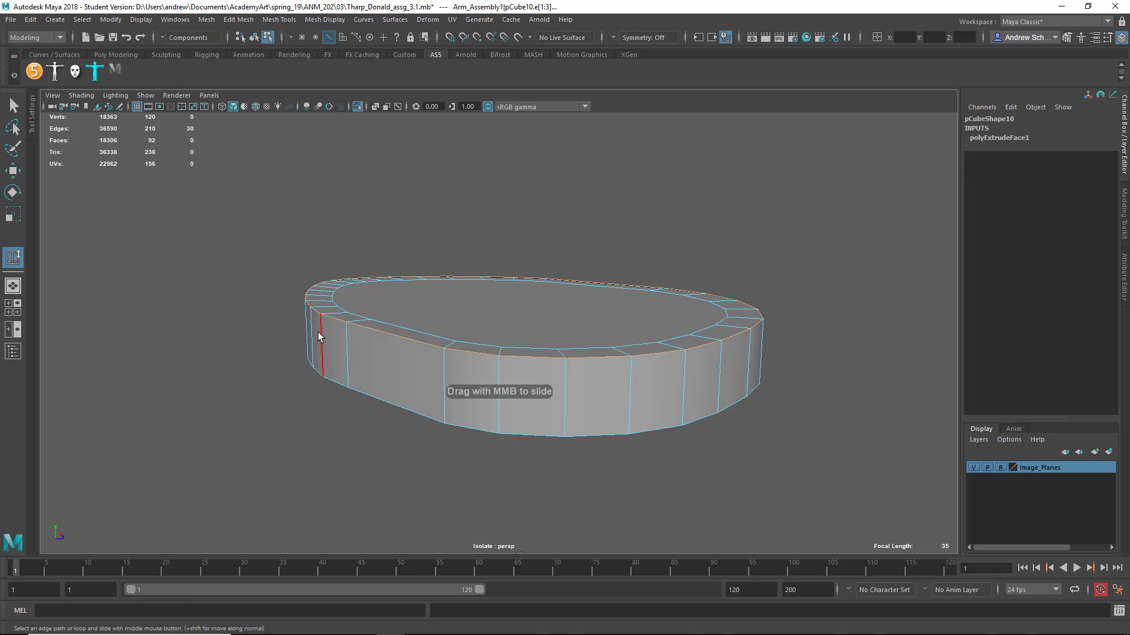
{"action": "middle_click_drag", "start_coordinate": [317, 336], "coordinate": [307, 339]}
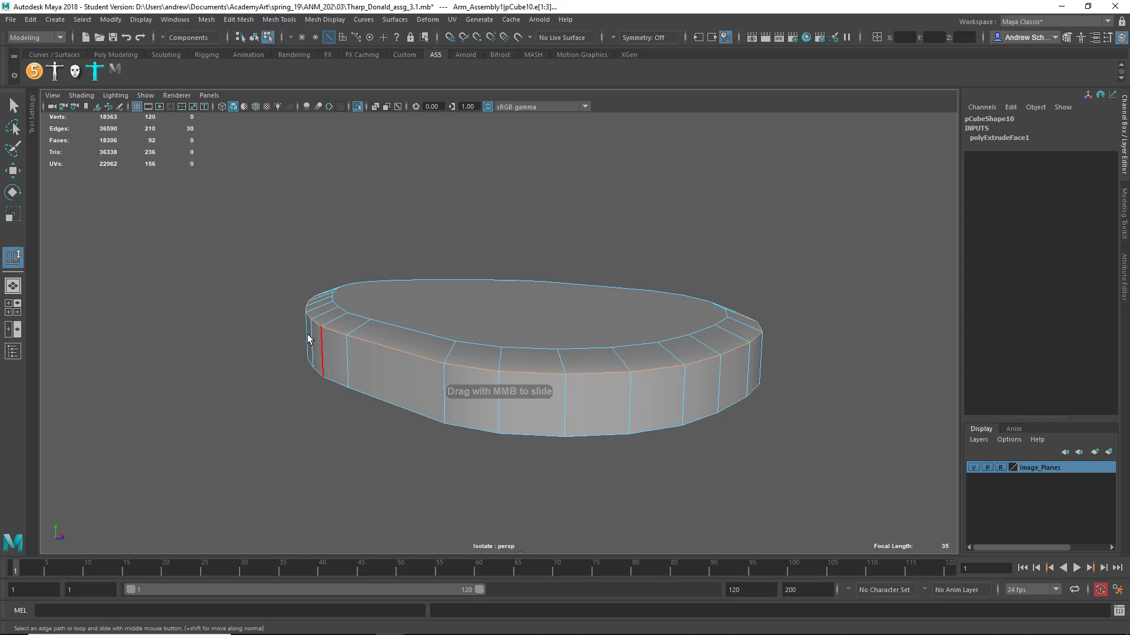
{"action": "left_click", "coordinate": [362, 390]}
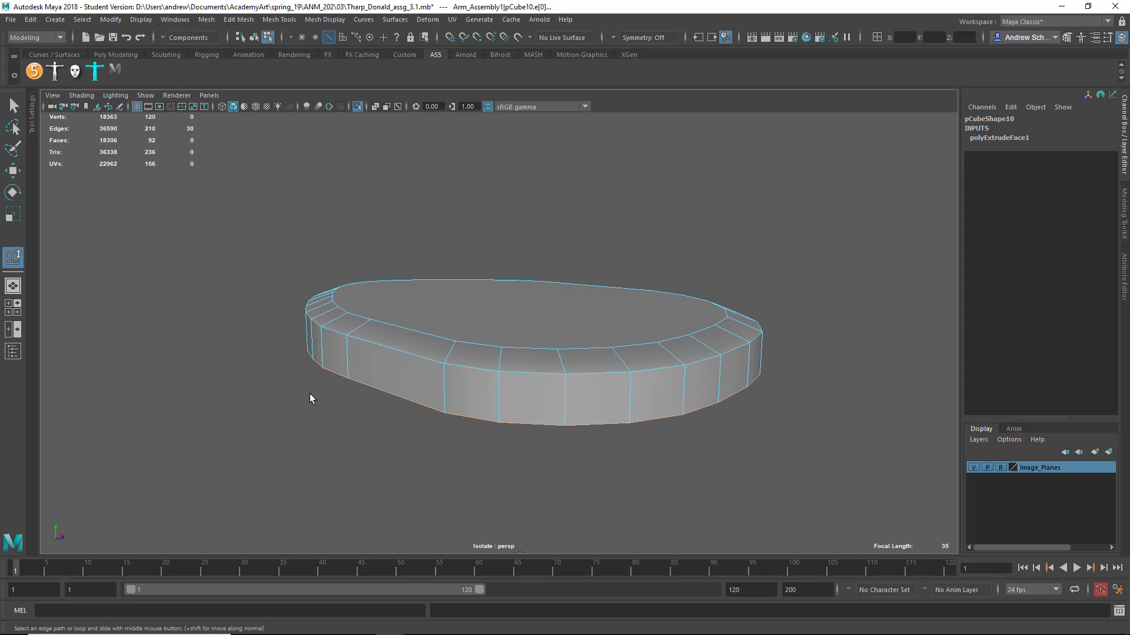
Insert an edge loop around the plate's top bevel and another around its bottom bevel with the Multi-Cut tool
{"action": "left_click_drag", "start_coordinate": [311, 394], "coordinate": [378, 353], "text": "alt"}
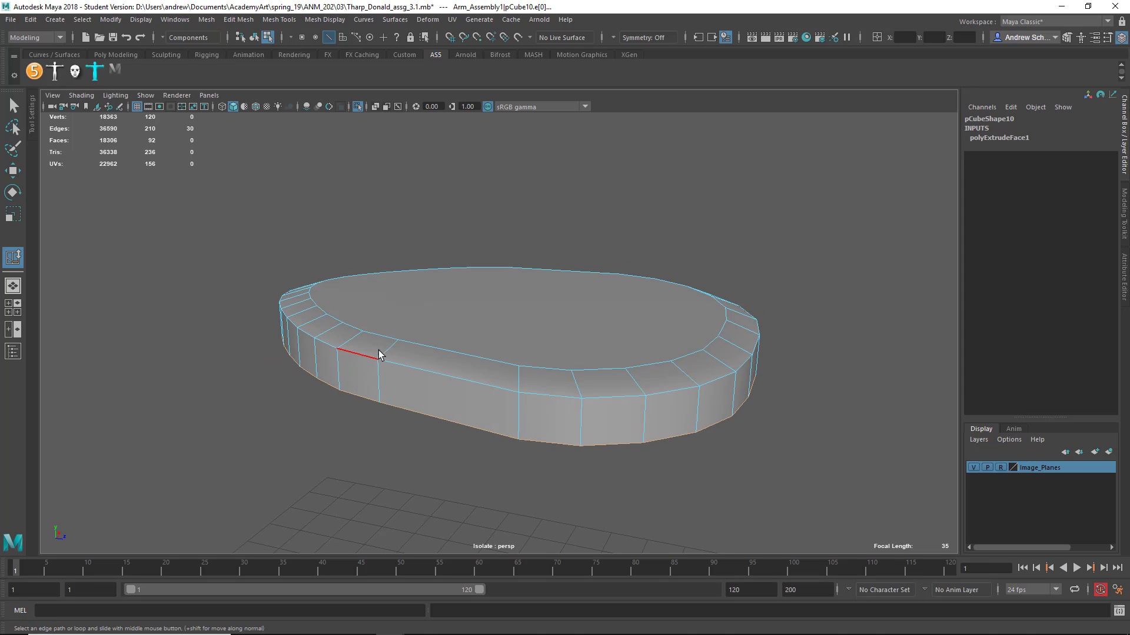
{"action": "key", "text": "ctrl+shift+x"}
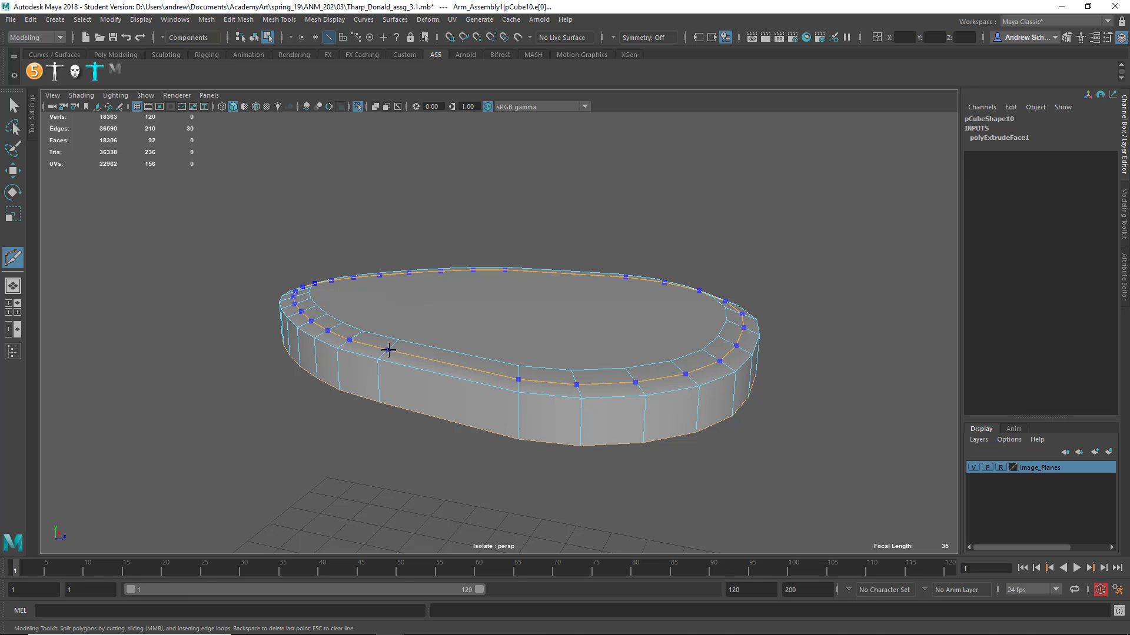
{"action": "left_click", "coordinate": [389, 350], "text": "ctrl"}
{"action": "left_click_drag", "start_coordinate": [308, 457], "coordinate": [328, 396], "text": "alt"}
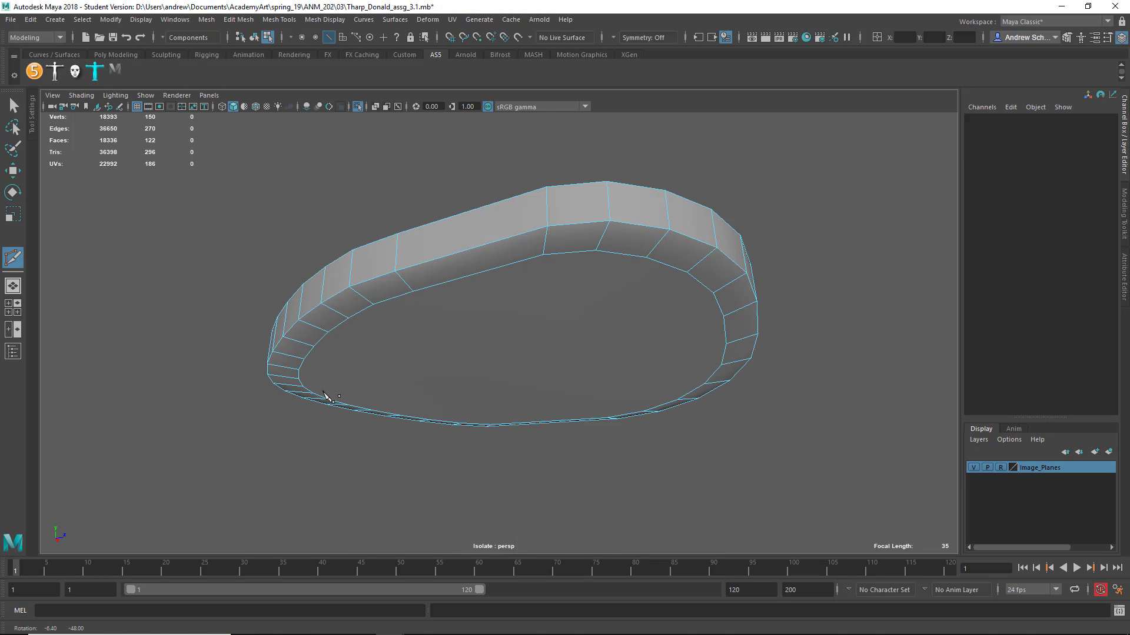
{"action": "left_click", "coordinate": [338, 309], "text": "ctrl"}
{"action": "left_click_drag", "start_coordinate": [338, 310], "coordinate": [340, 378], "text": "alt"}
{"action": "key", "text": "q"}
Raise the new edge loop on the top bevel slightly to round the rim, and select the new bottom bevel loop
{"action": "right_click", "coordinate": [334, 299]}
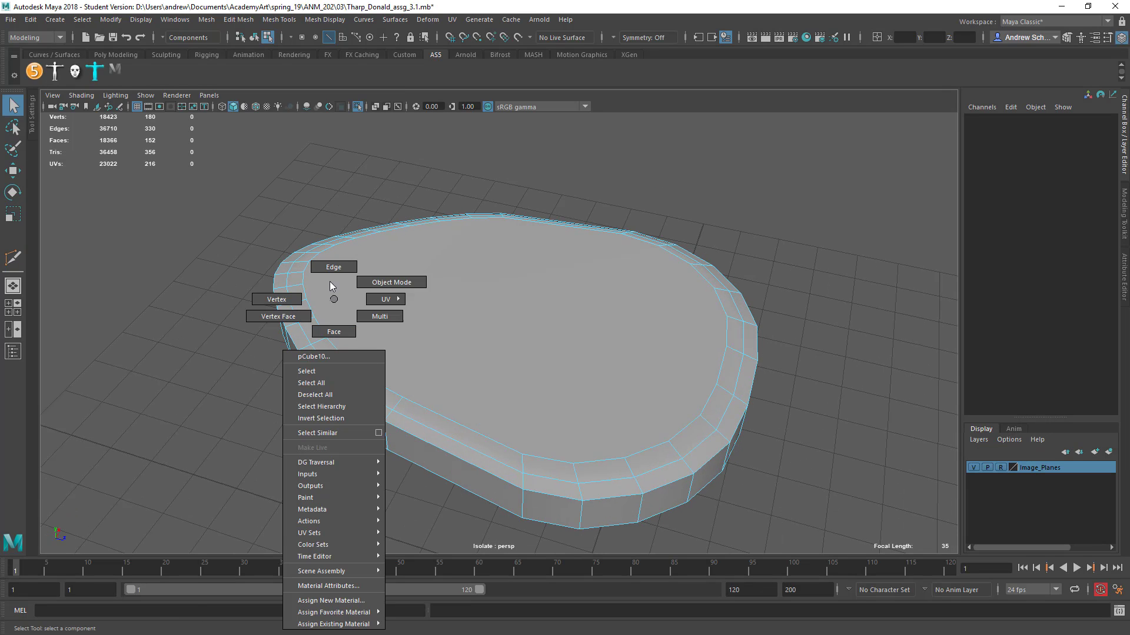
{"action": "left_click", "coordinate": [333, 267]}
{"action": "double_click", "coordinate": [294, 321]}
{"action": "left_click_drag", "start_coordinate": [295, 320], "coordinate": [345, 344], "text": "alt"}
{"action": "key", "text": "w"}
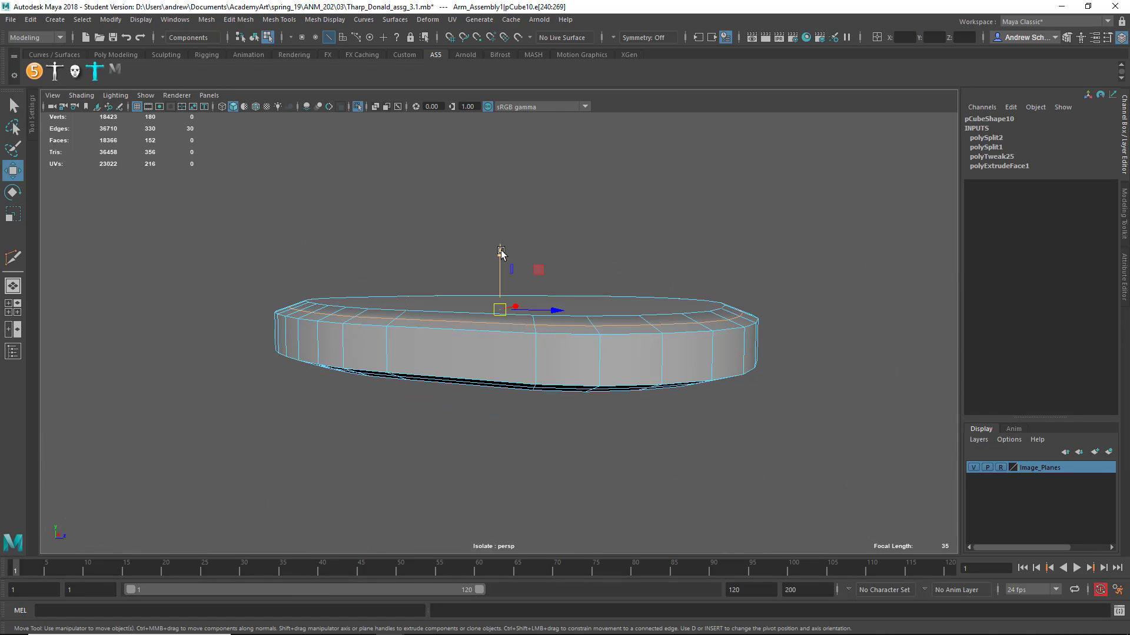
{"action": "left_click_drag", "start_coordinate": [501, 252], "coordinate": [499, 252]}
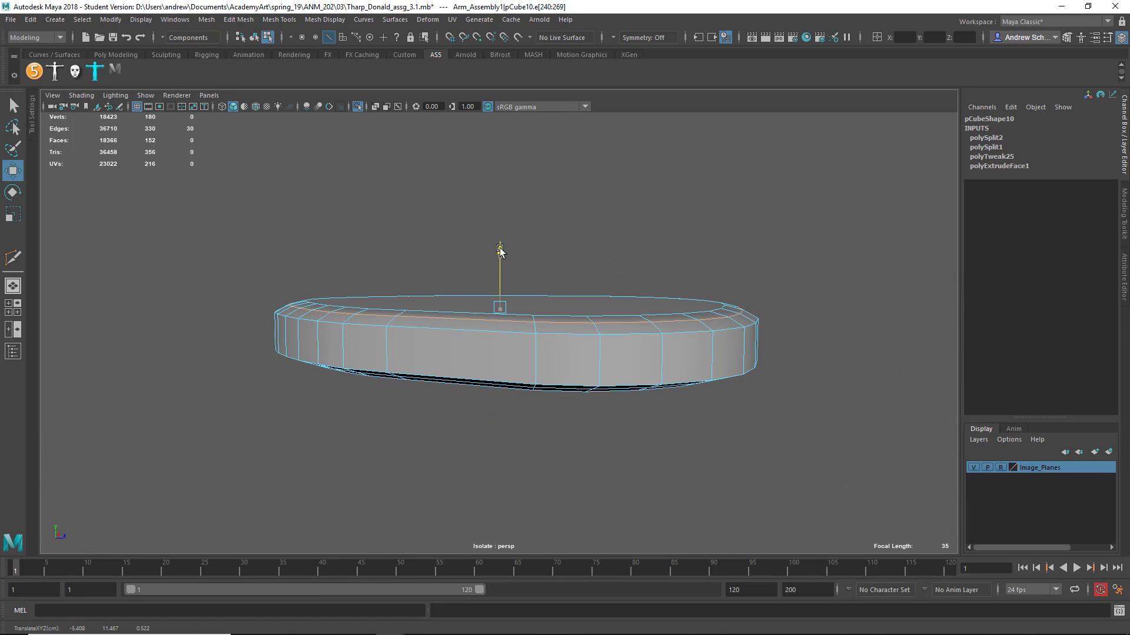
{"action": "left_click_drag", "start_coordinate": [470, 320], "coordinate": [449, 365], "text": "alt"}
{"action": "left_click", "coordinate": [444, 320]}
{"action": "double_click", "coordinate": [444, 320]}
{"action": "left_click_drag", "start_coordinate": [445, 370], "coordinate": [331, 372], "text": "alt"}
Insert another edge loop between the top bevel's middle loop and its outer edge, and raise it slightly
{"action": "key", "text": "y"}
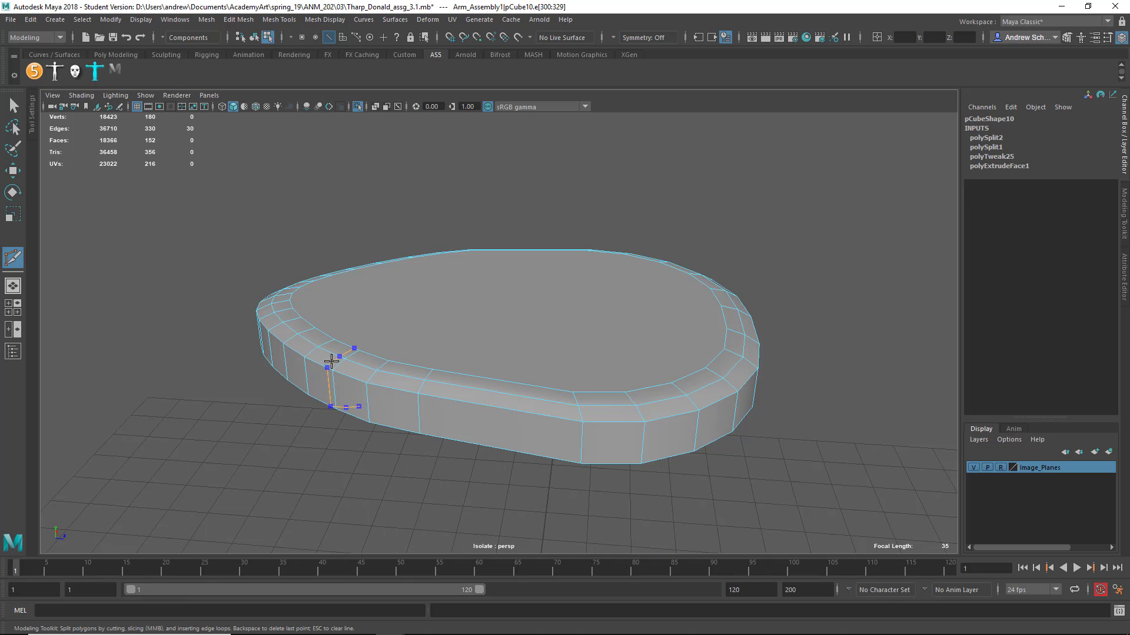
{"action": "left_click", "coordinate": [333, 361], "text": "ctrl"}
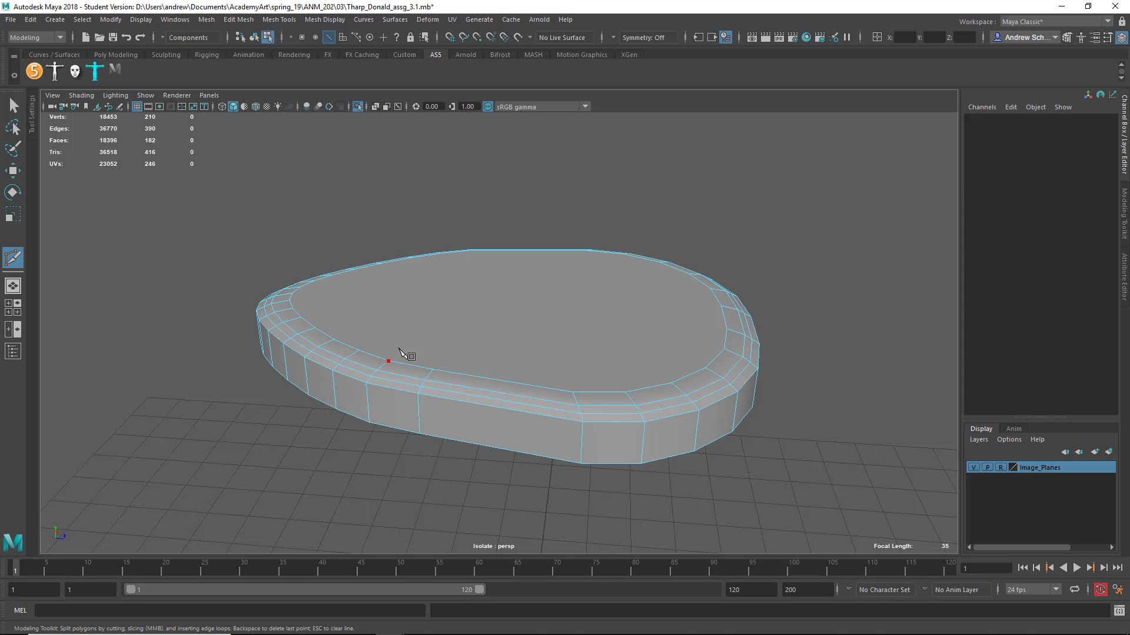
{"action": "key", "text": "q"}
{"action": "double_click", "coordinate": [356, 372]}
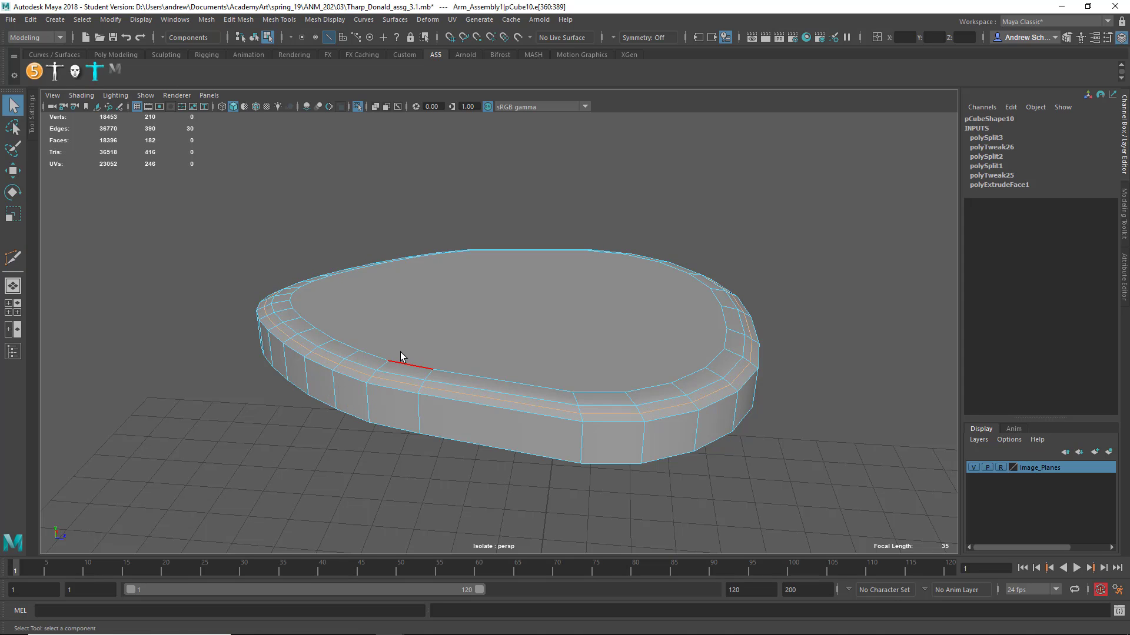
{"action": "key", "text": "w"}
{"action": "left_click_drag", "start_coordinate": [397, 373], "coordinate": [432, 319], "text": "alt"}
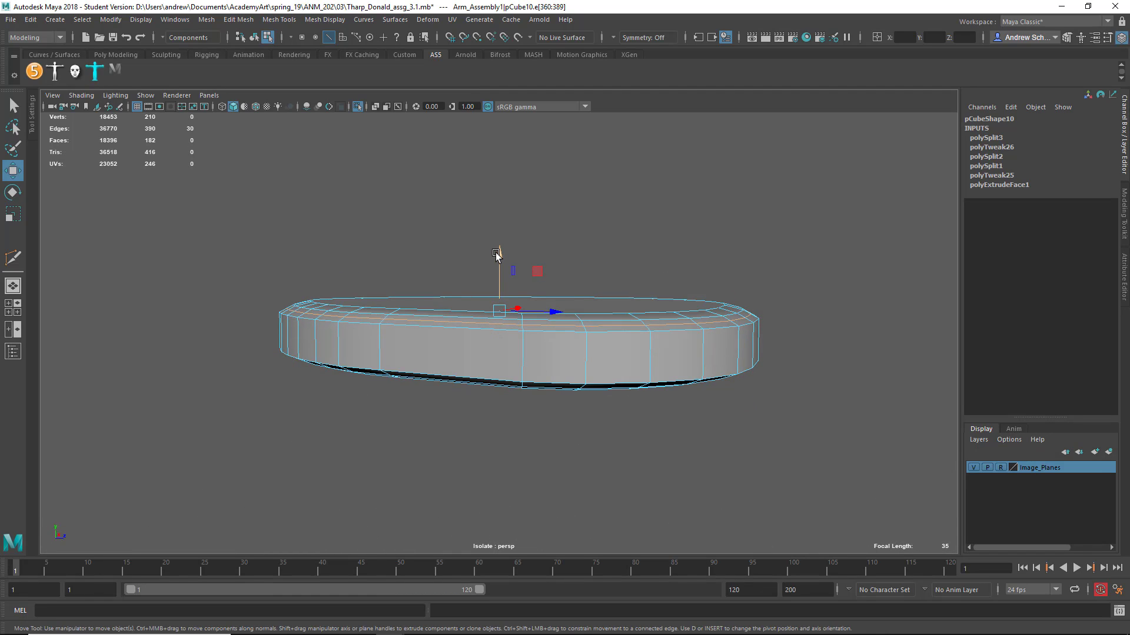
{"action": "left_click_drag", "start_coordinate": [496, 254], "coordinate": [496, 254]}
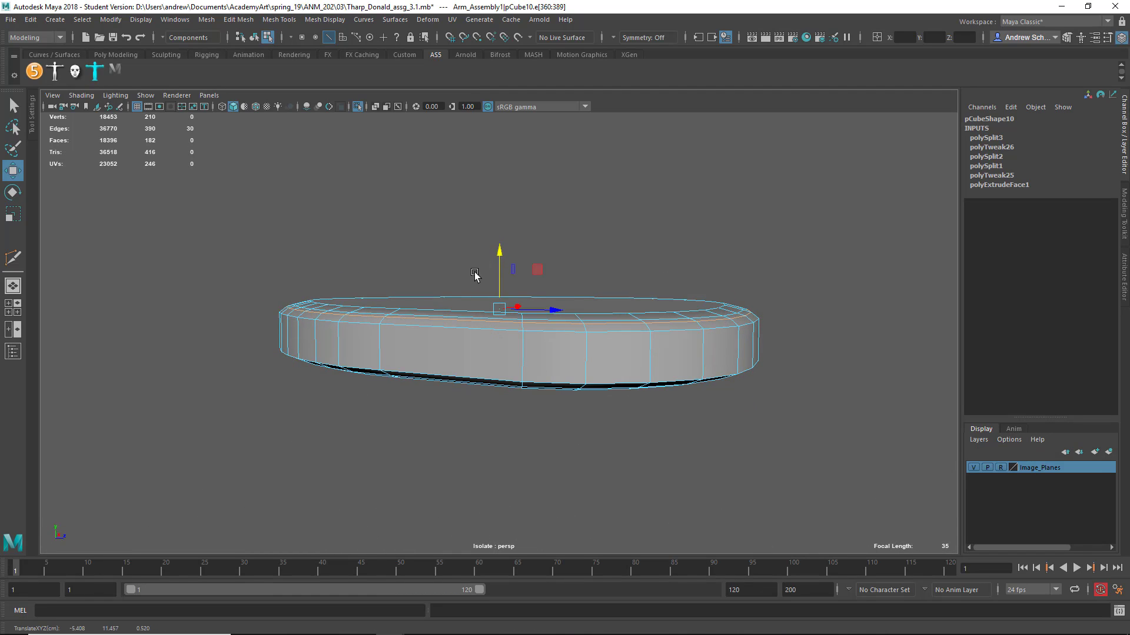
Convert the selected loop to vertices and move them slightly along their normals, using the Move tool's Normal axis orientation
{"action": "key", "text": "r"}
{"action": "left_click_drag", "start_coordinate": [460, 328], "coordinate": [318, 272], "text": "alt"}
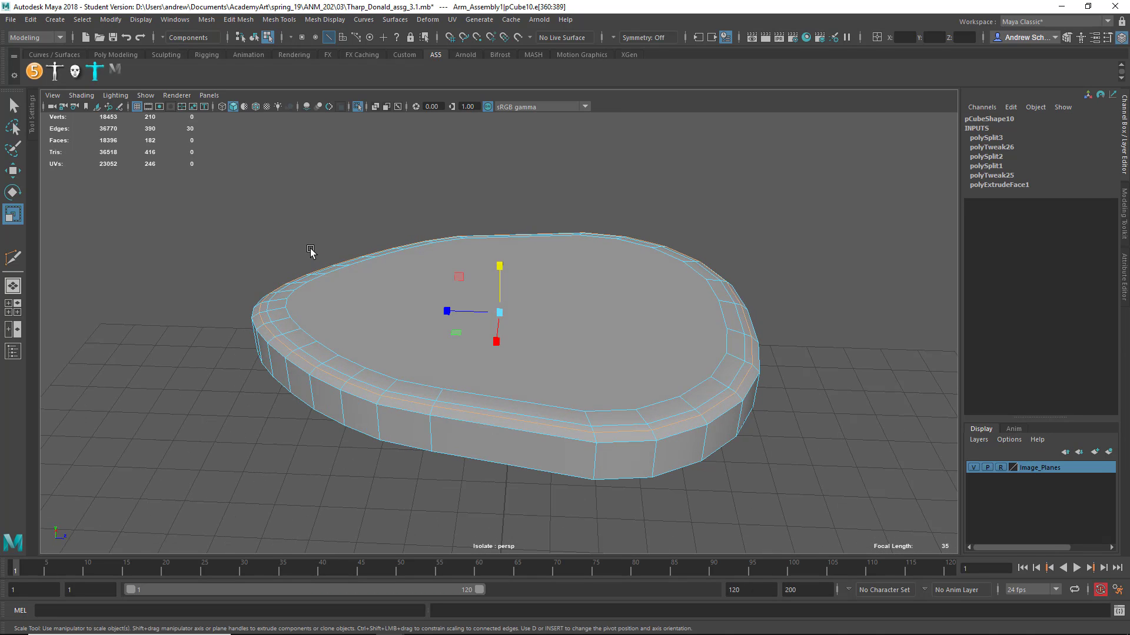
{"action": "key", "text": "ctrl+F9"}
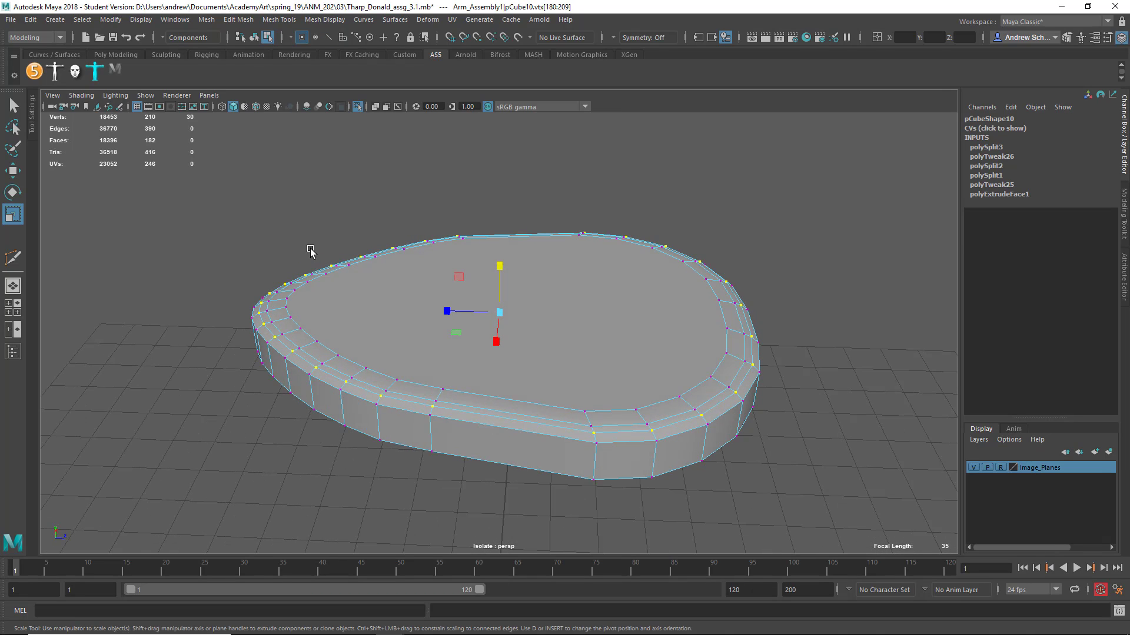
{"action": "mouse_move", "coordinate": [311, 252]}
{"action": "left_mouse_down", "text": "alt"}
{"action": "mouse_move", "coordinate": [331, 197]}
{"action": "mouse_move", "coordinate": [300, 235]}
{"action": "left_mouse_up", "text": "alt"}
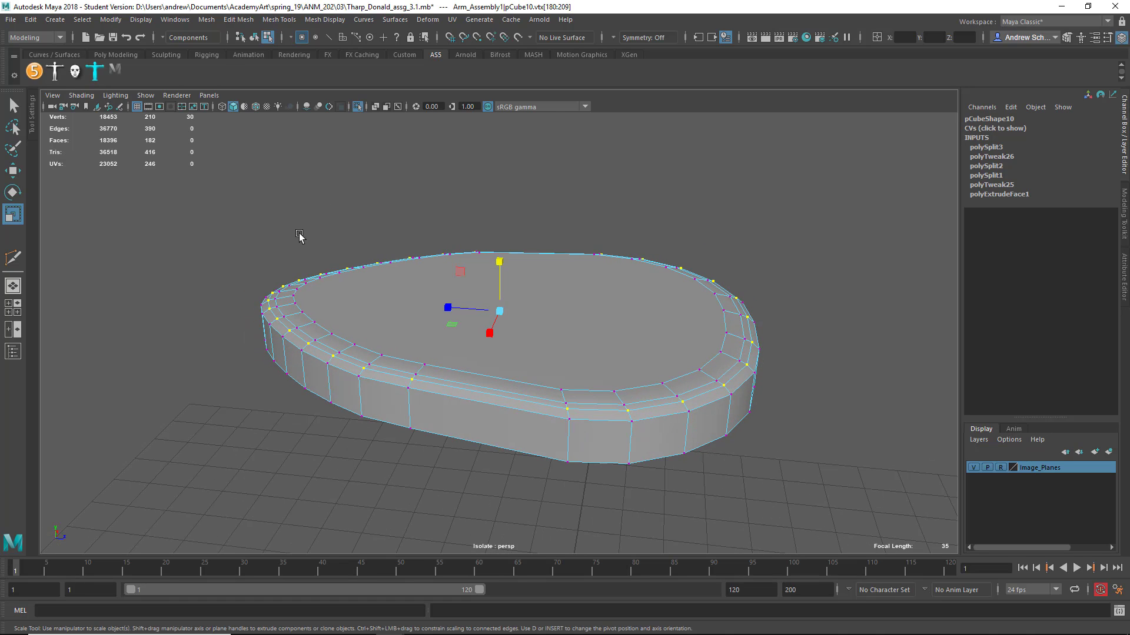
{"action": "key", "text": "w"}
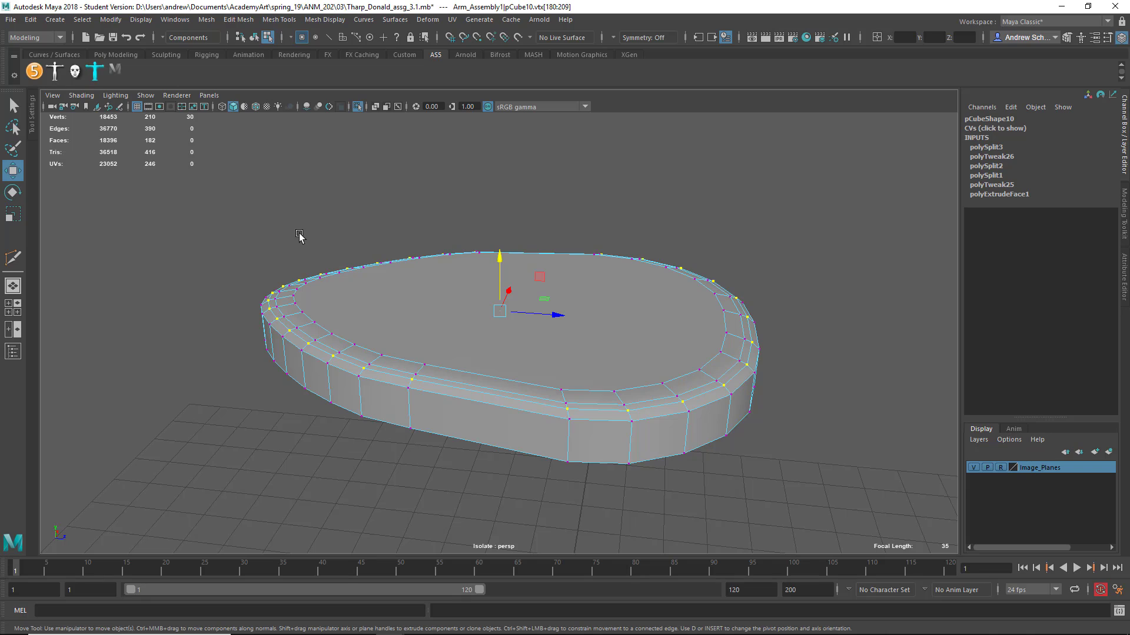
{"action": "left_click", "coordinate": [299, 236]}
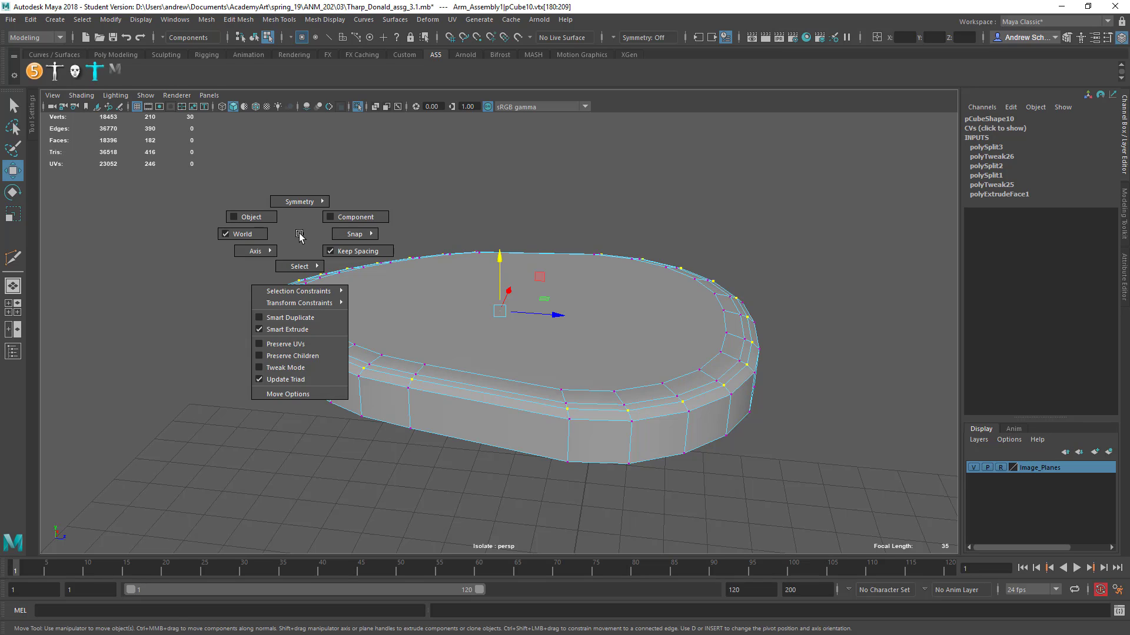
{"action": "left_click_drag", "start_coordinate": [291, 240], "coordinate": [241, 236]}
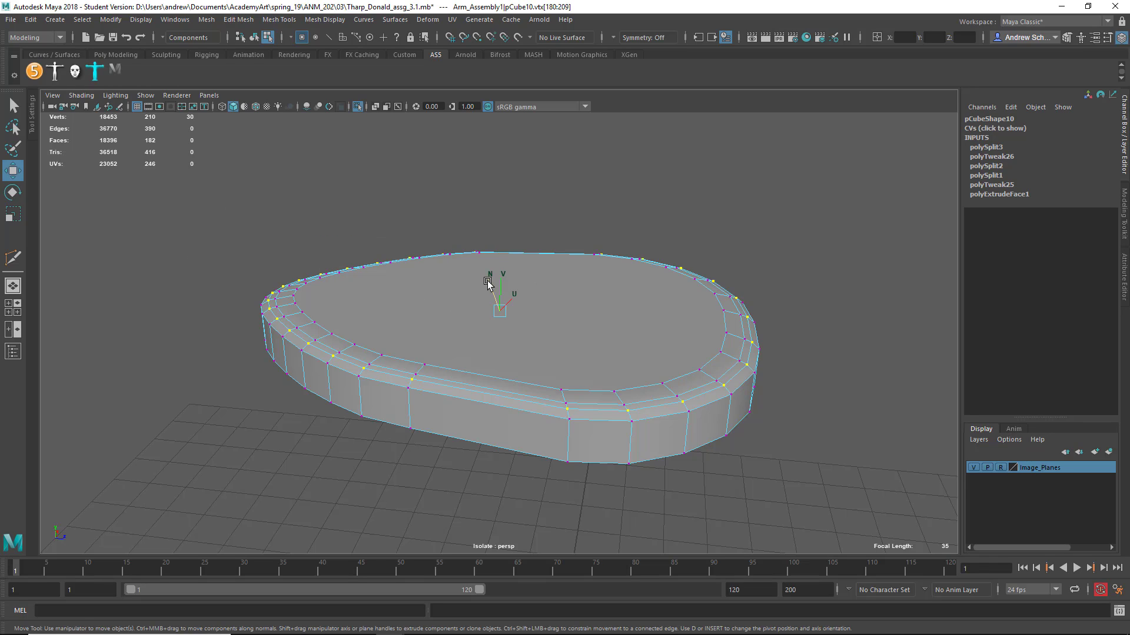
{"action": "left_click_drag", "start_coordinate": [487, 281], "coordinate": [488, 283]}
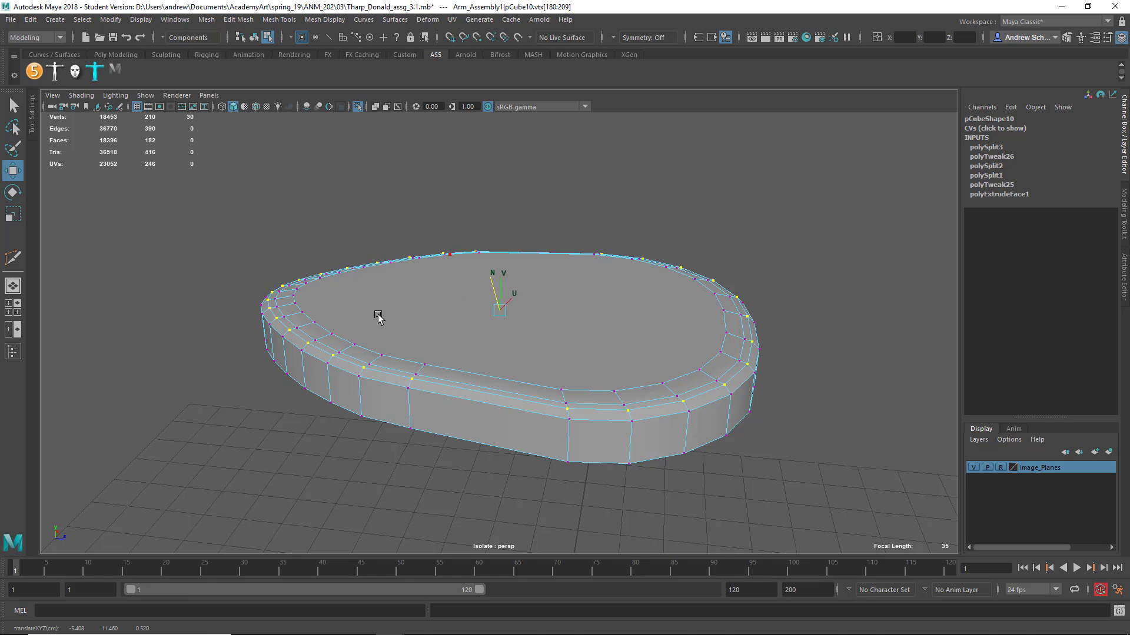
Move the vertices of the inner top bevel loop slightly along their normals and return the plate to object mode
{"action": "left_click_drag", "start_coordinate": [378, 318], "coordinate": [360, 347], "text": "alt"}
{"action": "left_click", "coordinate": [328, 315]}
{"action": "double_click", "coordinate": [356, 346]}
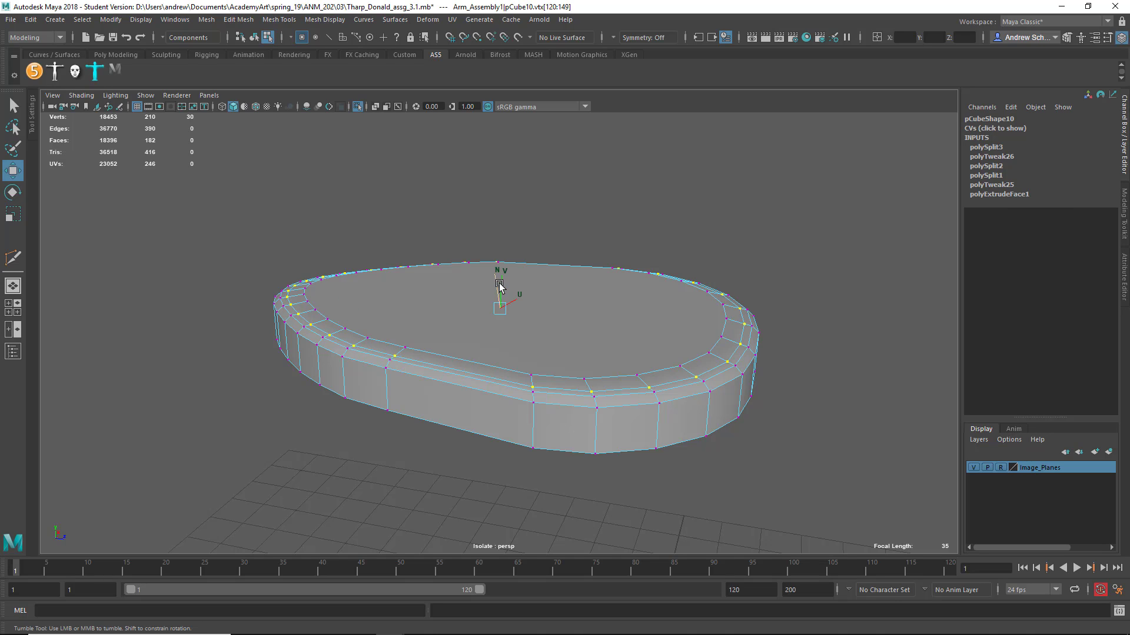
{"action": "left_click_drag", "start_coordinate": [499, 287], "coordinate": [394, 327]}
{"action": "right_click_drag", "start_coordinate": [395, 299], "coordinate": [458, 262]}
{"action": "left_click", "coordinate": [362, 203]}
{"action": "left_click_drag", "start_coordinate": [273, 280], "coordinate": [265, 254], "text": "alt"}
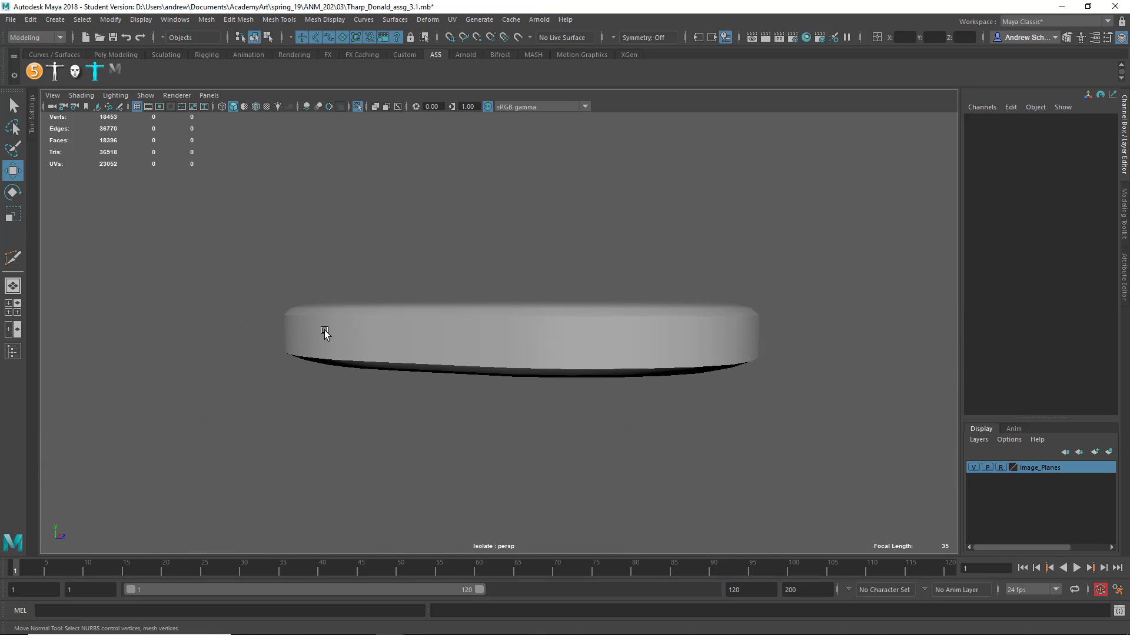
Apply Soften Edge to the outer edge loop around the plate's top rim and return to object mode
{"action": "left_click", "coordinate": [324, 330]}
{"action": "left_click_drag", "start_coordinate": [325, 328], "coordinate": [400, 325], "text": "alt"}
{"action": "right_click_drag", "start_coordinate": [394, 300], "coordinate": [394, 268]}
{"action": "left_click_drag", "start_coordinate": [334, 258], "coordinate": [328, 289], "text": "alt"}
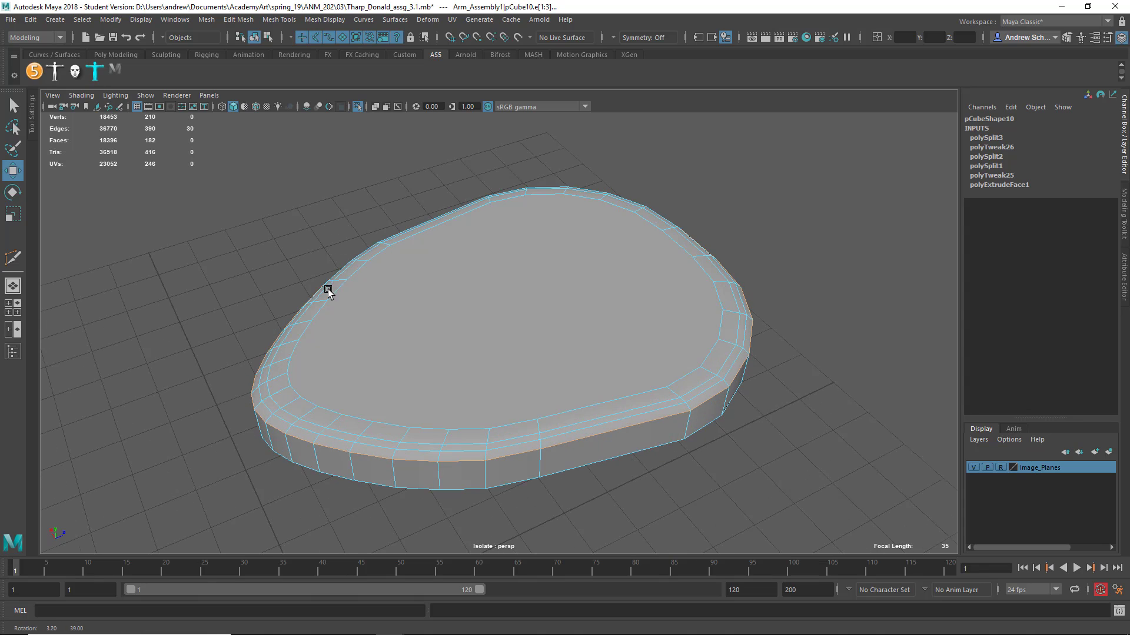
{"action": "left_click", "coordinate": [327, 20]}
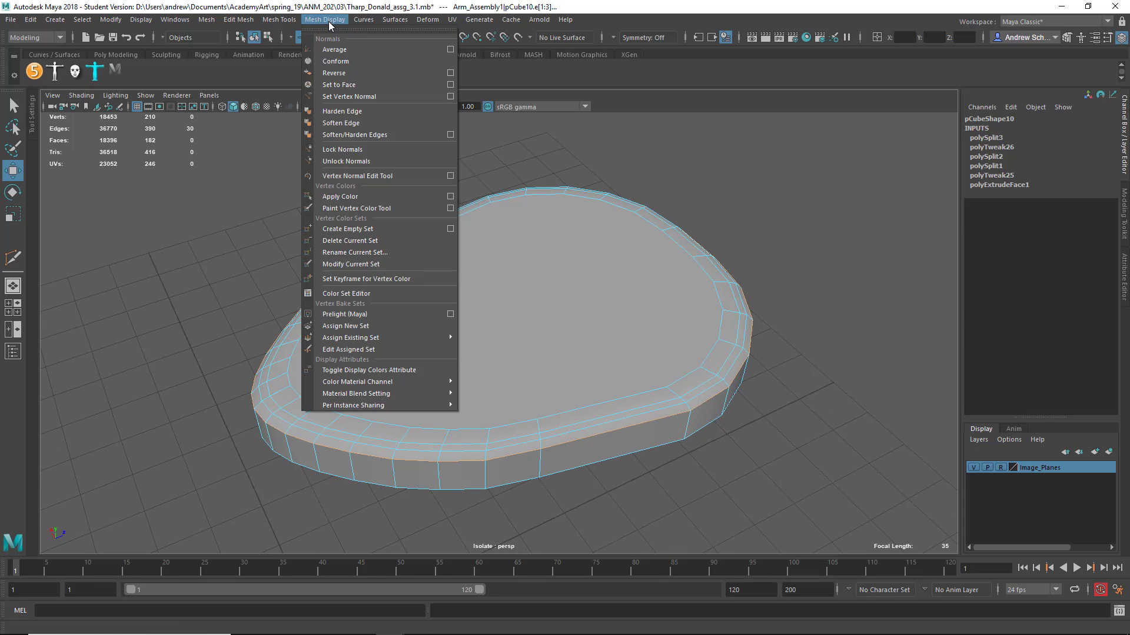
{"action": "left_click", "coordinate": [342, 123]}
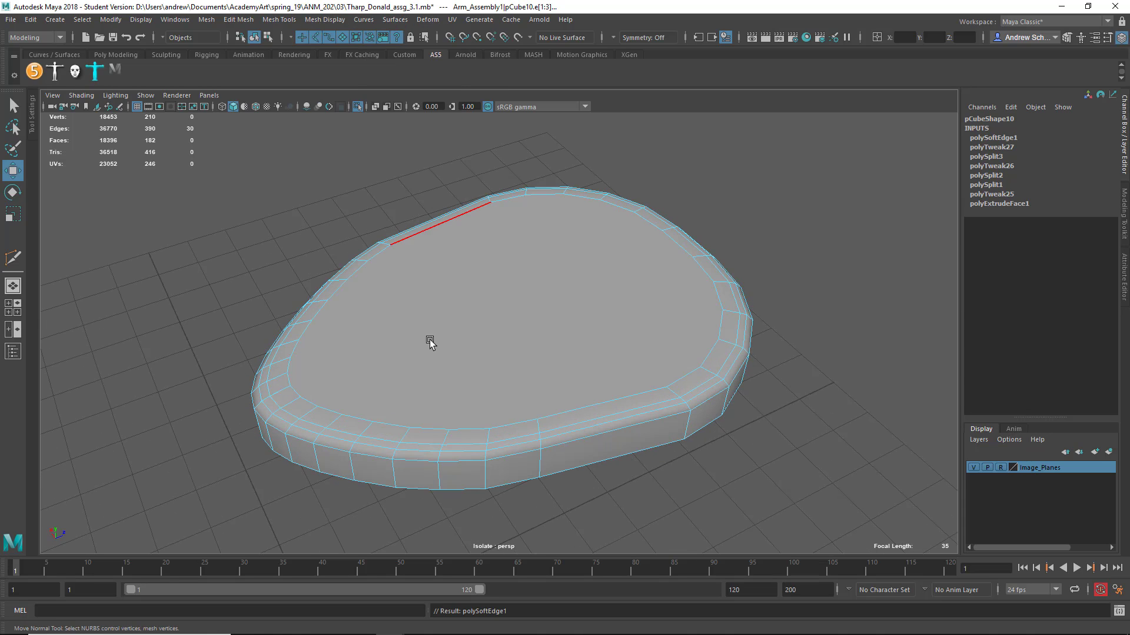
{"action": "right_click_drag", "start_coordinate": [381, 431], "coordinate": [413, 273]}
{"action": "left_click", "coordinate": [383, 217]}
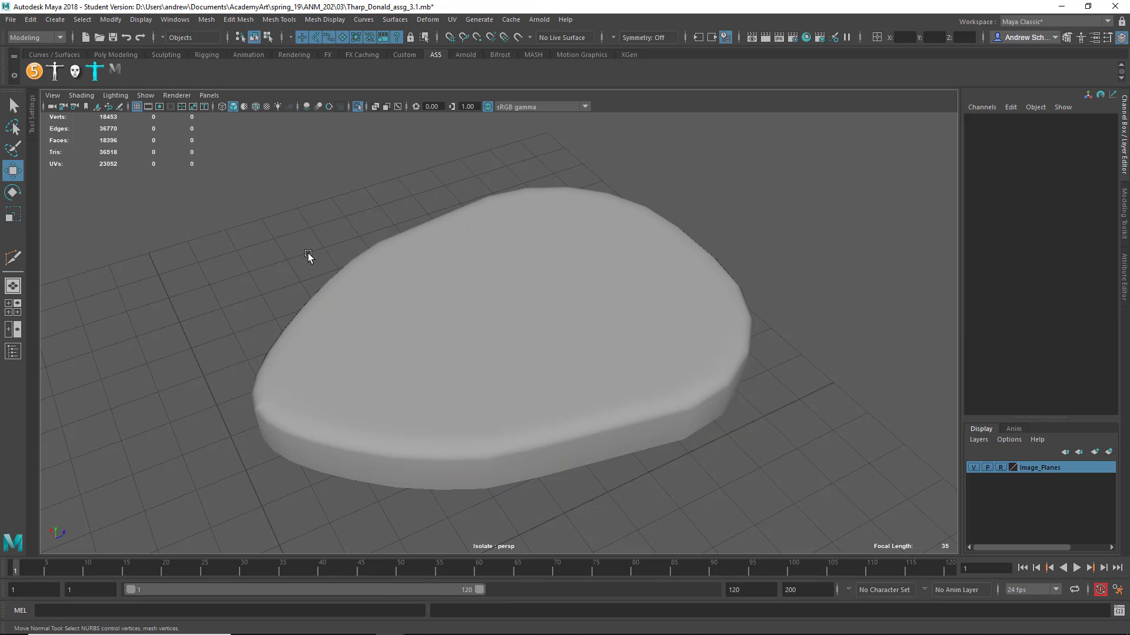
{"action": "left_click_drag", "start_coordinate": [292, 253], "coordinate": [552, 209], "text": "alt"}
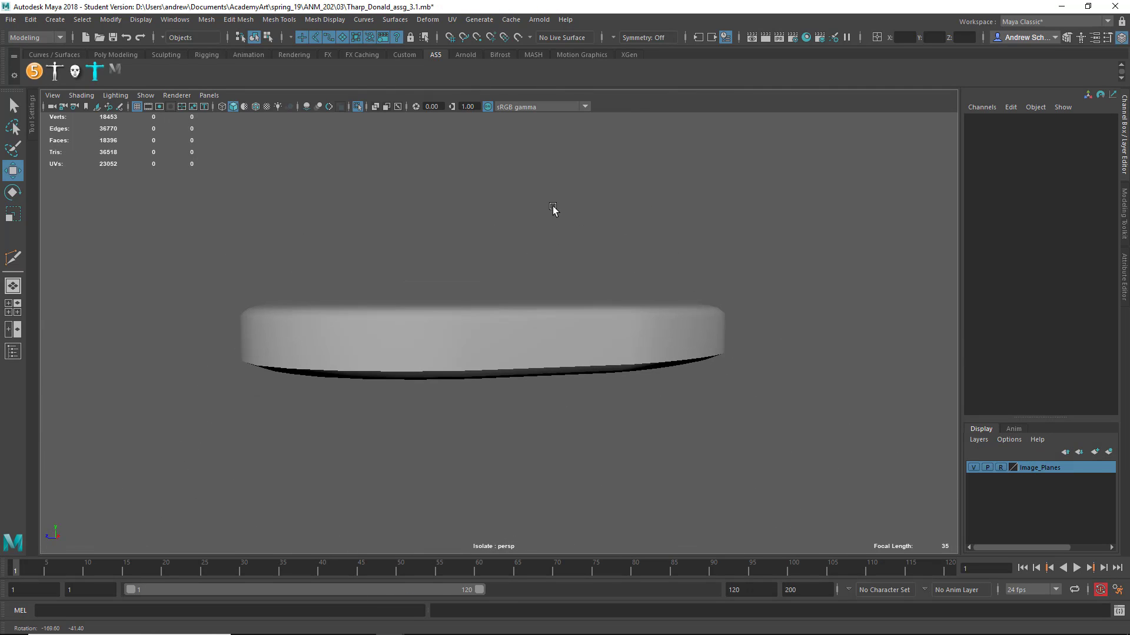
Select a vertical edge line on the plate's rounded side wall and reset the Move tool to World axis orientation
{"action": "left_click", "coordinate": [513, 353]}
{"action": "mouse_move", "coordinate": [514, 353]}
{"action": "left_mouse_down", "text": "alt"}
{"action": "mouse_move", "coordinate": [361, 351]}
{"action": "mouse_move", "coordinate": [522, 353]}
{"action": "left_mouse_up", "text": "alt"}
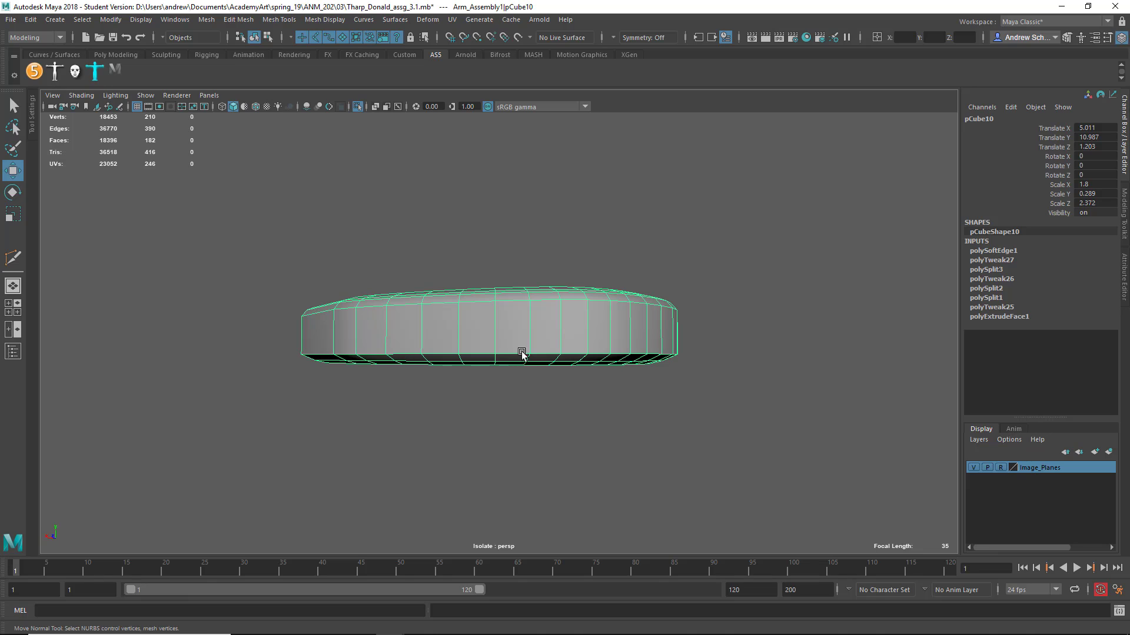
{"action": "right_click_drag", "start_coordinate": [590, 320], "coordinate": [588, 312]}
{"action": "left_click_drag", "start_coordinate": [588, 313], "coordinate": [592, 351], "text": "alt"}
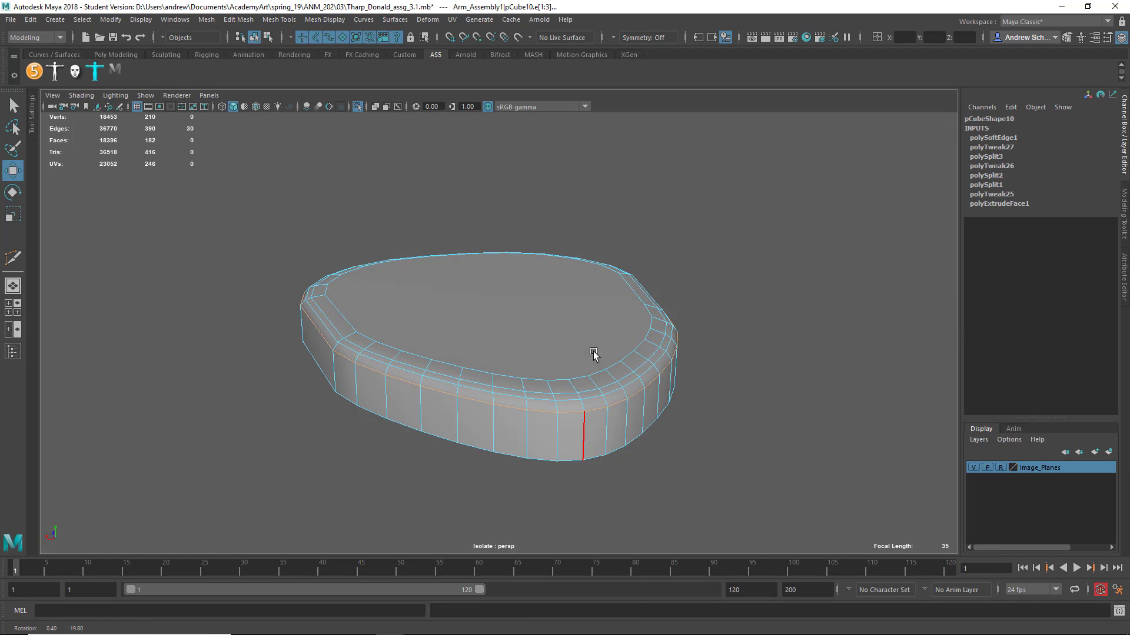
{"action": "double_click", "coordinate": [587, 418]}
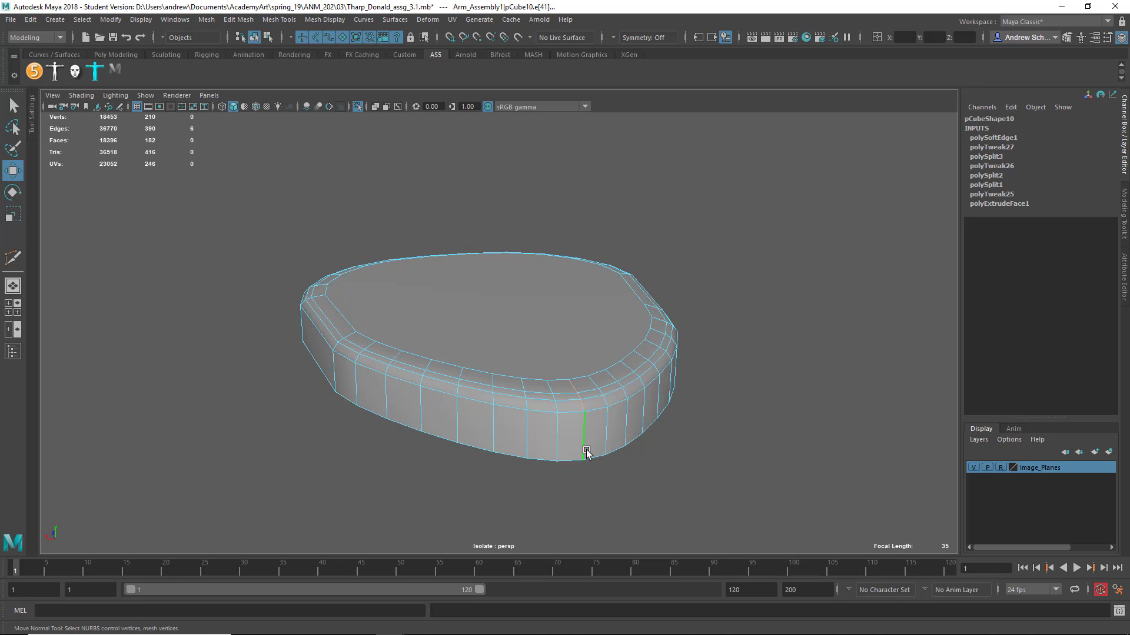
{"action": "left_click", "coordinate": [501, 327]}
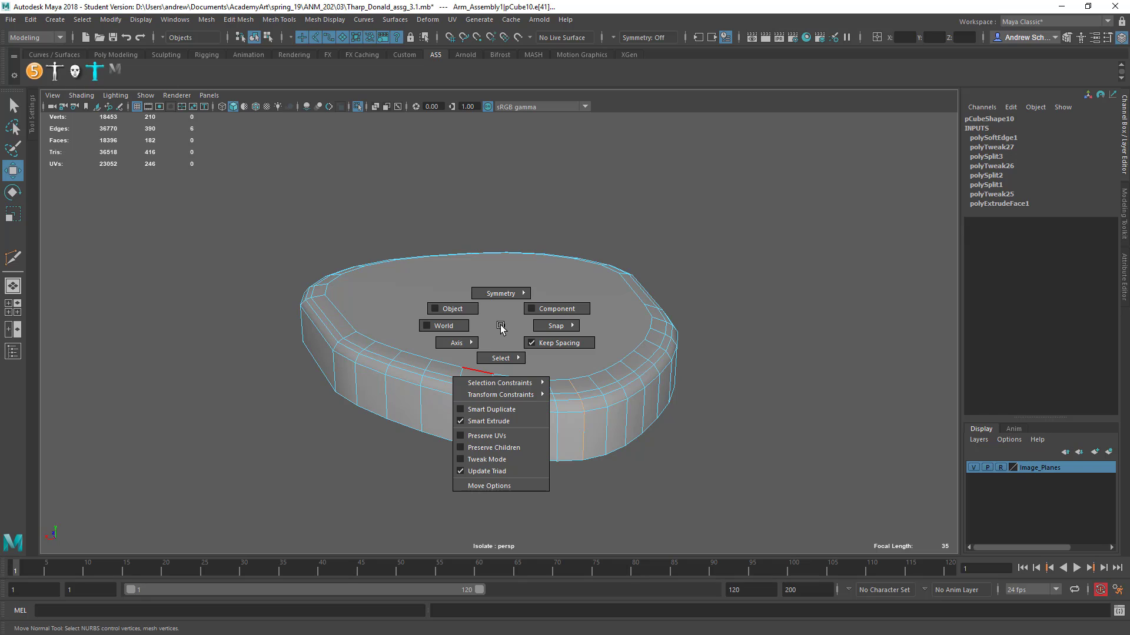
{"action": "left_click", "coordinate": [468, 342]}
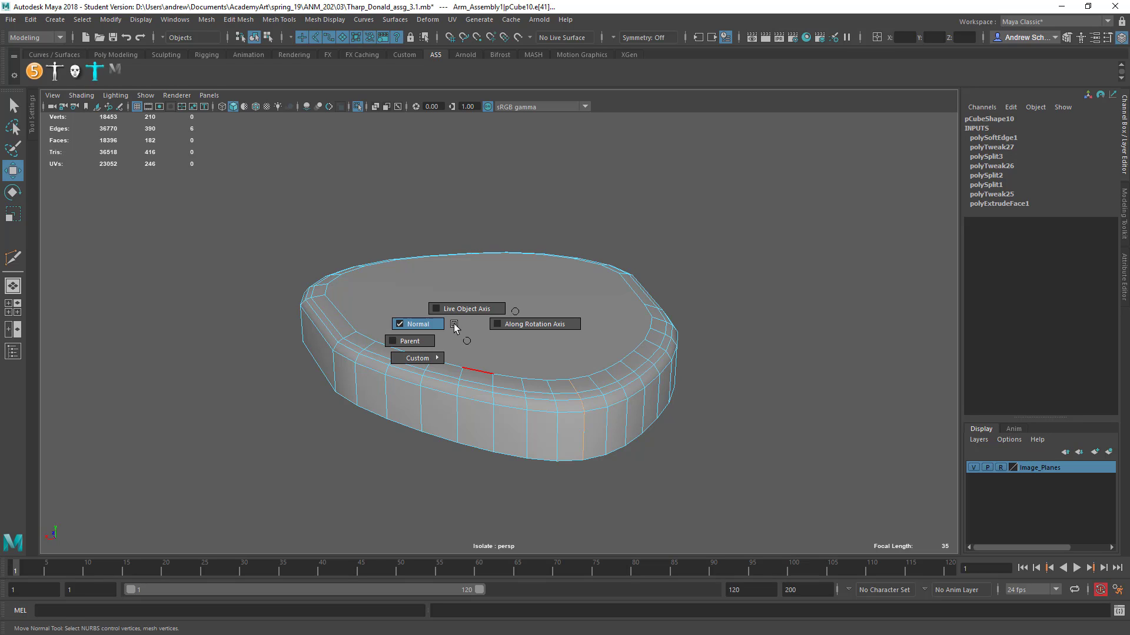
{"action": "left_click", "coordinate": [454, 323]}
{"action": "double_click", "coordinate": [12, 171]}
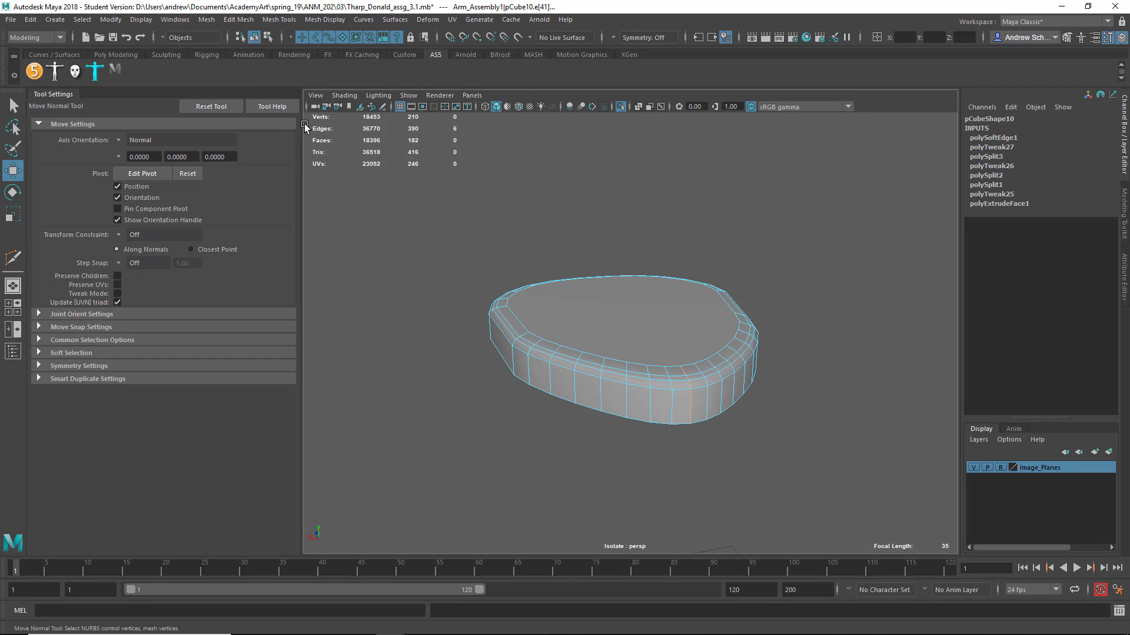
{"action": "left_click", "coordinate": [217, 106]}
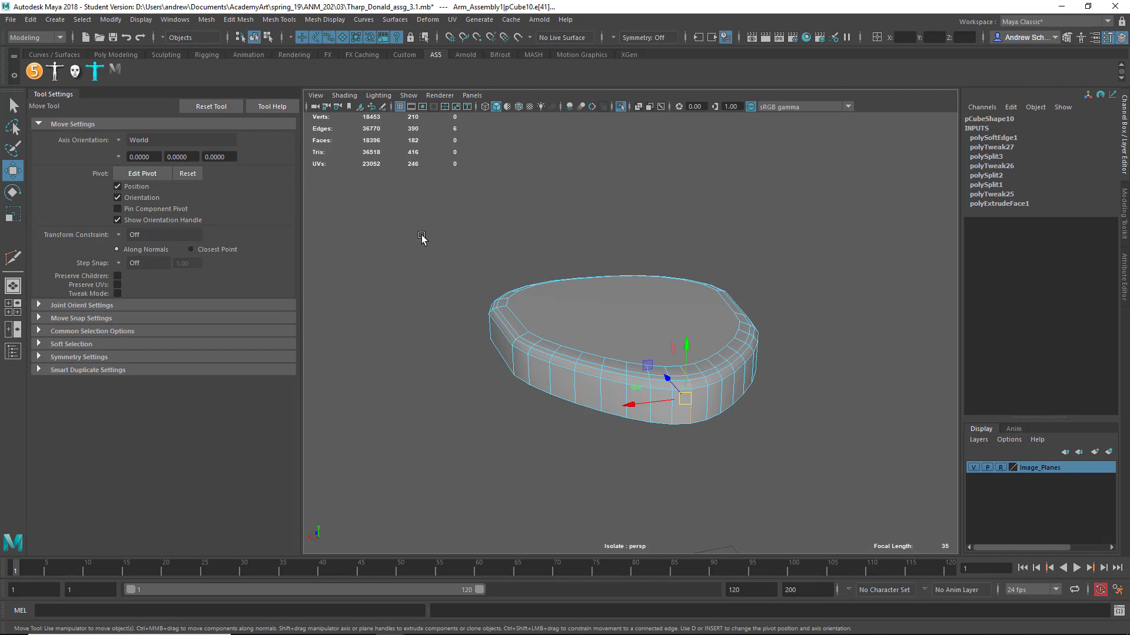
{"action": "left_click", "coordinate": [69, 98]}
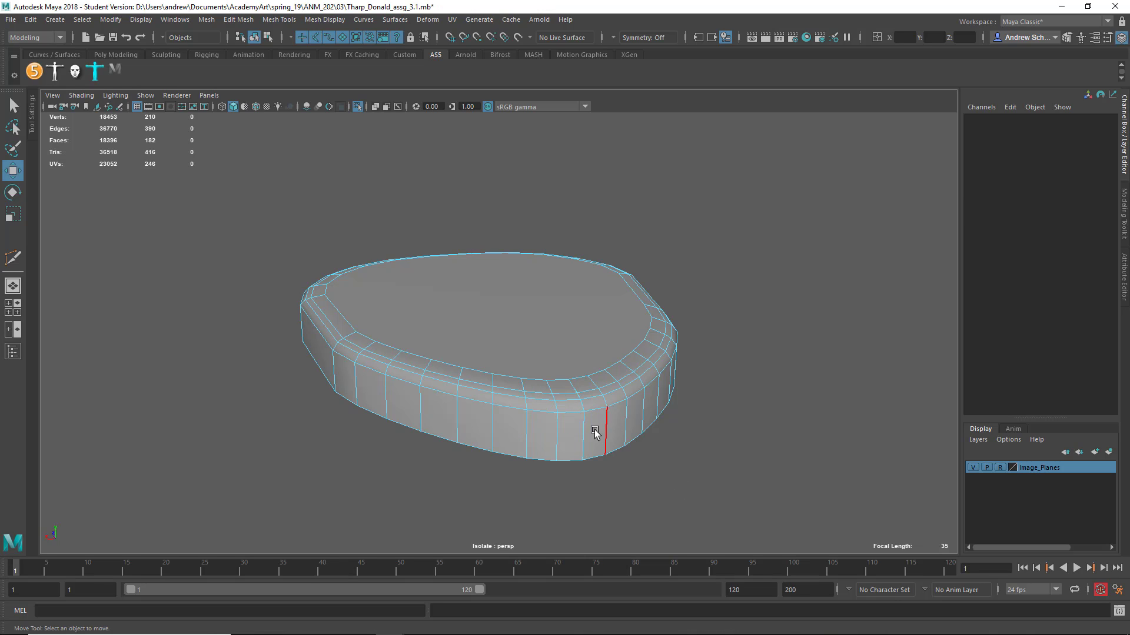
Shift the vertical side-wall edge line at the plate's rounded end slightly sideways along the wall, undoing the first attempt
{"action": "left_click_drag", "start_coordinate": [572, 421], "coordinate": [544, 435]}
{"action": "key", "text": "ctrl+z"}
{"action": "key", "text": "ctrl+z"}
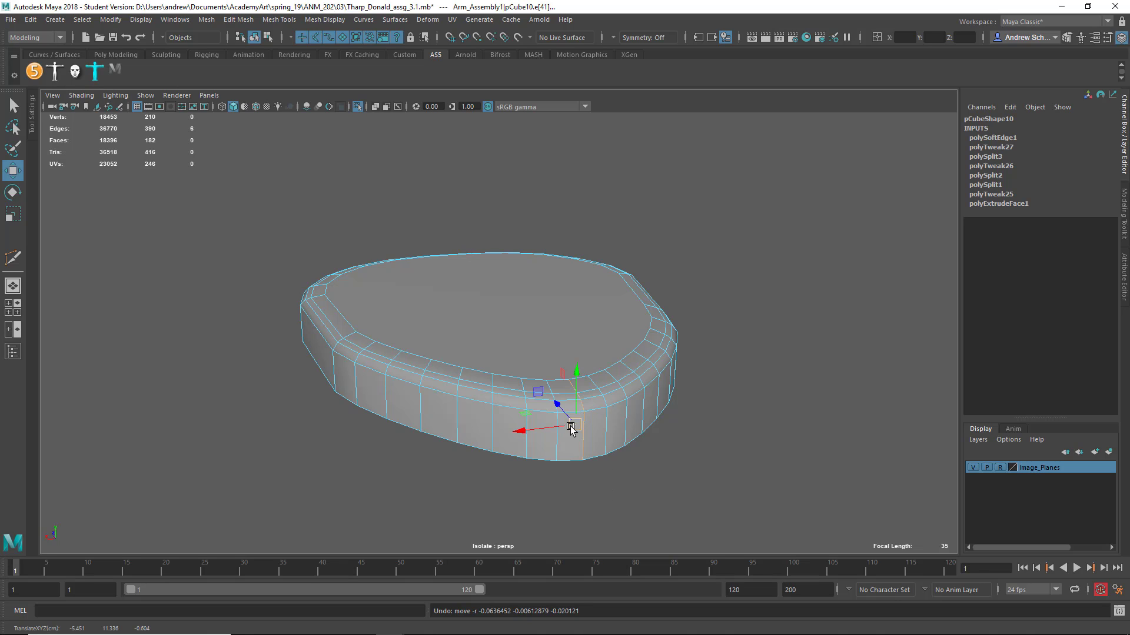
{"action": "left_click_drag", "start_coordinate": [566, 433], "coordinate": [566, 430]}
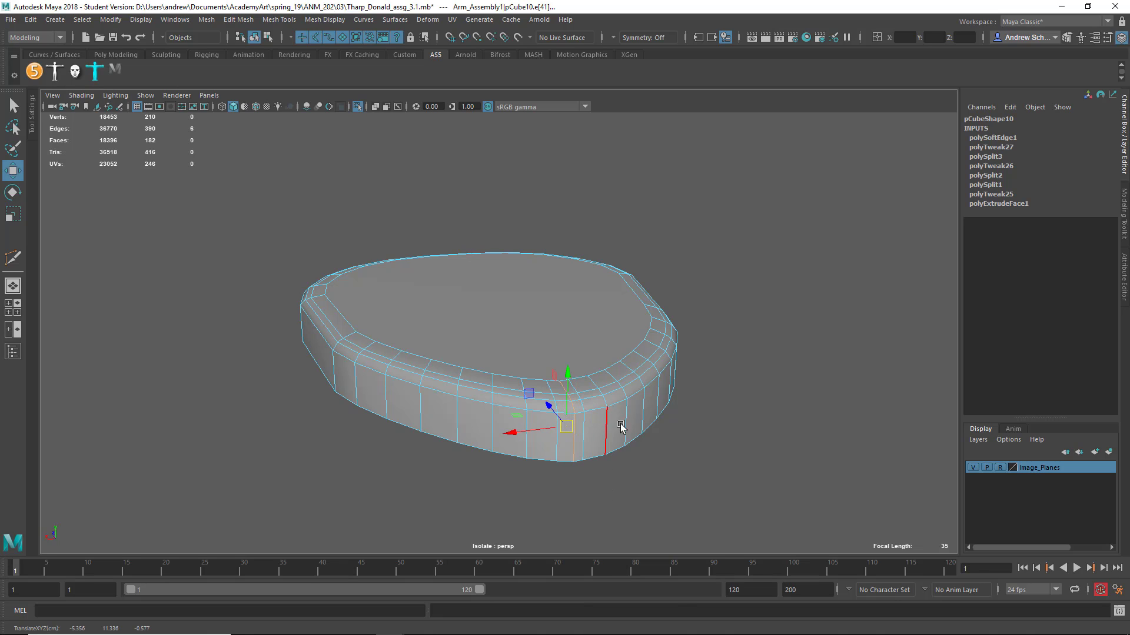
Delete the selected vertical edge line on the plate's rounded side wall and return the plate to object mode
{"action": "right_click_drag", "start_coordinate": [627, 406], "coordinate": [597, 421], "text": "shift"}
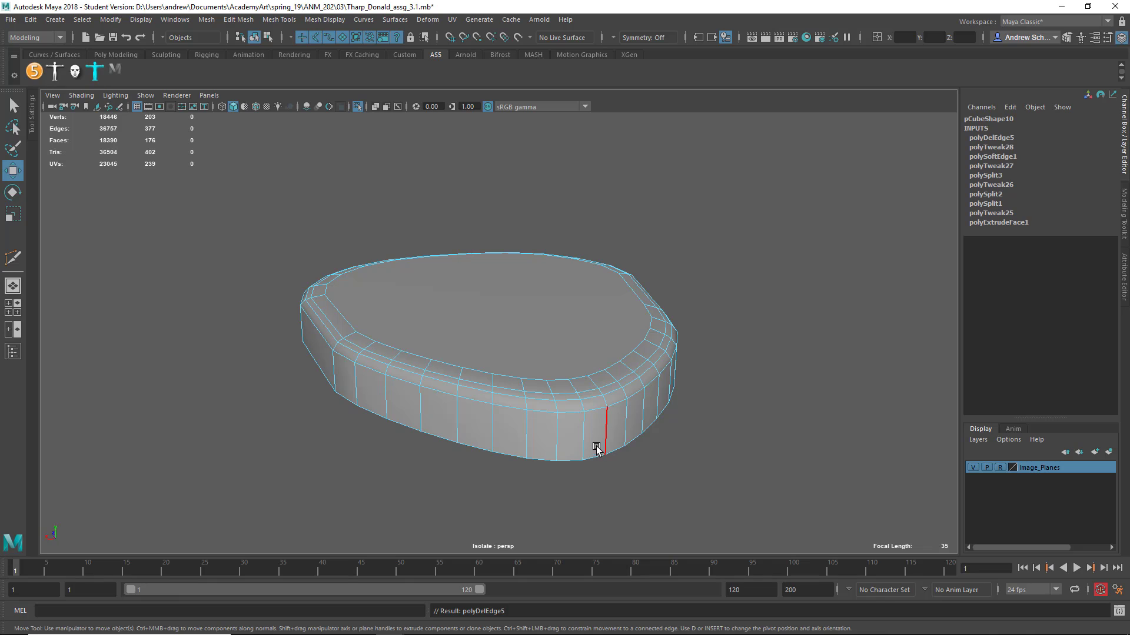
{"action": "left_click", "coordinate": [586, 436]}
{"action": "mouse_move", "coordinate": [576, 426]}
{"action": "left_mouse_down"}
{"action": "mouse_move", "coordinate": [580, 435]}
{"action": "mouse_move", "coordinate": [570, 429]}
{"action": "left_mouse_up"}
{"action": "key", "text": "ctrl+z"}
{"action": "left_click_drag", "start_coordinate": [640, 464], "coordinate": [681, 456], "text": "alt"}
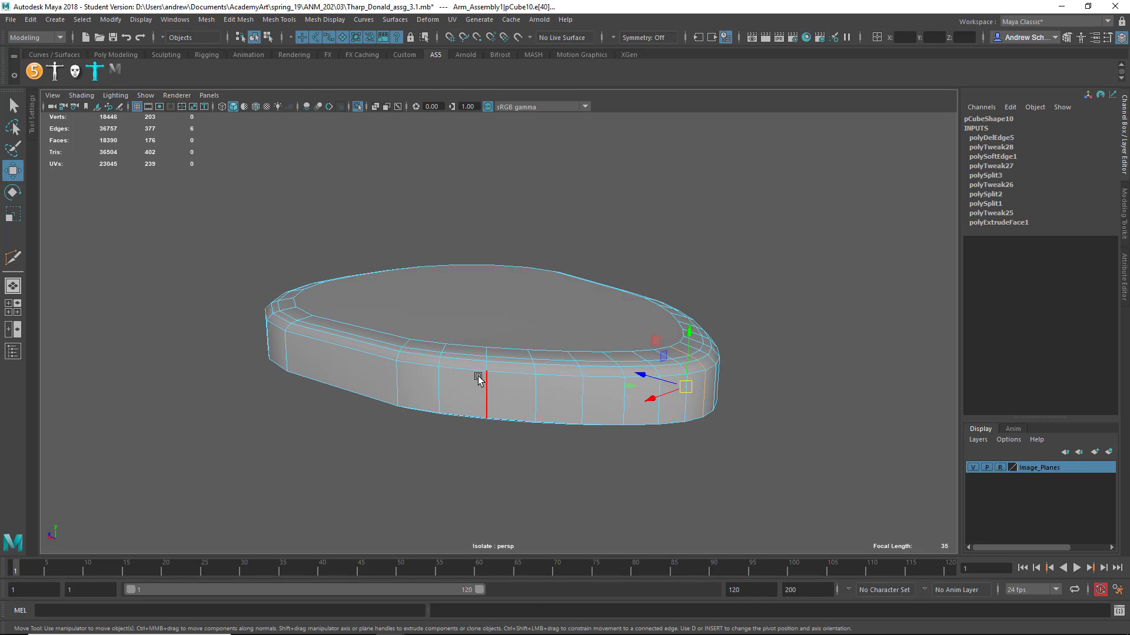
{"action": "right_click_drag", "start_coordinate": [482, 299], "coordinate": [533, 285]}
{"action": "left_click", "coordinate": [346, 248]}
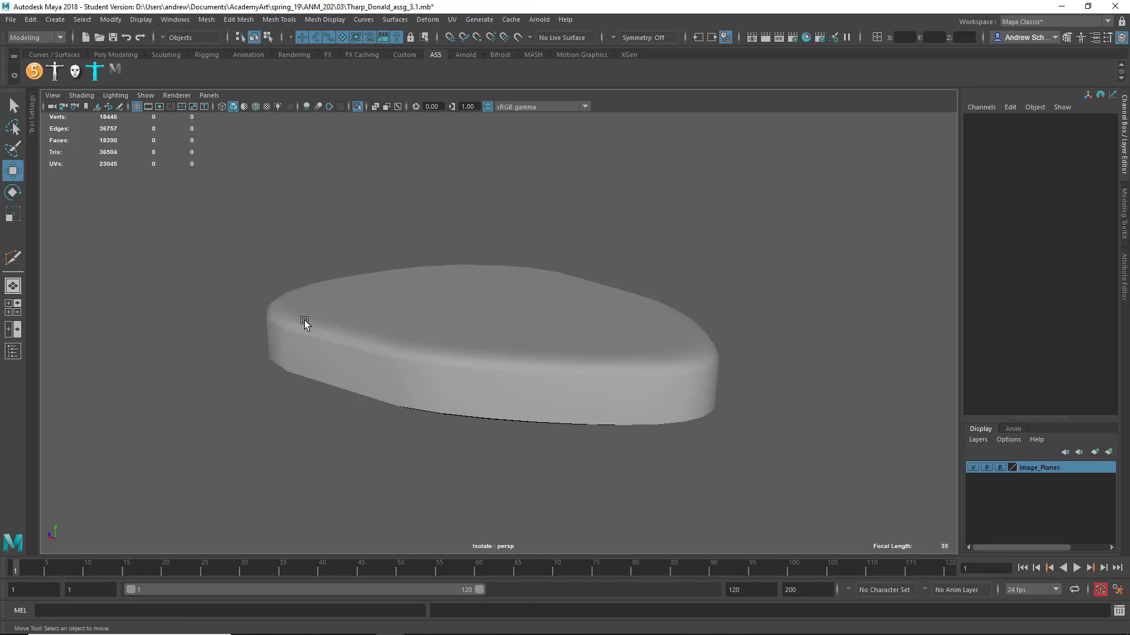
{"action": "left_click_drag", "start_coordinate": [363, 385], "coordinate": [339, 388], "text": "alt"}
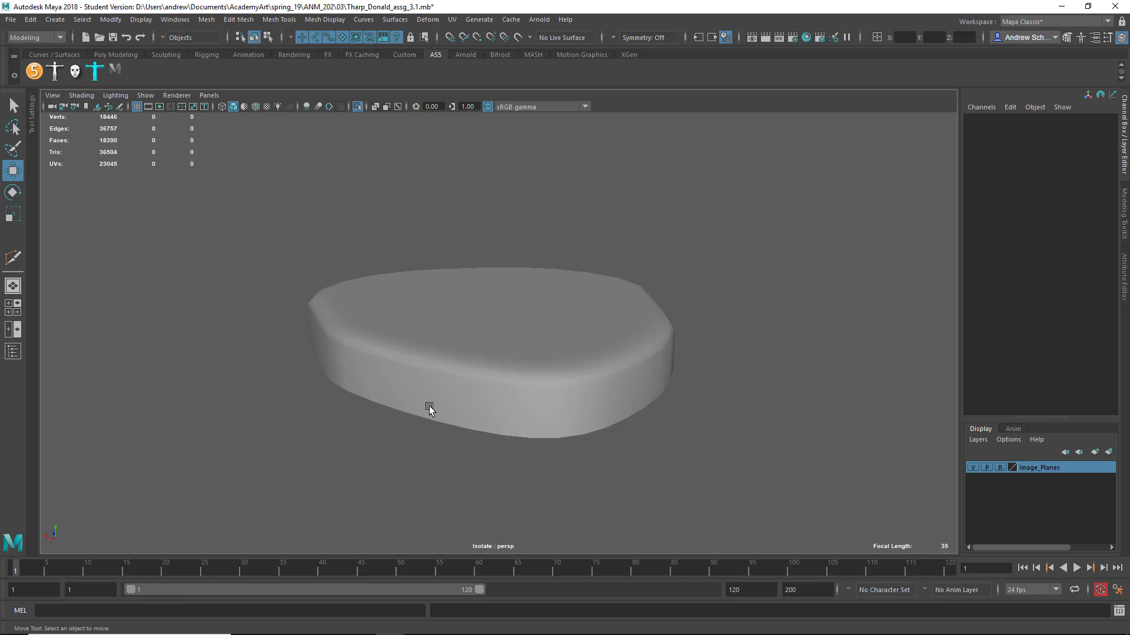
Apply Soften Edge to the outer edge loop around the plate's bottom rim and return to object mode
{"action": "left_click_drag", "start_coordinate": [429, 407], "coordinate": [433, 368], "text": "alt"}
{"action": "right_click_drag", "start_coordinate": [396, 300], "coordinate": [397, 262]}
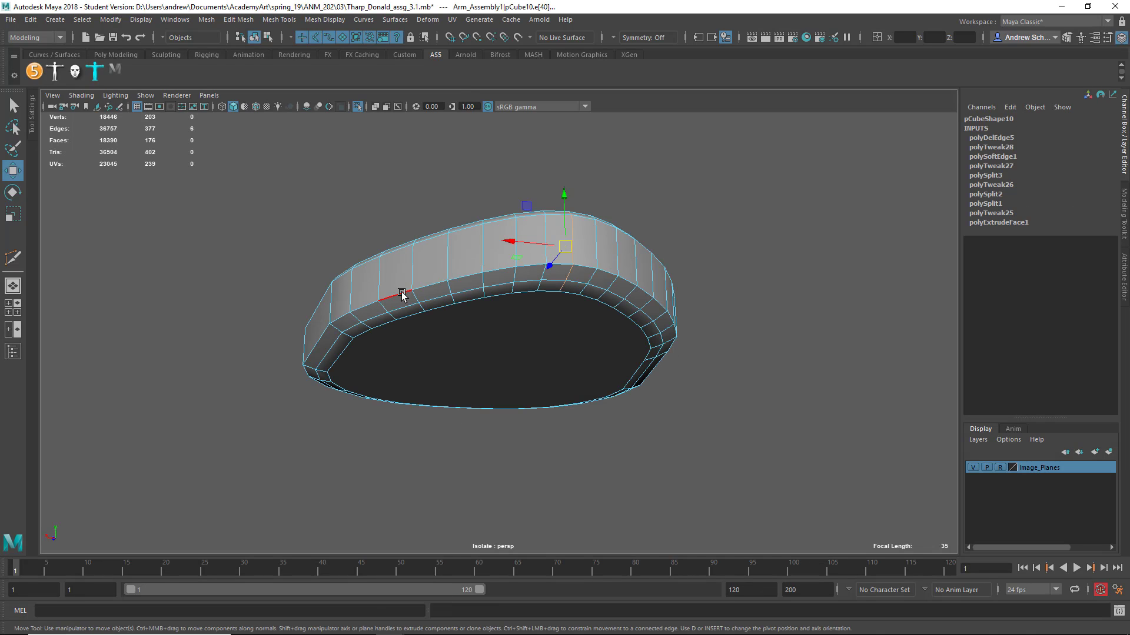
{"action": "double_click", "coordinate": [401, 293]}
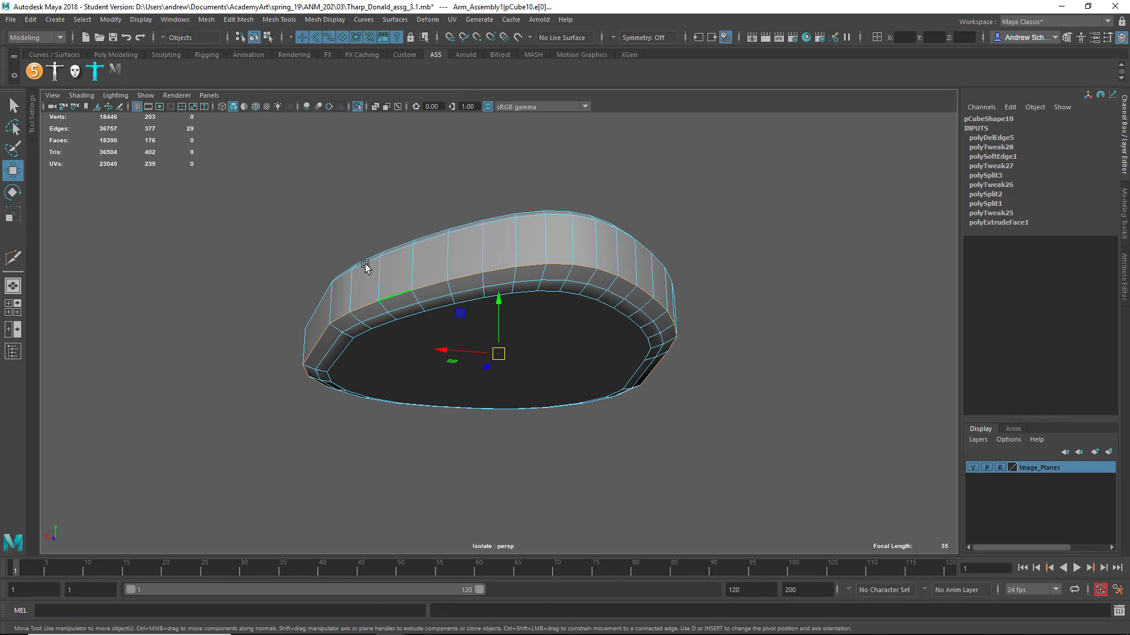
{"action": "left_click", "coordinate": [313, 20]}
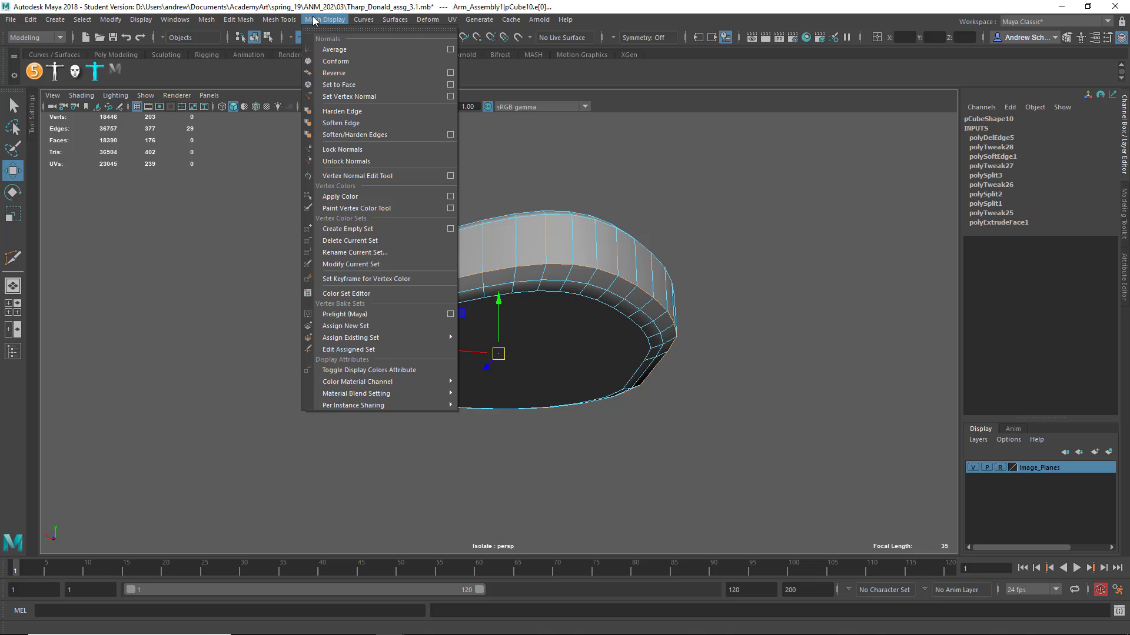
{"action": "left_click", "coordinate": [359, 123]}
{"action": "right_click", "coordinate": [459, 275]}
{"action": "right_click_drag", "start_coordinate": [460, 275], "coordinate": [517, 257]}
{"action": "left_click", "coordinate": [455, 213]}
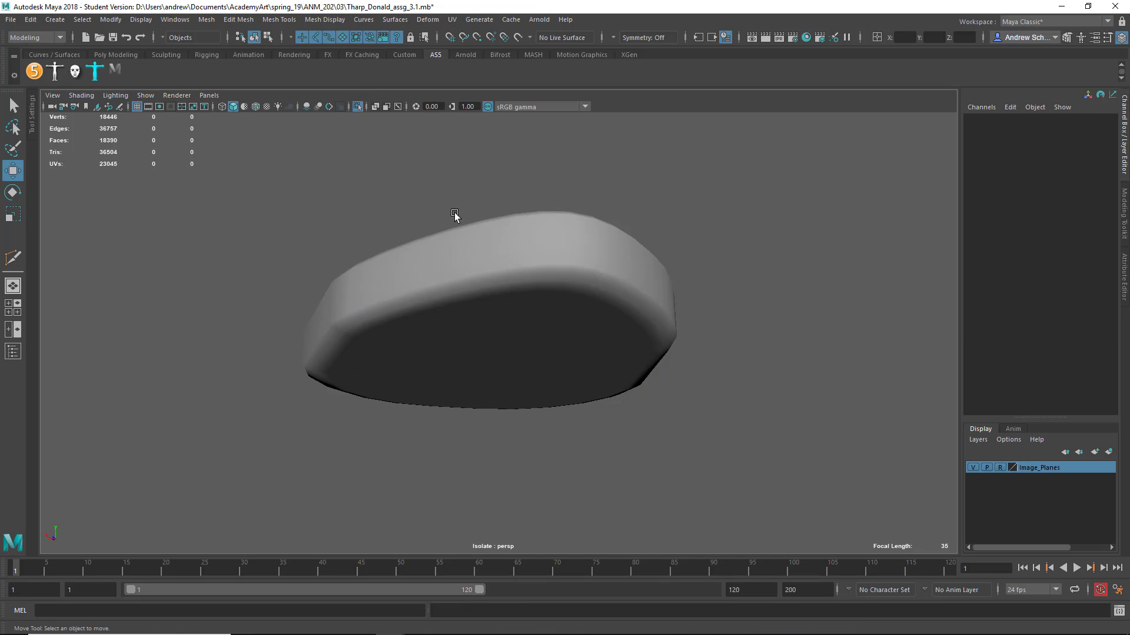
Exit the isolated view and check the softened armrest plate and the seat mount on the complete chair
{"action": "left_click_drag", "start_coordinate": [456, 193], "coordinate": [482, 306], "text": "alt"}
{"action": "left_click", "coordinate": [357, 107]}
{"action": "left_click_drag", "start_coordinate": [510, 371], "coordinate": [469, 353], "text": "alt"}
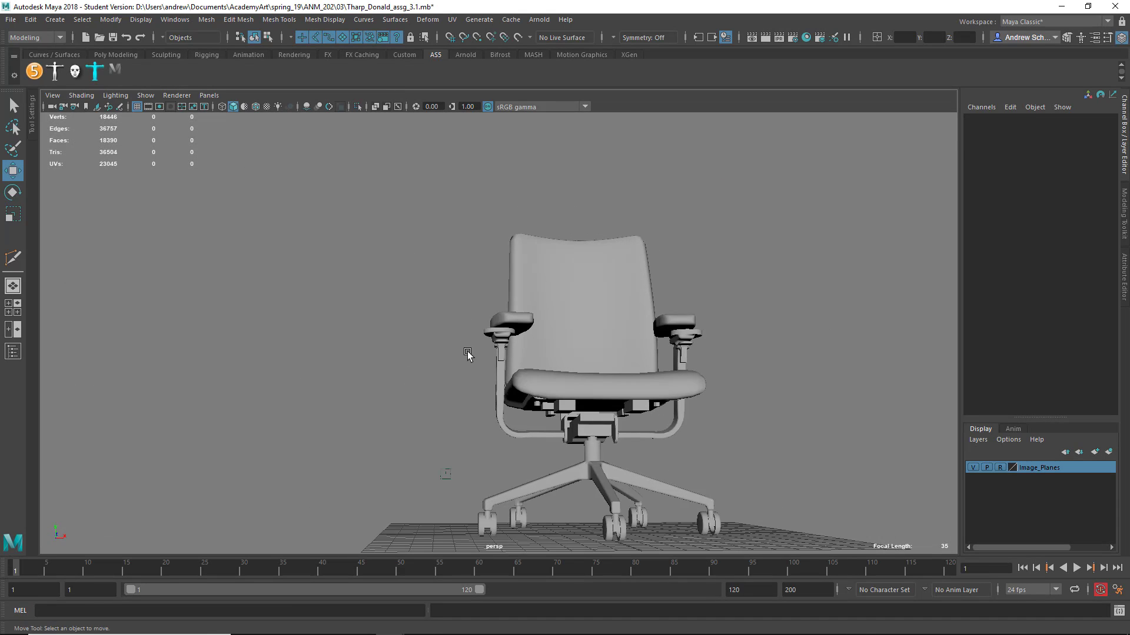
{"action": "right_click_drag", "start_coordinate": [469, 353], "coordinate": [866, 361], "text": "alt"}
{"action": "left_click", "coordinate": [503, 316]}
{"action": "left_click_drag", "start_coordinate": [465, 348], "coordinate": [560, 365], "text": "alt"}
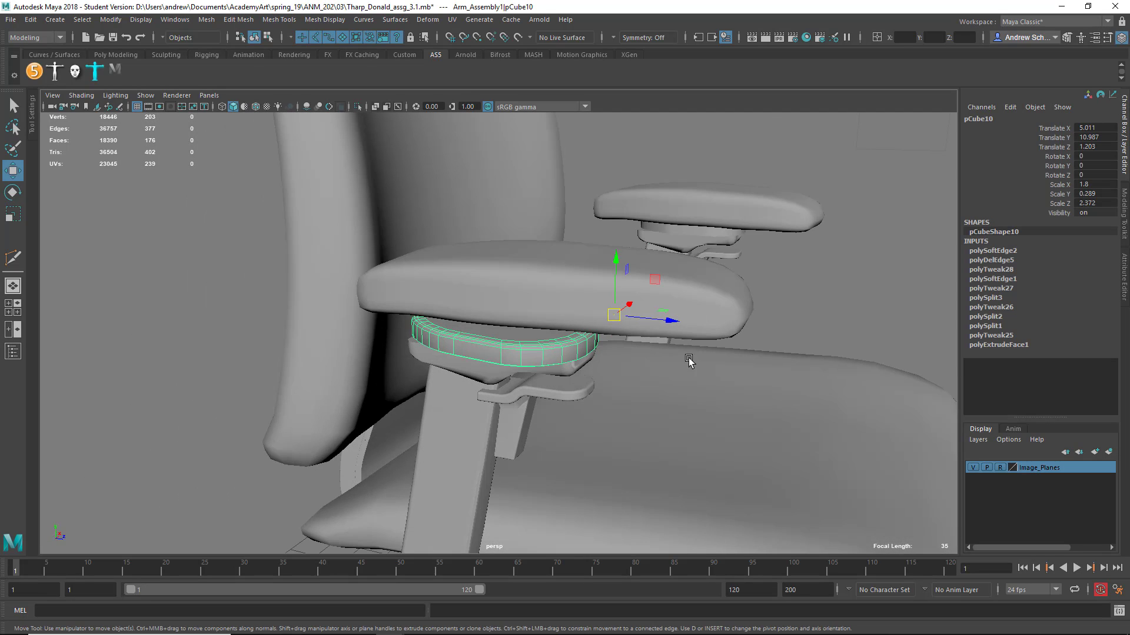
{"action": "right_click_drag", "start_coordinate": [689, 361], "coordinate": [403, 398], "text": "alt"}
{"action": "left_click", "coordinate": [426, 399]}
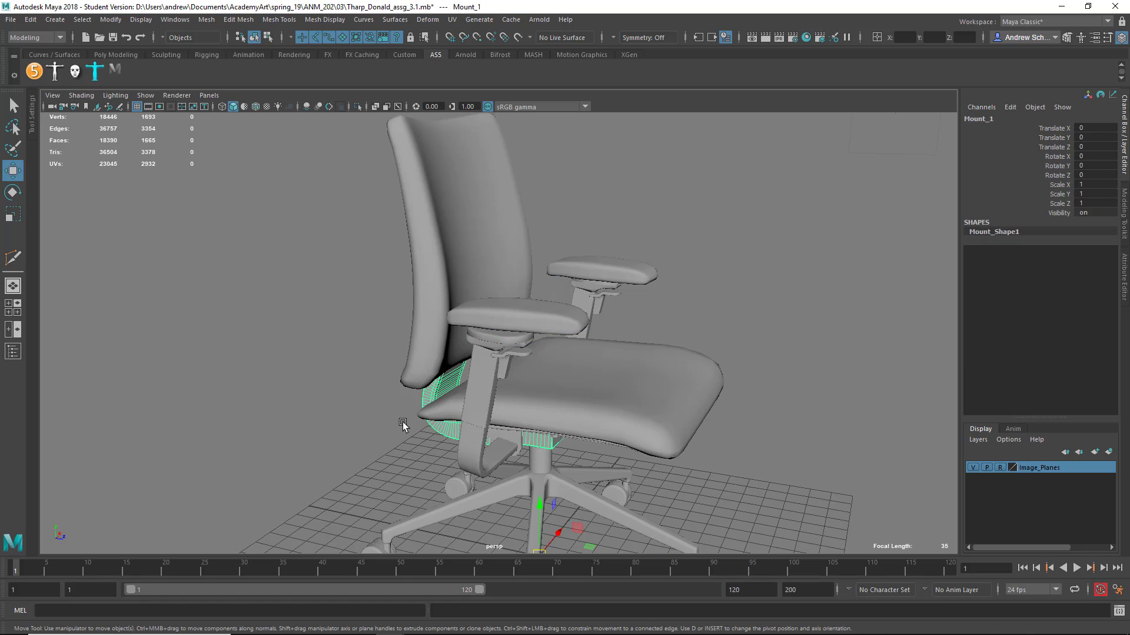
{"action": "key", "text": "f"}
{"action": "left_click_drag", "start_coordinate": [389, 446], "coordinate": [439, 431], "text": "alt"}
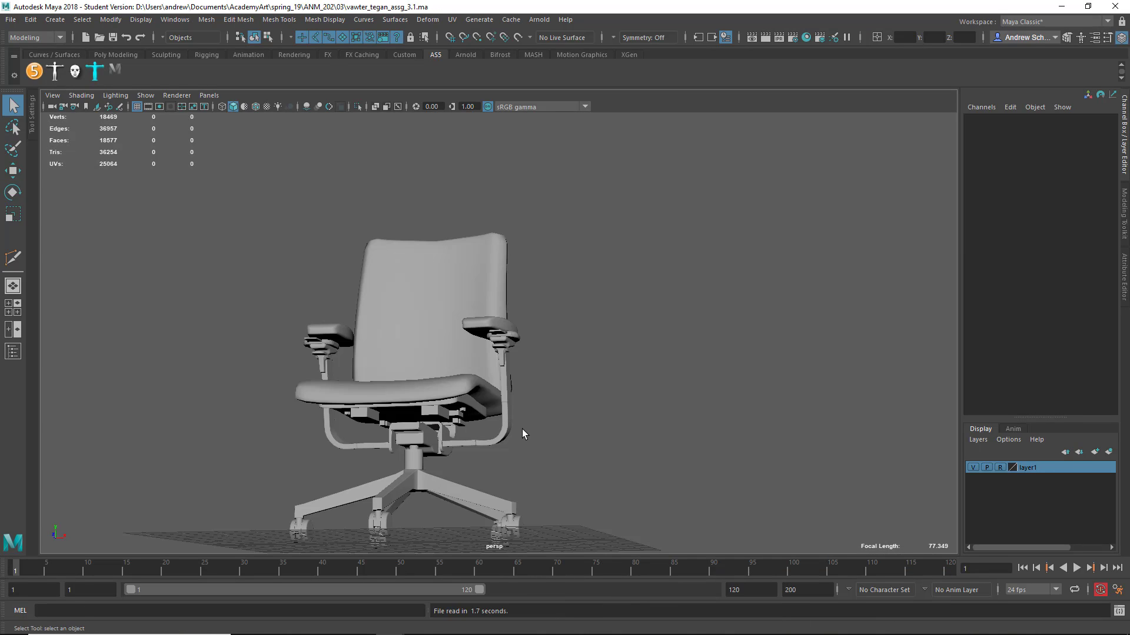
Examine the armrest assembly of the newly opened chair model, especially the rounded plate beneath the arm pad
{"action": "left_click_drag", "start_coordinate": [443, 359], "coordinate": [546, 350], "text": "alt"}
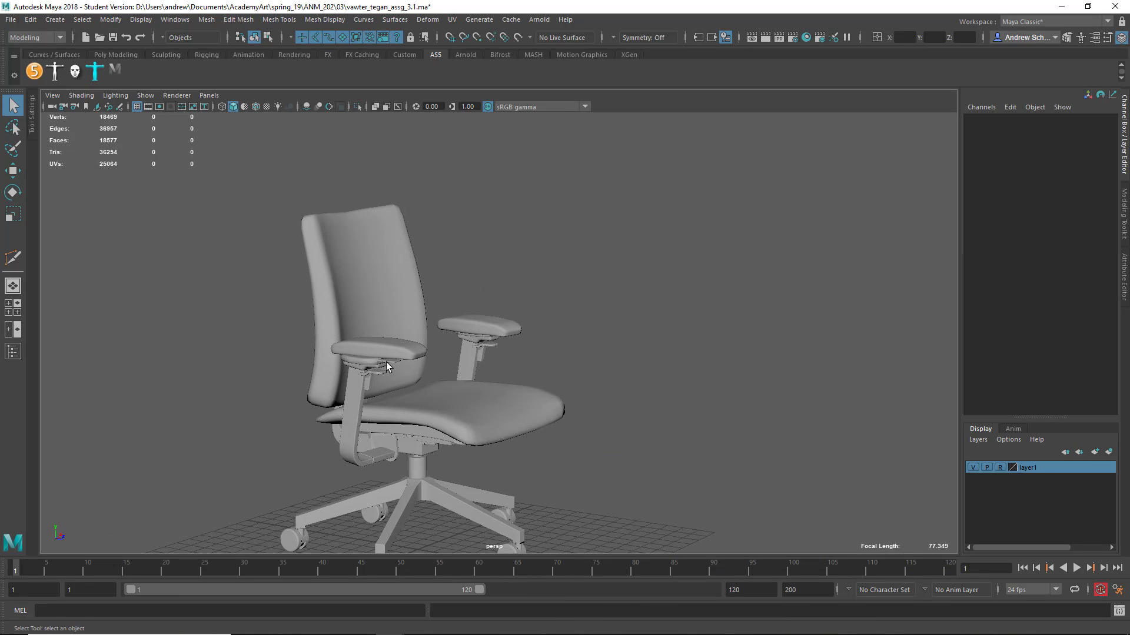
{"action": "right_click_drag", "start_coordinate": [298, 362], "coordinate": [794, 340], "text": "alt"}
{"action": "middle_click_drag", "start_coordinate": [493, 366], "coordinate": [735, 252], "text": "alt"}
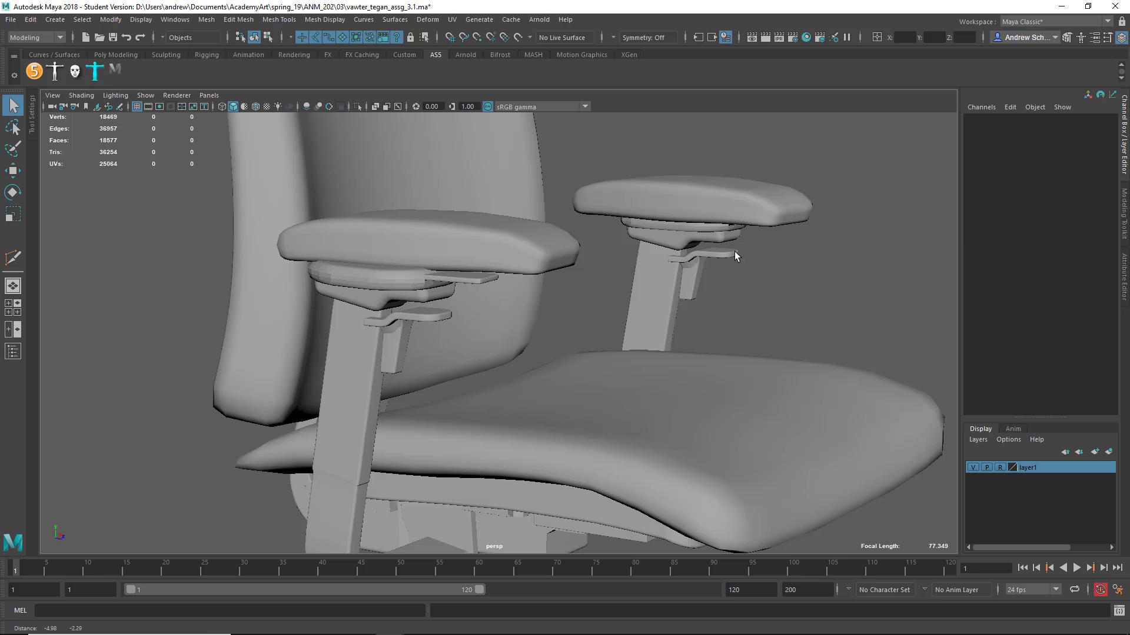
{"action": "left_click", "coordinate": [479, 281]}
{"action": "scroll", "coordinate": [412, 274], "scroll_direction": "up", "scroll_amount": 2}
{"action": "left_click", "coordinate": [329, 271]}
{"action": "scroll", "coordinate": [412, 294], "scroll_direction": "up", "scroll_amount": 2}
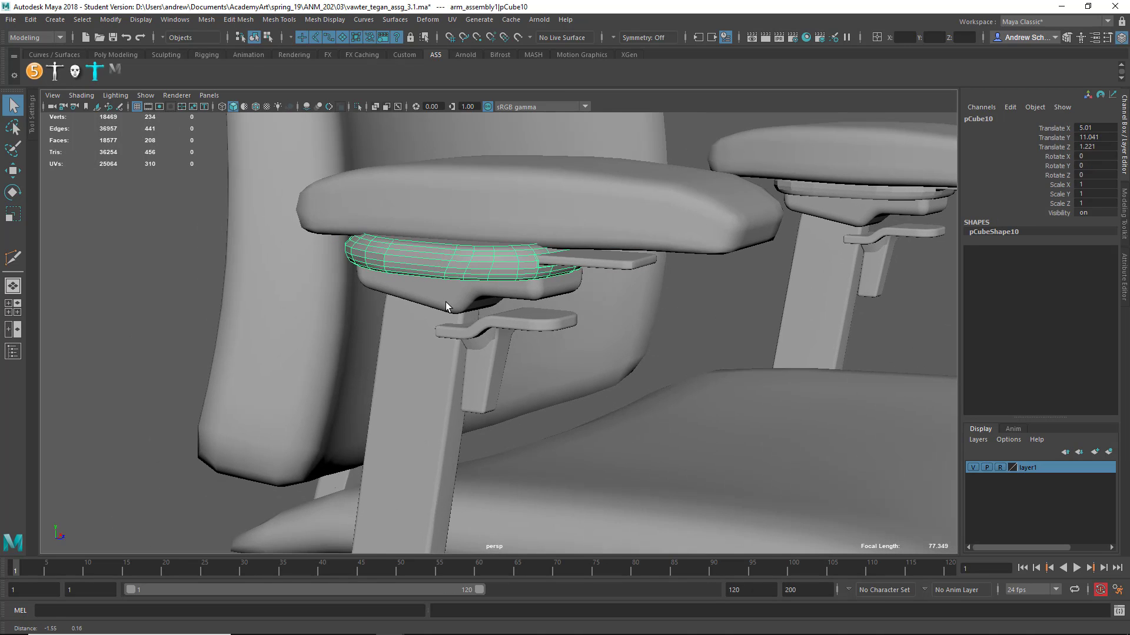
{"action": "middle_click_drag", "start_coordinate": [446, 302], "coordinate": [452, 303], "text": "alt"}
{"action": "left_click", "coordinate": [215, 261]}
{"action": "left_click", "coordinate": [444, 256]}
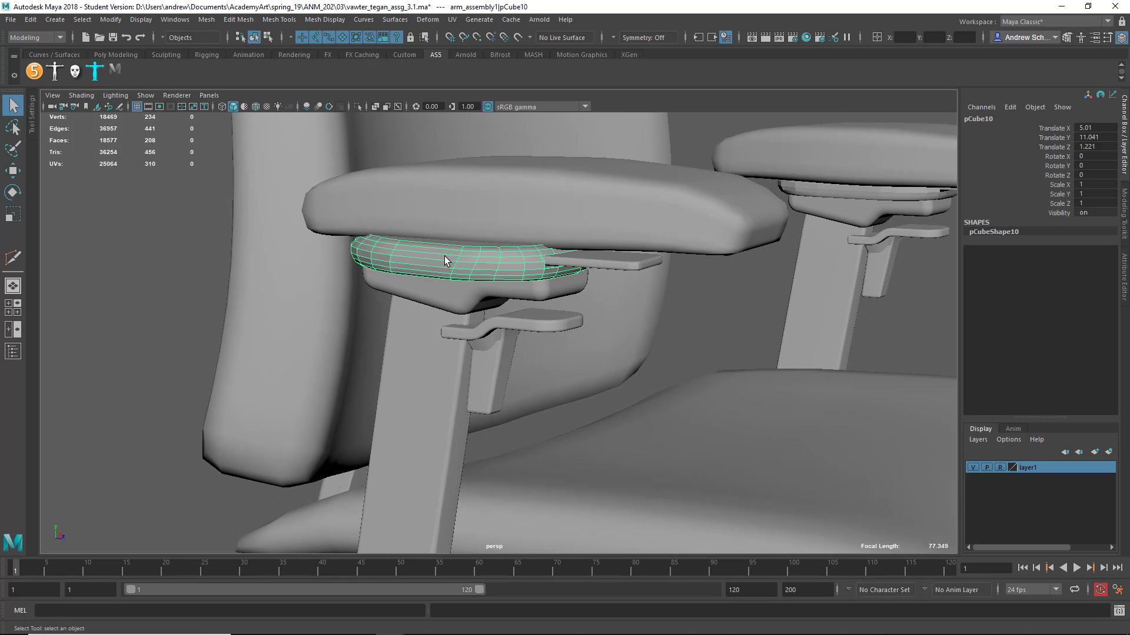
Try moving a side face of the rounded plate beneath the armrest and undo the move
{"action": "key", "text": "f"}
{"action": "left_click_drag", "start_coordinate": [461, 330], "coordinate": [439, 385], "text": "alt"}
{"action": "right_click_drag", "start_coordinate": [446, 376], "coordinate": [440, 348]}
{"action": "left_click", "coordinate": [436, 377]}
{"action": "key", "text": "w"}
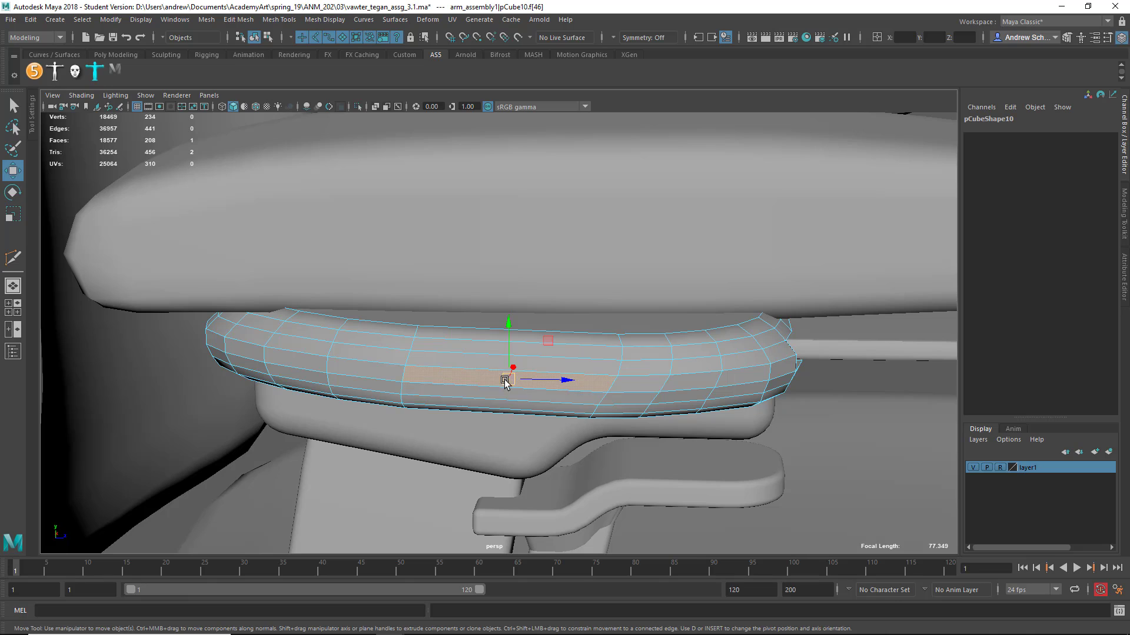
{"action": "mouse_move", "coordinate": [507, 379]}
{"action": "left_mouse_down"}
{"action": "mouse_move", "coordinate": [491, 403]}
{"action": "mouse_move", "coordinate": [508, 352]}
{"action": "mouse_move", "coordinate": [505, 363]}
{"action": "left_mouse_up"}
{"action": "key", "text": "ctrl+z"}
Return the rounded plate beneath the armrest to object mode and apply Soften Edge to the whole plate
{"action": "right_click", "coordinate": [422, 373]}
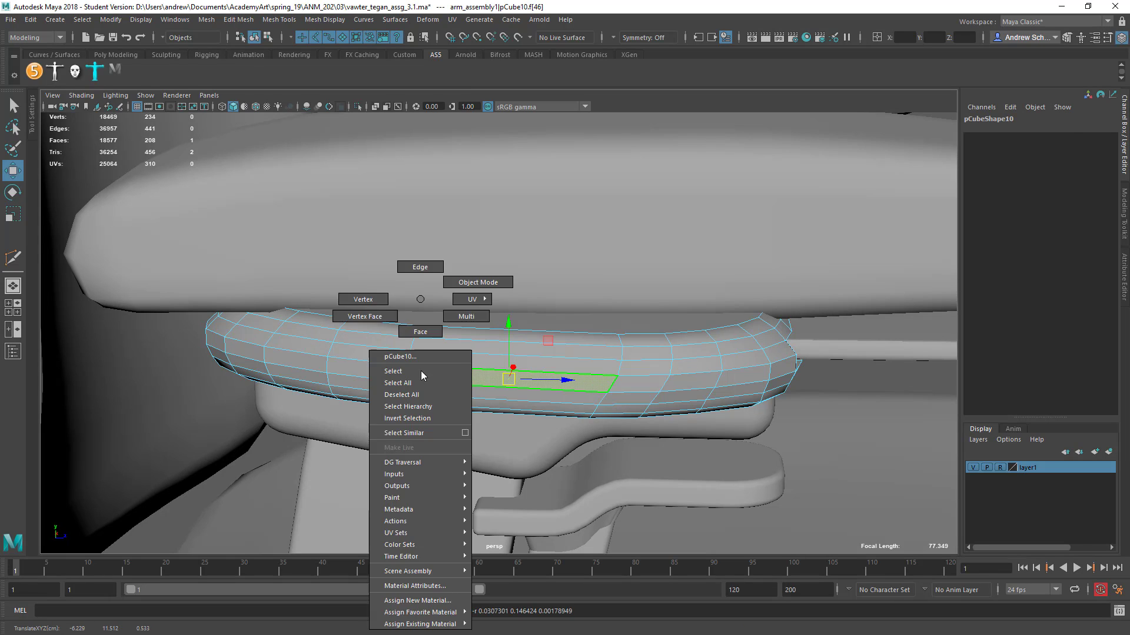
{"action": "right_click_drag", "start_coordinate": [494, 258], "coordinate": [493, 259]}
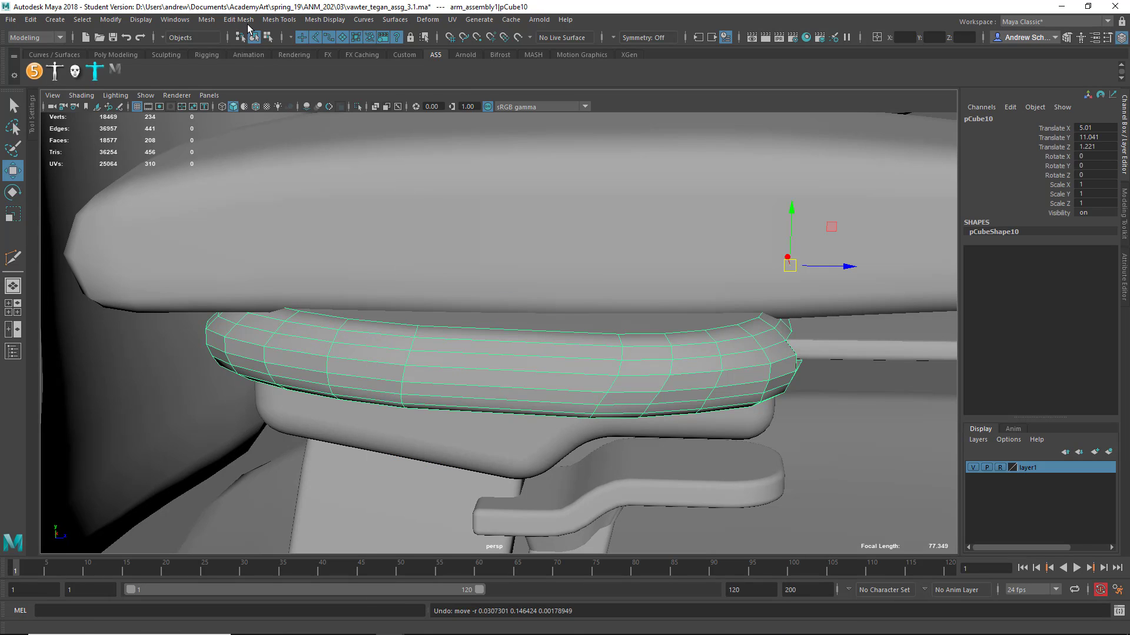
{"action": "left_click", "coordinate": [325, 19]}
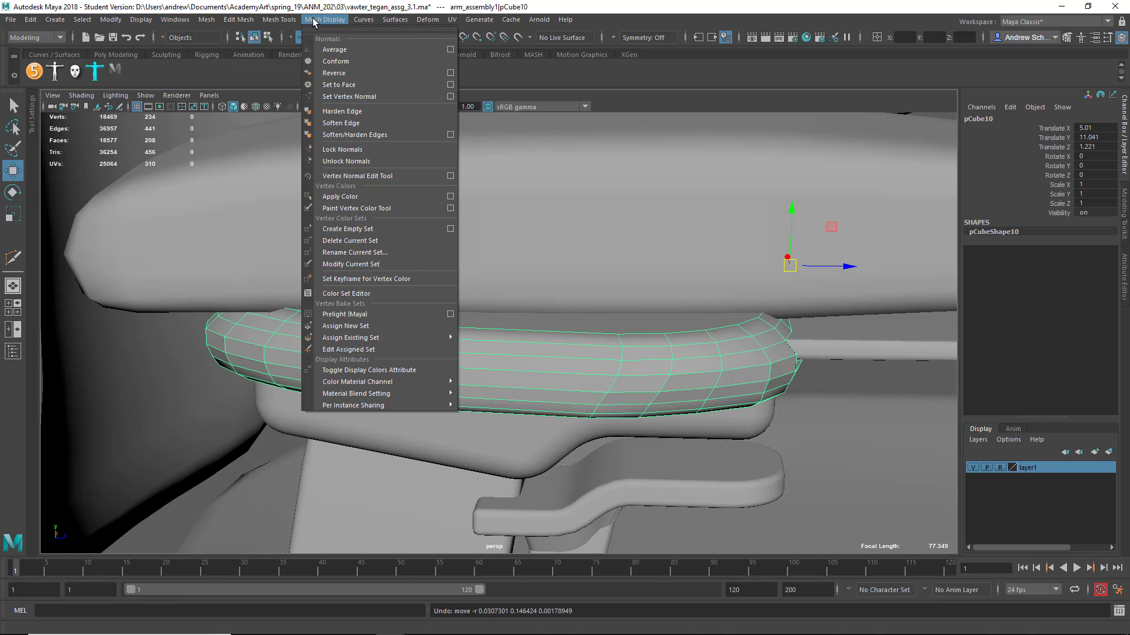
{"action": "left_click", "coordinate": [337, 123]}
{"action": "right_click_drag", "start_coordinate": [320, 306], "coordinate": [295, 347]}
{"action": "left_click", "coordinate": [238, 399]}
{"action": "scroll", "coordinate": [238, 398], "scroll_direction": "down", "scroll_amount": 3}
{"action": "left_click_drag", "start_coordinate": [318, 390], "coordinate": [406, 314], "text": "alt"}
{"action": "left_click", "coordinate": [75, 232]}
Examine the underside of the armrest assembly and its support arm down to the seat mechanism
{"action": "left_click_drag", "start_coordinate": [383, 262], "coordinate": [462, 381], "text": "alt"}
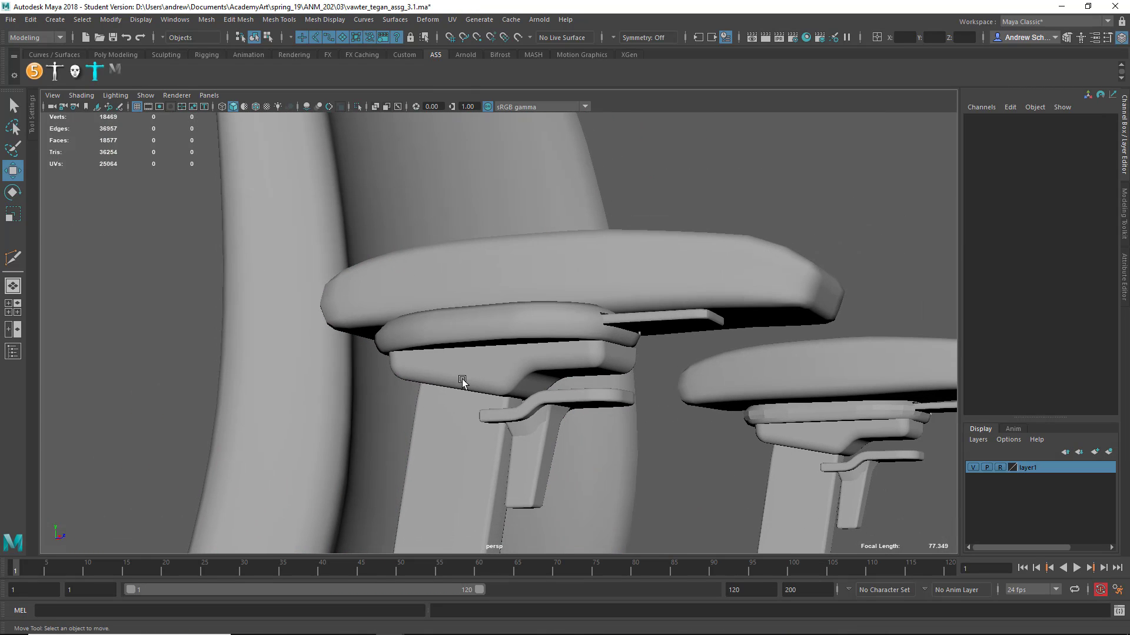
{"action": "left_click_drag", "start_coordinate": [532, 393], "coordinate": [483, 356], "text": "alt"}
{"action": "left_click", "coordinate": [556, 190]}
{"action": "left_click", "coordinate": [492, 275]}
{"action": "middle_click_drag", "start_coordinate": [483, 357], "coordinate": [483, 146], "text": "alt"}
{"action": "left_click_drag", "start_coordinate": [467, 347], "coordinate": [474, 253], "text": "alt"}
{"action": "middle_click_drag", "start_coordinate": [475, 257], "coordinate": [480, 127], "text": "alt"}
{"action": "left_click_drag", "start_coordinate": [469, 283], "coordinate": [480, 284], "text": "alt"}
{"action": "left_click", "coordinate": [365, 331]}
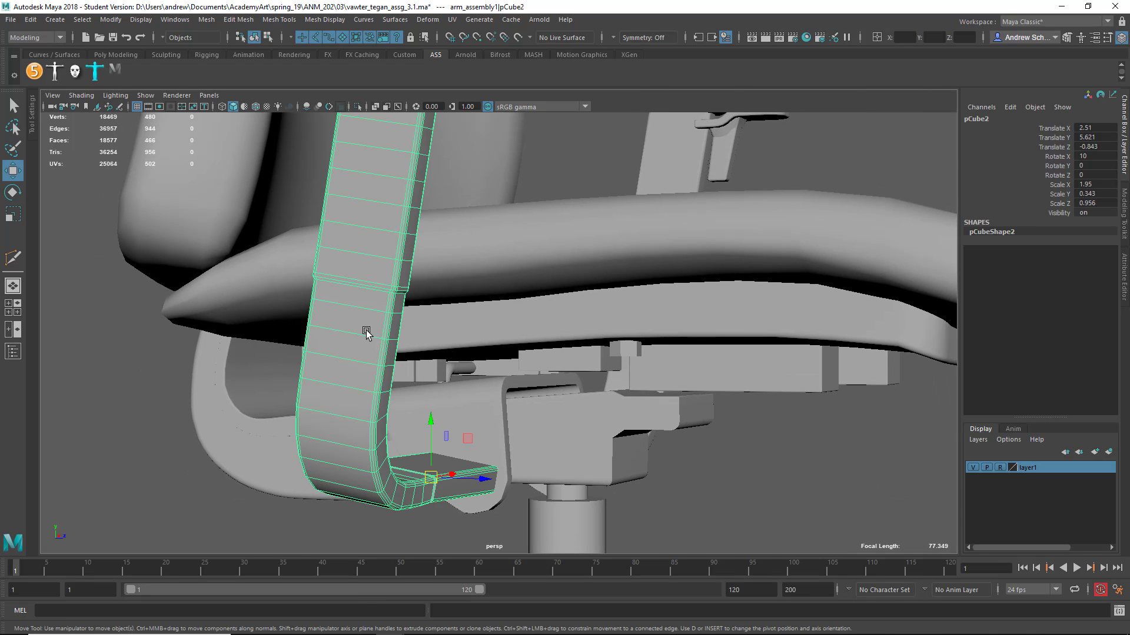
Examine the curved back support, the small levers and the mount beneath the seat from several sides
{"action": "left_click", "coordinate": [252, 471]}
{"action": "left_click_drag", "start_coordinate": [258, 454], "coordinate": [344, 448], "text": "alt"}
{"action": "middle_click_drag", "start_coordinate": [344, 447], "coordinate": [613, 350], "text": "alt"}
{"action": "right_click_drag", "start_coordinate": [613, 351], "coordinate": [374, 348], "text": "alt"}
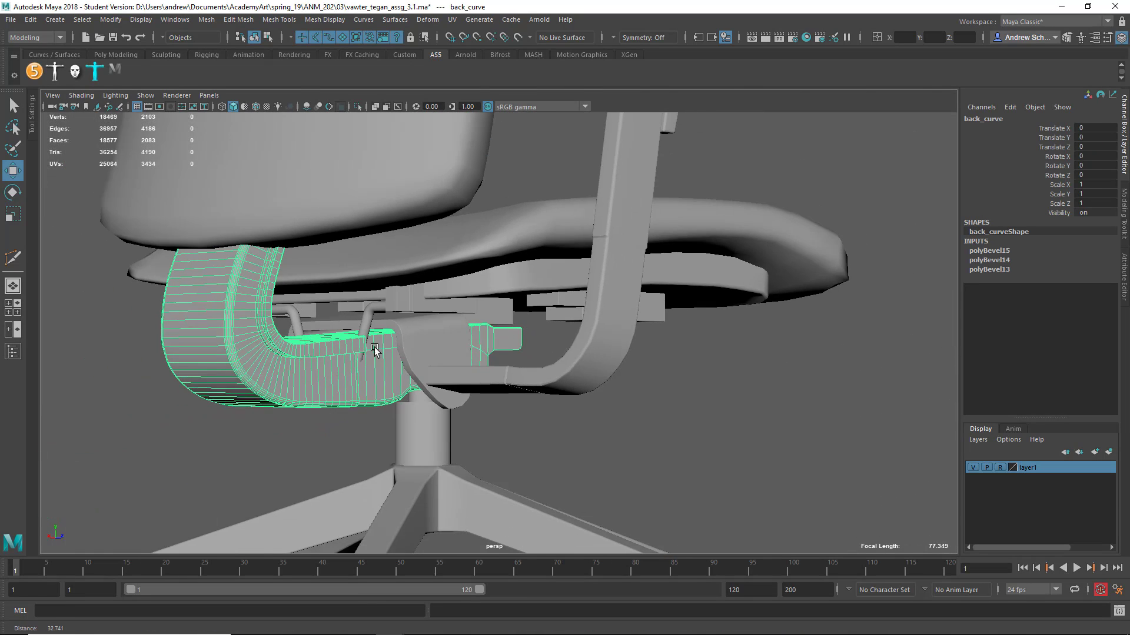
{"action": "left_click_drag", "start_coordinate": [375, 351], "coordinate": [484, 308], "text": "alt"}
{"action": "left_click", "coordinate": [368, 314]}
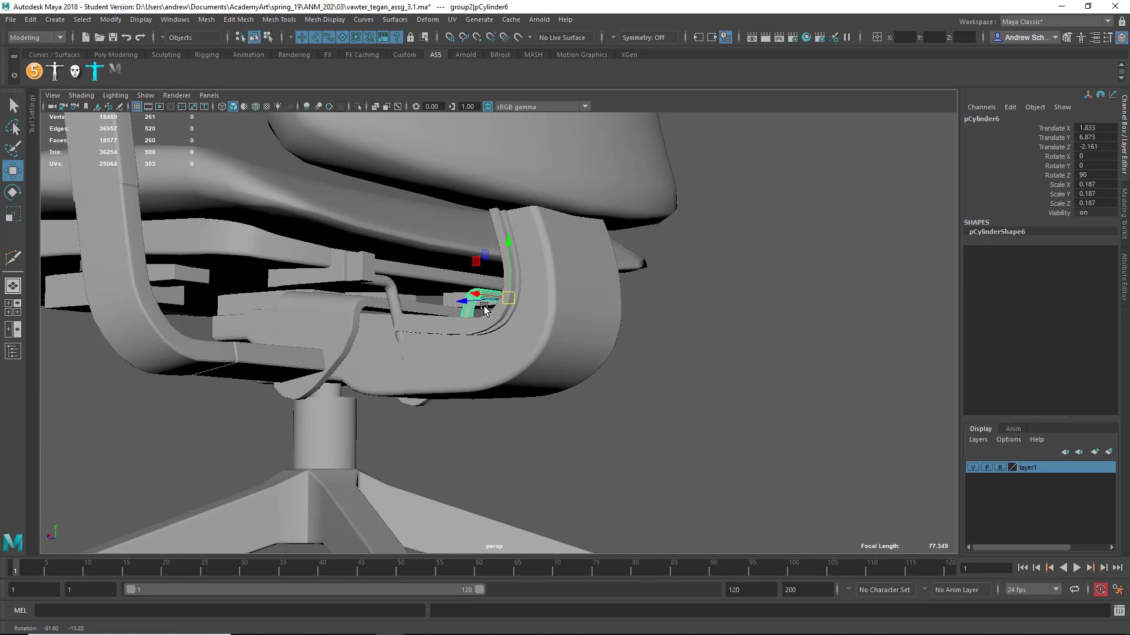
{"action": "left_click", "coordinate": [365, 312]}
{"action": "left_click_drag", "start_coordinate": [365, 312], "coordinate": [419, 338], "text": "alt"}
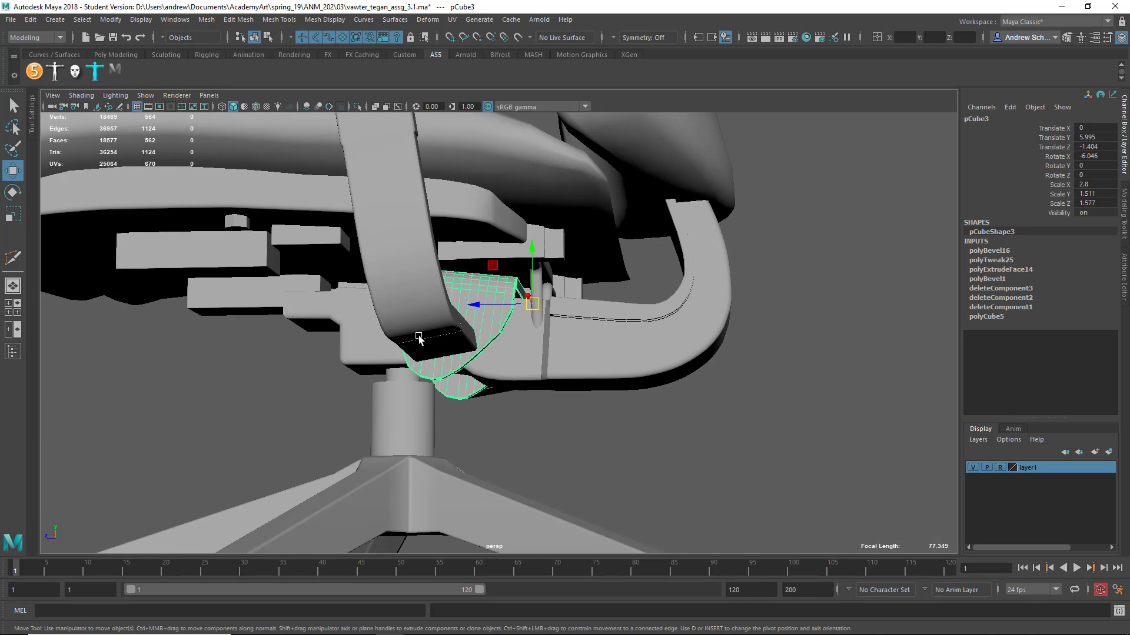
{"action": "left_click", "coordinate": [419, 338]}
Examine the chair's leg base and its caster wheels
{"action": "left_click", "coordinate": [371, 521]}
{"action": "key", "text": "f"}
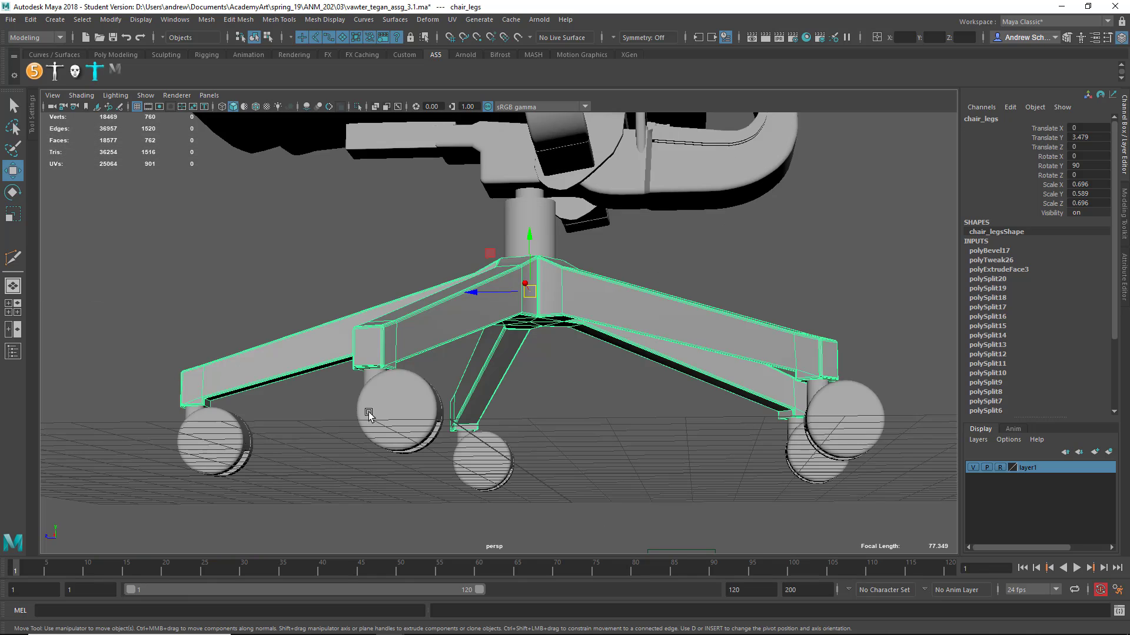
{"action": "left_click_drag", "start_coordinate": [369, 406], "coordinate": [464, 412], "text": "alt"}
{"action": "left_click", "coordinate": [549, 492]}
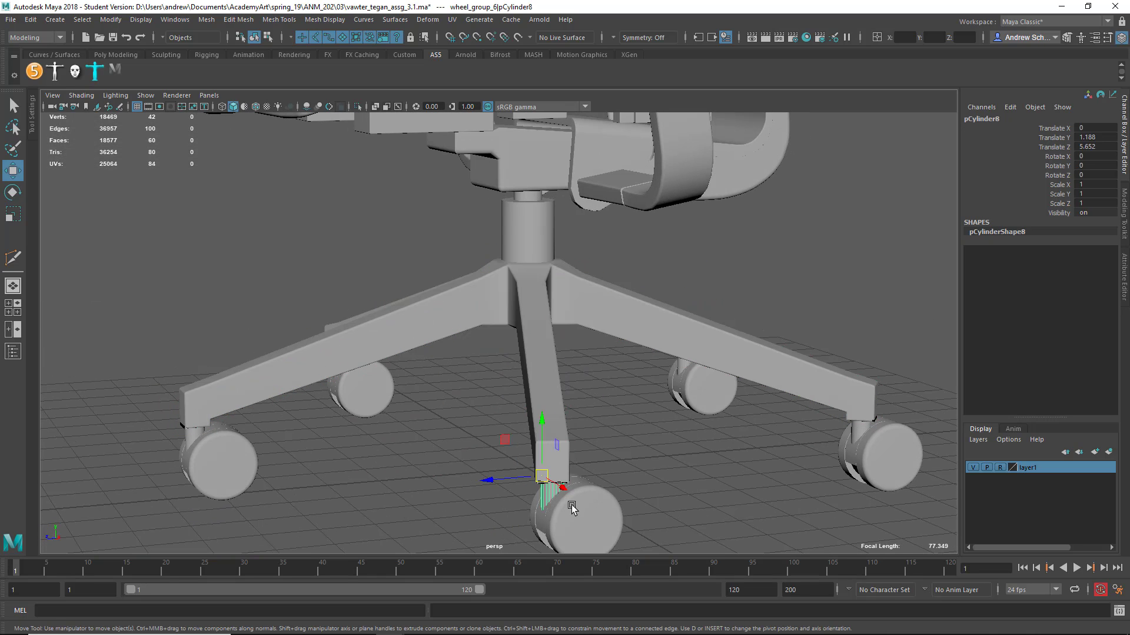
{"action": "left_click", "coordinate": [882, 442]}
{"action": "left_click", "coordinate": [780, 378]}
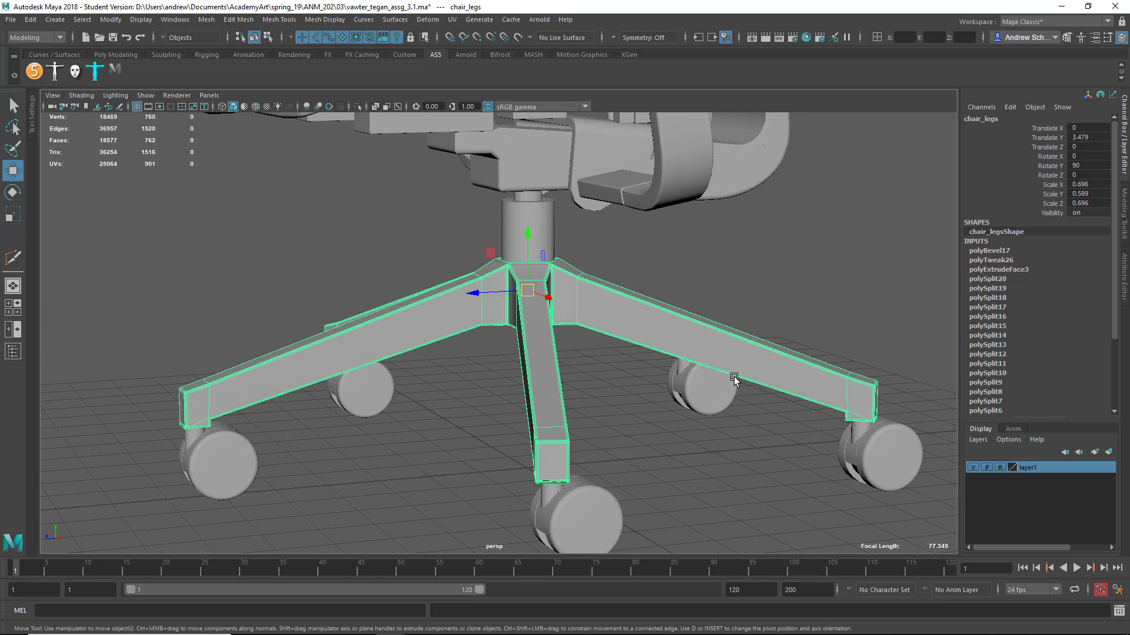
Apply Soften Edge to the rounded plate beneath the opposite armrest and deselect it
{"action": "middle_click_drag", "start_coordinate": [620, 311], "coordinate": [529, 594], "text": "alt"}
{"action": "right_click_drag", "start_coordinate": [609, 382], "coordinate": [562, 371], "text": "alt"}
{"action": "left_click", "coordinate": [637, 284]}
{"action": "left_click_drag", "start_coordinate": [638, 286], "coordinate": [623, 338], "text": "alt"}
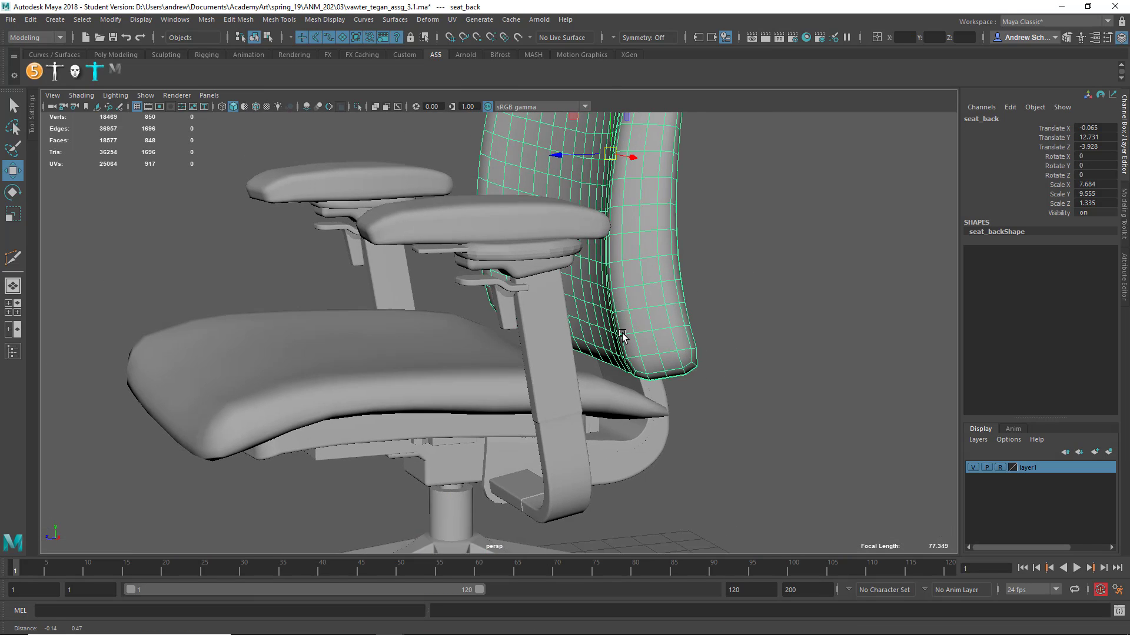
{"action": "middle_click_drag", "start_coordinate": [622, 338], "coordinate": [603, 365], "text": "alt"}
{"action": "left_click", "coordinate": [538, 315]}
{"action": "left_click", "coordinate": [536, 324]}
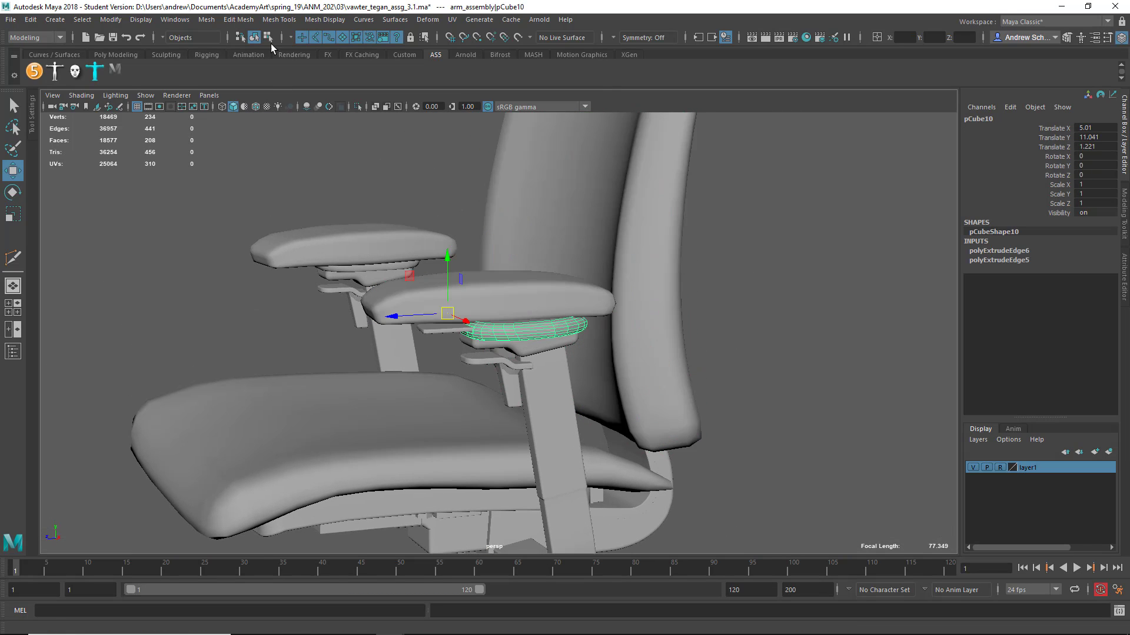
{"action": "left_click", "coordinate": [323, 20]}
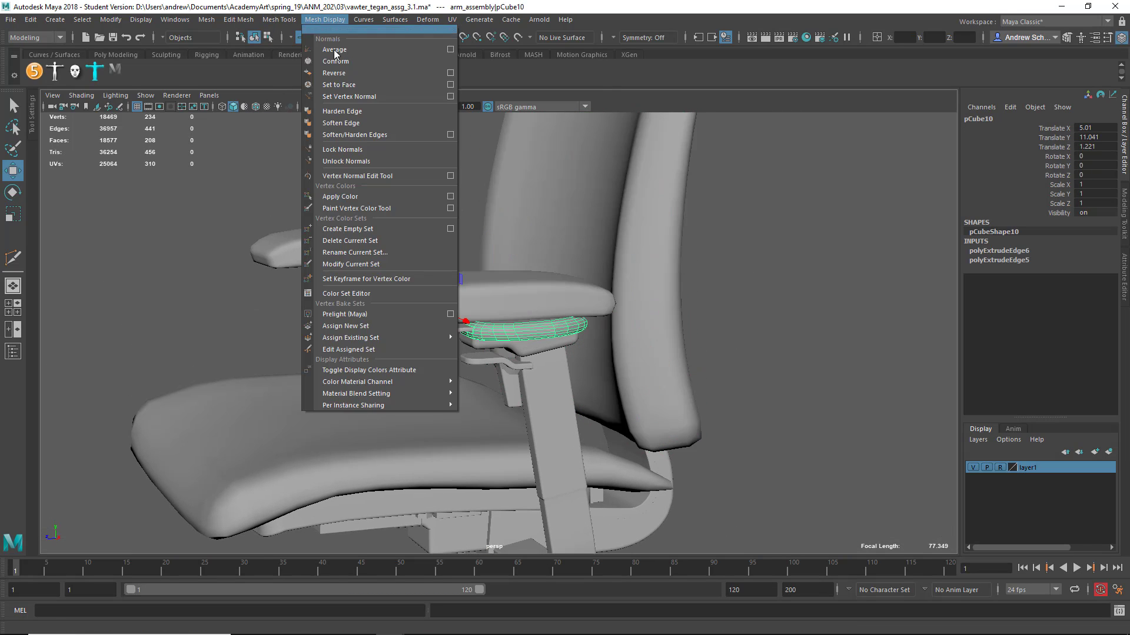
{"action": "left_click", "coordinate": [342, 122]}
{"action": "left_click", "coordinate": [219, 315]}
Examine the blocks and the small hexagonal cylinder on the underside of the seat
{"action": "left_click_drag", "start_coordinate": [220, 315], "coordinate": [431, 261], "text": "alt"}
{"action": "left_click", "coordinate": [534, 365]}
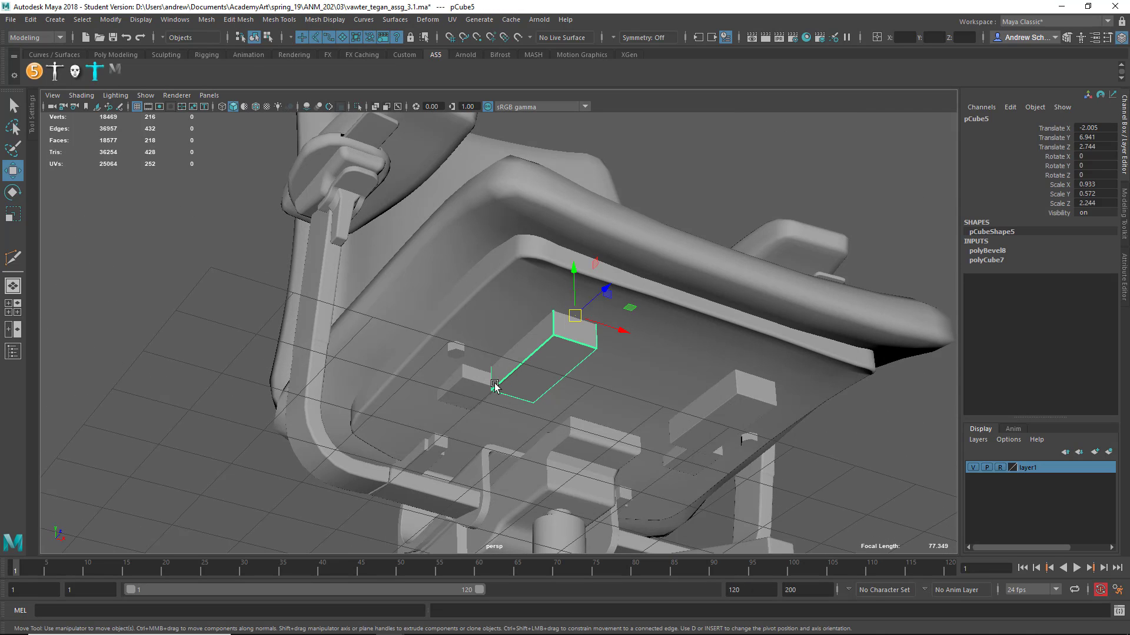
{"action": "left_click", "coordinate": [467, 378]}
{"action": "left_click", "coordinate": [456, 352]}
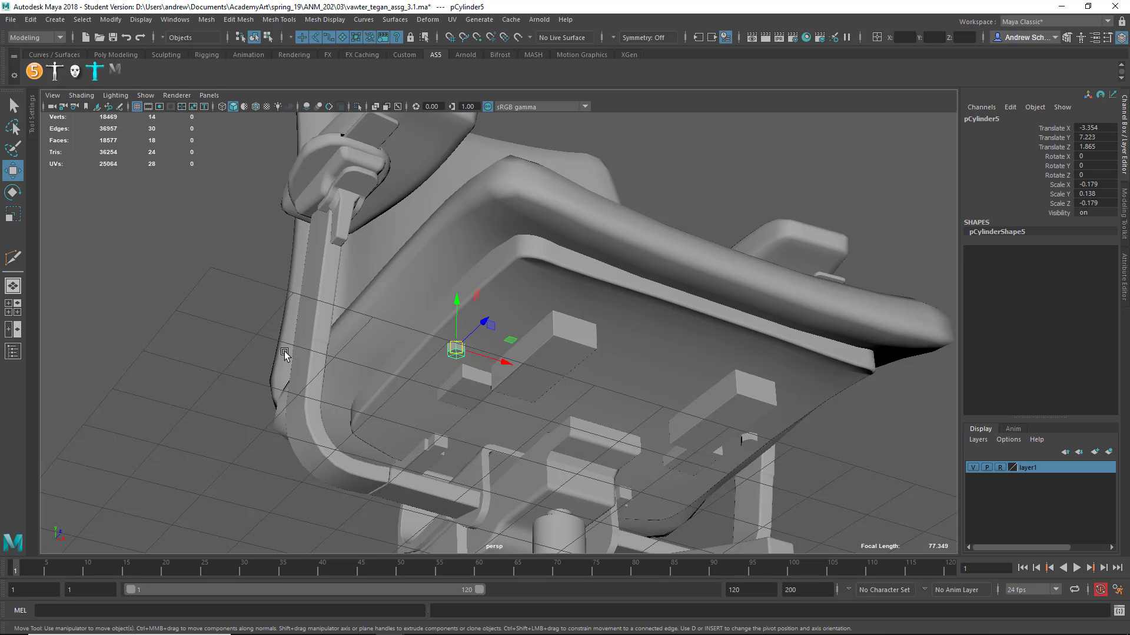
{"action": "key", "text": "f"}
{"action": "right_click_drag", "start_coordinate": [276, 344], "coordinate": [288, 247], "text": "alt"}
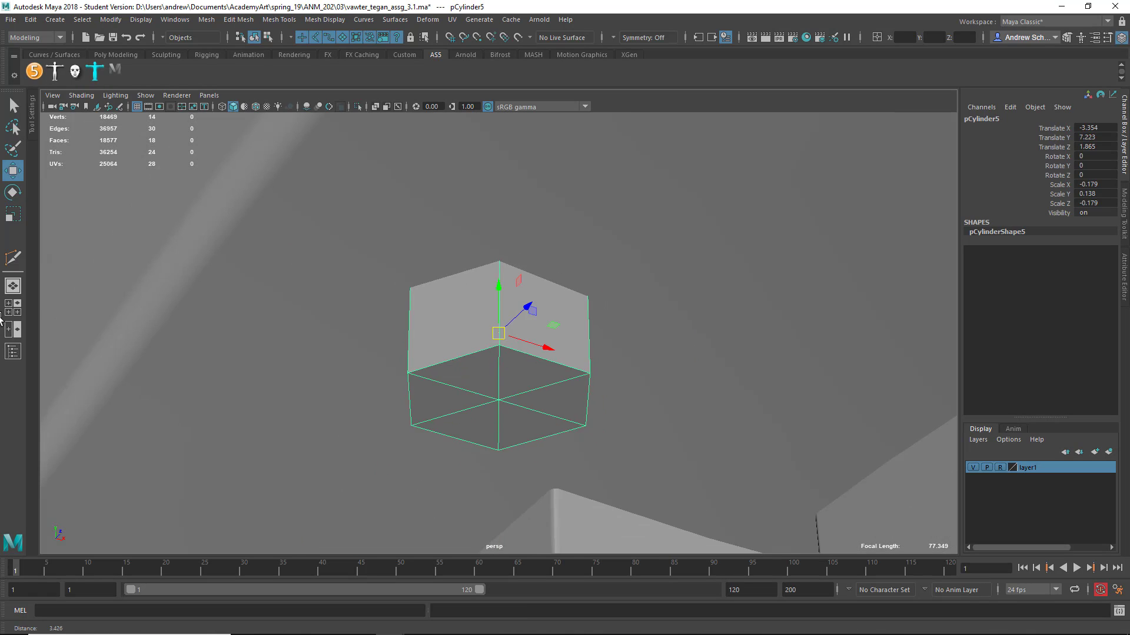
{"action": "right_click_drag", "start_coordinate": [569, 273], "coordinate": [352, 230], "text": "alt"}
Select the curved panel beneath the seat cushion and examine the chair from the side
{"action": "left_click_drag", "start_coordinate": [352, 230], "coordinate": [635, 320], "text": "alt"}
{"action": "left_click", "coordinate": [515, 317]}
{"action": "right_click_drag", "start_coordinate": [506, 353], "coordinate": [281, 354], "text": "alt"}
{"action": "left_click_drag", "start_coordinate": [281, 353], "coordinate": [456, 320], "text": "alt"}
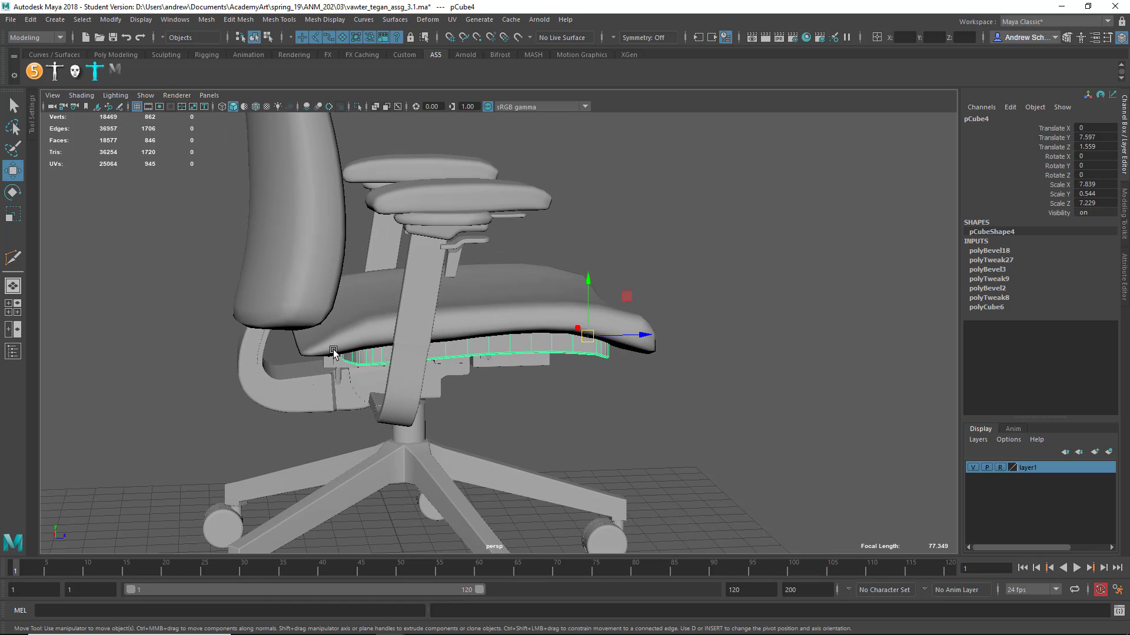
Select the edge loop across the rear top of the seat cushion and raise it slightly
{"action": "left_click", "coordinate": [310, 355]}
{"action": "left_click_drag", "start_coordinate": [310, 355], "coordinate": [300, 299], "text": "alt"}
{"action": "right_click_drag", "start_coordinate": [300, 299], "coordinate": [300, 267]}
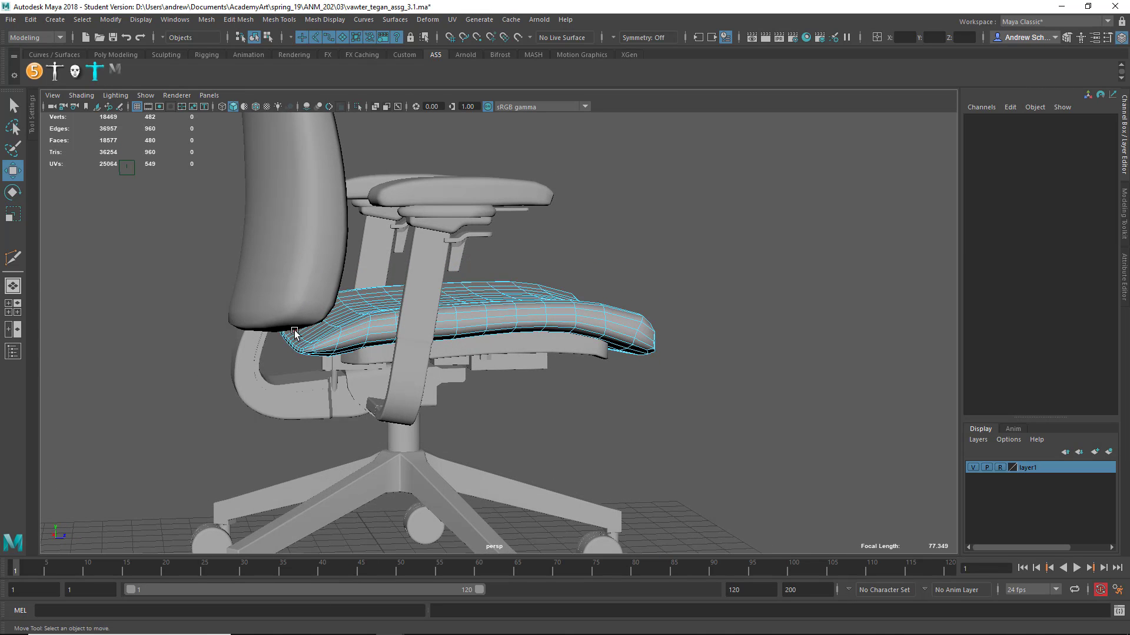
{"action": "left_click_drag", "start_coordinate": [258, 309], "coordinate": [341, 365], "text": "ctrl+alt"}
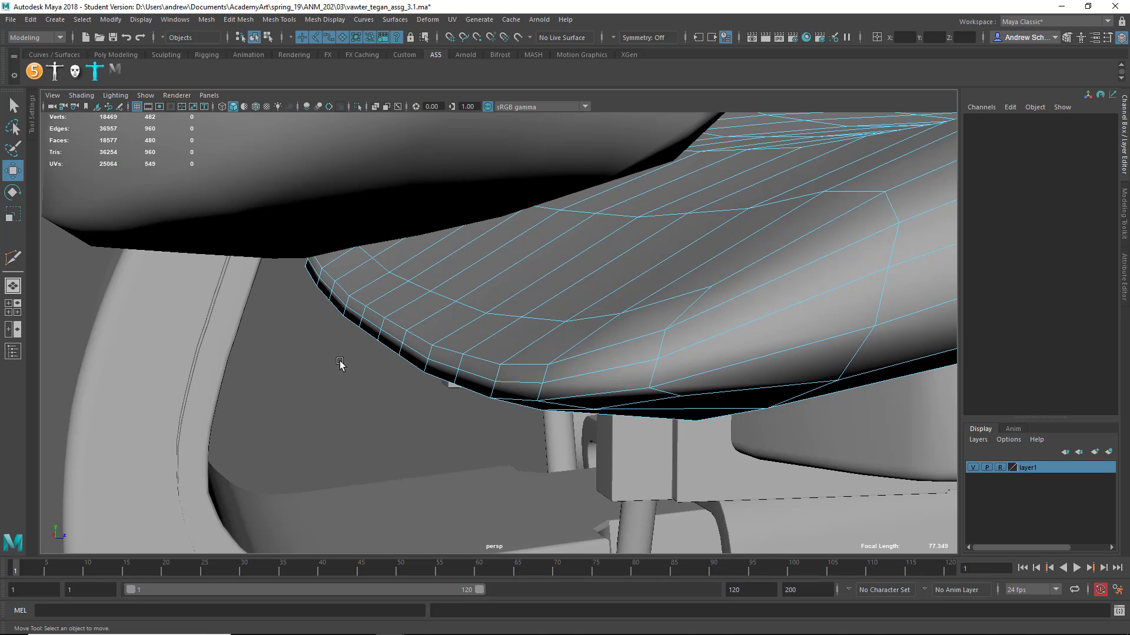
{"action": "double_click", "coordinate": [420, 288]}
{"action": "left_click_drag", "start_coordinate": [420, 329], "coordinate": [265, 343], "text": "alt"}
{"action": "left_click_drag", "start_coordinate": [616, 301], "coordinate": [477, 219], "text": "alt"}
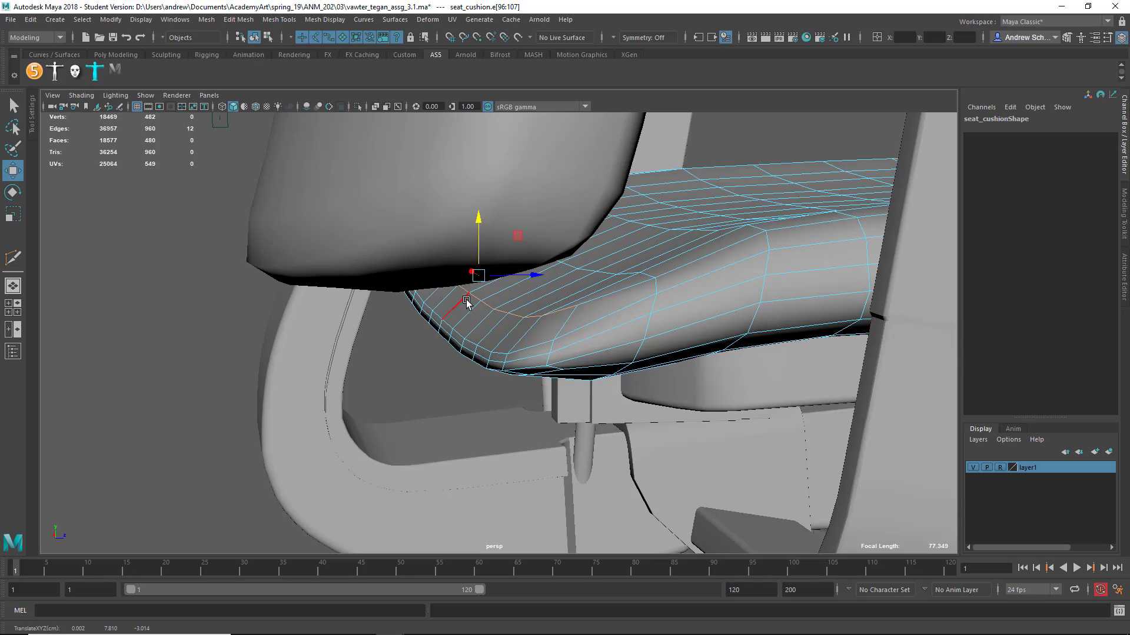
{"action": "mouse_move", "coordinate": [469, 302]}
{"action": "left_mouse_down", "text": "alt"}
{"action": "mouse_move", "coordinate": [479, 317]}
{"action": "mouse_move", "coordinate": [494, 295]}
{"action": "mouse_move", "coordinate": [454, 310]}
{"action": "mouse_move", "coordinate": [492, 295]}
{"action": "mouse_move", "coordinate": [483, 294]}
{"action": "left_mouse_up", "text": "alt"}
{"action": "left_click_drag", "start_coordinate": [430, 242], "coordinate": [432, 235]}
{"action": "left_click_drag", "start_coordinate": [451, 316], "coordinate": [454, 337], "text": "alt"}
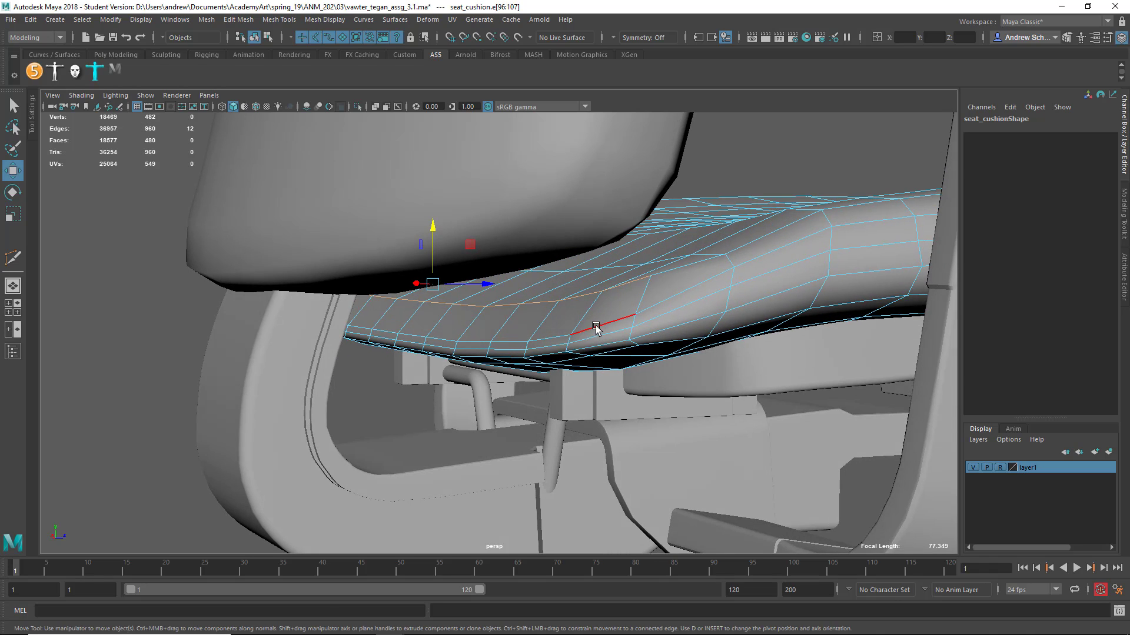
Select the next edge loop along the cushion's rear edge and shift it upward along the surface with the Slide Edge Tool
{"action": "left_click_drag", "start_coordinate": [518, 373], "coordinate": [285, 367], "text": "alt"}
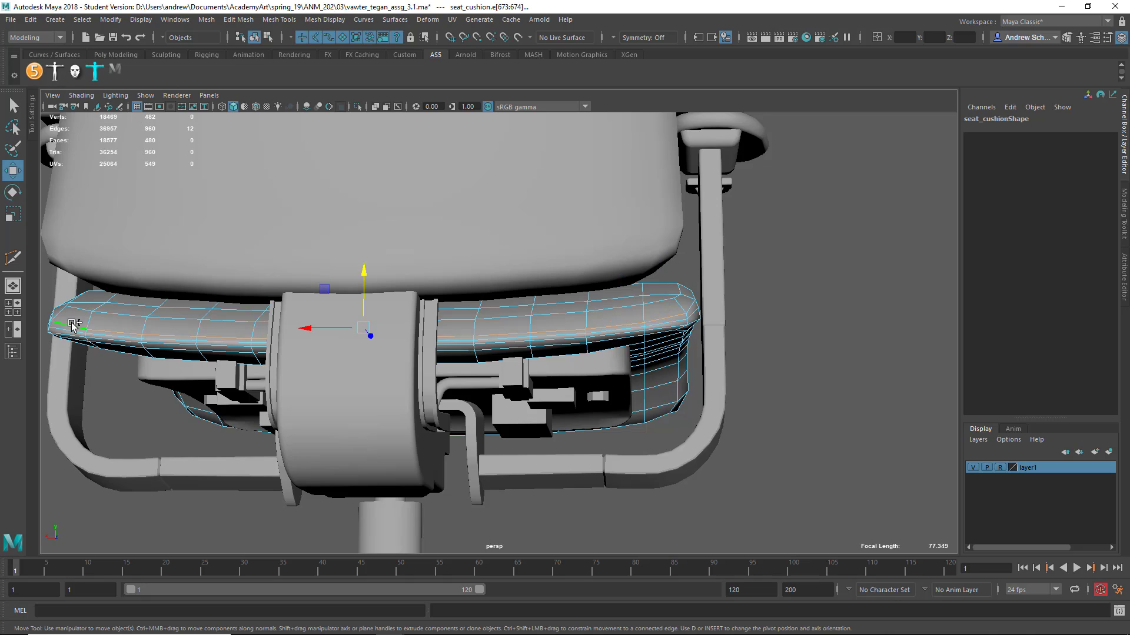
{"action": "right_click", "coordinate": [139, 361], "text": "shift"}
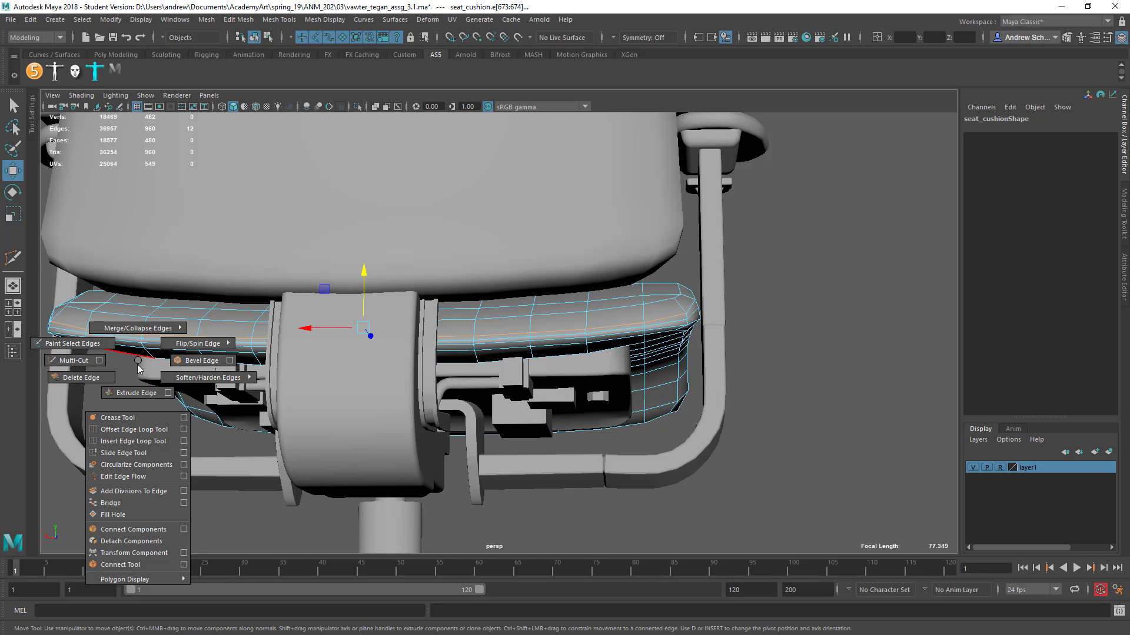
{"action": "left_click", "coordinate": [132, 453]}
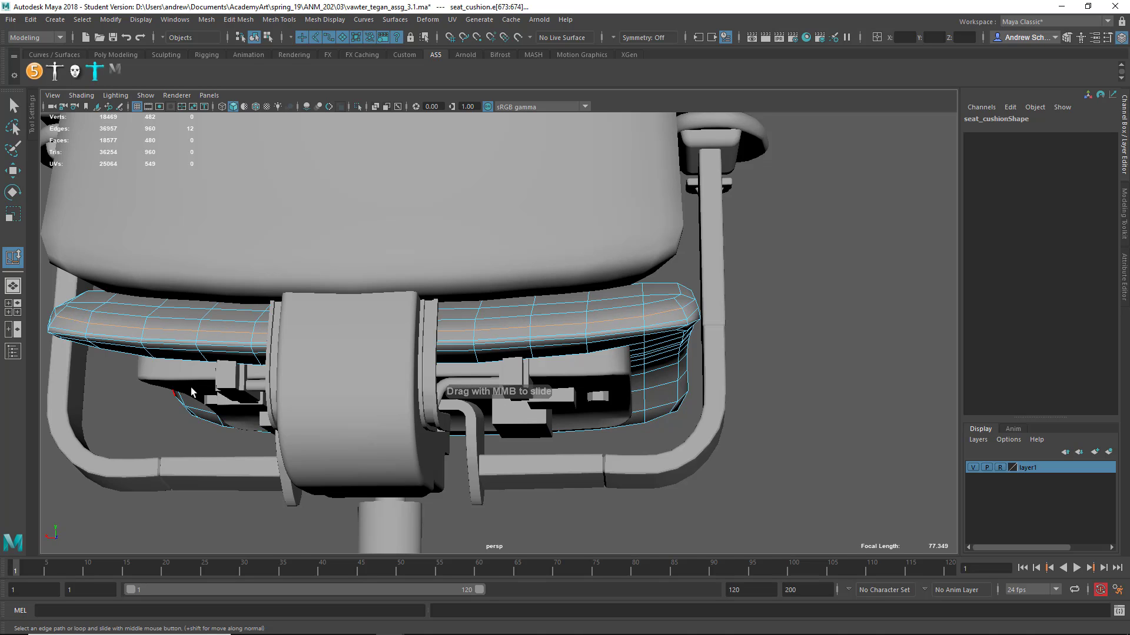
{"action": "mouse_move", "coordinate": [355, 394]}
{"action": "left_mouse_down", "text": "alt"}
{"action": "mouse_move", "coordinate": [241, 406]}
{"action": "mouse_move", "coordinate": [351, 385]}
{"action": "left_mouse_up", "text": "alt"}
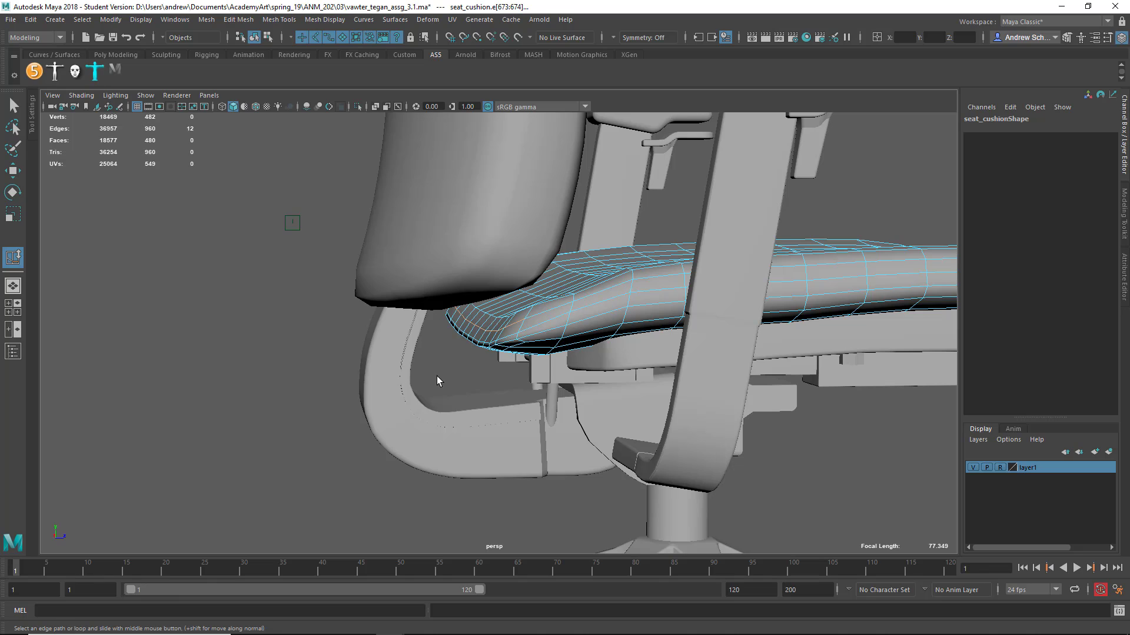
{"action": "mouse_move", "coordinate": [437, 376]}
{"action": "left_mouse_down", "text": "alt"}
{"action": "mouse_move", "coordinate": [450, 359]}
{"action": "mouse_move", "coordinate": [452, 371]}
{"action": "mouse_move", "coordinate": [436, 372]}
{"action": "left_mouse_up", "text": "alt"}
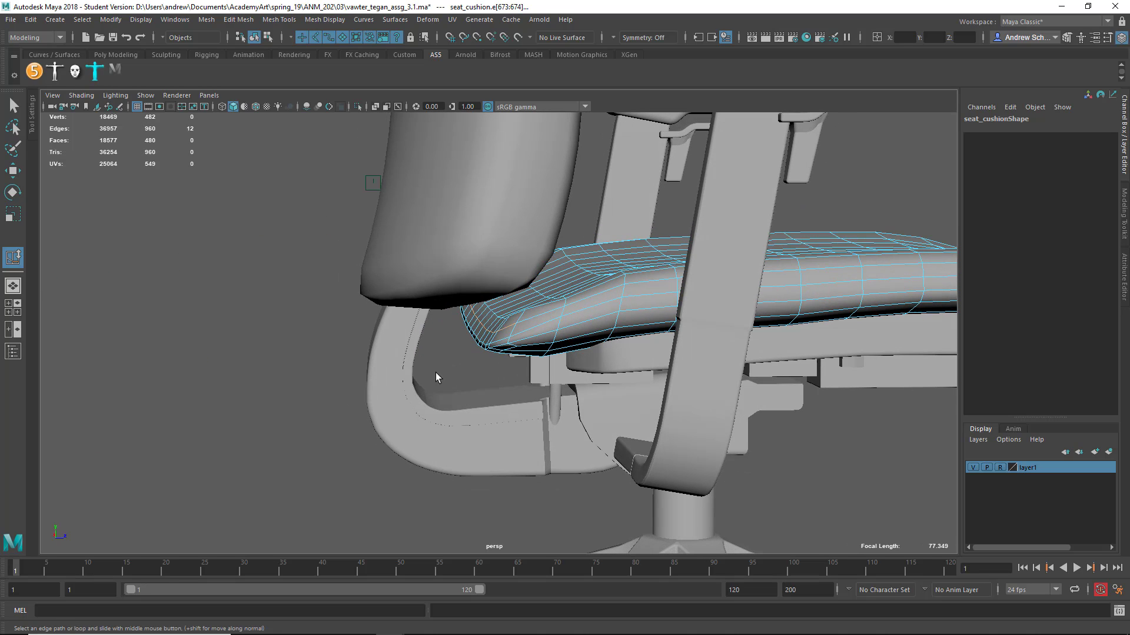
Move the selected rear edge loop slightly backward along Z and view the seat cushion in smooth preview, deselected in object mode
{"action": "key", "text": "w"}
{"action": "left_click_drag", "start_coordinate": [537, 313], "coordinate": [531, 312]}
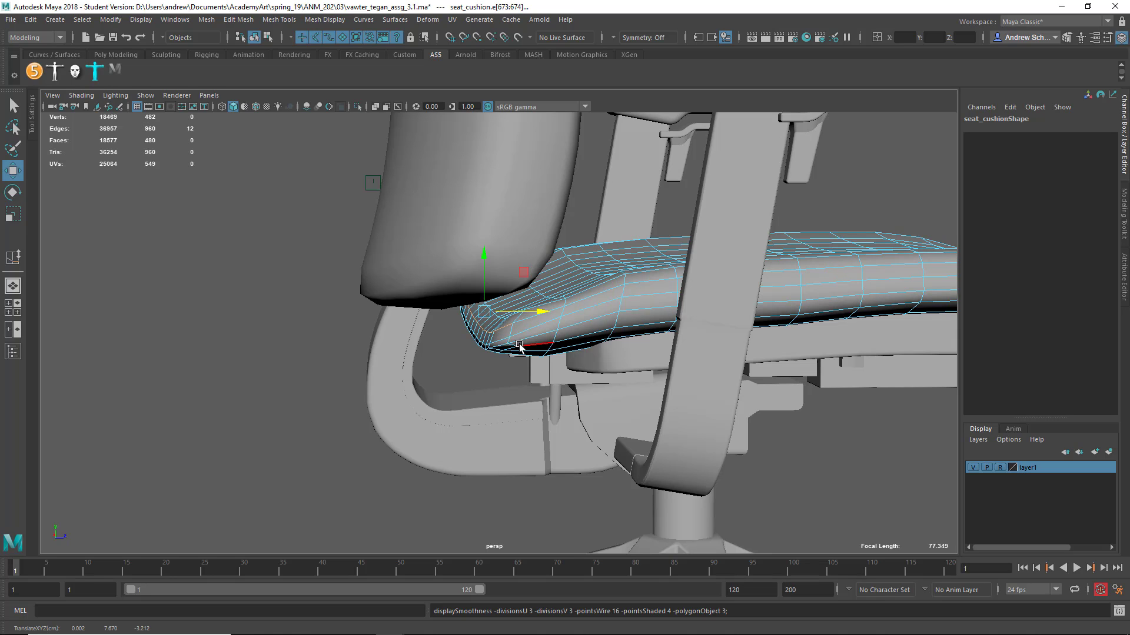
{"action": "right_click_drag", "start_coordinate": [523, 299], "coordinate": [599, 267]}
{"action": "left_click", "coordinate": [448, 386]}
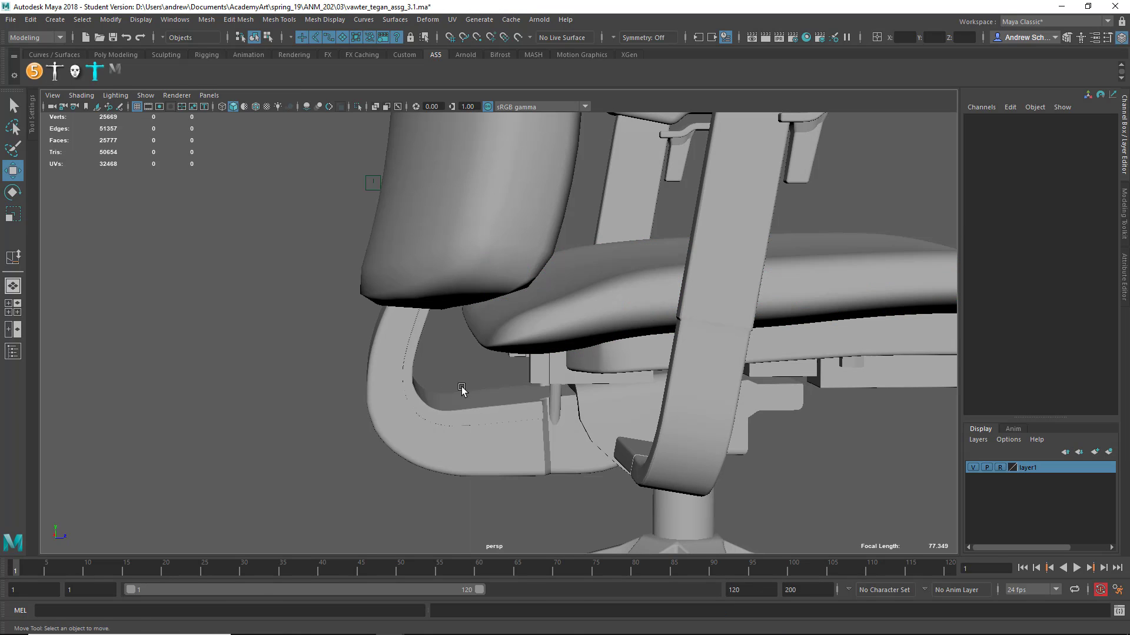
Select the lower edge loop along the seat cushion's rear rim and reposition it with the Slide Edge Tool
{"action": "left_click_drag", "start_coordinate": [462, 388], "coordinate": [559, 312], "text": "alt"}
{"action": "left_click", "coordinate": [510, 358]}
{"action": "right_click", "coordinate": [563, 299]}
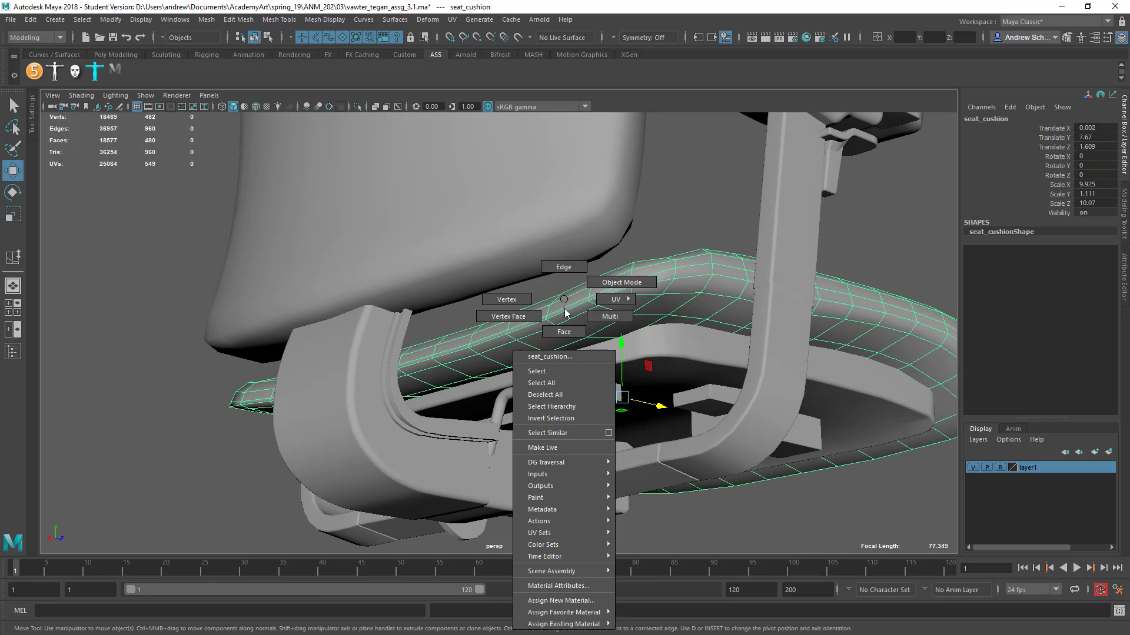
{"action": "left_click", "coordinate": [563, 268]}
{"action": "double_click", "coordinate": [584, 302]}
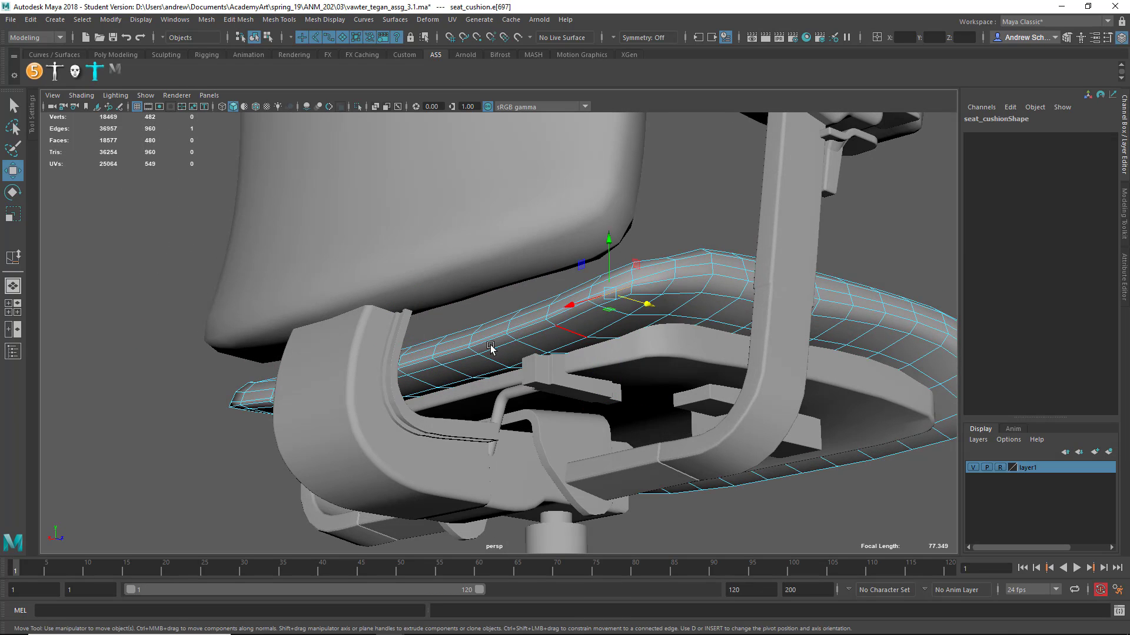
{"action": "left_click_drag", "start_coordinate": [491, 348], "coordinate": [157, 319], "text": "alt"}
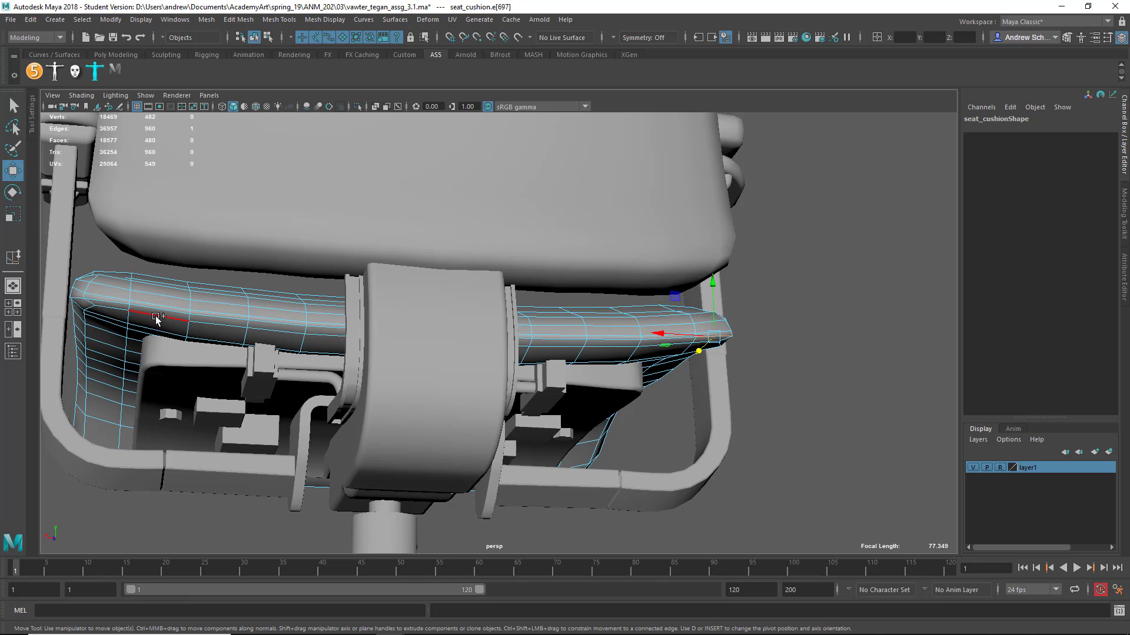
{"action": "right_click", "coordinate": [170, 315], "text": "shift"}
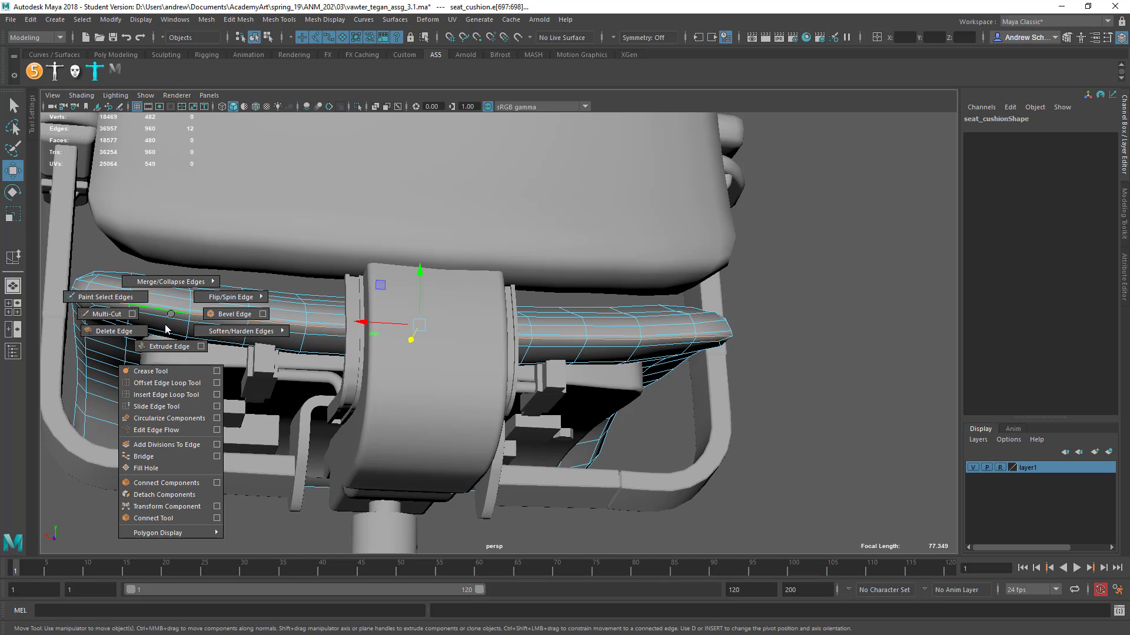
{"action": "left_click", "coordinate": [156, 406]}
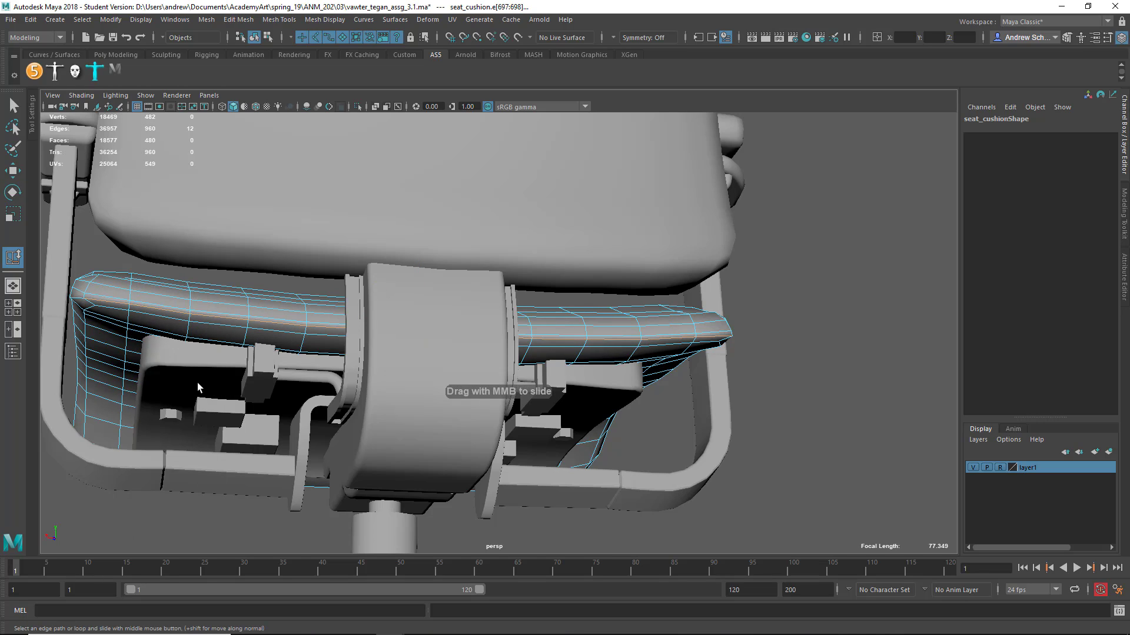
{"action": "middle_click_drag", "start_coordinate": [197, 387], "coordinate": [186, 387]}
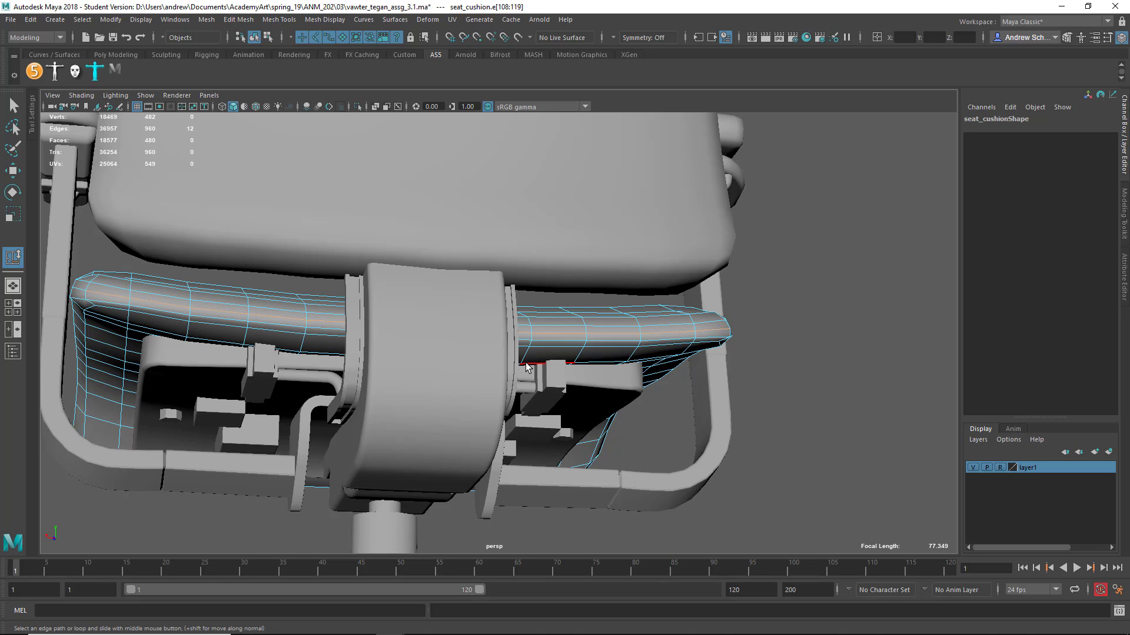
Turn on smooth preview for the seat cushion, return it to object mode and view it from the front
{"action": "left_click_drag", "start_coordinate": [527, 366], "coordinate": [418, 386], "text": "alt"}
{"action": "key", "text": "3"}
{"action": "right_click_drag", "start_coordinate": [604, 301], "coordinate": [663, 242]}
{"action": "left_click", "coordinate": [668, 241]}
{"action": "left_click_drag", "start_coordinate": [680, 263], "coordinate": [738, 238], "text": "alt"}
{"action": "left_click", "coordinate": [654, 324]}
Examine the far armrest pad, the star-shaped leg base and the casters
{"action": "left_click", "coordinate": [724, 188]}
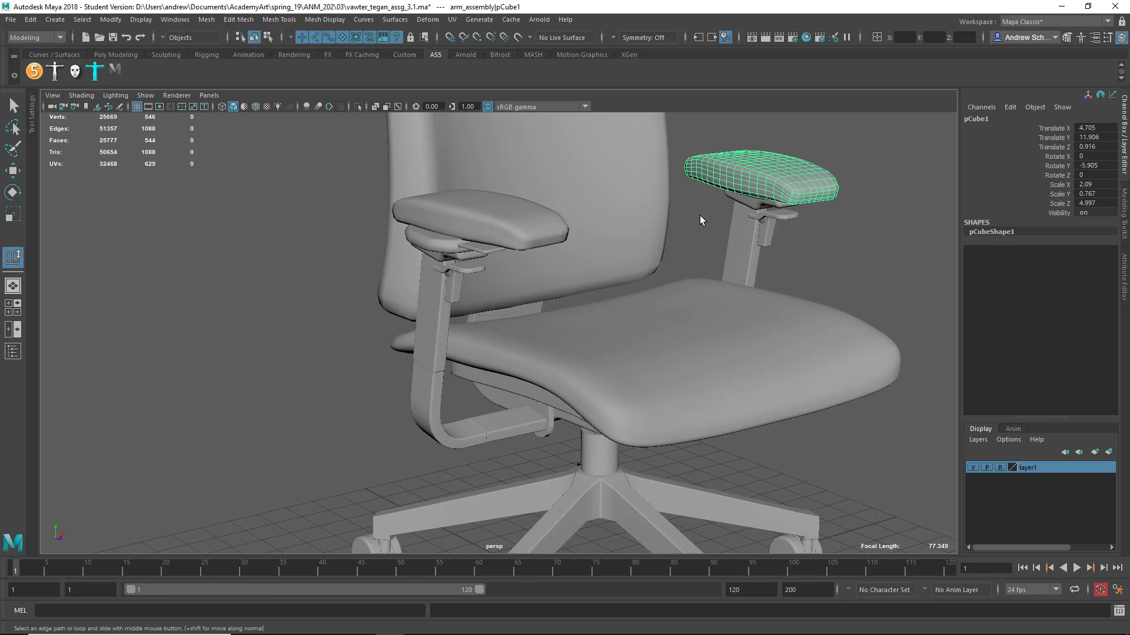
{"action": "left_click", "coordinate": [590, 216]}
{"action": "left_click", "coordinate": [532, 484]}
{"action": "middle_click_drag", "start_coordinate": [522, 485], "coordinate": [513, 308], "text": "alt"}
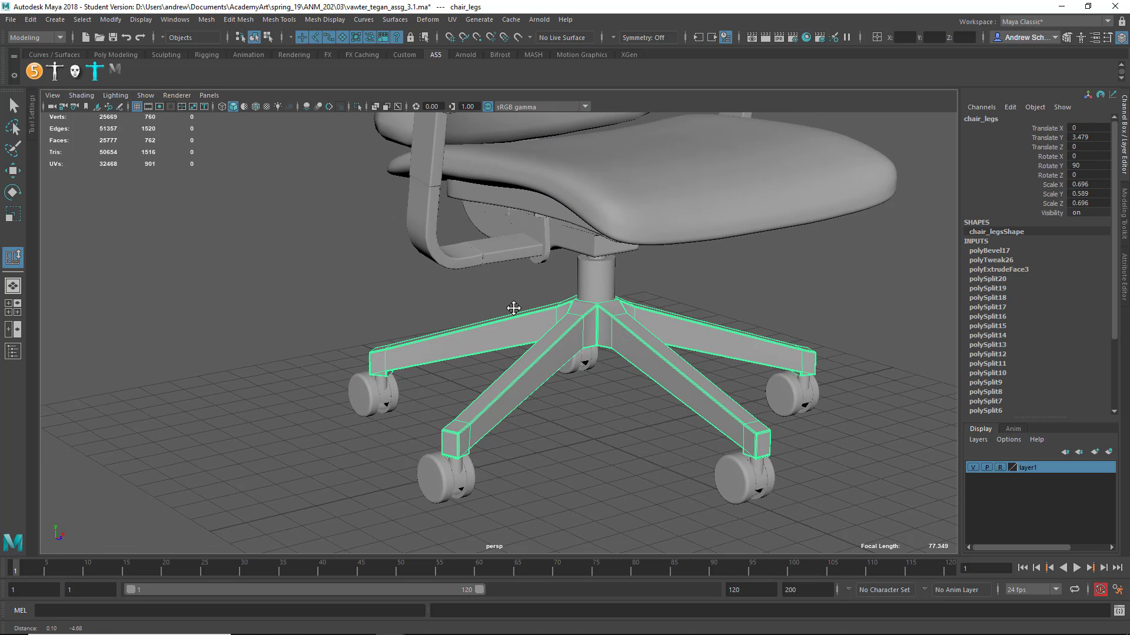
{"action": "right_click_drag", "start_coordinate": [513, 308], "coordinate": [491, 326], "text": "alt"}
{"action": "left_click", "coordinate": [453, 470]}
Open the next student's chair scene and examine the lever and its tube beneath the seat
{"action": "left_click", "coordinate": [341, 358]}
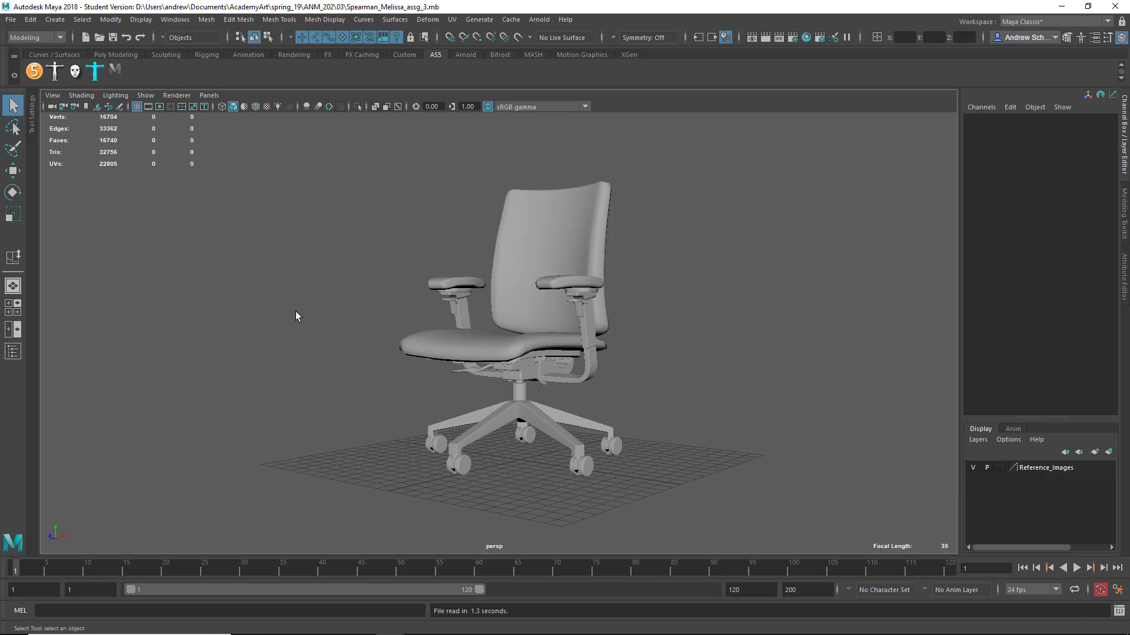
{"action": "left_click_drag", "start_coordinate": [292, 312], "coordinate": [453, 341], "text": "alt"}
{"action": "left_click", "coordinate": [504, 362]}
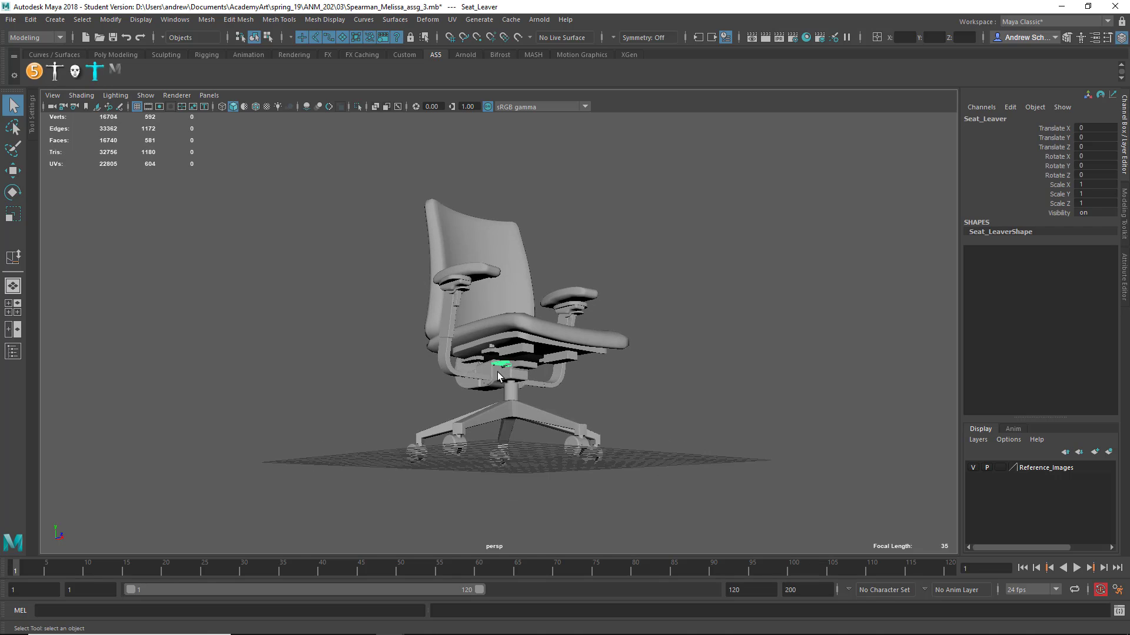
{"action": "key", "text": "f"}
{"action": "left_click_drag", "start_coordinate": [471, 390], "coordinate": [346, 402], "text": "alt"}
{"action": "scroll", "coordinate": [388, 403], "scroll_direction": "down", "scroll_amount": 5}
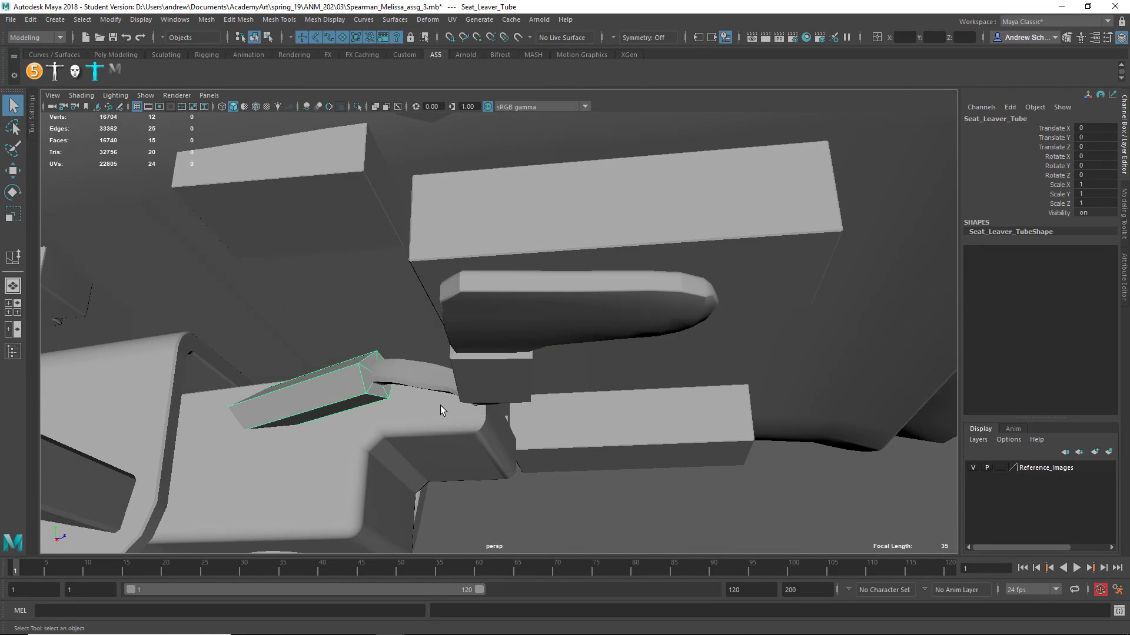
Examine the mechanism blocks, the hexagonal screw and the curved brace on the underside of the seat
{"action": "left_click", "coordinate": [521, 405]}
{"action": "left_click", "coordinate": [513, 293]}
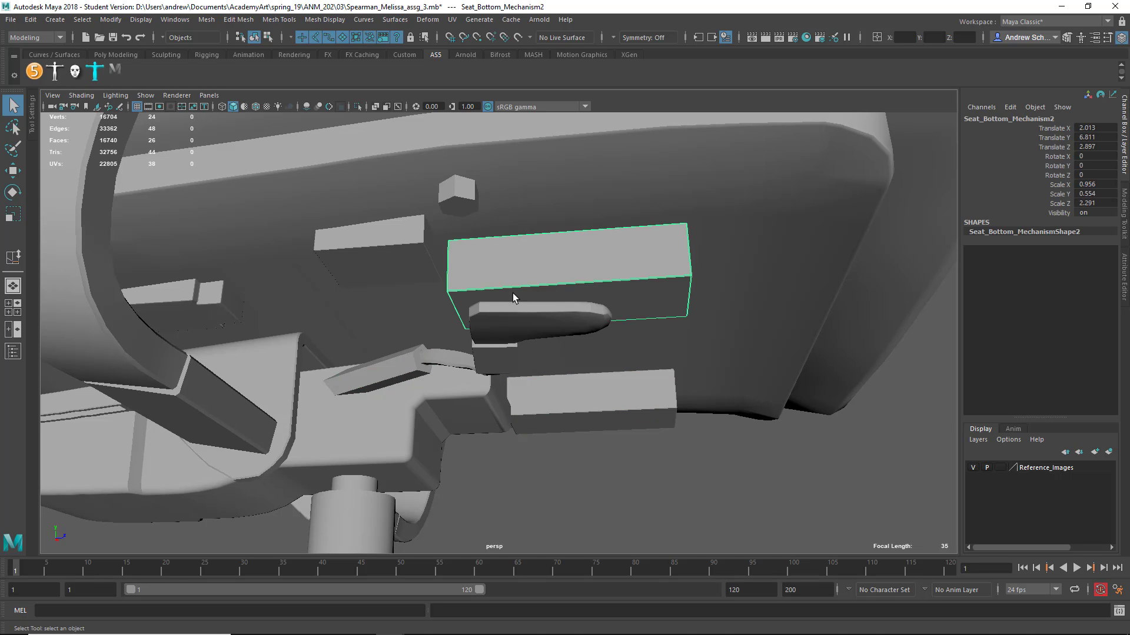
{"action": "left_click", "coordinate": [419, 252]}
{"action": "left_click", "coordinate": [465, 203]}
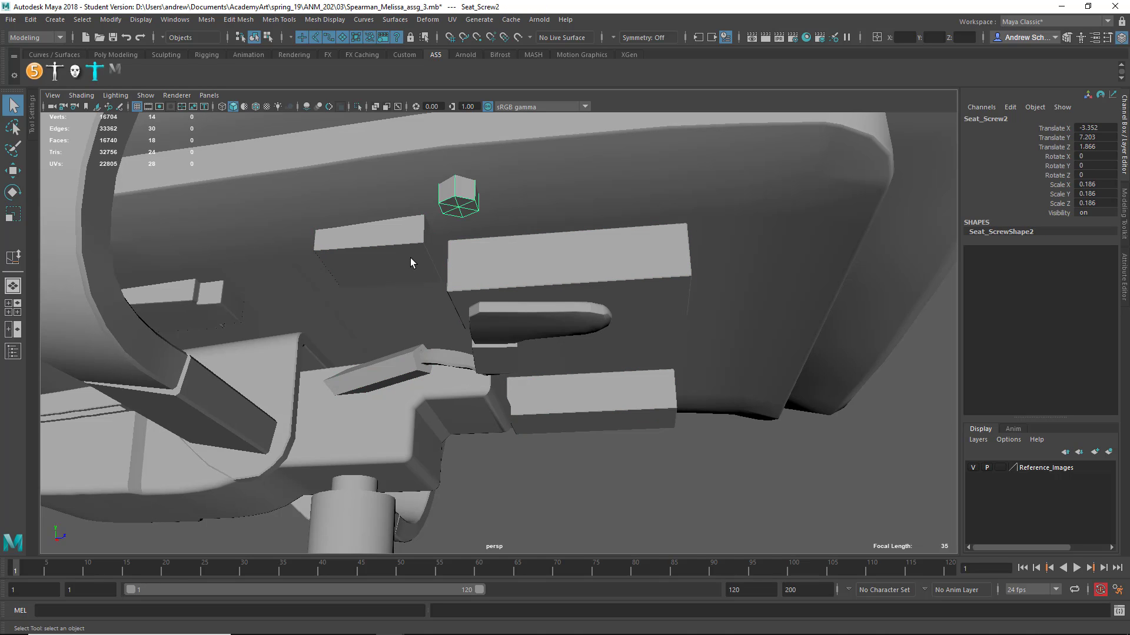
{"action": "left_click", "coordinate": [224, 400]}
{"action": "right_click_drag", "start_coordinate": [383, 396], "coordinate": [161, 408], "text": "alt"}
{"action": "left_click", "coordinate": [207, 415]}
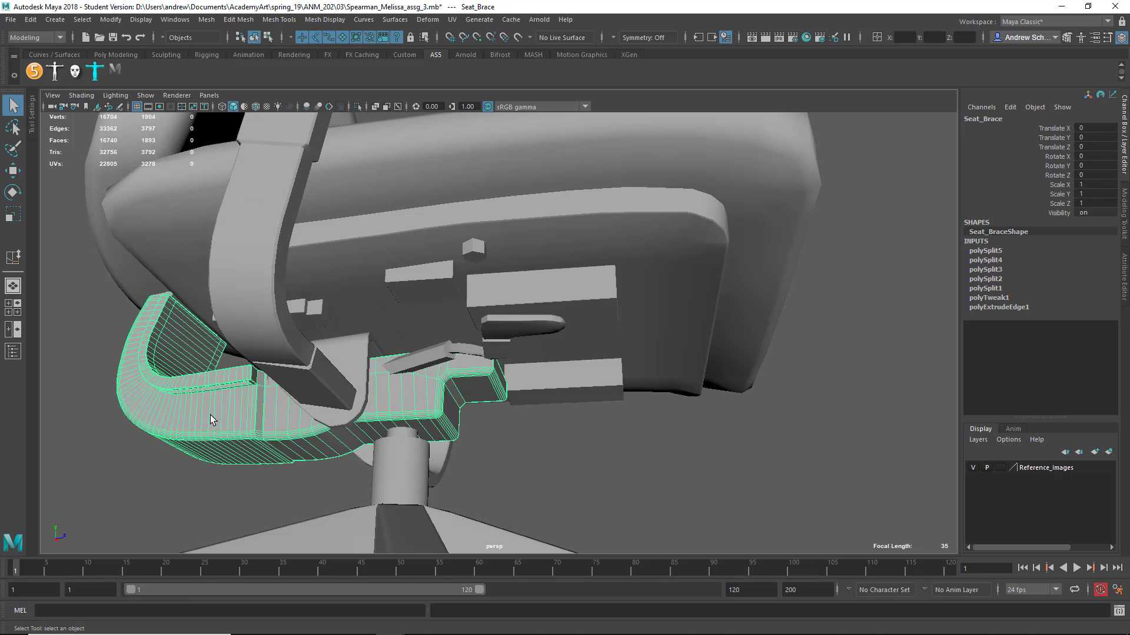
Examine the chair's leg base and the separate parts of its caster wheels
{"action": "middle_click_drag", "start_coordinate": [210, 415], "coordinate": [513, 409], "text": "alt"}
{"action": "left_click_drag", "start_coordinate": [493, 393], "coordinate": [521, 496], "text": "alt"}
{"action": "left_click", "coordinate": [520, 497]}
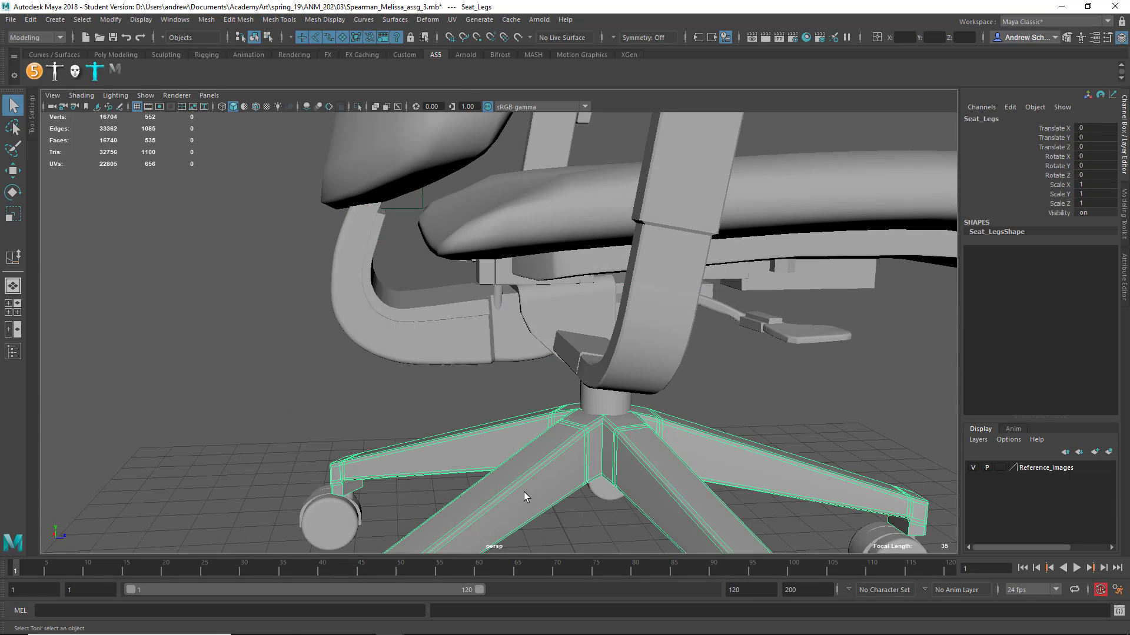
{"action": "middle_click_drag", "start_coordinate": [523, 492], "coordinate": [433, 270], "text": "alt"}
{"action": "left_click", "coordinate": [235, 492]}
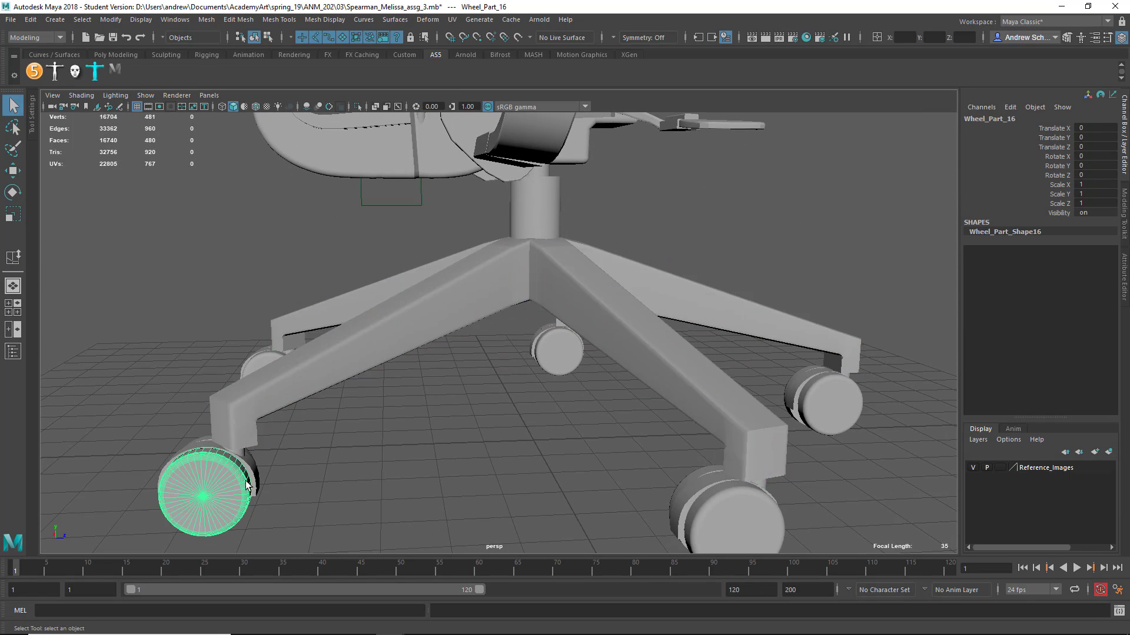
{"action": "left_click", "coordinate": [251, 471]}
{"action": "middle_click_drag", "start_coordinate": [283, 472], "coordinate": [529, 401], "text": "alt"}
{"action": "left_click_drag", "start_coordinate": [529, 402], "coordinate": [542, 387], "text": "alt"}
{"action": "left_click", "coordinate": [547, 445]}
{"action": "left_click", "coordinate": [495, 465]}
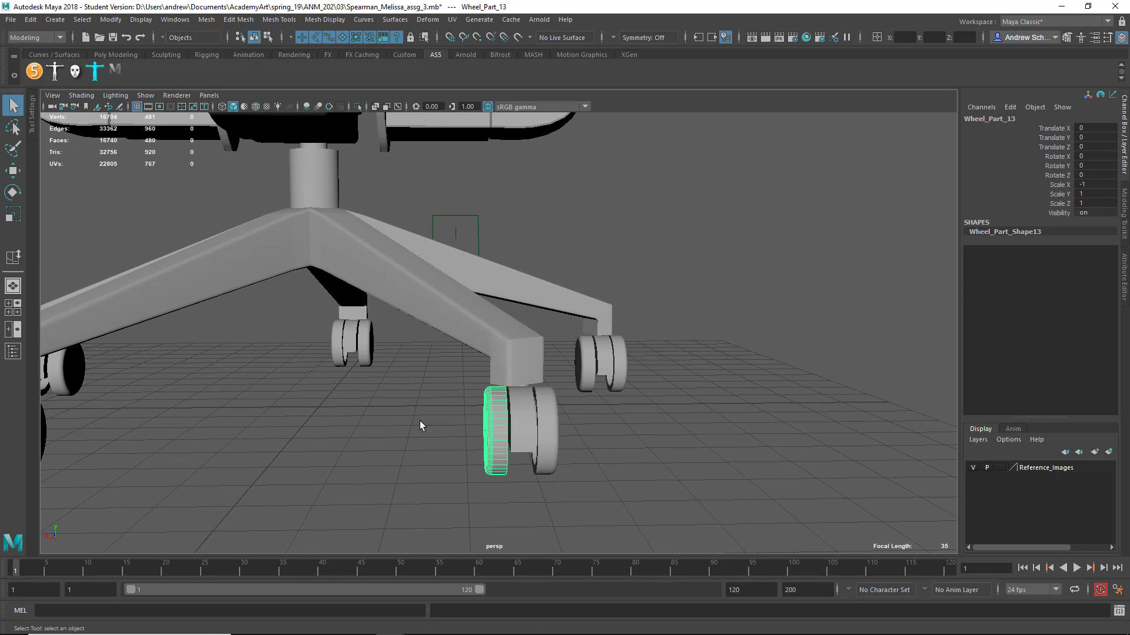
{"action": "left_click", "coordinate": [371, 384]}
{"action": "scroll", "coordinate": [277, 312], "scroll_direction": "down", "scroll_amount": 3}
Turn on smooth preview for the seat cushion and deselect it
{"action": "left_click_drag", "start_coordinate": [442, 416], "coordinate": [151, 295], "text": "alt"}
{"action": "left_click", "coordinate": [582, 224]}
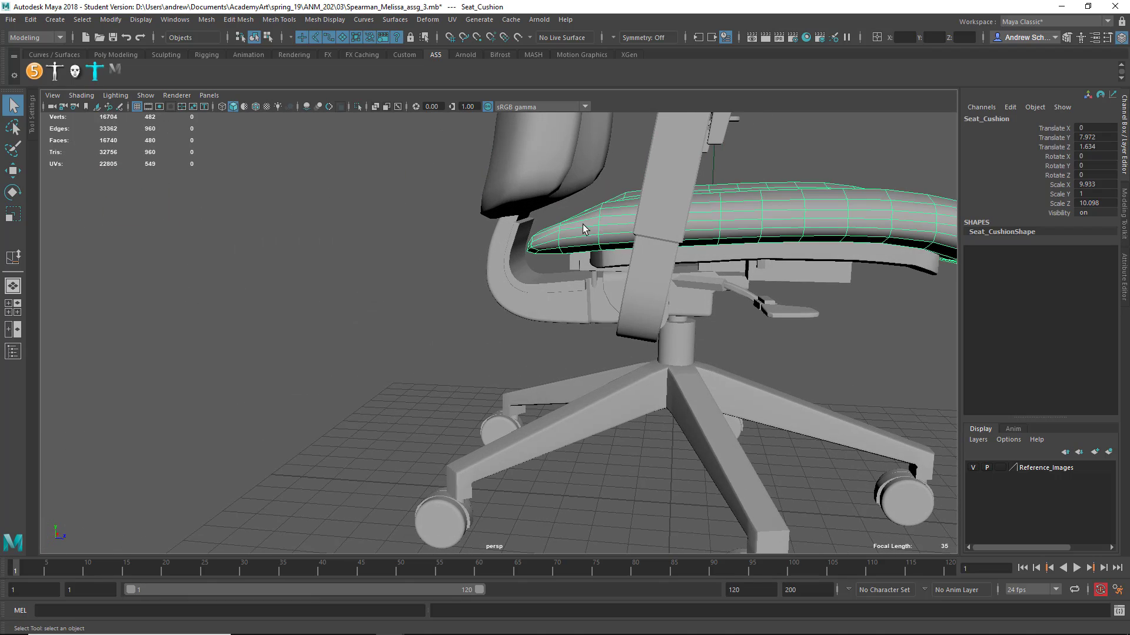
{"action": "left_click_drag", "start_coordinate": [582, 224], "coordinate": [528, 328], "text": "alt"}
{"action": "key", "text": "3"}
{"action": "left_click", "coordinate": [544, 244]}
Turn on smooth preview for the rounded plate beneath the near armrest pad, check its shape and deselect it
{"action": "left_click", "coordinate": [624, 209]}
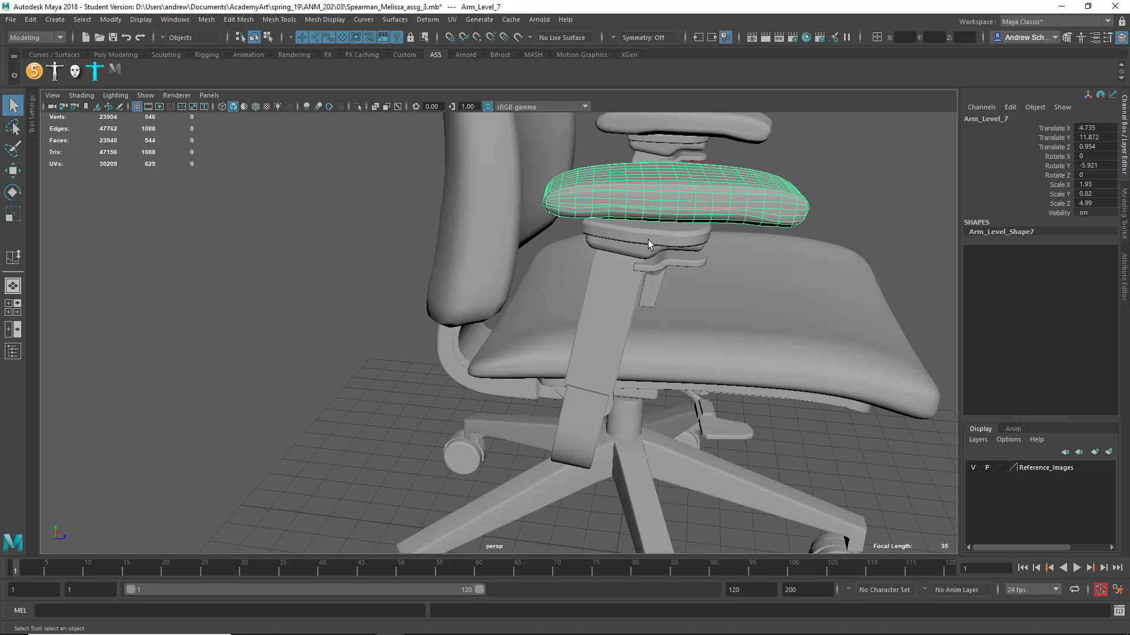
{"action": "left_click", "coordinate": [629, 245]}
{"action": "key", "text": "f"}
{"action": "key", "text": "3"}
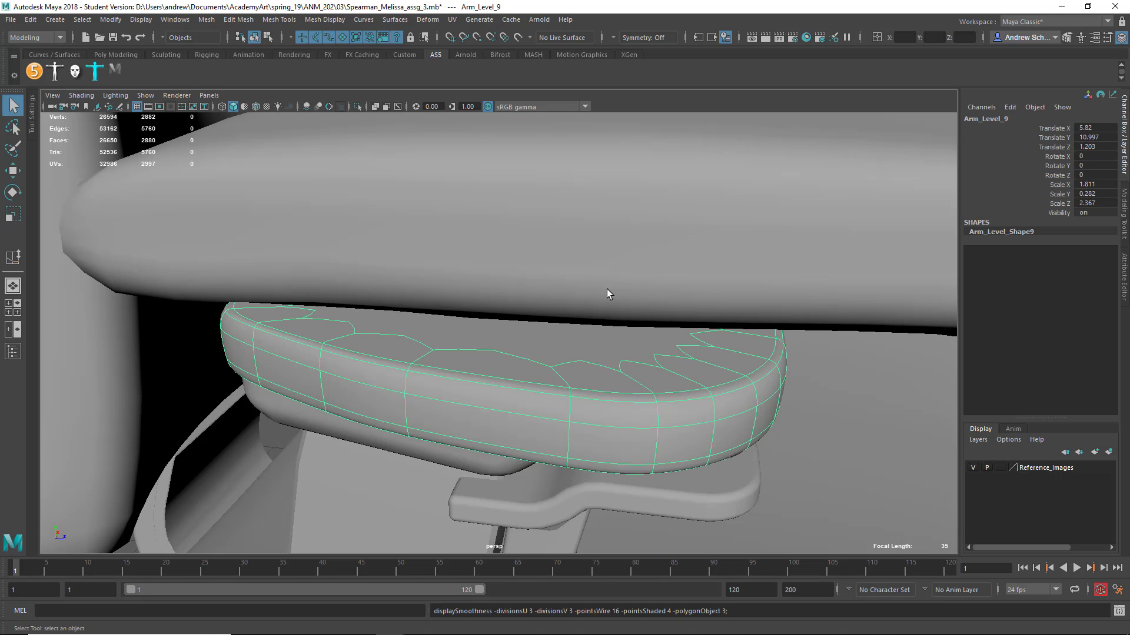
{"action": "left_click_drag", "start_coordinate": [606, 294], "coordinate": [567, 349], "text": "alt"}
{"action": "right_click_drag", "start_coordinate": [568, 346], "coordinate": [100, 361], "text": "alt"}
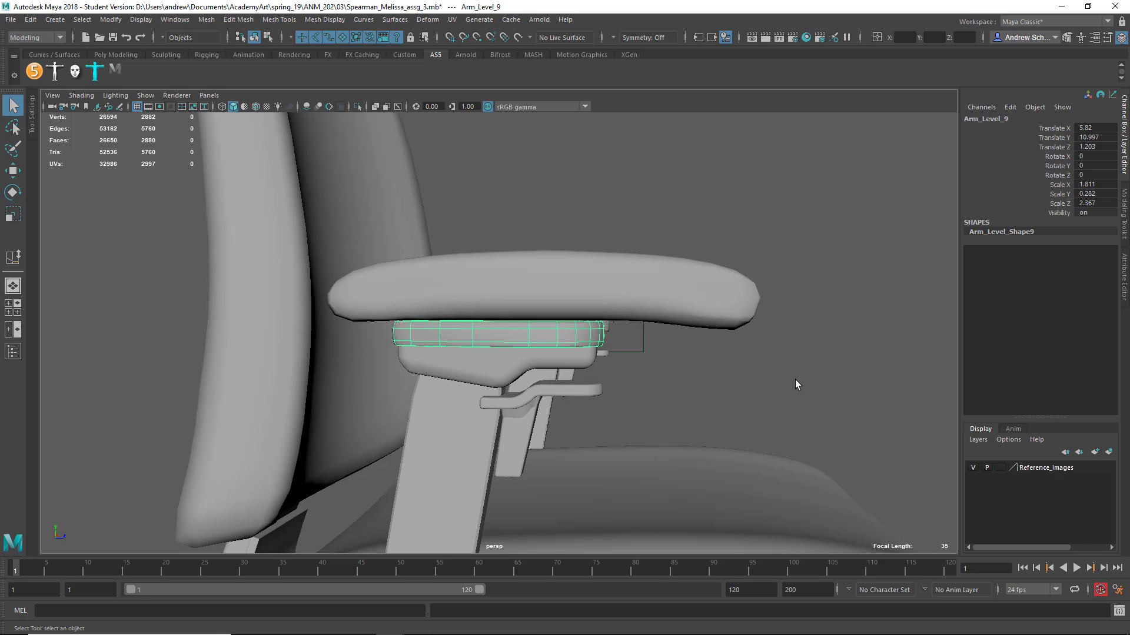
{"action": "left_click", "coordinate": [796, 380]}
Turn on smooth preview for the near armrest pad and deselect it
{"action": "left_click_drag", "start_coordinate": [792, 383], "coordinate": [716, 322], "text": "alt"}
{"action": "left_click", "coordinate": [715, 320]}
{"action": "key", "text": "3"}
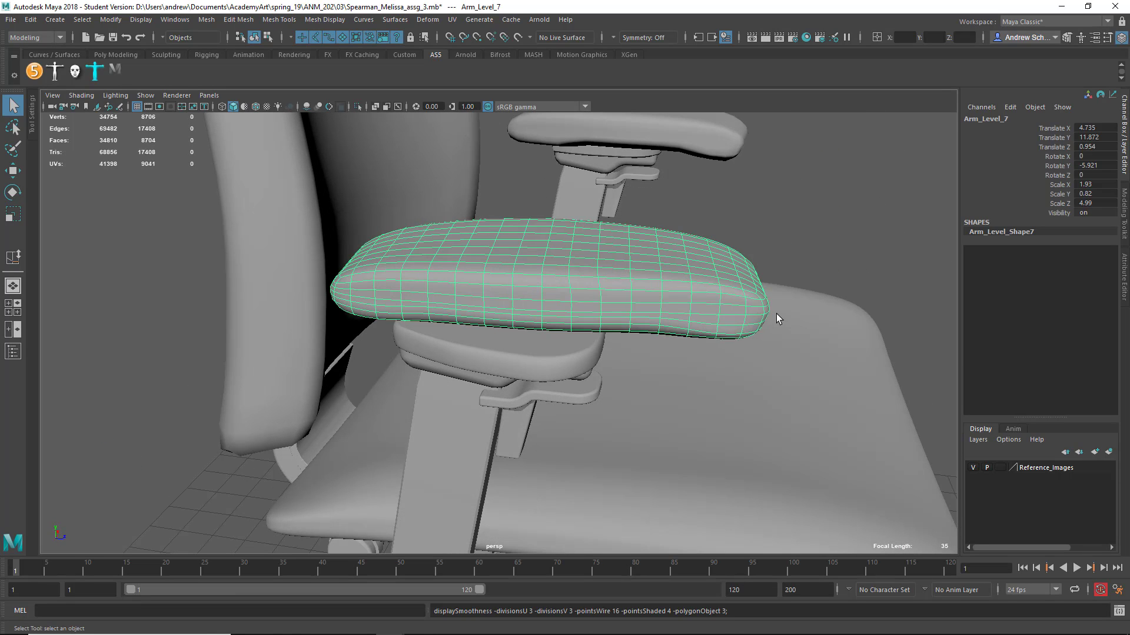
{"action": "left_click", "coordinate": [786, 261]}
Examine the near armrest, its support arm and the mechanism parts beneath the seat
{"action": "left_click_drag", "start_coordinate": [786, 261], "coordinate": [759, 266], "text": "alt"}
{"action": "right_click_drag", "start_coordinate": [759, 266], "coordinate": [496, 329], "text": "alt"}
{"action": "left_click_drag", "start_coordinate": [495, 330], "coordinate": [547, 318], "text": "alt"}
{"action": "middle_click_drag", "start_coordinate": [504, 346], "coordinate": [523, 259], "text": "alt"}
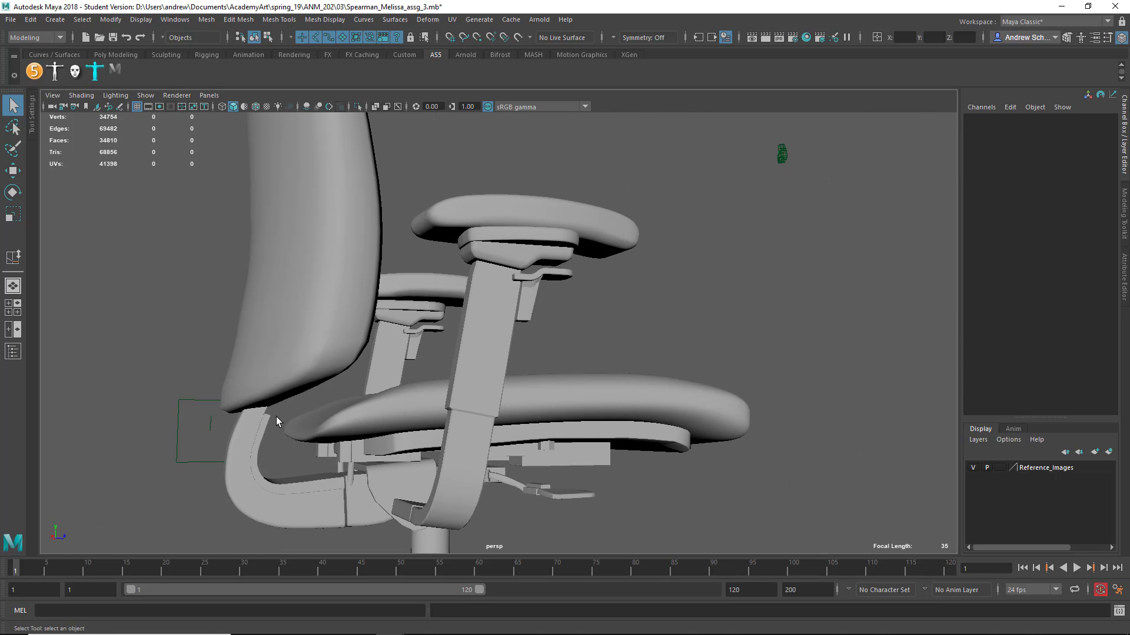
{"action": "left_click_drag", "start_coordinate": [330, 466], "coordinate": [323, 437], "text": "alt"}
{"action": "right_click_drag", "start_coordinate": [323, 436], "coordinate": [555, 469], "text": "alt"}
{"action": "left_click_drag", "start_coordinate": [556, 474], "coordinate": [647, 285], "text": "alt"}
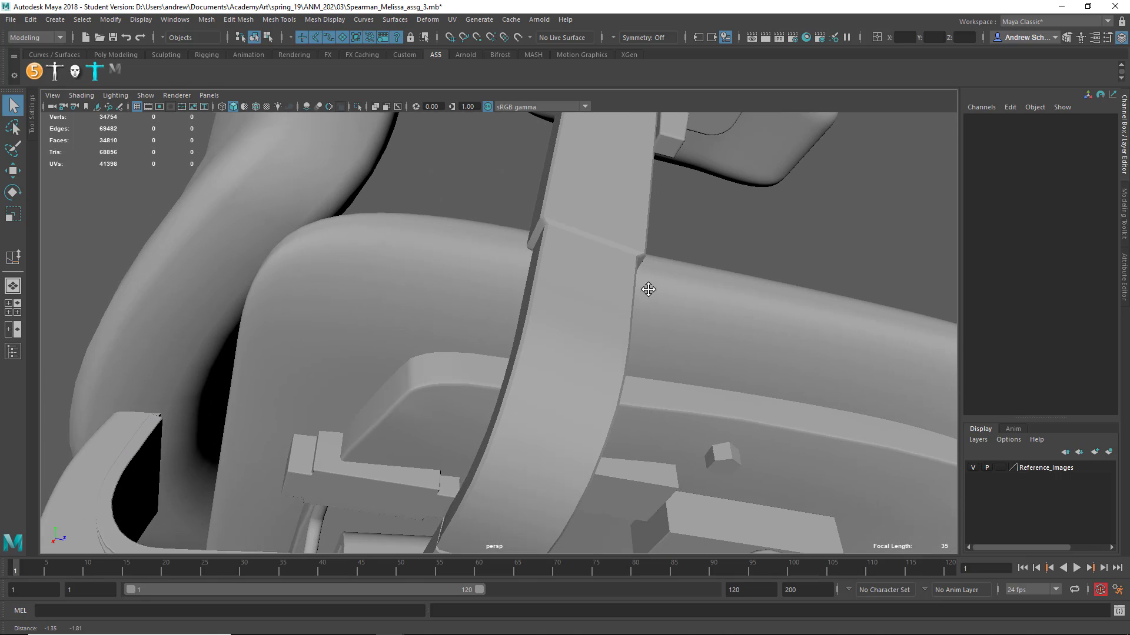
{"action": "left_click", "coordinate": [316, 474]}
{"action": "left_click_drag", "start_coordinate": [335, 467], "coordinate": [370, 412], "text": "alt"}
{"action": "left_click", "coordinate": [360, 377]}
{"action": "left_click", "coordinate": [394, 388]}
{"action": "left_click", "coordinate": [539, 400]}
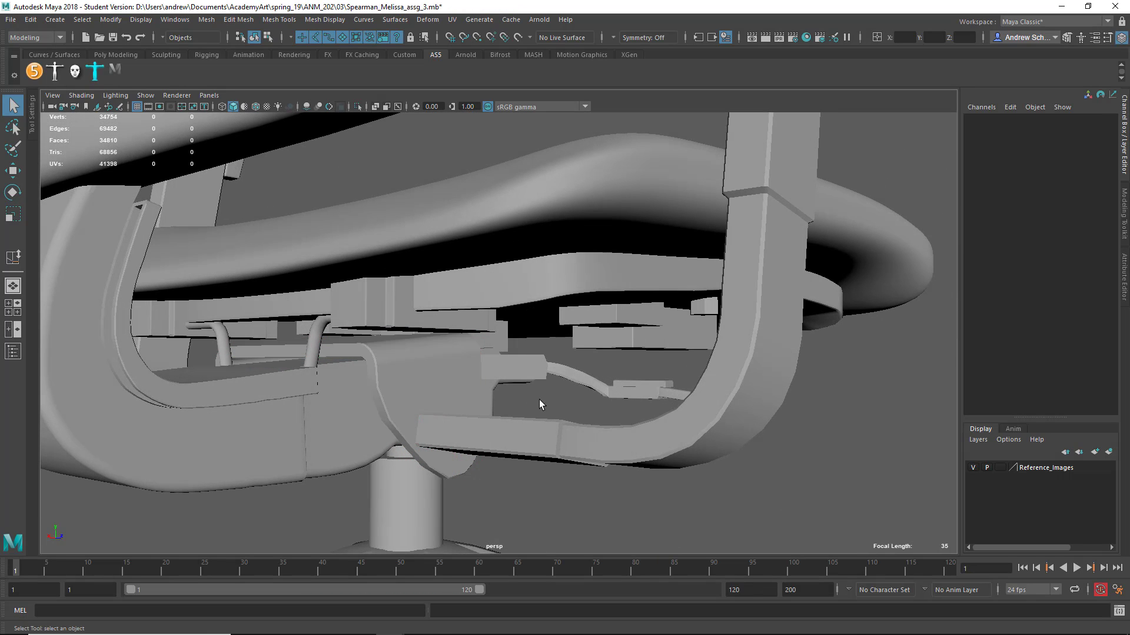
Check the seat lever under the seat with smooth preview and return it to the unsmoothed display
{"action": "left_click", "coordinate": [590, 387]}
{"action": "left_click_drag", "start_coordinate": [590, 387], "coordinate": [412, 405], "text": "alt"}
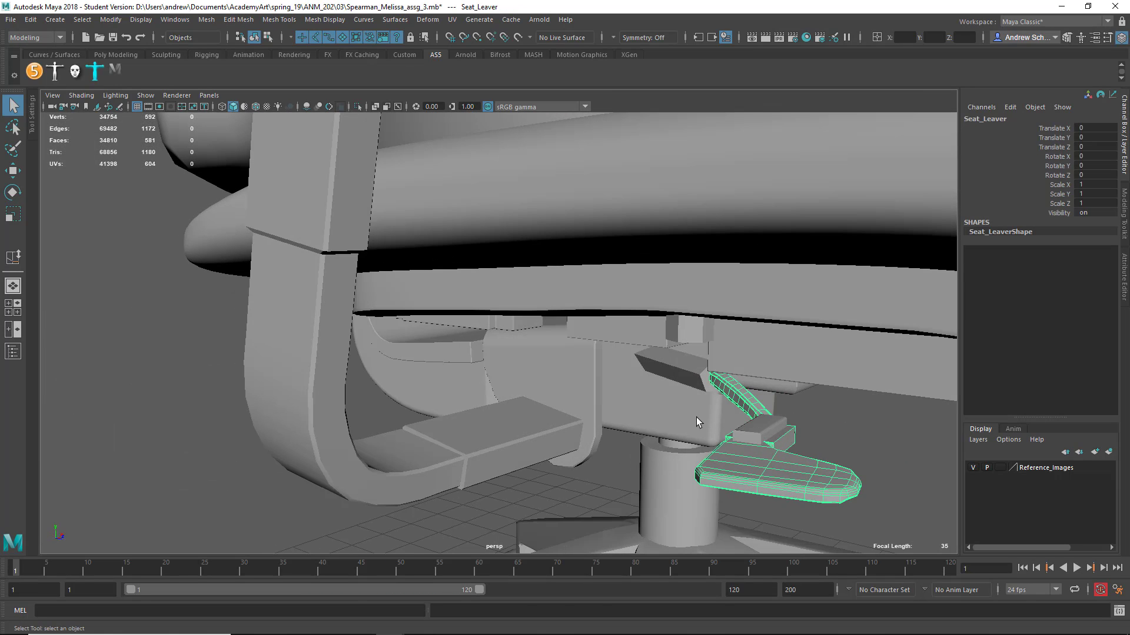
{"action": "key", "text": "3"}
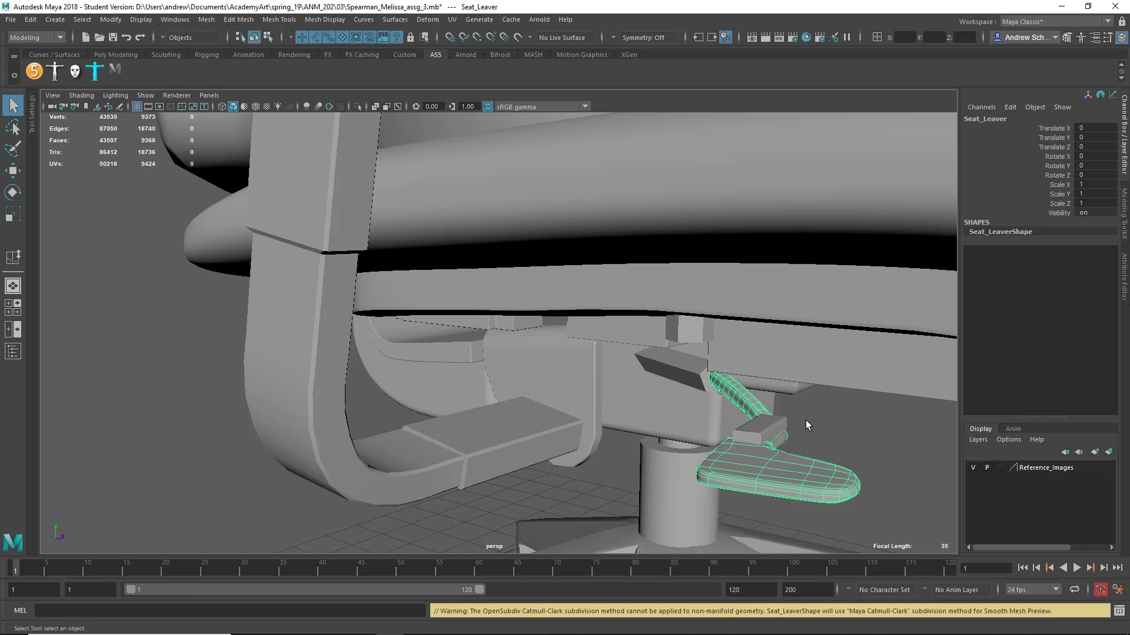
{"action": "right_click_drag", "start_coordinate": [671, 411], "coordinate": [860, 406], "text": "alt"}
{"action": "middle_click_drag", "start_coordinate": [860, 406], "coordinate": [569, 270], "text": "alt"}
{"action": "left_click_drag", "start_coordinate": [621, 369], "coordinate": [691, 343], "text": "alt"}
{"action": "key", "text": "1"}
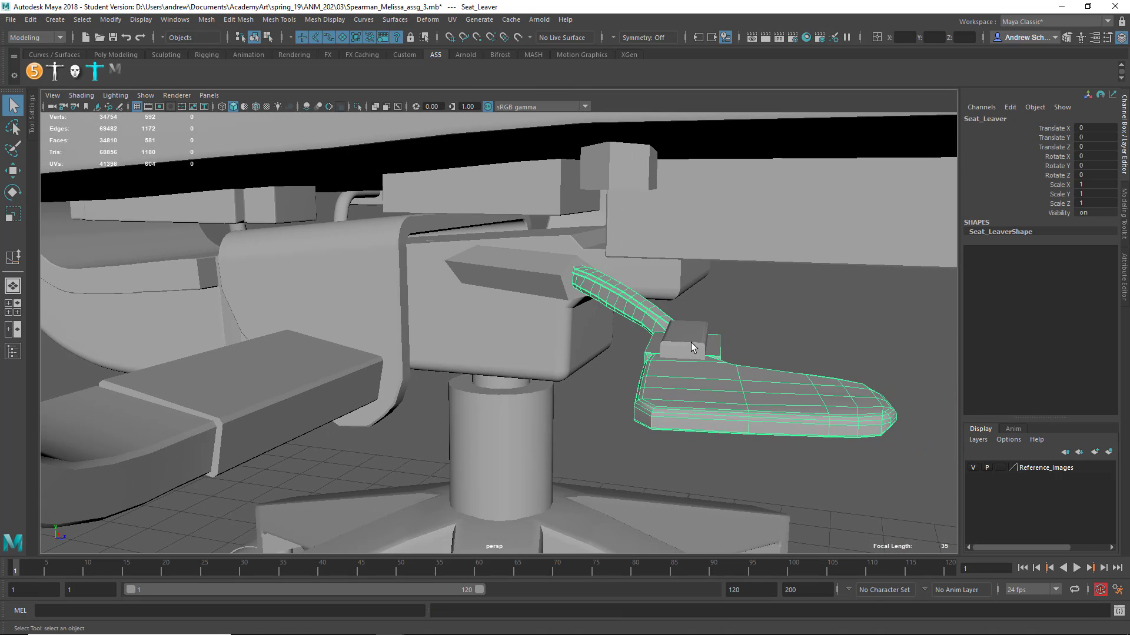
Select the central seat tube above the leg base and show the Outliner
{"action": "right_click_drag", "start_coordinate": [691, 343], "coordinate": [420, 354], "text": "alt"}
{"action": "left_click", "coordinate": [509, 415]}
{"action": "left_click_drag", "start_coordinate": [513, 450], "coordinate": [553, 429], "text": "alt"}
{"action": "right_click_drag", "start_coordinate": [637, 438], "coordinate": [112, 430], "text": "alt"}
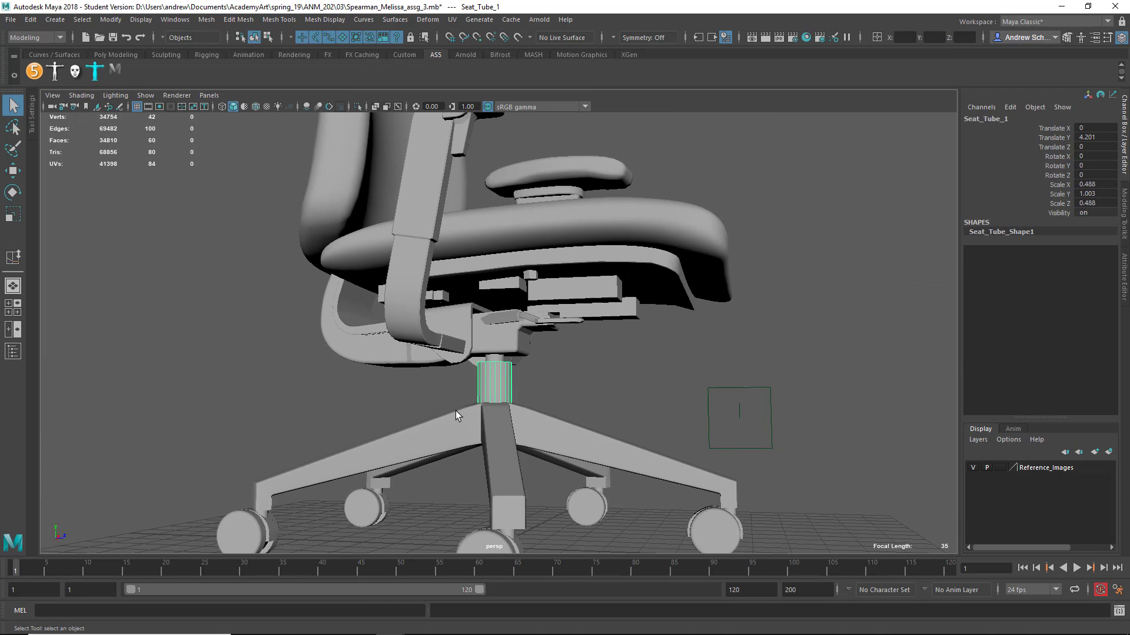
{"action": "left_click", "coordinate": [13, 351]}
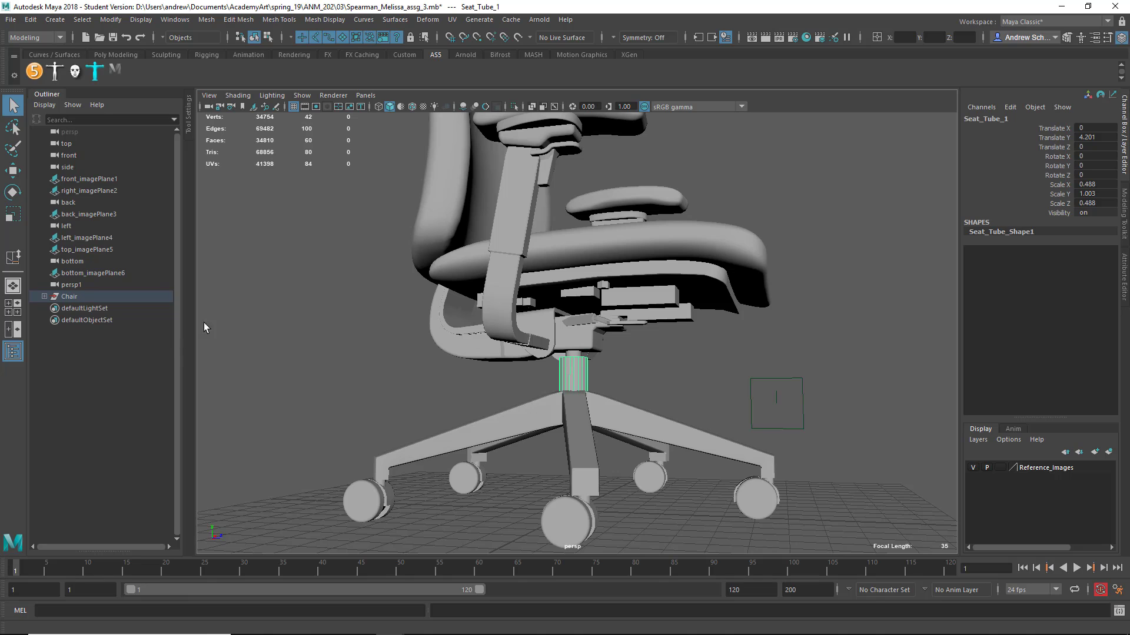
Review the whole chair from the side and from the front
{"action": "right_click_drag", "start_coordinate": [436, 391], "coordinate": [154, 383], "text": "alt"}
{"action": "left_click_drag", "start_coordinate": [154, 383], "coordinate": [440, 358], "text": "alt"}
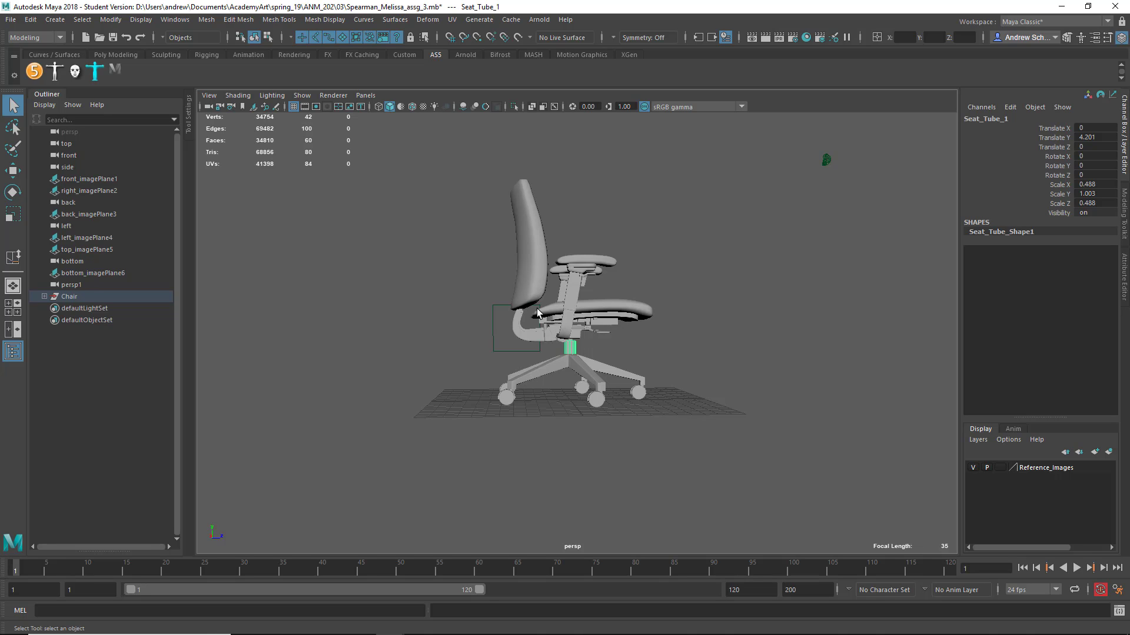
{"action": "left_click_drag", "start_coordinate": [449, 360], "coordinate": [414, 381], "text": "alt"}
{"action": "right_click_drag", "start_coordinate": [414, 382], "coordinate": [662, 376], "text": "alt"}
{"action": "middle_click_drag", "start_coordinate": [568, 386], "coordinate": [545, 515], "text": "alt"}
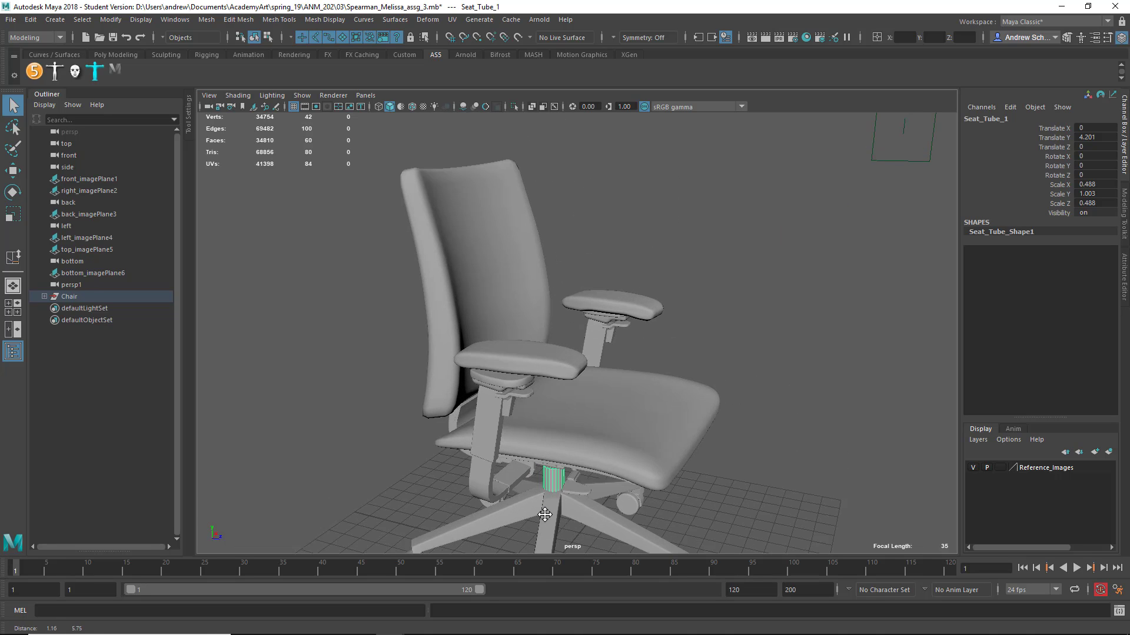
{"action": "right_click_drag", "start_coordinate": [545, 514], "coordinate": [529, 503], "text": "alt"}
{"action": "left_click", "coordinate": [333, 378]}
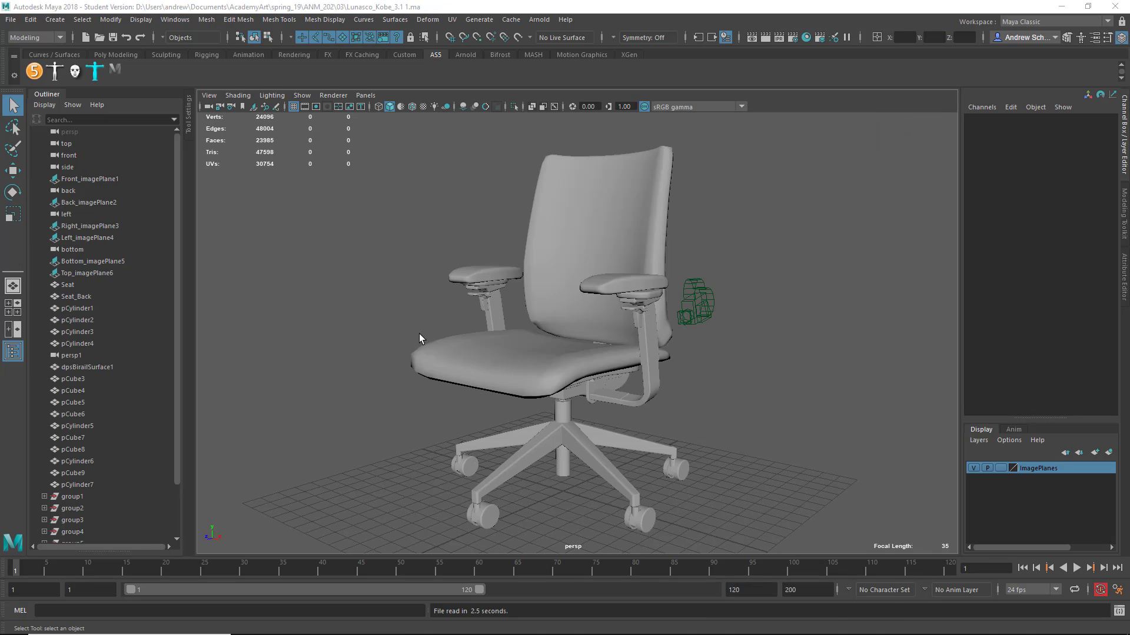
Examine the second chair's backrest and the separate parts beneath its near armrest pad
{"action": "left_click_drag", "start_coordinate": [413, 348], "coordinate": [529, 347], "text": "alt"}
{"action": "left_click", "coordinate": [445, 249]}
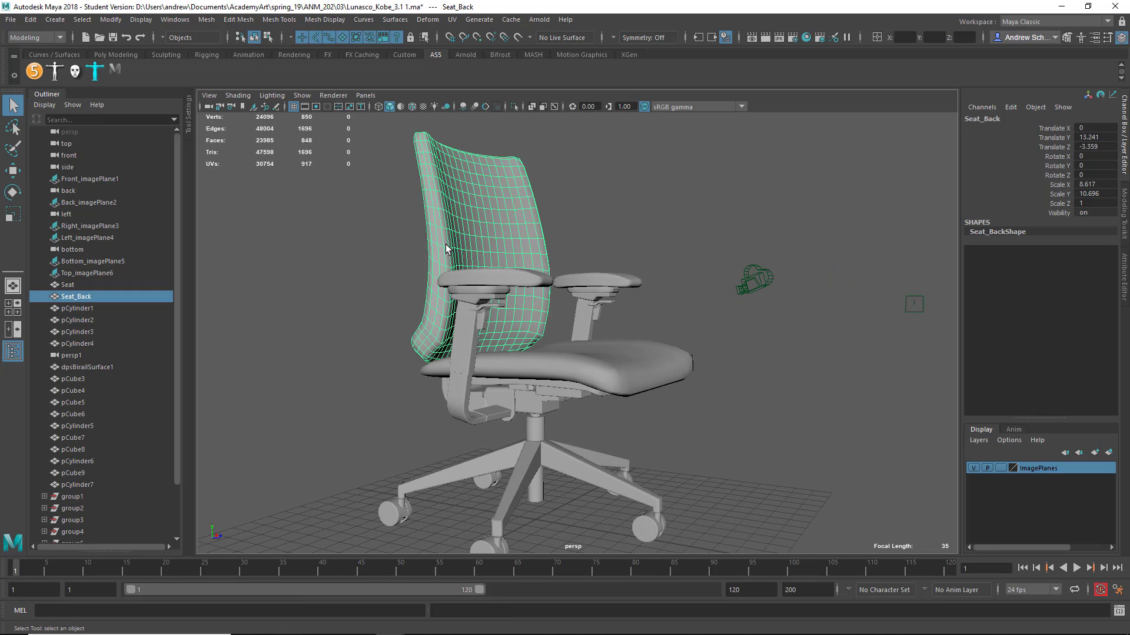
{"action": "left_click", "coordinate": [469, 280]}
{"action": "left_click", "coordinate": [475, 292]}
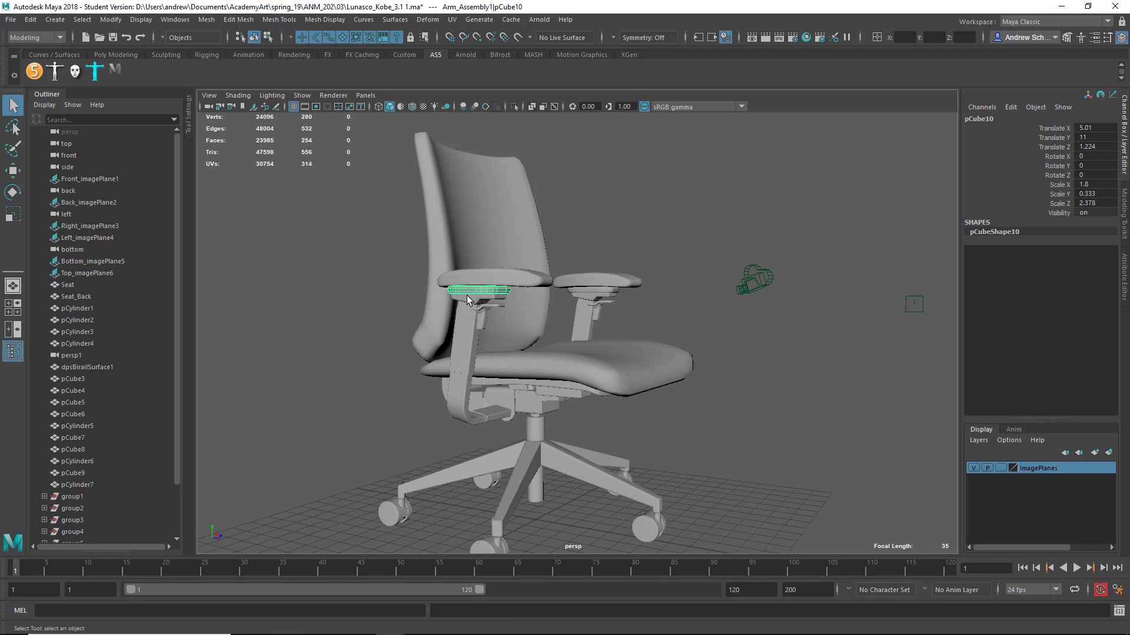
{"action": "key", "text": "f"}
{"action": "left_click_drag", "start_coordinate": [440, 362], "coordinate": [379, 366], "text": "alt"}
{"action": "left_click_drag", "start_coordinate": [383, 371], "coordinate": [485, 376], "text": "alt"}
{"action": "left_click", "coordinate": [485, 376]}
{"action": "left_click_drag", "start_coordinate": [483, 422], "coordinate": [440, 433], "text": "alt"}
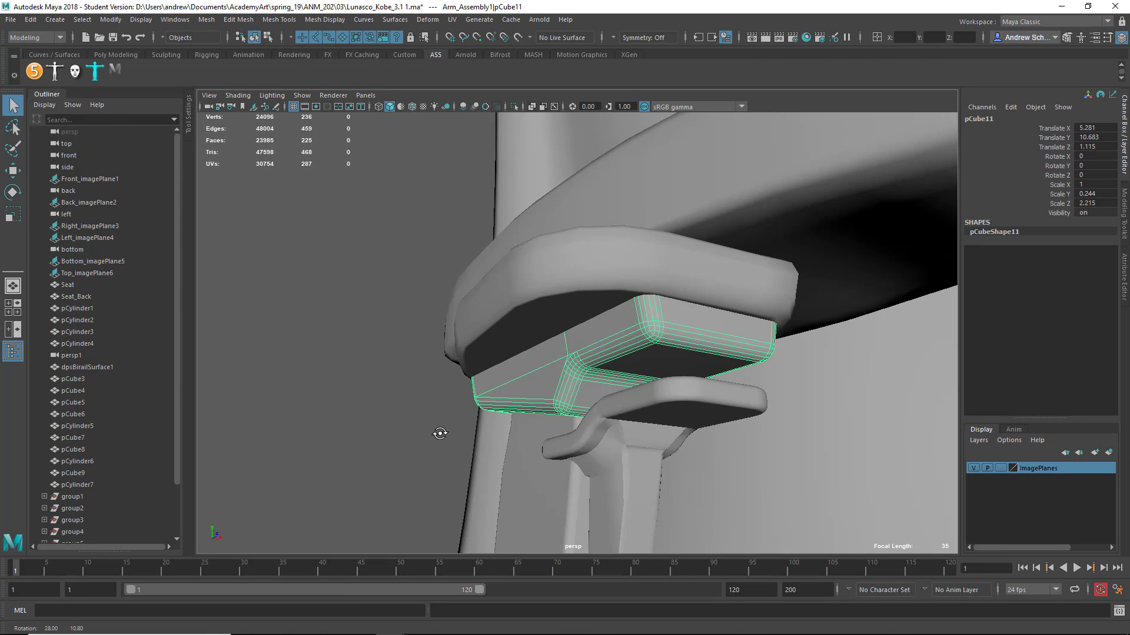
Examine the near arm post and the curved support bracket beneath the seat
{"action": "left_click", "coordinate": [576, 439]}
{"action": "middle_click_drag", "start_coordinate": [541, 511], "coordinate": [513, 230], "text": "alt"}
{"action": "left_click", "coordinate": [583, 411]}
{"action": "right_click_drag", "start_coordinate": [513, 241], "coordinate": [421, 333], "text": "alt"}
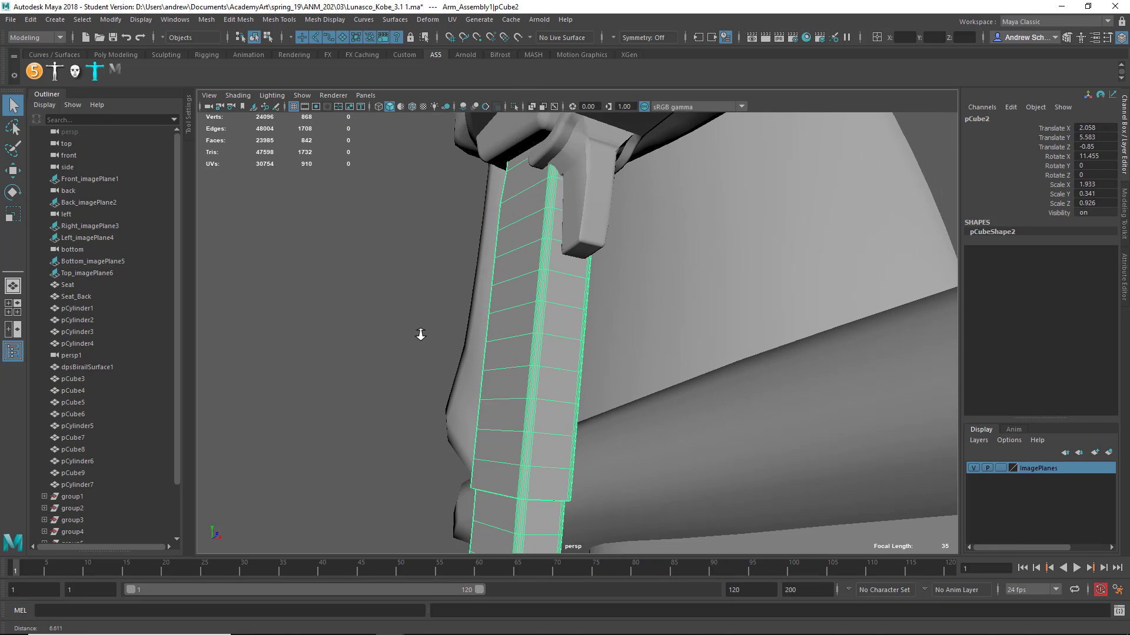
{"action": "middle_click_drag", "start_coordinate": [501, 500], "coordinate": [411, 256], "text": "alt"}
{"action": "middle_click_drag", "start_coordinate": [521, 469], "coordinate": [418, 382], "text": "alt"}
{"action": "left_click_drag", "start_coordinate": [418, 381], "coordinate": [651, 327], "text": "alt"}
{"action": "left_click", "coordinate": [833, 397]}
{"action": "left_click_drag", "start_coordinate": [794, 425], "coordinate": [620, 331], "text": "alt"}
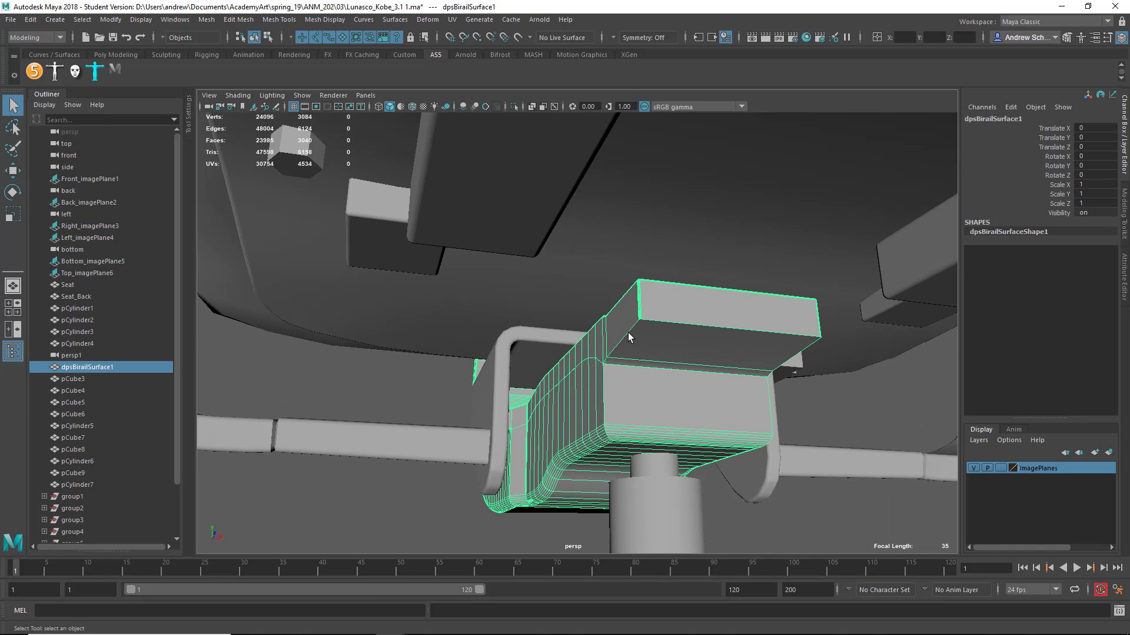
Inspect the edges around the support bracket's protruding front block in edge mode, toggling Soft Select
{"action": "right_click_drag", "start_coordinate": [630, 300], "coordinate": [637, 274]}
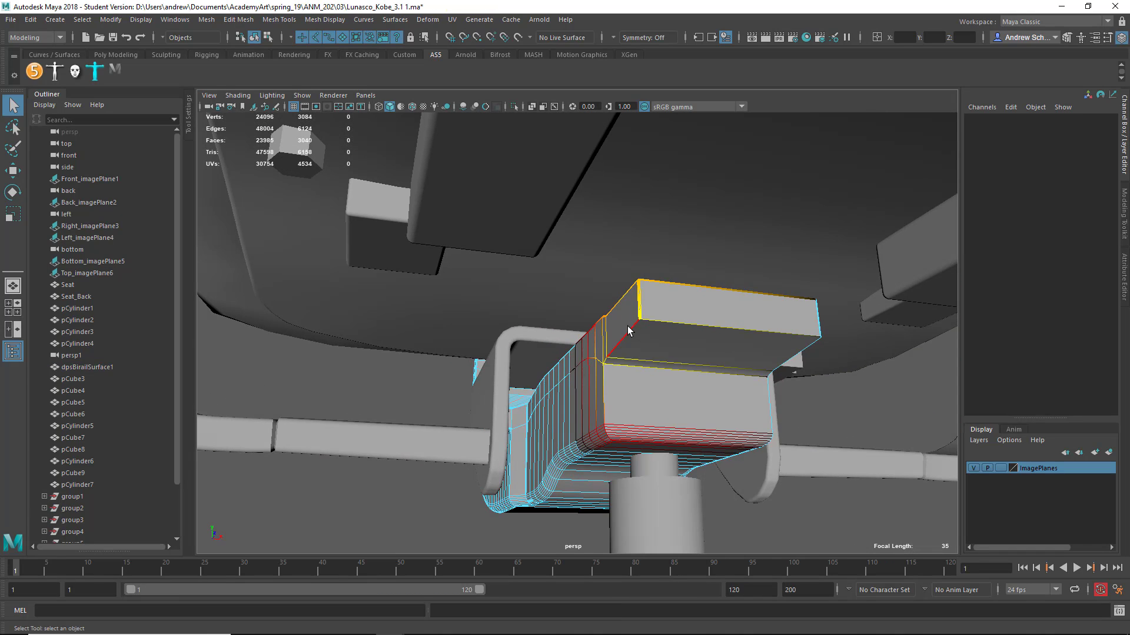
{"action": "left_click", "coordinate": [626, 330]}
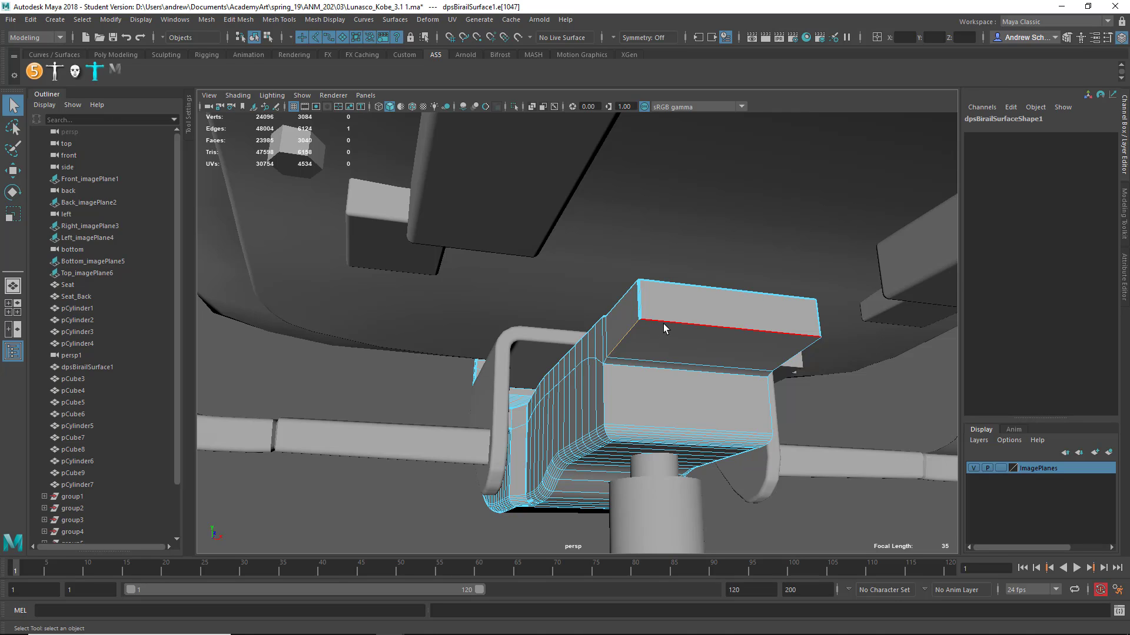
{"action": "key", "text": "b"}
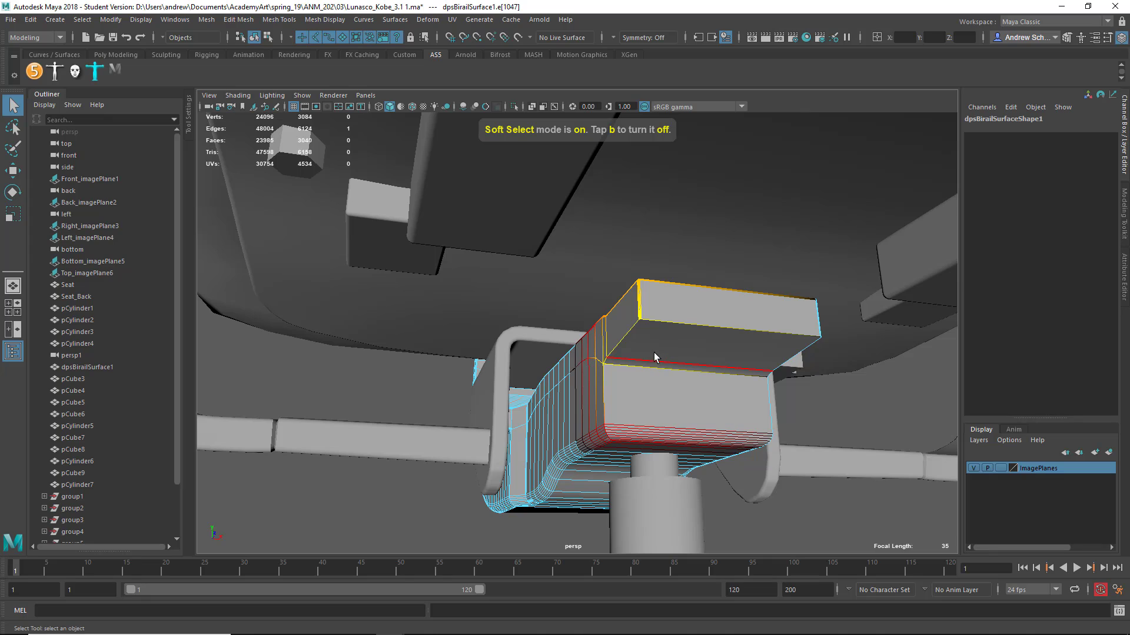
{"action": "key", "text": "b"}
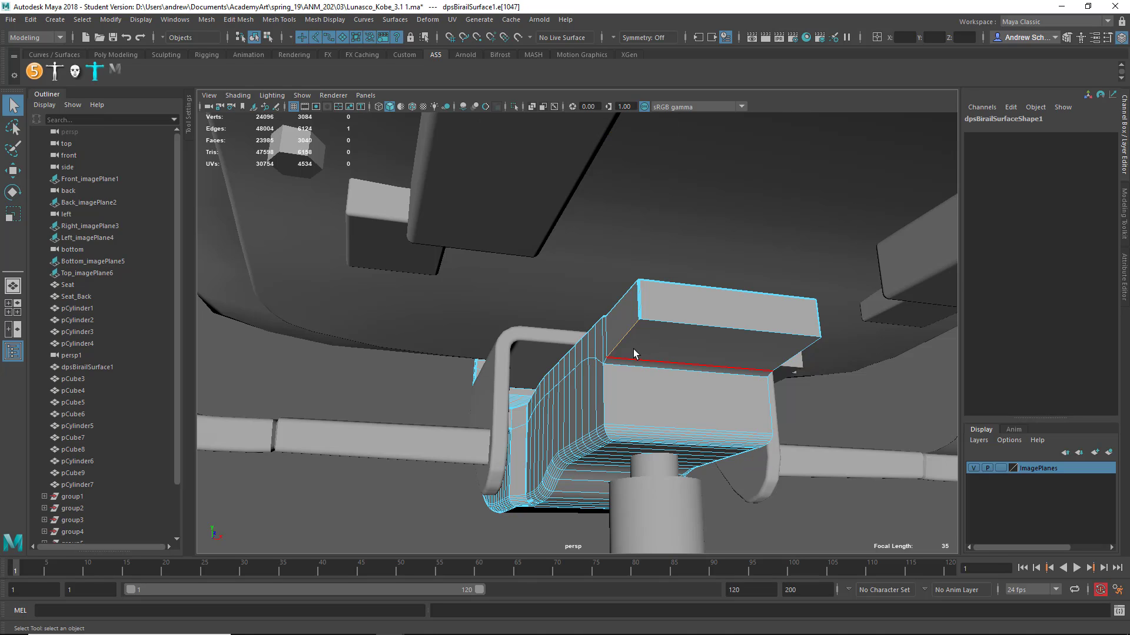
{"action": "left_click", "coordinate": [674, 324]}
{"action": "key", "text": "b"}
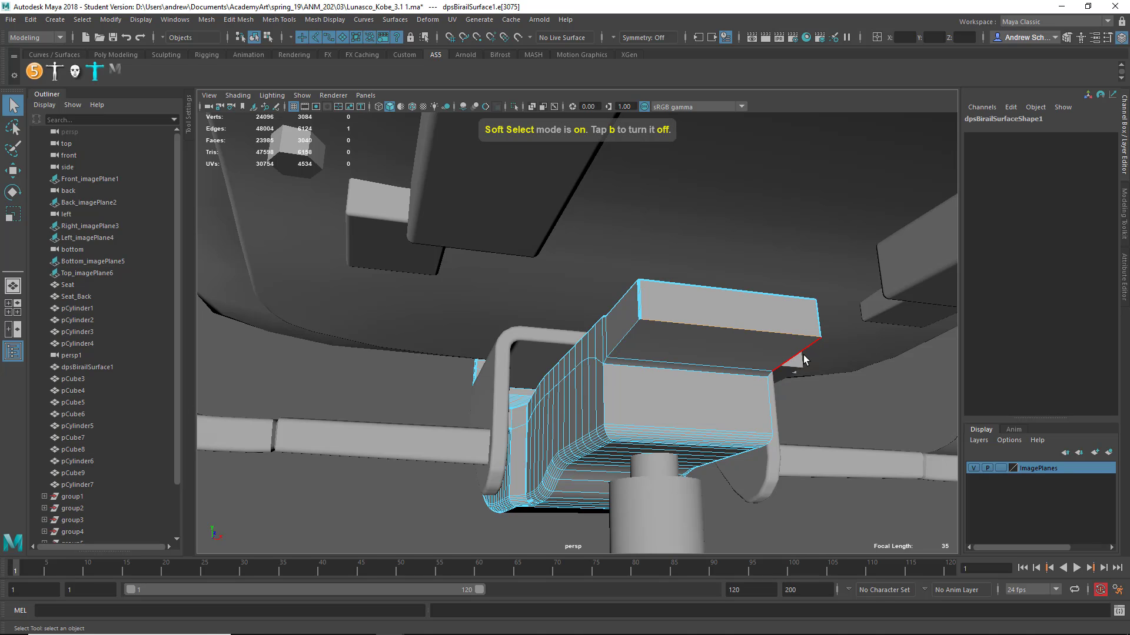
Examine the edge loops along the support bracket's rounded lower rim and around its vertical seam
{"action": "left_click_drag", "start_coordinate": [651, 433], "coordinate": [562, 424], "text": "alt"}
{"action": "left_click_drag", "start_coordinate": [318, 419], "coordinate": [418, 483], "text": "ctrl+alt"}
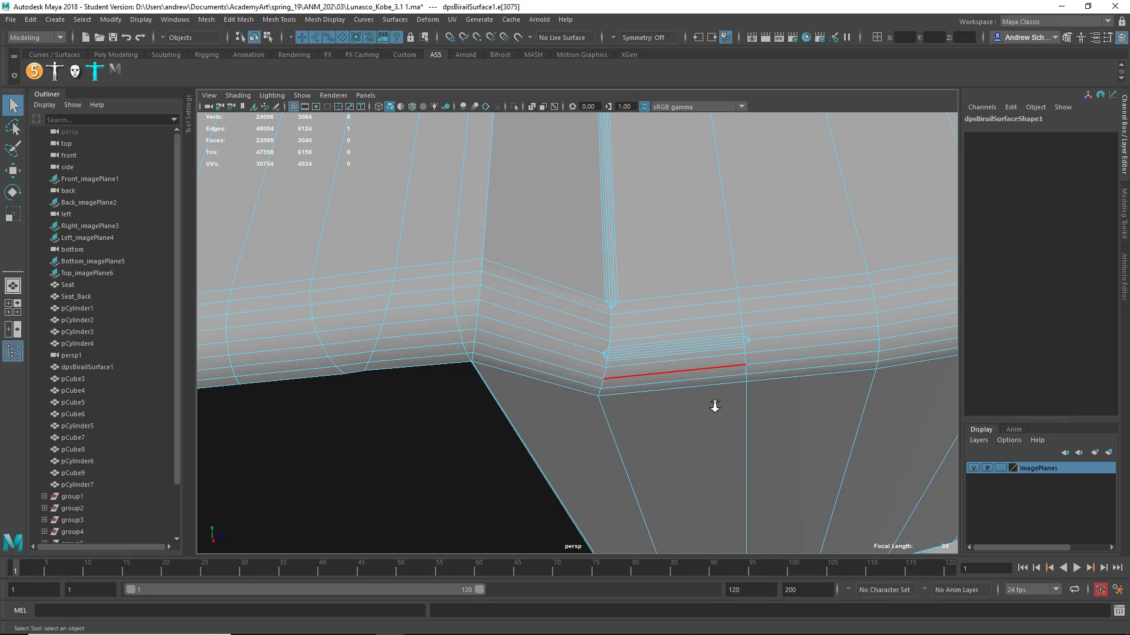
{"action": "left_click_drag", "start_coordinate": [714, 404], "coordinate": [373, 433], "text": "alt"}
{"action": "left_click_drag", "start_coordinate": [469, 397], "coordinate": [576, 337], "text": "alt"}
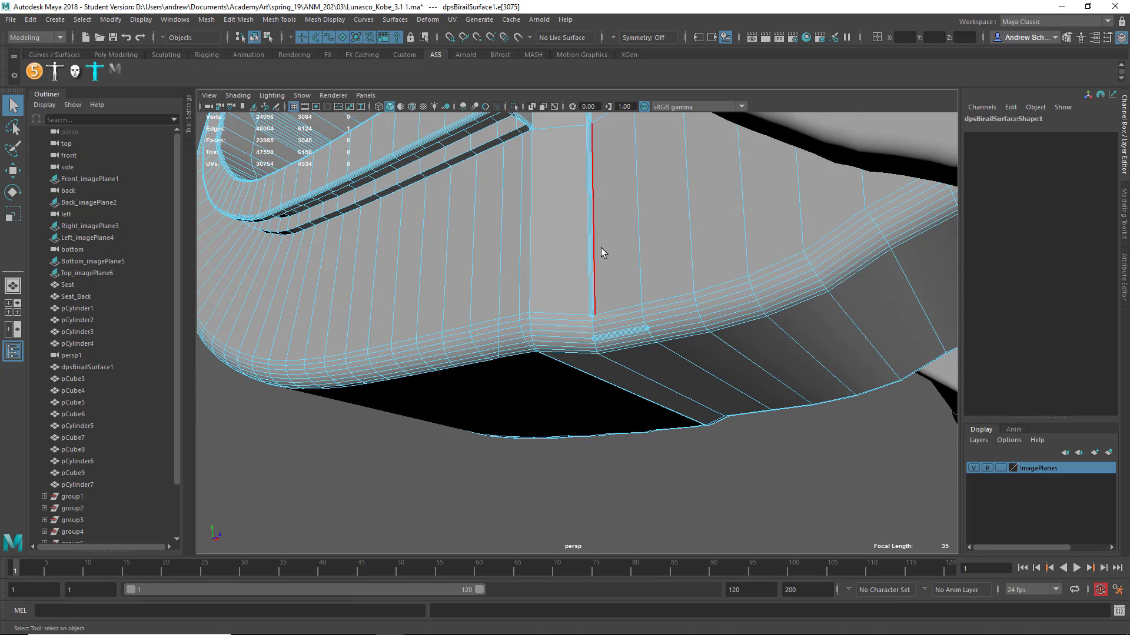
{"action": "right_click_drag", "start_coordinate": [447, 437], "coordinate": [337, 416], "text": "alt"}
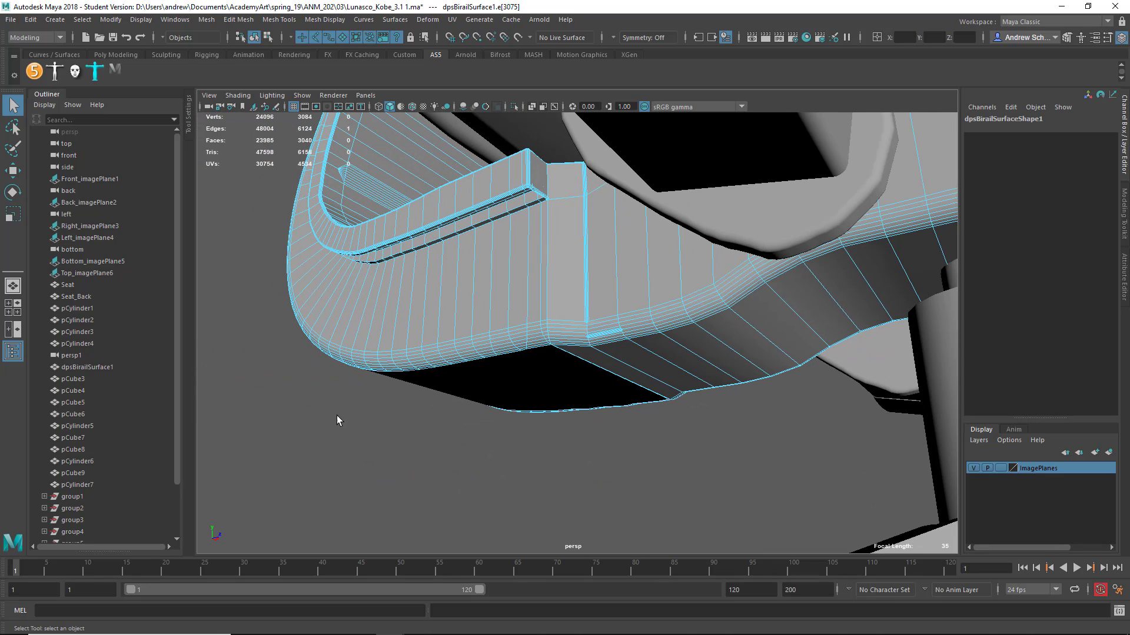
{"action": "left_click", "coordinate": [337, 416]}
{"action": "left_click_drag", "start_coordinate": [364, 405], "coordinate": [430, 398], "text": "alt"}
Return the support bracket to object mode, inspect its wireframe around the step in its side, and deselect it
{"action": "right_click_drag", "start_coordinate": [387, 299], "coordinate": [456, 259]}
{"action": "left_click", "coordinate": [402, 450]}
{"action": "left_click_drag", "start_coordinate": [400, 452], "coordinate": [590, 461], "text": "alt"}
{"action": "left_click", "coordinate": [469, 293]}
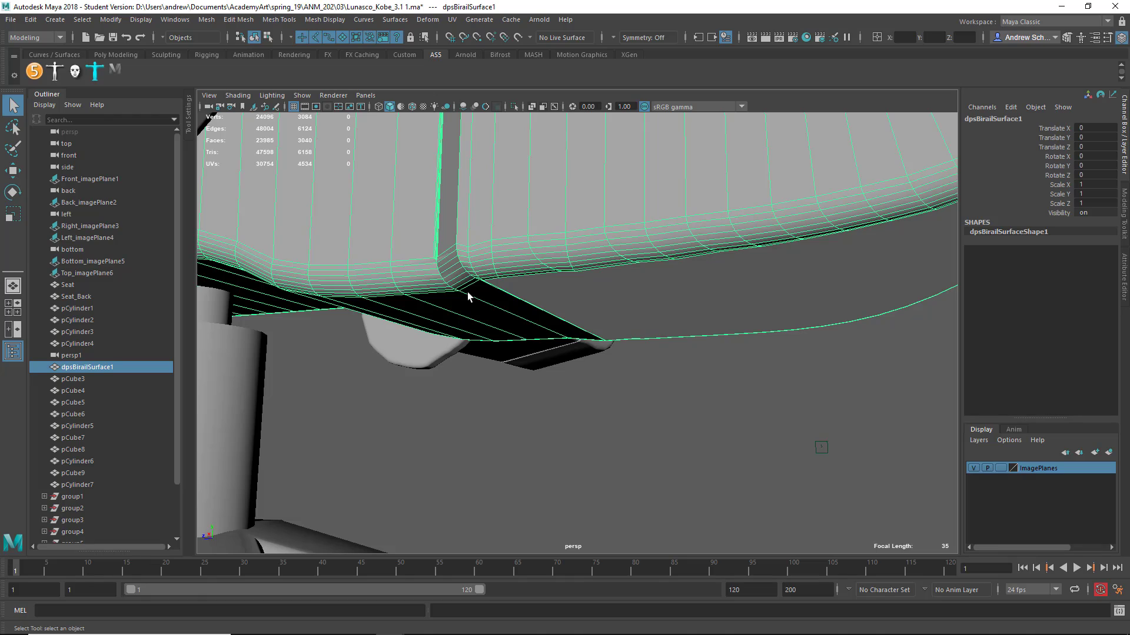
{"action": "mouse_move", "coordinate": [467, 292]}
{"action": "left_mouse_down", "text": "alt"}
{"action": "mouse_move", "coordinate": [433, 283]}
{"action": "mouse_move", "coordinate": [455, 303]}
{"action": "mouse_move", "coordinate": [457, 285]}
{"action": "left_mouse_up", "text": "alt"}
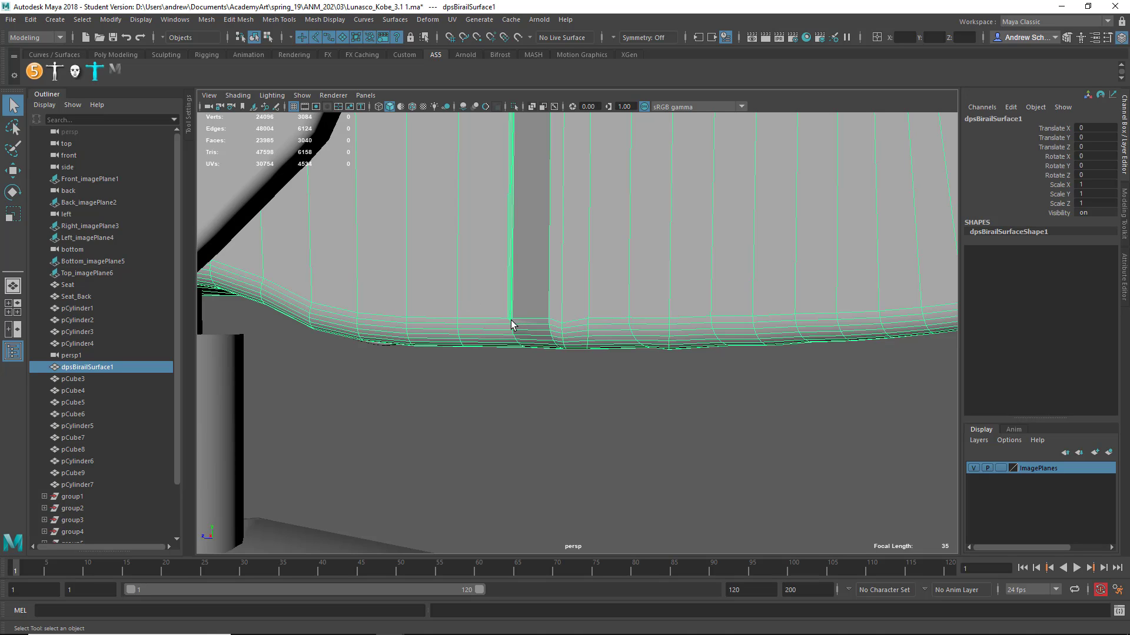
{"action": "mouse_move", "coordinate": [517, 301]}
{"action": "left_mouse_down", "text": "alt"}
{"action": "mouse_move", "coordinate": [510, 333]}
{"action": "mouse_move", "coordinate": [510, 322]}
{"action": "left_mouse_up", "text": "alt"}
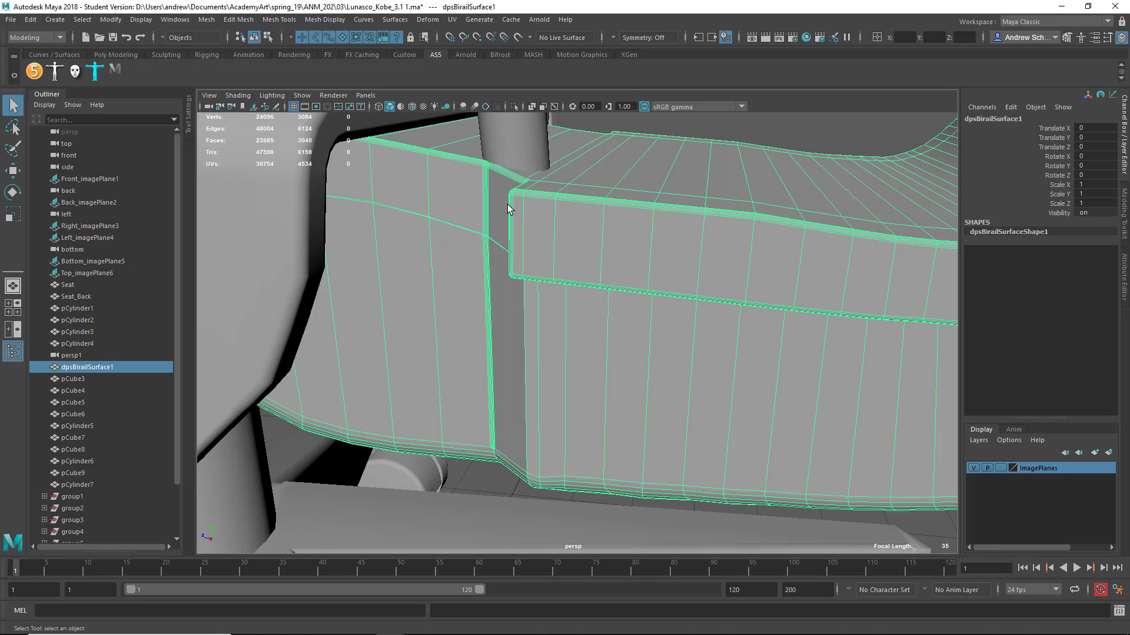
{"action": "mouse_move", "coordinate": [465, 333]}
{"action": "left_mouse_down", "text": "alt"}
{"action": "mouse_move", "coordinate": [456, 351]}
{"action": "mouse_move", "coordinate": [467, 310]}
{"action": "left_mouse_up", "text": "alt"}
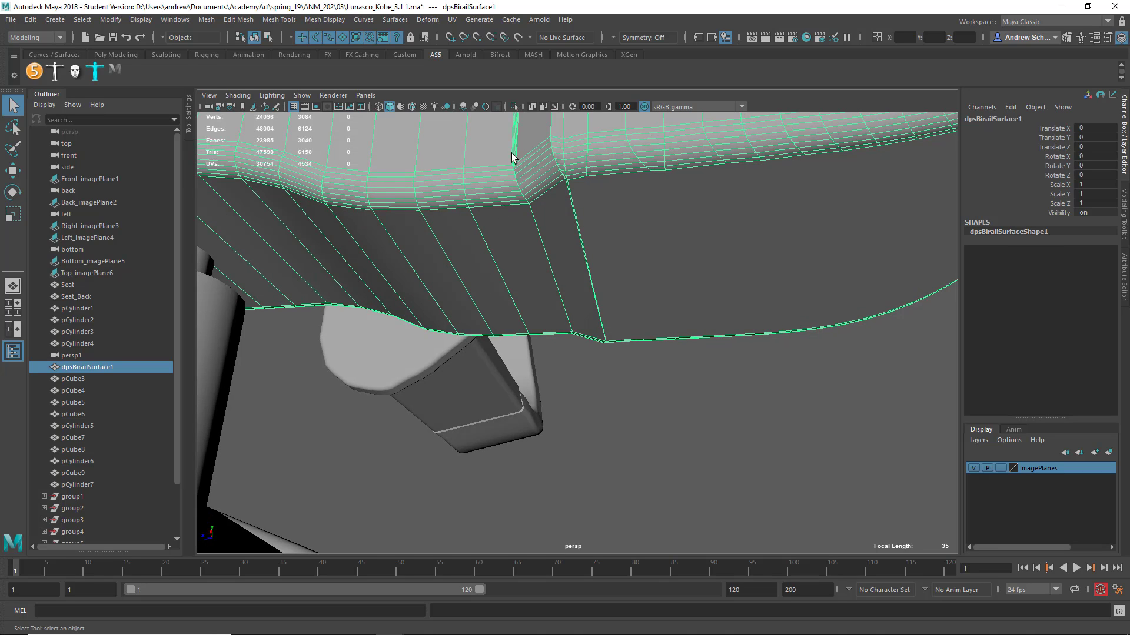
{"action": "left_click", "coordinate": [594, 371]}
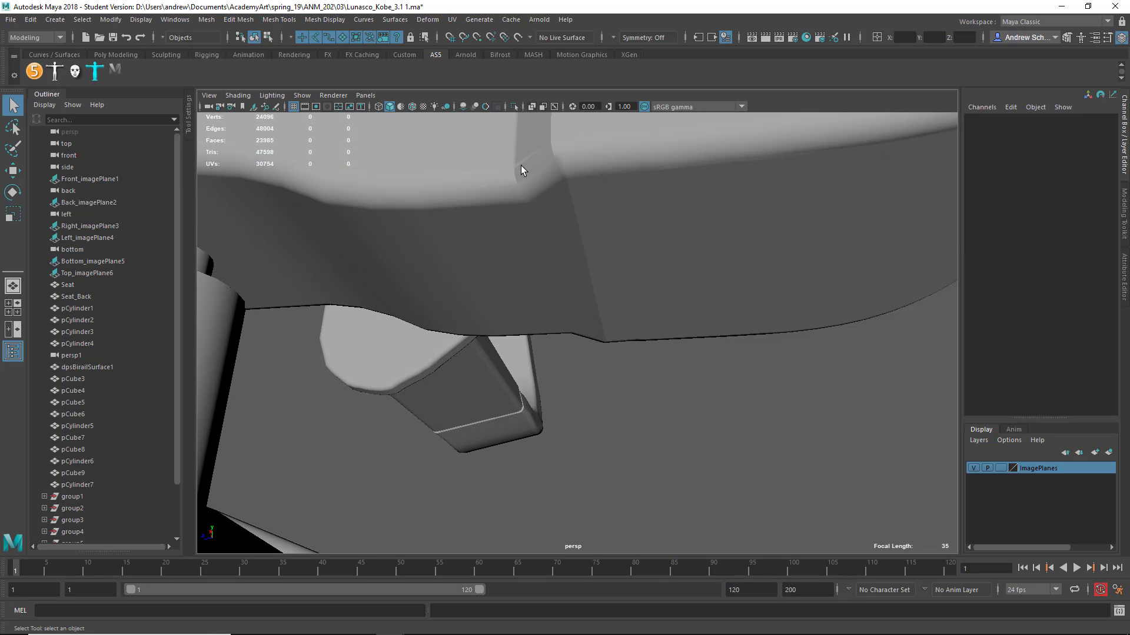
Examine the five-legged base and the separate parts of a caster wheel
{"action": "right_click_drag", "start_coordinate": [520, 169], "coordinate": [465, 341], "text": "alt"}
{"action": "left_click_drag", "start_coordinate": [465, 341], "coordinate": [612, 316], "text": "alt"}
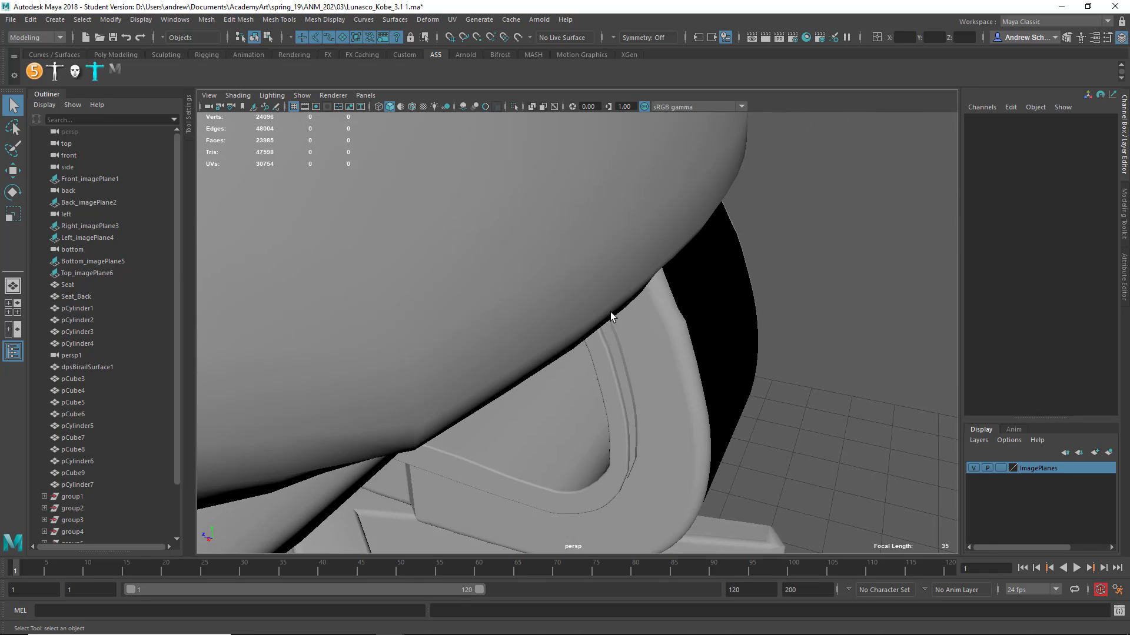
{"action": "right_click_drag", "start_coordinate": [612, 316], "coordinate": [353, 323], "text": "alt"}
{"action": "middle_click_drag", "start_coordinate": [450, 371], "coordinate": [568, 186], "text": "alt"}
{"action": "left_click", "coordinate": [488, 341]}
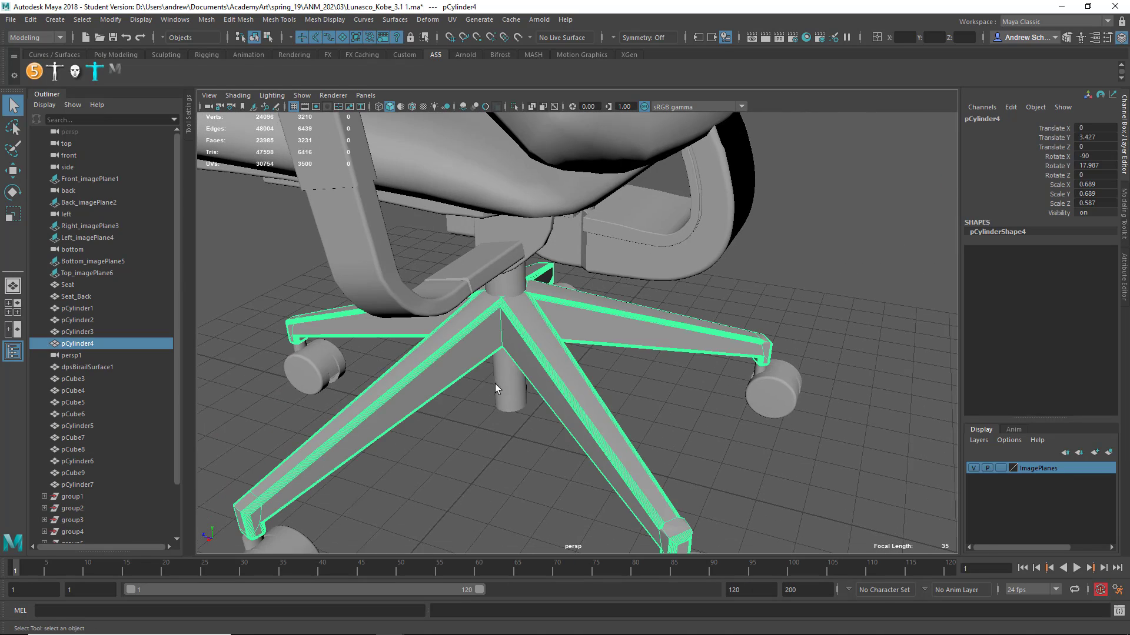
{"action": "middle_click_drag", "start_coordinate": [495, 384], "coordinate": [623, 186], "text": "alt"}
{"action": "left_click", "coordinate": [448, 316]}
{"action": "left_click", "coordinate": [433, 322]}
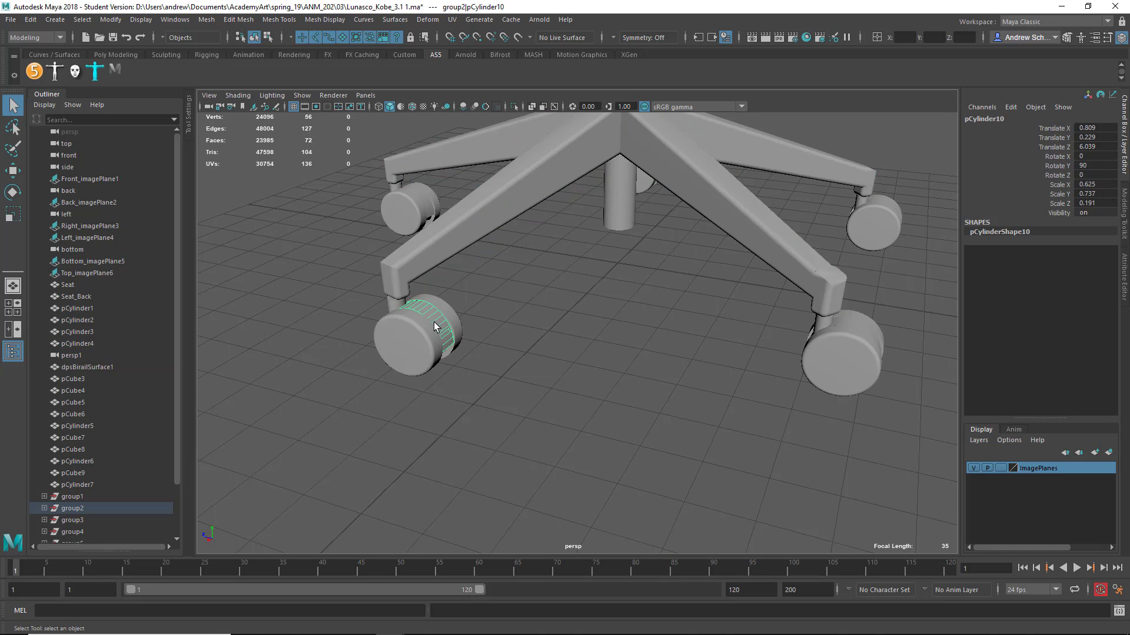
{"action": "left_click", "coordinate": [409, 339]}
Inspect the bevelled edges at the end of a base leg above its caster
{"action": "left_click", "coordinate": [404, 273]}
{"action": "left_click_drag", "start_coordinate": [382, 242], "coordinate": [454, 323], "text": "ctrl+alt"}
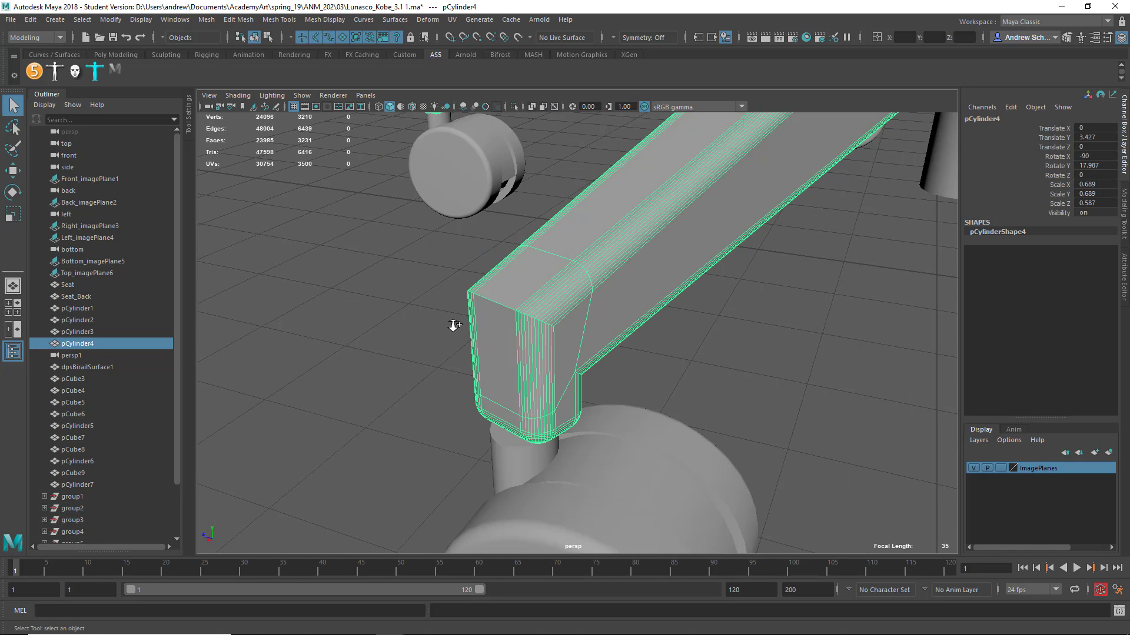
{"action": "left_click_drag", "start_coordinate": [570, 371], "coordinate": [487, 394], "text": "alt"}
{"action": "left_click", "coordinate": [486, 394]}
{"action": "right_click_drag", "start_coordinate": [487, 394], "coordinate": [307, 361], "text": "alt"}
{"action": "left_click_drag", "start_coordinate": [308, 361], "coordinate": [443, 451], "text": "alt"}
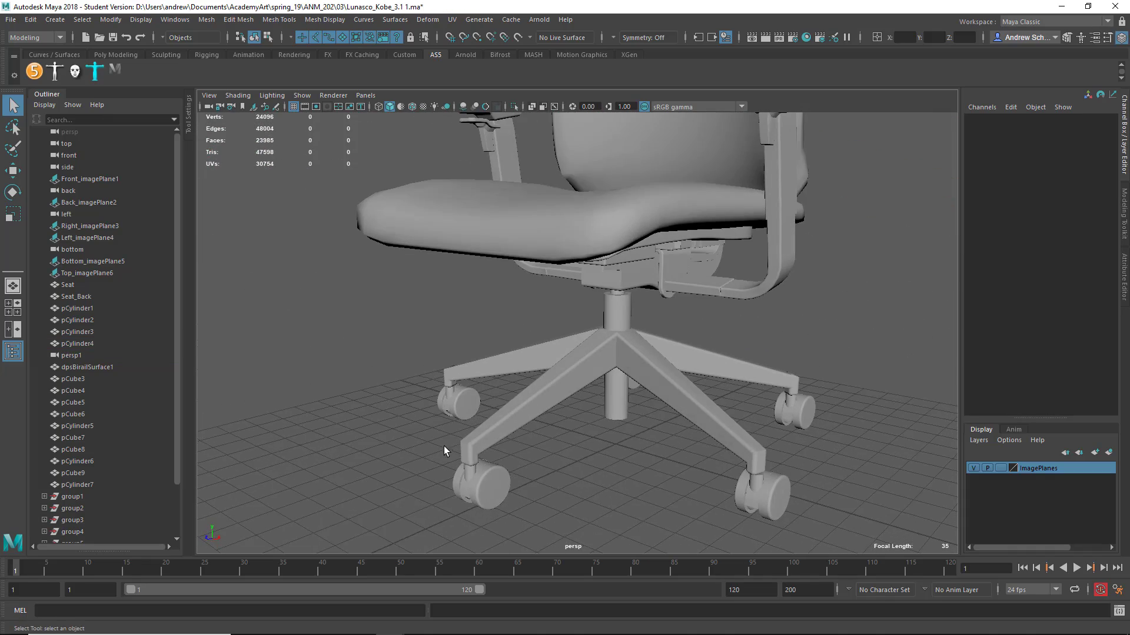
{"action": "left_click", "coordinate": [467, 447]}
{"action": "left_click_drag", "start_coordinate": [496, 479], "coordinate": [497, 479], "text": "ctrl+alt"}
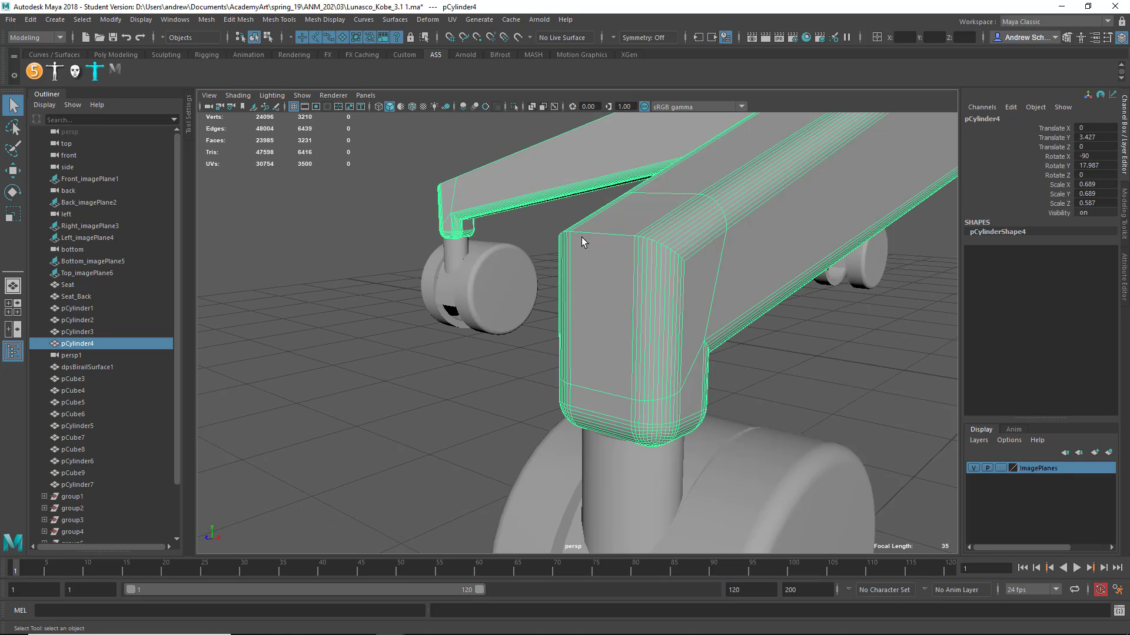
Deselect the five-legged base and look over the whole chair
{"action": "right_click_drag", "start_coordinate": [638, 337], "coordinate": [235, 338], "text": "alt"}
{"action": "left_click", "coordinate": [510, 216]}
{"action": "middle_click_drag", "start_coordinate": [530, 227], "coordinate": [525, 314], "text": "alt"}
{"action": "left_click_drag", "start_coordinate": [524, 313], "coordinate": [601, 333], "text": "alt"}
{"action": "right_click_drag", "start_coordinate": [600, 333], "coordinate": [376, 303], "text": "alt"}
{"action": "left_click_drag", "start_coordinate": [375, 302], "coordinate": [277, 356], "text": "alt"}
{"action": "scroll", "coordinate": [115, 312], "scroll_direction": "down", "scroll_amount": 2}
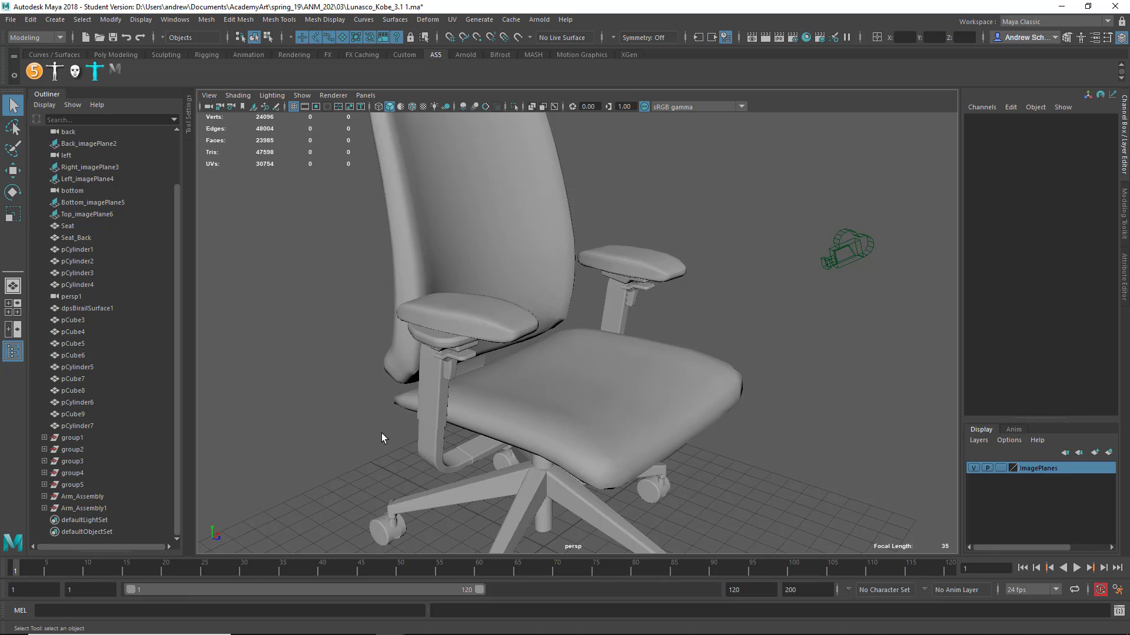
Examine the junction of the backrest, seat and rear support, and check the chair's front
{"action": "left_click_drag", "start_coordinate": [382, 439], "coordinate": [451, 404], "text": "alt"}
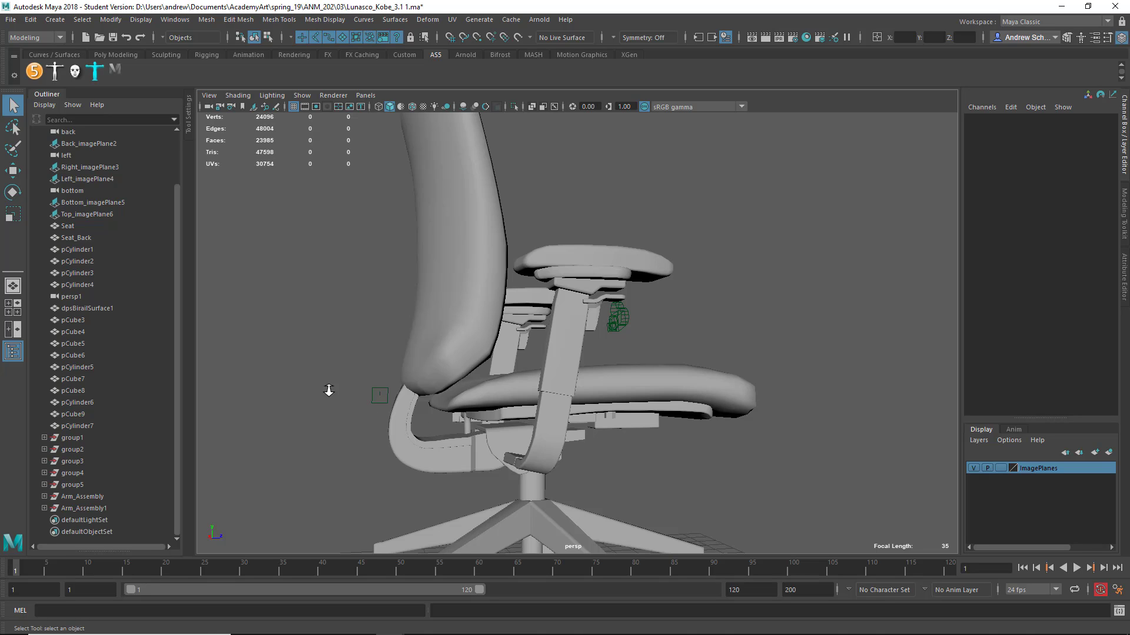
{"action": "right_click_drag", "start_coordinate": [328, 390], "coordinate": [379, 394], "text": "alt"}
{"action": "right_click", "coordinate": [379, 394]}
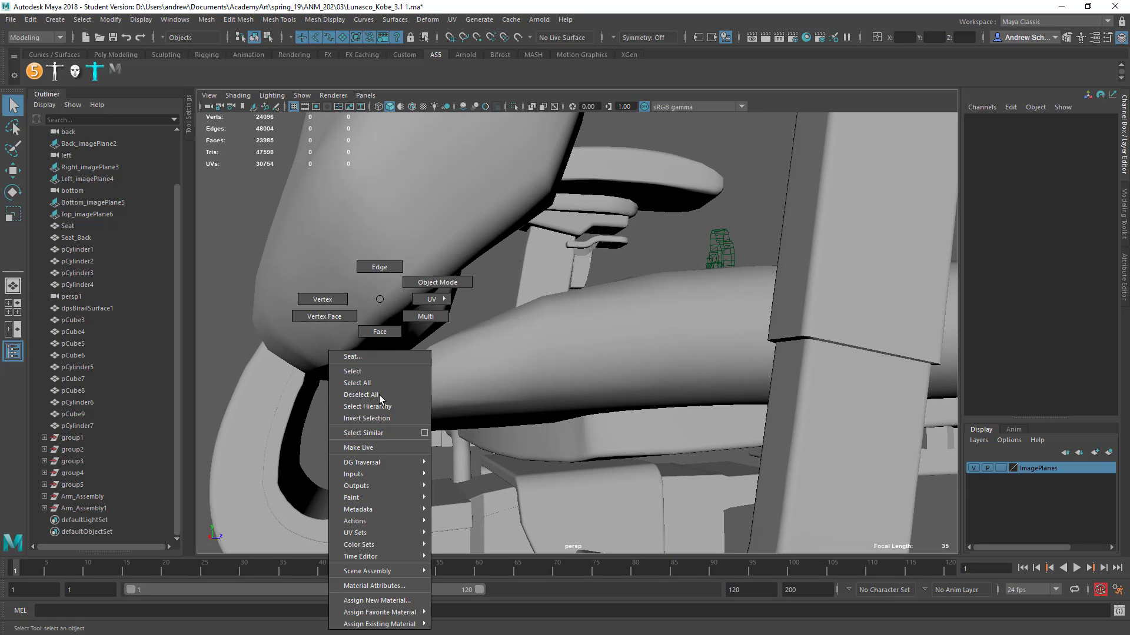
{"action": "left_click_drag", "start_coordinate": [378, 311], "coordinate": [379, 360], "text": "alt"}
{"action": "right_click_drag", "start_coordinate": [378, 360], "coordinate": [176, 367], "text": "alt"}
{"action": "left_click_drag", "start_coordinate": [438, 398], "coordinate": [334, 416], "text": "alt"}
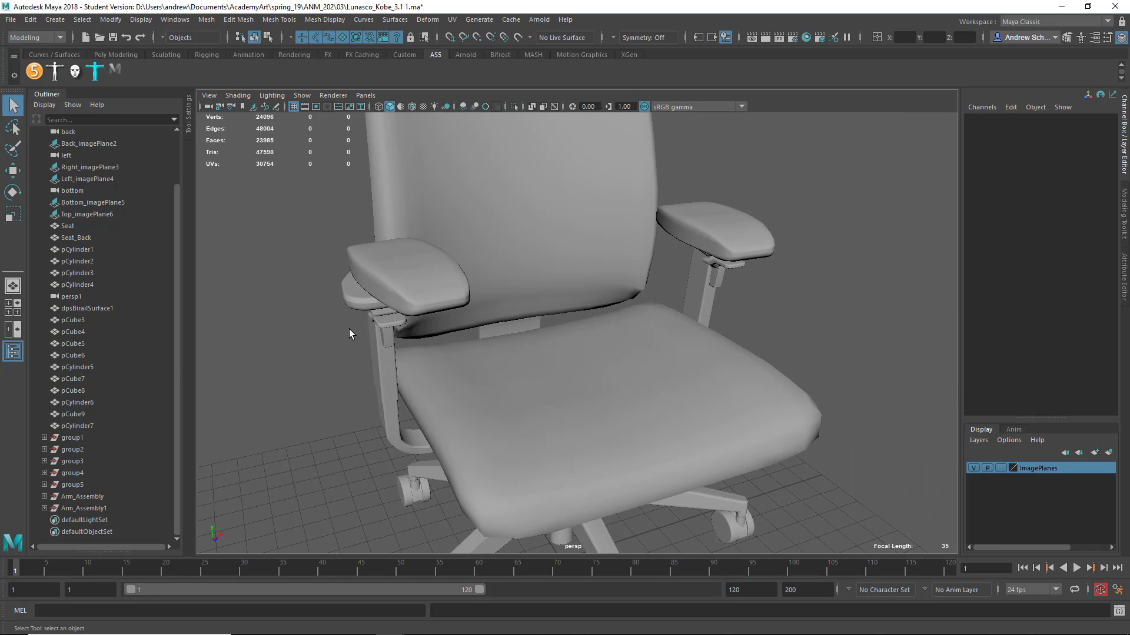
{"action": "left_click_drag", "start_coordinate": [434, 298], "coordinate": [459, 348], "text": "alt"}
{"action": "right_click_drag", "start_coordinate": [537, 346], "coordinate": [488, 341], "text": "alt"}
{"action": "left_click_drag", "start_coordinate": [489, 341], "coordinate": [484, 339], "text": "alt"}
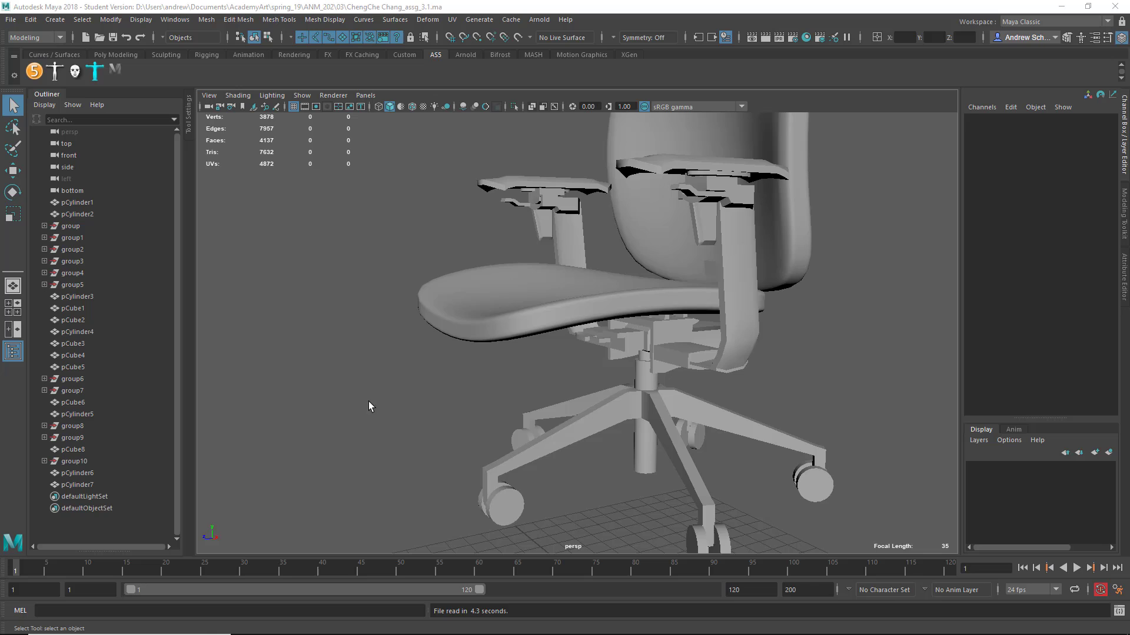
Look over the next student's chair model from several sides
{"action": "left_click_drag", "start_coordinate": [368, 402], "coordinate": [433, 370], "text": "alt"}
{"action": "right_click_drag", "start_coordinate": [433, 371], "coordinate": [320, 372], "text": "alt"}
{"action": "middle_click_drag", "start_coordinate": [446, 330], "coordinate": [363, 397], "text": "alt"}
{"action": "left_click_drag", "start_coordinate": [362, 398], "coordinate": [481, 346], "text": "alt"}
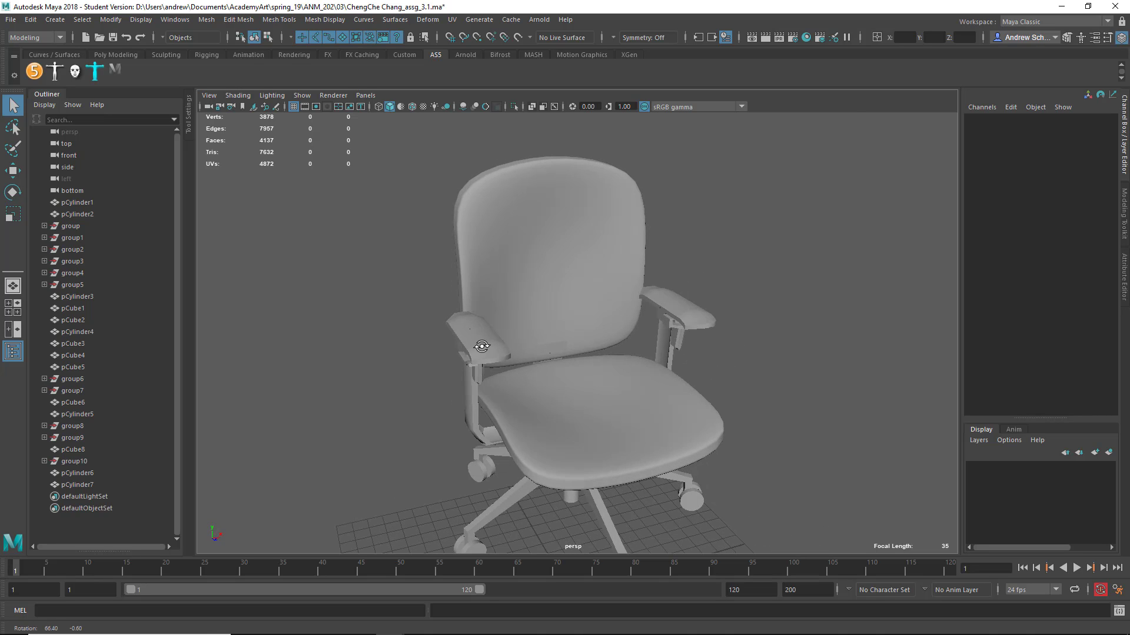
{"action": "left_click_drag", "start_coordinate": [416, 371], "coordinate": [450, 384], "text": "alt"}
Inspect the edge layout of the L-shaped armrest support, including its lower bend and open end
{"action": "left_click", "coordinate": [481, 386]}
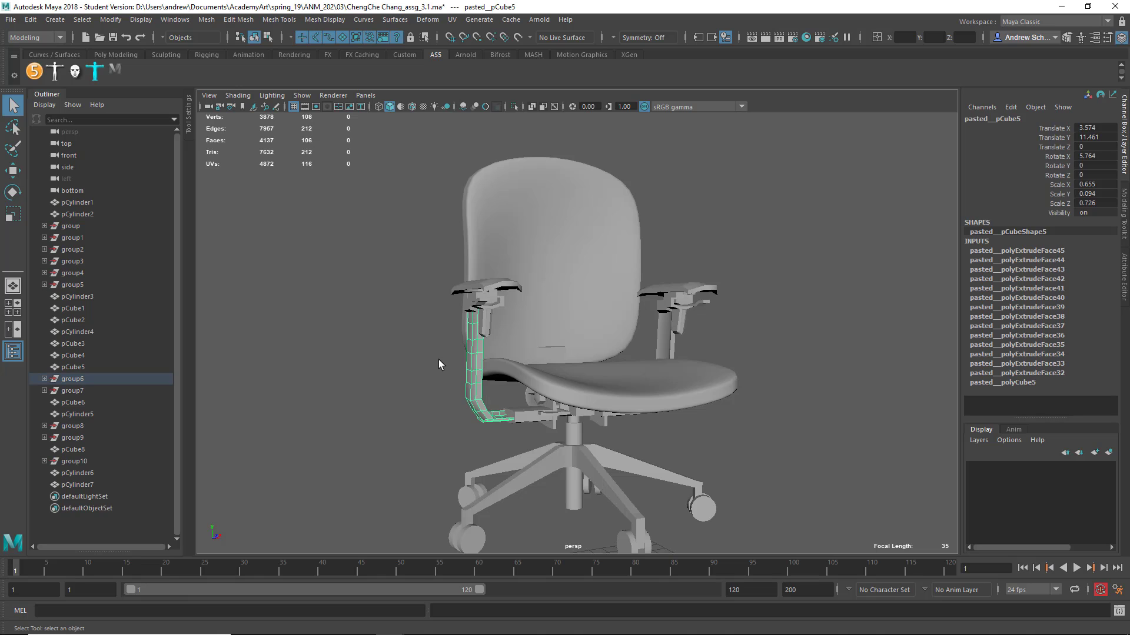
{"action": "key", "text": "f"}
{"action": "left_click_drag", "start_coordinate": [486, 270], "coordinate": [473, 334], "text": "alt"}
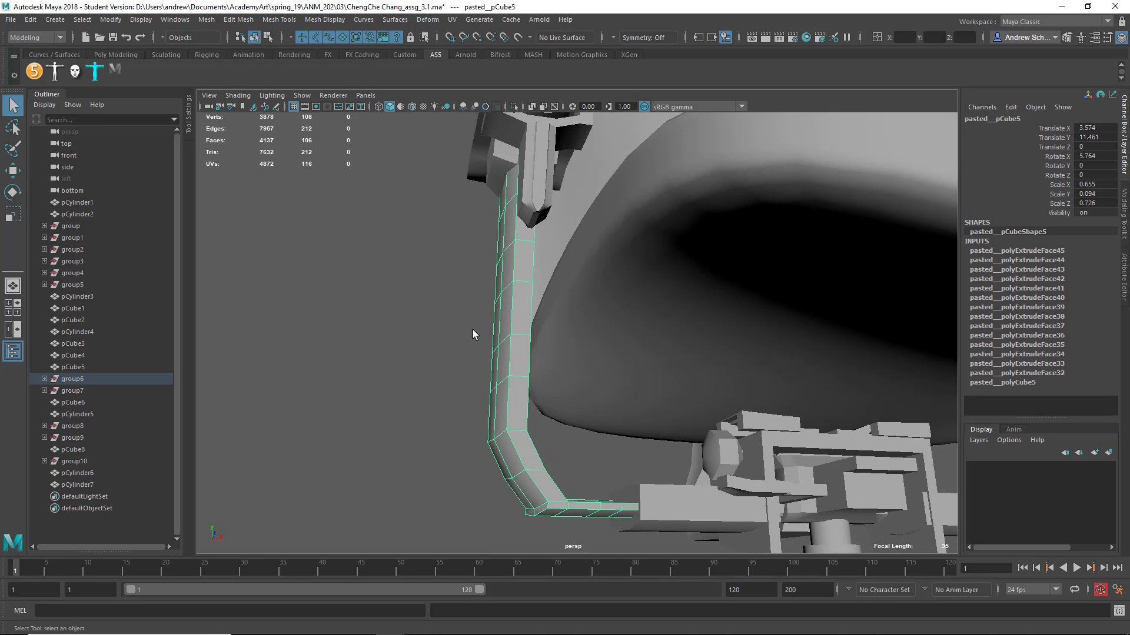
{"action": "left_click_drag", "start_coordinate": [633, 510], "coordinate": [620, 518], "text": "alt"}
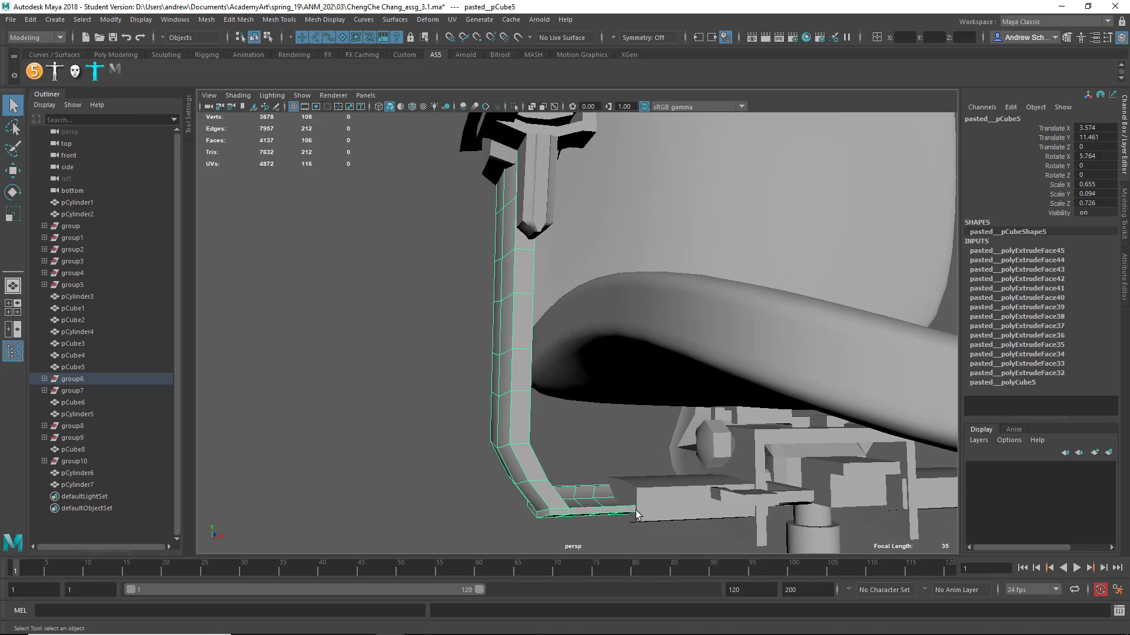
{"action": "left_click_drag", "start_coordinate": [567, 434], "coordinate": [569, 436], "text": "alt"}
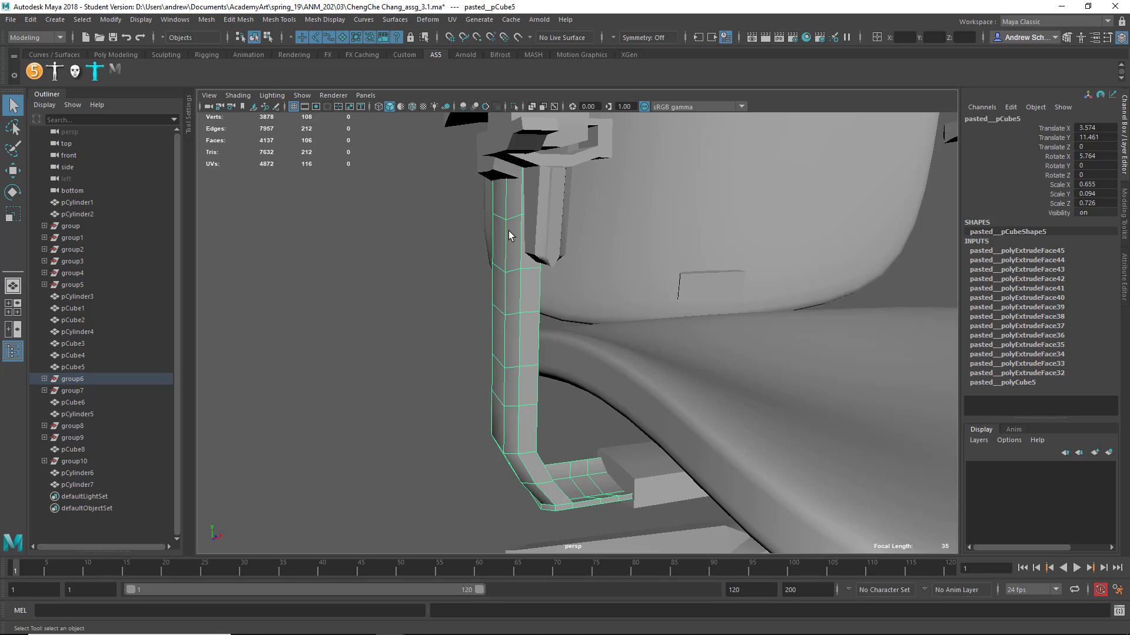
{"action": "left_click_drag", "start_coordinate": [368, 262], "coordinate": [416, 259], "text": "alt"}
Inspect the wireframe of the armrest pad, its mounting block and the lever beneath it
{"action": "left_click", "coordinate": [617, 235]}
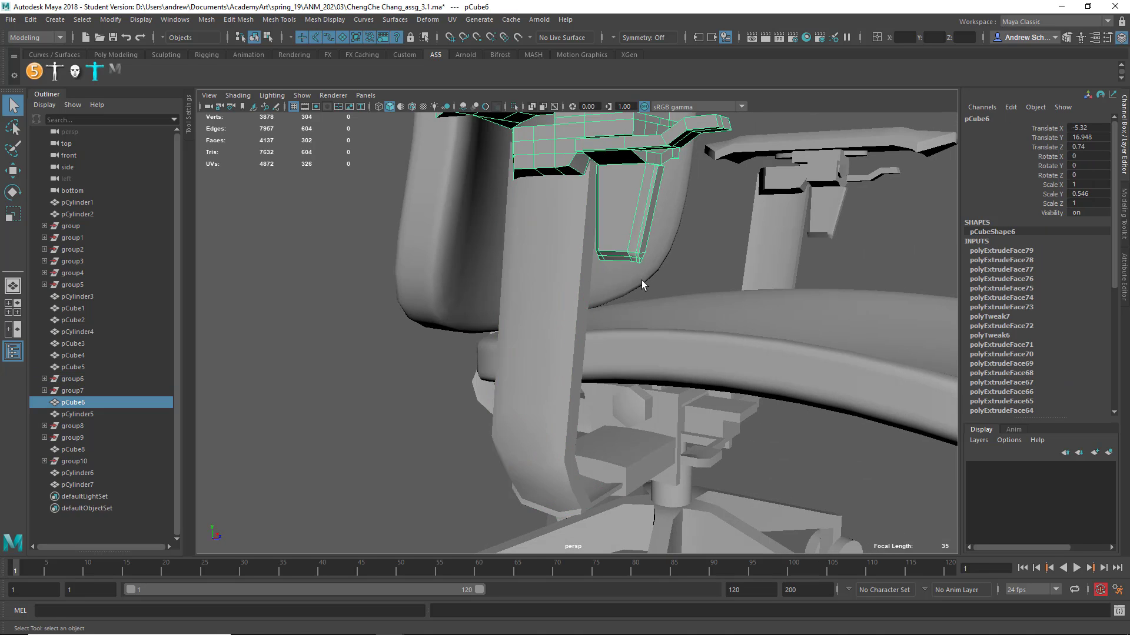
{"action": "left_click_drag", "start_coordinate": [641, 280], "coordinate": [622, 292], "text": "alt"}
{"action": "middle_click_drag", "start_coordinate": [623, 292], "coordinate": [593, 332], "text": "alt"}
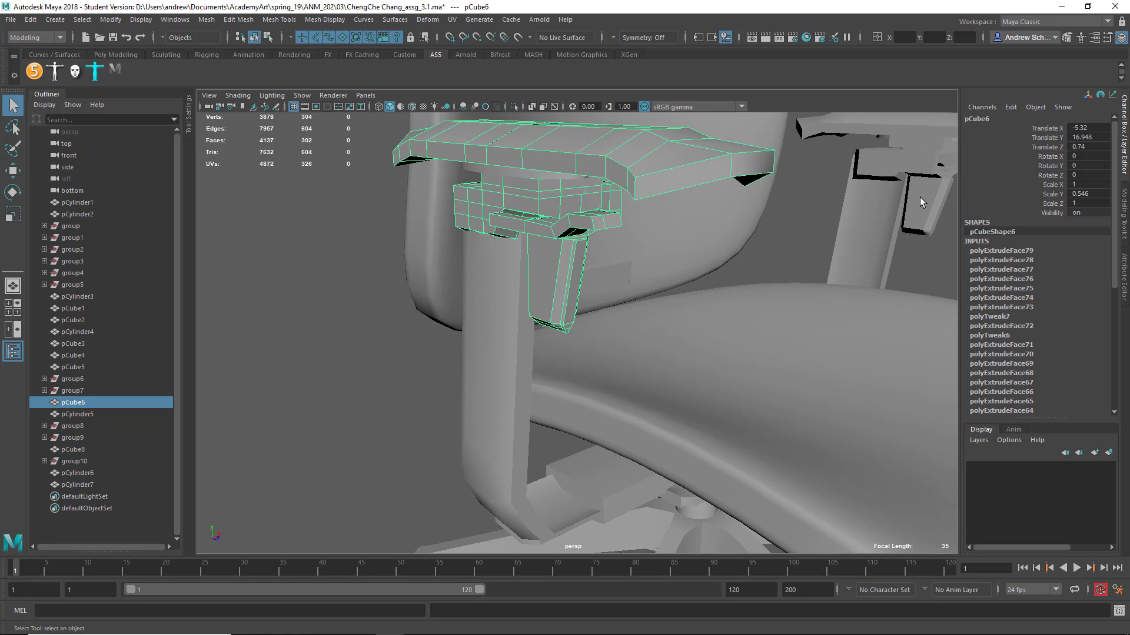
{"action": "left_click_drag", "start_coordinate": [634, 224], "coordinate": [482, 194], "text": "alt"}
{"action": "mouse_move", "coordinate": [445, 300]}
{"action": "left_mouse_down", "text": "alt"}
{"action": "mouse_move", "coordinate": [603, 295]}
{"action": "mouse_move", "coordinate": [458, 293]}
{"action": "left_mouse_up", "text": "alt"}
Compare the backrest's unsmoothed cage with its smooth mesh preview
{"action": "left_click", "coordinate": [444, 293]}
{"action": "scroll", "coordinate": [449, 306], "scroll_direction": "down", "scroll_amount": 5}
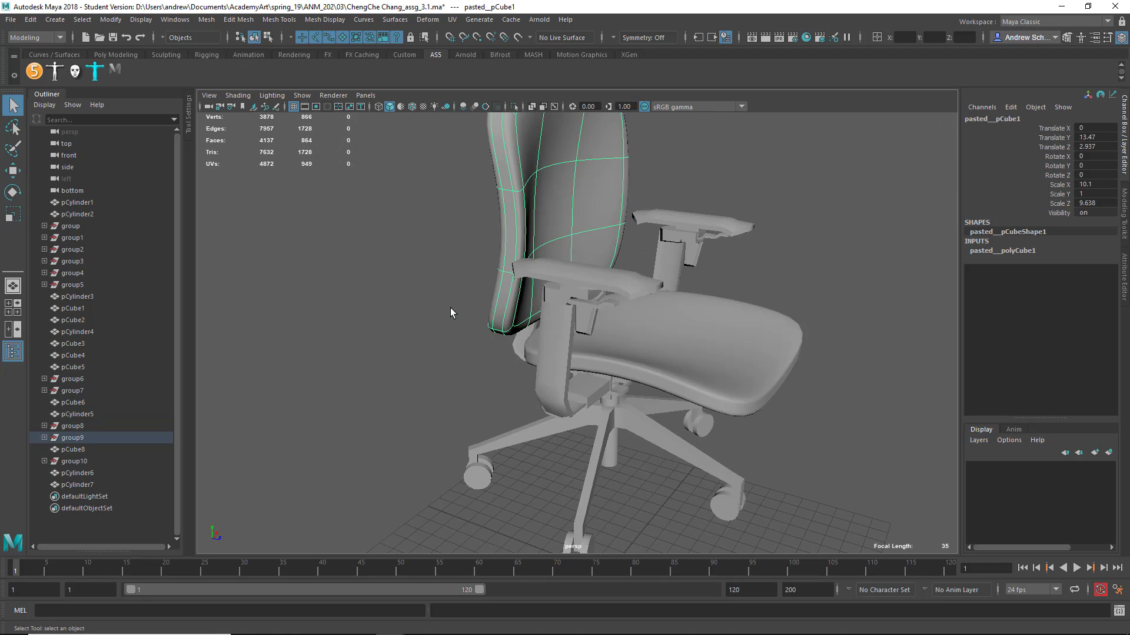
{"action": "scroll", "coordinate": [452, 307], "scroll_direction": "down", "scroll_amount": 2}
{"action": "key", "text": "1"}
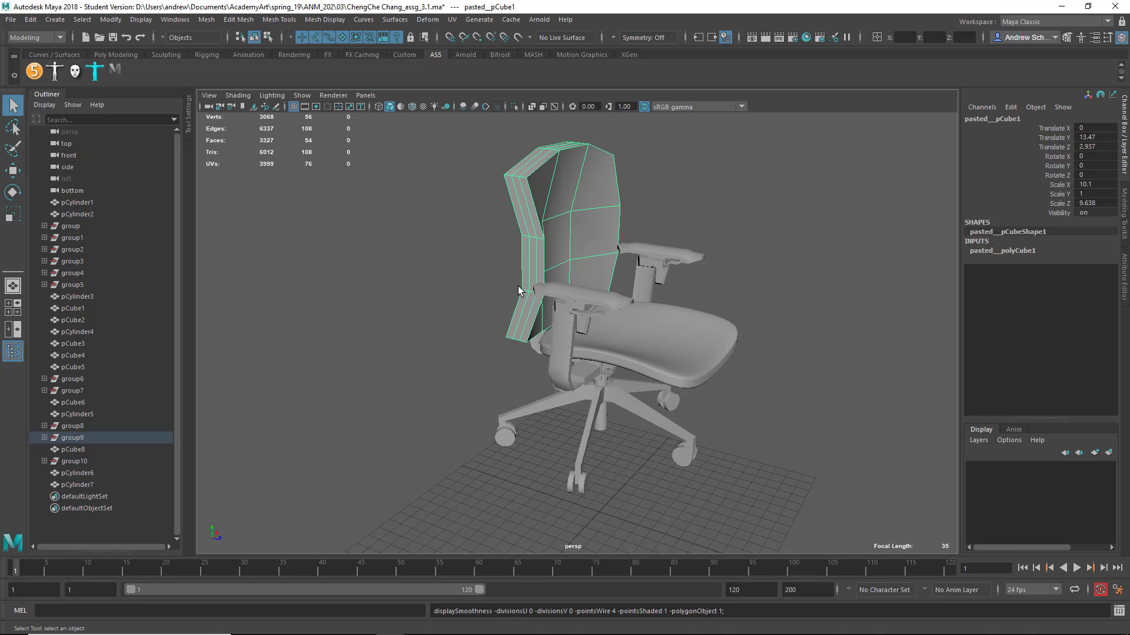
{"action": "left_click_drag", "start_coordinate": [499, 234], "coordinate": [527, 230], "text": "alt"}
{"action": "key", "text": "3"}
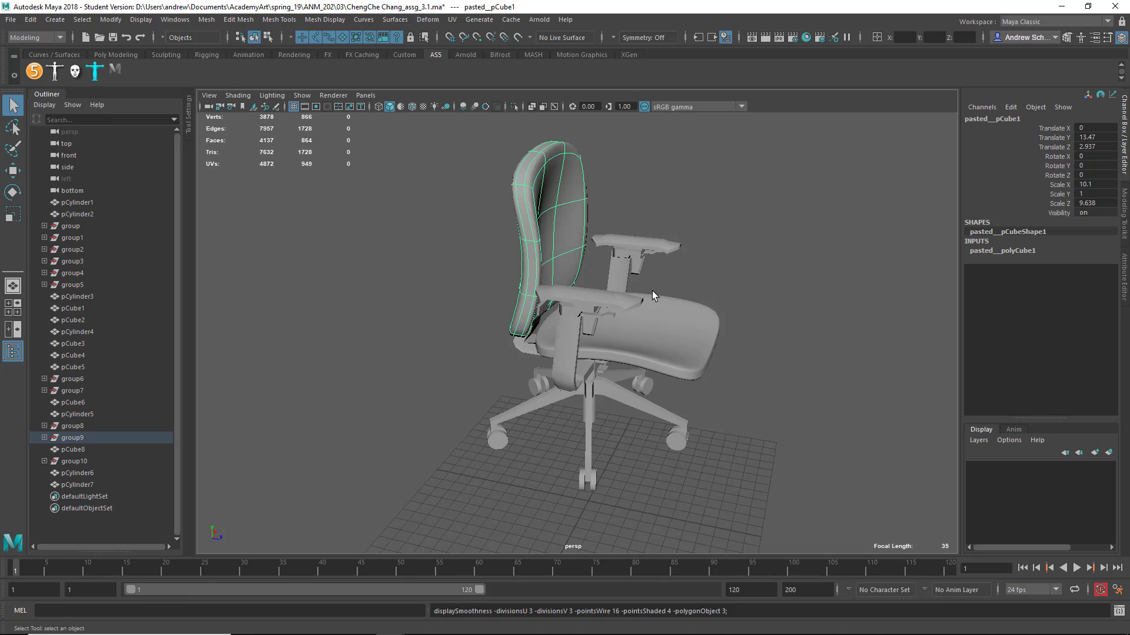
Inspect the edge flow of the five-legged base and one caster wheel
{"action": "left_click_drag", "start_coordinate": [652, 293], "coordinate": [655, 323], "text": "alt"}
{"action": "middle_click_drag", "start_coordinate": [656, 323], "coordinate": [646, 247], "text": "alt"}
{"action": "left_click", "coordinate": [580, 357]}
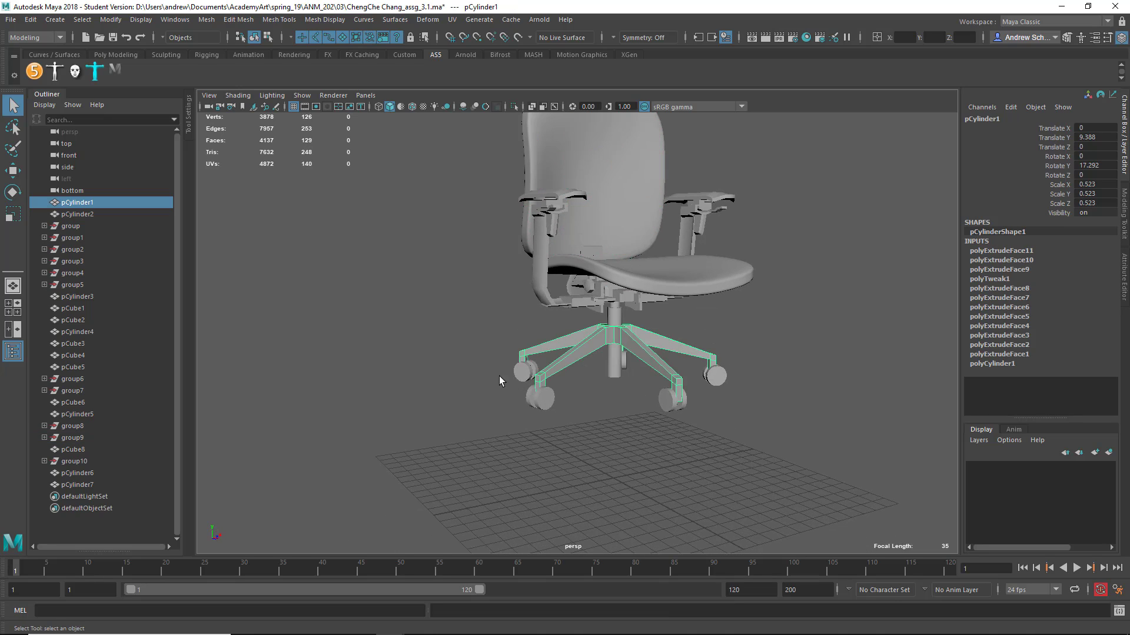
{"action": "right_click_drag", "start_coordinate": [499, 376], "coordinate": [930, 373], "text": "alt"}
{"action": "left_click_drag", "start_coordinate": [869, 374], "coordinate": [840, 369], "text": "alt"}
{"action": "middle_click_drag", "start_coordinate": [743, 402], "coordinate": [746, 290], "text": "alt"}
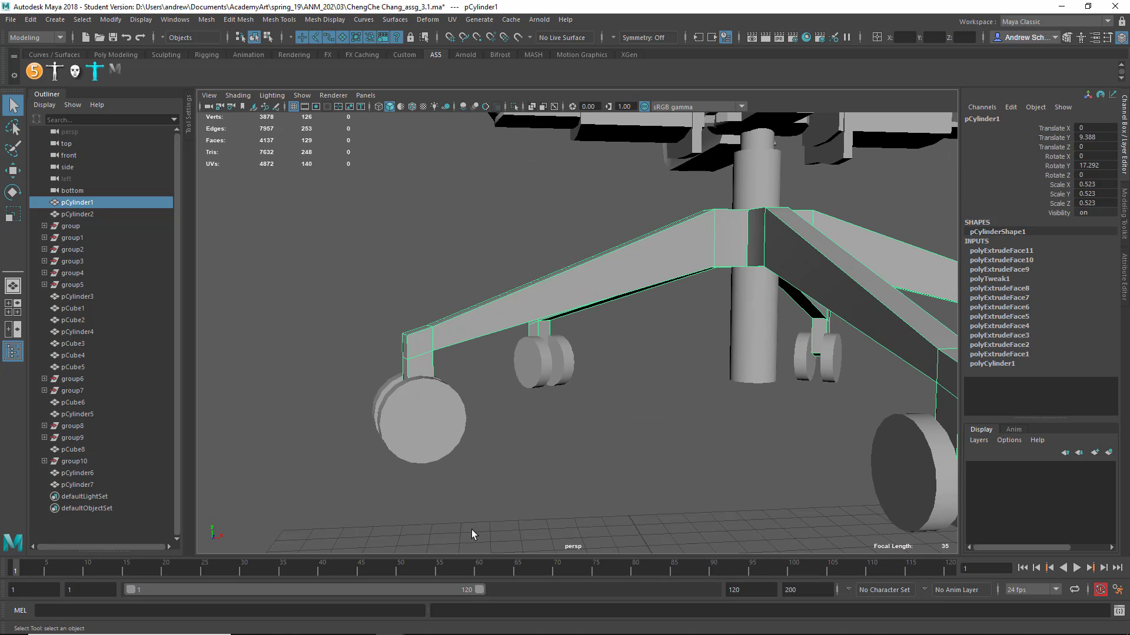
{"action": "left_click", "coordinate": [399, 387]}
{"action": "left_click_drag", "start_coordinate": [522, 401], "coordinate": [507, 431], "text": "alt"}
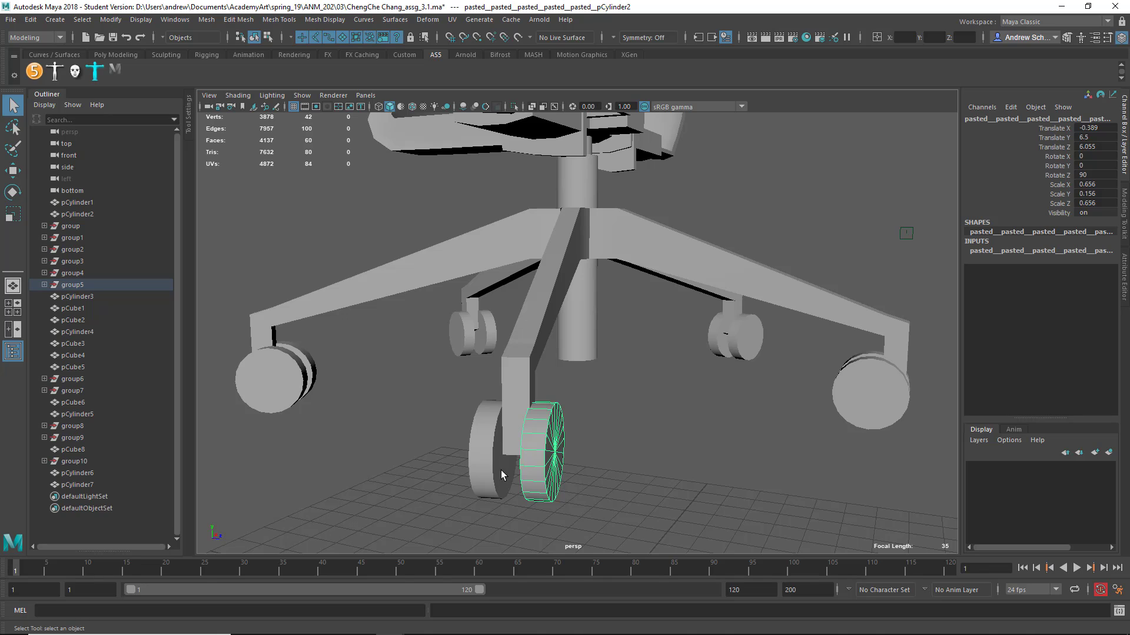
{"action": "left_click_drag", "start_coordinate": [502, 473], "coordinate": [670, 386], "text": "alt"}
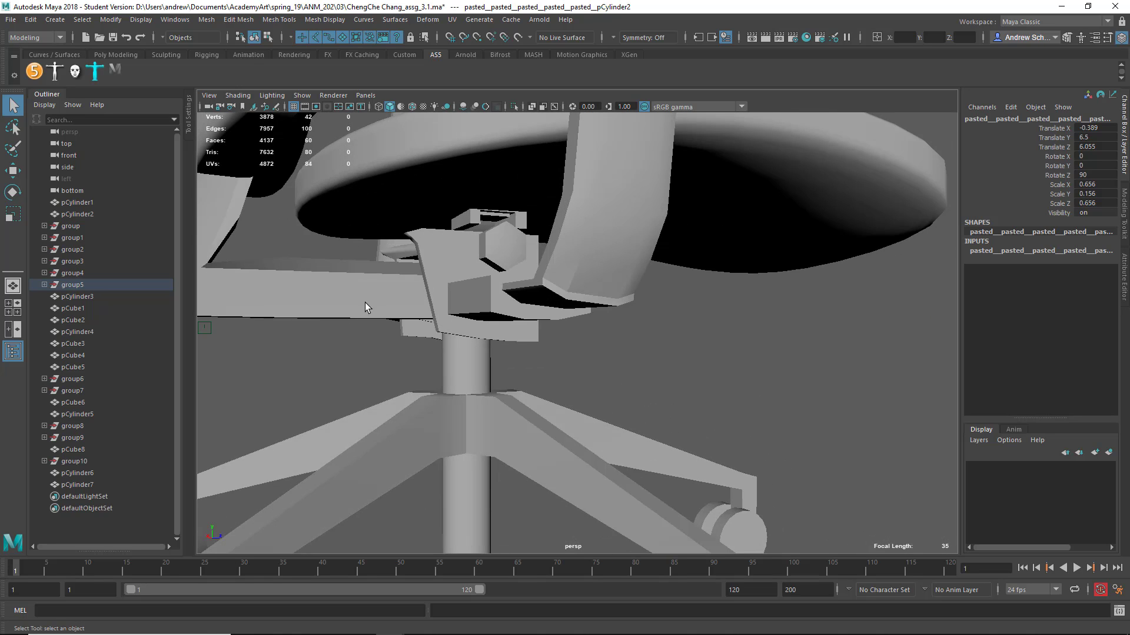
Inspect the wireframe of the bent rear bar supporting the backrest
{"action": "left_click", "coordinate": [364, 306]}
{"action": "left_click_drag", "start_coordinate": [364, 306], "coordinate": [535, 315], "text": "alt"}
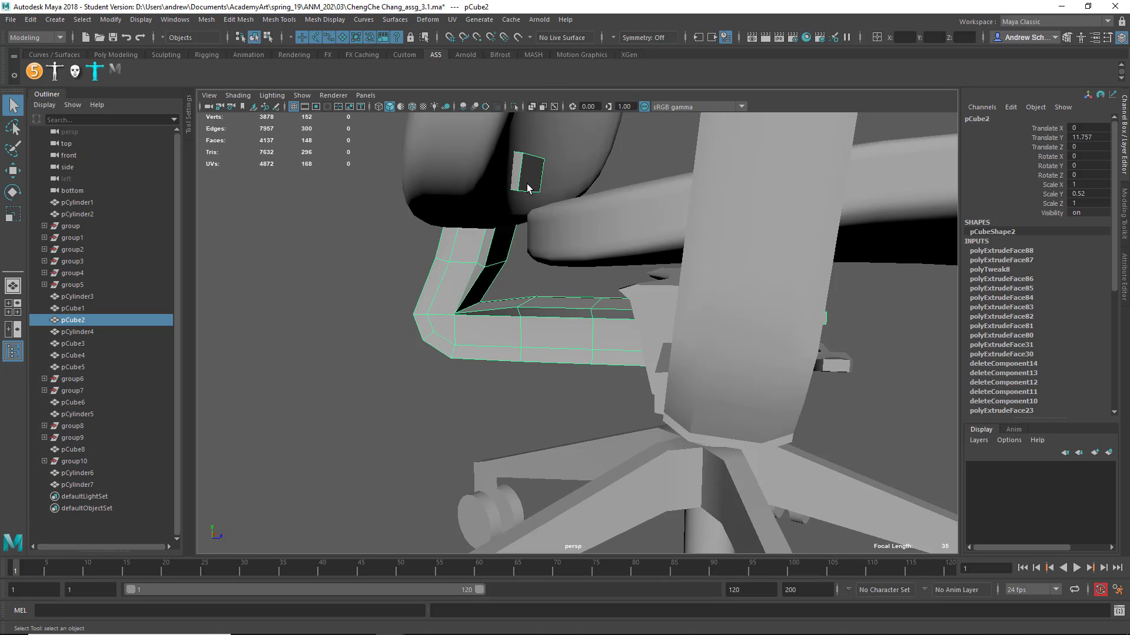
{"action": "left_click_drag", "start_coordinate": [521, 180], "coordinate": [437, 228], "text": "alt"}
Select the seat and an armrest support and examine the seat's underside where they meet the mechanism
{"action": "left_click", "coordinate": [679, 310]}
{"action": "left_click", "coordinate": [437, 229]}
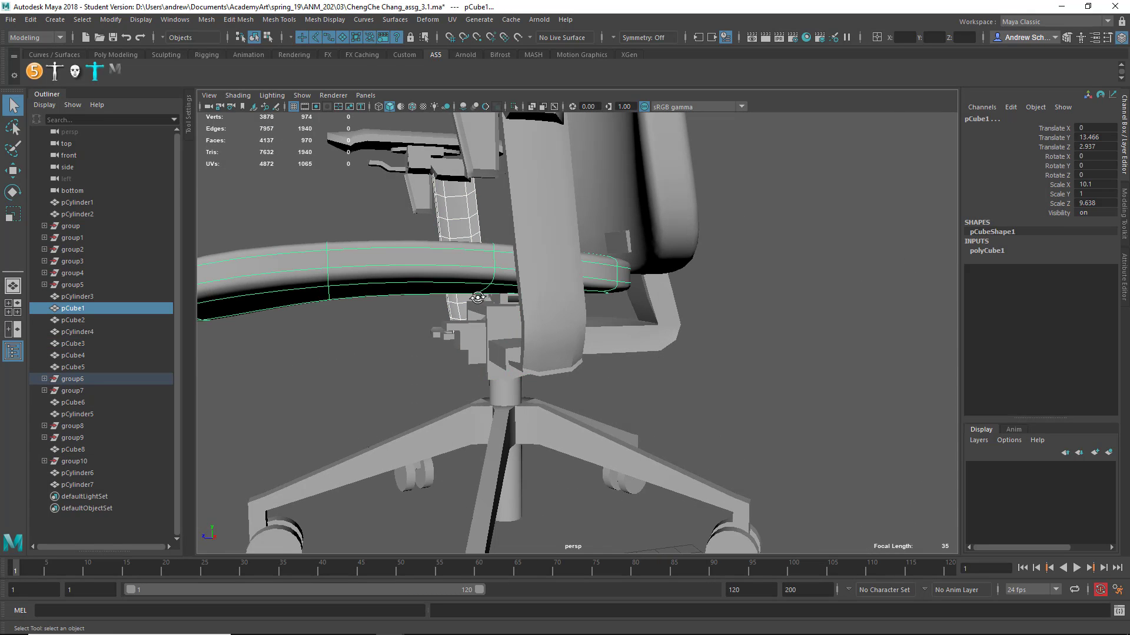
{"action": "left_click_drag", "start_coordinate": [474, 297], "coordinate": [483, 144], "text": "alt"}
{"action": "left_click_drag", "start_coordinate": [507, 256], "coordinate": [474, 149], "text": "alt"}
{"action": "left_click_drag", "start_coordinate": [567, 202], "coordinate": [579, 159], "text": "alt"}
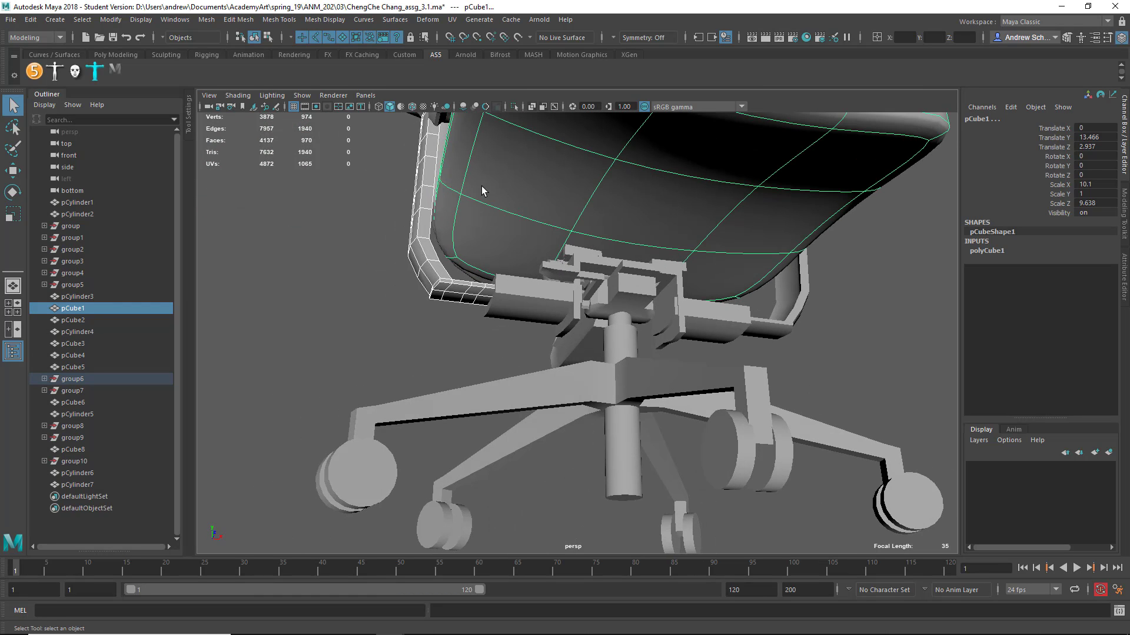
Clear the seat selection and review the whole chair once more
{"action": "key", "text": "ctrl+z"}
{"action": "left_click_drag", "start_coordinate": [453, 202], "coordinate": [499, 244], "text": "alt"}
{"action": "right_click_drag", "start_coordinate": [499, 244], "coordinate": [399, 222], "text": "alt"}
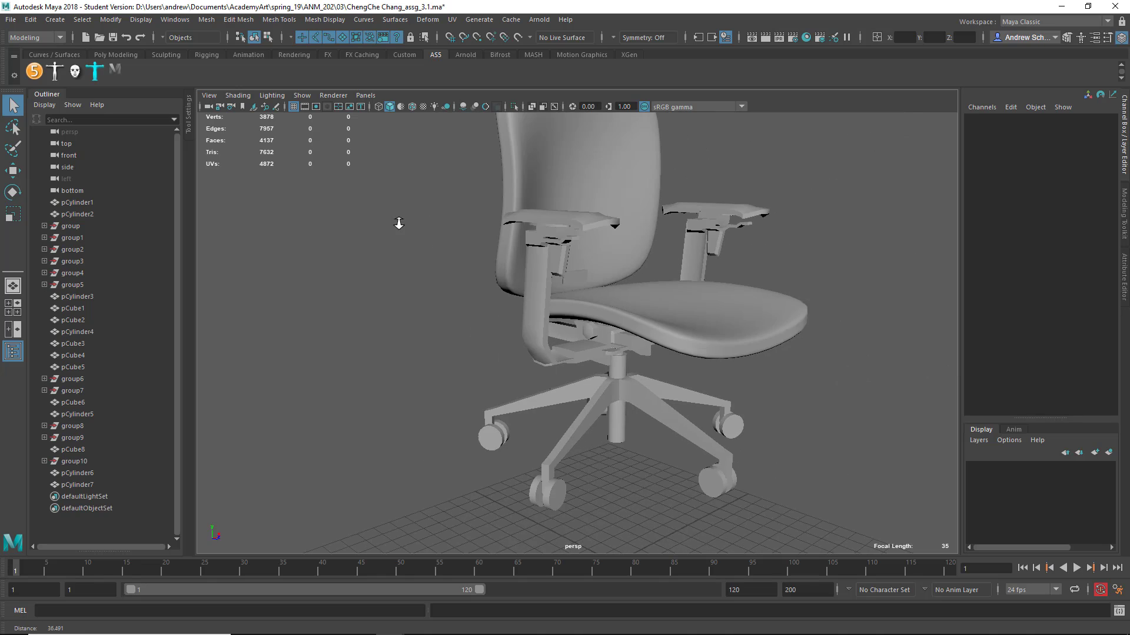
{"action": "middle_click_drag", "start_coordinate": [398, 222], "coordinate": [420, 331], "text": "alt"}
{"action": "left_click_drag", "start_coordinate": [419, 331], "coordinate": [369, 283], "text": "alt"}
{"action": "right_click_drag", "start_coordinate": [368, 283], "coordinate": [423, 313], "text": "alt"}
{"action": "middle_click_drag", "start_coordinate": [423, 313], "coordinate": [439, 354], "text": "alt"}
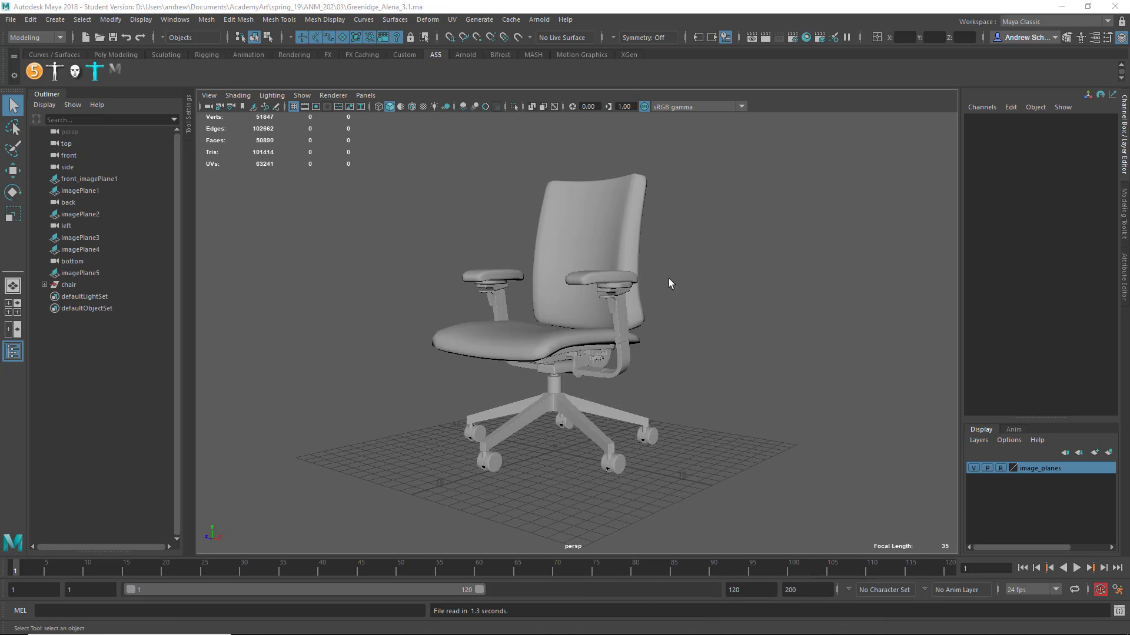
Inspect the armrest pad and the part beneath it on the next student's chair model
{"action": "left_click_drag", "start_coordinate": [416, 248], "coordinate": [415, 273], "text": "alt"}
{"action": "right_click_drag", "start_coordinate": [414, 273], "coordinate": [693, 279], "text": "alt"}
{"action": "left_click", "coordinate": [458, 231]}
{"action": "left_click", "coordinate": [426, 249]}
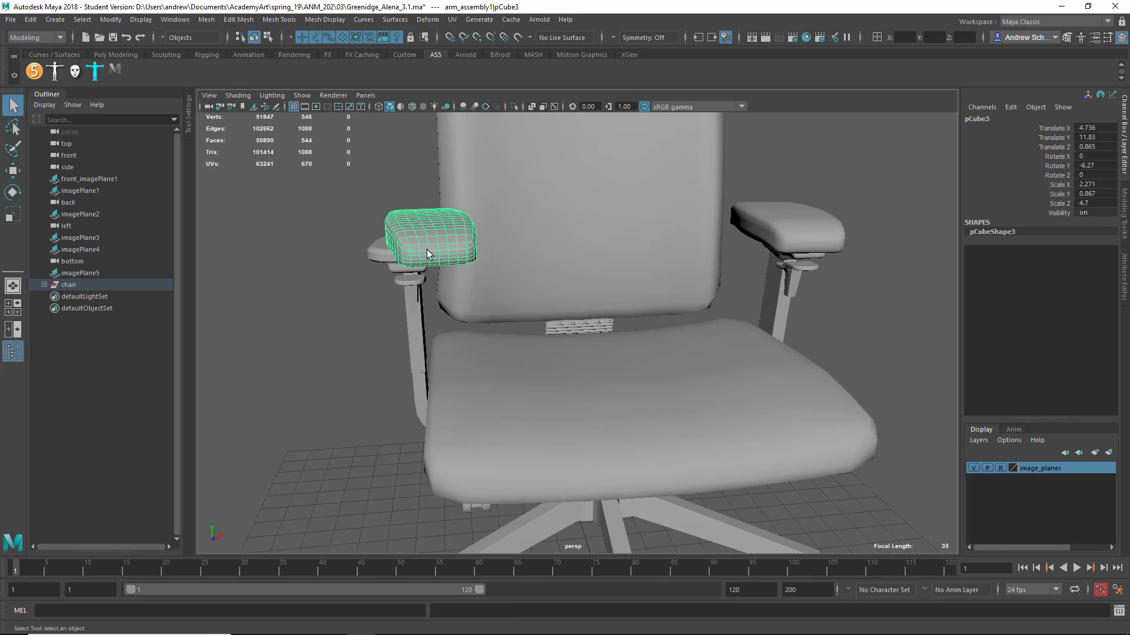
{"action": "left_click", "coordinate": [399, 272]}
Isolate the view on the armrest's adjustment lever and examine its edges around the upper bend
{"action": "left_click", "coordinate": [412, 317]}
{"action": "left_click_drag", "start_coordinate": [412, 316], "coordinate": [568, 306], "text": "alt"}
{"action": "key", "text": "f"}
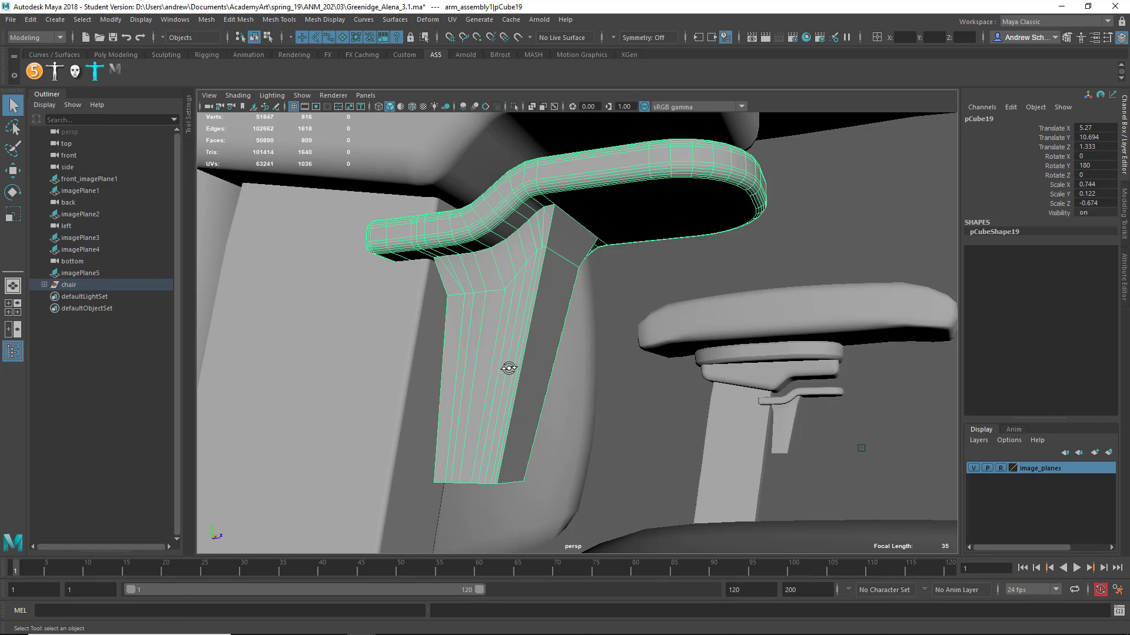
{"action": "left_click_drag", "start_coordinate": [504, 366], "coordinate": [516, 351], "text": "alt"}
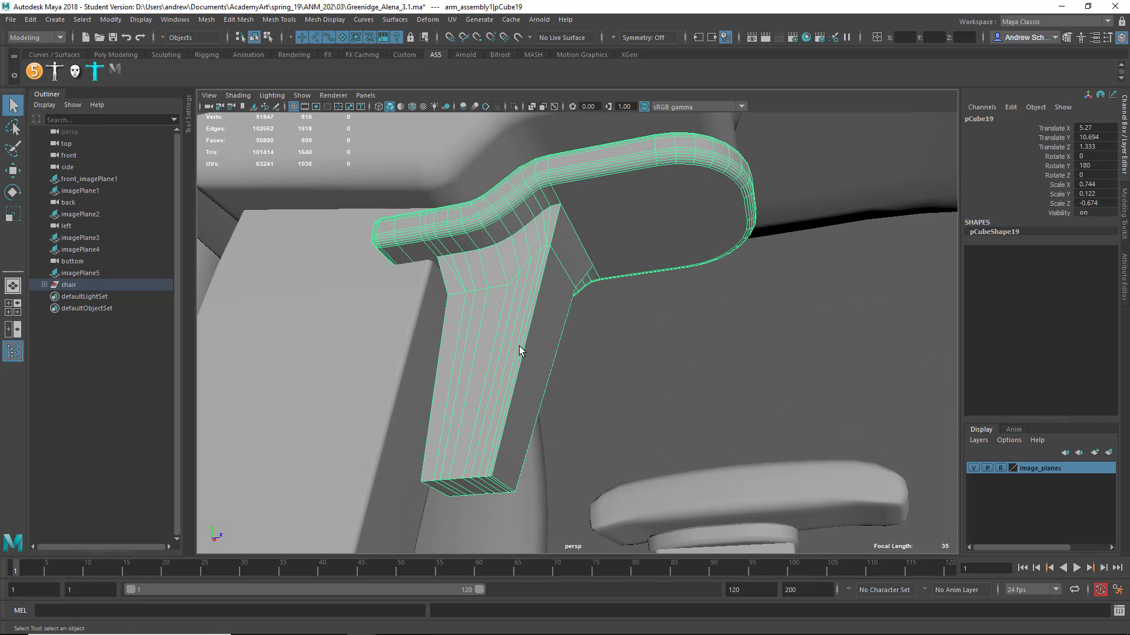
{"action": "right_click_drag", "start_coordinate": [523, 348], "coordinate": [683, 363], "text": "alt"}
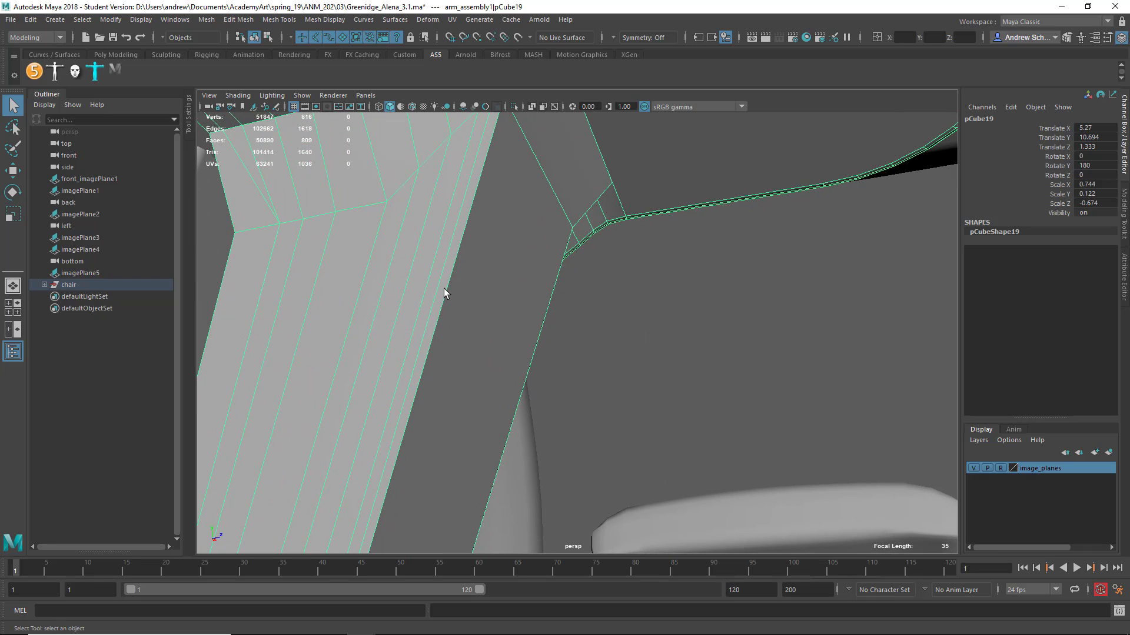
{"action": "right_click_drag", "start_coordinate": [444, 293], "coordinate": [333, 345], "text": "alt"}
{"action": "left_click_drag", "start_coordinate": [333, 345], "coordinate": [481, 419], "text": "alt"}
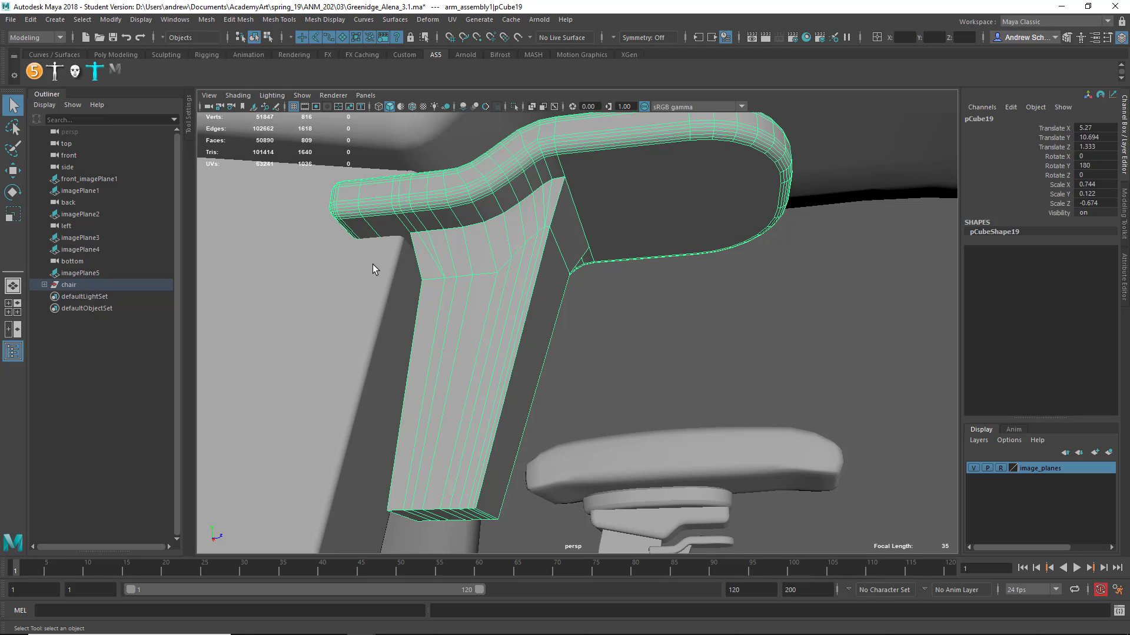
Try Target Weld on the closely spaced edges near the top of the armrest lever's stem
{"action": "left_click", "coordinate": [279, 19]}
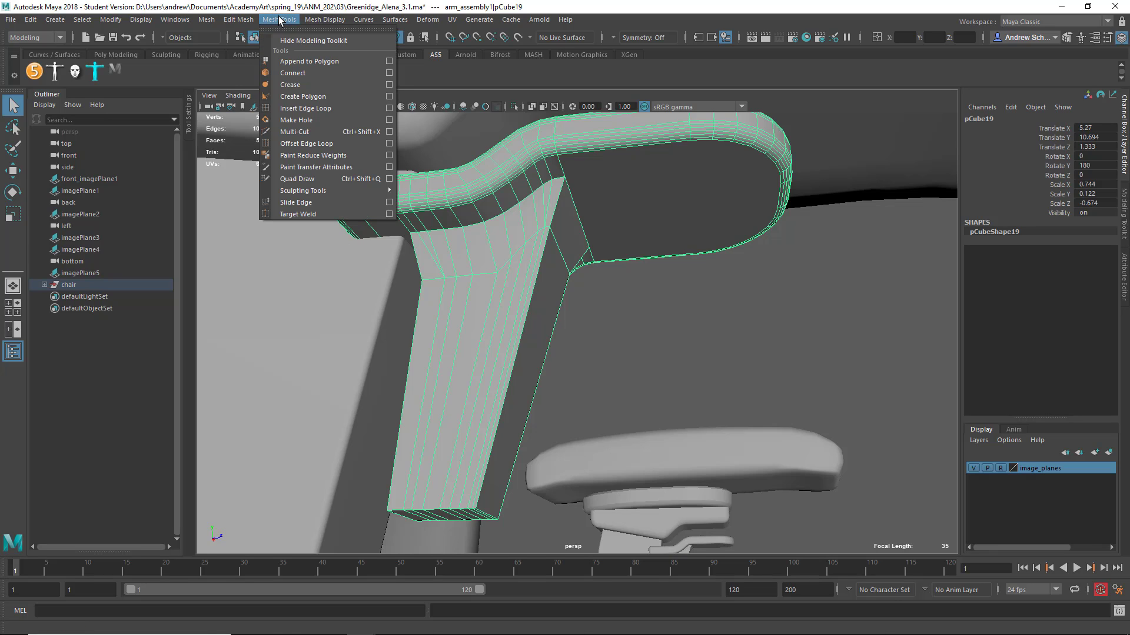
{"action": "left_click", "coordinate": [318, 214]}
{"action": "right_click_drag", "start_coordinate": [478, 285], "coordinate": [478, 251]}
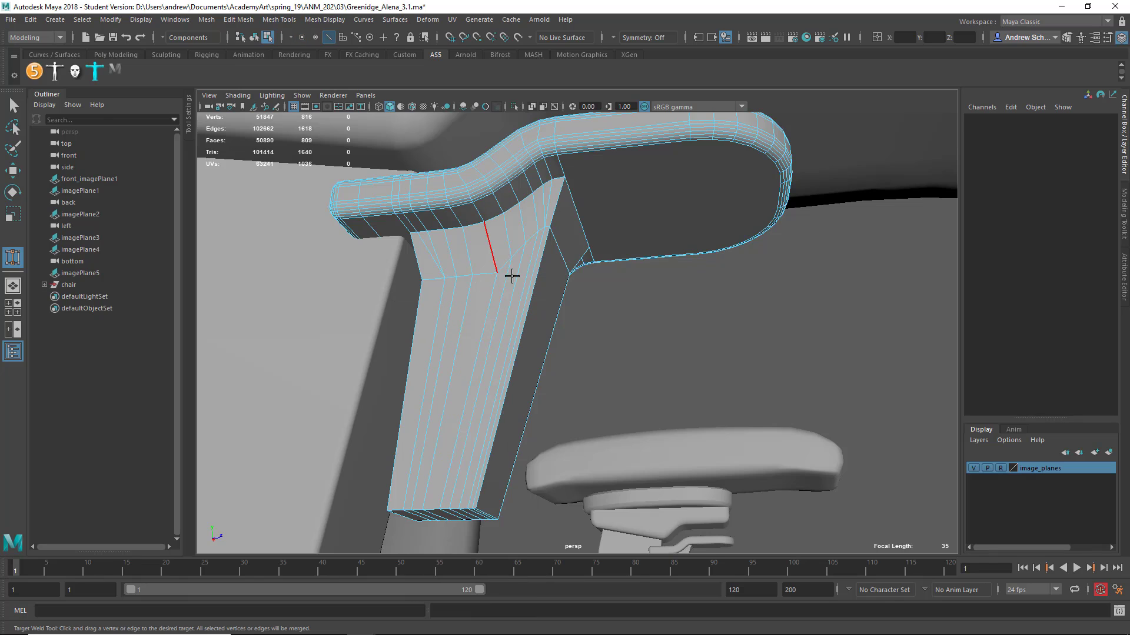
{"action": "scroll", "coordinate": [515, 298], "scroll_direction": "up", "scroll_amount": 3}
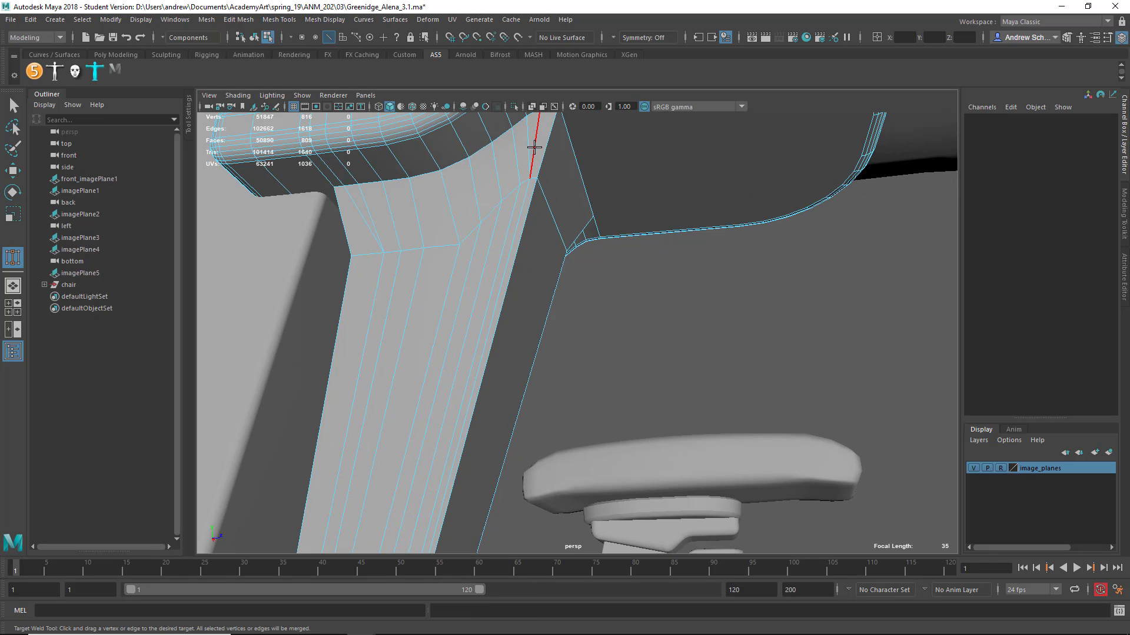
{"action": "mouse_move", "coordinate": [522, 176]}
{"action": "left_mouse_down"}
{"action": "mouse_move", "coordinate": [512, 201]}
{"action": "mouse_move", "coordinate": [542, 230]}
{"action": "mouse_move", "coordinate": [469, 263]}
{"action": "mouse_move", "coordinate": [512, 242]}
{"action": "mouse_move", "coordinate": [510, 308]}
{"action": "left_mouse_up"}
{"action": "key", "text": "ctrl+z"}
Inspect the armrest stem's lengthwise edges in wireframe and shaded display, from the upper bend down to the bottom end
{"action": "key", "text": "4"}
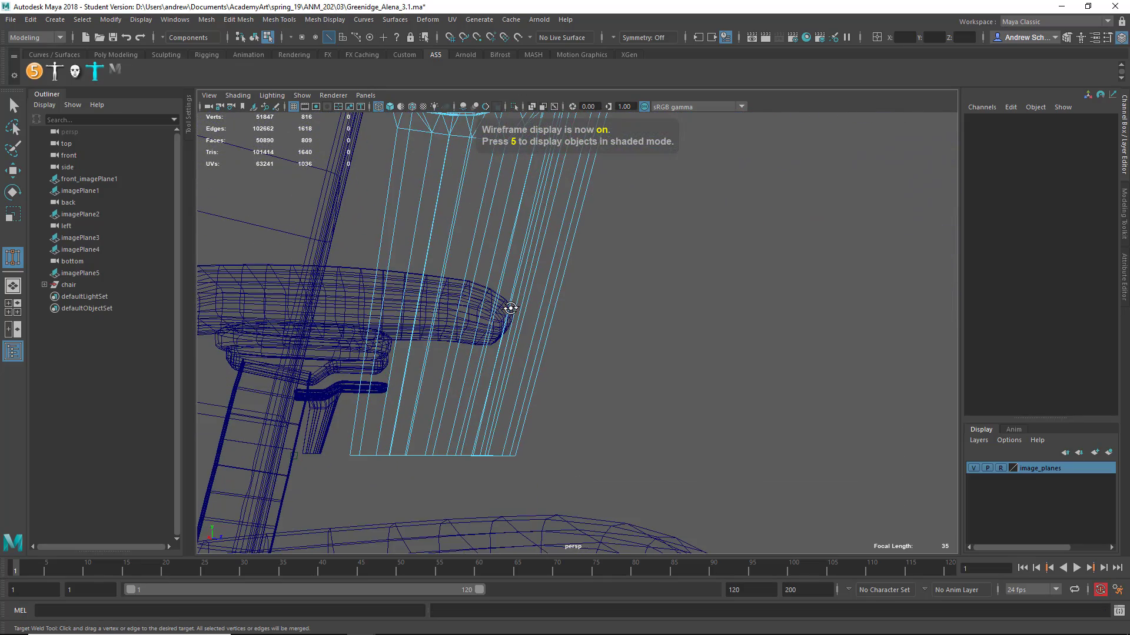
{"action": "key", "text": "5"}
{"action": "right_click_drag", "start_coordinate": [499, 333], "coordinate": [703, 347], "text": "alt"}
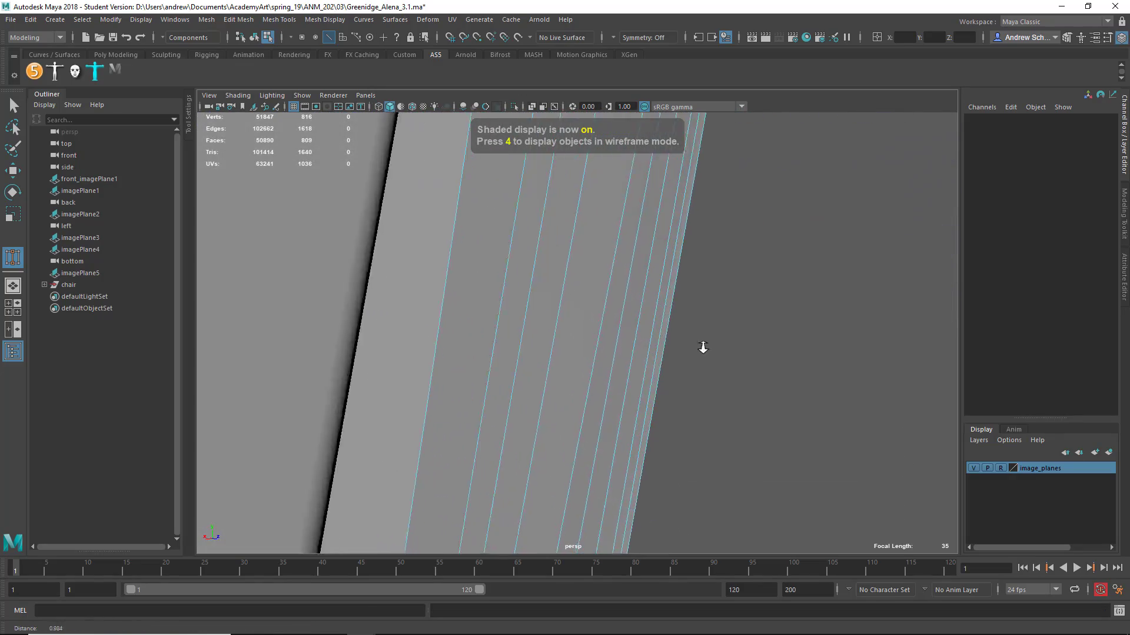
{"action": "left_click_drag", "start_coordinate": [703, 347], "coordinate": [739, 358], "text": "alt"}
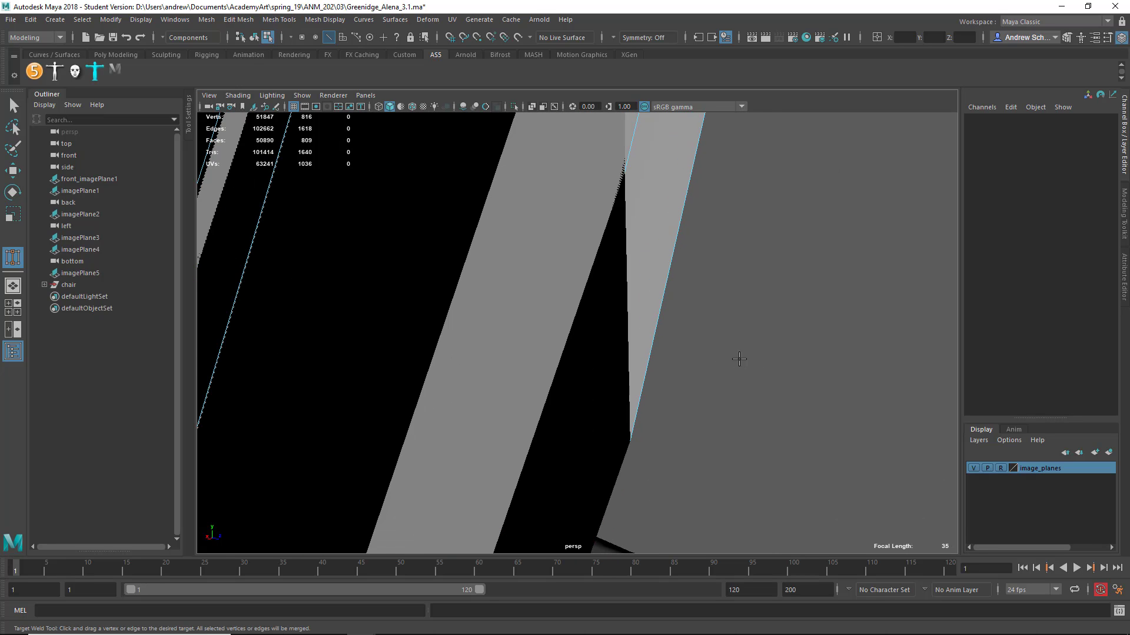
{"action": "middle_click_drag", "start_coordinate": [739, 359], "coordinate": [821, 366], "text": "alt"}
{"action": "right_click_drag", "start_coordinate": [822, 366], "coordinate": [460, 352], "text": "alt"}
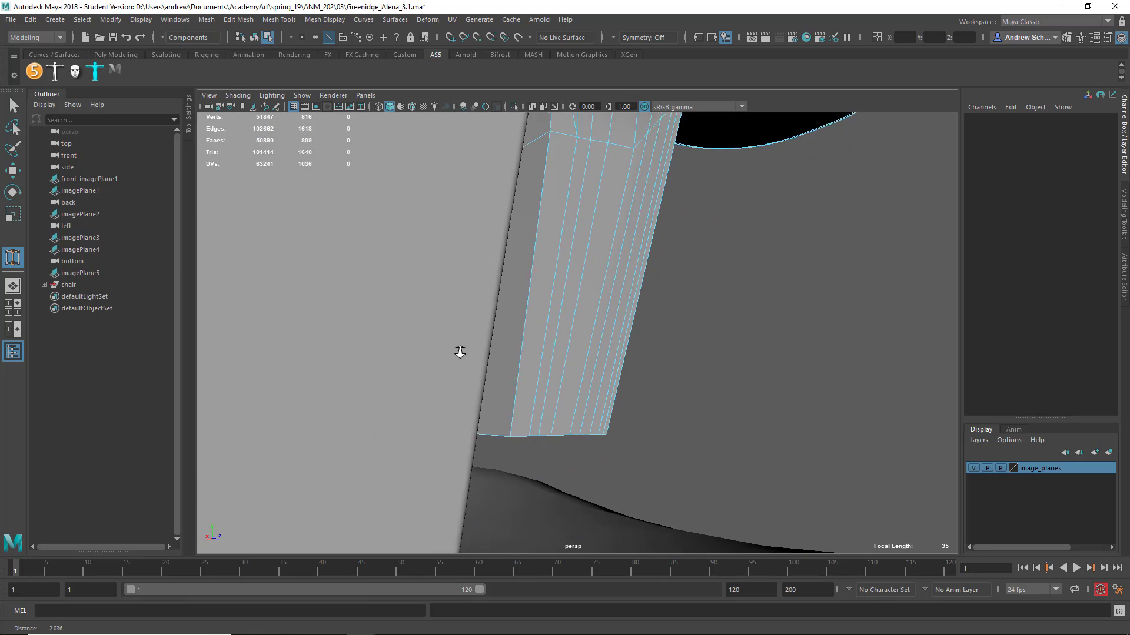
{"action": "left_click_drag", "start_coordinate": [635, 375], "coordinate": [600, 318], "text": "alt"}
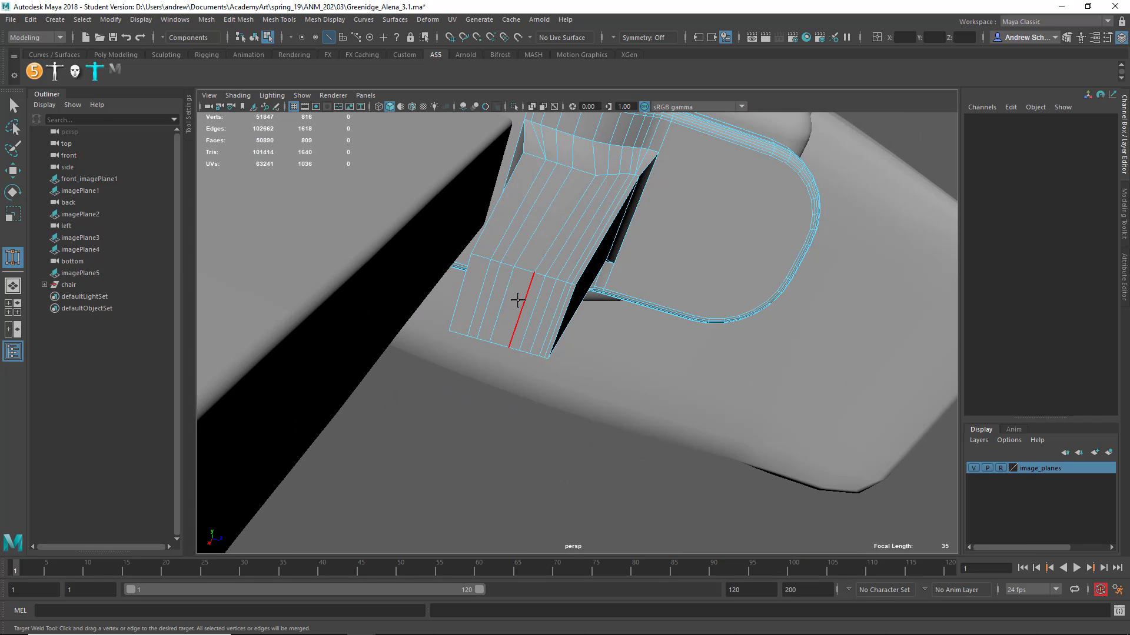
Delete the loop of faces running across the bottom end of the armrest stem
{"action": "right_click_drag", "start_coordinate": [518, 300], "coordinate": [517, 330]}
{"action": "key", "text": "q"}
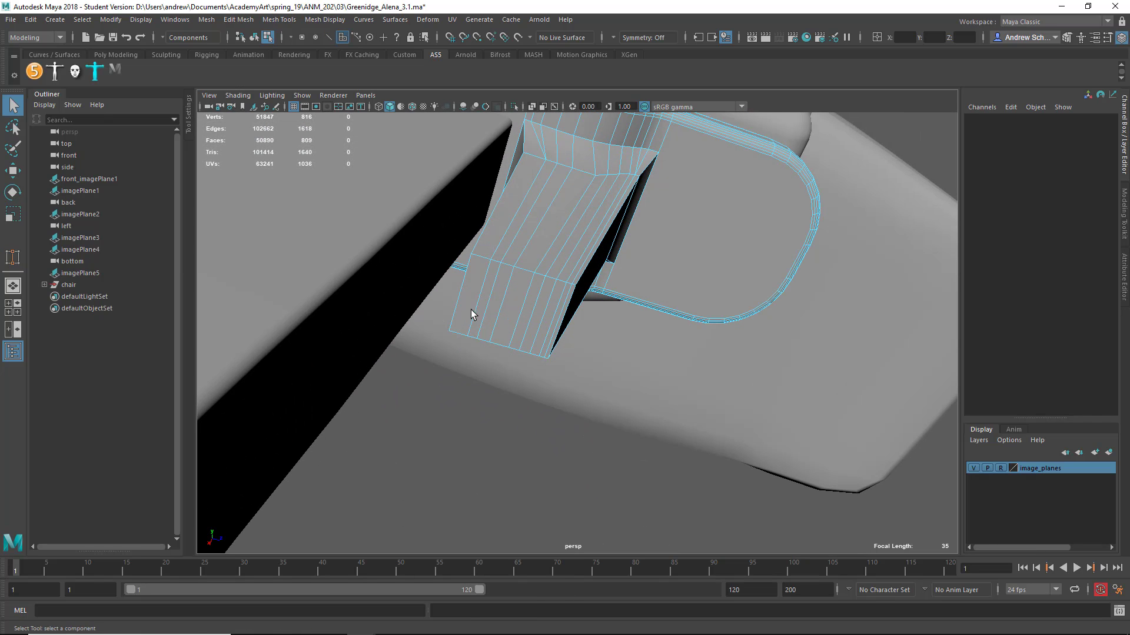
{"action": "left_click", "coordinate": [469, 310]}
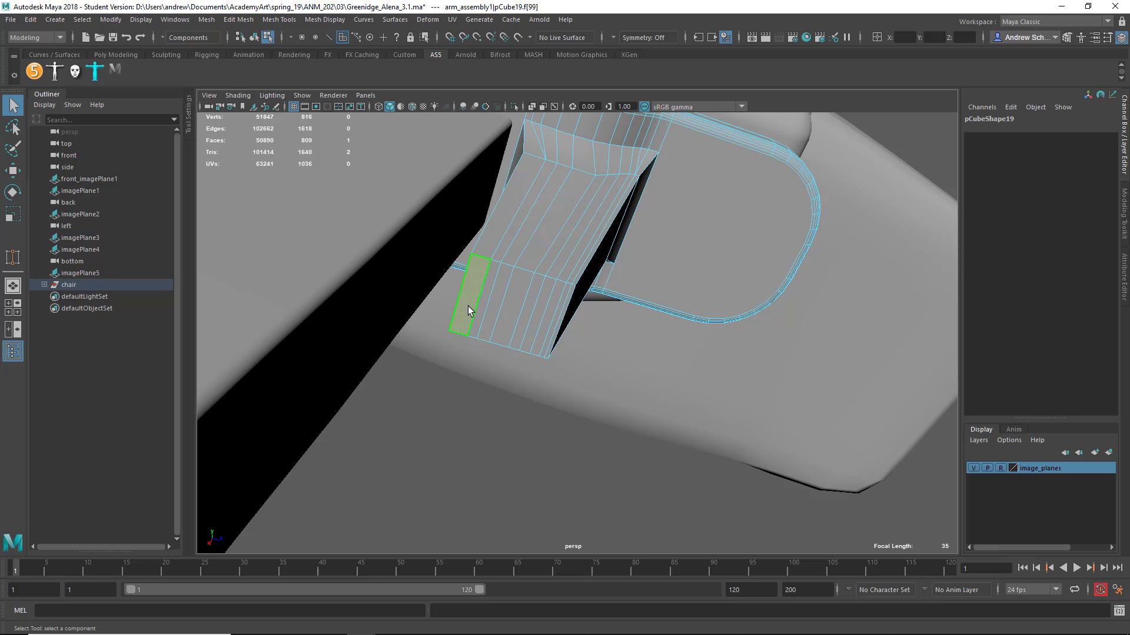
{"action": "double_click", "coordinate": [559, 323], "text": "shift"}
{"action": "key", "text": "Delete"}
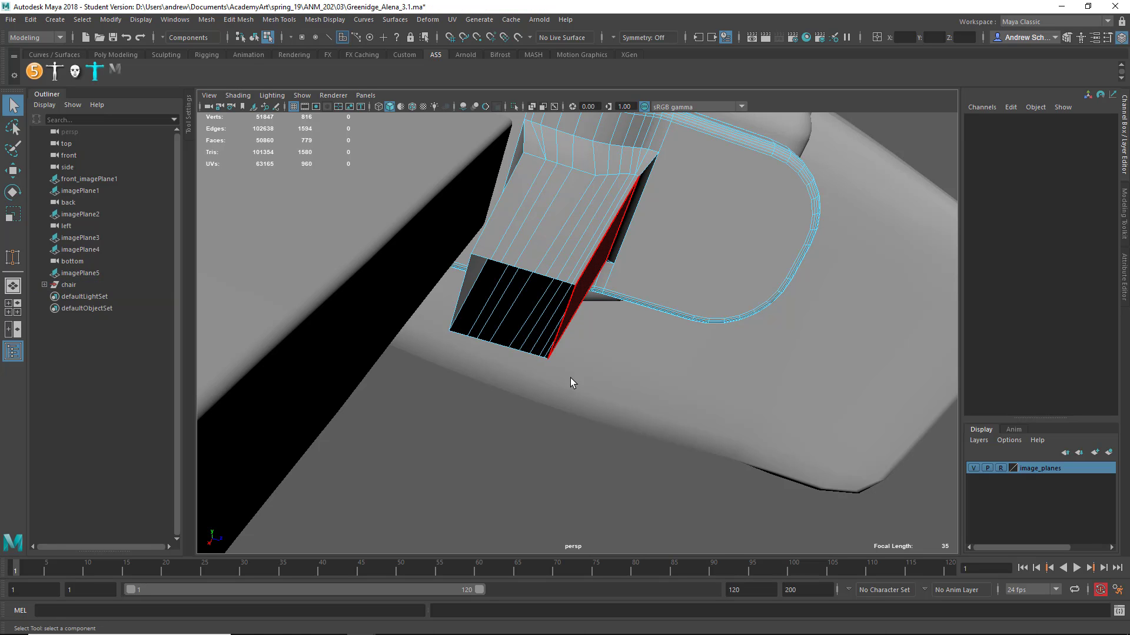
Try moving a single face at the stem's upper bend, undo the move and return to object mode
{"action": "left_click_drag", "start_coordinate": [570, 383], "coordinate": [571, 348], "text": "alt"}
{"action": "left_click", "coordinate": [599, 190]}
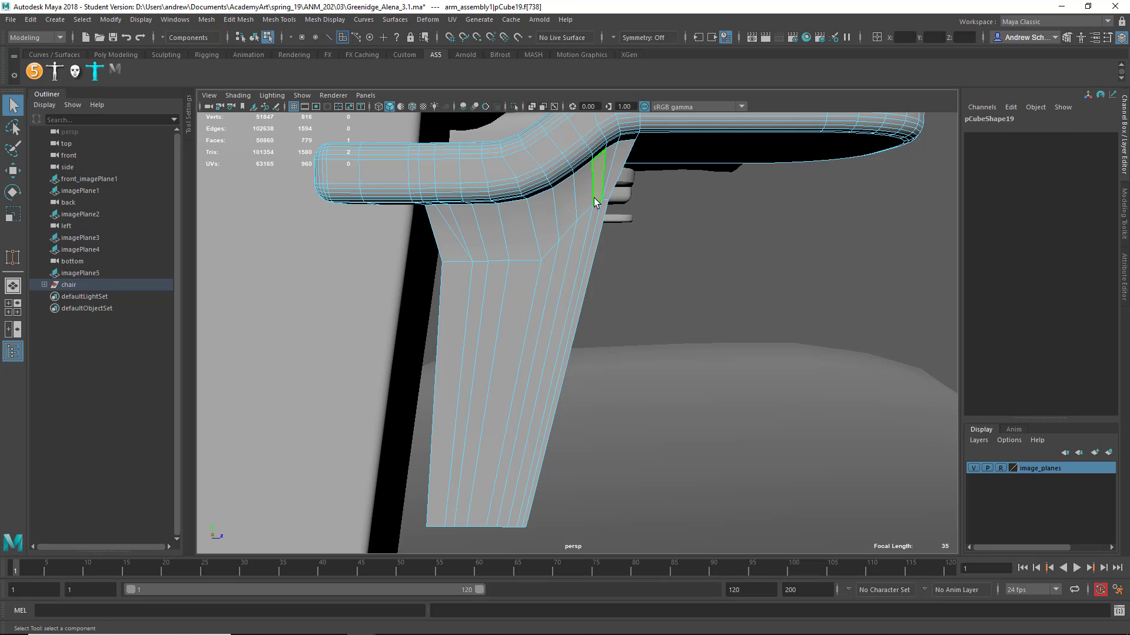
{"action": "key", "text": "w"}
{"action": "left_click_drag", "start_coordinate": [601, 180], "coordinate": [540, 159]}
{"action": "key", "text": "ctrl+z"}
{"action": "right_click_drag", "start_coordinate": [540, 159], "coordinate": [588, 132]}
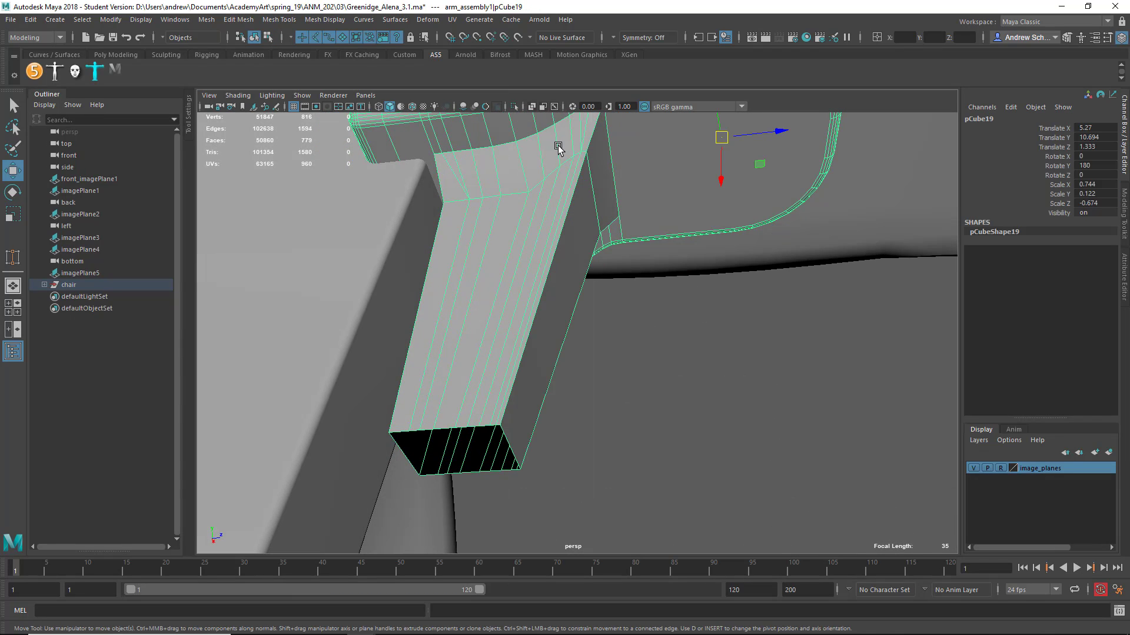
Select the edge loop at the stem's open bottom end to check which lengthwise edges it follows
{"action": "left_click_drag", "start_coordinate": [573, 294], "coordinate": [588, 259], "text": "alt"}
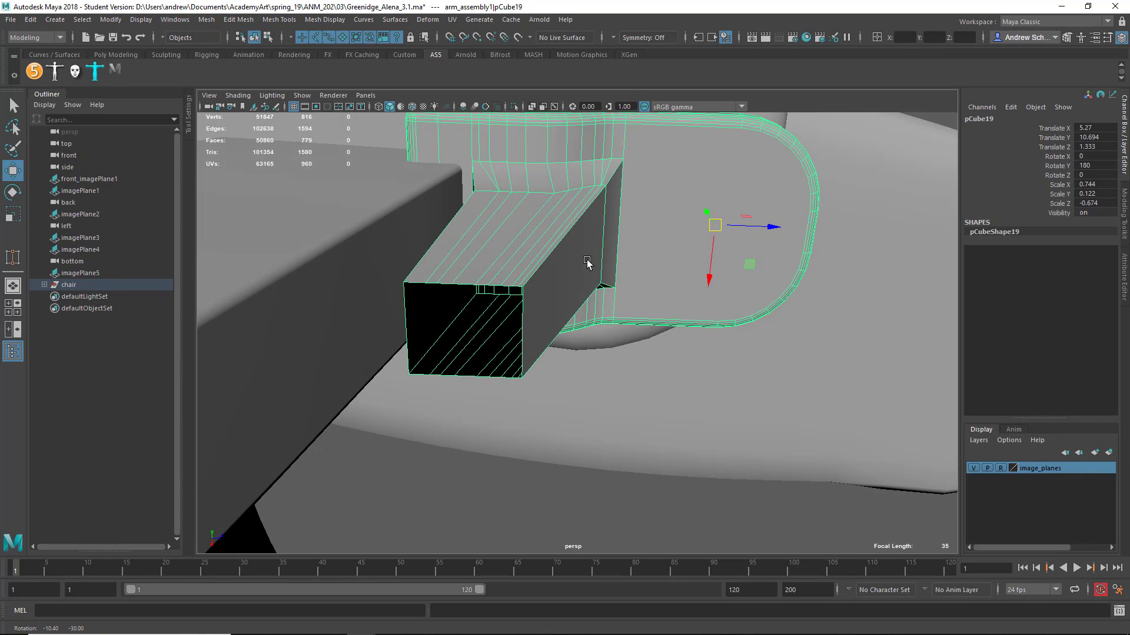
{"action": "right_click_drag", "start_coordinate": [496, 281], "coordinate": [497, 244]}
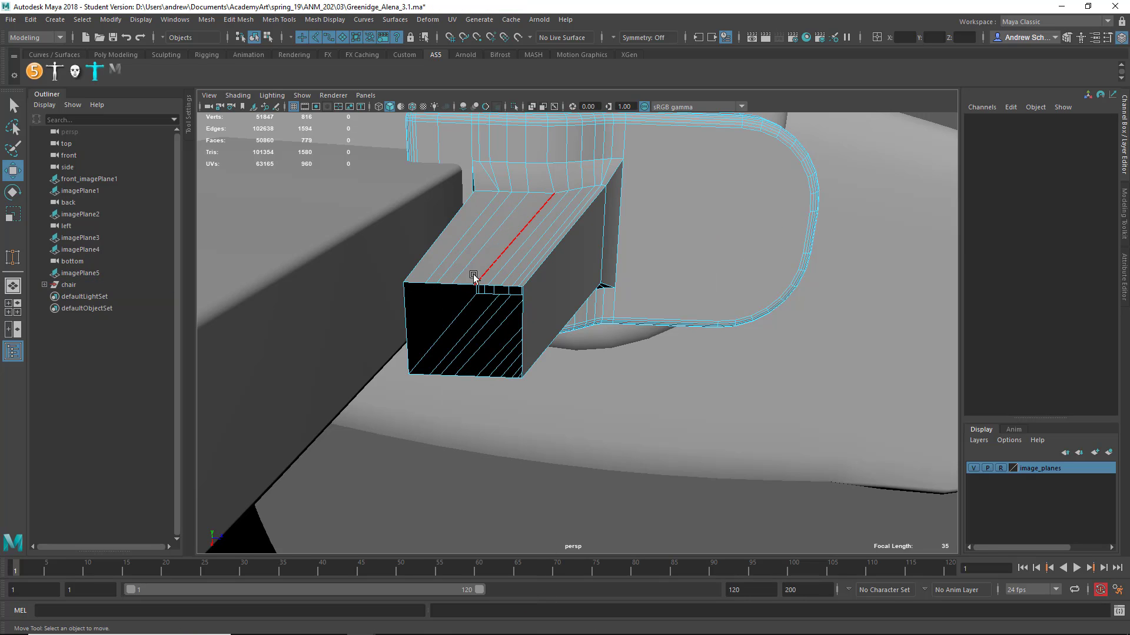
{"action": "double_click", "coordinate": [460, 286]}
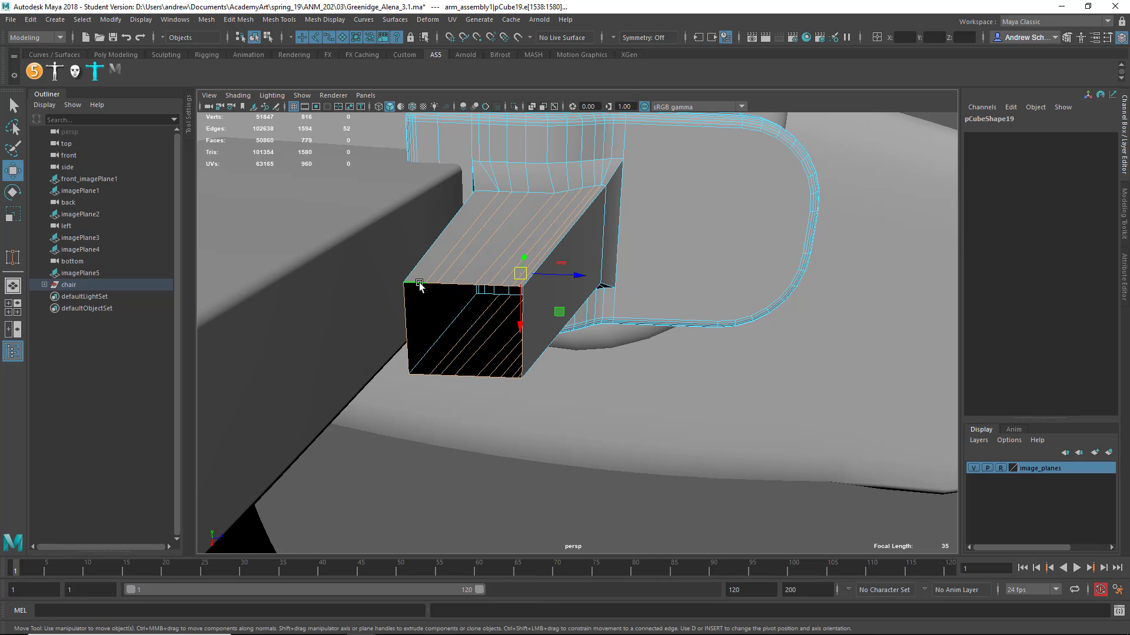
{"action": "left_click_drag", "start_coordinate": [404, 317], "coordinate": [391, 373], "text": "alt"}
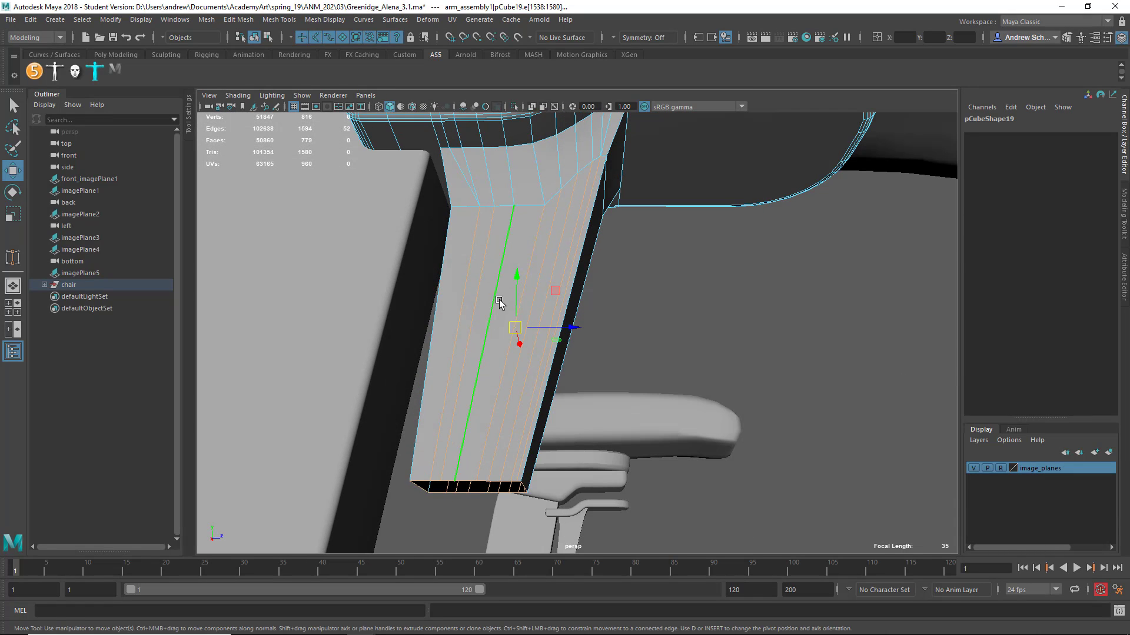
Try moving one lengthwise edge on the front of the armrest stem, and undo the move
{"action": "left_click", "coordinate": [504, 322]}
{"action": "mouse_move", "coordinate": [486, 337]}
{"action": "left_mouse_down"}
{"action": "mouse_move", "coordinate": [504, 340]}
{"action": "mouse_move", "coordinate": [486, 323]}
{"action": "left_mouse_up"}
{"action": "key", "text": "ctrl+z"}
{"action": "key", "text": "ctrl+z"}
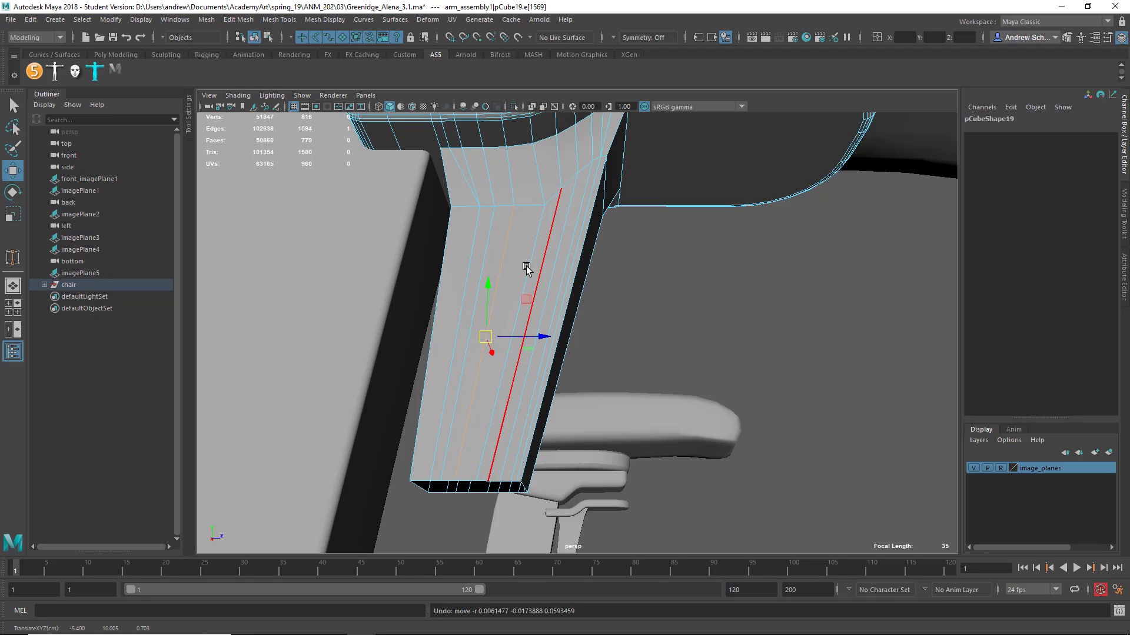
{"action": "left_click_drag", "start_coordinate": [561, 323], "coordinate": [535, 300], "text": "alt"}
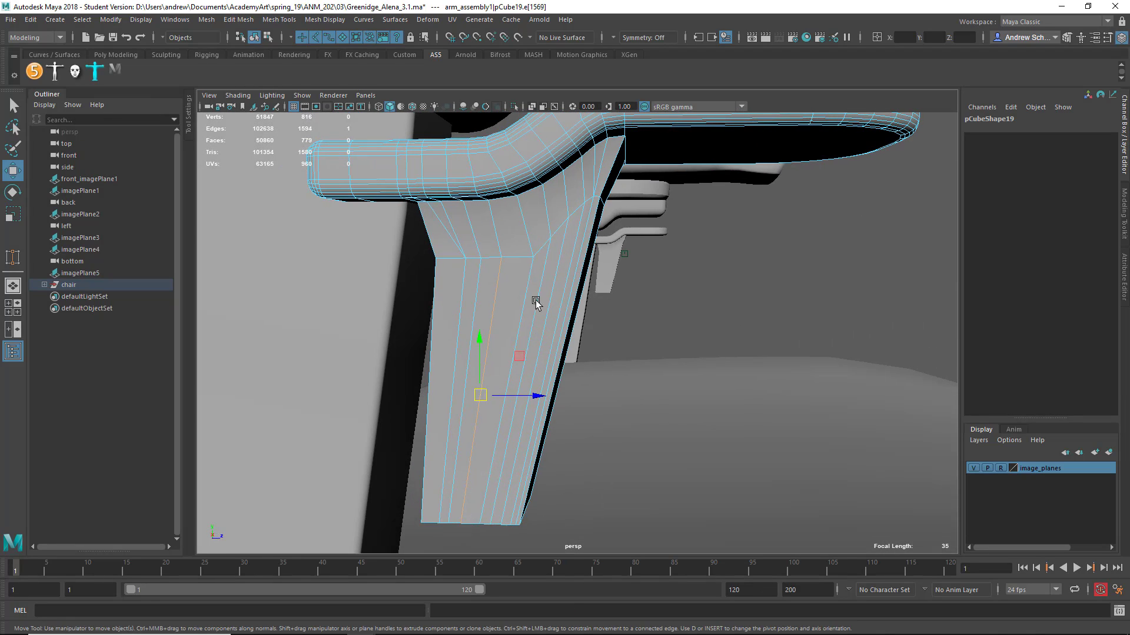
Undo the deletion of the faces that cap the bottom end of the armrest support
{"action": "right_click_drag", "start_coordinate": [522, 261], "coordinate": [594, 226]}
{"action": "left_click_drag", "start_coordinate": [587, 288], "coordinate": [596, 231], "text": "alt"}
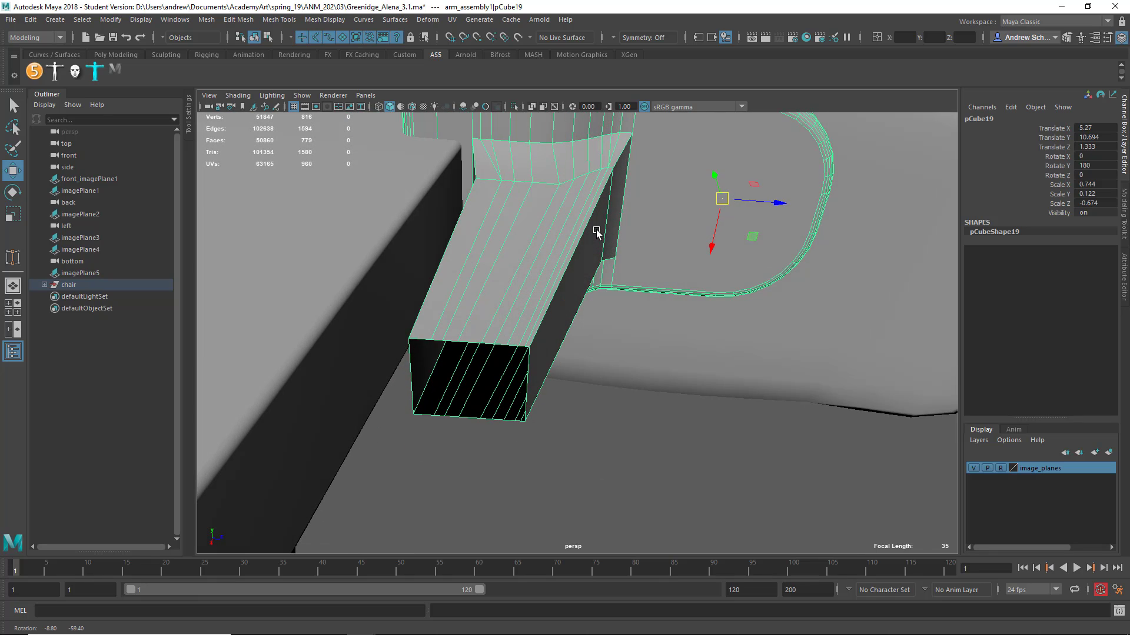
{"action": "key", "text": "F11"}
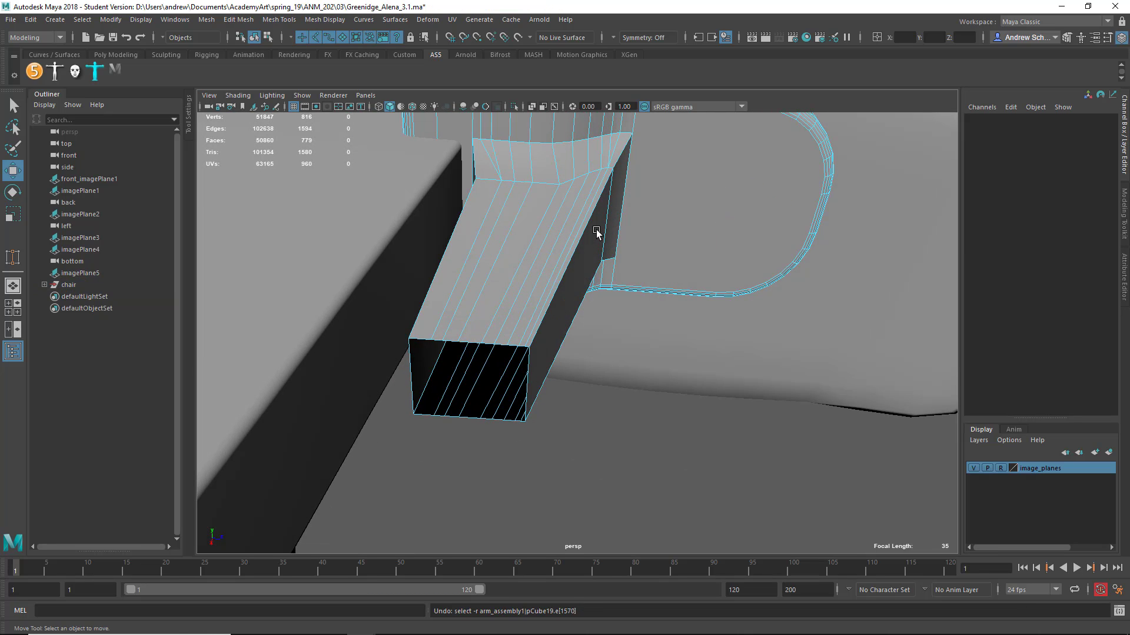
{"action": "left_click", "coordinate": [596, 229]}
{"action": "key", "text": "ctrl+z"}
{"action": "key", "text": "ctrl+z"}
{"action": "key", "text": "ctrl+z"}
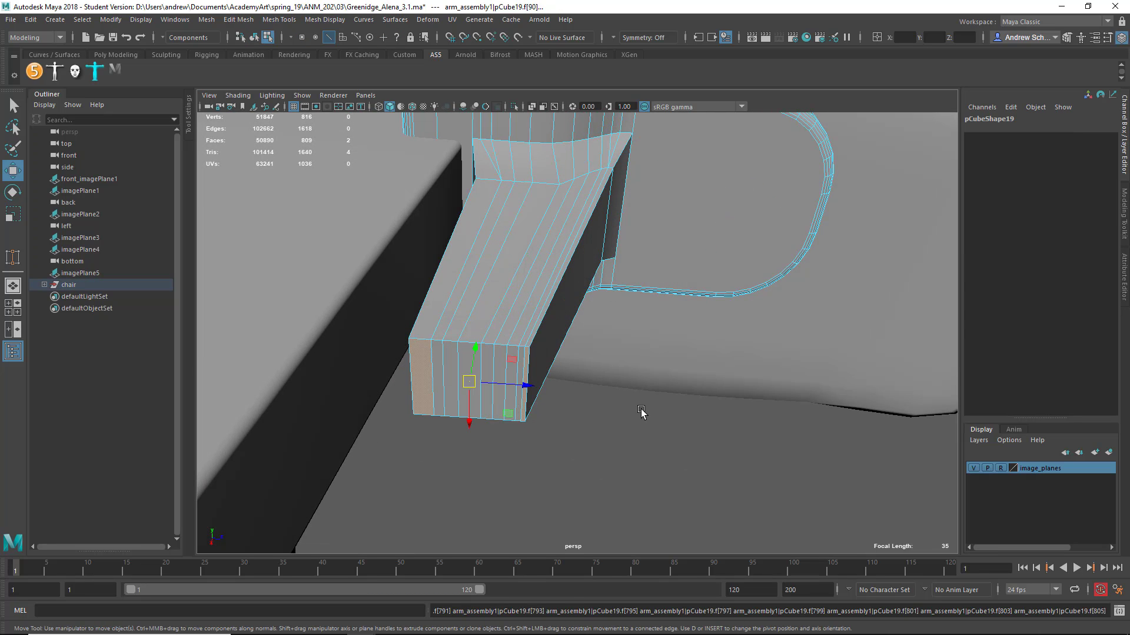
Run mesh Cleanup on the armrest support for lamina faces, nonmanifold geometry, zero-length edges and faces with zero geometry area
{"action": "left_click", "coordinate": [641, 411]}
{"action": "right_click_drag", "start_coordinate": [508, 294], "coordinate": [579, 232]}
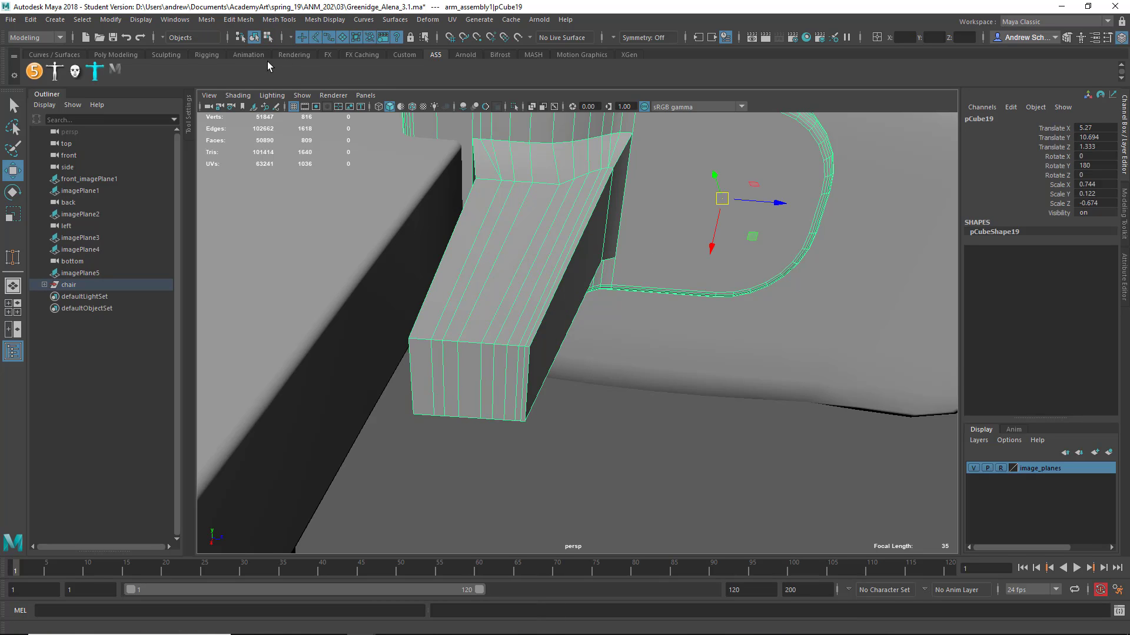
{"action": "left_click", "coordinate": [206, 19]}
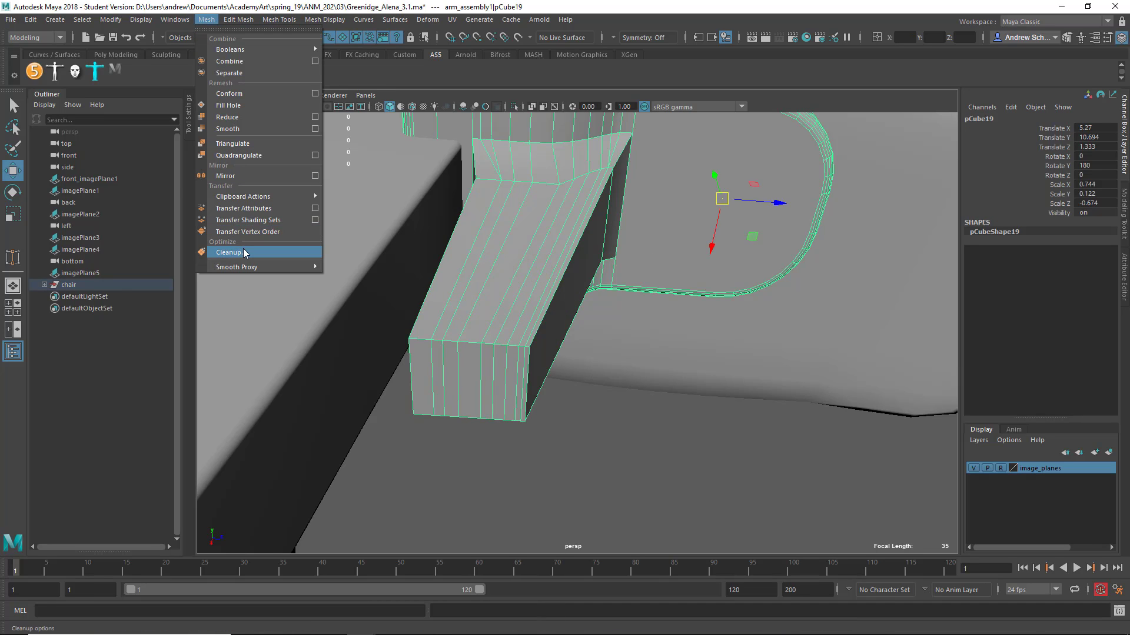
{"action": "left_click", "coordinate": [318, 251]}
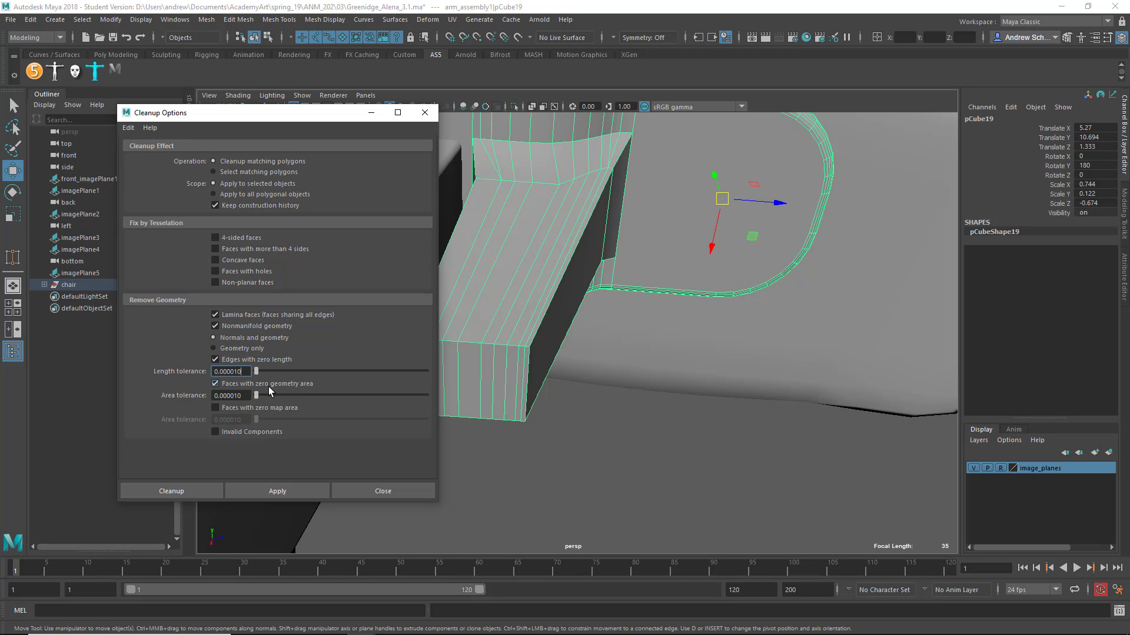
{"action": "left_click", "coordinate": [168, 491]}
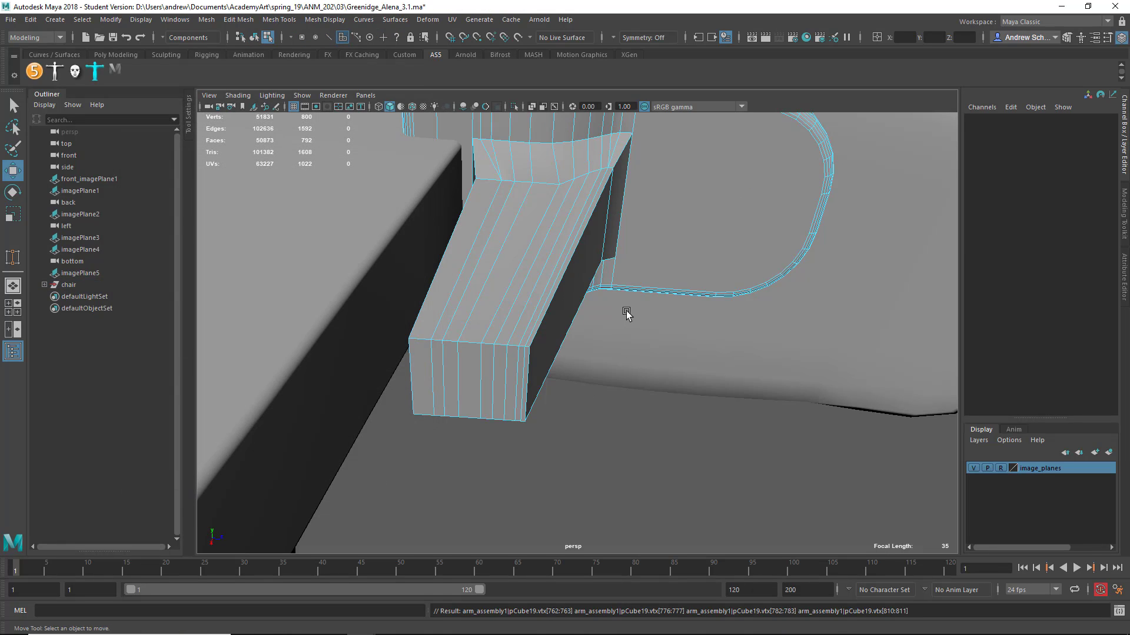
Try moving one of the lengthwise edges on the support's broad face, and undo the move
{"action": "left_click_drag", "start_coordinate": [625, 312], "coordinate": [618, 337], "text": "alt"}
{"action": "right_click_drag", "start_coordinate": [522, 296], "coordinate": [527, 244]}
{"action": "left_click", "coordinate": [516, 275]}
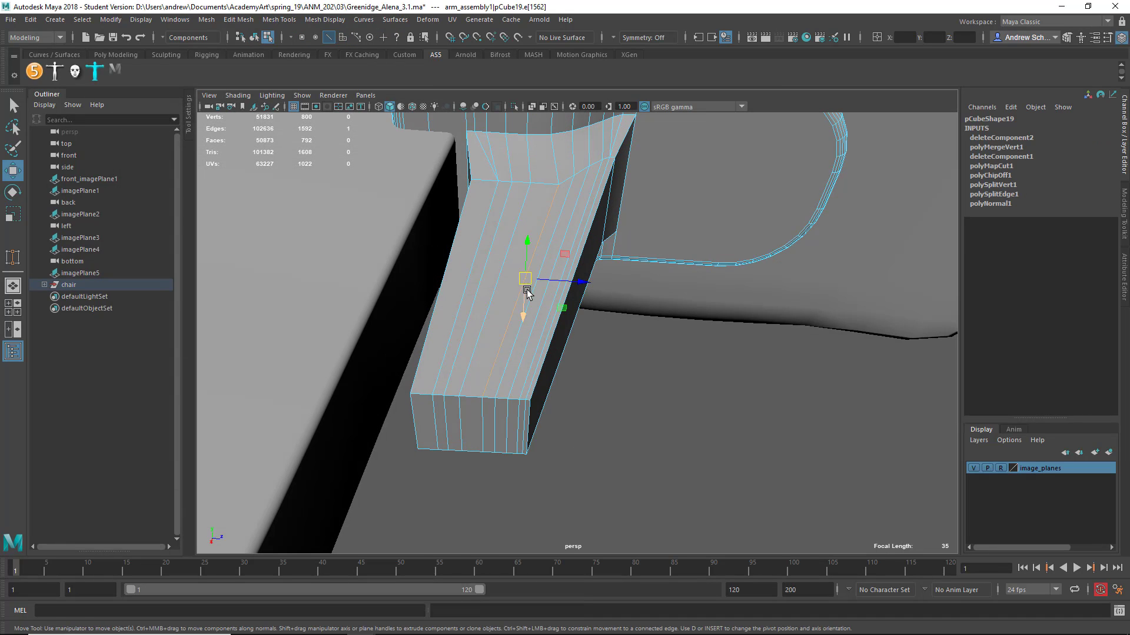
{"action": "left_click", "coordinate": [492, 266]}
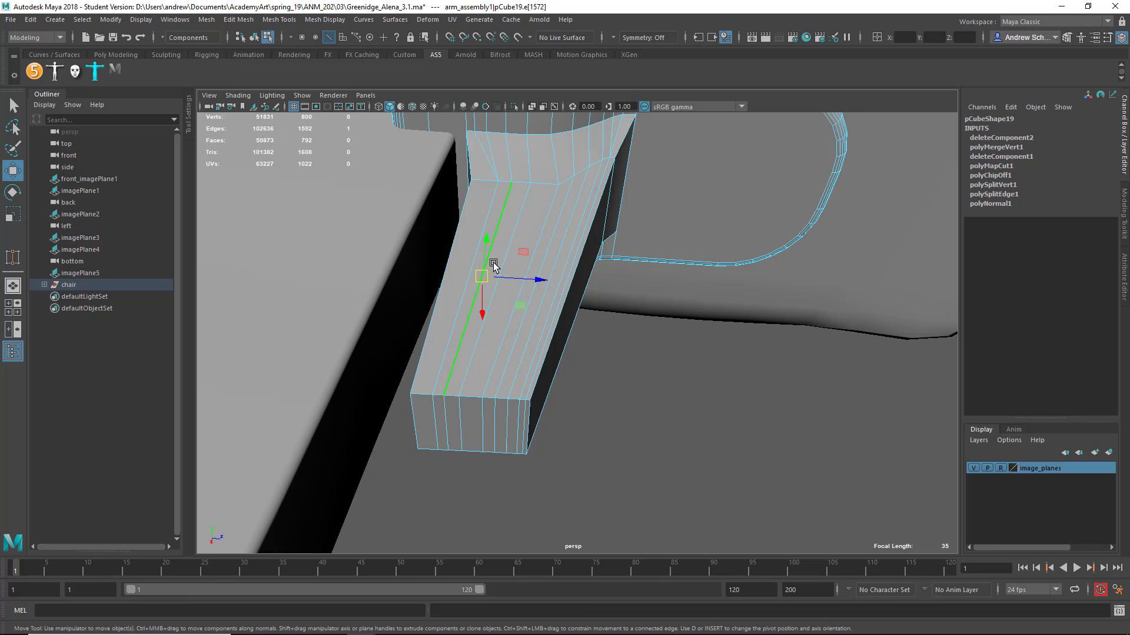
{"action": "left_click_drag", "start_coordinate": [484, 278], "coordinate": [481, 278]}
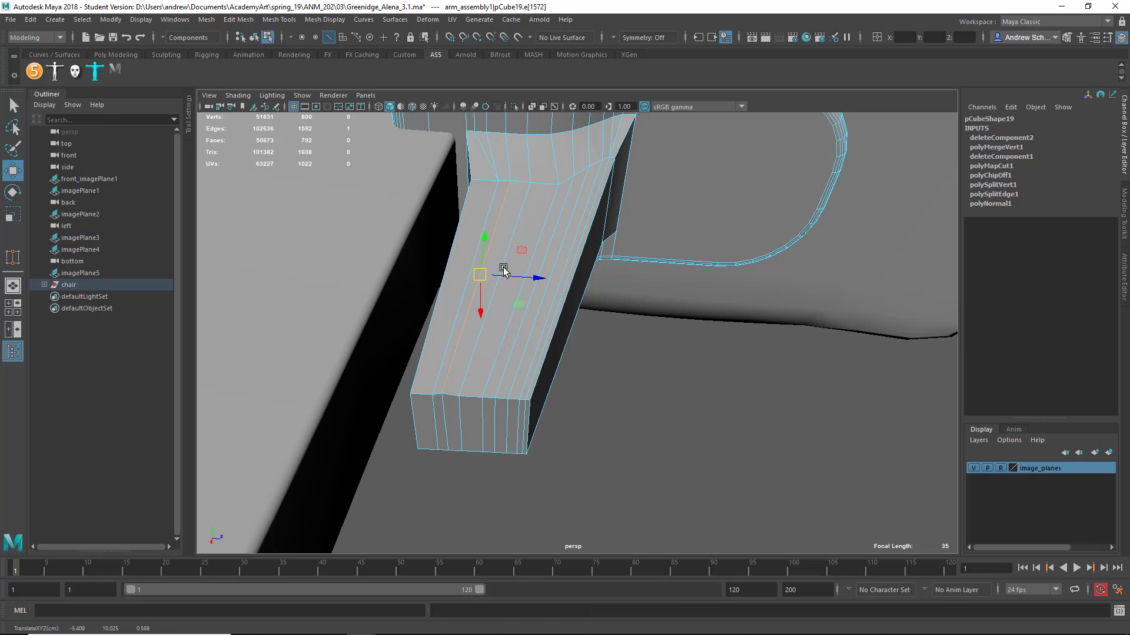
{"action": "key", "text": "ctrl+z"}
Try moving a short edge where the support meets the armrest, undo it and examine the neighbouring edges
{"action": "middle_click_drag", "start_coordinate": [537, 251], "coordinate": [514, 306], "text": "alt"}
{"action": "left_click", "coordinate": [543, 226]}
{"action": "mouse_move", "coordinate": [545, 228]}
{"action": "left_mouse_down"}
{"action": "mouse_move", "coordinate": [559, 229]}
{"action": "mouse_move", "coordinate": [536, 235]}
{"action": "left_mouse_up"}
{"action": "key", "text": "ctrl+z"}
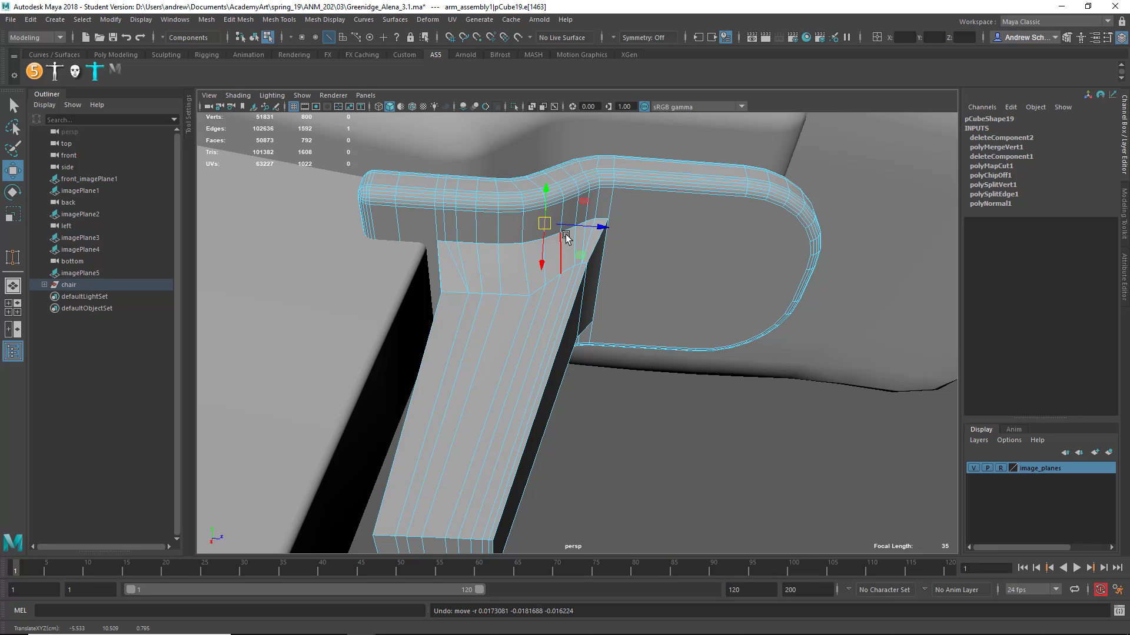
{"action": "left_click", "coordinate": [563, 250]}
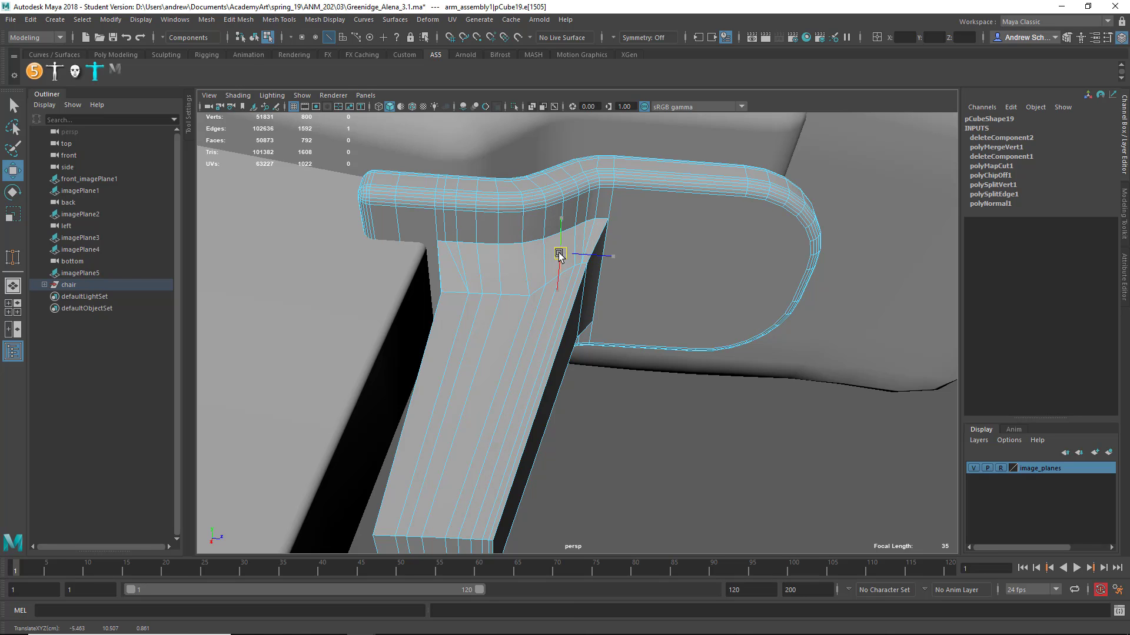
{"action": "left_click_drag", "start_coordinate": [560, 257], "coordinate": [557, 348], "text": "alt"}
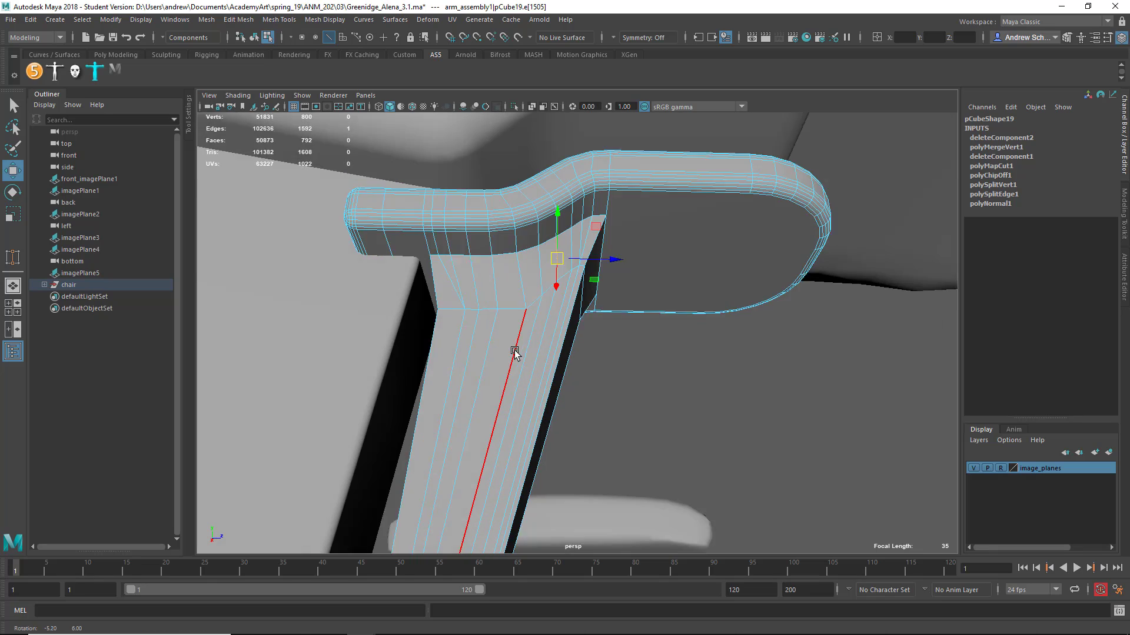
{"action": "right_click_drag", "start_coordinate": [515, 351], "coordinate": [550, 352], "text": "alt"}
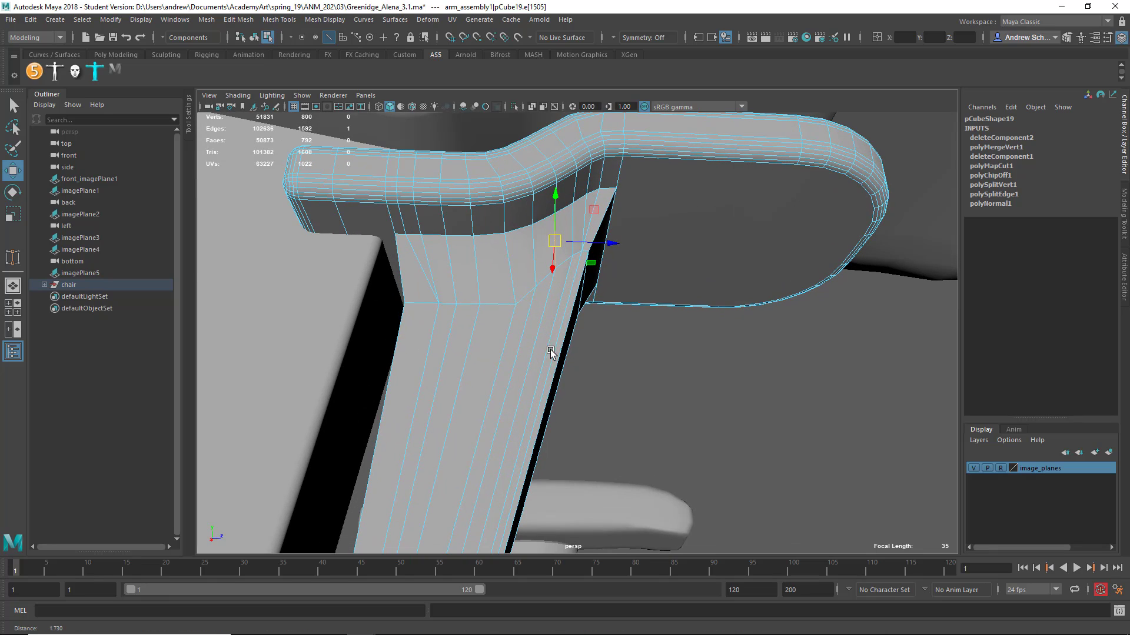
Merge the nearly coincident edges along the support's outer corner with the Target Weld tool
{"action": "left_click", "coordinate": [13, 257]}
{"action": "left_click_drag", "start_coordinate": [494, 279], "coordinate": [566, 269], "text": "alt"}
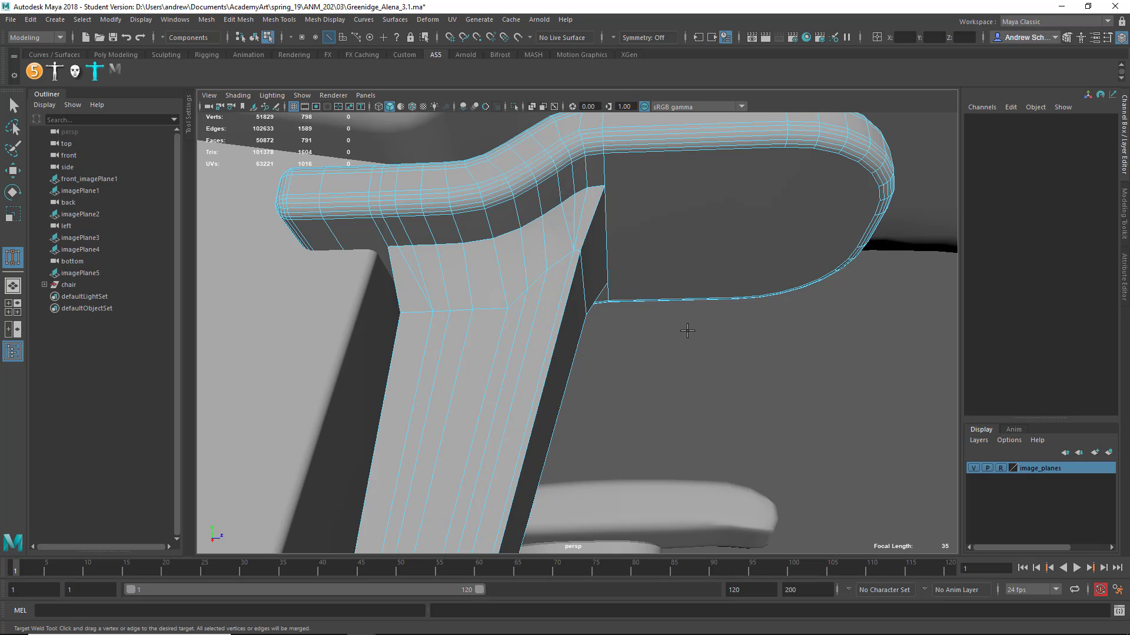
{"action": "left_click_drag", "start_coordinate": [618, 338], "coordinate": [516, 327], "text": "alt"}
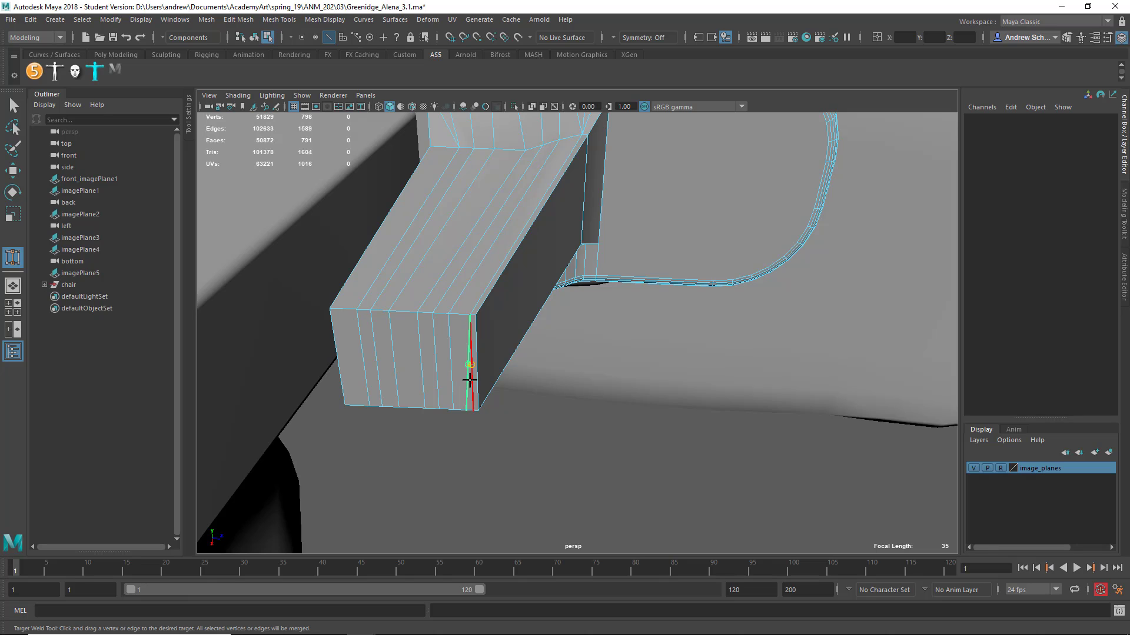
{"action": "mouse_move", "coordinate": [471, 384]}
{"action": "left_mouse_down", "text": "alt"}
{"action": "mouse_move", "coordinate": [509, 353]}
{"action": "mouse_move", "coordinate": [518, 292]}
{"action": "mouse_move", "coordinate": [542, 434]}
{"action": "mouse_move", "coordinate": [560, 440]}
{"action": "mouse_move", "coordinate": [555, 328]}
{"action": "mouse_move", "coordinate": [582, 413]}
{"action": "mouse_move", "coordinate": [557, 320]}
{"action": "mouse_move", "coordinate": [553, 154]}
{"action": "left_mouse_up", "text": "alt"}
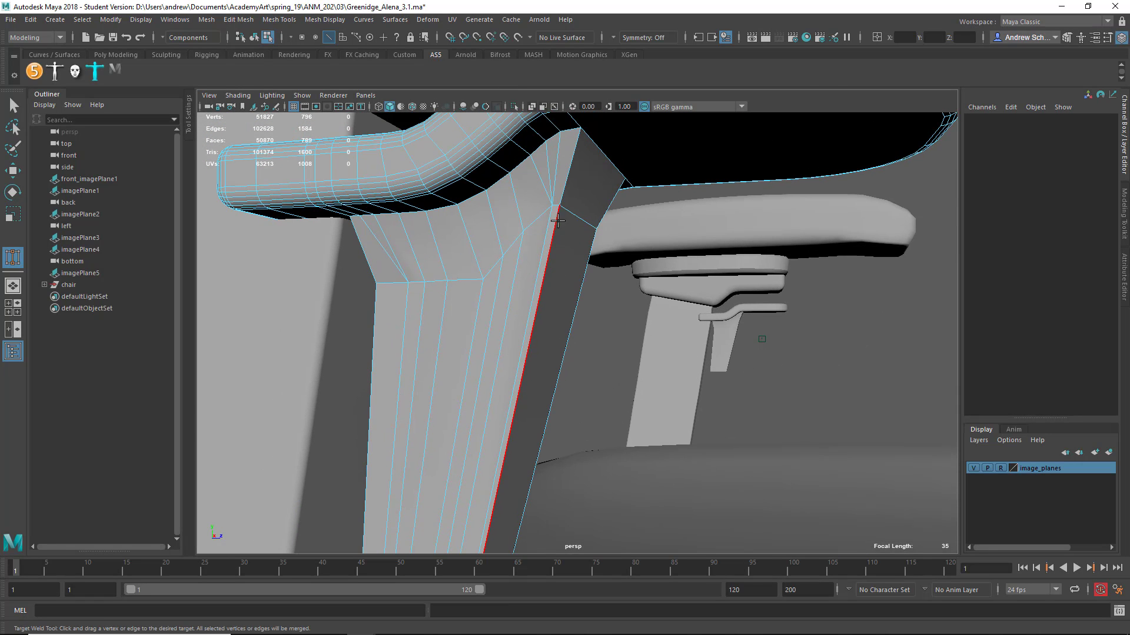
Delete the leftover short edge beside the upper outer corner on each side of the support
{"action": "key", "text": "q"}
{"action": "left_click", "coordinate": [549, 156]}
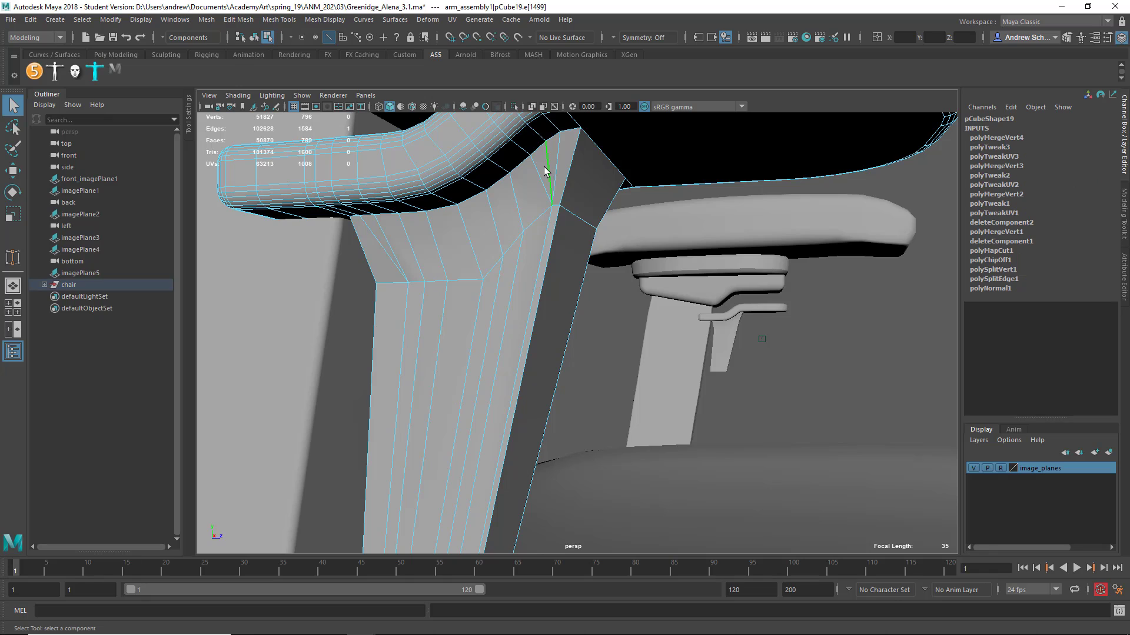
{"action": "right_click", "coordinate": [546, 170], "text": "shift"}
{"action": "right_click_drag", "start_coordinate": [544, 170], "coordinate": [530, 180], "text": "shift"}
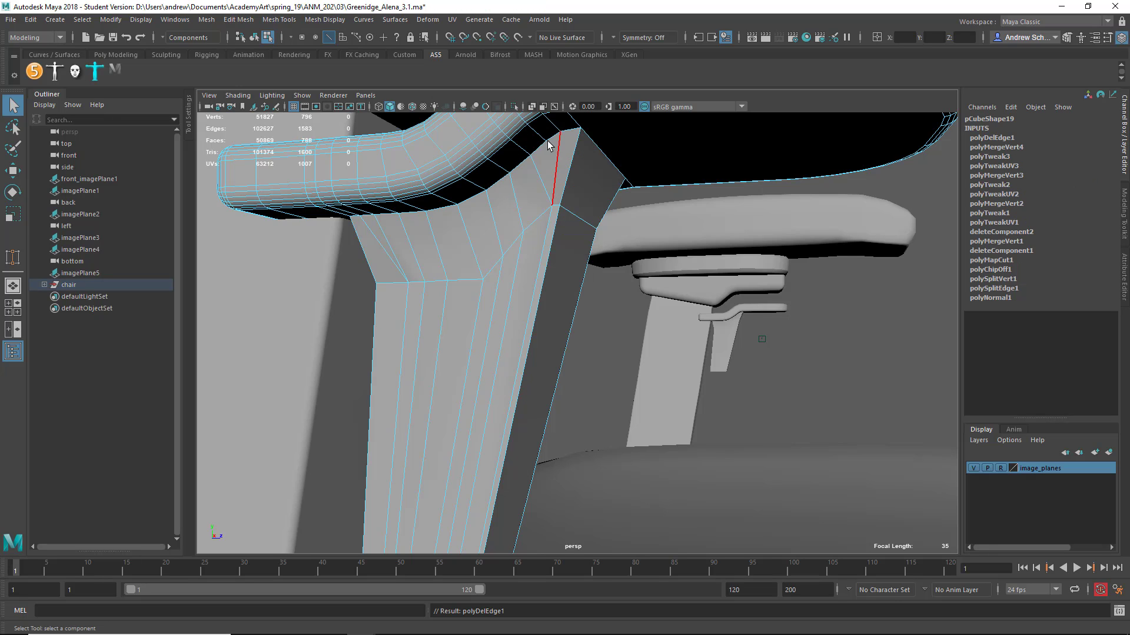
{"action": "left_click_drag", "start_coordinate": [612, 224], "coordinate": [397, 223], "text": "alt"}
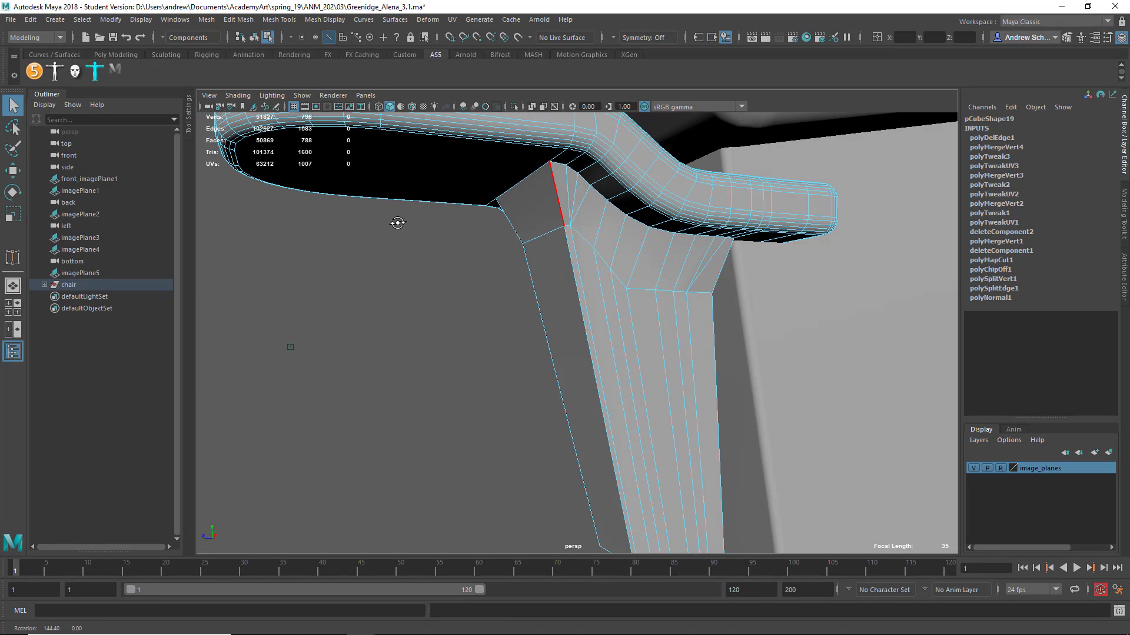
{"action": "left_click", "coordinate": [575, 187]}
{"action": "right_click_drag", "start_coordinate": [575, 186], "coordinate": [566, 196], "text": "shift"}
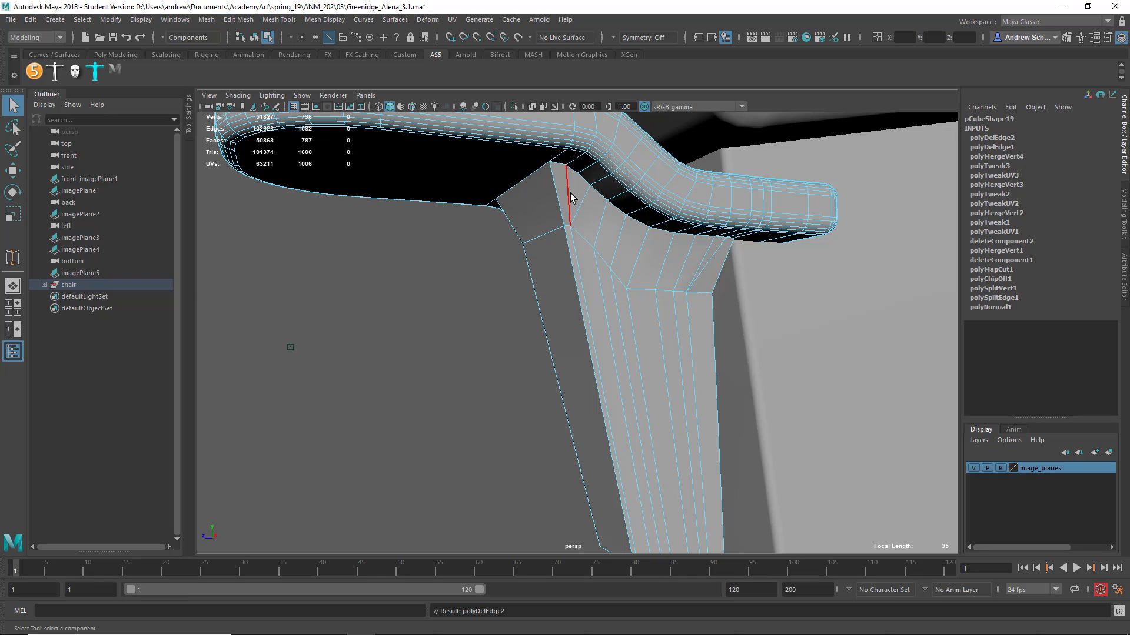
Try moving the long edge beside the support's outer corner, and undo the move
{"action": "left_click", "coordinate": [574, 272]}
{"action": "left_click_drag", "start_coordinate": [573, 273], "coordinate": [614, 297], "text": "alt"}
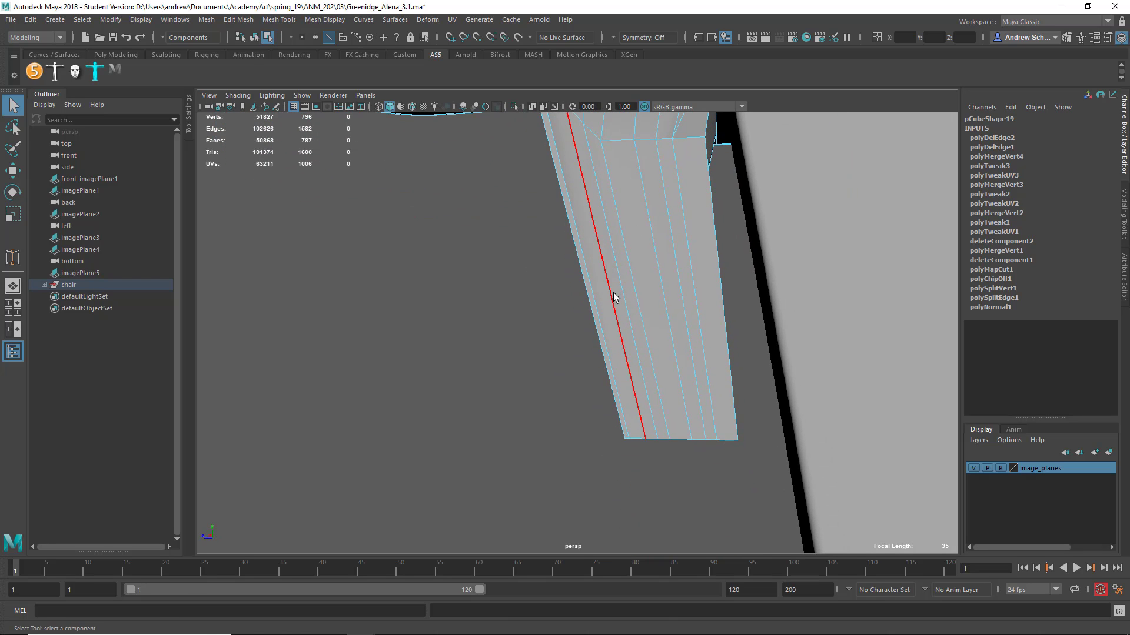
{"action": "right_click_drag", "start_coordinate": [614, 293], "coordinate": [604, 215]}
{"action": "left_click", "coordinate": [589, 270]}
{"action": "left_click_drag", "start_coordinate": [543, 355], "coordinate": [823, 333], "text": "alt"}
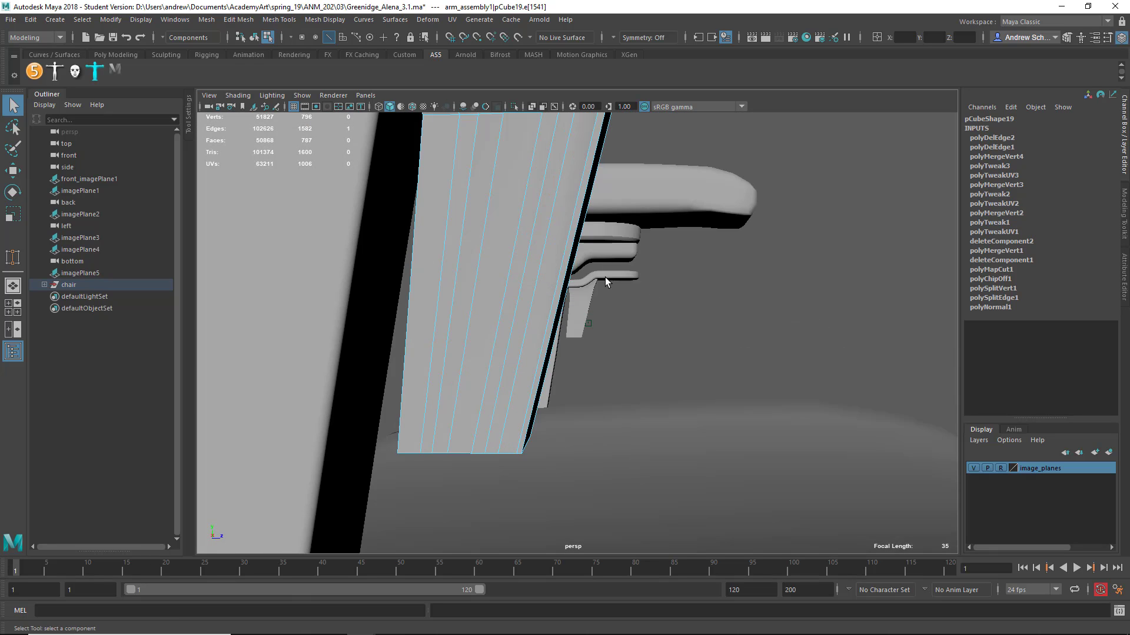
{"action": "left_click_drag", "start_coordinate": [601, 277], "coordinate": [594, 235], "text": "alt"}
{"action": "left_click", "coordinate": [542, 287]}
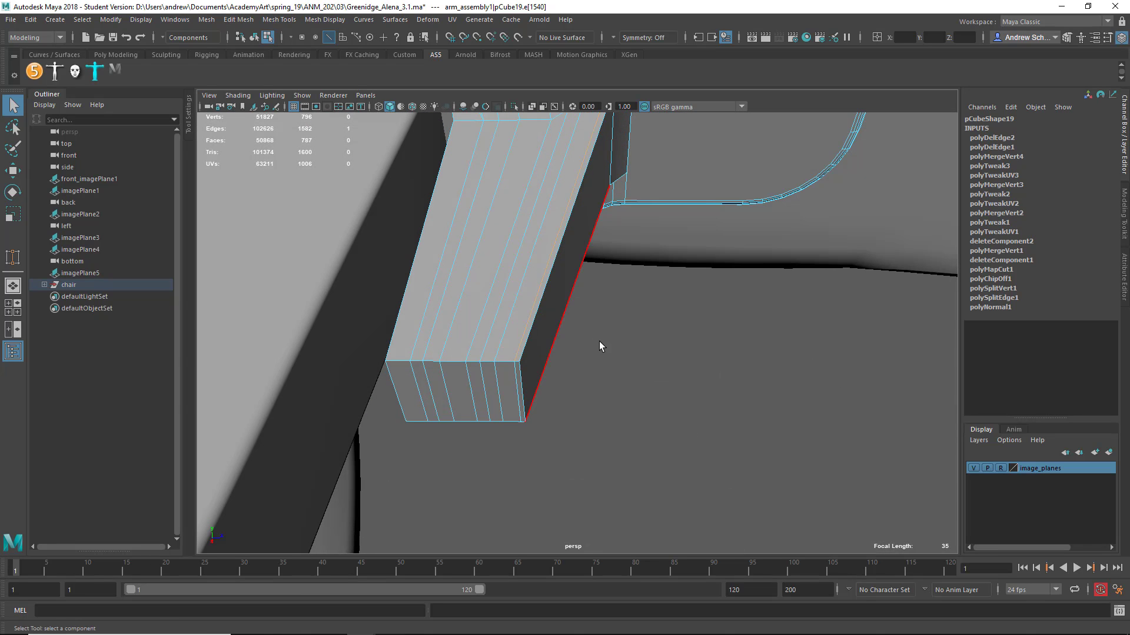
{"action": "left_click_drag", "start_coordinate": [600, 343], "coordinate": [576, 330], "text": "alt"}
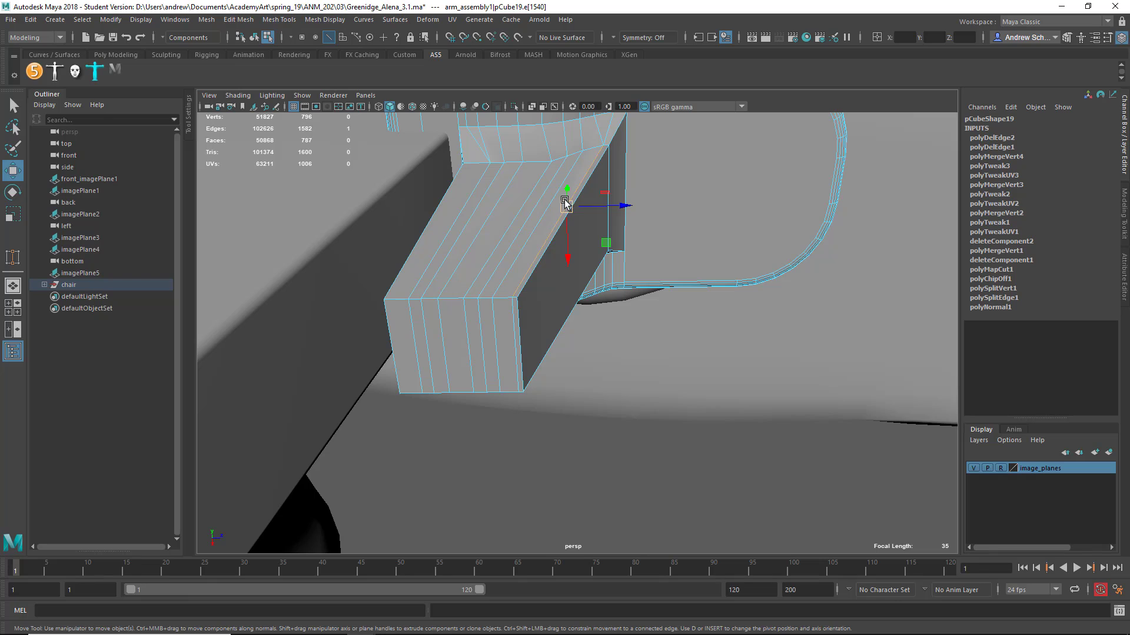
{"action": "mouse_move", "coordinate": [565, 203]}
{"action": "left_mouse_down"}
{"action": "mouse_move", "coordinate": [581, 206]}
{"action": "mouse_move", "coordinate": [555, 209]}
{"action": "mouse_move", "coordinate": [595, 217]}
{"action": "mouse_move", "coordinate": [591, 247]}
{"action": "mouse_move", "coordinate": [559, 255]}
{"action": "mouse_move", "coordinate": [563, 186]}
{"action": "mouse_move", "coordinate": [574, 222]}
{"action": "left_mouse_up"}
{"action": "key", "text": "ctrl+z"}
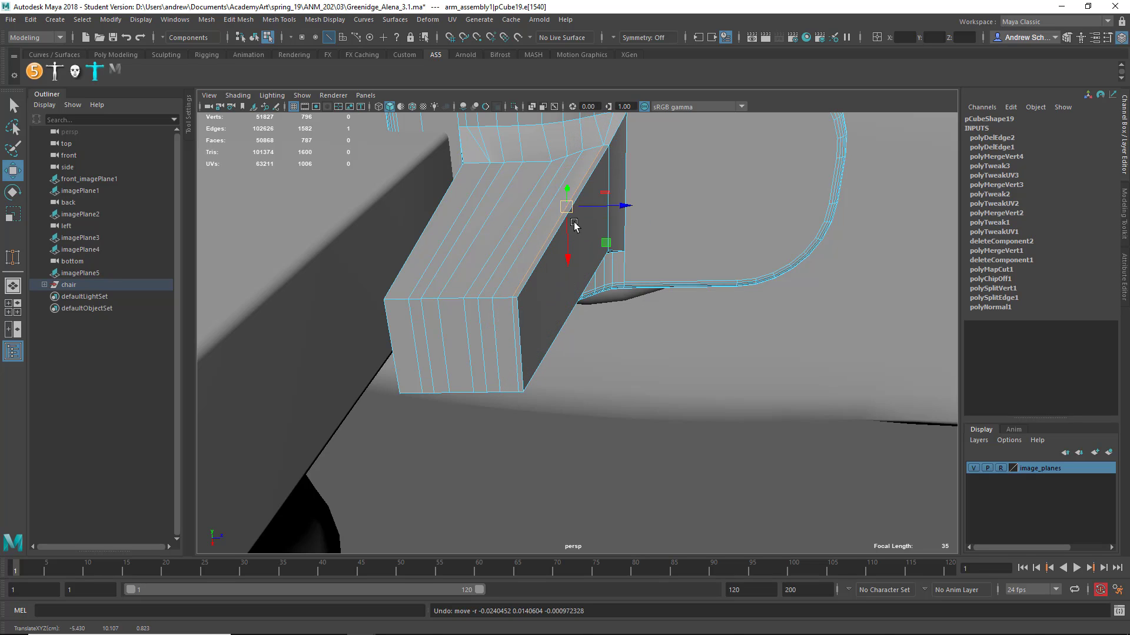
Examine the corner edge on the support's bottom end in wireframe and shaded display
{"action": "left_click_drag", "start_coordinate": [578, 300], "coordinate": [599, 301], "text": "alt"}
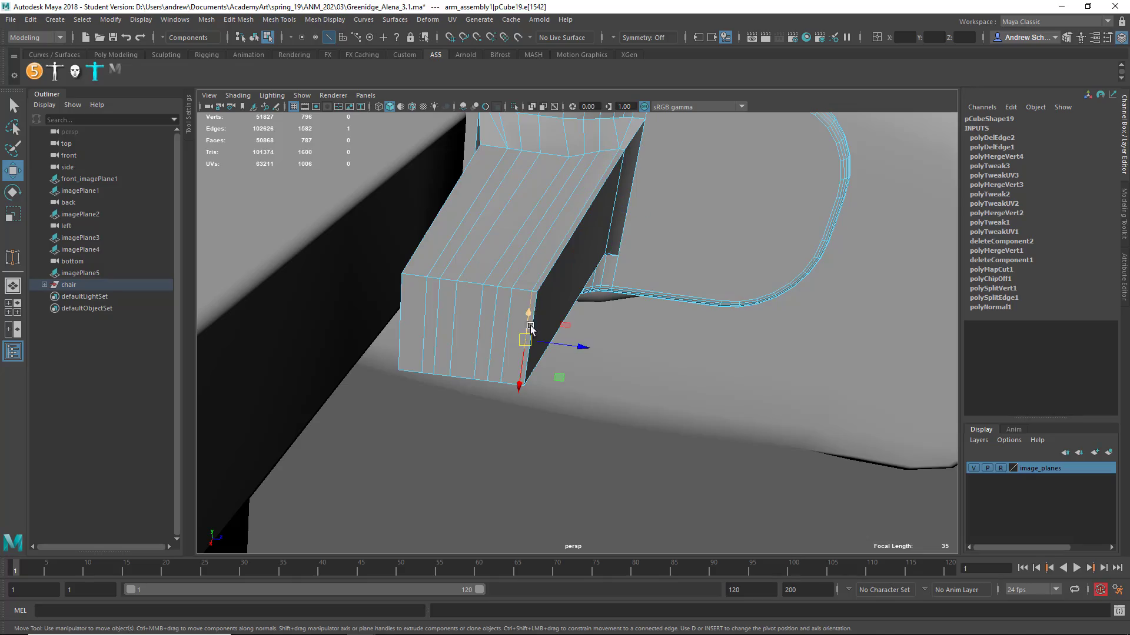
{"action": "mouse_move", "coordinate": [557, 369]}
{"action": "left_mouse_down", "text": "alt"}
{"action": "mouse_move", "coordinate": [560, 313]}
{"action": "mouse_move", "coordinate": [533, 338]}
{"action": "mouse_move", "coordinate": [539, 318]}
{"action": "mouse_move", "coordinate": [554, 318]}
{"action": "mouse_move", "coordinate": [516, 323]}
{"action": "left_mouse_up", "text": "alt"}
{"action": "key", "text": "4"}
{"action": "key", "text": "5"}
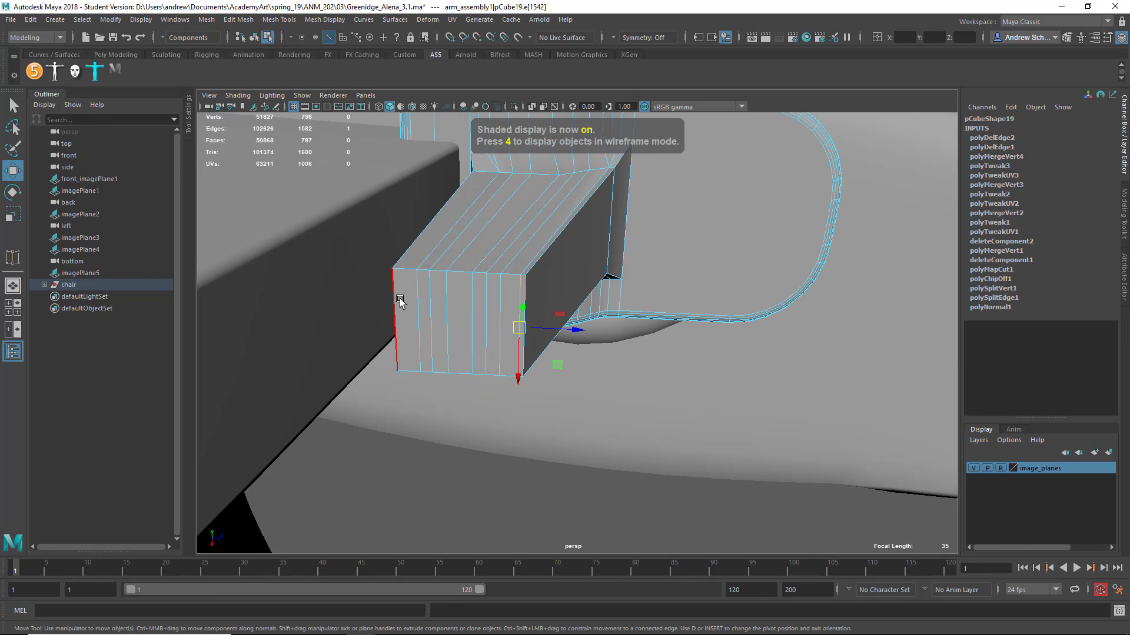
Try deleting the strip of faces that caps the support's bottom end, and restore them
{"action": "right_click_drag", "start_coordinate": [400, 299], "coordinate": [398, 330]}
{"action": "left_click", "coordinate": [405, 329]}
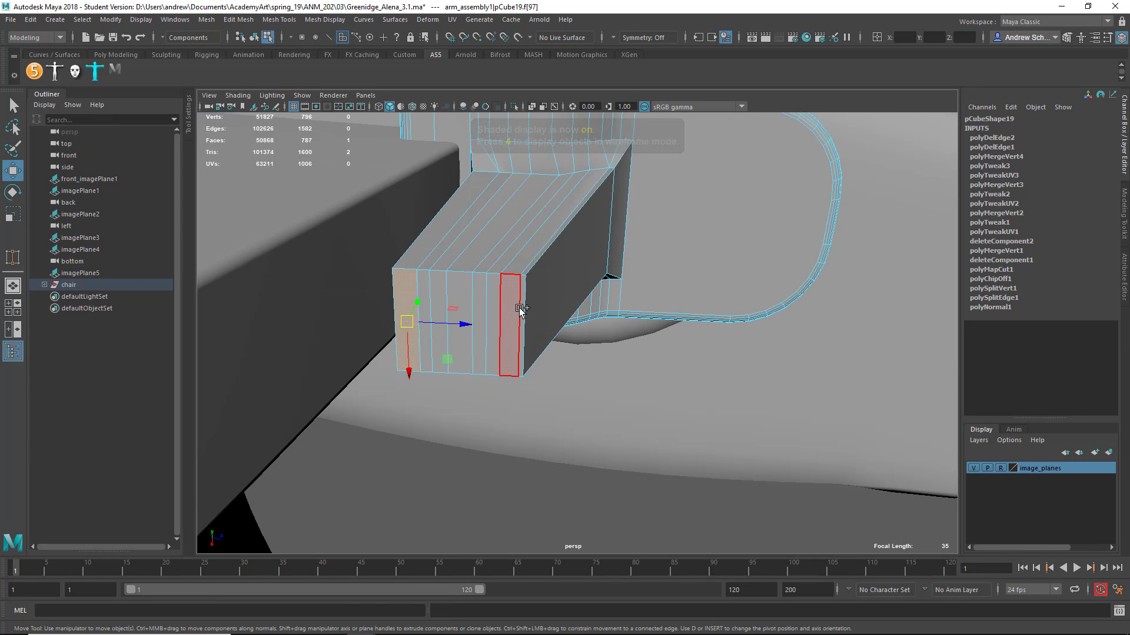
{"action": "double_click", "coordinate": [520, 309], "text": "shift"}
{"action": "key", "text": "Delete"}
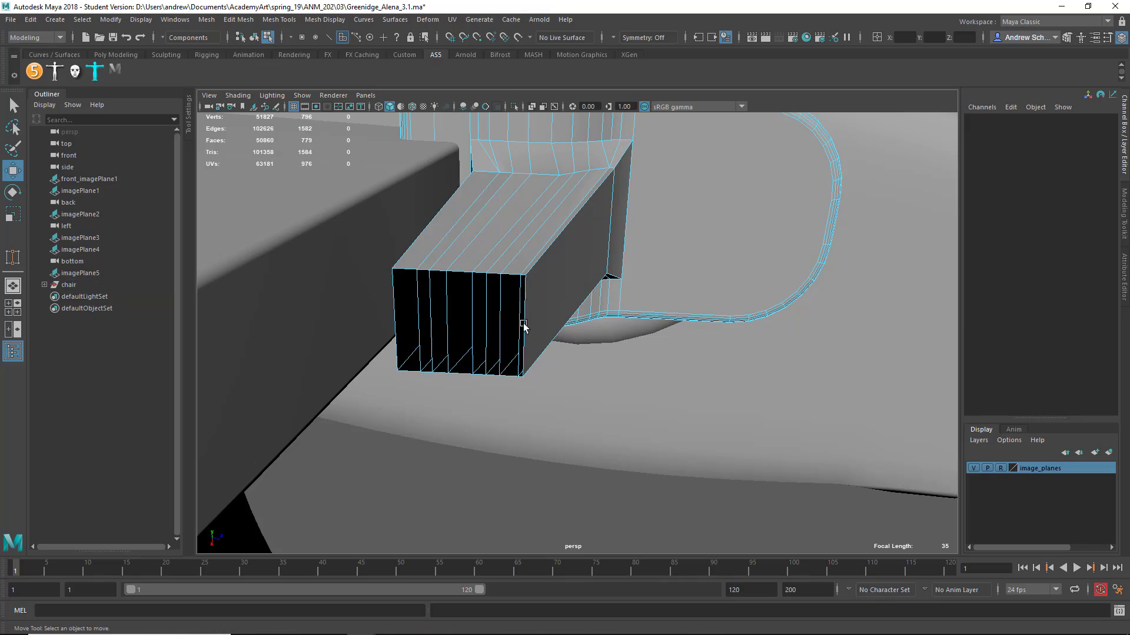
{"action": "left_click_drag", "start_coordinate": [602, 318], "coordinate": [568, 269], "text": "alt"}
{"action": "key", "text": "ctrl+z"}
{"action": "key", "text": "ctrl+z"}
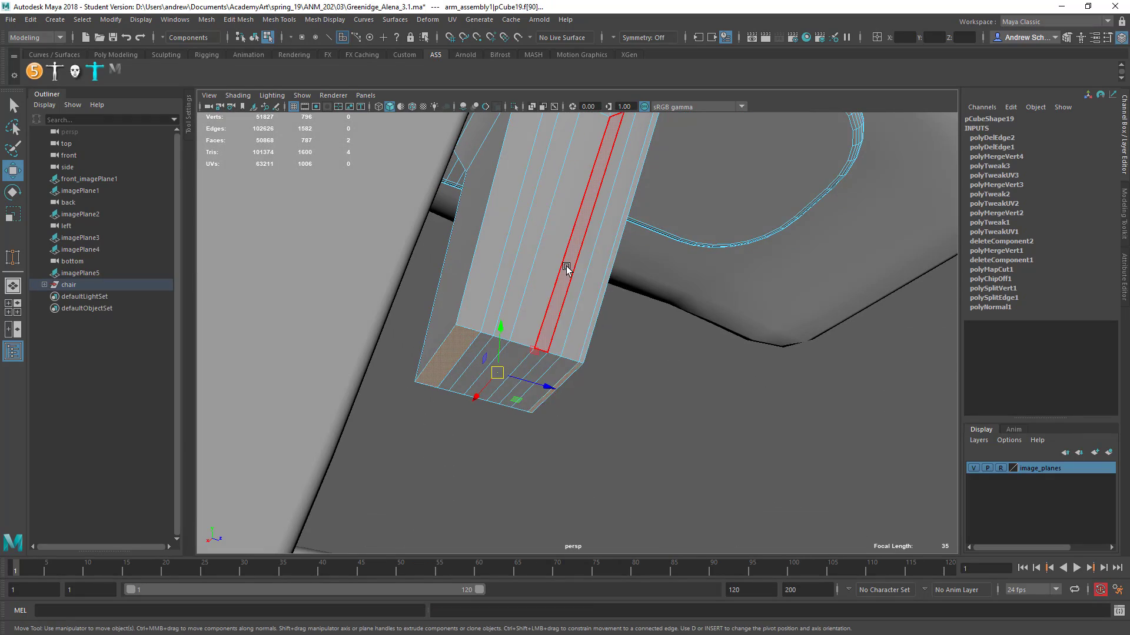
Run mesh Cleanup on the armrest support again with the same lamina, nonmanifold, zero-length and zero-area options
{"action": "right_click_drag", "start_coordinate": [567, 267], "coordinate": [610, 239]}
{"action": "left_click_drag", "start_coordinate": [635, 263], "coordinate": [512, 227], "text": "alt"}
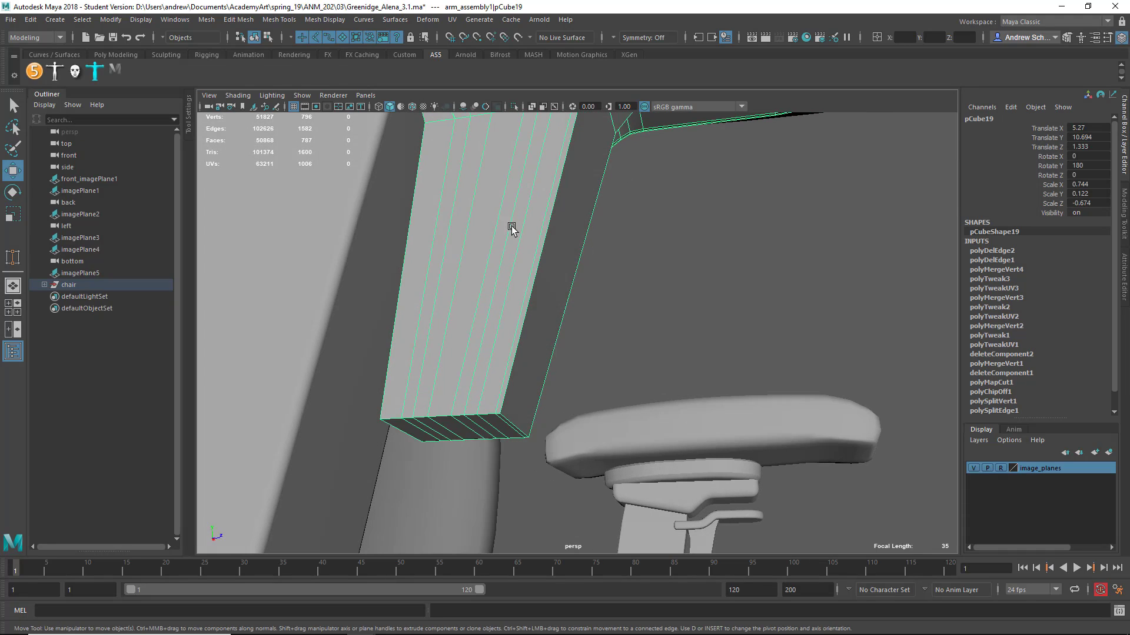
{"action": "left_click", "coordinate": [208, 20]}
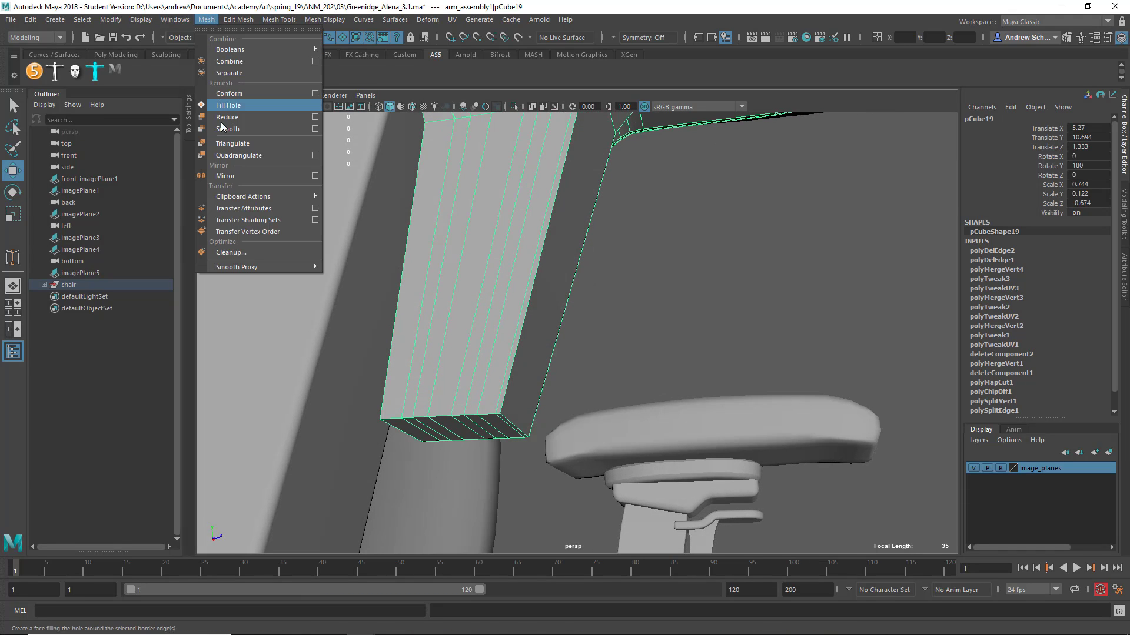
{"action": "left_click", "coordinate": [270, 251]}
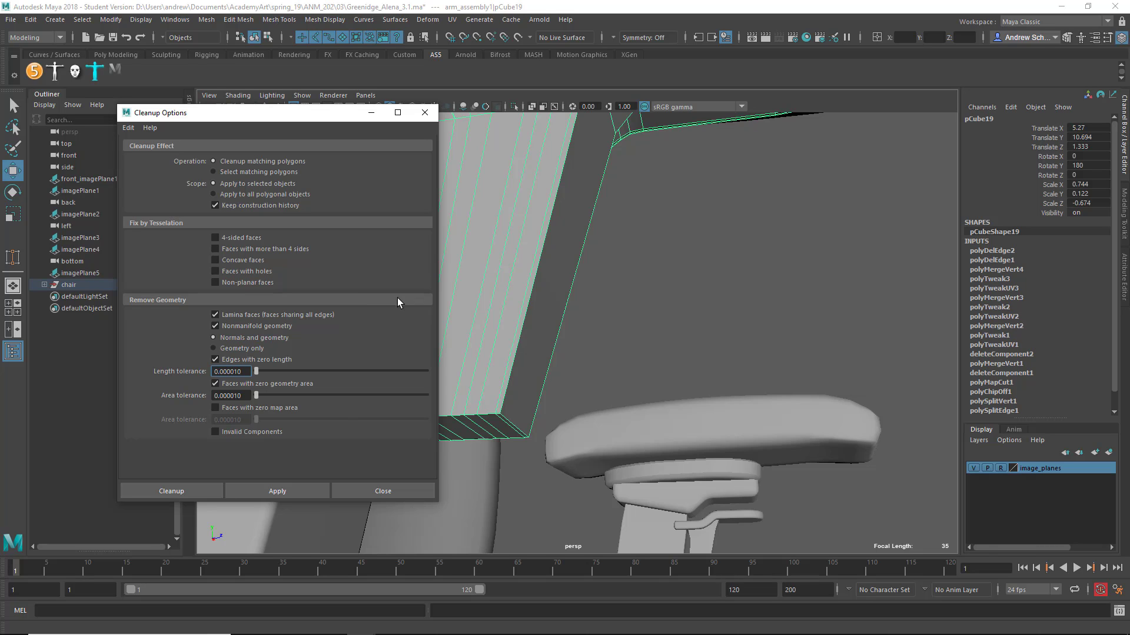
{"action": "left_click", "coordinate": [196, 492]}
{"action": "left_click_drag", "start_coordinate": [429, 429], "coordinate": [400, 364], "text": "alt"}
{"action": "left_click", "coordinate": [490, 353]}
{"action": "double_click", "coordinate": [505, 346], "text": "shift"}
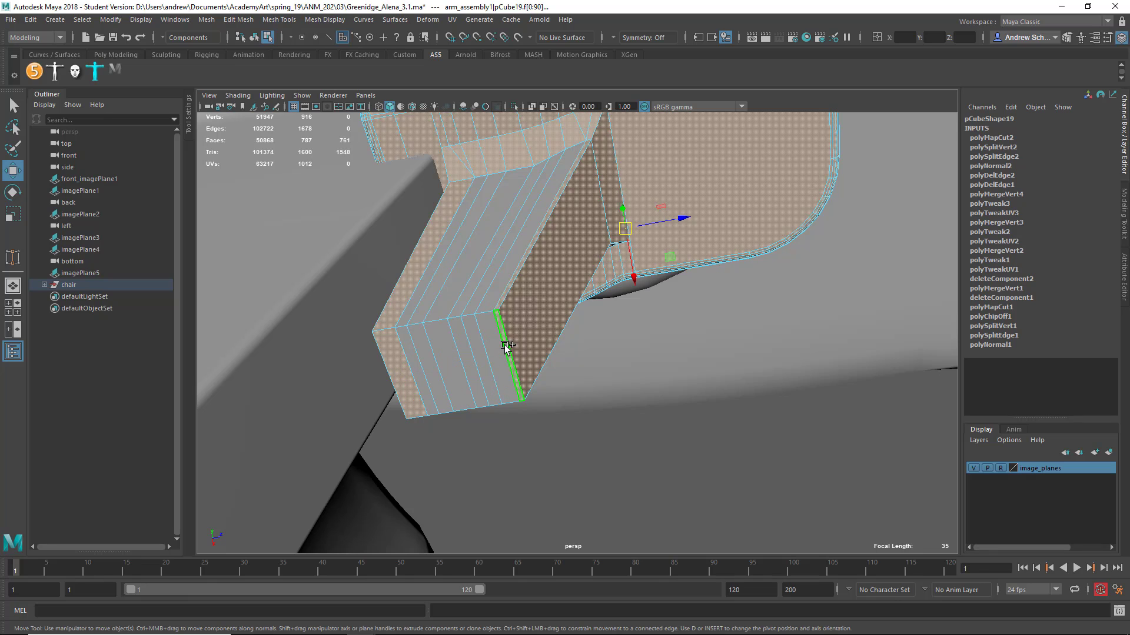
{"action": "key", "text": "ctrl+z"}
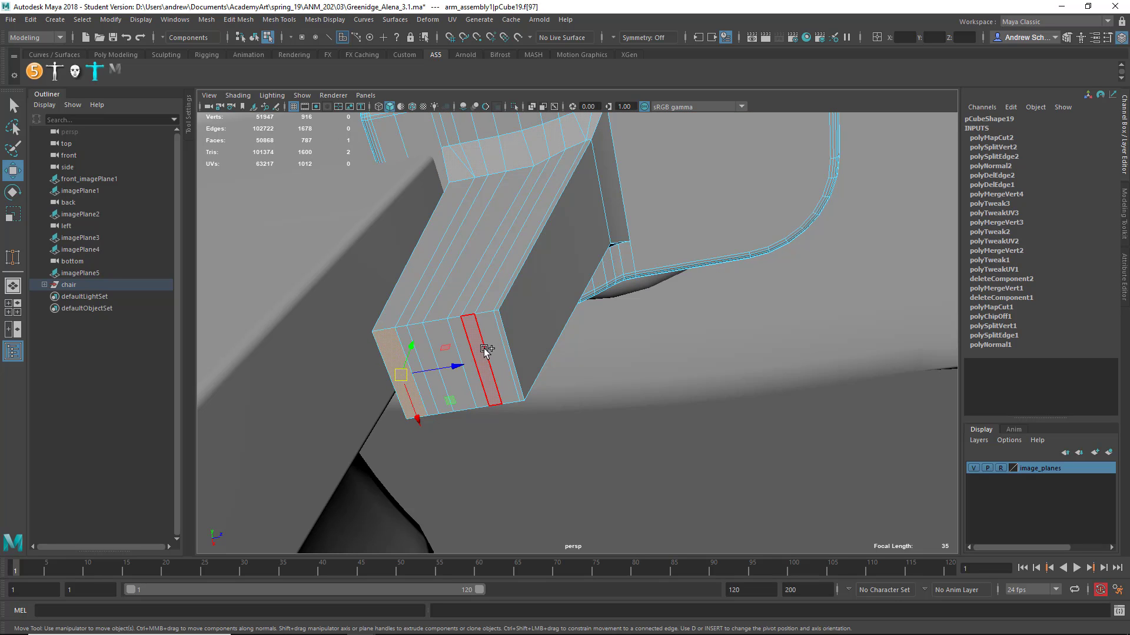
{"action": "double_click", "coordinate": [507, 346], "text": "shift"}
{"action": "left_click", "coordinate": [500, 353]}
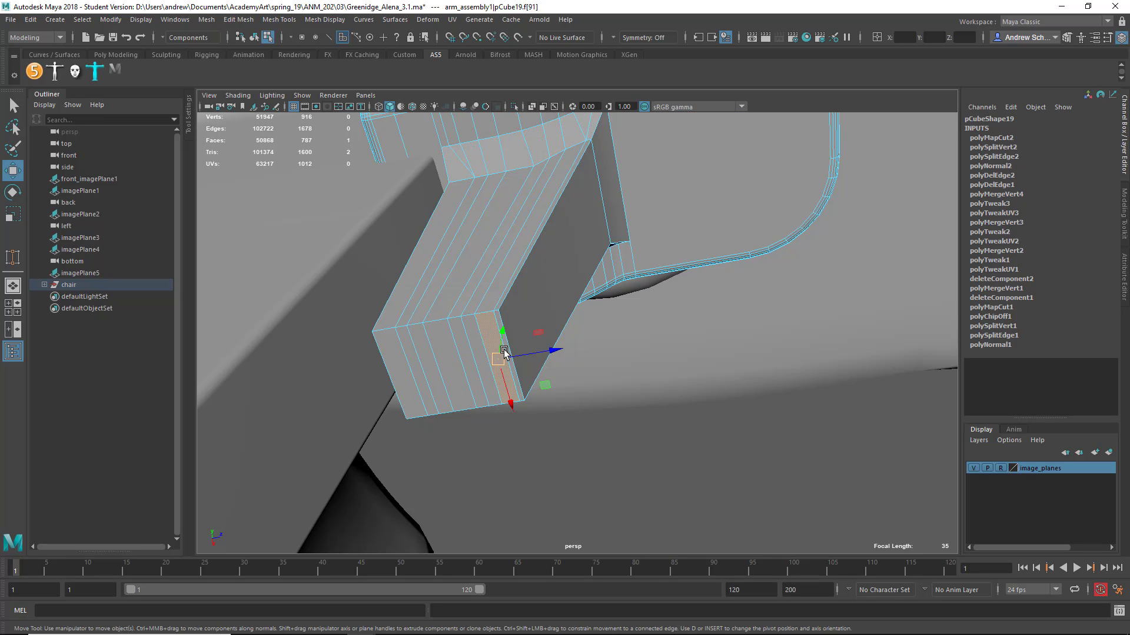
{"action": "left_click", "coordinate": [508, 348]}
{"action": "double_click", "coordinate": [399, 359]}
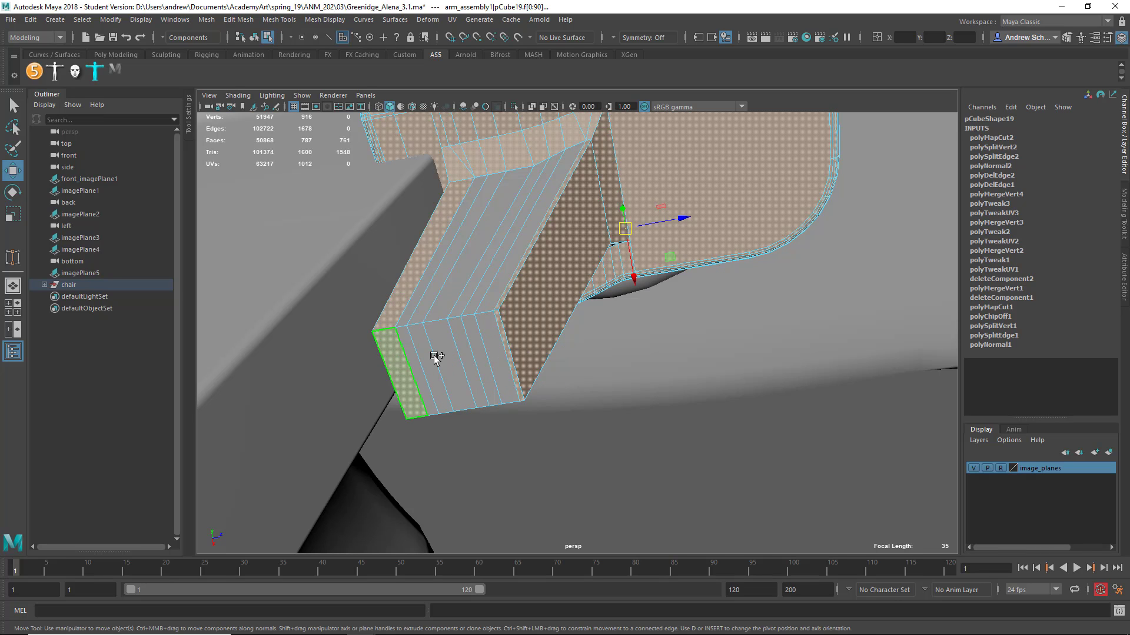
Delete the whole strip of narrow faces that caps the support's bottom end
{"action": "left_click", "coordinate": [401, 359]}
{"action": "left_click", "coordinate": [415, 363], "text": "shift"}
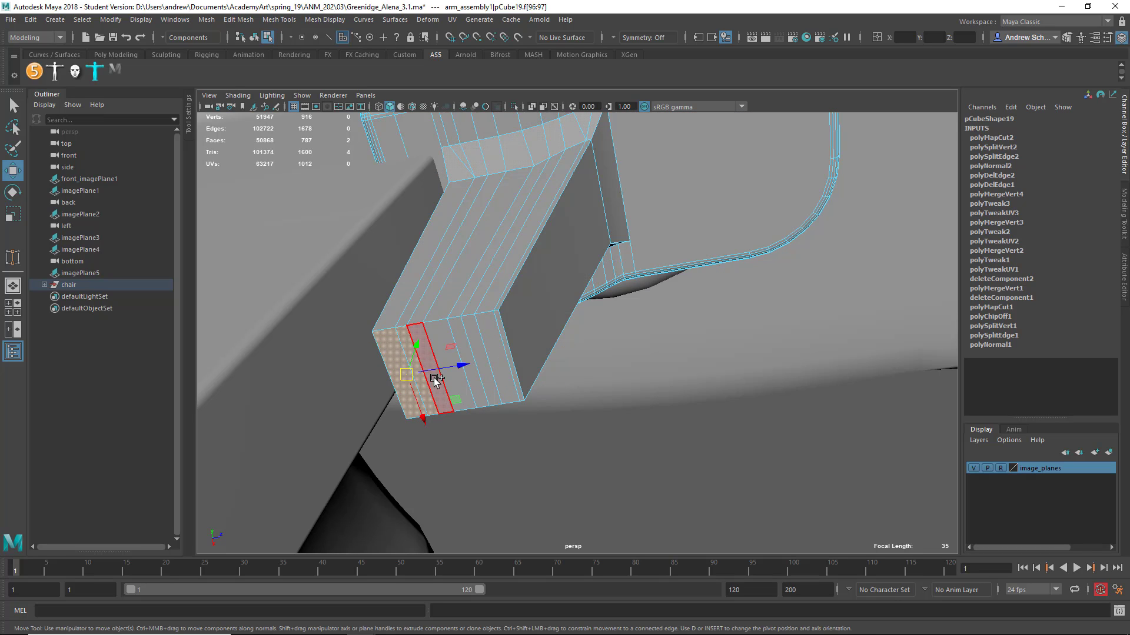
{"action": "left_click", "coordinate": [434, 379], "text": "shift"}
{"action": "left_click", "coordinate": [454, 384], "text": "shift"}
{"action": "left_click", "coordinate": [492, 380], "text": "shift"}
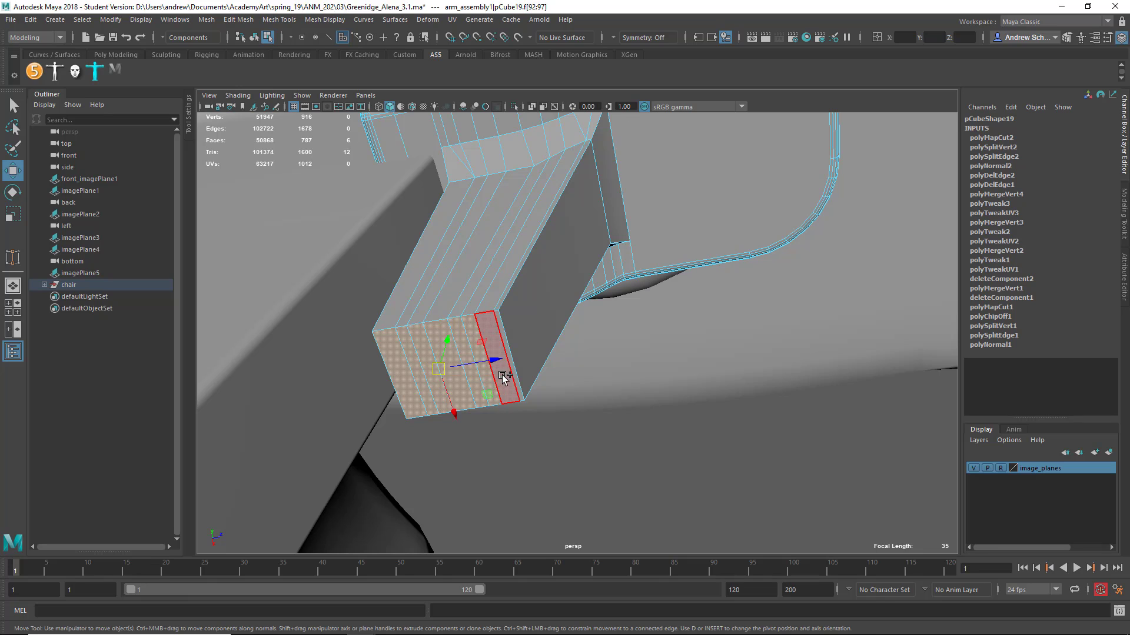
{"action": "left_click", "coordinate": [521, 373], "text": "shift"}
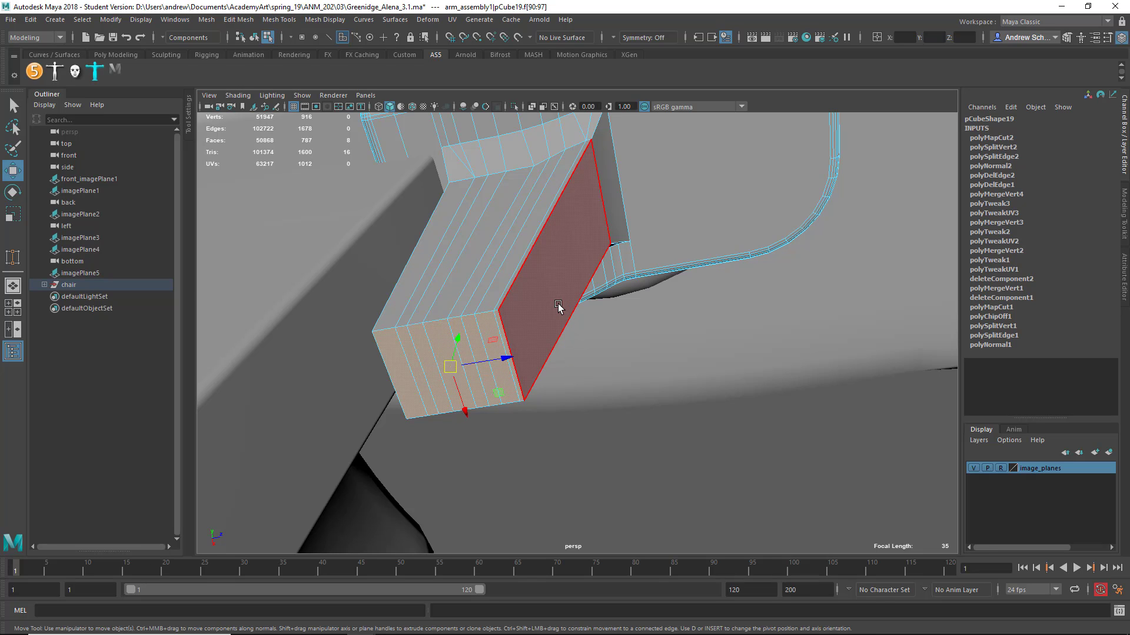
{"action": "key", "text": "Delete"}
Delete the interior faces running lengthwise inside the support's open bottom end
{"action": "left_click_drag", "start_coordinate": [452, 364], "coordinate": [441, 283], "text": "alt"}
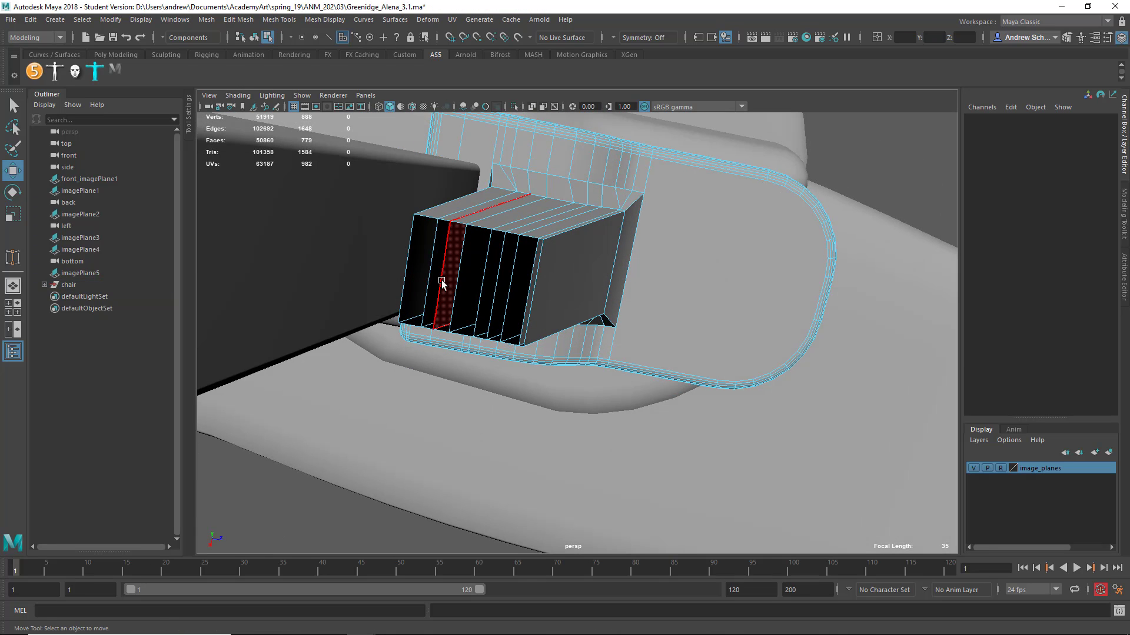
{"action": "left_click", "coordinate": [436, 282]}
{"action": "left_click", "coordinate": [448, 284], "text": "shift"}
{"action": "left_click", "coordinate": [472, 298], "text": "shift"}
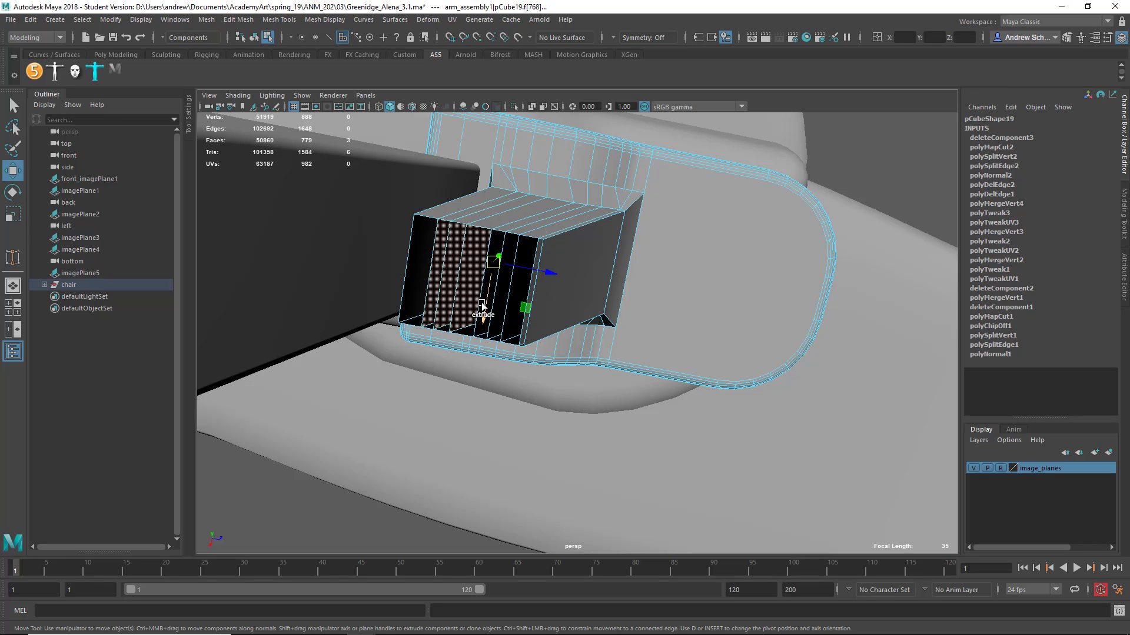
{"action": "key", "text": "q"}
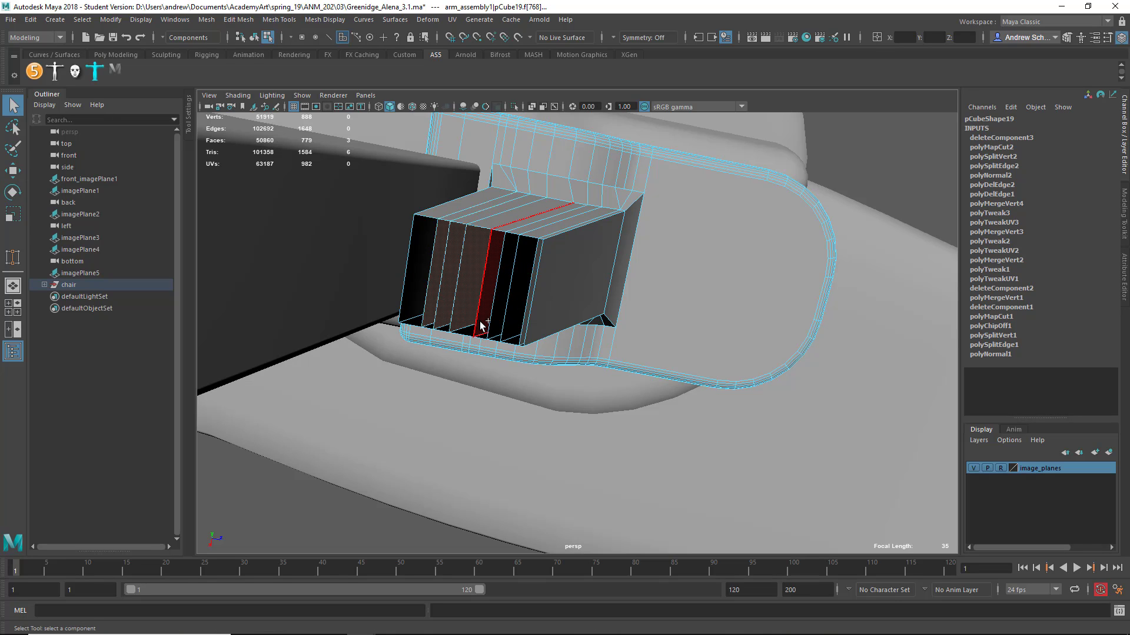
{"action": "left_click", "coordinate": [494, 325], "text": "shift"}
{"action": "left_click", "coordinate": [494, 325], "text": "shift"}
{"action": "left_click", "coordinate": [519, 317], "text": "shift"}
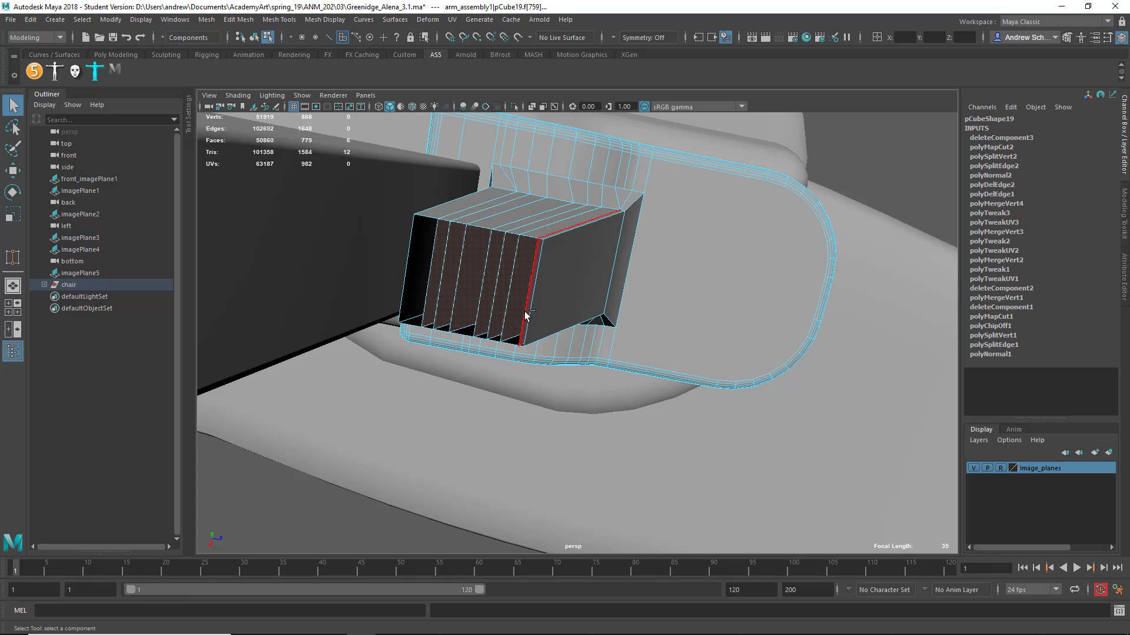
{"action": "key", "text": "Delete"}
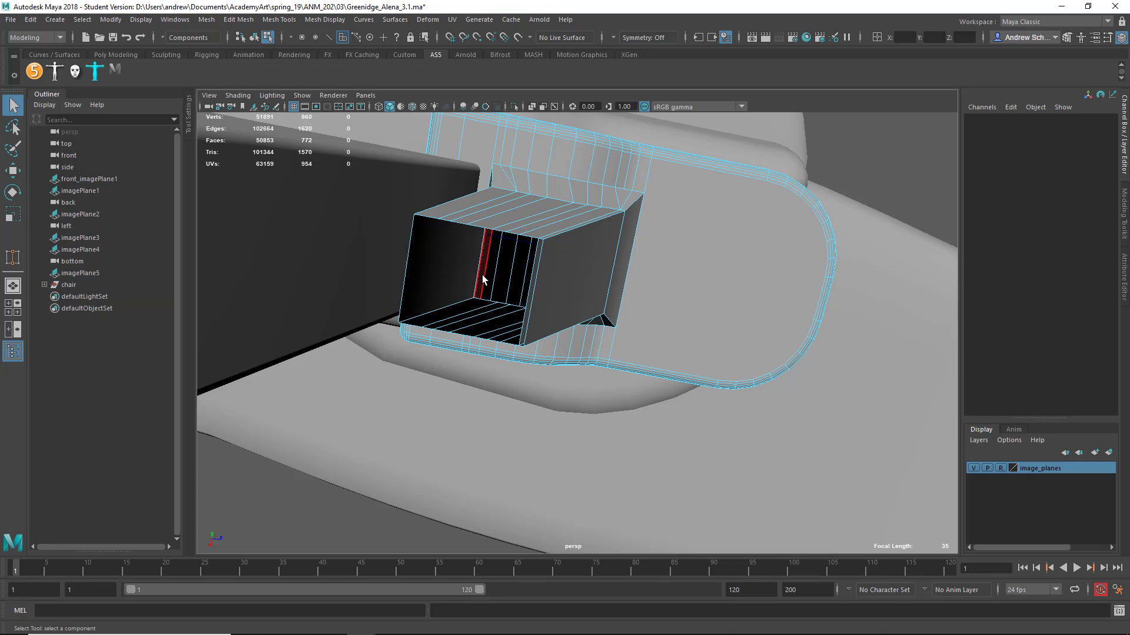
Delete the remaining stray face inside the hollow support
{"action": "left_click_drag", "start_coordinate": [477, 259], "coordinate": [580, 224], "text": "alt"}
{"action": "left_click", "coordinate": [596, 288]}
{"action": "key", "text": "Delete"}
Try moving the long edges on the side of the support, and undo the move
{"action": "left_click", "coordinate": [571, 168]}
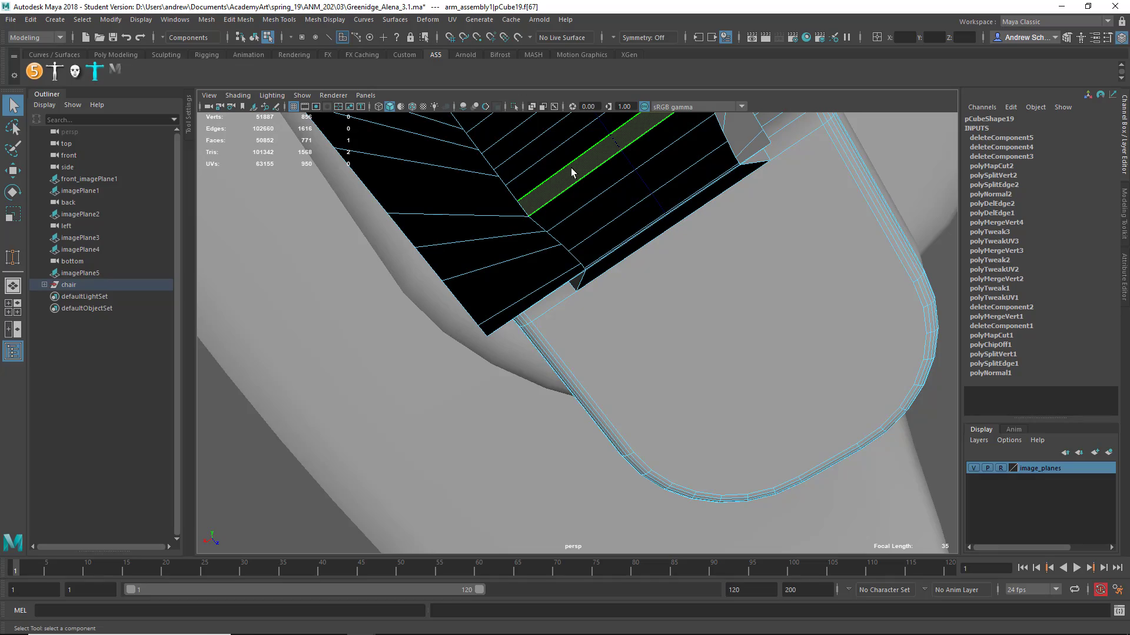
{"action": "key", "text": "f"}
{"action": "left_click_drag", "start_coordinate": [582, 284], "coordinate": [527, 300], "text": "alt"}
{"action": "left_click_drag", "start_coordinate": [458, 348], "coordinate": [522, 330], "text": "alt"}
{"action": "right_click_drag", "start_coordinate": [461, 363], "coordinate": [424, 375]}
{"action": "left_click", "coordinate": [419, 389]}
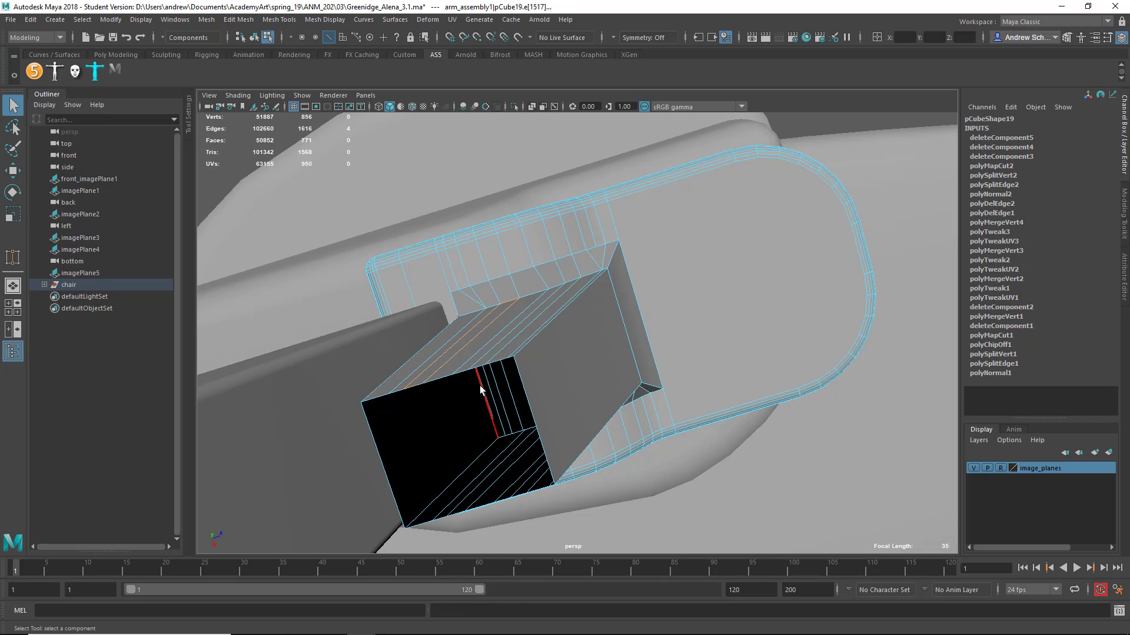
{"action": "left_click_drag", "start_coordinate": [479, 386], "coordinate": [497, 390], "text": "alt"}
{"action": "key", "text": "w"}
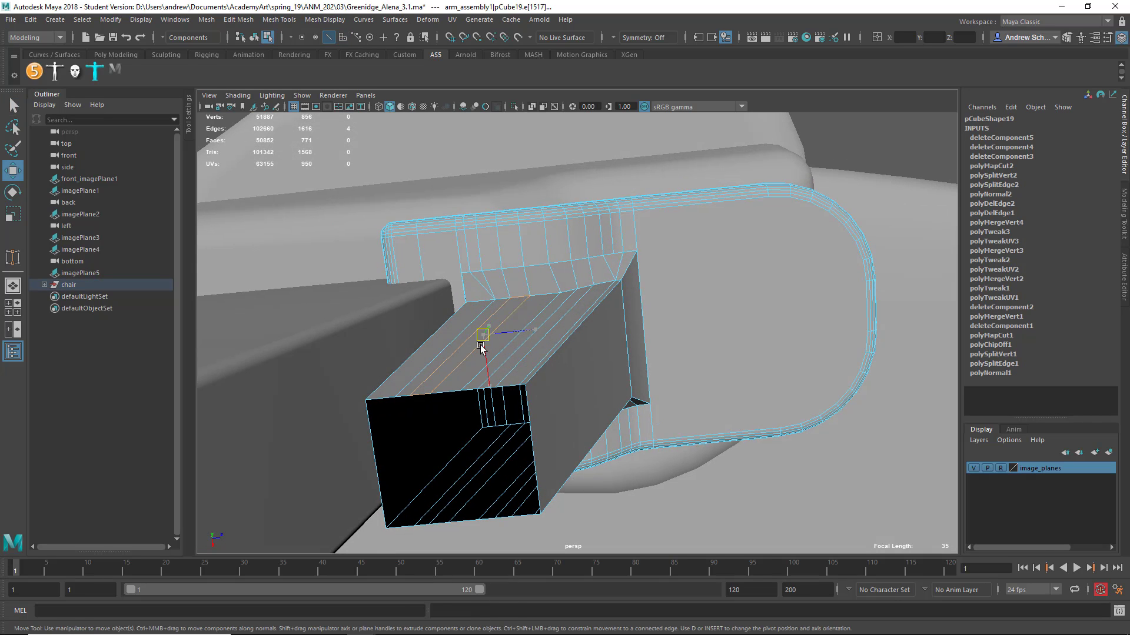
{"action": "left_click_drag", "start_coordinate": [480, 346], "coordinate": [479, 357]}
{"action": "key", "text": "ctrl+z"}
Try moving the long outer face on the side of the support, and undo the move
{"action": "mouse_move", "coordinate": [429, 373]}
{"action": "right_mouse_down"}
{"action": "mouse_move", "coordinate": [429, 347]}
{"action": "mouse_move", "coordinate": [425, 362]}
{"action": "right_mouse_up"}
{"action": "left_click", "coordinate": [436, 345]}
{"action": "left_click_drag", "start_coordinate": [437, 345], "coordinate": [412, 351]}
{"action": "key", "text": "ctrl+z"}
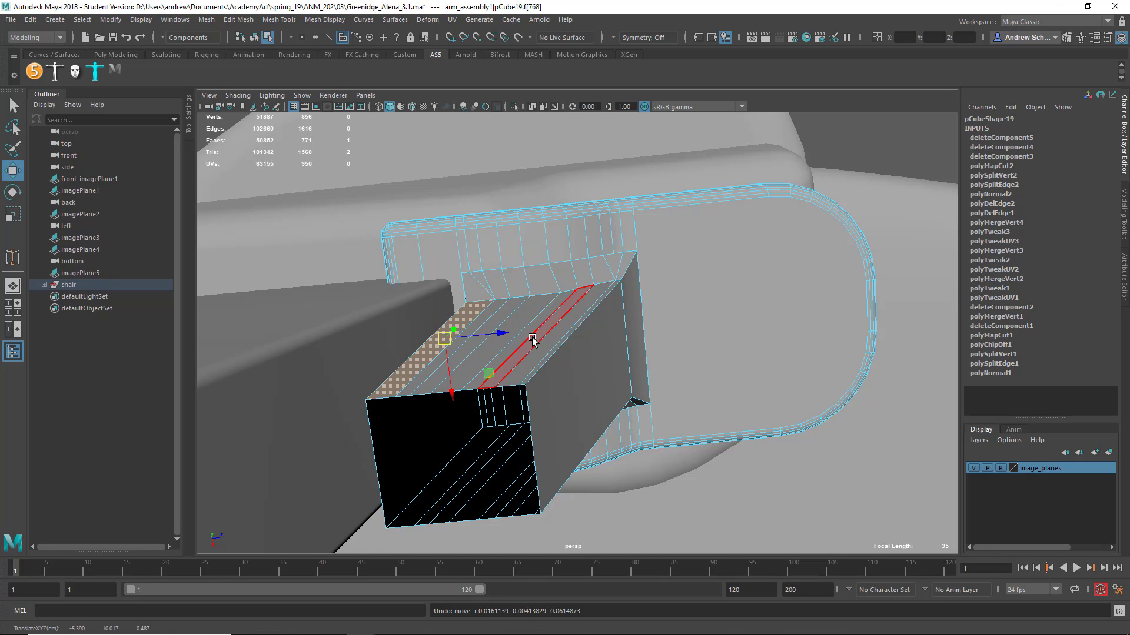
Return to object selection and isolate the armrest support in the viewport
{"action": "right_click_drag", "start_coordinate": [532, 340], "coordinate": [494, 354], "text": "alt"}
{"action": "left_click_drag", "start_coordinate": [494, 377], "coordinate": [585, 299], "text": "alt"}
{"action": "right_click_drag", "start_coordinate": [585, 299], "coordinate": [661, 270]}
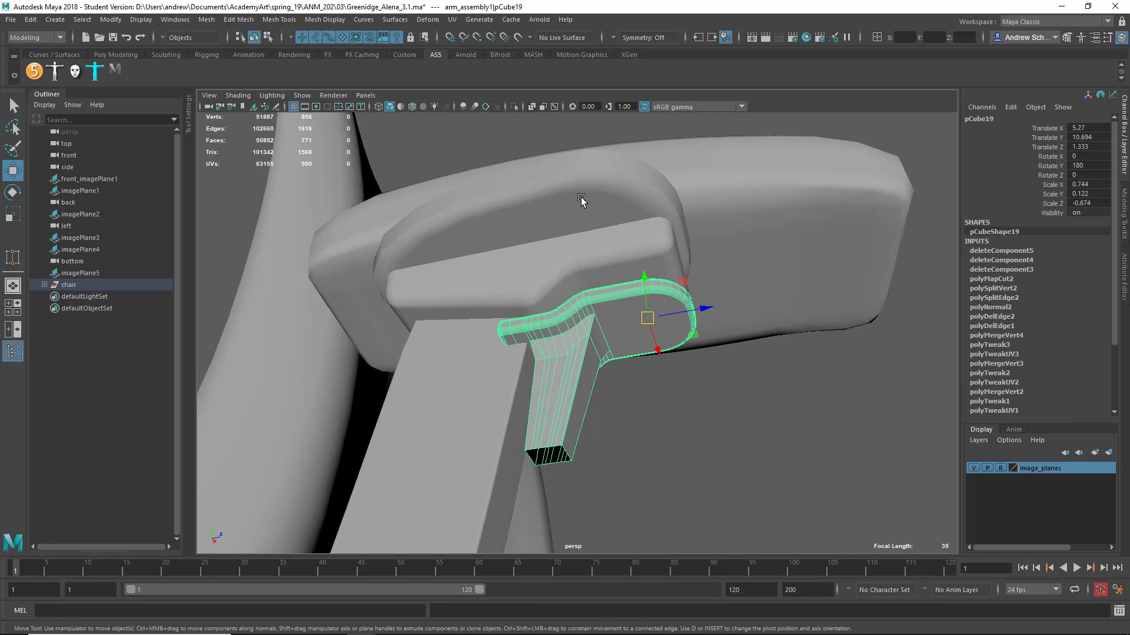
{"action": "left_click_drag", "start_coordinate": [582, 198], "coordinate": [490, 105], "text": "alt"}
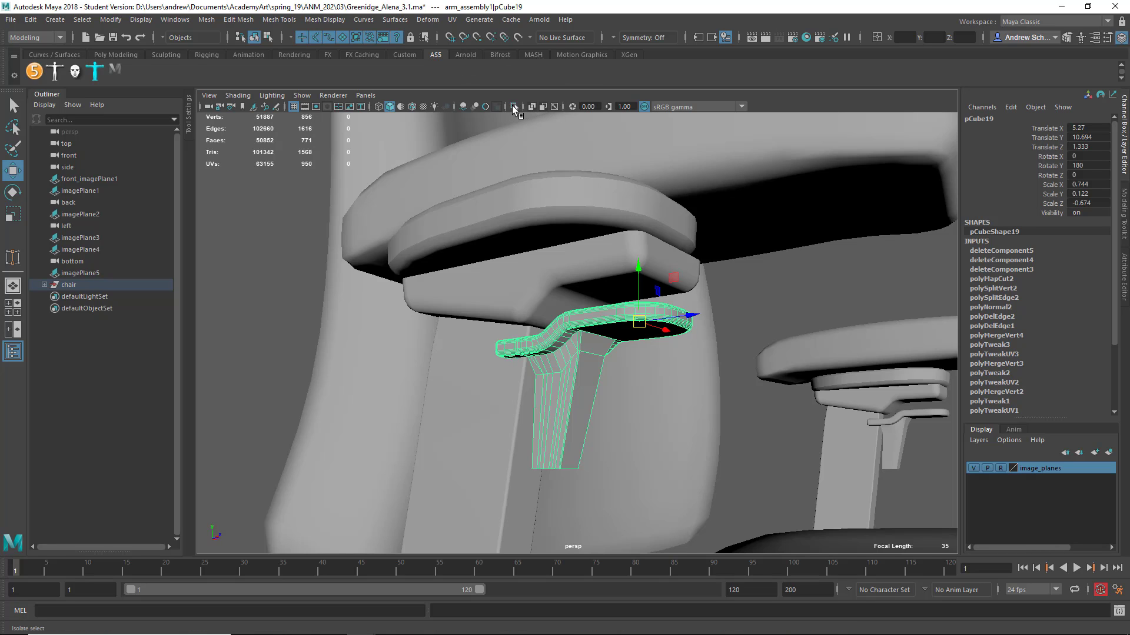
{"action": "left_click", "coordinate": [513, 106]}
{"action": "mouse_move", "coordinate": [577, 286]}
{"action": "left_mouse_down", "text": "alt"}
{"action": "mouse_move", "coordinate": [617, 257]}
{"action": "mouse_move", "coordinate": [619, 223]}
{"action": "mouse_move", "coordinate": [579, 289]}
{"action": "left_mouse_up", "text": "alt"}
Merge all of the support's vertices with a threshold of 0.0010, always merging for two vertices
{"action": "right_click_drag", "start_coordinate": [604, 299], "coordinate": [538, 301]}
{"action": "left_click_drag", "start_coordinate": [423, 236], "coordinate": [957, 565]}
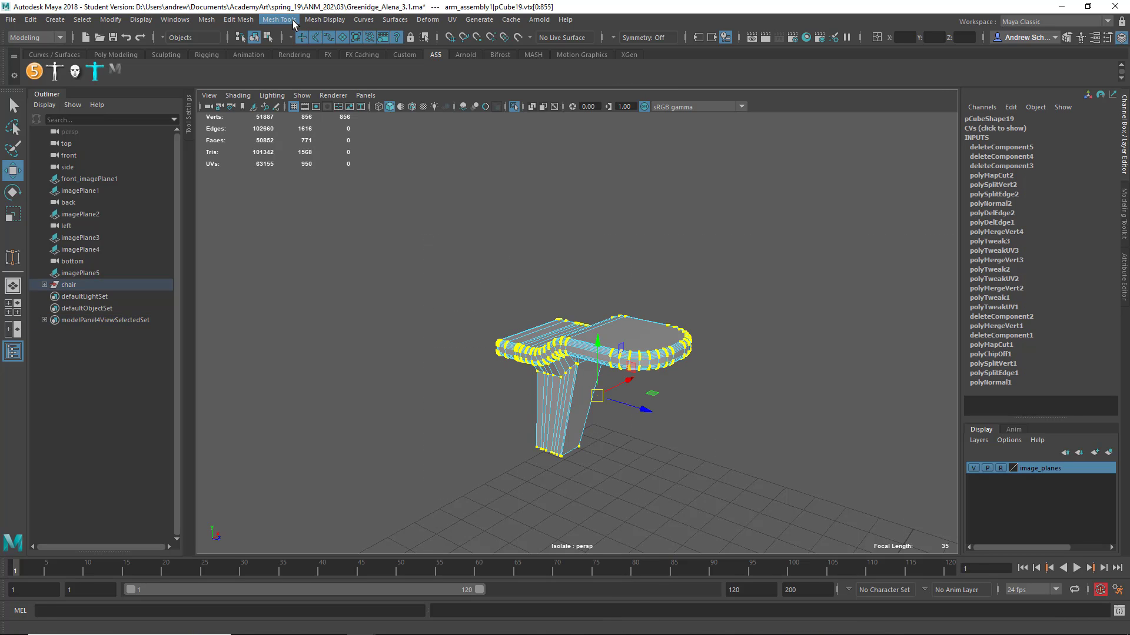
{"action": "left_click", "coordinate": [238, 20]}
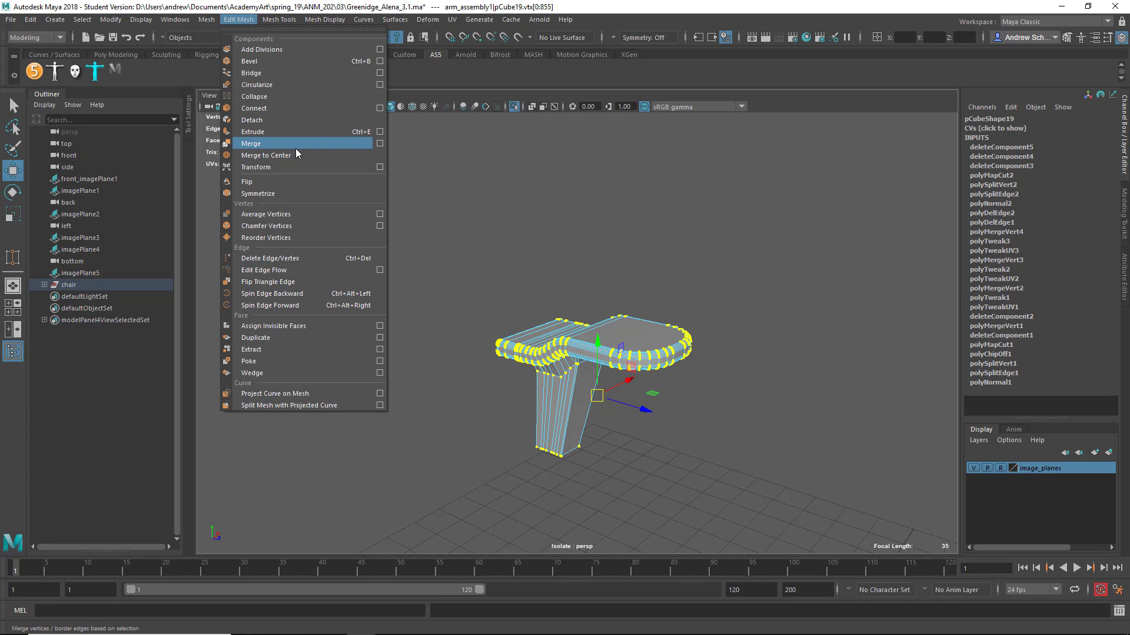
{"action": "left_click", "coordinate": [379, 144]}
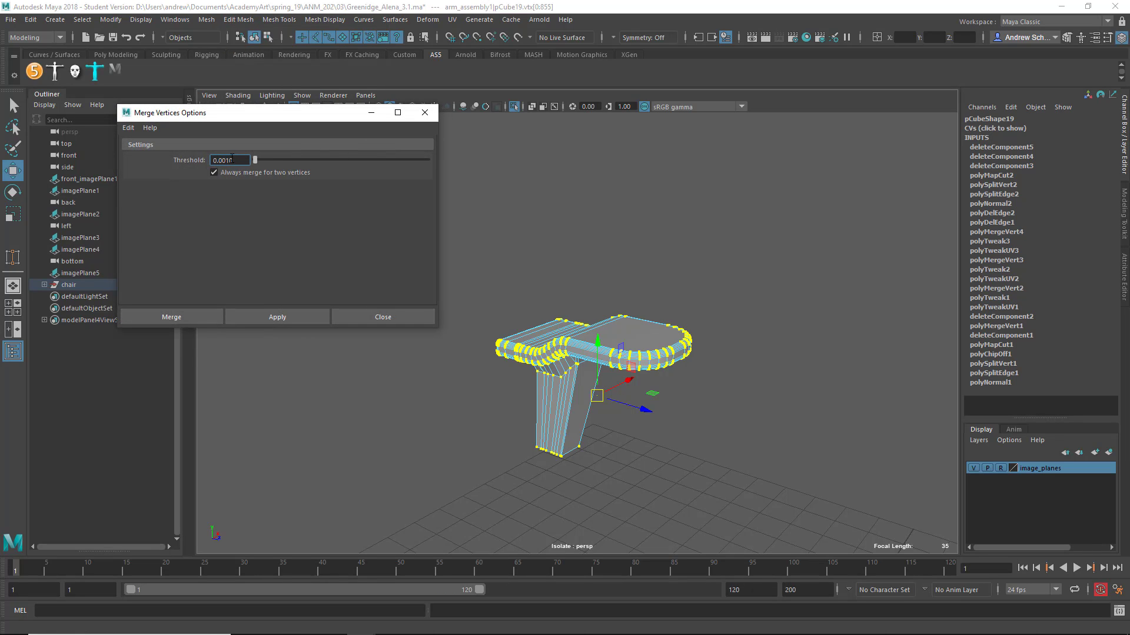
{"action": "scroll", "coordinate": [550, 391], "scroll_direction": "up", "scroll_amount": 6}
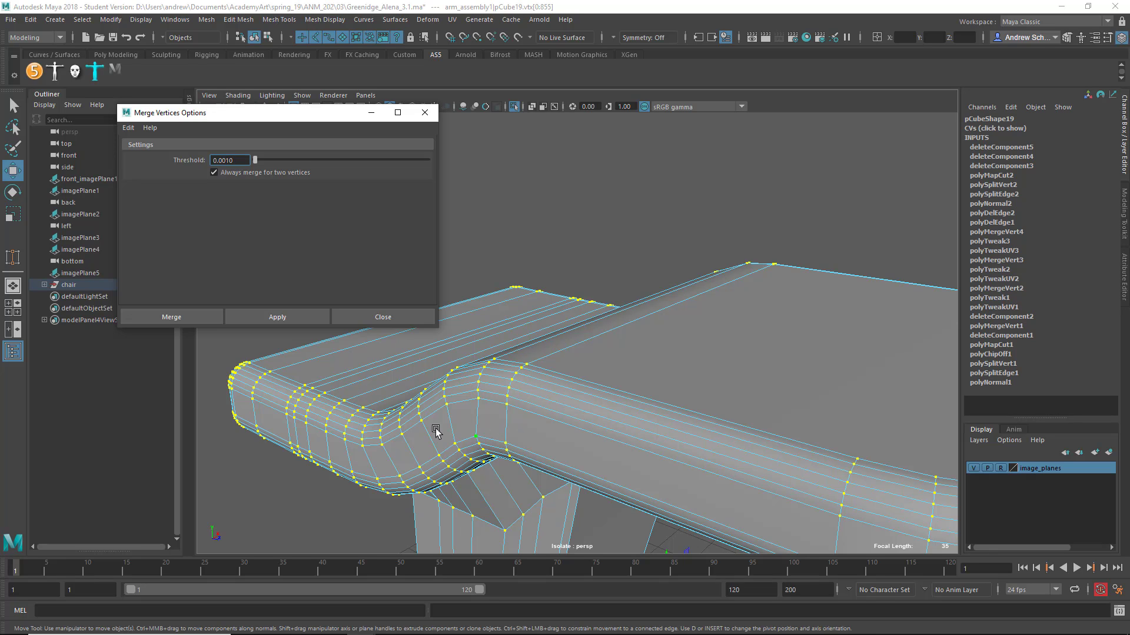
{"action": "left_click", "coordinate": [194, 317]}
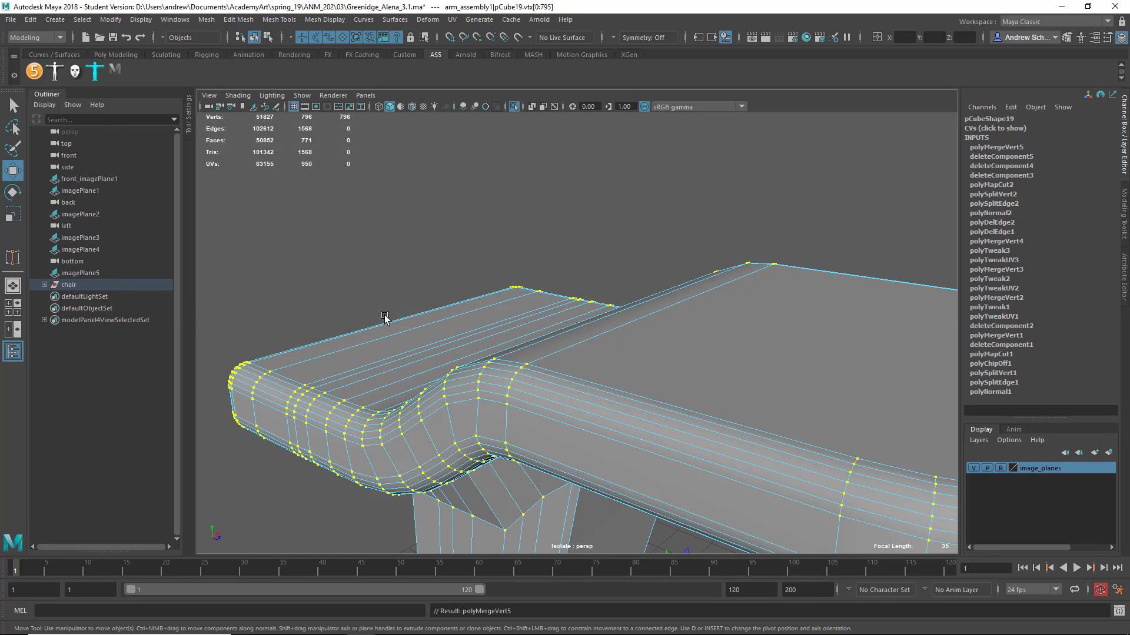
Select the border edges around the support's open bottom end and fill the hole
{"action": "left_click_drag", "start_coordinate": [432, 414], "coordinate": [499, 388], "text": "alt"}
{"action": "middle_click_drag", "start_coordinate": [500, 388], "coordinate": [499, 159], "text": "alt"}
{"action": "middle_click_drag", "start_coordinate": [445, 405], "coordinate": [472, 168], "text": "alt"}
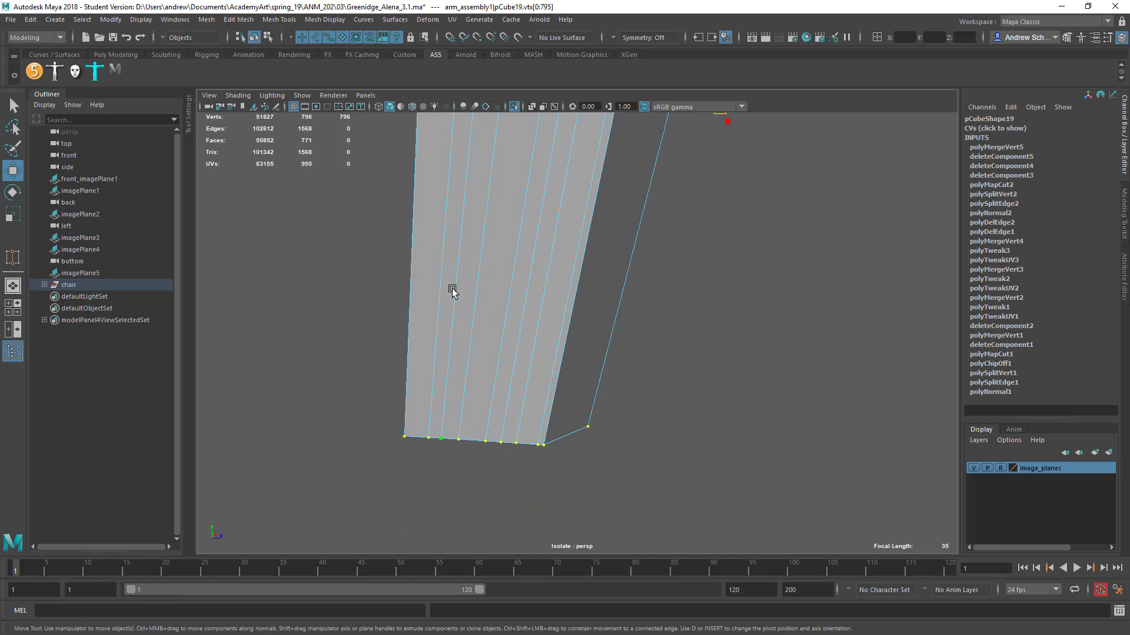
{"action": "right_click_drag", "start_coordinate": [453, 288], "coordinate": [454, 319]}
{"action": "left_click", "coordinate": [425, 291]}
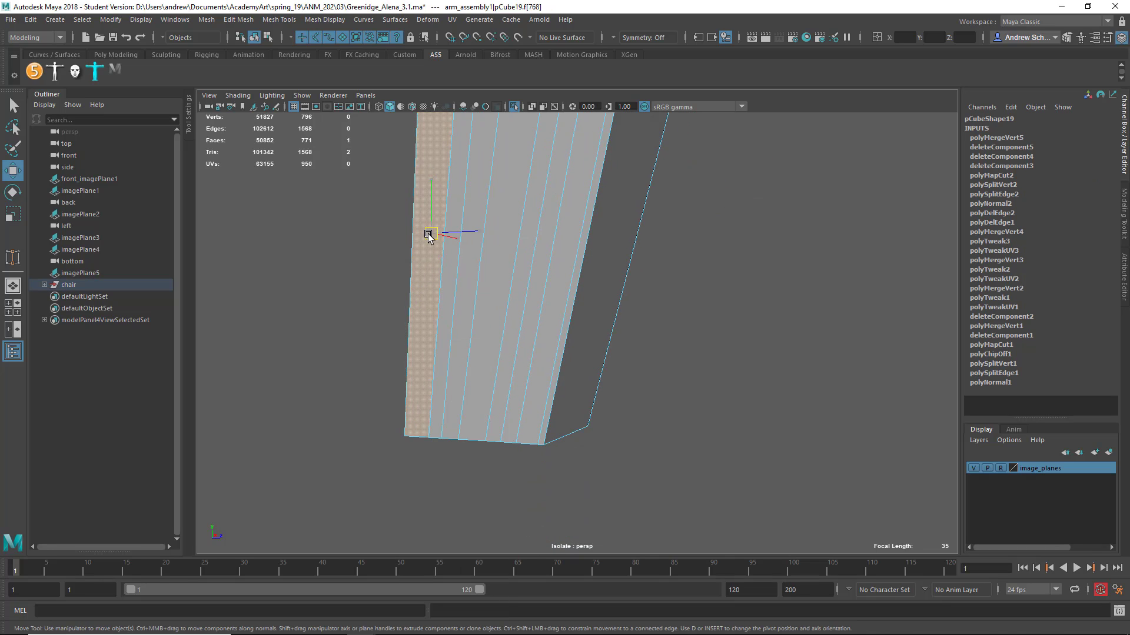
{"action": "left_click_drag", "start_coordinate": [429, 237], "coordinate": [482, 299], "text": "alt"}
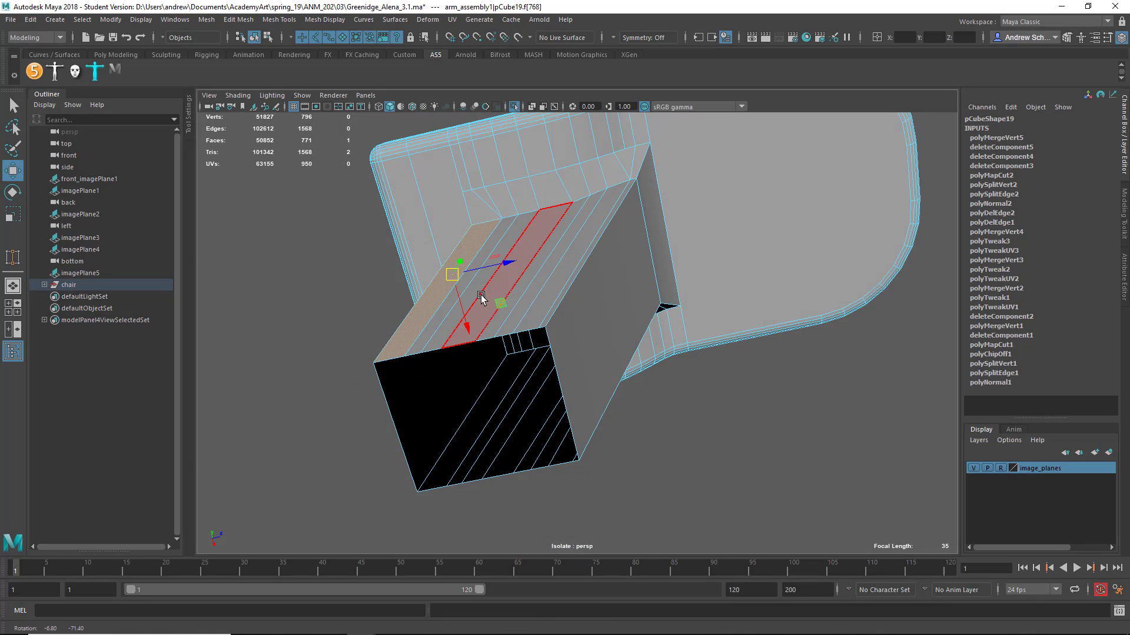
{"action": "right_click_drag", "start_coordinate": [469, 265], "coordinate": [433, 268]}
{"action": "left_click", "coordinate": [426, 352]}
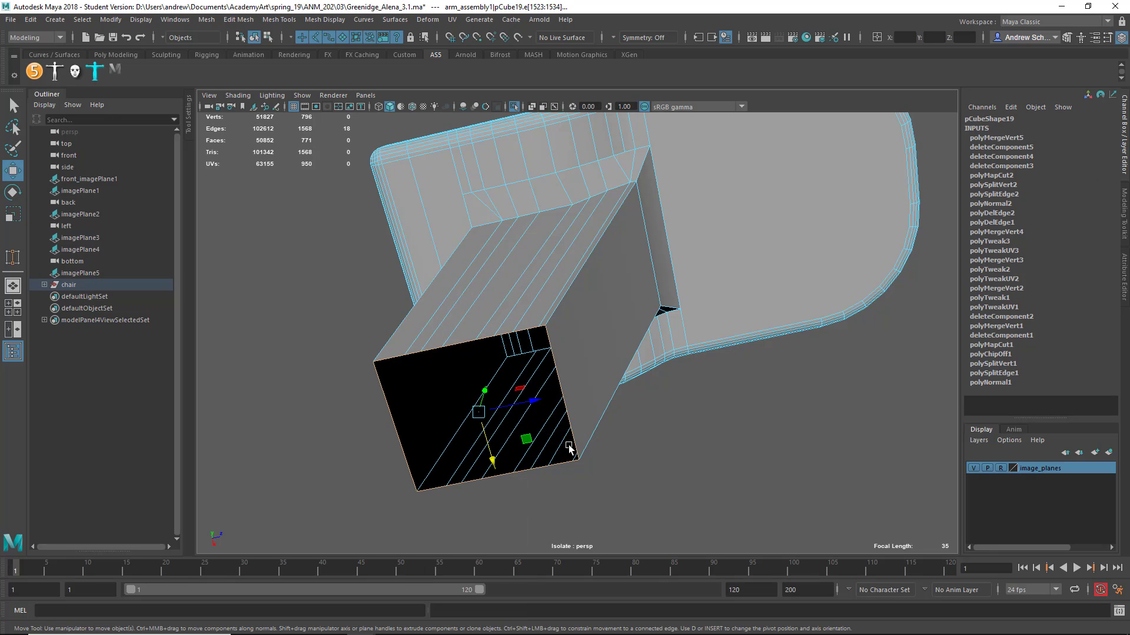
{"action": "right_click", "coordinate": [369, 375], "text": "shift"}
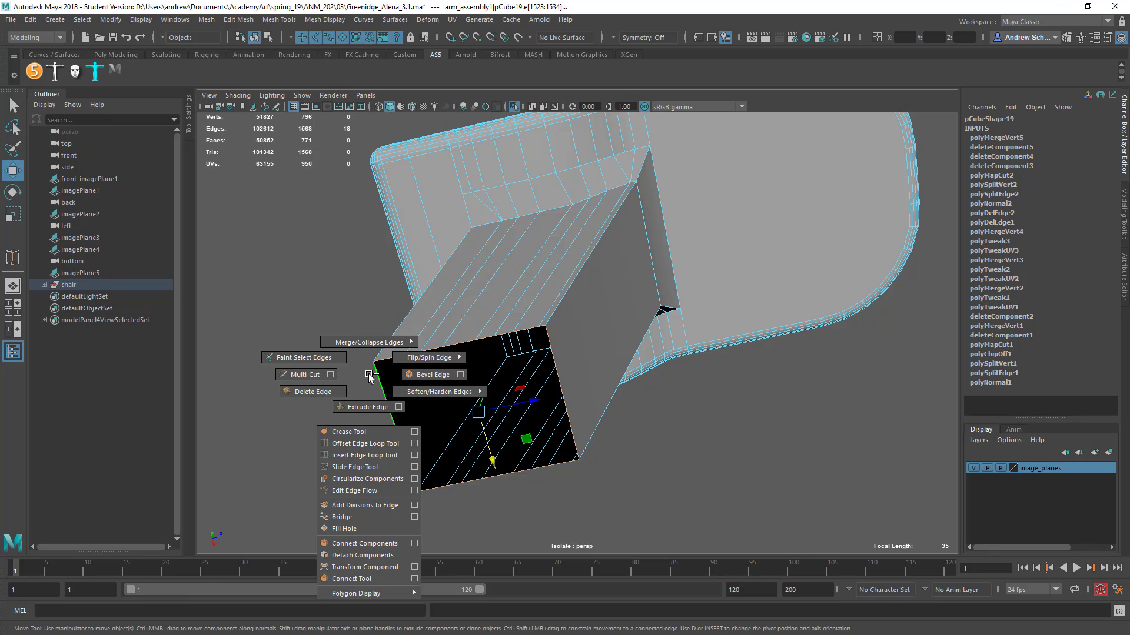
{"action": "left_click", "coordinate": [372, 528]}
Target-weld the redundant long edge near the support leg's corner onto the neighbouring edge
{"action": "mouse_move", "coordinate": [378, 518]}
{"action": "left_mouse_down", "text": "alt"}
{"action": "mouse_move", "coordinate": [335, 436]}
{"action": "mouse_move", "coordinate": [292, 457]}
{"action": "mouse_move", "coordinate": [320, 431]}
{"action": "mouse_move", "coordinate": [391, 404]}
{"action": "mouse_move", "coordinate": [402, 347]}
{"action": "mouse_move", "coordinate": [373, 454]}
{"action": "mouse_move", "coordinate": [373, 310]}
{"action": "mouse_move", "coordinate": [373, 383]}
{"action": "mouse_move", "coordinate": [364, 433]}
{"action": "mouse_move", "coordinate": [353, 433]}
{"action": "mouse_move", "coordinate": [390, 465]}
{"action": "mouse_move", "coordinate": [373, 444]}
{"action": "mouse_move", "coordinate": [447, 409]}
{"action": "mouse_move", "coordinate": [391, 530]}
{"action": "left_mouse_up", "text": "alt"}
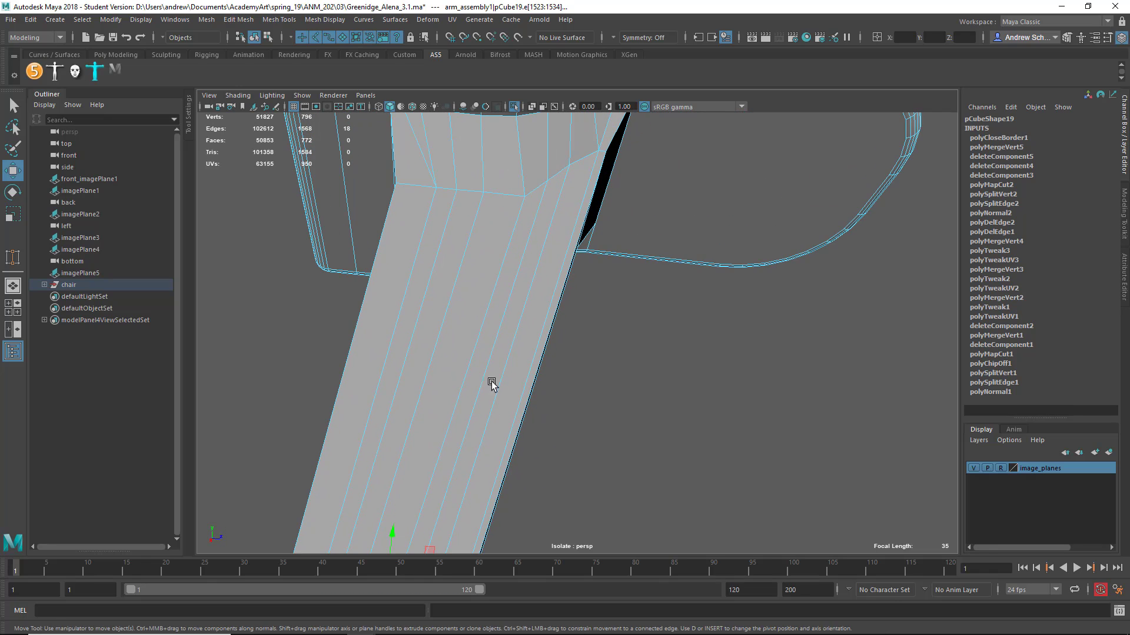
{"action": "left_click_drag", "start_coordinate": [498, 370], "coordinate": [446, 372], "text": "alt"}
{"action": "middle_click_drag", "start_coordinate": [523, 320], "coordinate": [486, 361], "text": "alt"}
{"action": "left_click_drag", "start_coordinate": [487, 361], "coordinate": [545, 334], "text": "alt"}
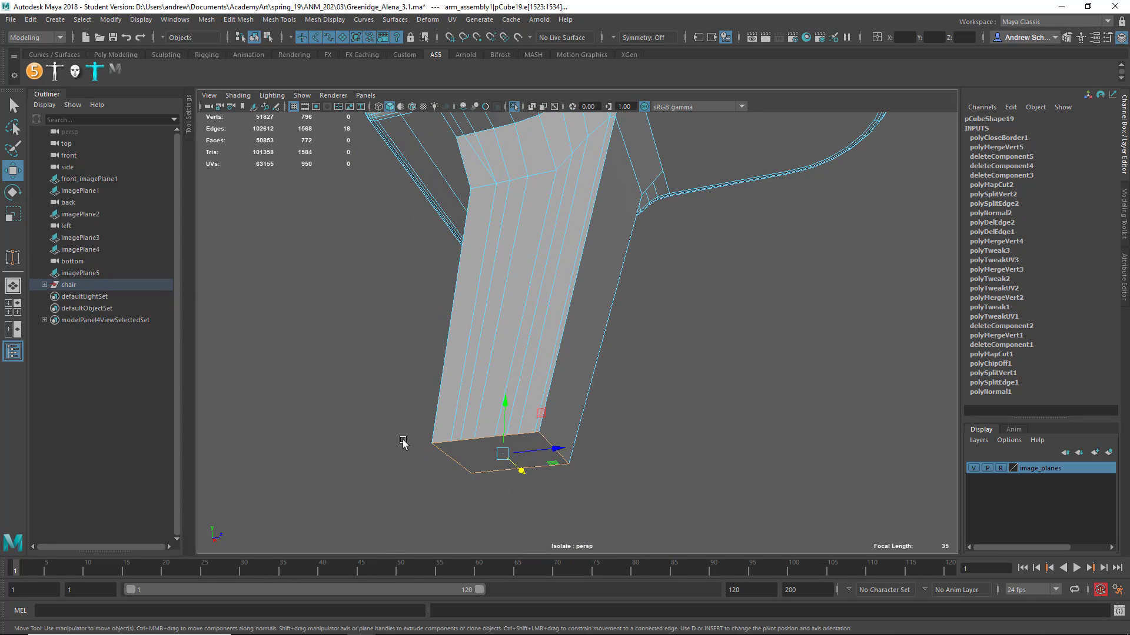
{"action": "left_click_drag", "start_coordinate": [403, 442], "coordinate": [504, 320], "text": "alt"}
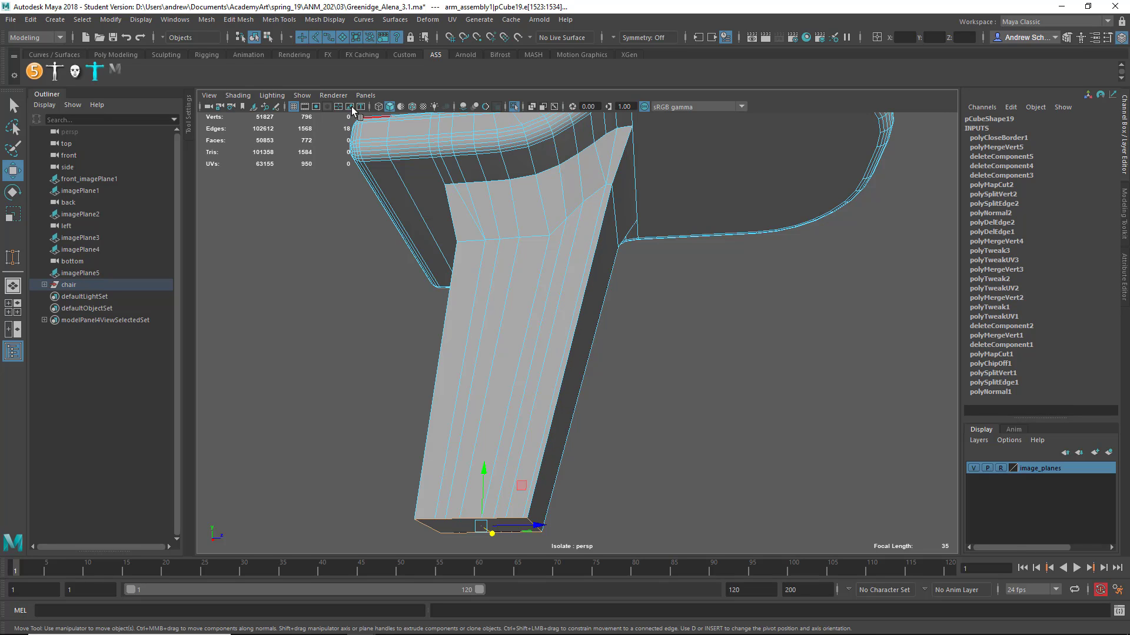
{"action": "left_click", "coordinate": [14, 258]}
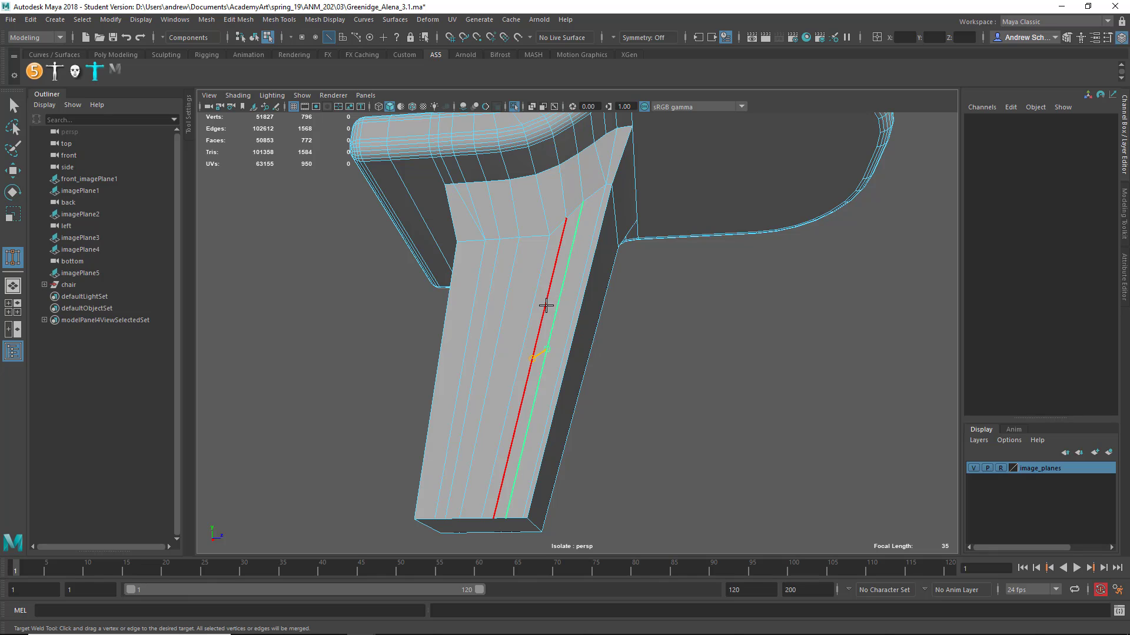
{"action": "mouse_move", "coordinate": [546, 305]}
{"action": "left_mouse_down"}
{"action": "mouse_move", "coordinate": [532, 315]}
{"action": "mouse_move", "coordinate": [545, 316]}
{"action": "left_mouse_up"}
Target-weld the closely spaced long edges on both broad sides of the support leg to thin out its edges
{"action": "left_click_drag", "start_coordinate": [698, 431], "coordinate": [614, 352], "text": "alt"}
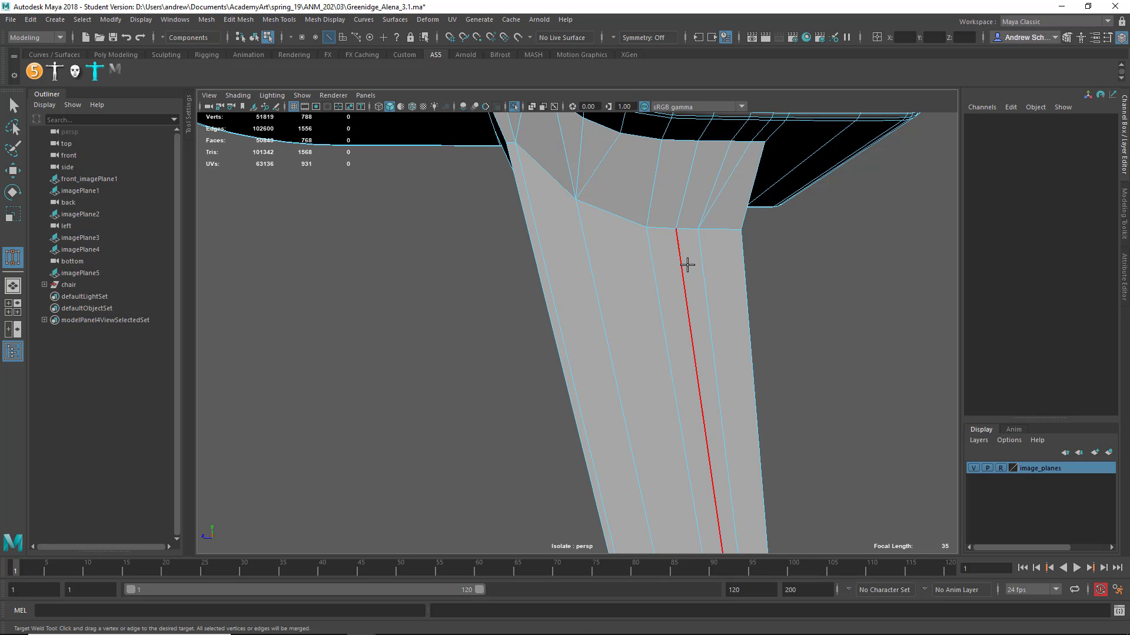
{"action": "left_click_drag", "start_coordinate": [686, 260], "coordinate": [706, 259]}
{"action": "left_click_drag", "start_coordinate": [517, 378], "coordinate": [765, 384], "text": "alt"}
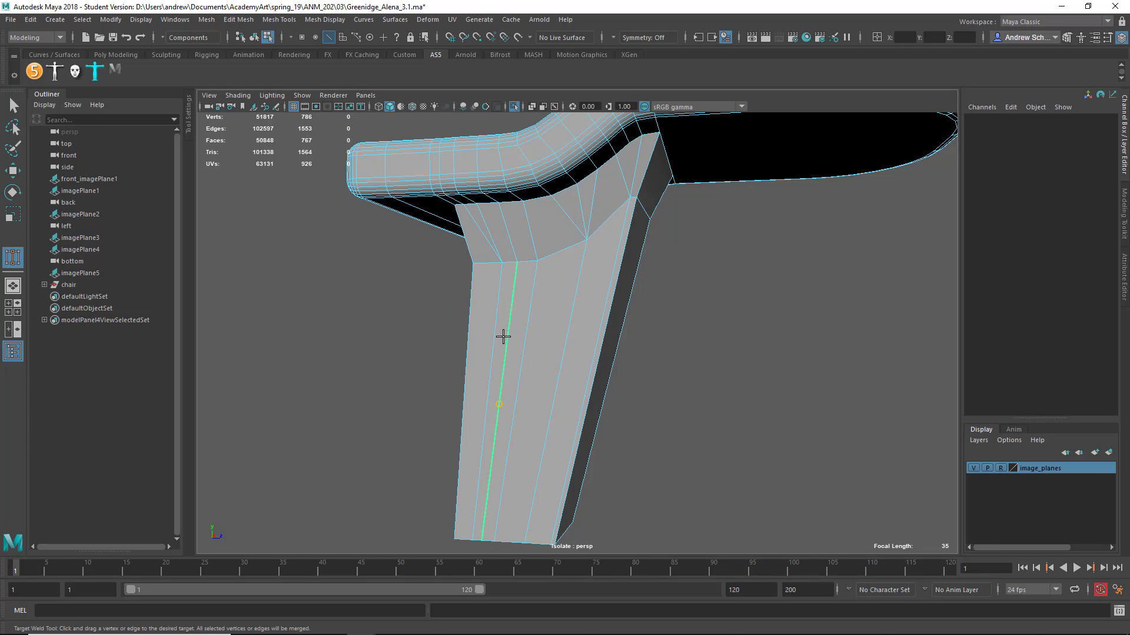
{"action": "left_click_drag", "start_coordinate": [499, 335], "coordinate": [499, 337]}
{"action": "key", "text": "q"}
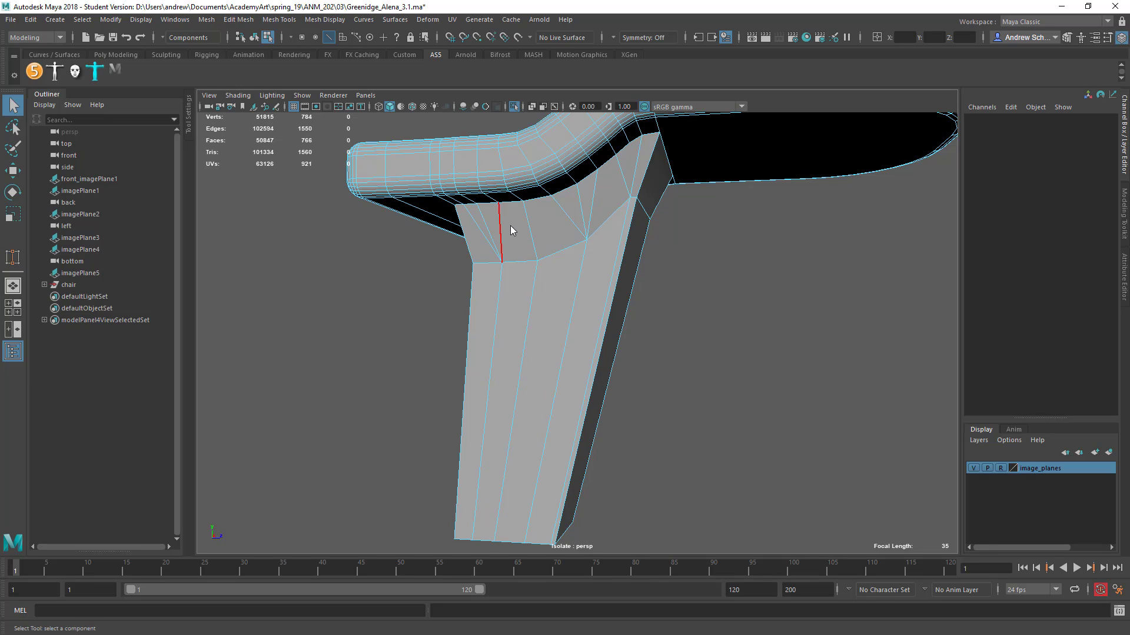
Delete the stray diagonal edges on both broad sides of the support's flared top
{"action": "left_click", "coordinate": [482, 227]}
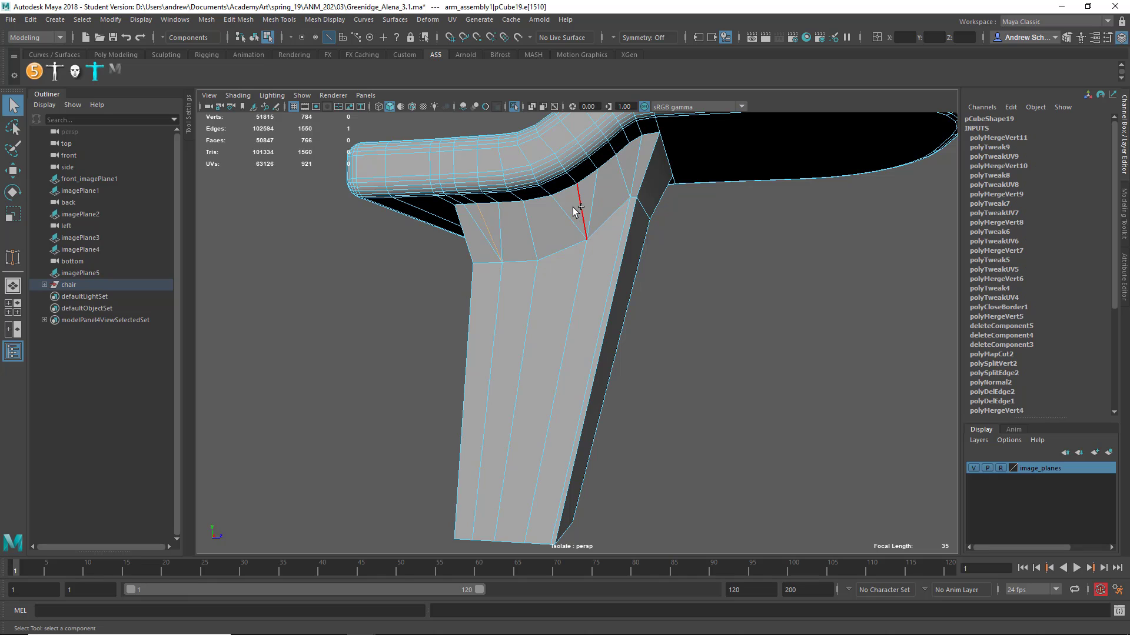
{"action": "left_click_drag", "start_coordinate": [577, 213], "coordinate": [530, 305], "text": "alt"}
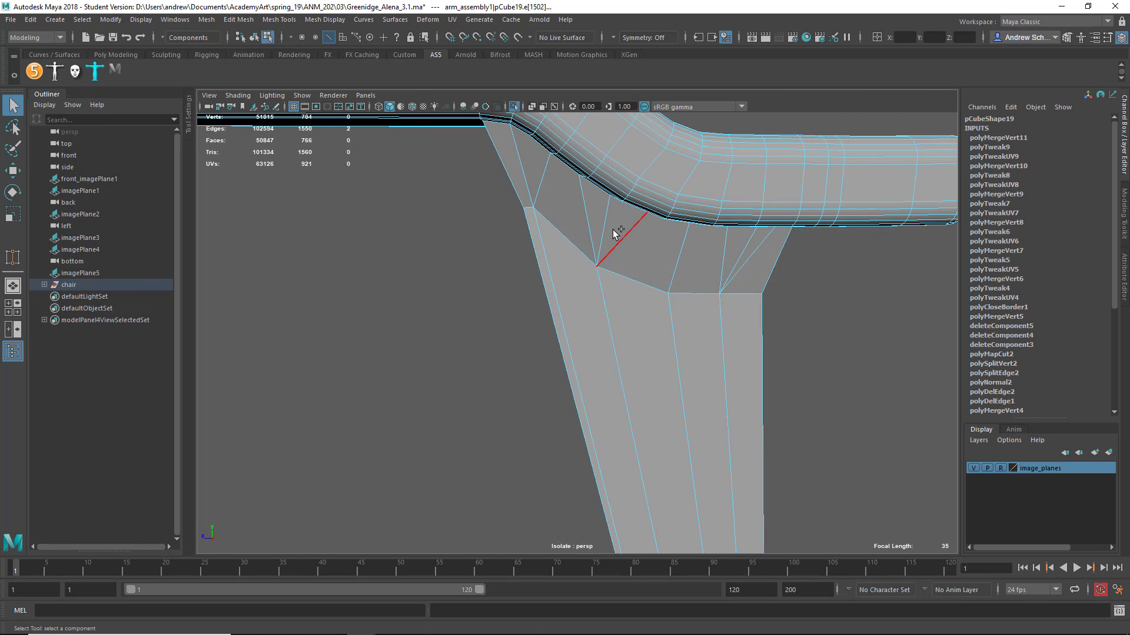
{"action": "right_click_drag", "start_coordinate": [733, 318], "coordinate": [711, 333], "text": "shift"}
Cut edges across the leg's capped bottom end with Multi-Cut, connecting the long edges of the two broad sides
{"action": "left_click_drag", "start_coordinate": [479, 362], "coordinate": [600, 424], "text": "alt"}
{"action": "right_click_drag", "start_coordinate": [580, 436], "coordinate": [647, 343], "text": "shift"}
{"action": "left_click", "coordinate": [463, 343]}
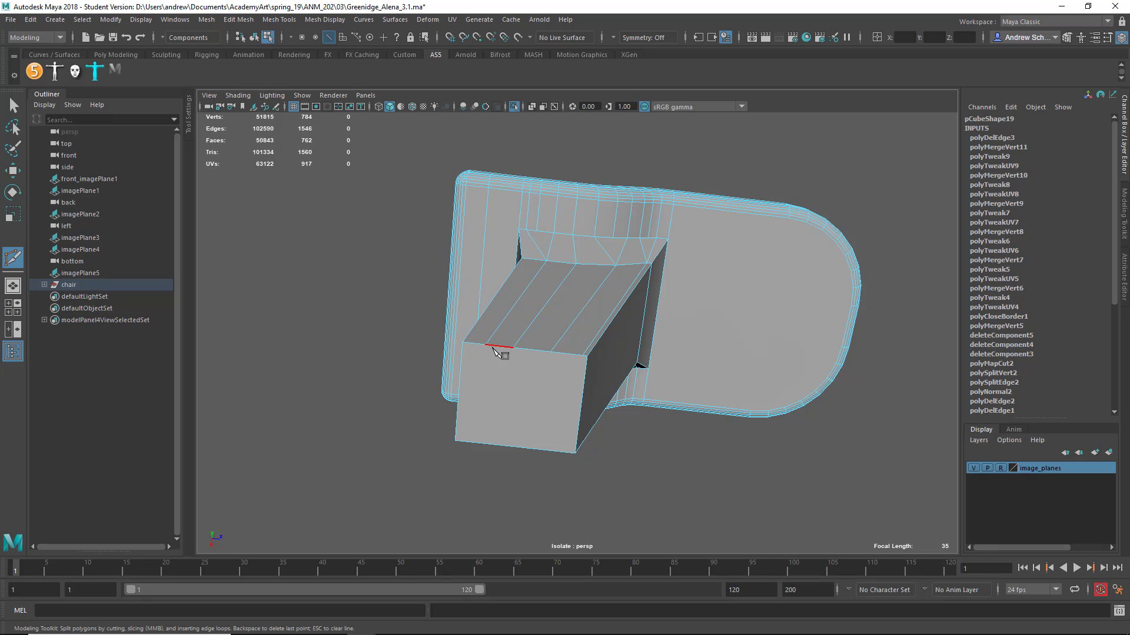
{"action": "right_click", "coordinate": [479, 443]}
{"action": "left_click", "coordinate": [504, 446]}
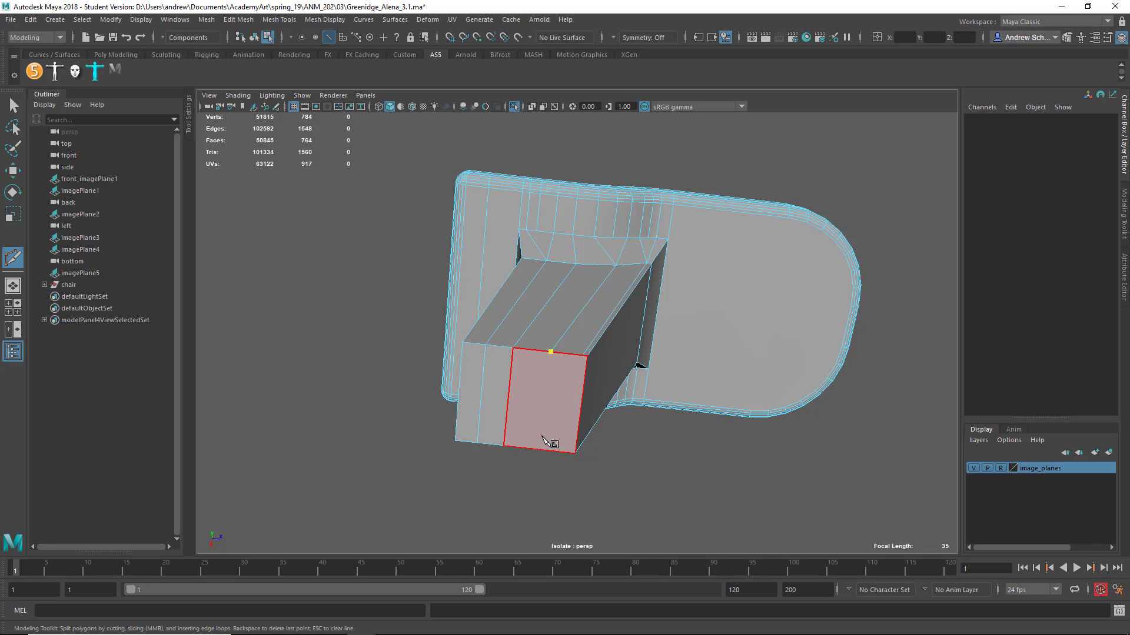
{"action": "left_click", "coordinate": [583, 356]}
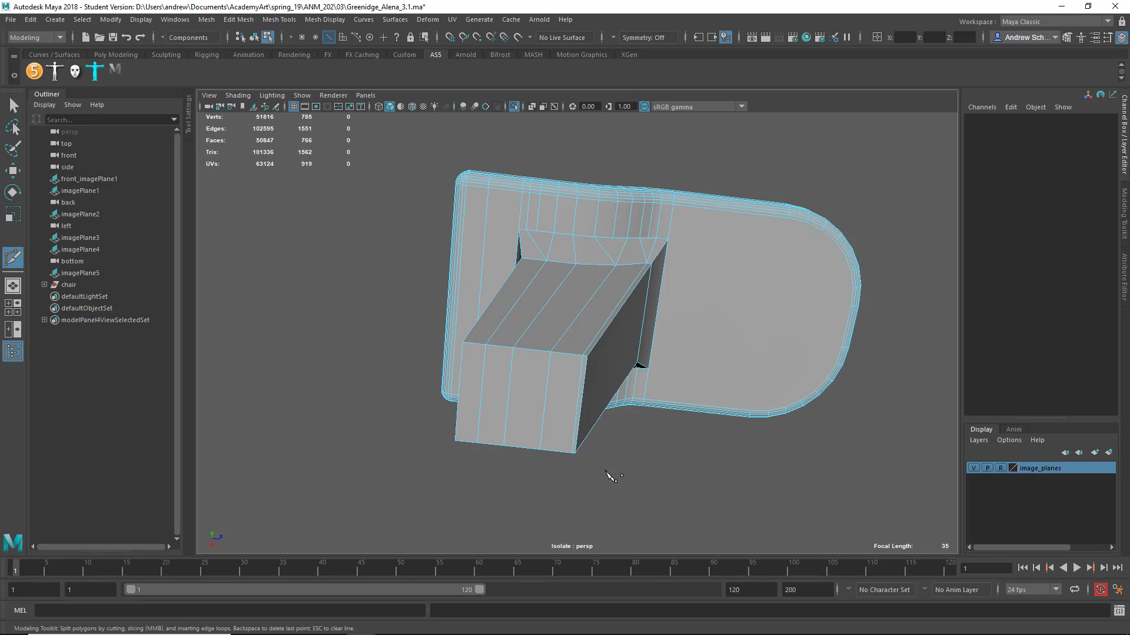
Undo the misplaced last cut and recut it across the bottom cap between the existing vertices beside the leg's corner
{"action": "left_click_drag", "start_coordinate": [611, 475], "coordinate": [617, 404], "text": "alt"}
{"action": "key", "text": "ctrl+z"}
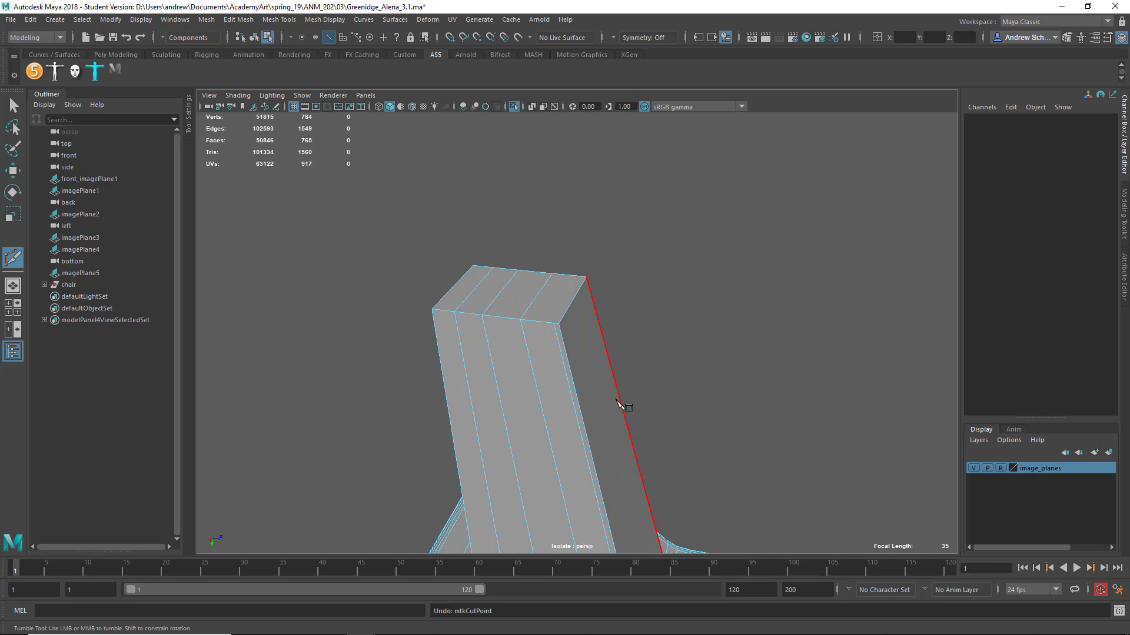
{"action": "key", "text": "shift+z"}
{"action": "left_click_drag", "start_coordinate": [605, 328], "coordinate": [587, 373], "text": "alt"}
{"action": "left_click", "coordinate": [551, 370]}
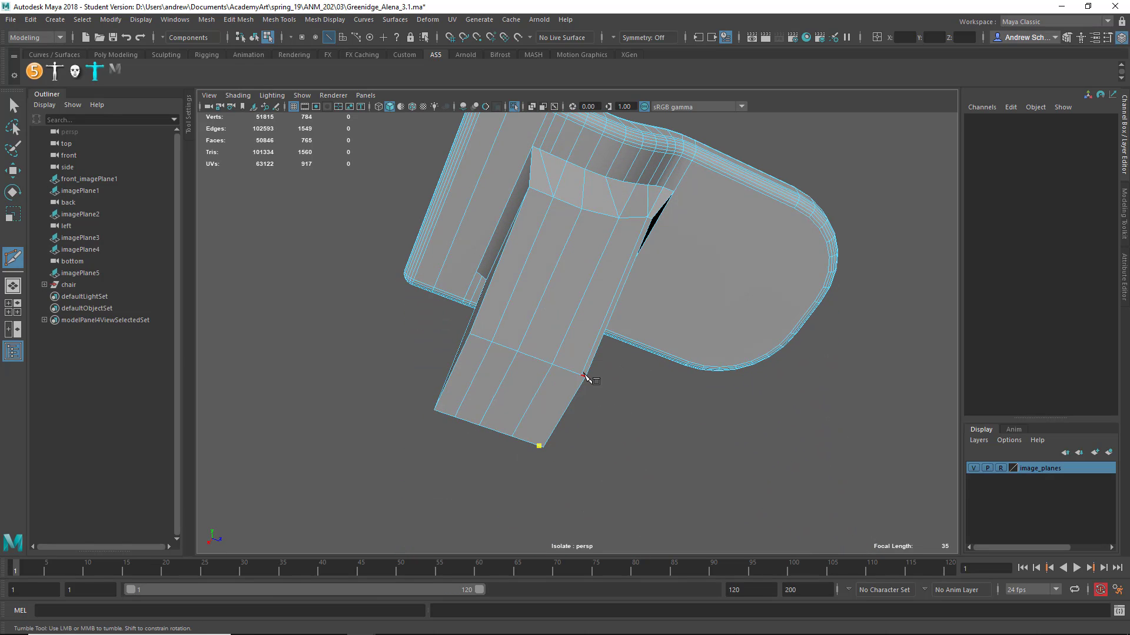
{"action": "right_click_drag", "start_coordinate": [595, 381], "coordinate": [718, 456], "text": "alt"}
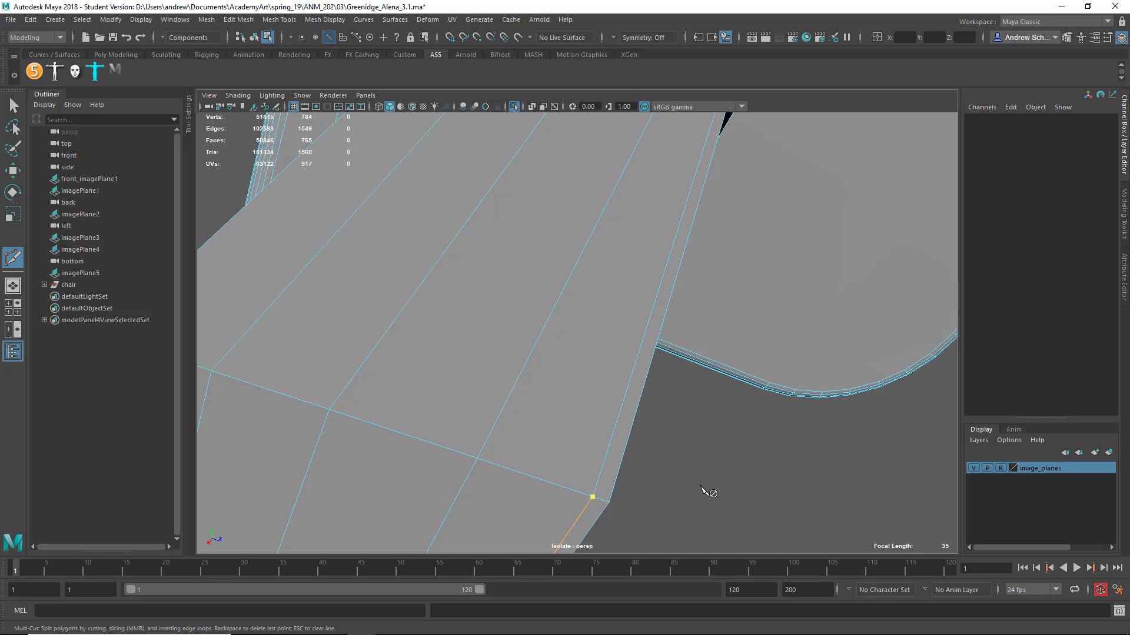
{"action": "key", "text": "bracketleft"}
{"action": "key", "text": "q"}
Slide the closely spaced edges beside the leg's corner inward with the Slide Edge Tool to even out the edge spacing
{"action": "left_click_drag", "start_coordinate": [662, 396], "coordinate": [606, 328], "text": "alt"}
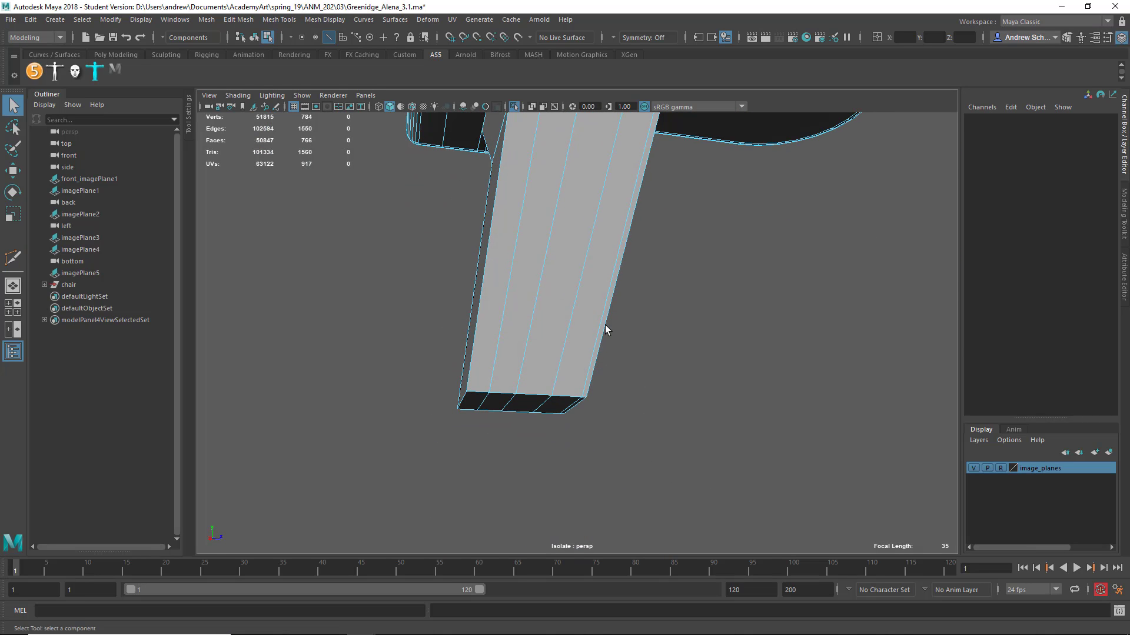
{"action": "right_click_drag", "start_coordinate": [602, 300], "coordinate": [608, 302]}
{"action": "left_click", "coordinate": [601, 266]}
{"action": "left_click", "coordinate": [606, 300]}
{"action": "left_click_drag", "start_coordinate": [606, 300], "coordinate": [694, 341], "text": "alt"}
{"action": "right_click", "coordinate": [693, 341], "text": "shift"}
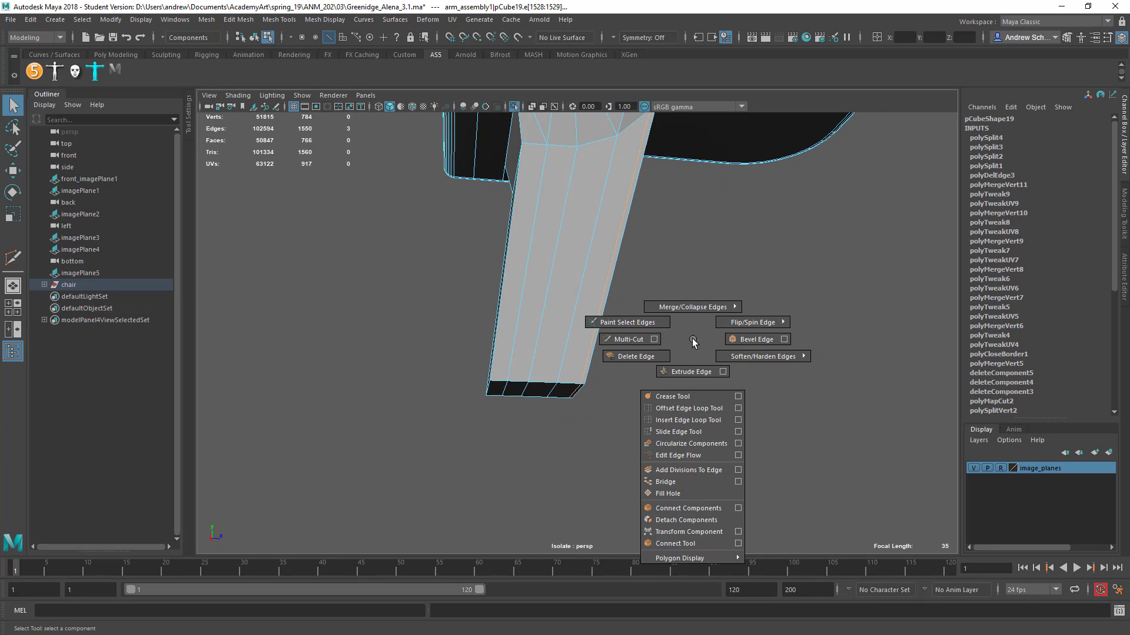
{"action": "left_click", "coordinate": [678, 431]}
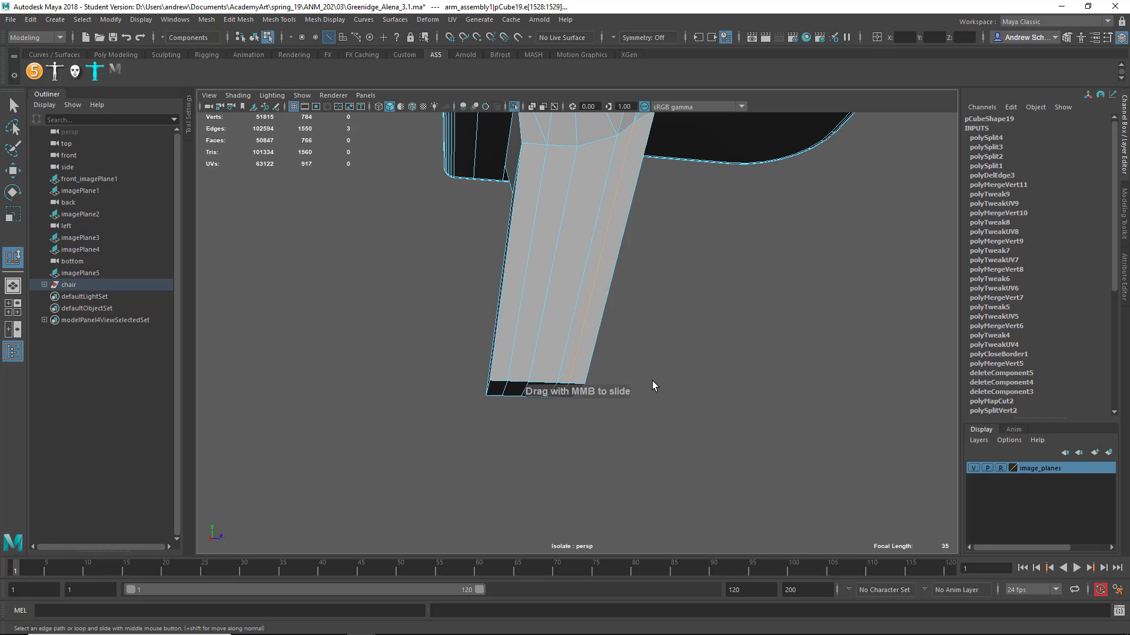
{"action": "left_click", "coordinate": [532, 377]}
{"action": "middle_click_drag", "start_coordinate": [531, 376], "coordinate": [567, 352]}
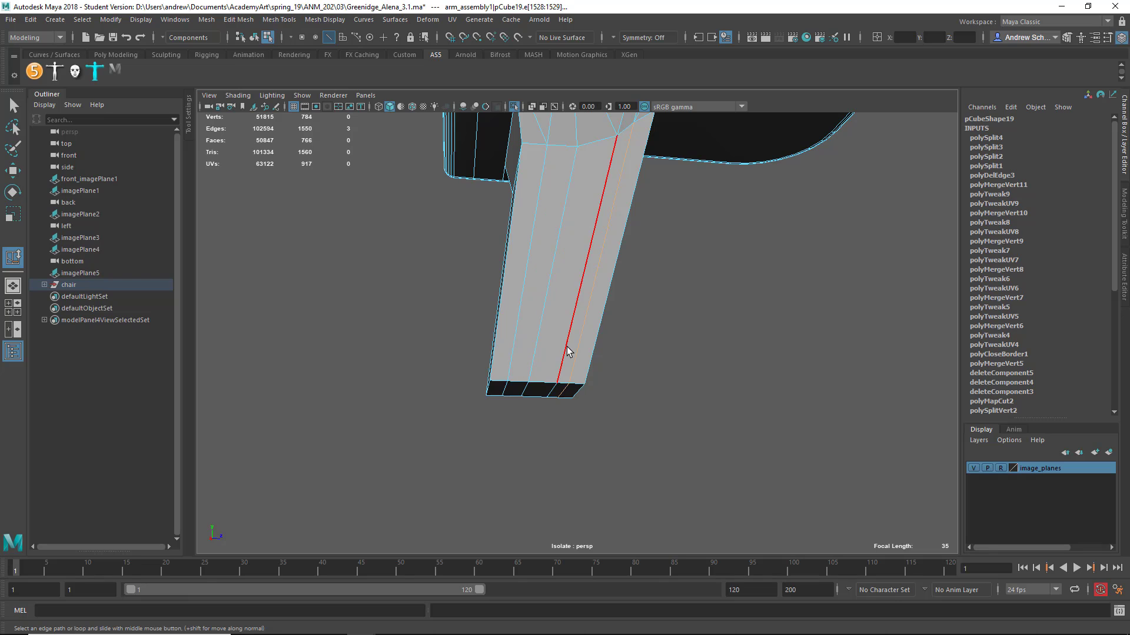
{"action": "middle_click_drag", "start_coordinate": [694, 388], "coordinate": [689, 387]}
{"action": "left_click_drag", "start_coordinate": [691, 389], "coordinate": [634, 386], "text": "alt"}
Bevel the leg's long corner edges, the bottom end's outline and the flare's corner edges, adjusting the bevel's fraction and segments
{"action": "left_click", "coordinate": [575, 334]}
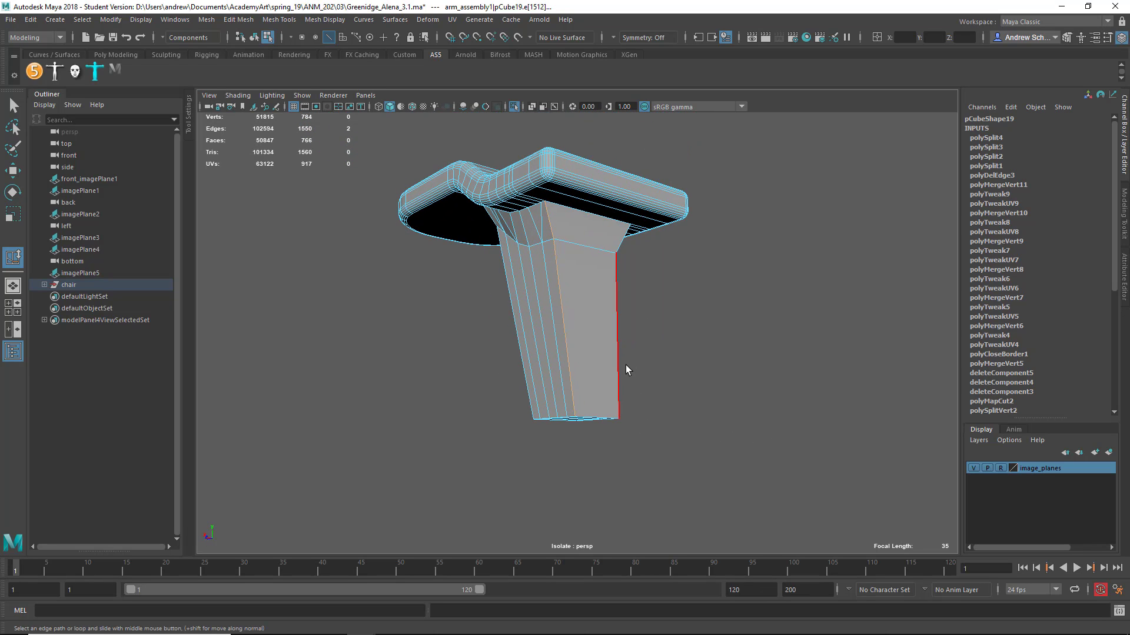
{"action": "left_click", "coordinate": [620, 365], "text": "shift"}
{"action": "left_click", "coordinate": [604, 421], "text": "shift"}
{"action": "left_click_drag", "start_coordinate": [610, 457], "coordinate": [701, 434], "text": "alt"}
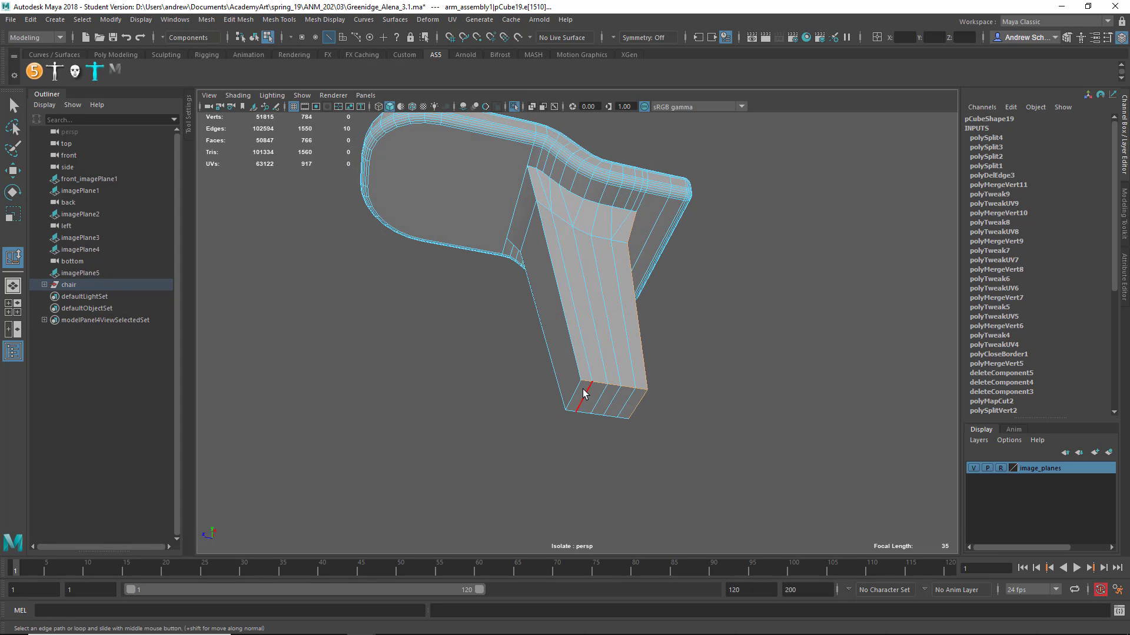
{"action": "left_click", "coordinate": [552, 352], "text": "shift"}
{"action": "left_click", "coordinate": [574, 328], "text": "shift"}
{"action": "key", "text": "ctrl+z"}
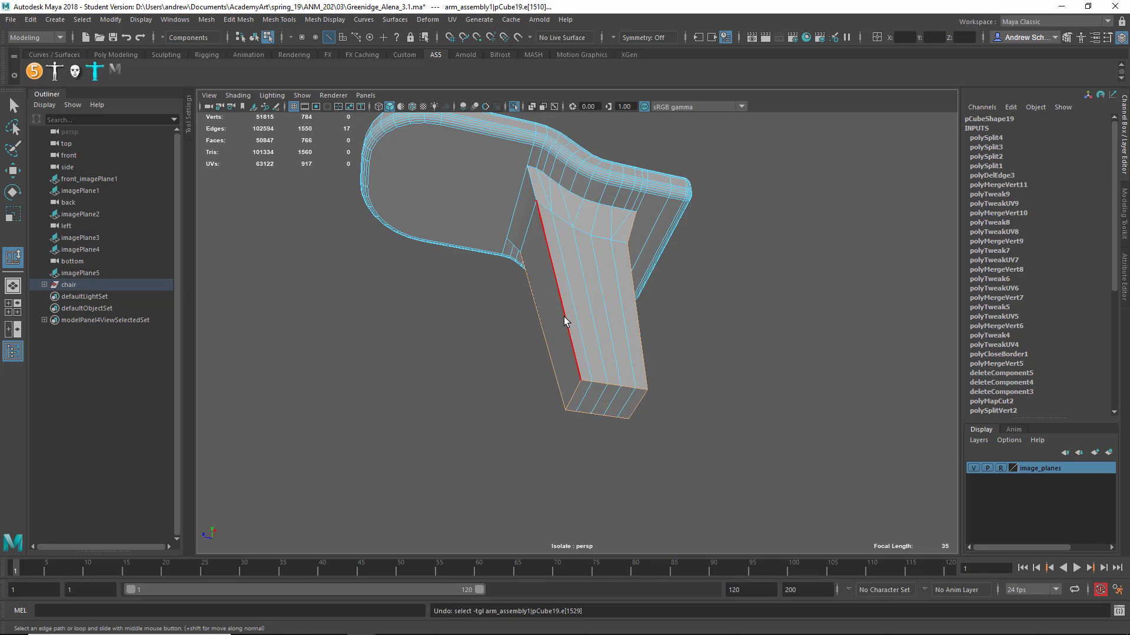
{"action": "double_click", "coordinate": [564, 318], "text": "shift"}
{"action": "key", "text": "ctrl+z"}
{"action": "left_click_drag", "start_coordinate": [578, 422], "coordinate": [510, 387], "text": "alt"}
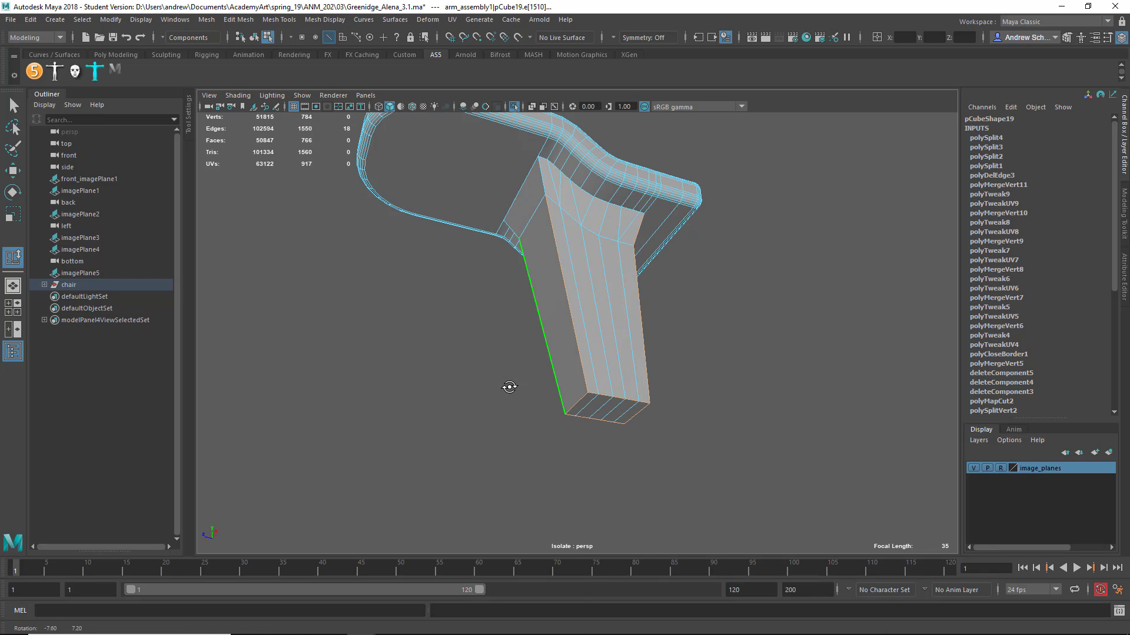
{"action": "left_click_drag", "start_coordinate": [481, 328], "coordinate": [763, 437], "text": "alt"}
{"action": "left_click", "coordinate": [612, 222], "text": "shift"}
{"action": "right_click_drag", "start_coordinate": [766, 426], "coordinate": [816, 409], "text": "shift"}
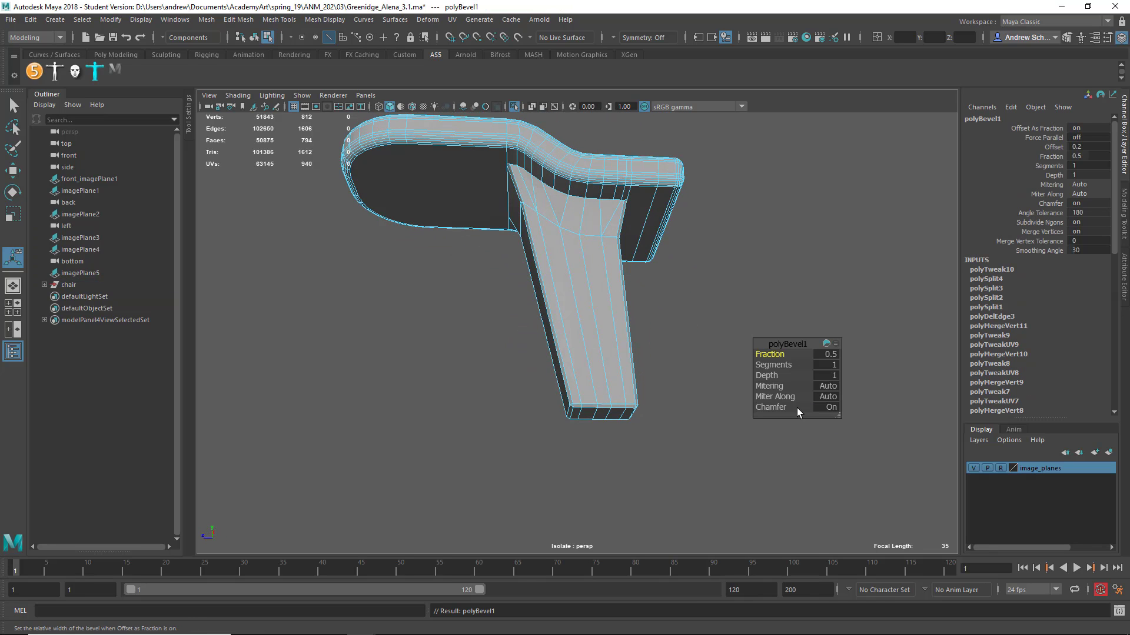
{"action": "left_click_drag", "start_coordinate": [774, 354], "coordinate": [794, 365]}
{"action": "right_click_drag", "start_coordinate": [609, 299], "coordinate": [667, 284]}
Check the beveled support's shading, select the edges around its flared top and apply Soften Edge
{"action": "left_click_drag", "start_coordinate": [671, 412], "coordinate": [812, 430], "text": "alt"}
{"action": "left_click", "coordinate": [568, 241]}
{"action": "left_click_drag", "start_coordinate": [566, 248], "coordinate": [637, 260], "text": "alt"}
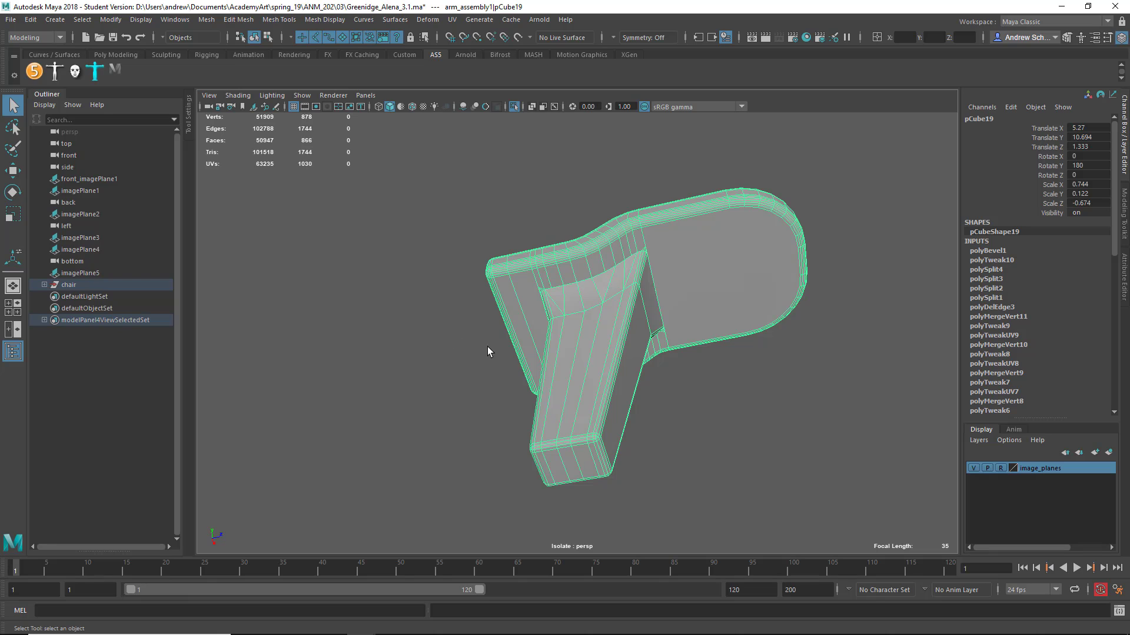
{"action": "left_click", "coordinate": [426, 379]}
{"action": "left_click_drag", "start_coordinate": [646, 366], "coordinate": [619, 323], "text": "alt"}
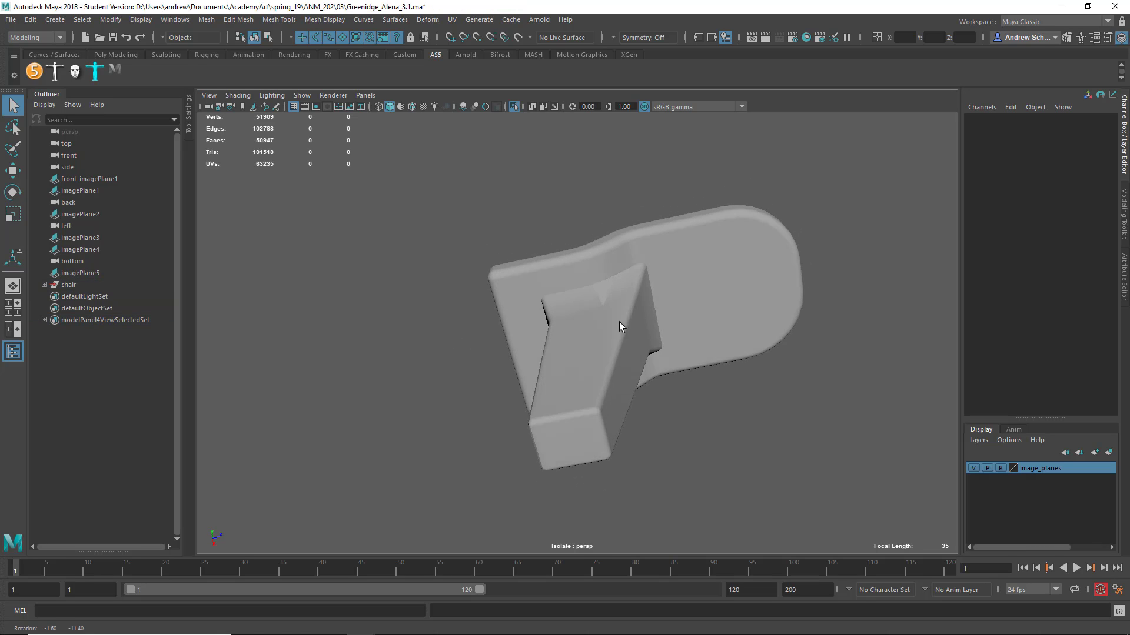
{"action": "right_click_drag", "start_coordinate": [593, 299], "coordinate": [593, 270]}
{"action": "left_click_drag", "start_coordinate": [591, 357], "coordinate": [605, 398], "text": "alt"}
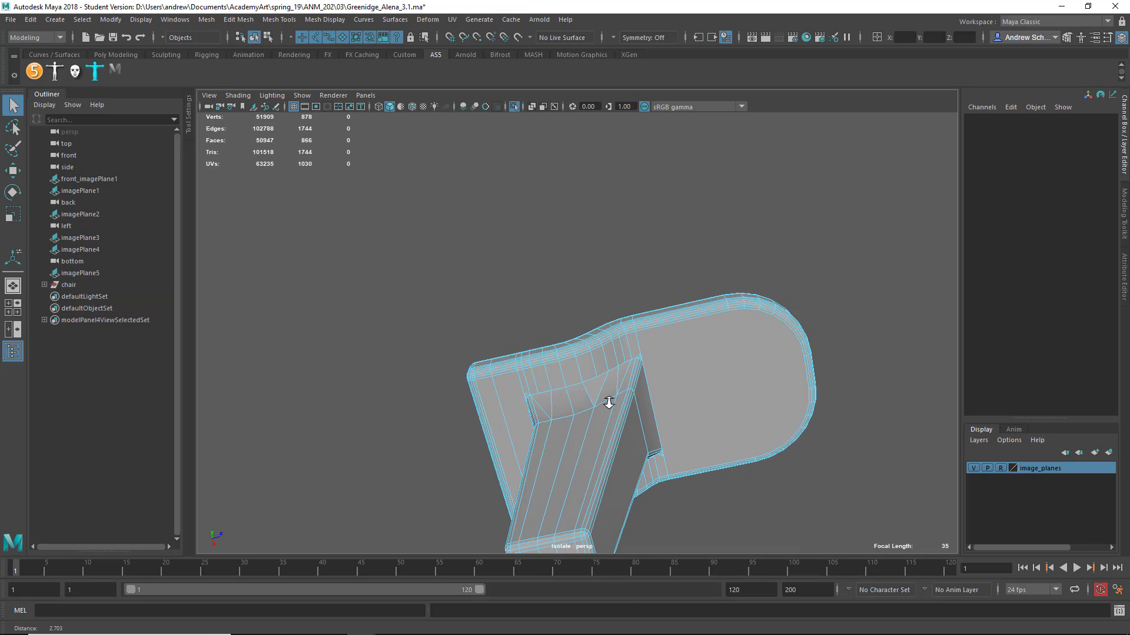
{"action": "scroll", "coordinate": [605, 398], "scroll_direction": "up", "scroll_amount": 2}
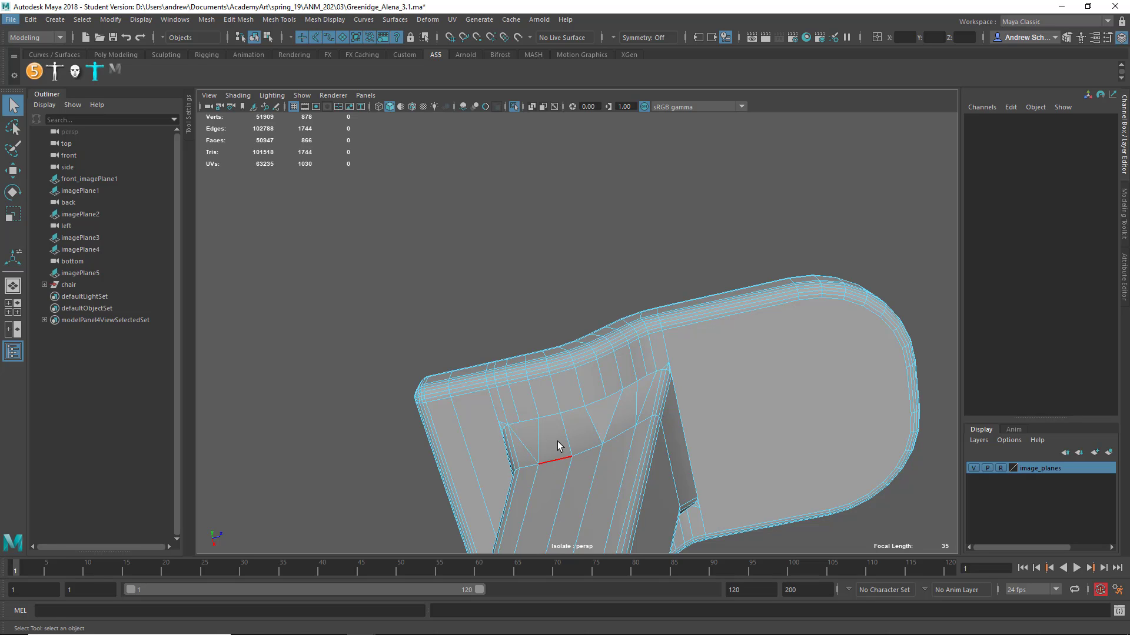
{"action": "left_click_drag", "start_coordinate": [558, 452], "coordinate": [630, 420], "text": "alt"}
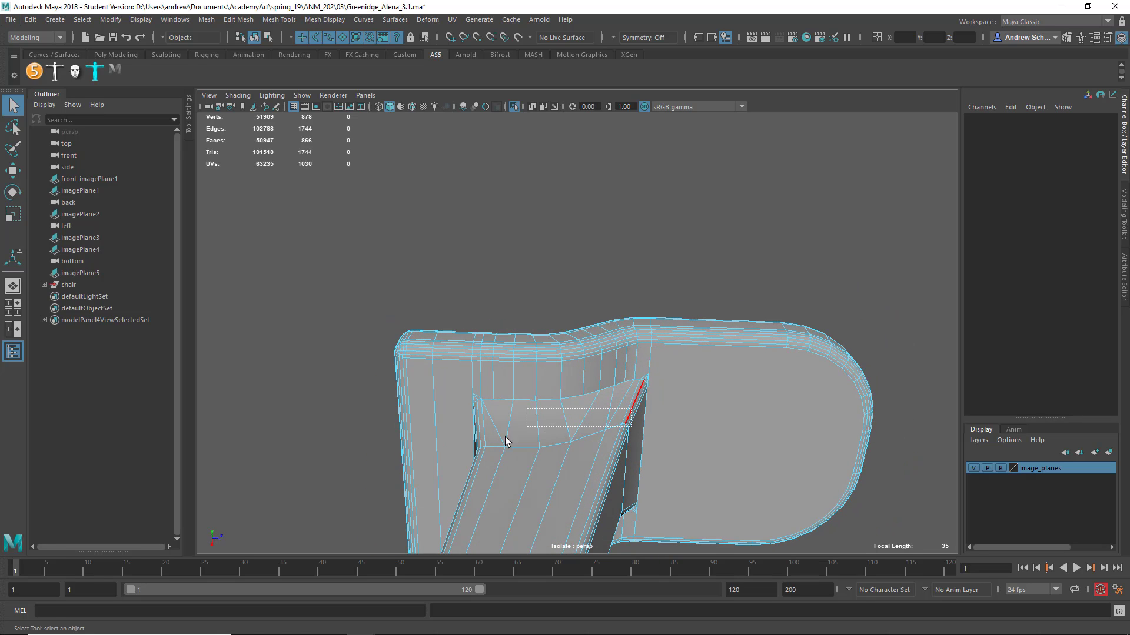
{"action": "double_click", "coordinate": [464, 440]}
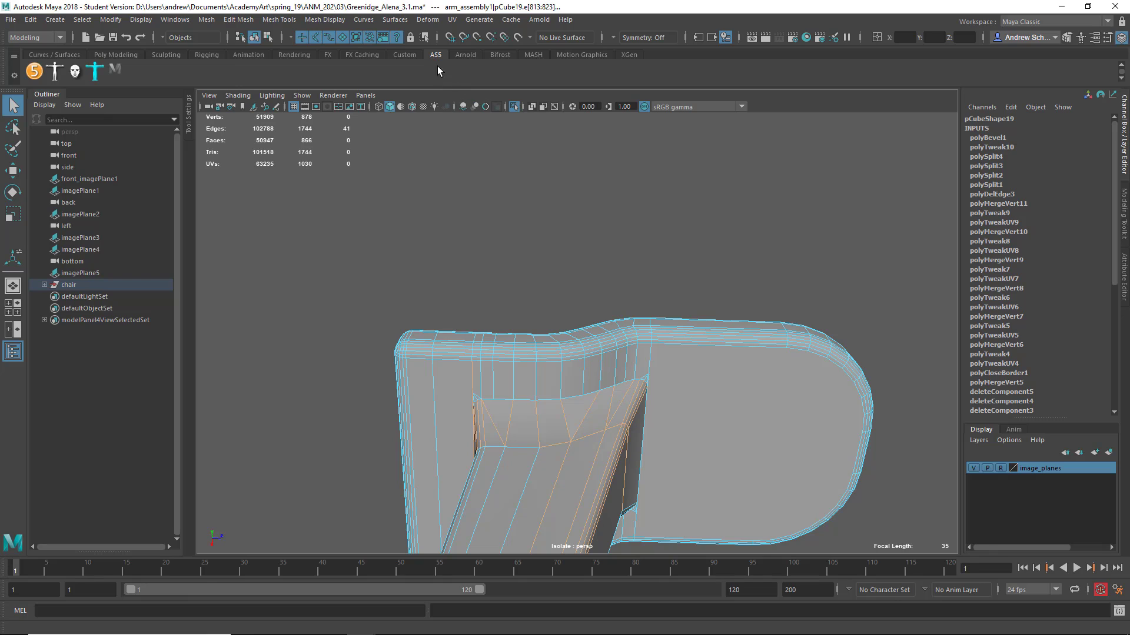
{"action": "left_click", "coordinate": [327, 20]}
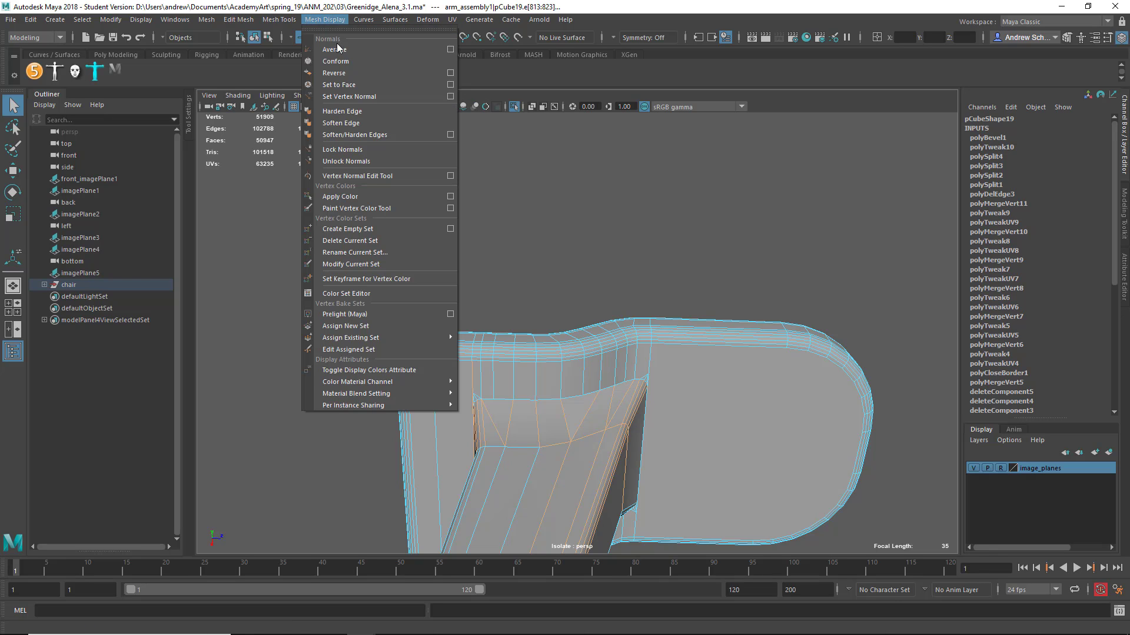
{"action": "left_click", "coordinate": [362, 122]}
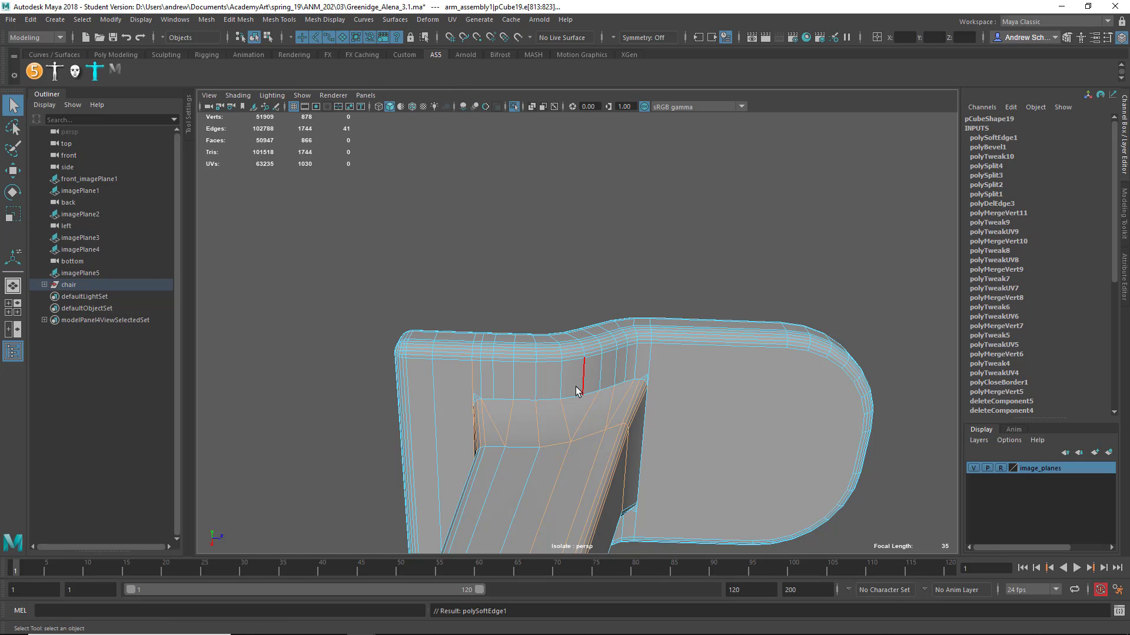
Return to object mode, check the smoothed support and turn off isolation to show the whole chair
{"action": "right_click_drag", "start_coordinate": [576, 391], "coordinate": [624, 278]}
{"action": "left_click_drag", "start_coordinate": [647, 302], "coordinate": [484, 373], "text": "alt"}
{"action": "right_click_drag", "start_coordinate": [484, 373], "coordinate": [434, 370], "text": "alt"}
{"action": "left_click_drag", "start_coordinate": [659, 372], "coordinate": [609, 332], "text": "alt"}
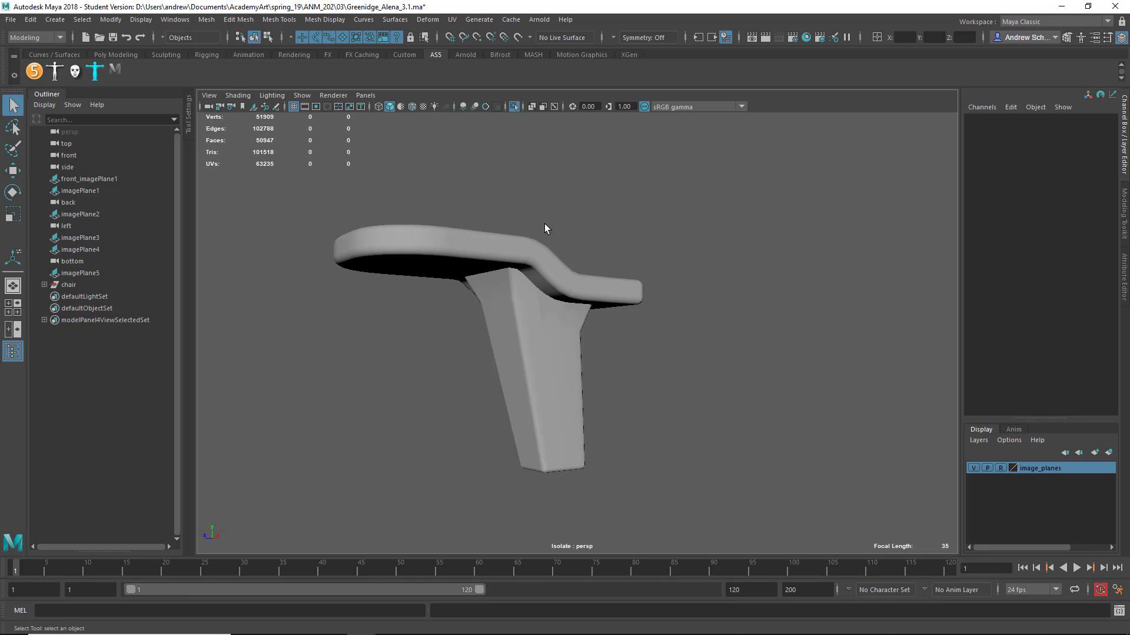
{"action": "left_click", "coordinate": [513, 106]}
Select and frame the curved, ribbed back bracket beneath the seat, and turn off its smooth preview
{"action": "left_click_drag", "start_coordinate": [542, 177], "coordinate": [529, 451], "text": "alt"}
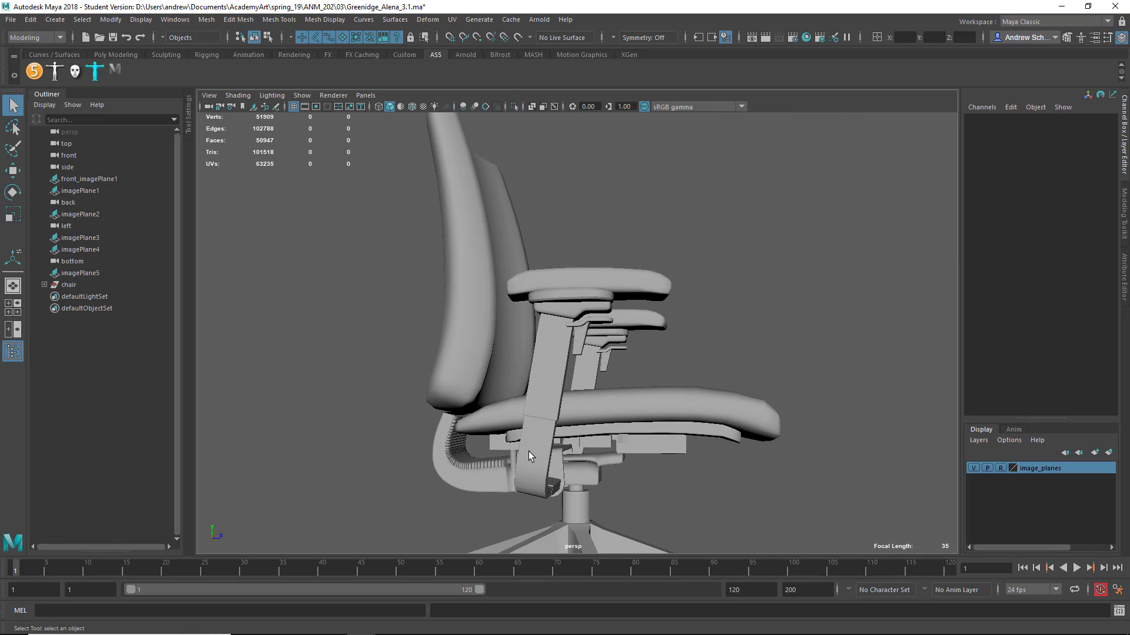
{"action": "left_click", "coordinate": [471, 474]}
{"action": "key", "text": "f"}
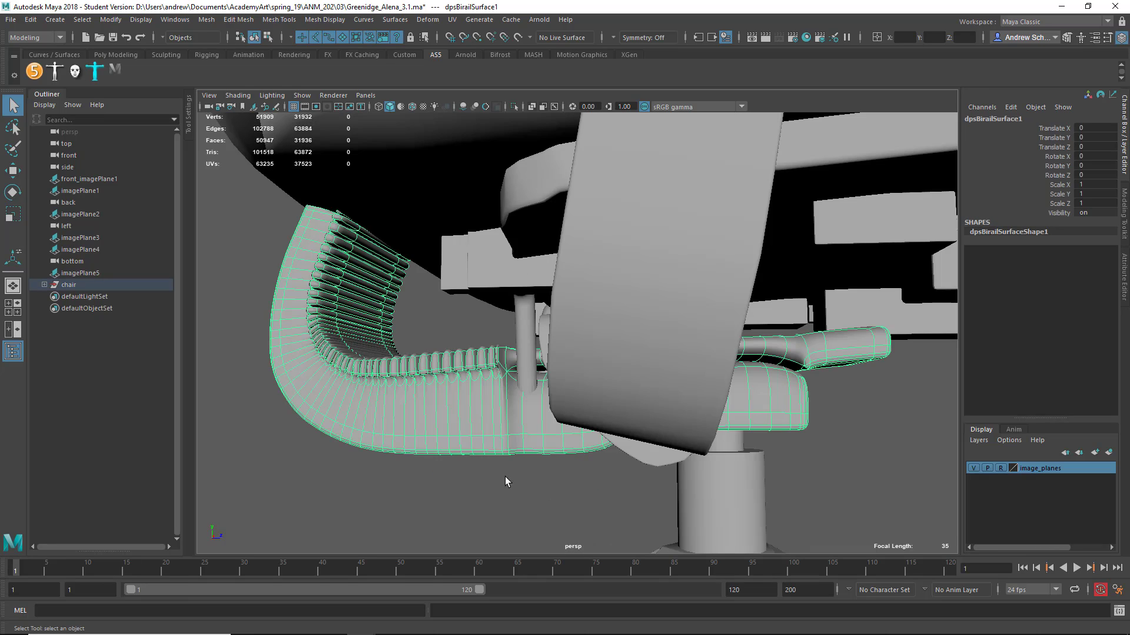
{"action": "left_click_drag", "start_coordinate": [508, 344], "coordinate": [532, 339], "text": "alt"}
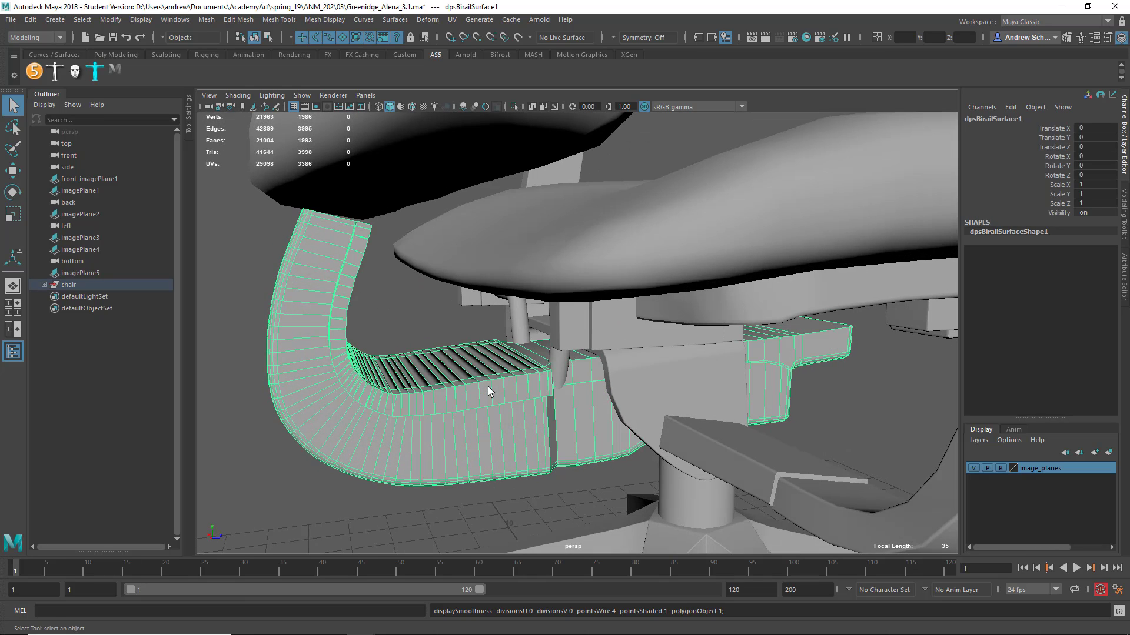
Examine the back bracket's slats, side faces and underside for edge density and topology
{"action": "left_click_drag", "start_coordinate": [434, 408], "coordinate": [467, 396], "text": "alt"}
{"action": "right_click_drag", "start_coordinate": [468, 396], "coordinate": [855, 378], "text": "alt"}
{"action": "left_click_drag", "start_coordinate": [756, 440], "coordinate": [566, 397], "text": "alt"}
{"action": "left_click_drag", "start_coordinate": [436, 220], "coordinate": [551, 284], "text": "alt"}
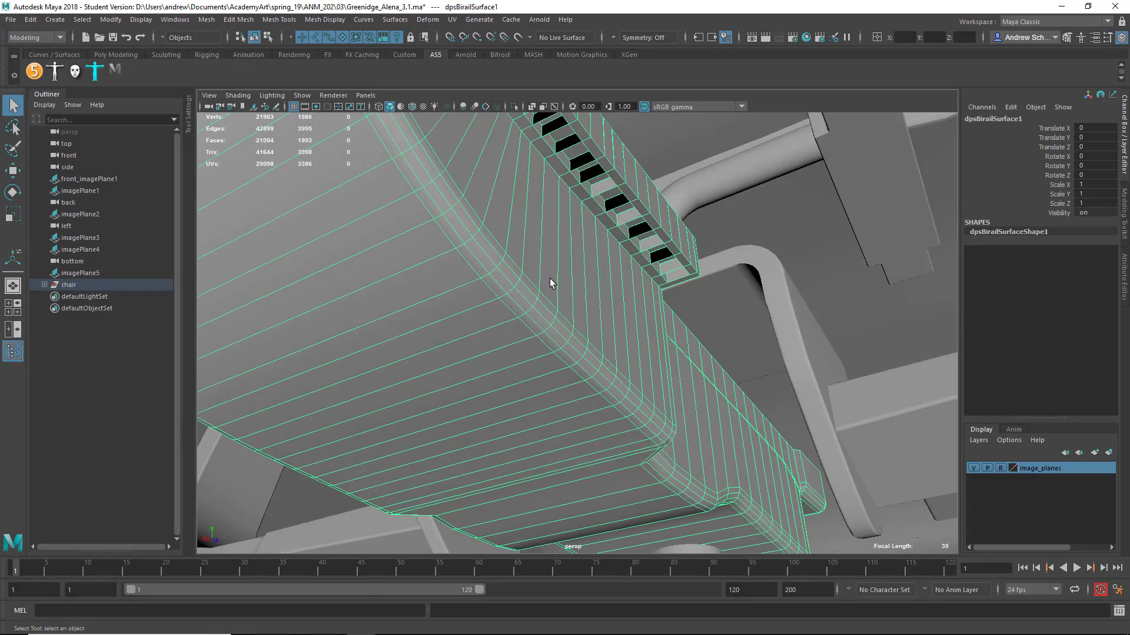
{"action": "left_click_drag", "start_coordinate": [584, 198], "coordinate": [651, 415], "text": "alt"}
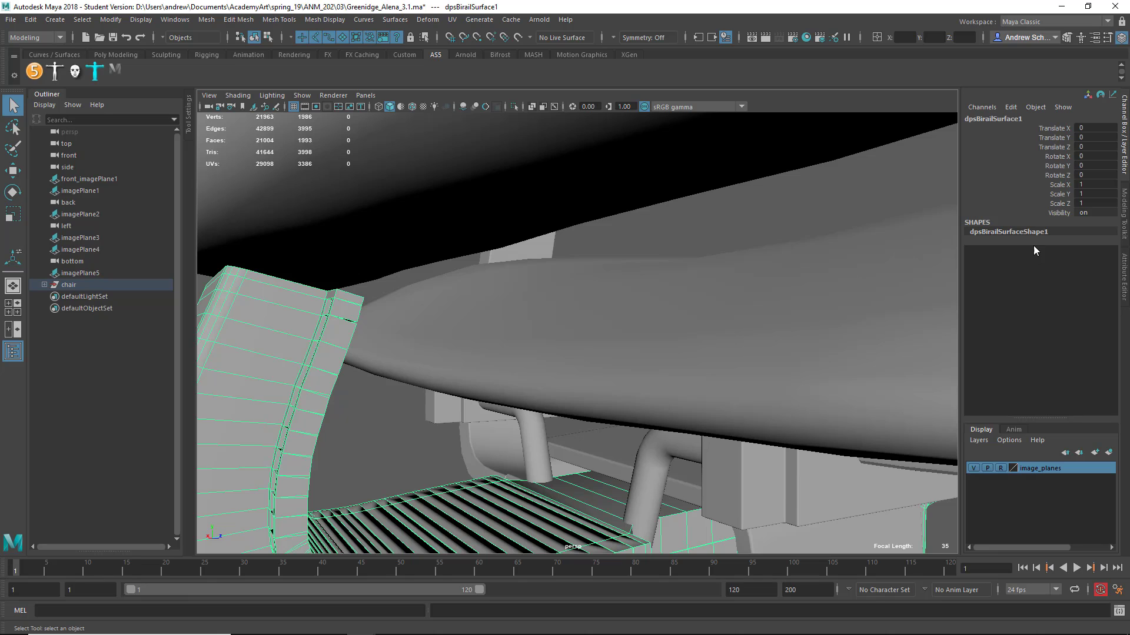
{"action": "left_click_drag", "start_coordinate": [831, 418], "coordinate": [512, 415], "text": "alt"}
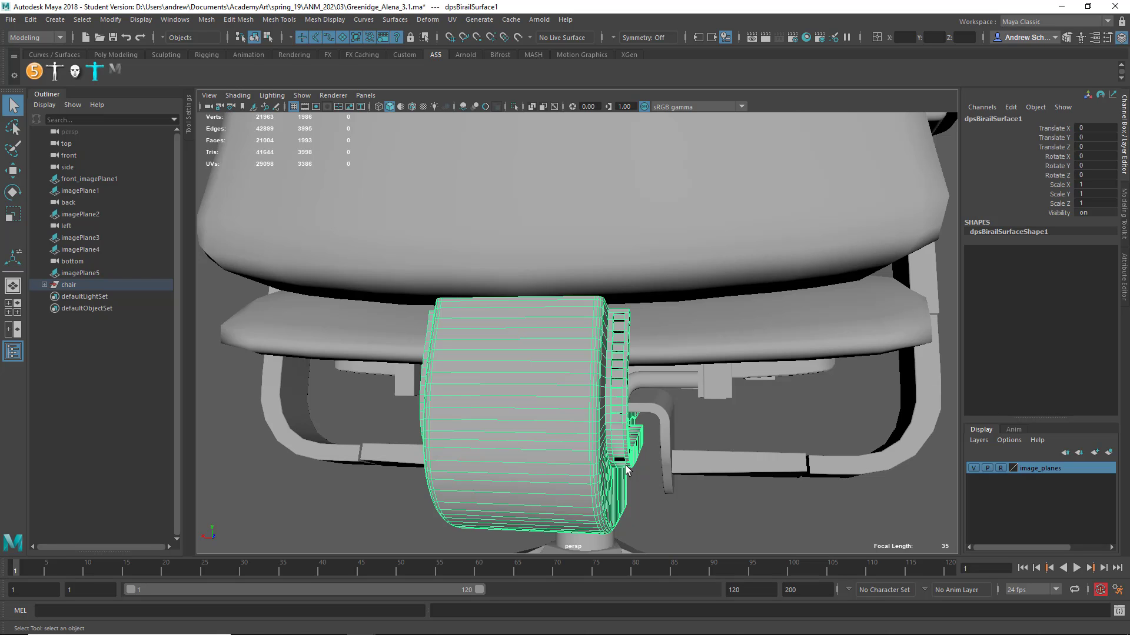
{"action": "left_click_drag", "start_coordinate": [641, 458], "coordinate": [710, 427], "text": "alt"}
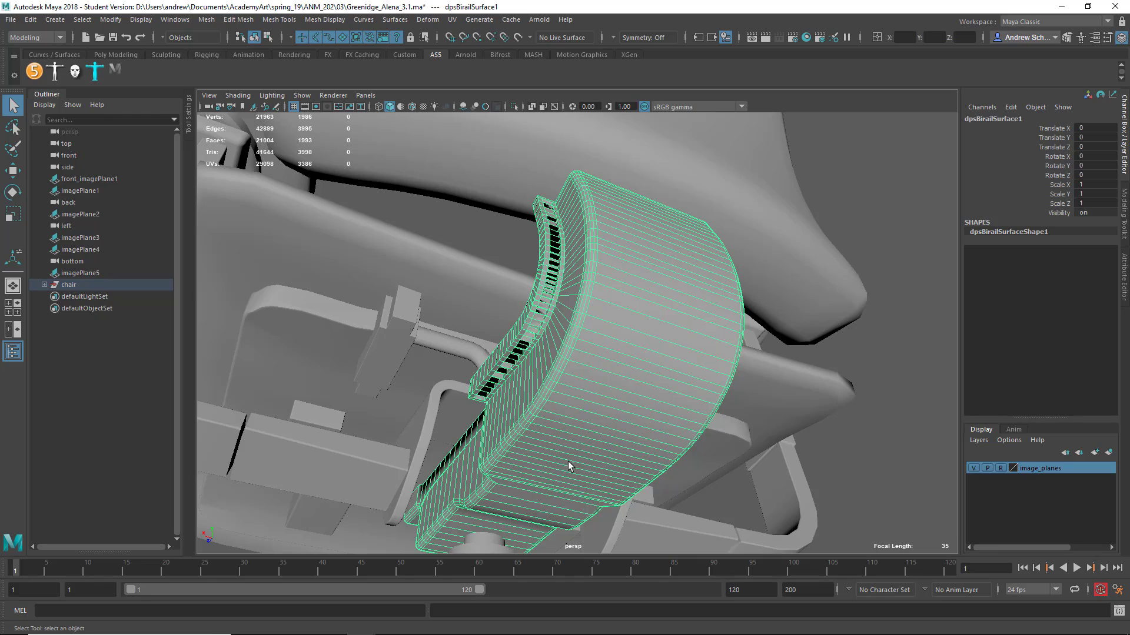
{"action": "left_click_drag", "start_coordinate": [596, 477], "coordinate": [541, 475], "text": "alt"}
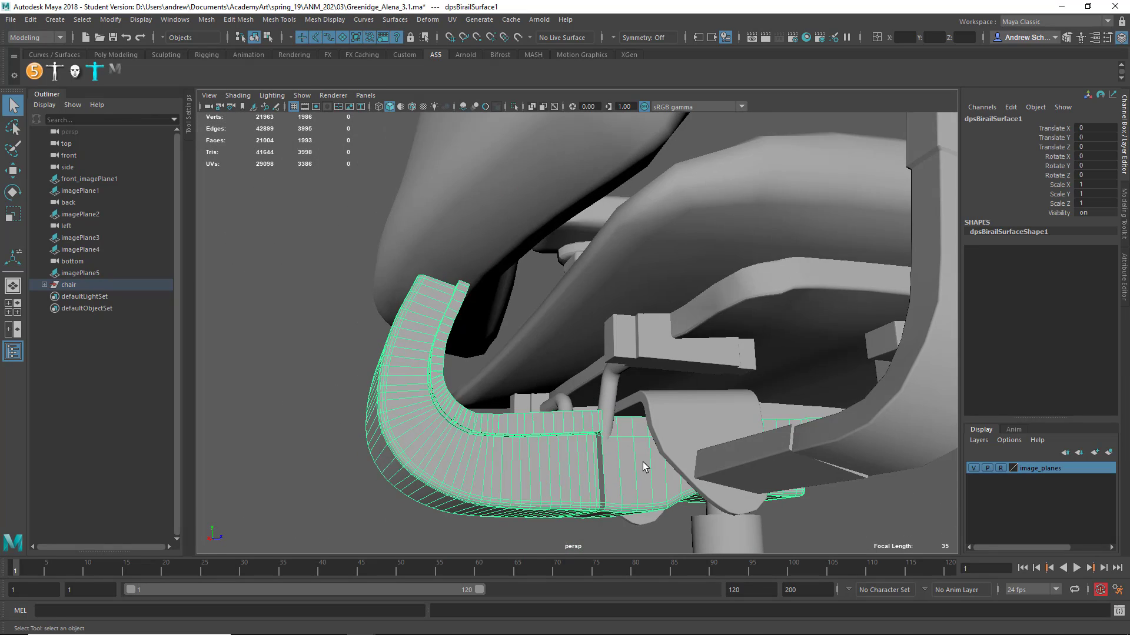
{"action": "left_click_drag", "start_coordinate": [643, 466], "coordinate": [621, 457], "text": "alt"}
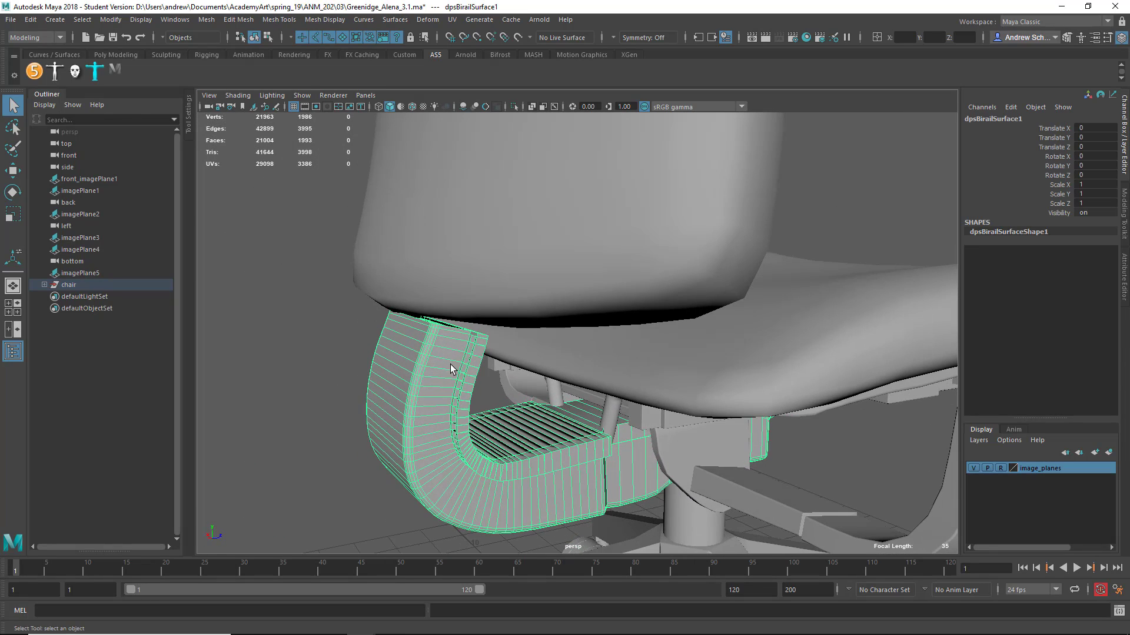
Examine the back bracket beneath the seat from several sides and check the back cushion's mesh
{"action": "left_click_drag", "start_coordinate": [615, 509], "coordinate": [679, 452], "text": "alt"}
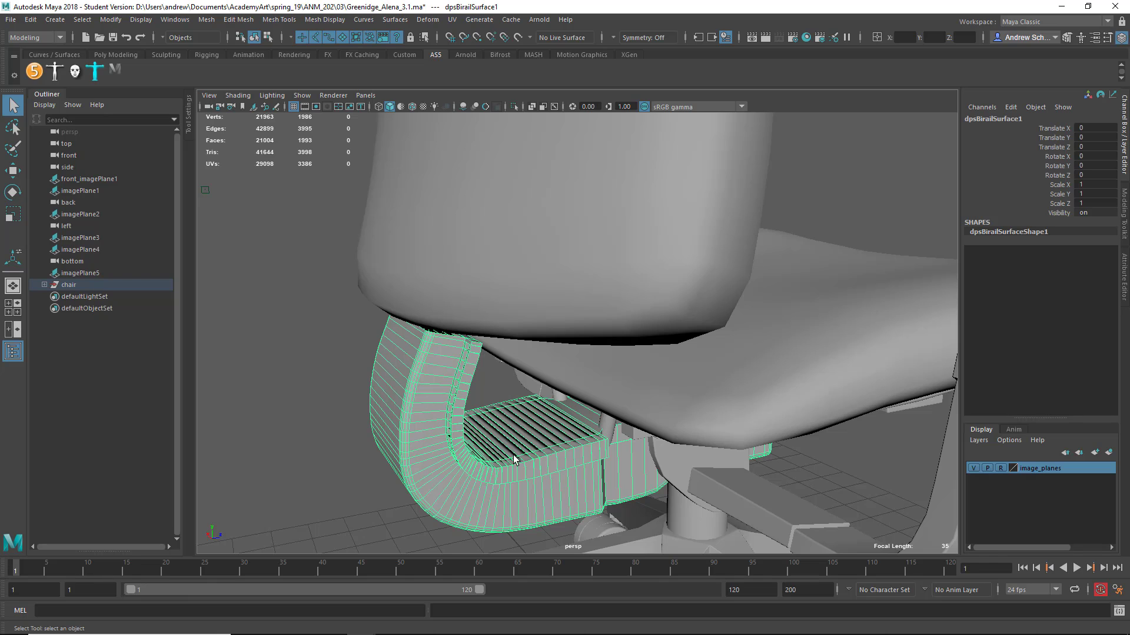
{"action": "left_click_drag", "start_coordinate": [473, 390], "coordinate": [486, 339], "text": "alt"}
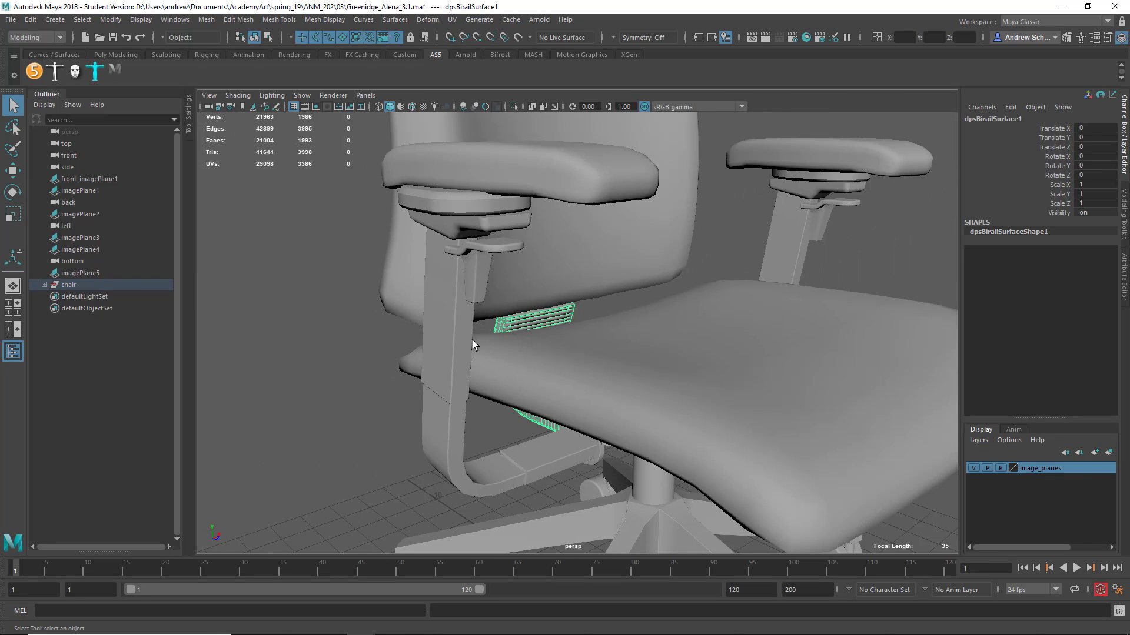
{"action": "left_click_drag", "start_coordinate": [473, 394], "coordinate": [575, 421], "text": "alt"}
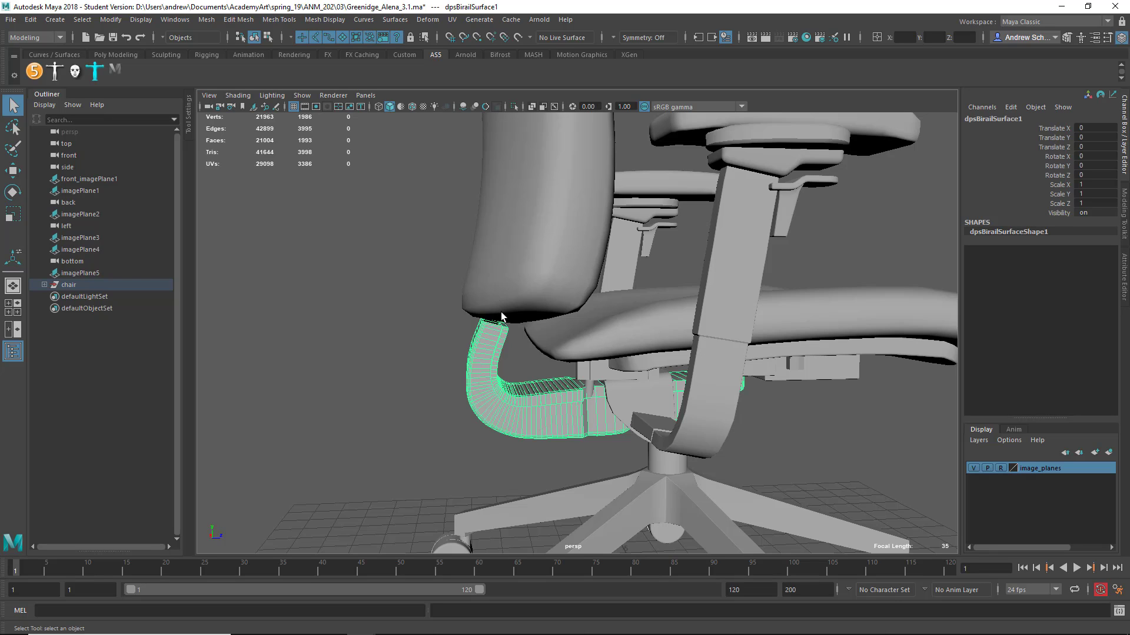
{"action": "left_click", "coordinate": [546, 305]}
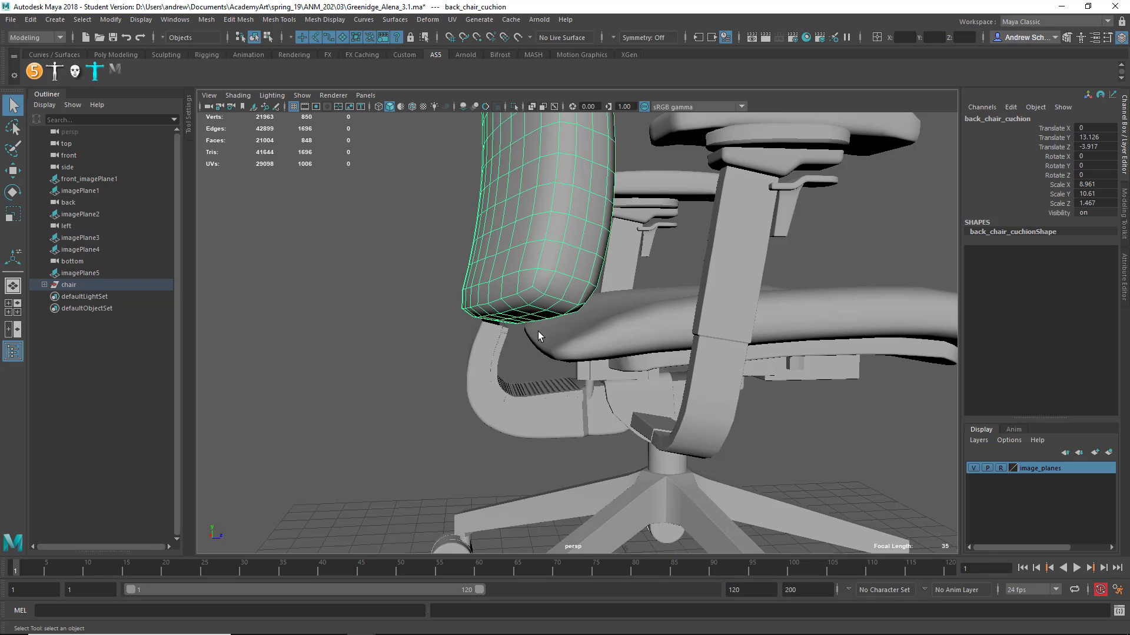
{"action": "left_click_drag", "start_coordinate": [538, 331], "coordinate": [593, 396], "text": "alt"}
{"action": "middle_click_drag", "start_coordinate": [593, 397], "coordinate": [569, 498], "text": "alt"}
{"action": "left_click_drag", "start_coordinate": [658, 385], "coordinate": [630, 397], "text": "alt"}
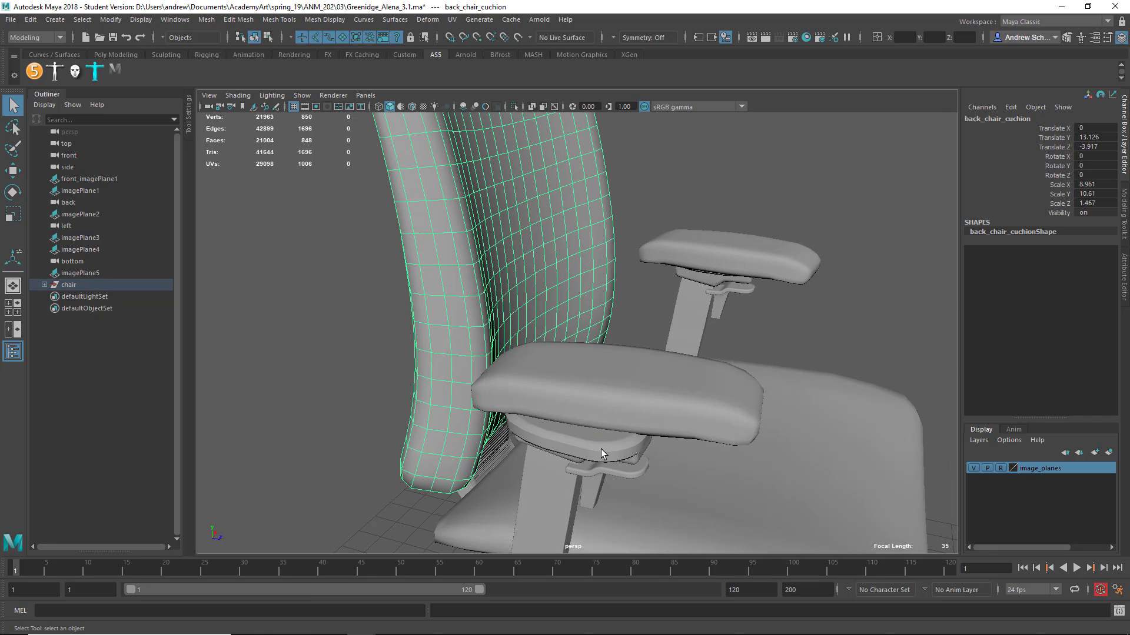
Isolate the rounded mounting plate under the armrest pad and frame it closely
{"action": "left_click", "coordinate": [601, 450]}
{"action": "left_click_drag", "start_coordinate": [601, 450], "coordinate": [437, 350], "text": "alt"}
{"action": "left_click", "coordinate": [514, 107]}
{"action": "left_click", "coordinate": [376, 340]}
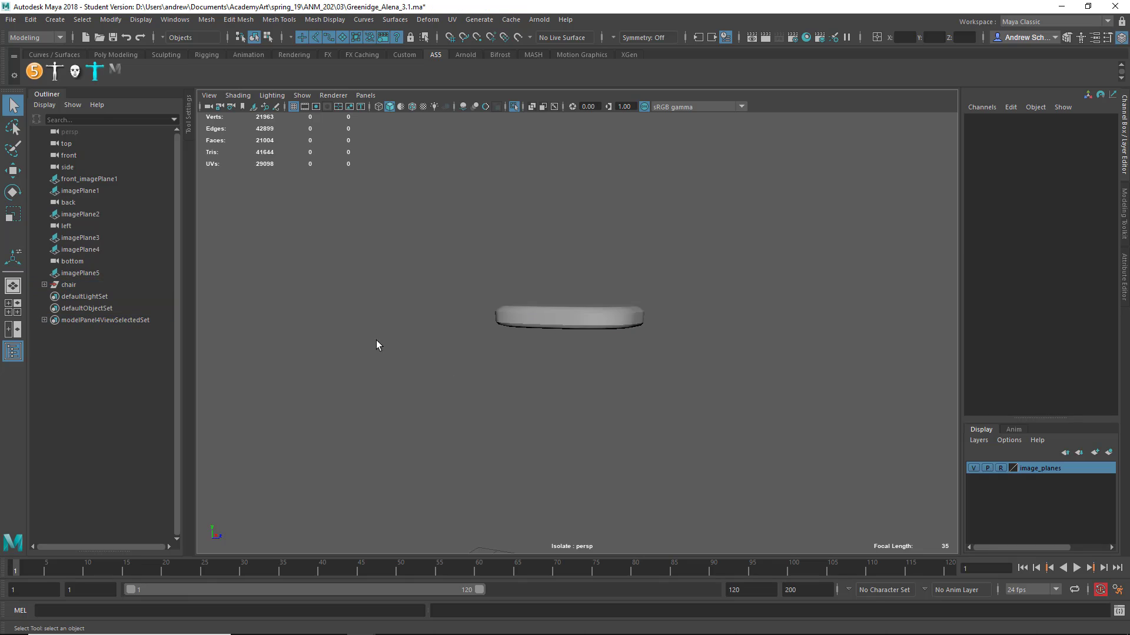
{"action": "right_click_drag", "start_coordinate": [376, 340], "coordinate": [605, 343], "text": "alt"}
{"action": "left_click_drag", "start_coordinate": [605, 343], "coordinate": [555, 339], "text": "alt"}
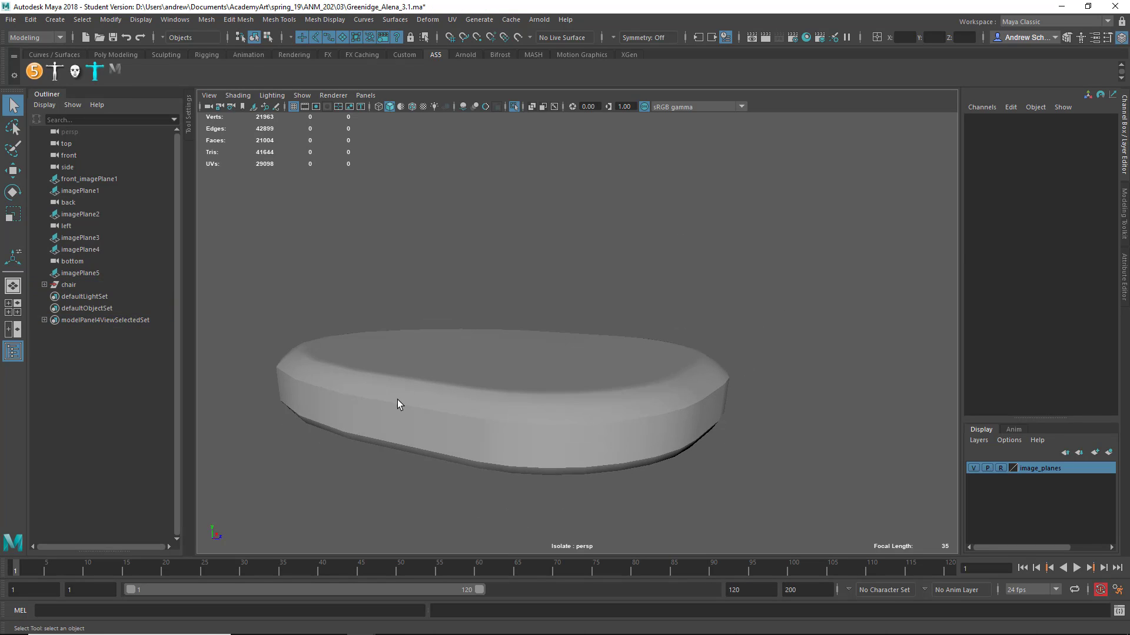
Select the edge loops around the plate's upper and lower outer rims and apply Soften Edge
{"action": "right_click_drag", "start_coordinate": [397, 400], "coordinate": [393, 259]}
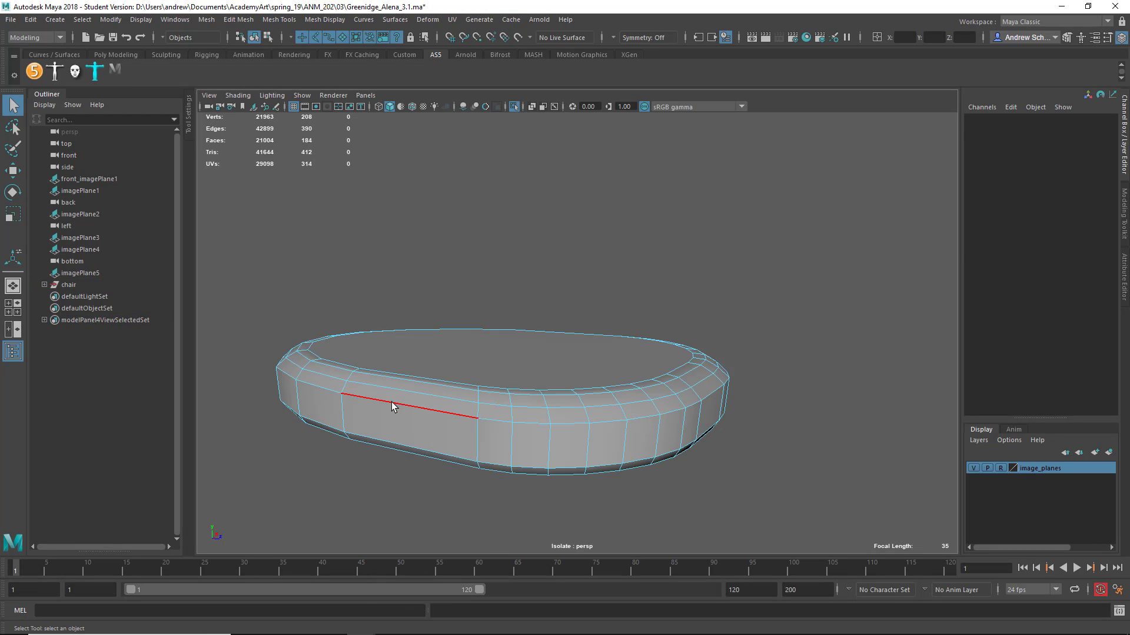
{"action": "double_click", "coordinate": [391, 401]}
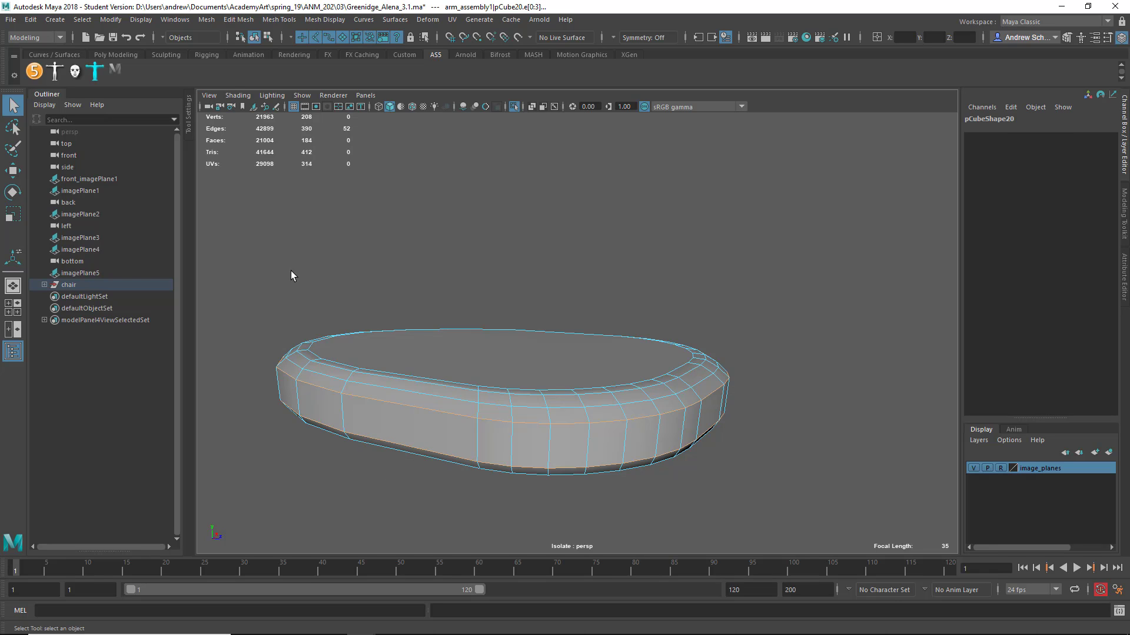
{"action": "left_click", "coordinate": [318, 21]}
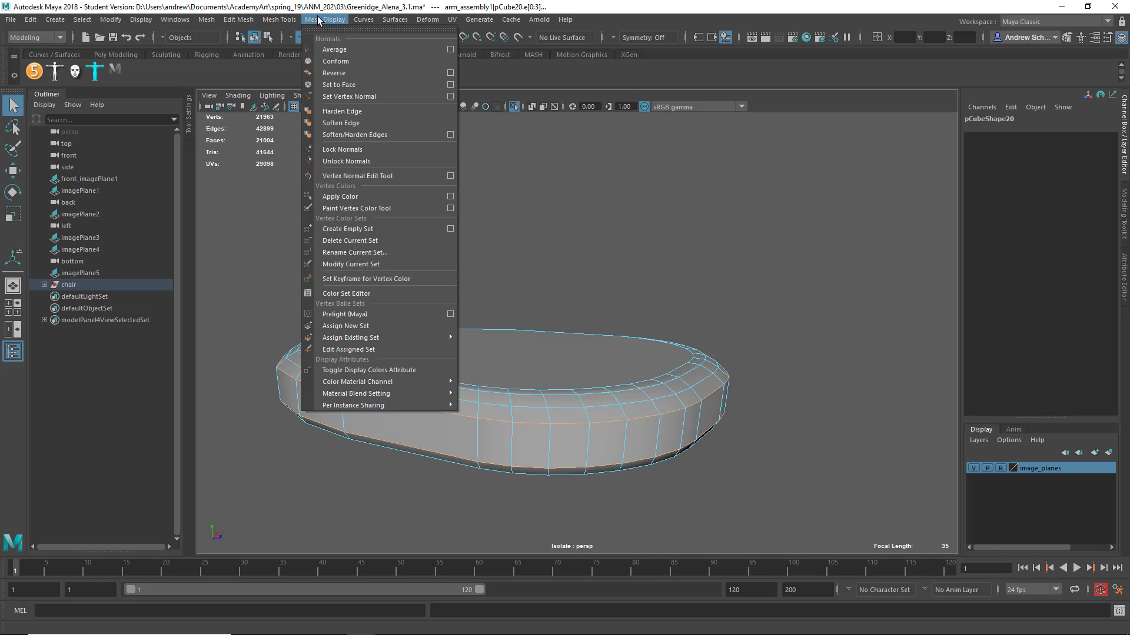
{"action": "left_click", "coordinate": [341, 122]}
Return the plate to object mode, check its shading without a selection and turn off isolation
{"action": "right_click", "coordinate": [476, 299]}
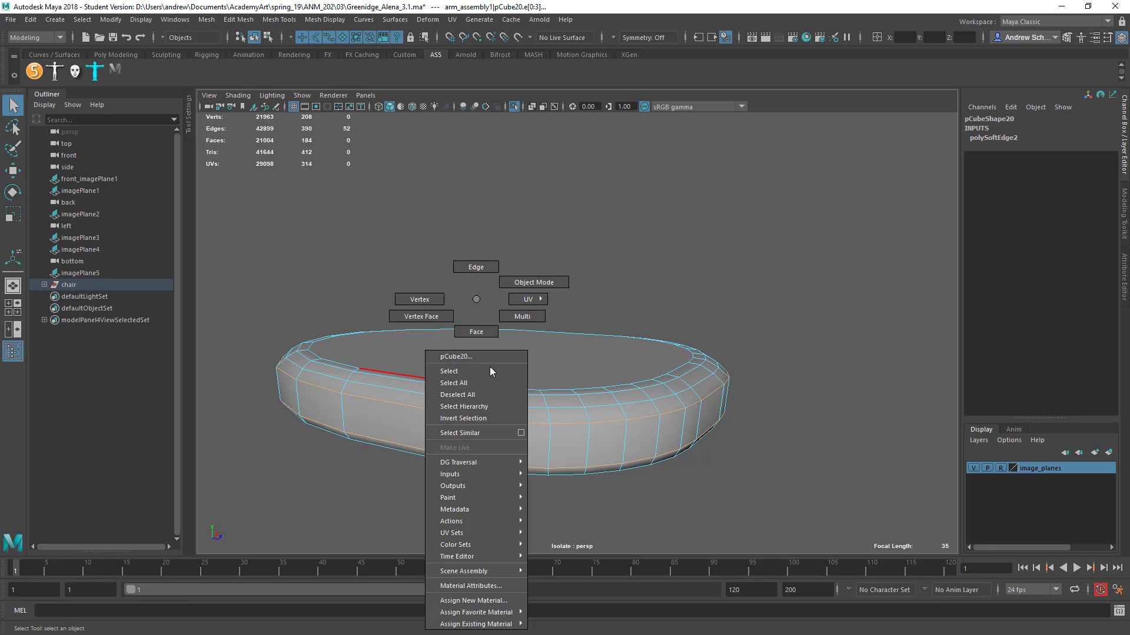
{"action": "right_click_drag", "start_coordinate": [517, 268], "coordinate": [522, 266]}
{"action": "left_click", "coordinate": [795, 425]}
{"action": "mouse_move", "coordinate": [824, 432]}
{"action": "left_mouse_down", "text": "alt"}
{"action": "mouse_move", "coordinate": [799, 439]}
{"action": "mouse_move", "coordinate": [824, 440]}
{"action": "left_mouse_up", "text": "alt"}
{"action": "left_click", "coordinate": [514, 106]}
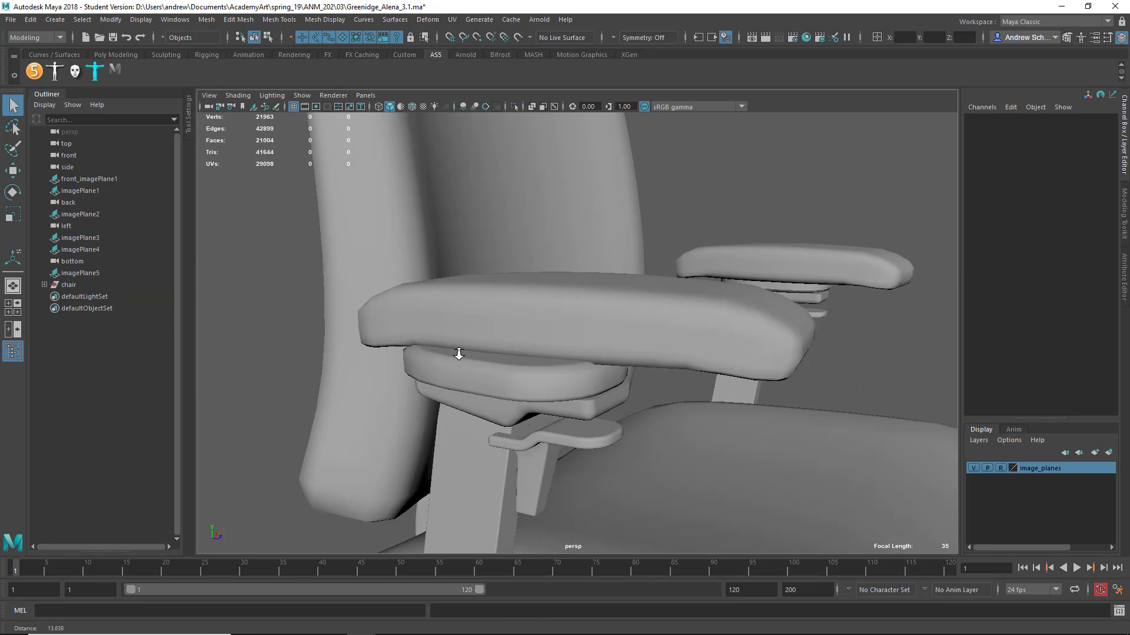
Review the whole chair, checking the back bracket under the seat and a wheel cylinder on the base
{"action": "scroll", "coordinate": [488, 483], "scroll_direction": "down", "scroll_amount": 3}
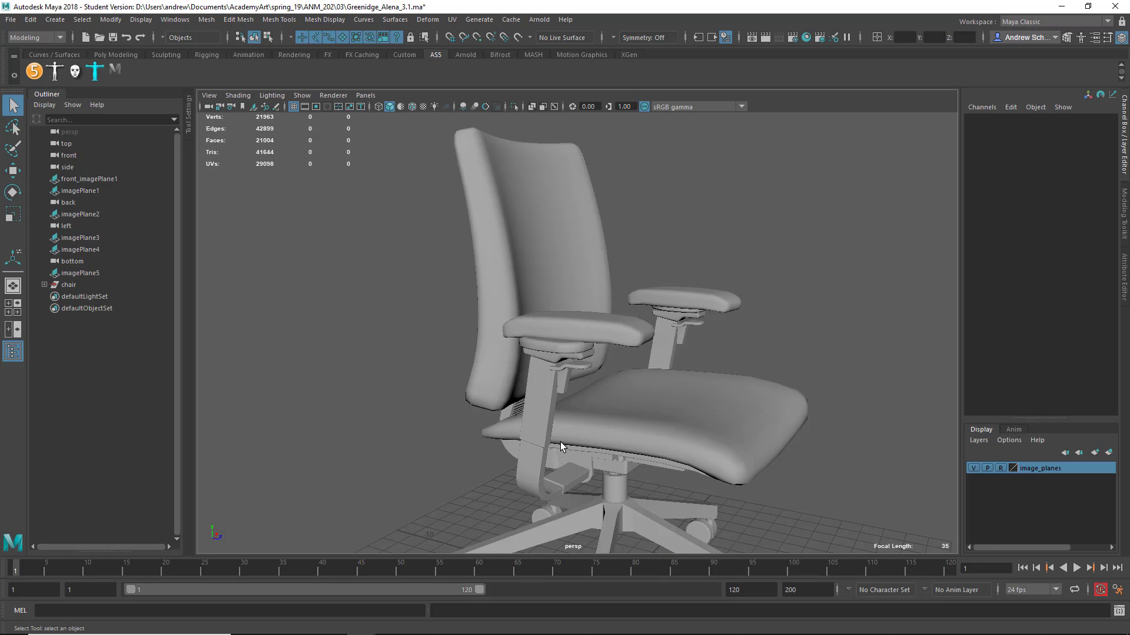
{"action": "left_click", "coordinate": [513, 449]}
{"action": "left_click_drag", "start_coordinate": [524, 498], "coordinate": [602, 471], "text": "alt"}
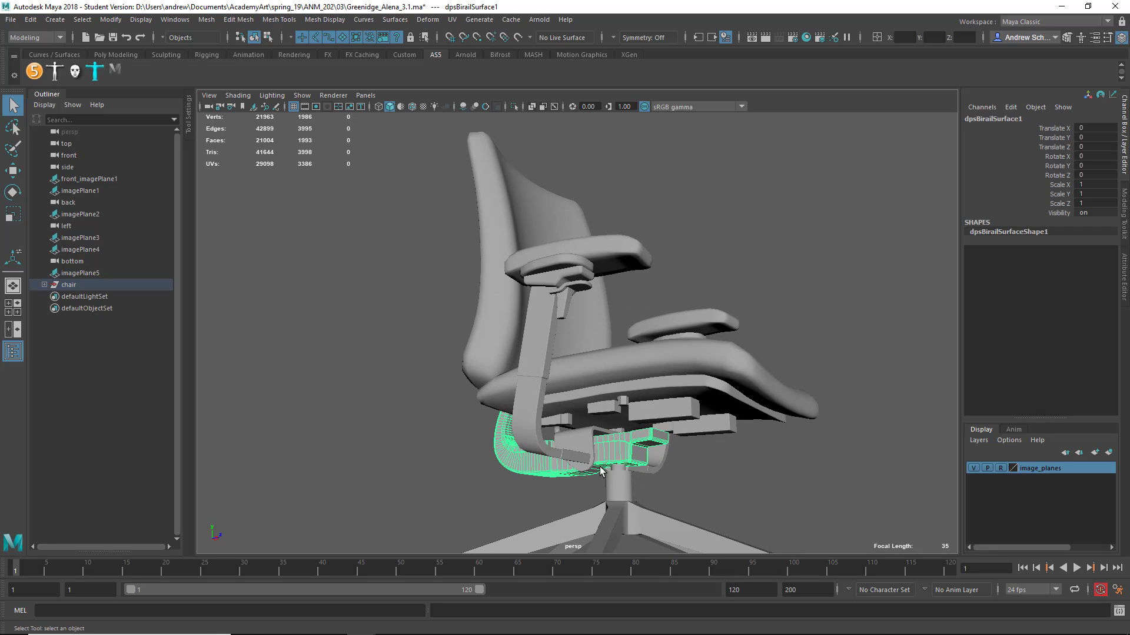
{"action": "right_click_drag", "start_coordinate": [525, 457], "coordinate": [245, 454], "text": "alt"}
{"action": "mouse_move", "coordinate": [500, 472]}
{"action": "left_mouse_down", "text": "alt"}
{"action": "mouse_move", "coordinate": [498, 460]}
{"action": "mouse_move", "coordinate": [499, 489]}
{"action": "left_mouse_up", "text": "alt"}
{"action": "right_click_drag", "start_coordinate": [512, 484], "coordinate": [824, 449], "text": "alt"}
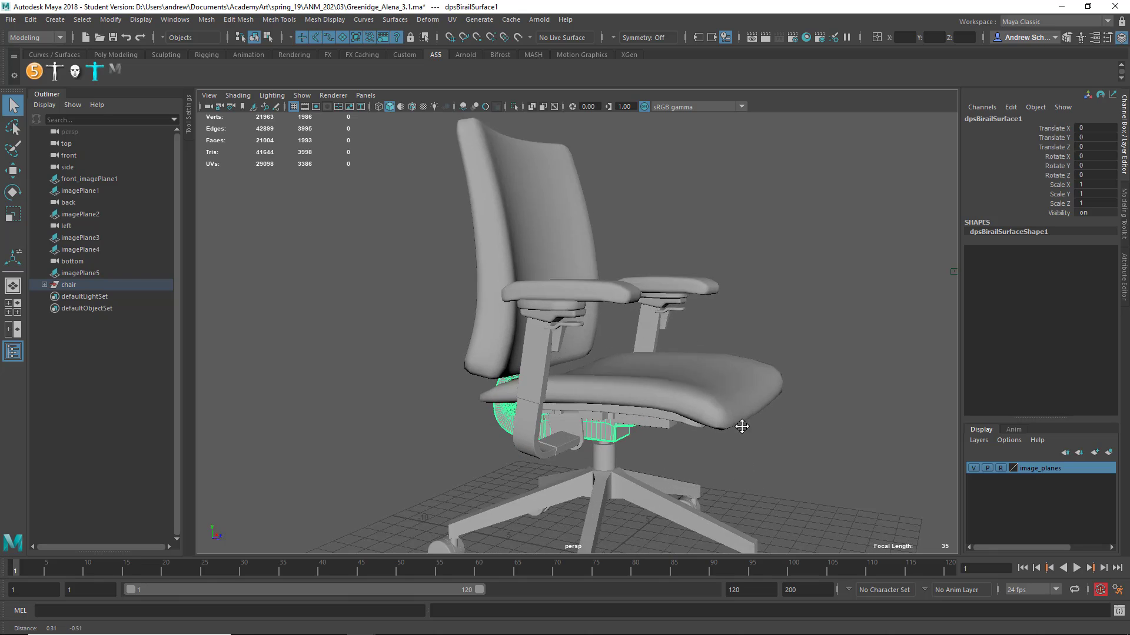
{"action": "middle_click_drag", "start_coordinate": [741, 426], "coordinate": [727, 297], "text": "alt"}
{"action": "left_click", "coordinate": [557, 460]}
{"action": "left_click_drag", "start_coordinate": [557, 464], "coordinate": [500, 488], "text": "alt"}
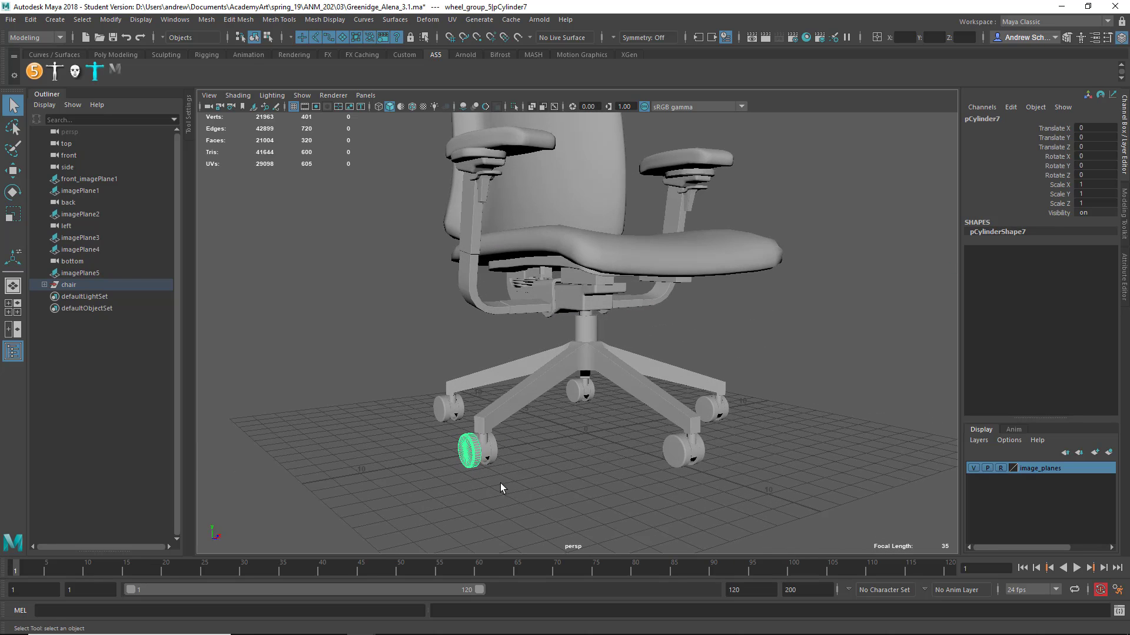
Expand the chair group, highlight its ungrouped parts from pCylinder6 to chair_seat_chushion, and clear the selection
{"action": "left_click", "coordinate": [44, 284]}
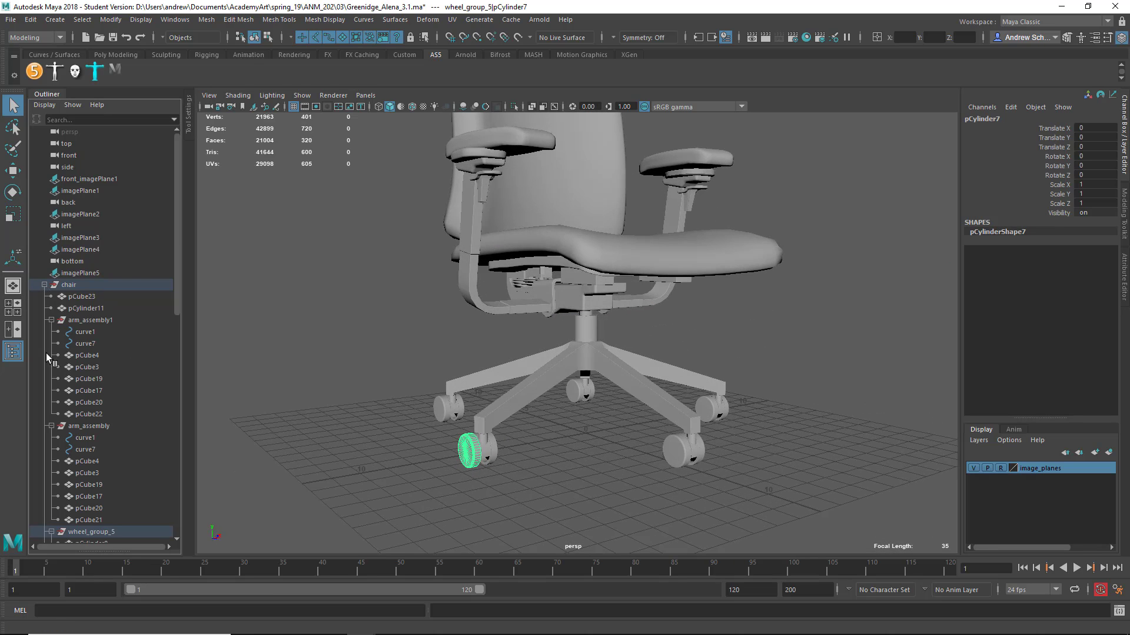
{"action": "scroll", "coordinate": [61, 404], "scroll_direction": "down", "scroll_amount": 10}
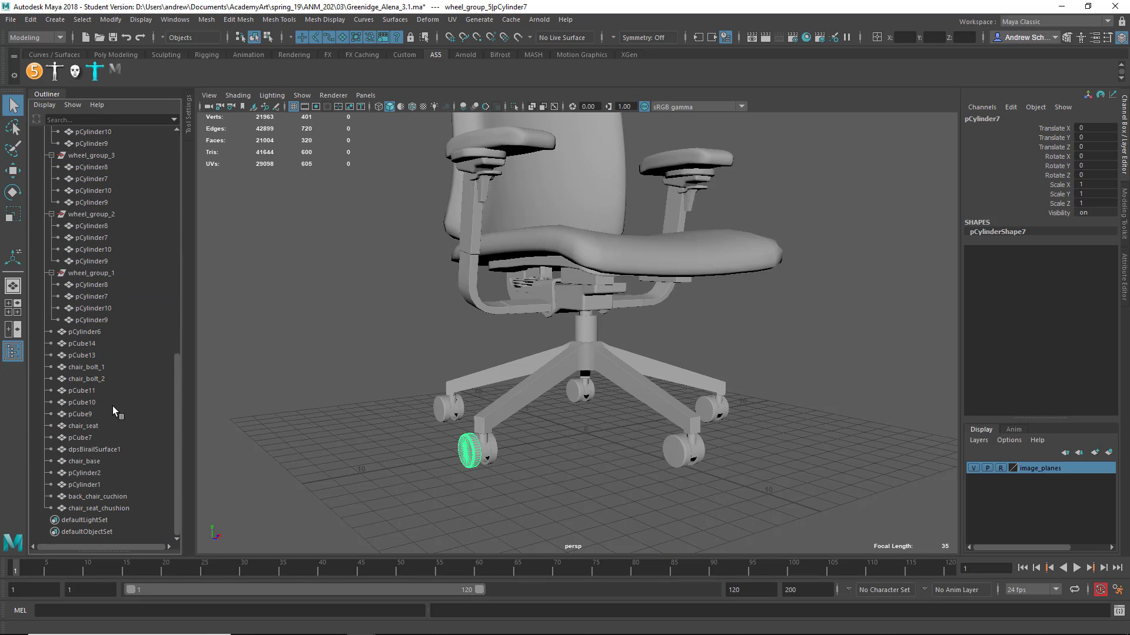
{"action": "left_click_drag", "start_coordinate": [76, 333], "coordinate": [238, 502]}
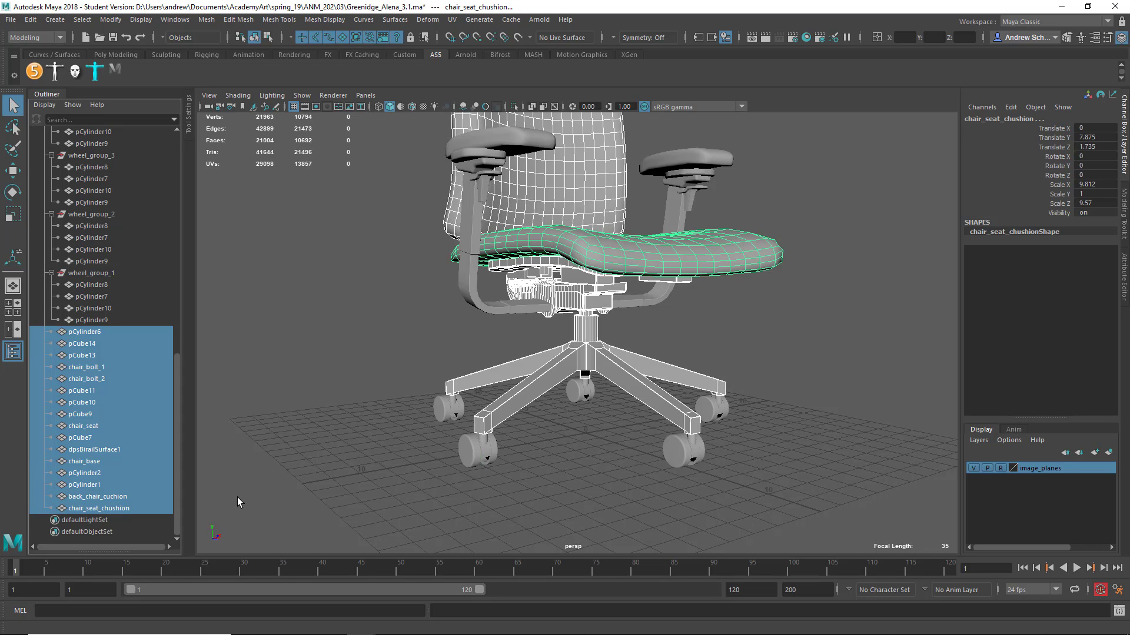
{"action": "left_click", "coordinate": [371, 433]}
View the chair from above to check the curved backrest, armrests and seat
{"action": "scroll", "coordinate": [369, 473], "scroll_direction": "up", "scroll_amount": 3}
{"action": "scroll", "coordinate": [369, 473], "scroll_direction": "down", "scroll_amount": 3}
{"action": "left_click_drag", "start_coordinate": [368, 347], "coordinate": [387, 409], "text": "alt"}
{"action": "middle_click_drag", "start_coordinate": [387, 409], "coordinate": [390, 462], "text": "alt"}
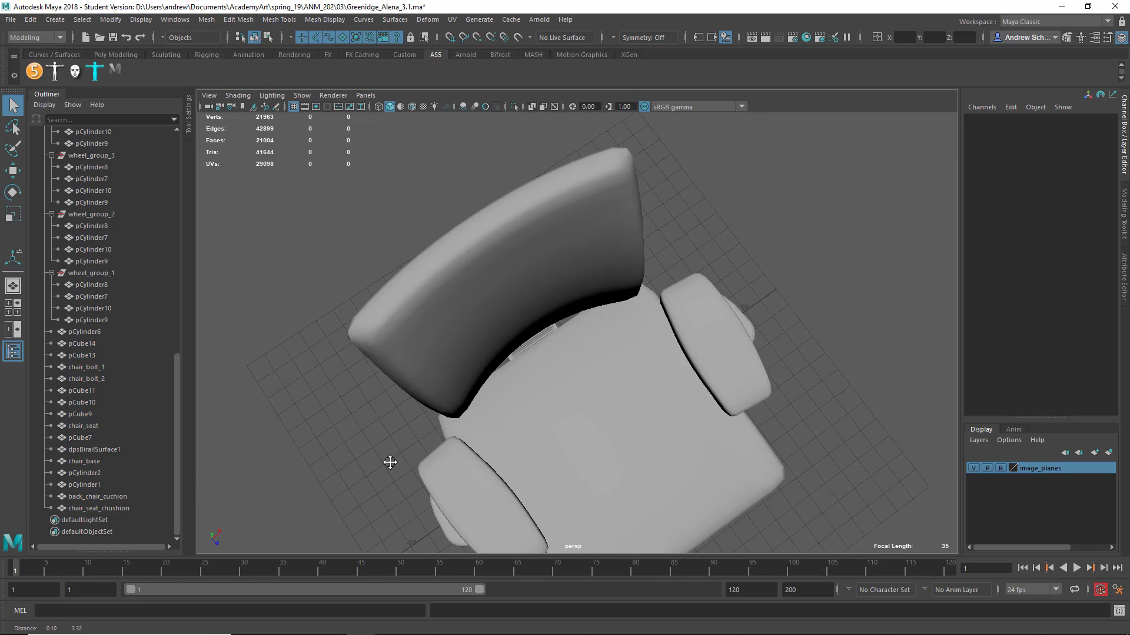
{"action": "left_click_drag", "start_coordinate": [390, 462], "coordinate": [400, 369], "text": "alt"}
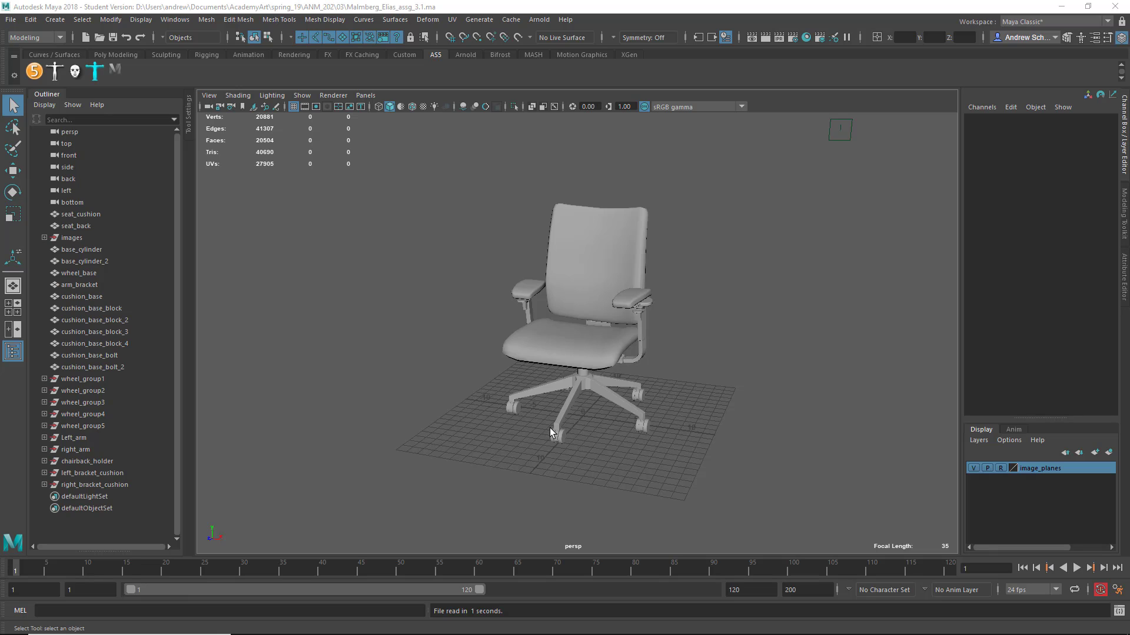
Frame the seat back to check its mesh, and examine the lower chair from the side
{"action": "left_click", "coordinate": [588, 247]}
{"action": "key", "text": "f"}
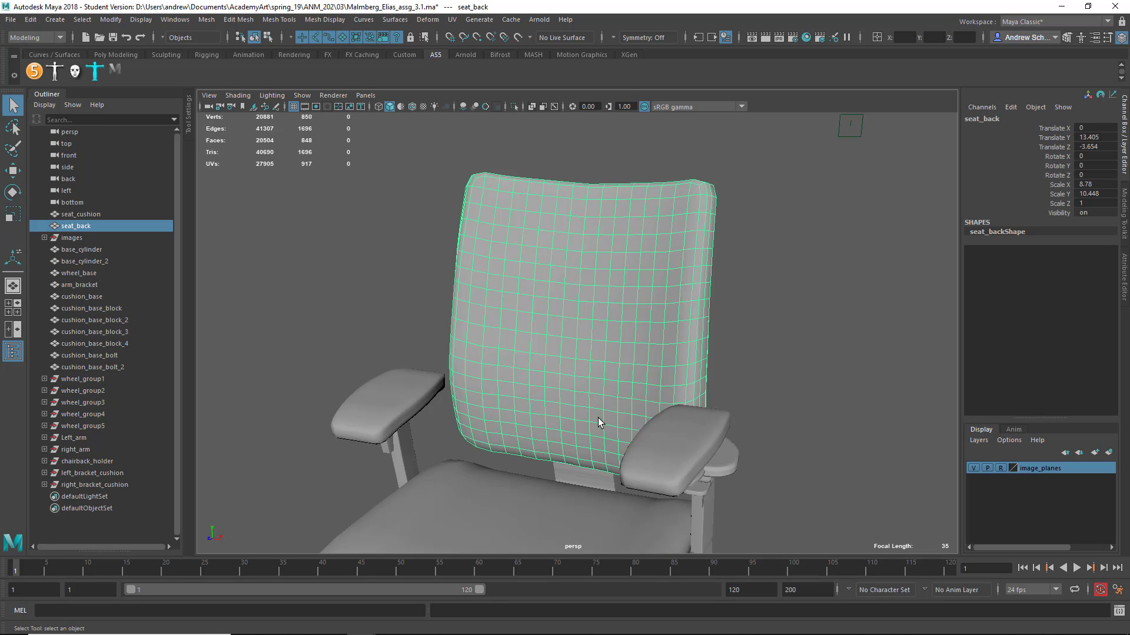
{"action": "left_click", "coordinate": [506, 498]}
{"action": "middle_click_drag", "start_coordinate": [472, 401], "coordinate": [507, 237], "text": "alt"}
{"action": "left_click_drag", "start_coordinate": [767, 378], "coordinate": [647, 361], "text": "alt"}
Select and frame the back bracket's back_curve panel, try shifting it about -2.4 units in X, and undo the move
{"action": "left_click", "coordinate": [686, 390]}
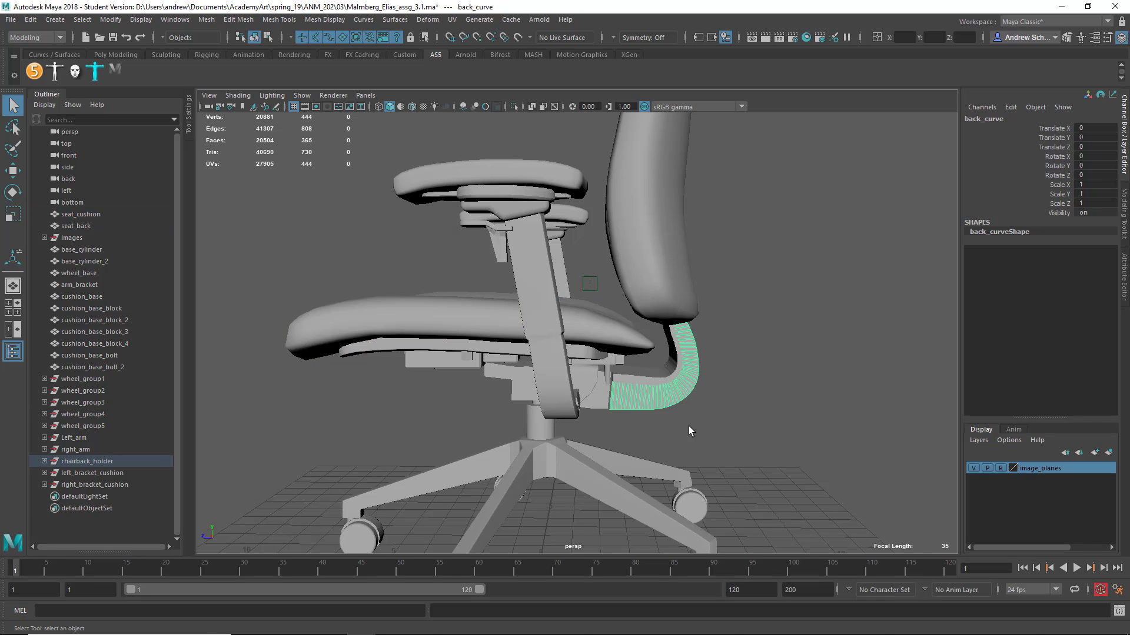
{"action": "key", "text": "f"}
{"action": "left_click_drag", "start_coordinate": [672, 462], "coordinate": [665, 420], "text": "alt"}
{"action": "key", "text": "w"}
{"action": "middle_click_drag", "start_coordinate": [676, 419], "coordinate": [940, 550]}
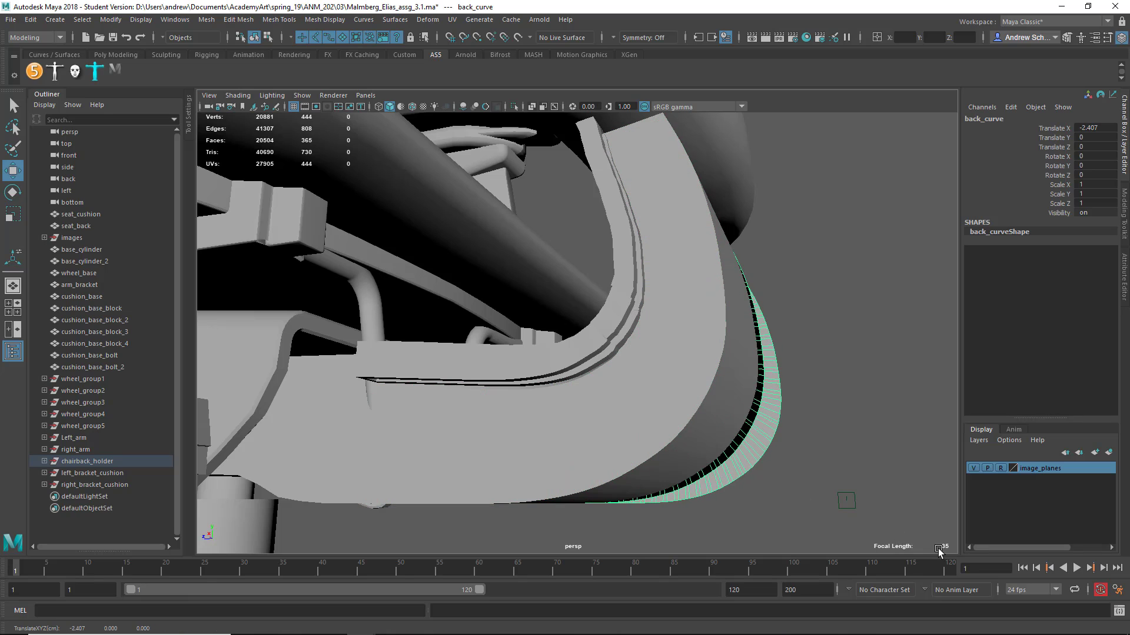
{"action": "key", "text": "ctrl+z"}
{"action": "scroll", "coordinate": [760, 456], "scroll_direction": "down", "scroll_amount": 4}
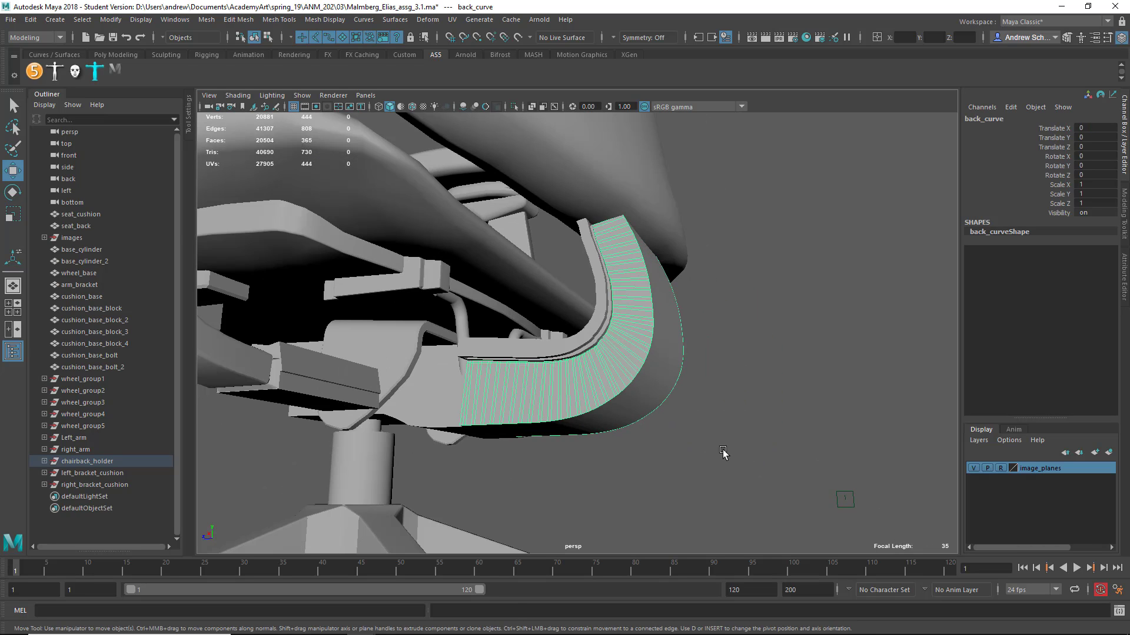
Pull the back_curve panel and the adjoining dpsBirailSurface2 shell away from the bracket to expose their separate pieces
{"action": "middle_click_drag", "start_coordinate": [669, 418], "coordinate": [789, 536]}
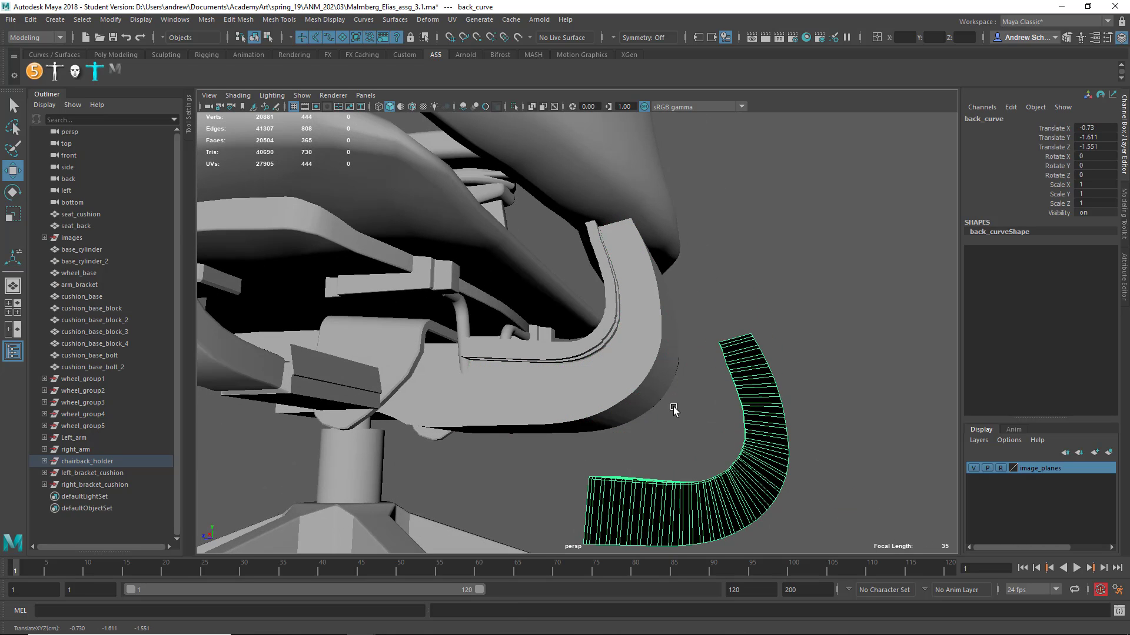
{"action": "left_click", "coordinate": [652, 389]}
{"action": "middle_click_drag", "start_coordinate": [672, 415], "coordinate": [687, 398]}
{"action": "left_click_drag", "start_coordinate": [685, 396], "coordinate": [698, 391], "text": "alt"}
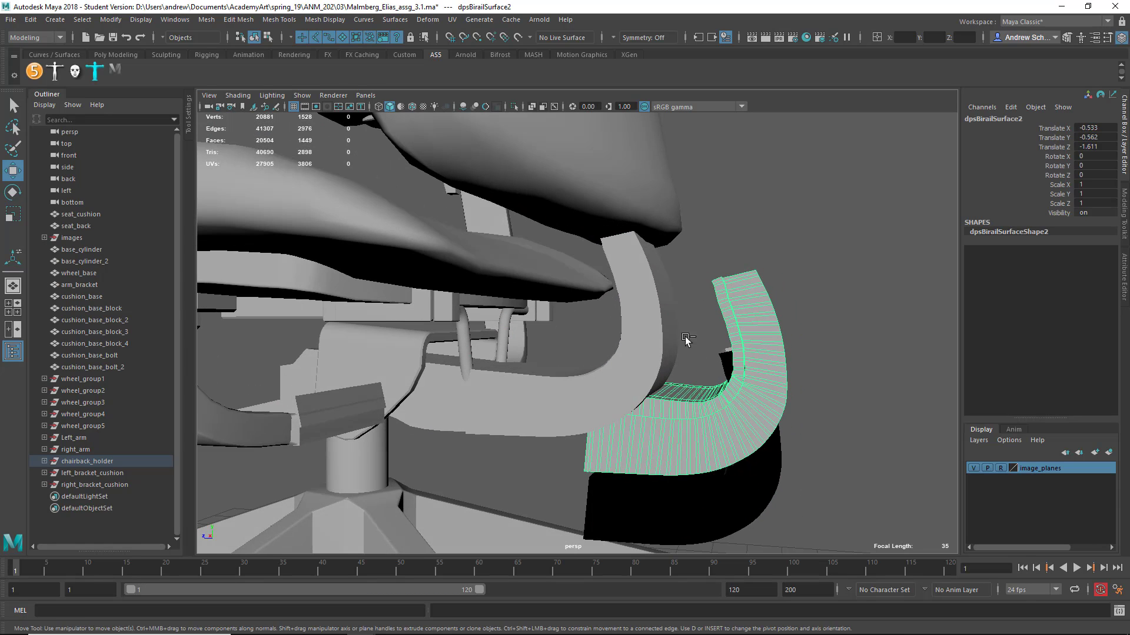
Examine the pulled-out shell's inner curve and side faces for edge density and overlapping geometry
{"action": "right_click_drag", "start_coordinate": [686, 338], "coordinate": [803, 473], "text": "alt"}
{"action": "left_click_drag", "start_coordinate": [350, 213], "coordinate": [383, 226], "text": "alt"}
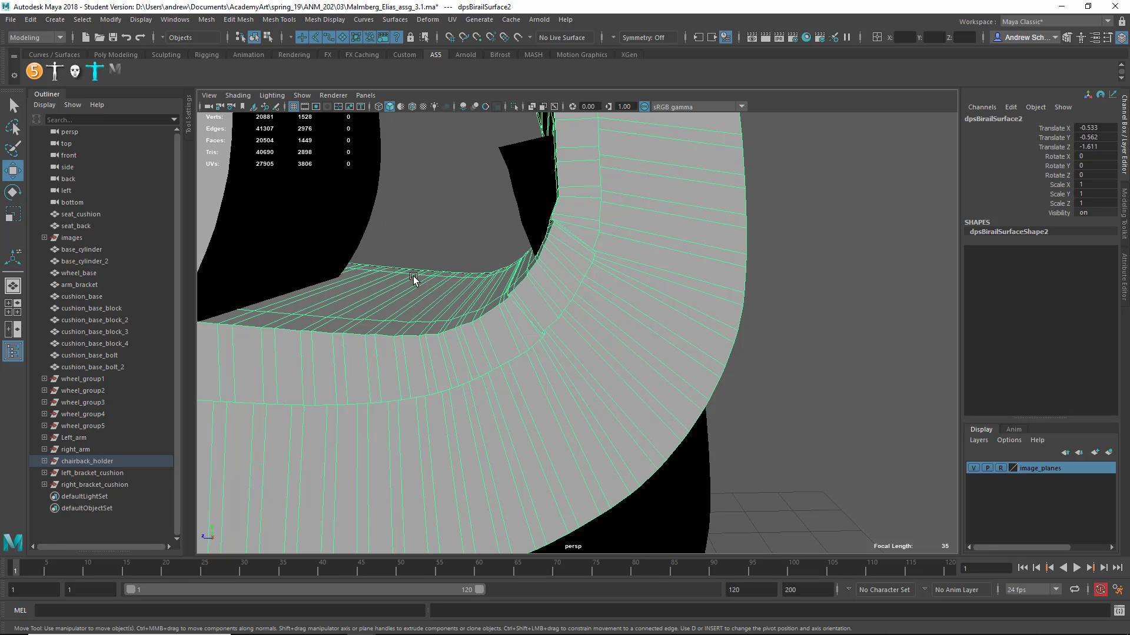
{"action": "left_click_drag", "start_coordinate": [413, 278], "coordinate": [517, 310], "text": "alt"}
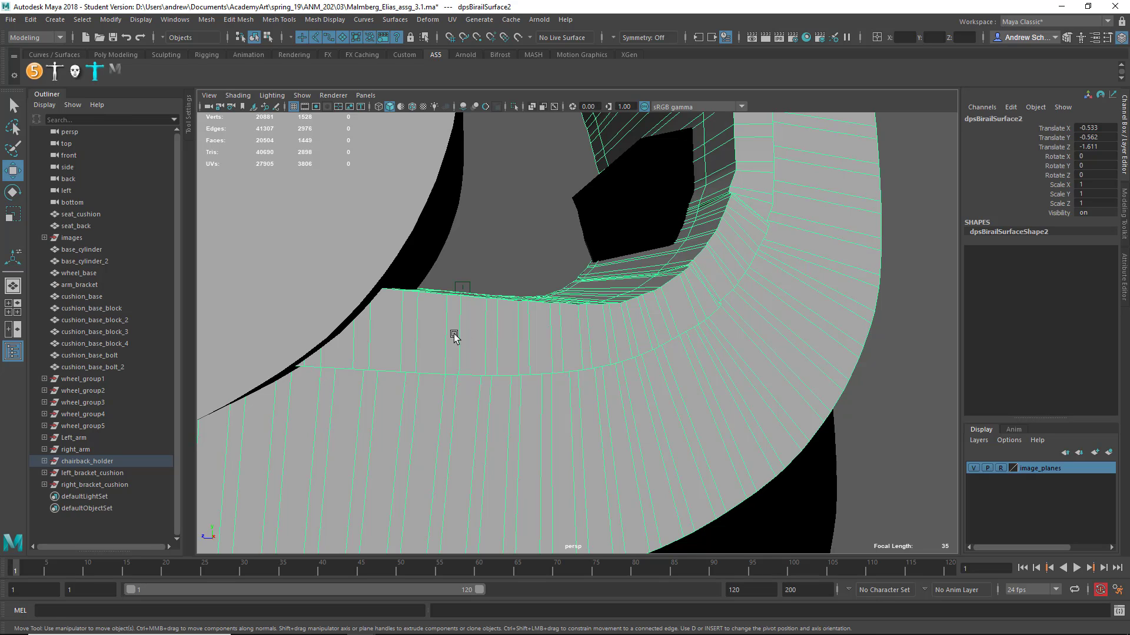
{"action": "left_click_drag", "start_coordinate": [514, 280], "coordinate": [432, 286], "text": "alt"}
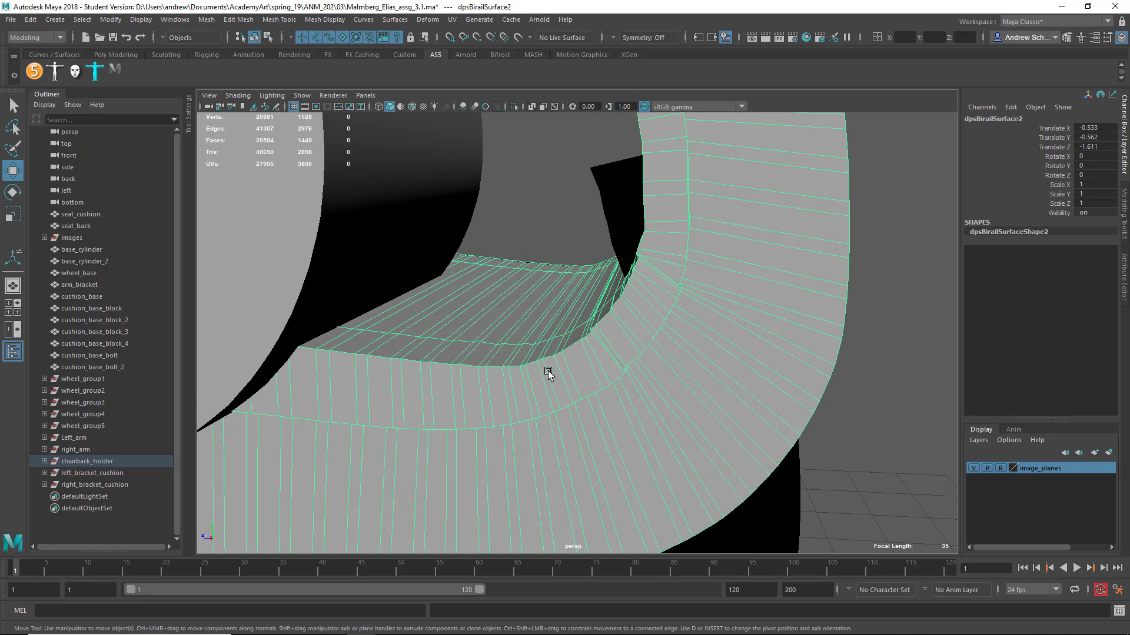
{"action": "left_click_drag", "start_coordinate": [618, 323], "coordinate": [653, 315], "text": "alt"}
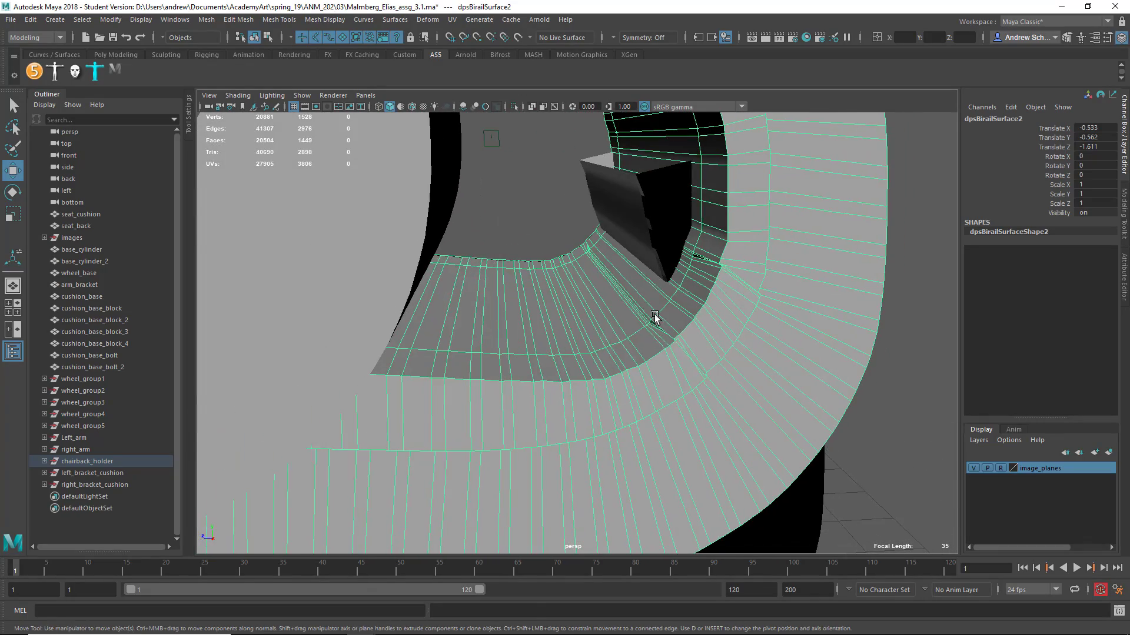
Undo the moves of the bracket's shell and back_curve panel
{"action": "key", "text": "ctrl+z"}
{"action": "key", "text": "ctrl+z"}
{"action": "key", "text": "ctrl+z"}
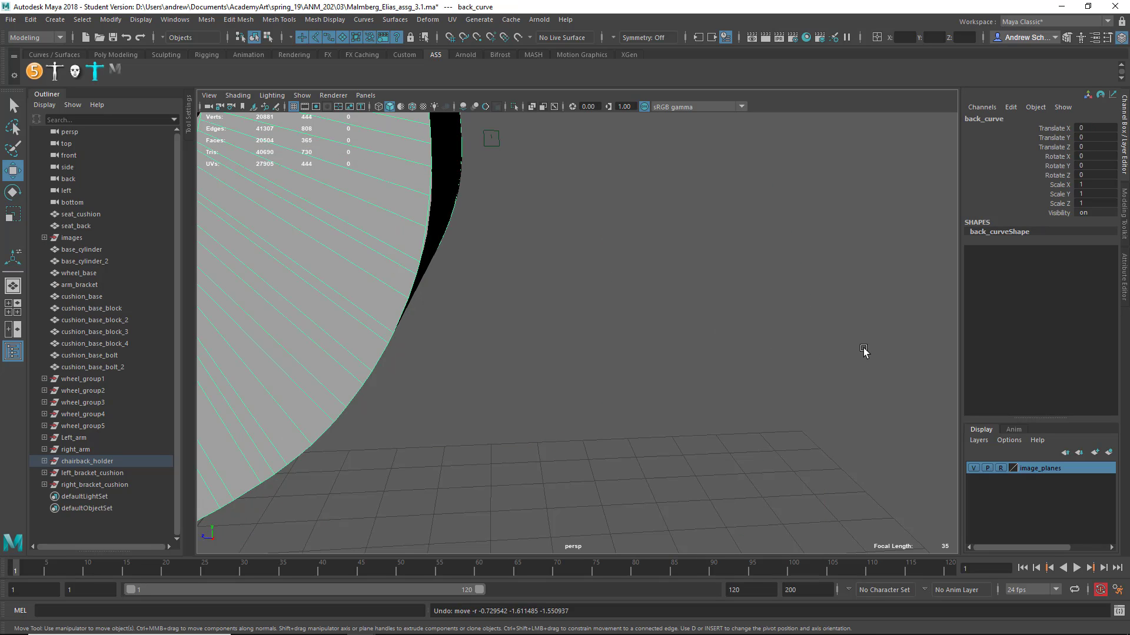
Move the back_curve panel away from the bracket again, and offset dpsBirailSurface2 by about -0.14, 1.06, -1.31
{"action": "middle_click_drag", "start_coordinate": [766, 280], "coordinate": [987, 288], "text": "alt"}
{"action": "right_click_drag", "start_coordinate": [987, 287], "coordinate": [855, 310], "text": "alt"}
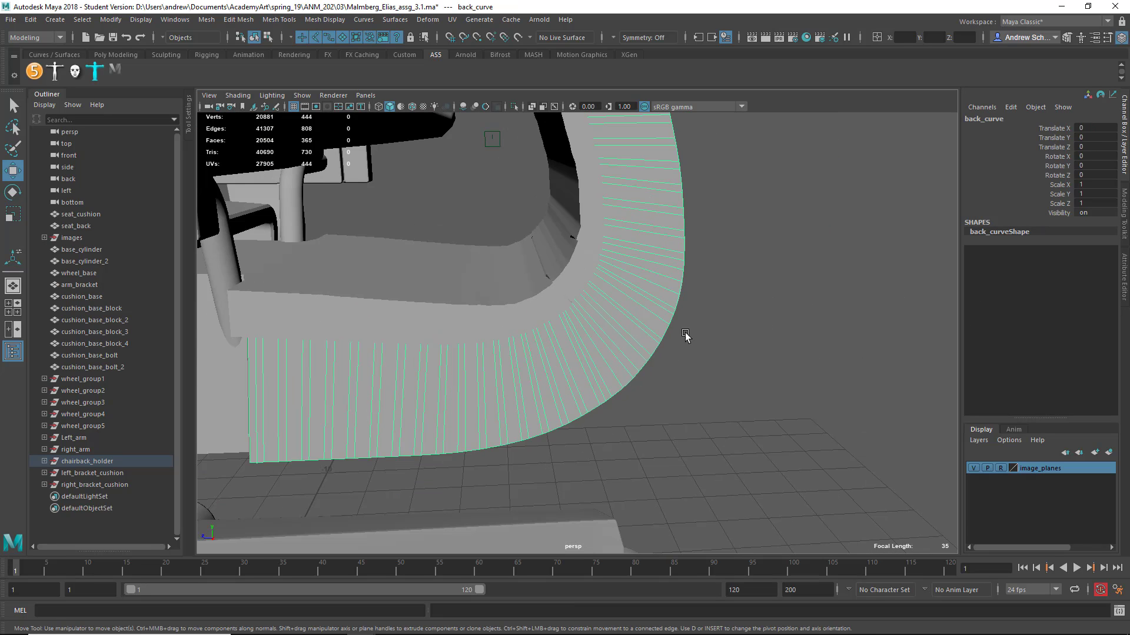
{"action": "middle_click_drag", "start_coordinate": [774, 402], "coordinate": [874, 423]}
{"action": "left_click", "coordinate": [568, 283]}
{"action": "middle_click_drag", "start_coordinate": [675, 323], "coordinate": [809, 255]}
Select the bracket's remaining inner surface, dpsBirailSurface3, try moving it out, and undo that move
{"action": "right_click_drag", "start_coordinate": [790, 283], "coordinate": [554, 294], "text": "alt"}
{"action": "left_click", "coordinate": [555, 358]}
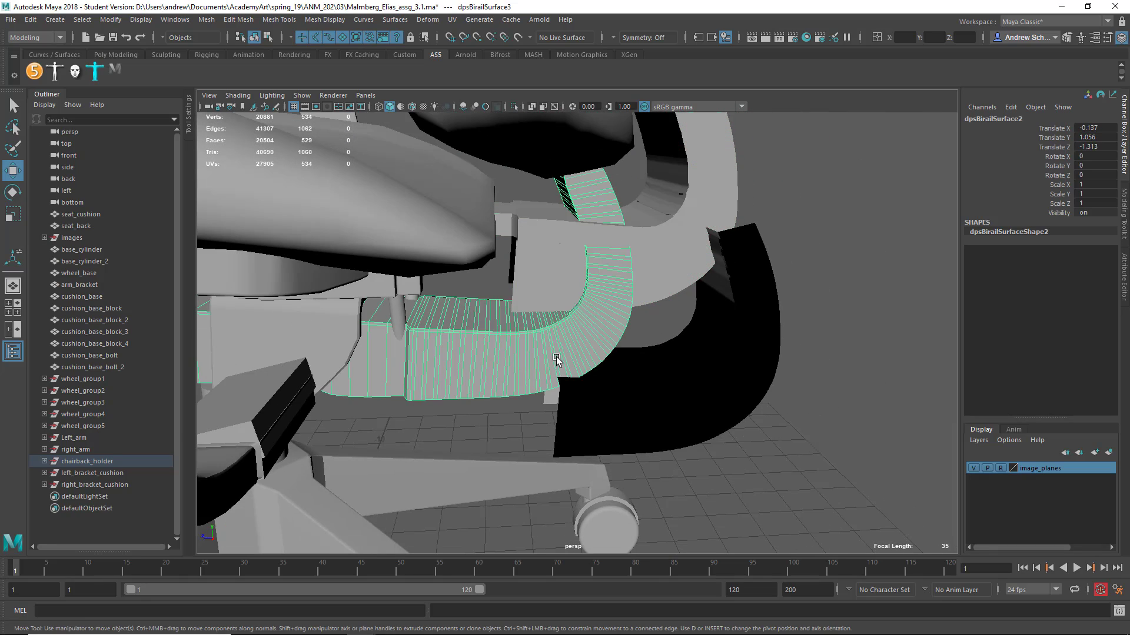
{"action": "middle_click_drag", "start_coordinate": [559, 375], "coordinate": [616, 409]}
{"action": "key", "text": "ctrl+z"}
{"action": "left_click_drag", "start_coordinate": [646, 396], "coordinate": [702, 355], "text": "alt"}
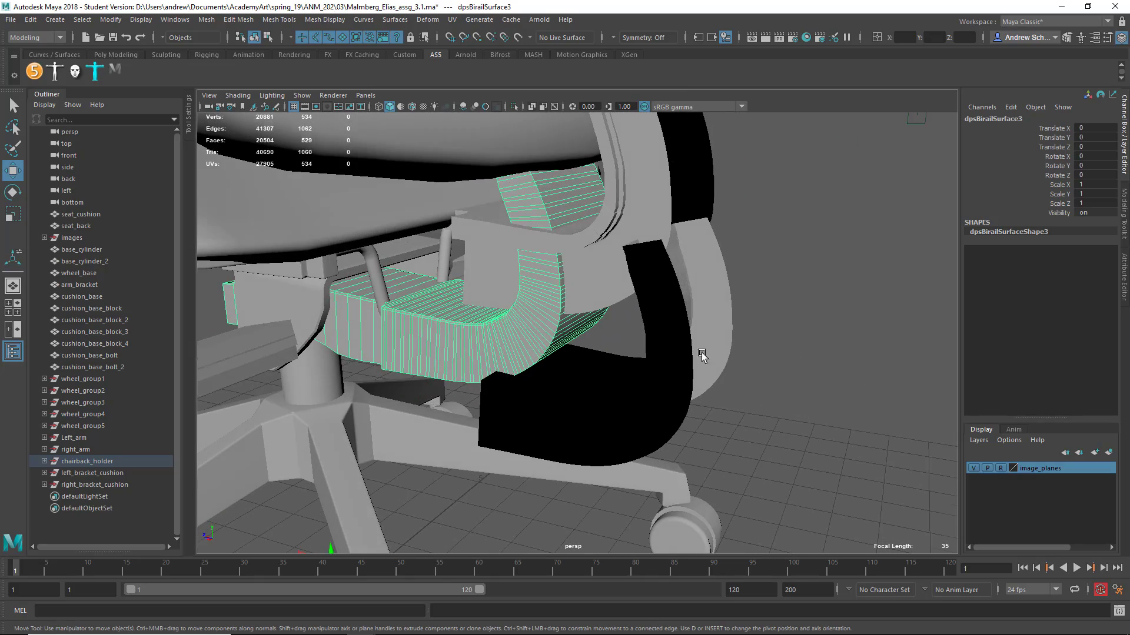
Delete the pulled-out back_curve panel and inspect dpsBirailSurface2 and the bracket surfaces that remain
{"action": "left_click", "coordinate": [587, 242]}
{"action": "left_click_drag", "start_coordinate": [587, 243], "coordinate": [543, 262], "text": "alt"}
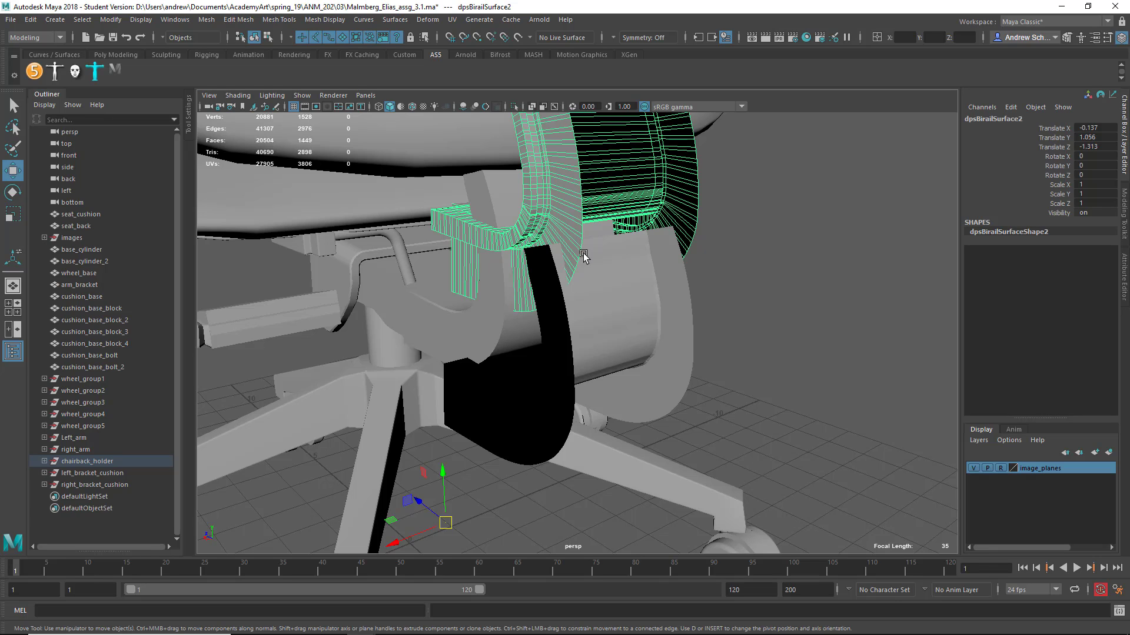
{"action": "left_click", "coordinate": [606, 360]}
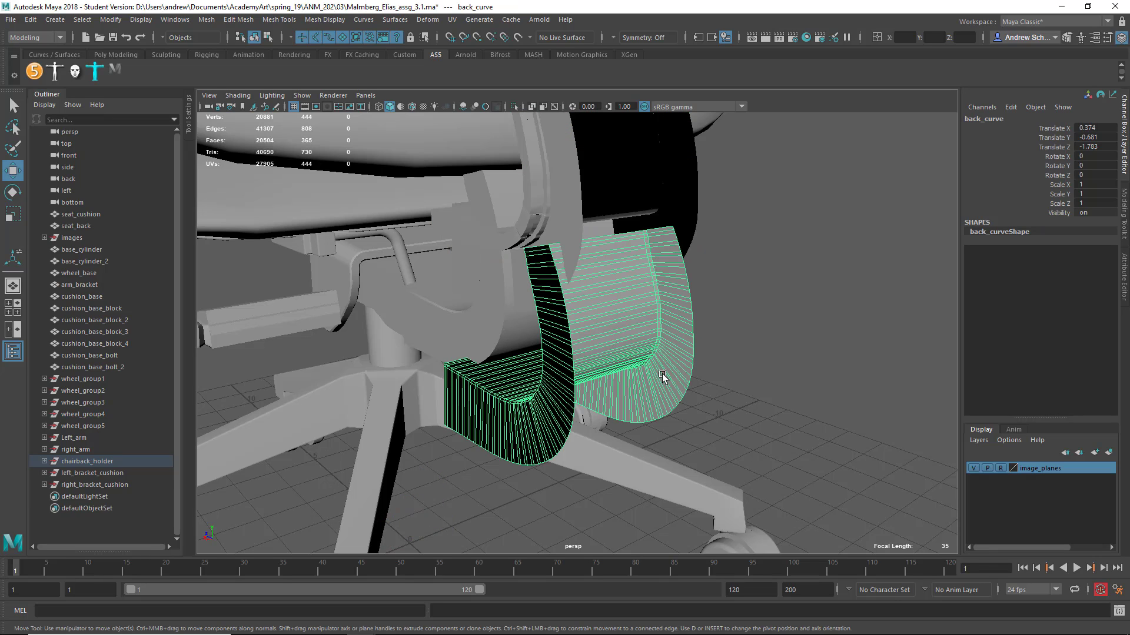
{"action": "key", "text": "Delete"}
{"action": "left_click", "coordinate": [601, 202]}
{"action": "left_click_drag", "start_coordinate": [584, 310], "coordinate": [670, 290], "text": "alt"}
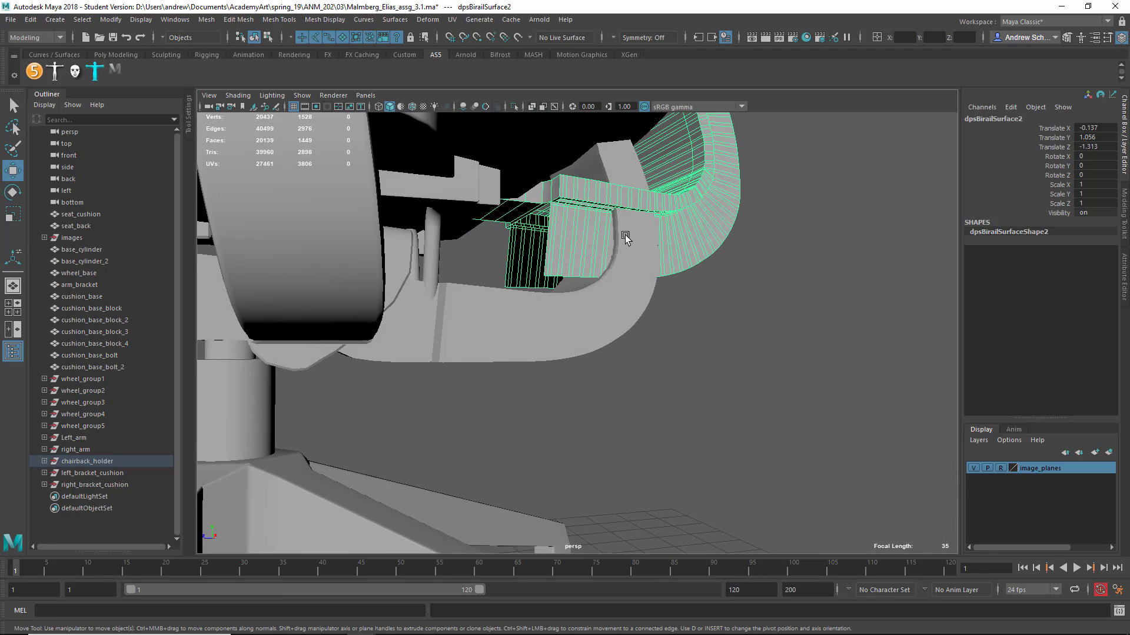
{"action": "left_click_drag", "start_coordinate": [546, 285], "coordinate": [512, 265], "text": "alt"}
Undo the deletion of back_curve and the moves of dpsBirailSurface2 and back_curve
{"action": "key", "text": "ctrl+z"}
{"action": "key", "text": "ctrl+z"}
{"action": "key", "text": "ctrl+z"}
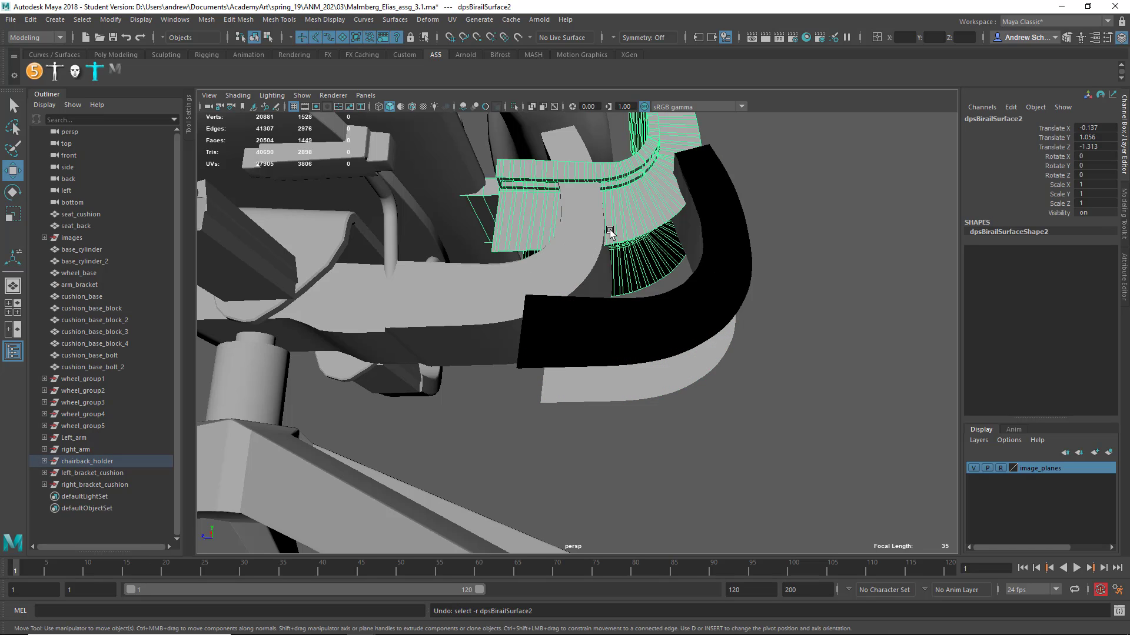
{"action": "key", "text": "ctrl+z"}
{"action": "left_click_drag", "start_coordinate": [509, 283], "coordinate": [561, 284], "text": "alt"}
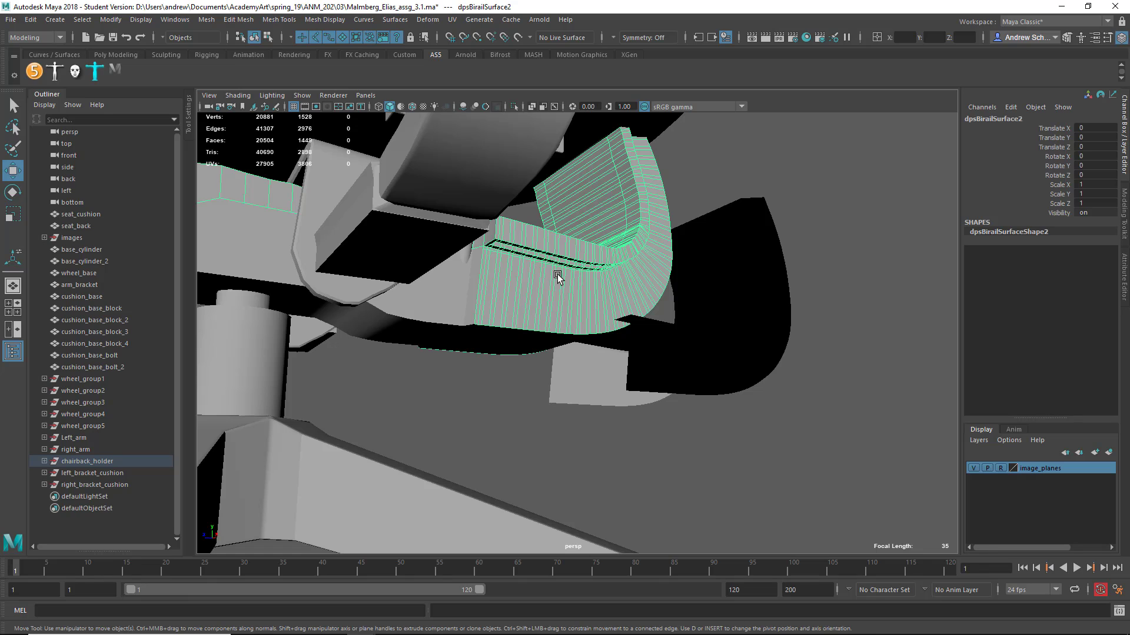
{"action": "key", "text": "ctrl+z"}
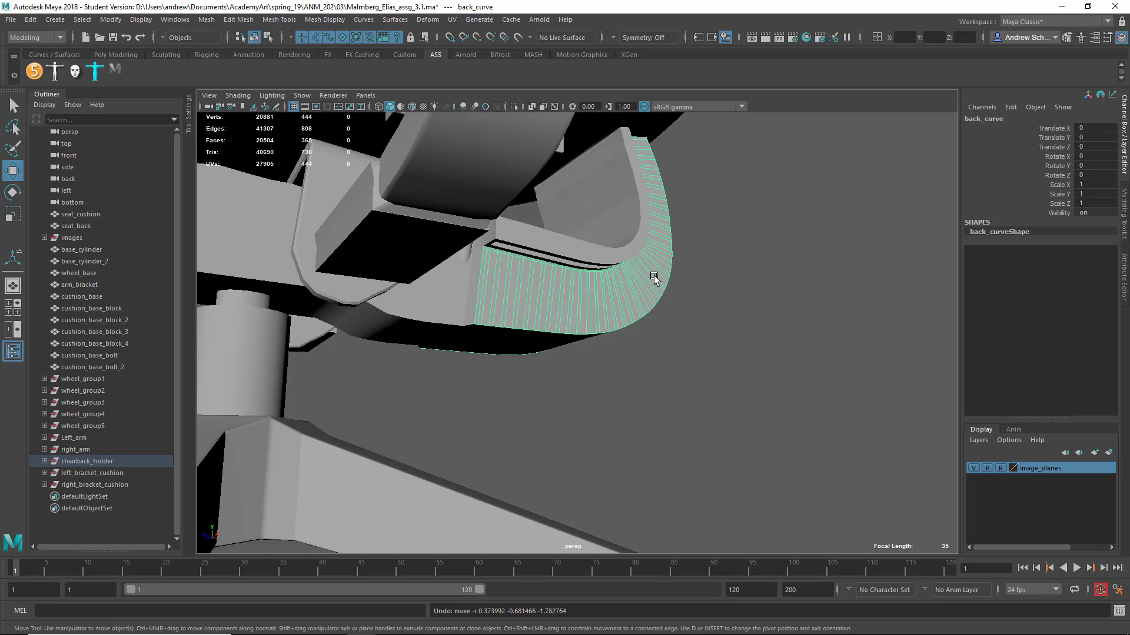
{"action": "mouse_move", "coordinate": [732, 280]}
{"action": "left_mouse_down", "text": "alt"}
{"action": "mouse_move", "coordinate": [702, 295]}
{"action": "mouse_move", "coordinate": [723, 290]}
{"action": "left_mouse_up", "text": "alt"}
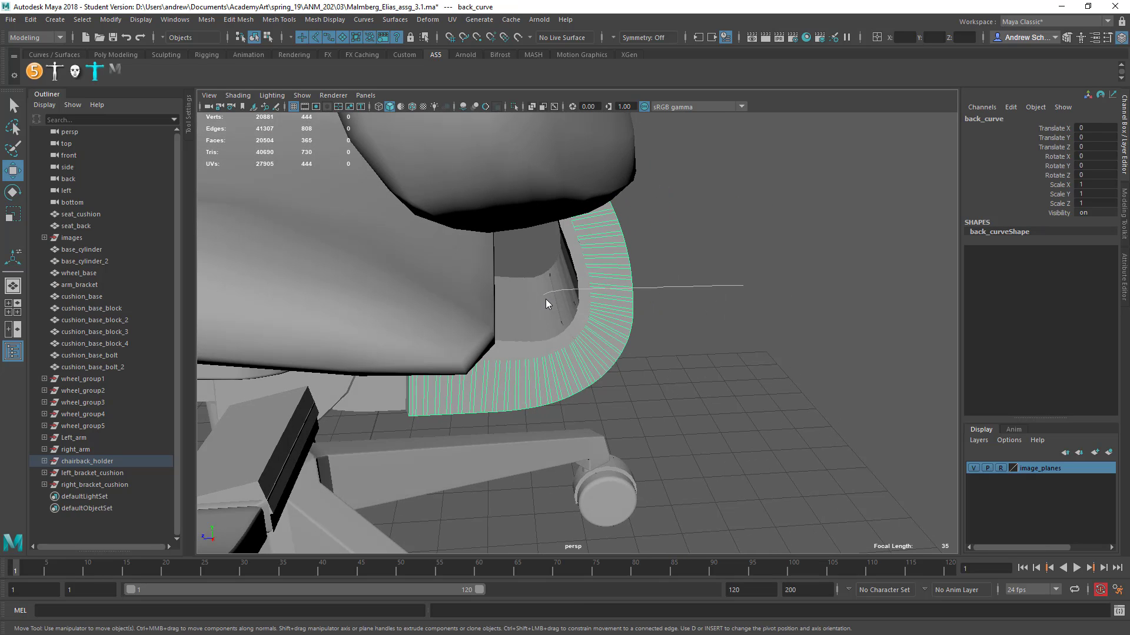
Select dpsBirailSurface2 and examine the edge layout and overlapping faces around the back bracket's curved corner
{"action": "left_click", "coordinate": [690, 324]}
{"action": "right_click_drag", "start_coordinate": [524, 300], "coordinate": [606, 270]}
{"action": "left_click", "coordinate": [676, 312]}
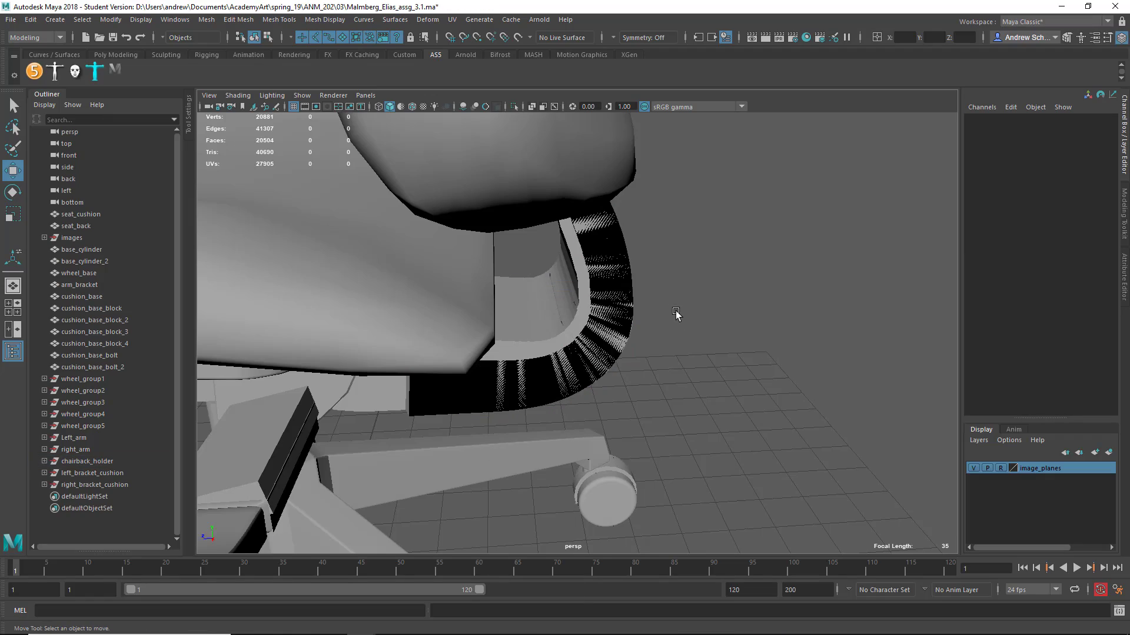
{"action": "left_click", "coordinate": [547, 295]}
{"action": "mouse_move", "coordinate": [546, 295]}
{"action": "left_mouse_down", "text": "alt"}
{"action": "mouse_move", "coordinate": [562, 278]}
{"action": "mouse_move", "coordinate": [552, 293]}
{"action": "left_mouse_up", "text": "alt"}
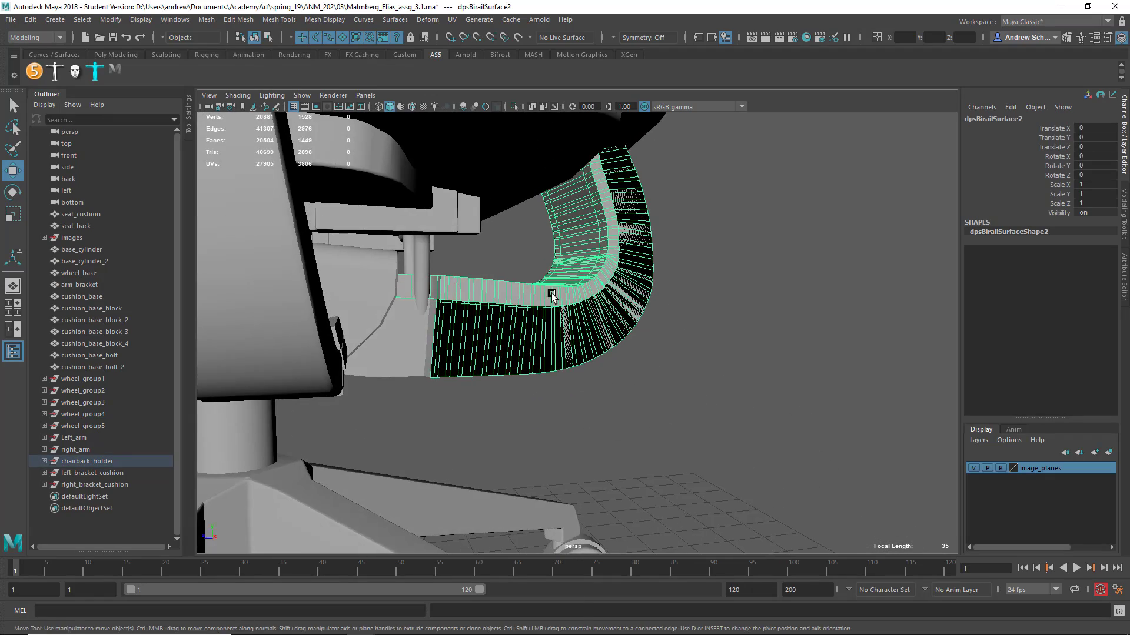
{"action": "right_click_drag", "start_coordinate": [552, 293], "coordinate": [792, 265], "text": "alt"}
{"action": "left_click_drag", "start_coordinate": [740, 216], "coordinate": [704, 301], "text": "alt"}
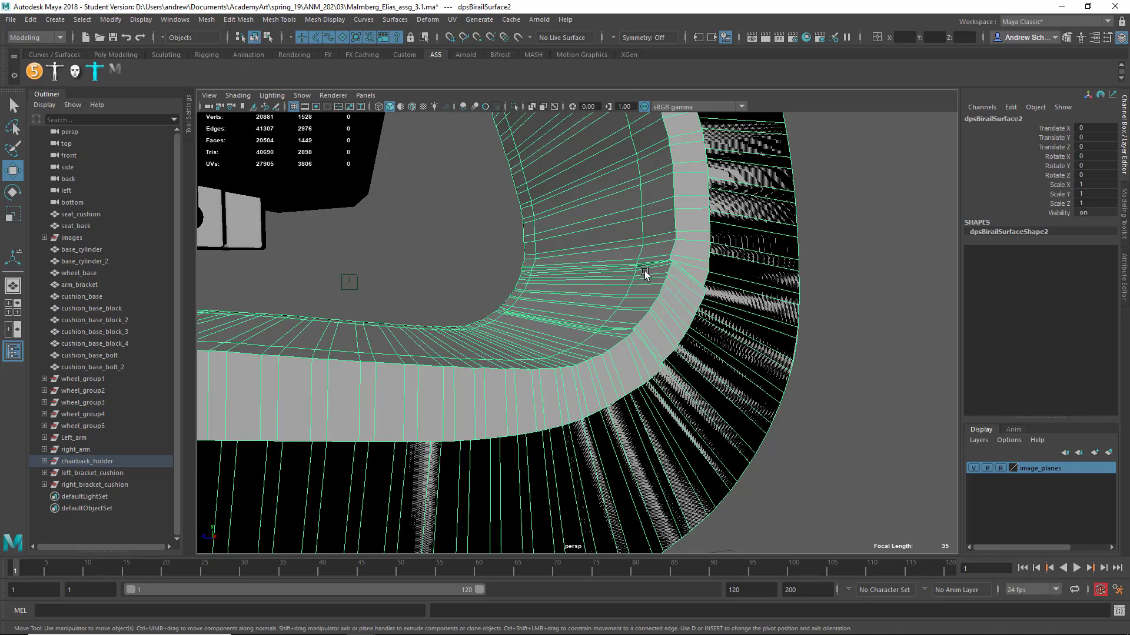
{"action": "right_click_drag", "start_coordinate": [694, 352], "coordinate": [776, 343], "text": "alt"}
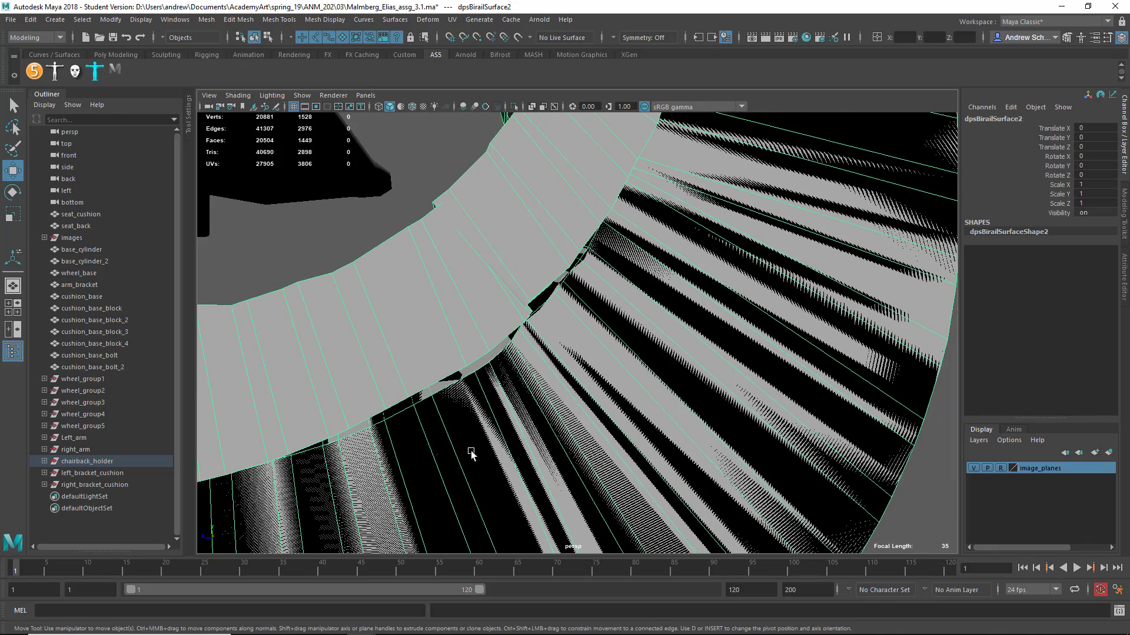
Delete the two flat cube pieces beneath the seat at the inner ends of the left and right arm supports
{"action": "left_click_drag", "start_coordinate": [846, 356], "coordinate": [635, 312], "text": "alt"}
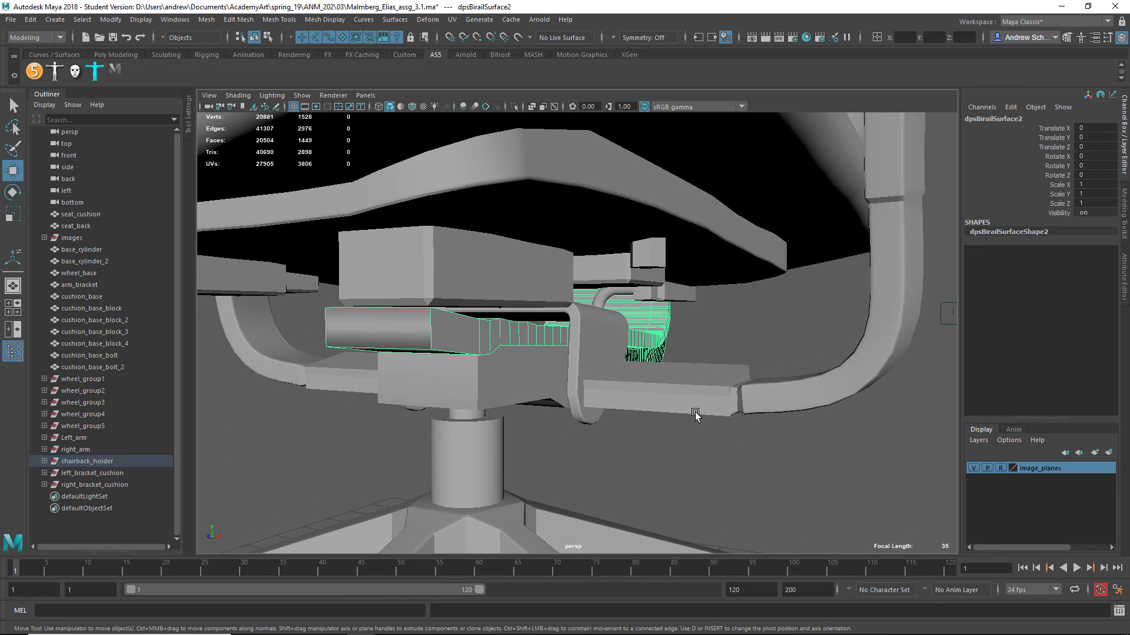
{"action": "left_click", "coordinate": [682, 391]}
{"action": "key", "text": "Delete"}
{"action": "left_click", "coordinate": [359, 376]}
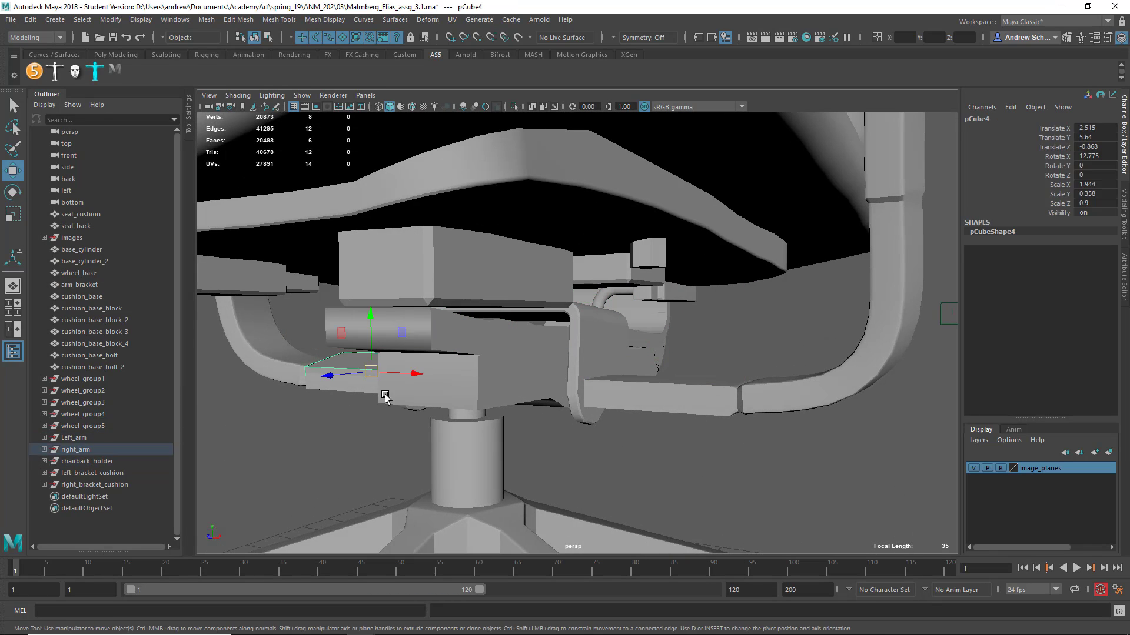
{"action": "key", "text": "Delete"}
Examine the topology of wheel_base and the caster wheel at the end of one leg
{"action": "scroll", "coordinate": [451, 410], "scroll_direction": "down", "scroll_amount": 5}
{"action": "left_click", "coordinate": [496, 475]}
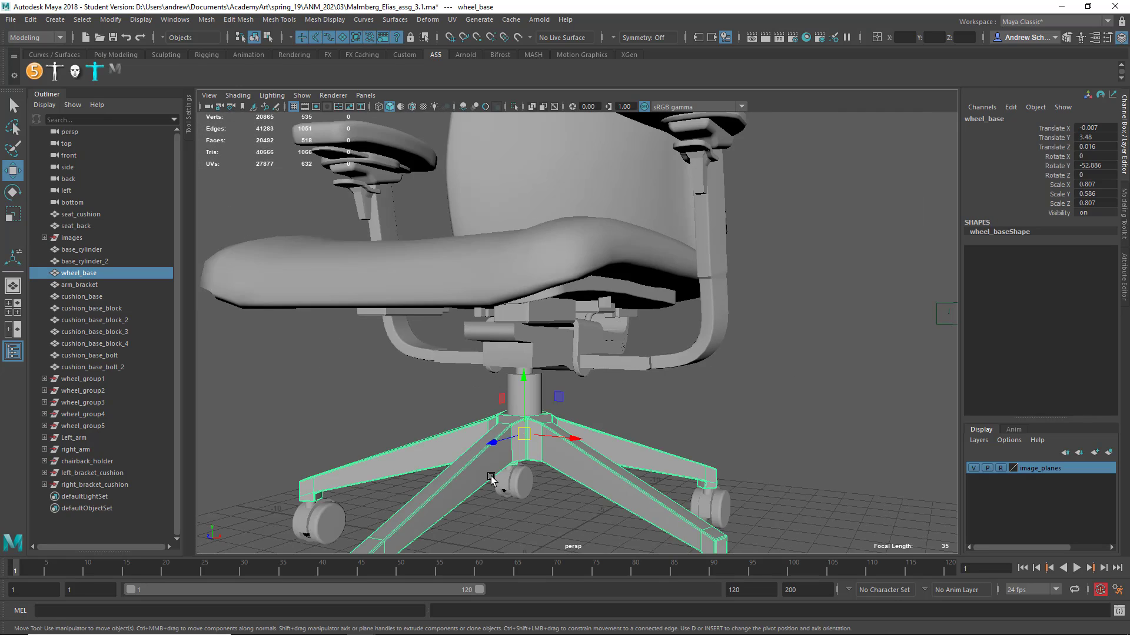
{"action": "key", "text": "f"}
{"action": "left_click_drag", "start_coordinate": [368, 296], "coordinate": [463, 403], "text": "ctrl+alt"}
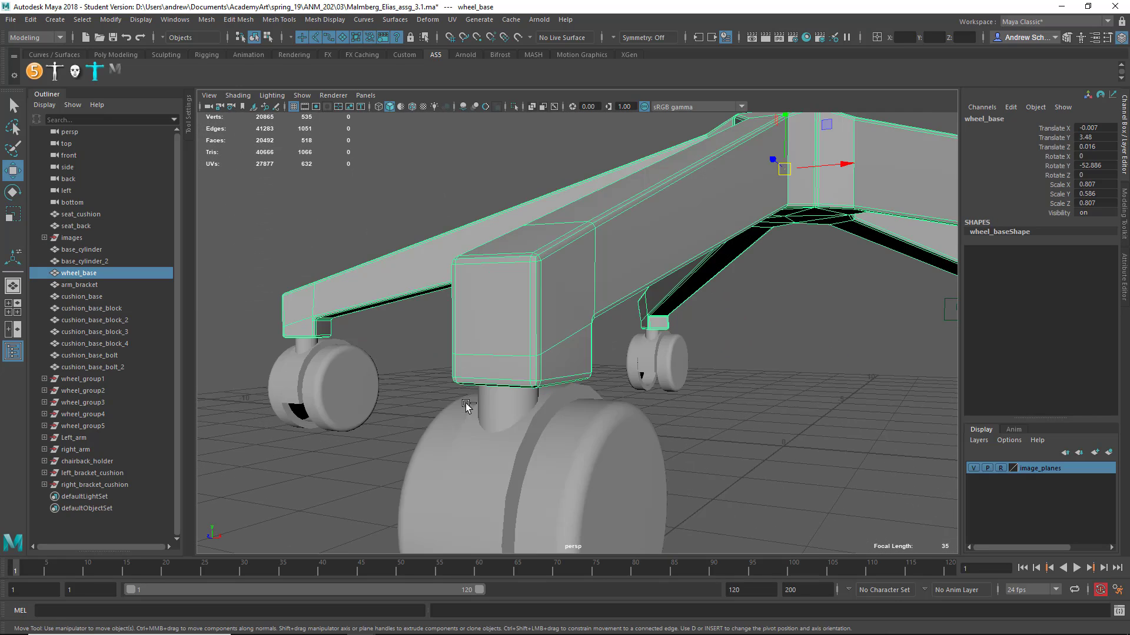
{"action": "mouse_move", "coordinate": [541, 417]}
{"action": "left_mouse_down", "text": "alt"}
{"action": "mouse_move", "coordinate": [498, 443]}
{"action": "mouse_move", "coordinate": [573, 385]}
{"action": "mouse_move", "coordinate": [535, 419]}
{"action": "mouse_move", "coordinate": [549, 386]}
{"action": "mouse_move", "coordinate": [368, 406]}
{"action": "mouse_move", "coordinate": [378, 305]}
{"action": "mouse_move", "coordinate": [585, 469]}
{"action": "mouse_move", "coordinate": [555, 476]}
{"action": "mouse_move", "coordinate": [550, 402]}
{"action": "left_mouse_up", "text": "alt"}
{"action": "left_click", "coordinate": [585, 469]}
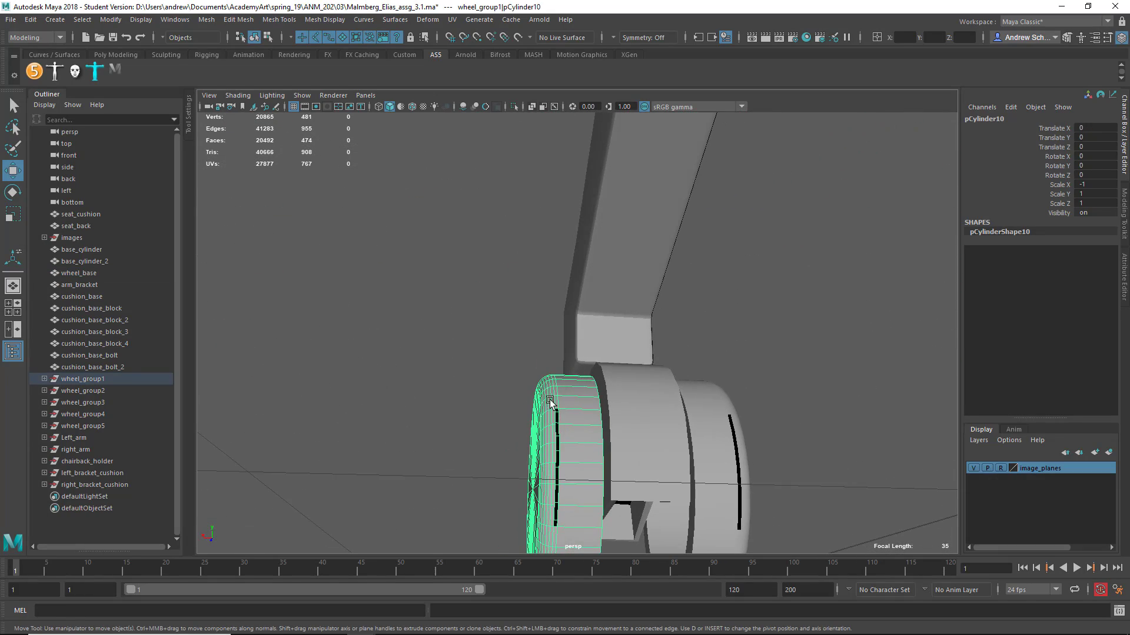
{"action": "left_click_drag", "start_coordinate": [551, 537], "coordinate": [812, 474], "text": "alt"}
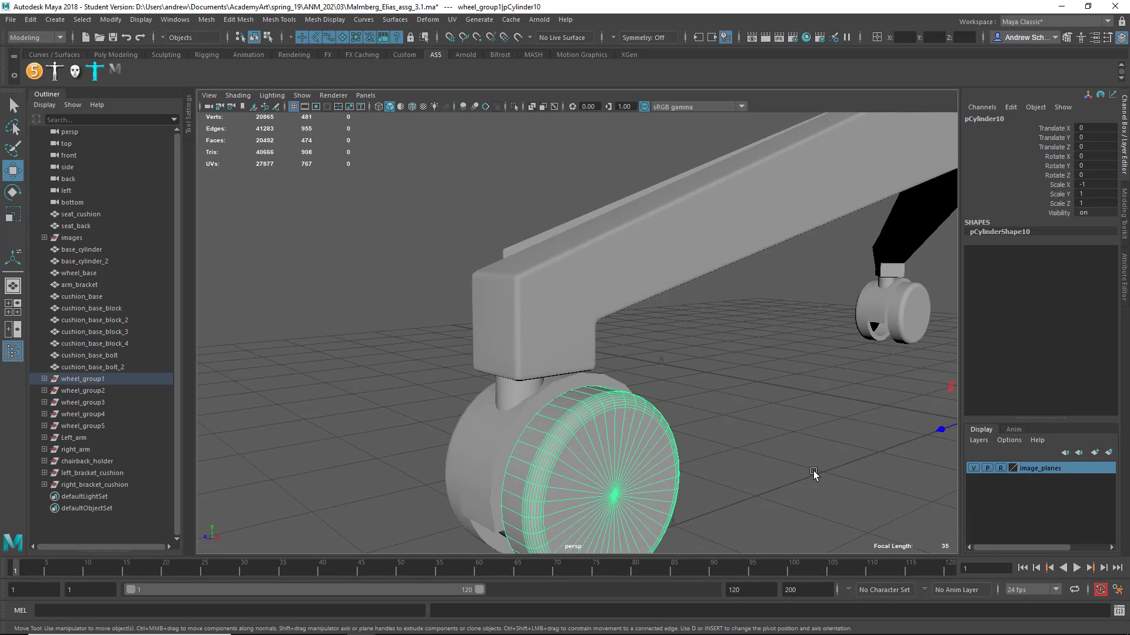
{"action": "right_click_drag", "start_coordinate": [812, 474], "coordinate": [662, 469], "text": "alt"}
{"action": "left_click_drag", "start_coordinate": [662, 469], "coordinate": [439, 429], "text": "alt"}
Inspect the blocks on the seat's underside and the wireframe of seat_cushion
{"action": "right_click_drag", "start_coordinate": [627, 431], "coordinate": [428, 431], "text": "alt"}
{"action": "left_click_drag", "start_coordinate": [428, 430], "coordinate": [822, 348], "text": "alt"}
{"action": "middle_click_drag", "start_coordinate": [729, 292], "coordinate": [718, 400], "text": "alt"}
{"action": "left_click_drag", "start_coordinate": [719, 400], "coordinate": [765, 356], "text": "alt"}
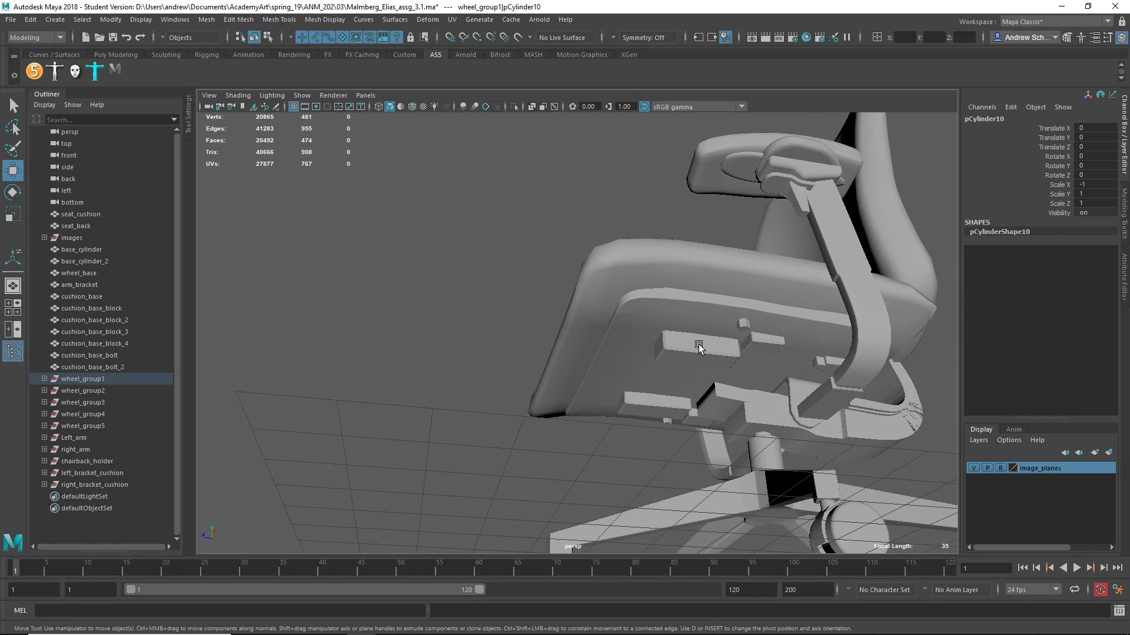
{"action": "left_click", "coordinate": [698, 346]}
{"action": "mouse_move", "coordinate": [656, 397]}
{"action": "left_mouse_down", "text": "alt"}
{"action": "mouse_move", "coordinate": [642, 406]}
{"action": "mouse_move", "coordinate": [652, 417]}
{"action": "left_mouse_up", "text": "alt"}
{"action": "left_click", "coordinate": [721, 406]}
{"action": "left_click_drag", "start_coordinate": [721, 406], "coordinate": [728, 478], "text": "alt"}
{"action": "left_click", "coordinate": [690, 366]}
{"action": "left_click_drag", "start_coordinate": [690, 366], "coordinate": [698, 334], "text": "alt"}
{"action": "left_click", "coordinate": [699, 338]}
{"action": "middle_click_drag", "start_coordinate": [704, 348], "coordinate": [719, 468], "text": "alt"}
{"action": "left_click_drag", "start_coordinate": [719, 467], "coordinate": [745, 444], "text": "alt"}
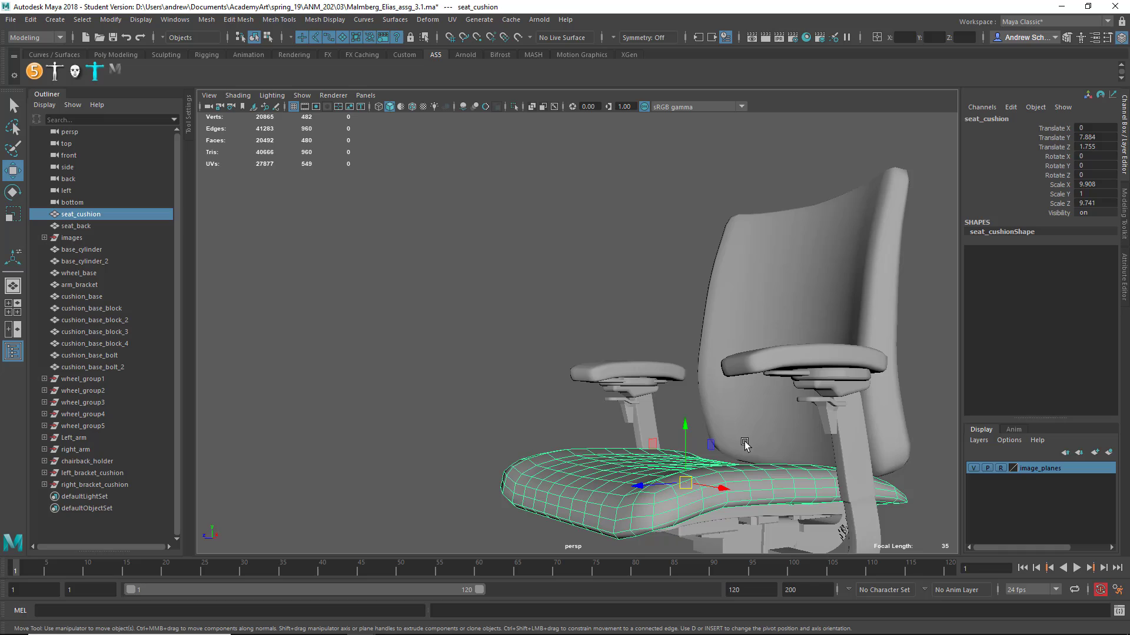
Select the small lever piece pCube14 on the left arm, frame it, and isolate it in the viewport
{"action": "left_click", "coordinate": [822, 400]}
{"action": "key", "text": "f"}
{"action": "left_click_drag", "start_coordinate": [815, 447], "coordinate": [837, 456], "text": "alt"}
{"action": "middle_click_drag", "start_coordinate": [654, 391], "coordinate": [774, 442], "text": "alt"}
{"action": "right_click_drag", "start_coordinate": [586, 381], "coordinate": [970, 391], "text": "alt"}
{"action": "left_click_drag", "start_coordinate": [696, 376], "coordinate": [703, 383], "text": "alt"}
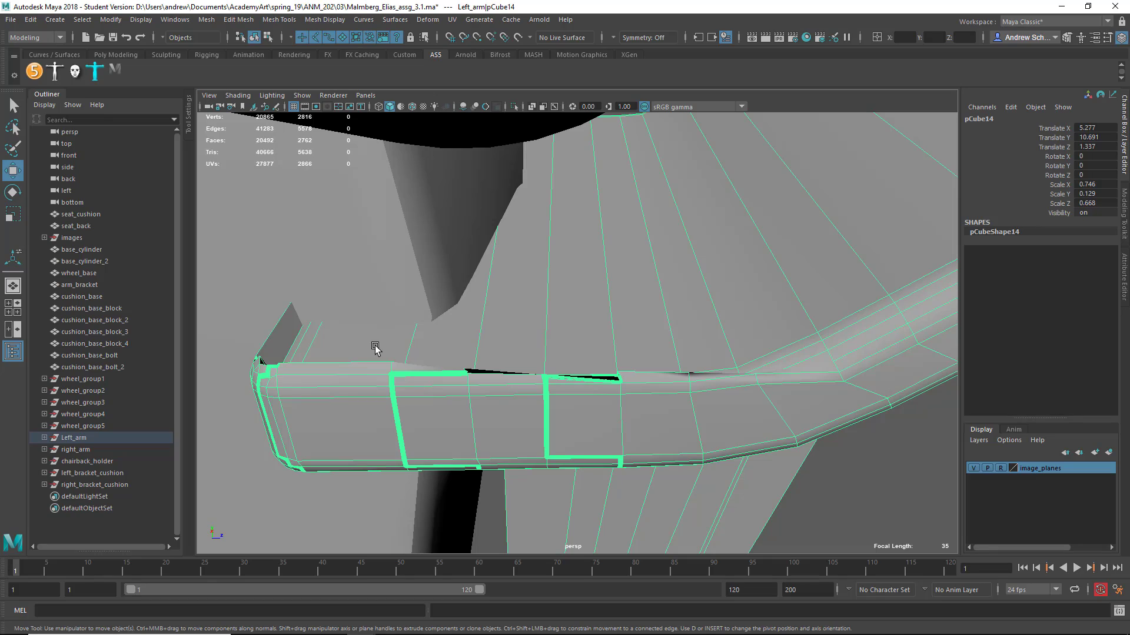
{"action": "left_click_drag", "start_coordinate": [395, 348], "coordinate": [364, 328], "text": "alt"}
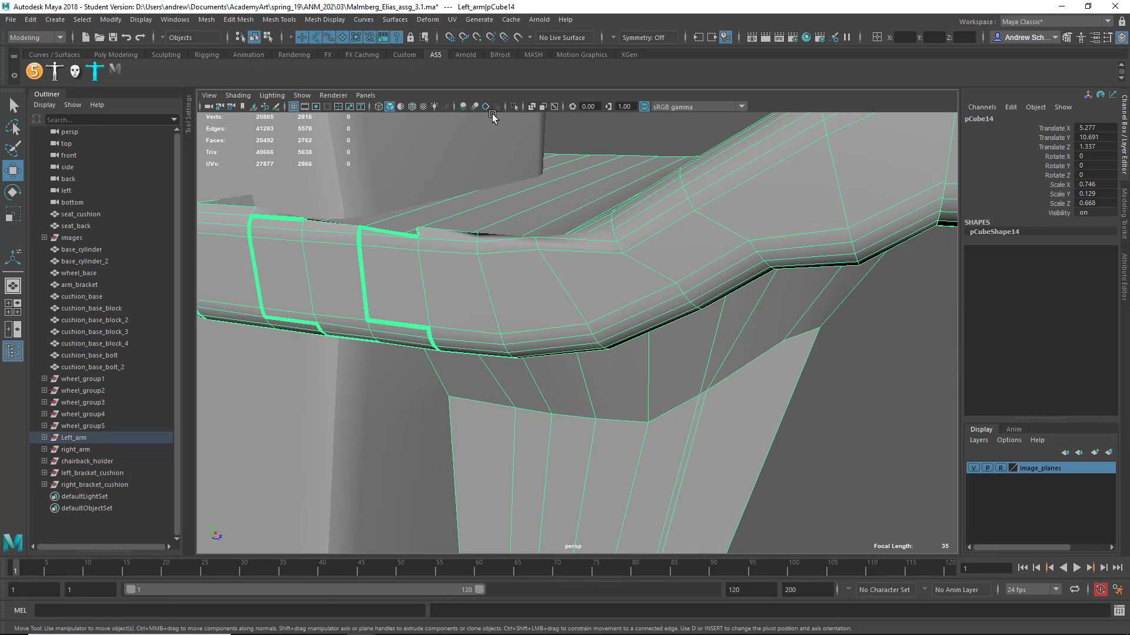
{"action": "left_click", "coordinate": [513, 107]}
Examine the isolated lever's rounded rim and corner for dense edge loops and gaps in the top surface
{"action": "left_click_drag", "start_coordinate": [530, 289], "coordinate": [604, 299], "text": "alt"}
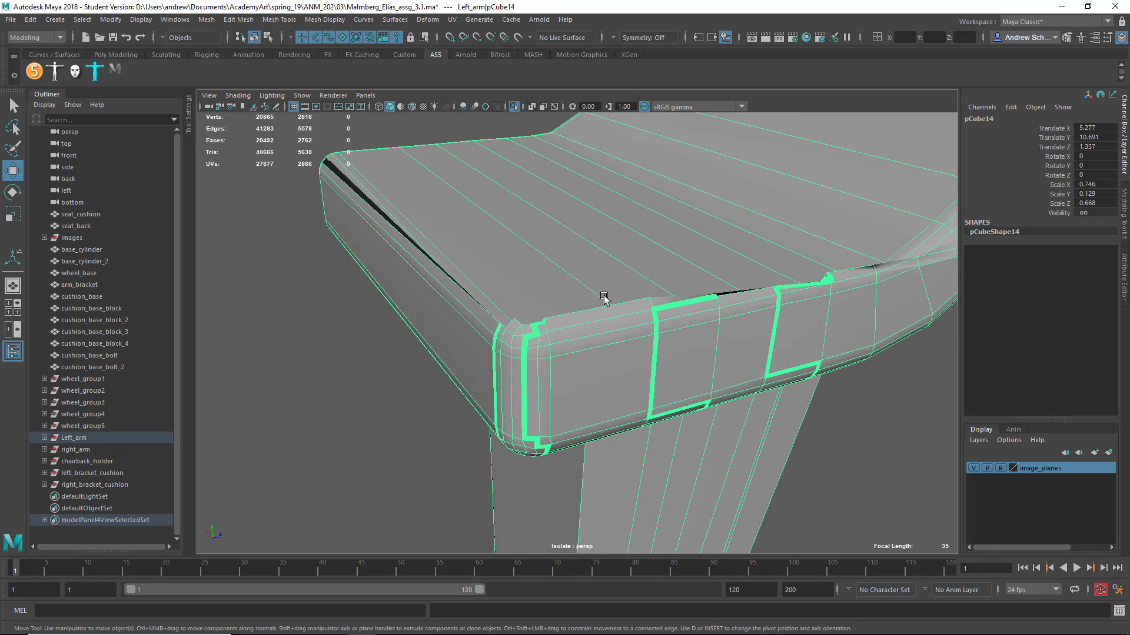
{"action": "right_click_drag", "start_coordinate": [372, 383], "coordinate": [576, 369], "text": "alt"}
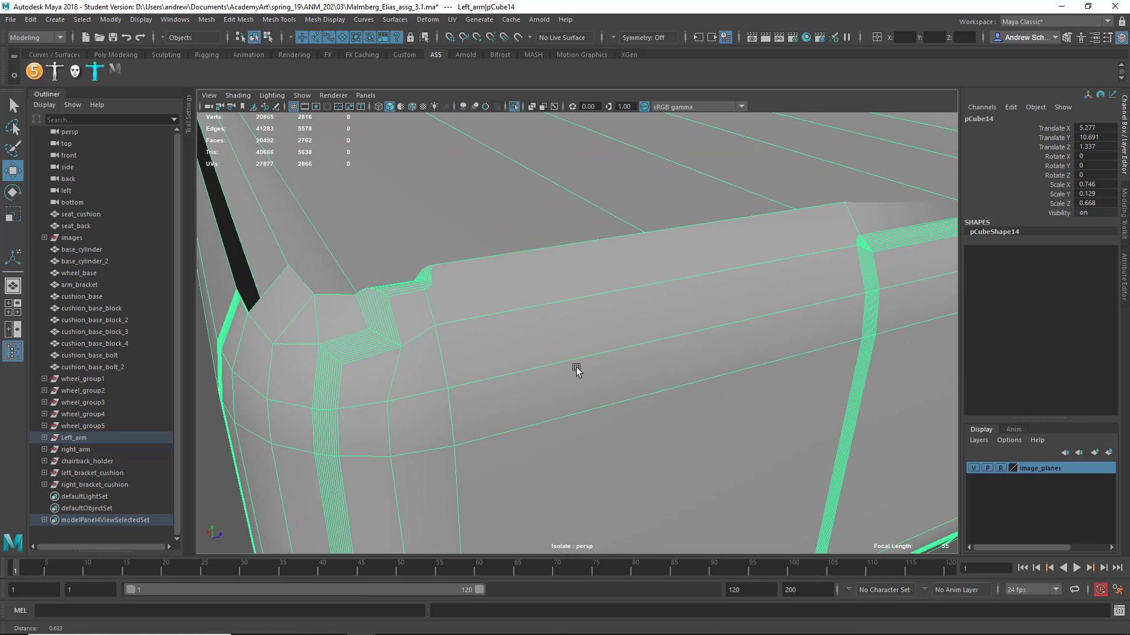
{"action": "left_click_drag", "start_coordinate": [576, 369], "coordinate": [385, 397], "text": "alt"}
{"action": "middle_click_drag", "start_coordinate": [385, 398], "coordinate": [706, 381], "text": "alt"}
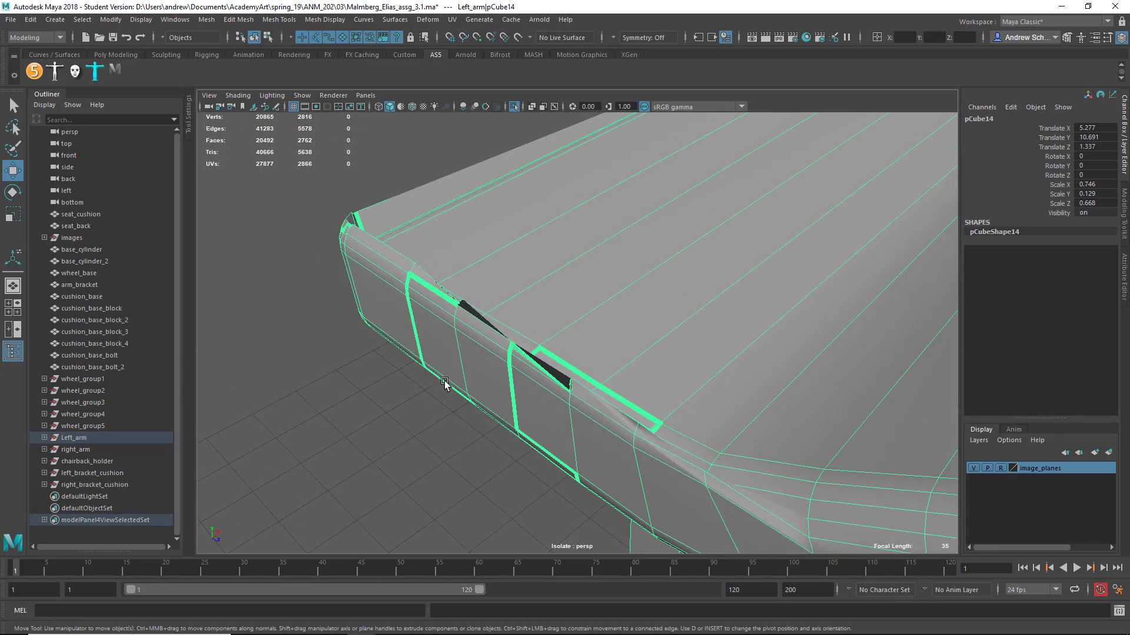
{"action": "left_click_drag", "start_coordinate": [443, 380], "coordinate": [338, 294], "text": "alt"}
{"action": "left_click_drag", "start_coordinate": [492, 322], "coordinate": [641, 310], "text": "alt"}
{"action": "right_click_drag", "start_coordinate": [641, 311], "coordinate": [330, 345], "text": "alt"}
{"action": "middle_click_drag", "start_coordinate": [478, 332], "coordinate": [301, 317], "text": "alt"}
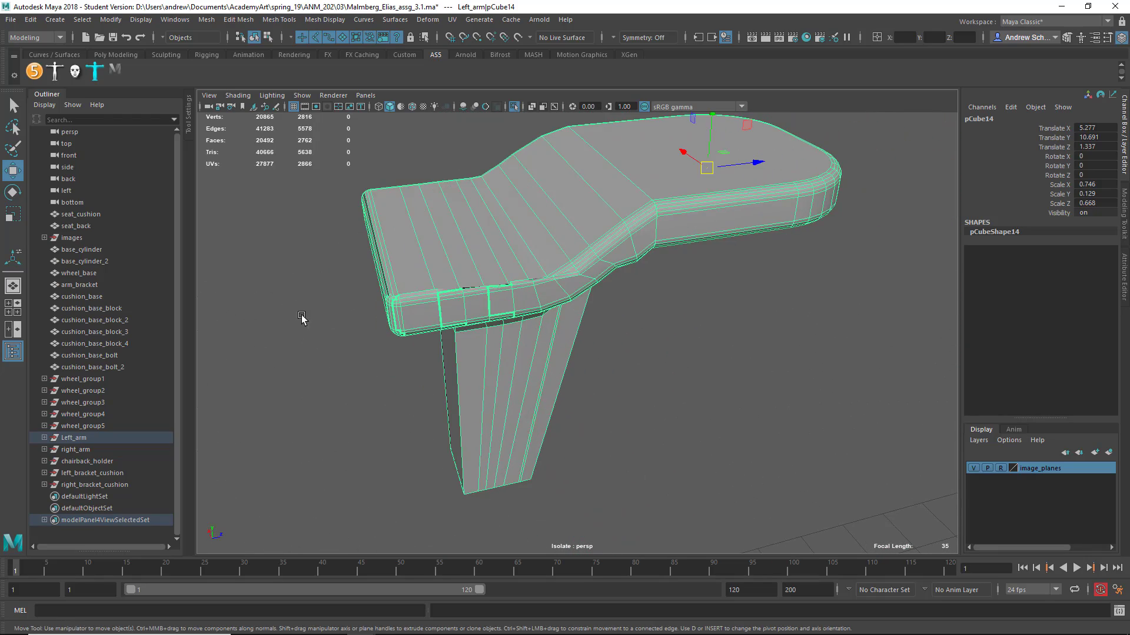
Examine the lever's underside and tapered stem from several sides, checking how the stem meets the plate
{"action": "left_click_drag", "start_coordinate": [478, 368], "coordinate": [510, 184], "text": "alt"}
{"action": "left_click_drag", "start_coordinate": [604, 265], "coordinate": [535, 322], "text": "alt"}
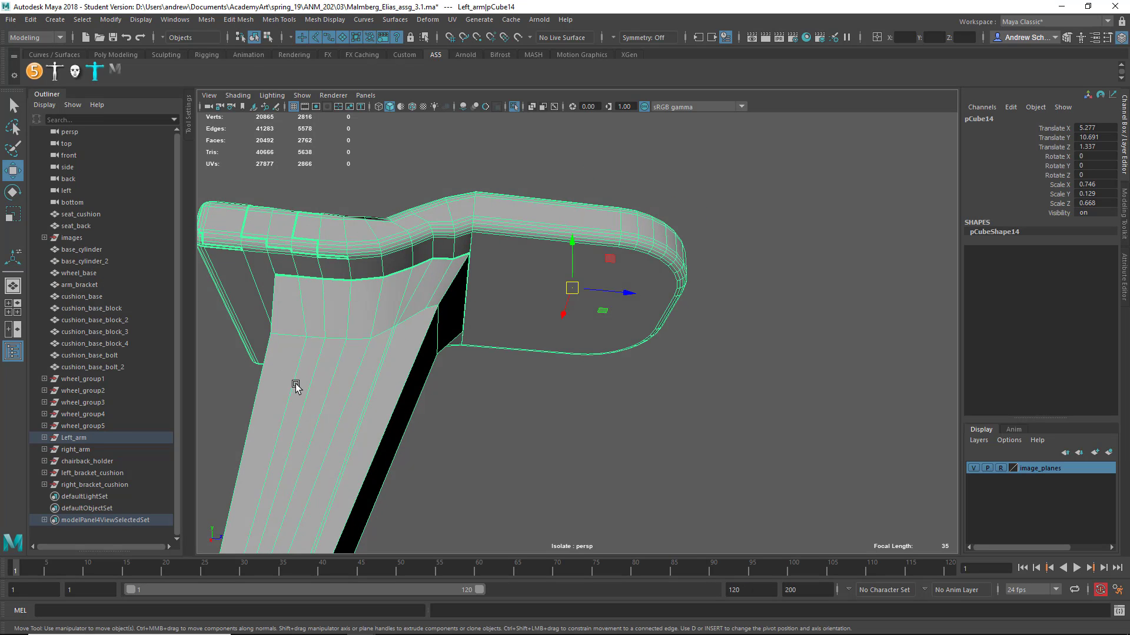
{"action": "left_click_drag", "start_coordinate": [296, 384], "coordinate": [335, 385], "text": "alt"}
{"action": "middle_click_drag", "start_coordinate": [293, 340], "coordinate": [504, 453], "text": "alt"}
{"action": "left_click_drag", "start_coordinate": [422, 358], "coordinate": [525, 341], "text": "alt"}
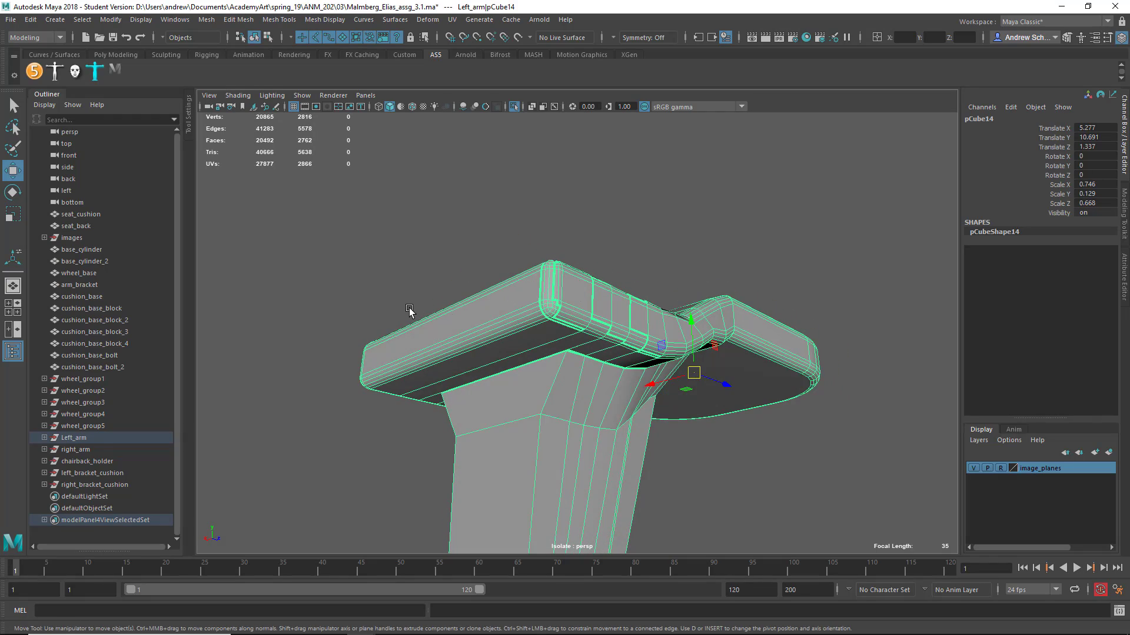
{"action": "left_click_drag", "start_coordinate": [410, 311], "coordinate": [452, 434], "text": "alt"}
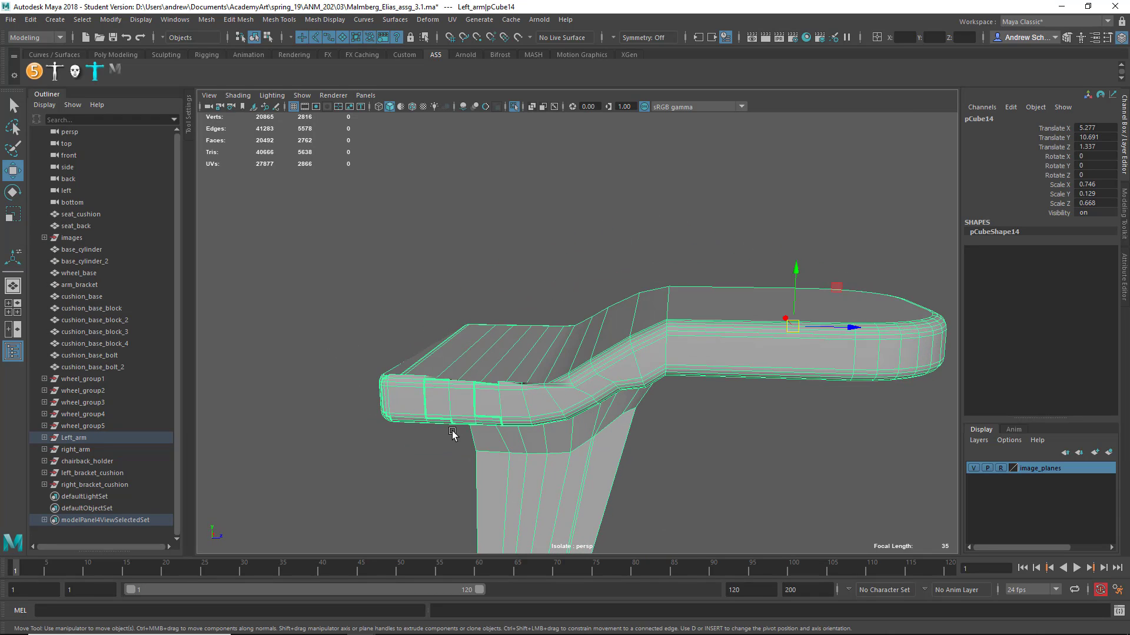
{"action": "middle_click_drag", "start_coordinate": [452, 433], "coordinate": [371, 295], "text": "alt"}
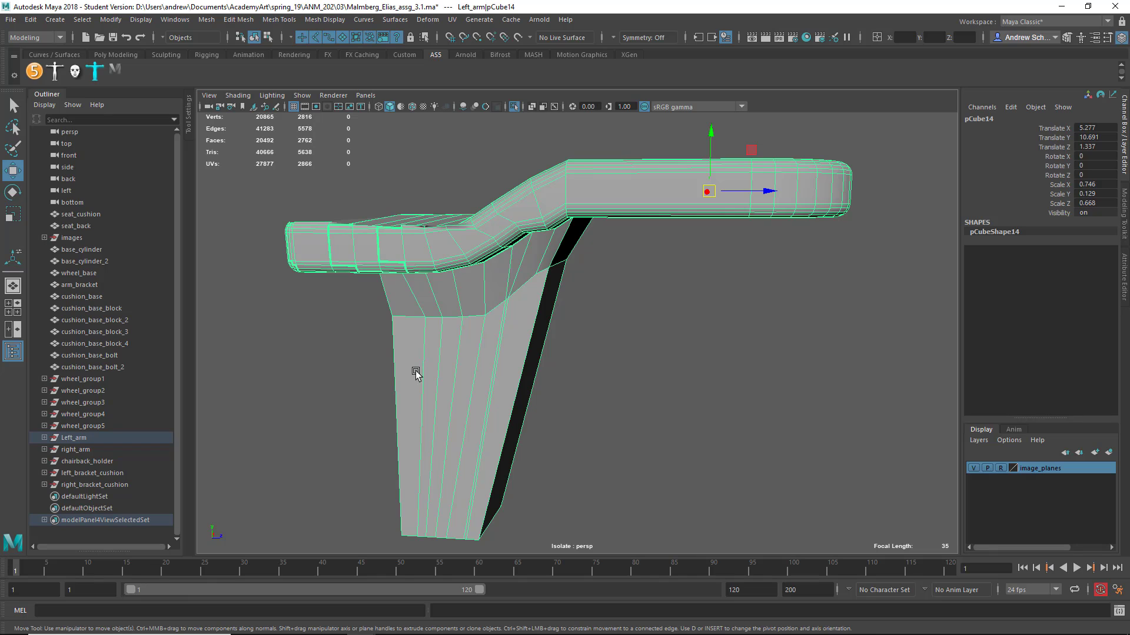
{"action": "left_click_drag", "start_coordinate": [398, 395], "coordinate": [530, 378], "text": "alt"}
{"action": "right_click_drag", "start_coordinate": [530, 379], "coordinate": [350, 372], "text": "alt"}
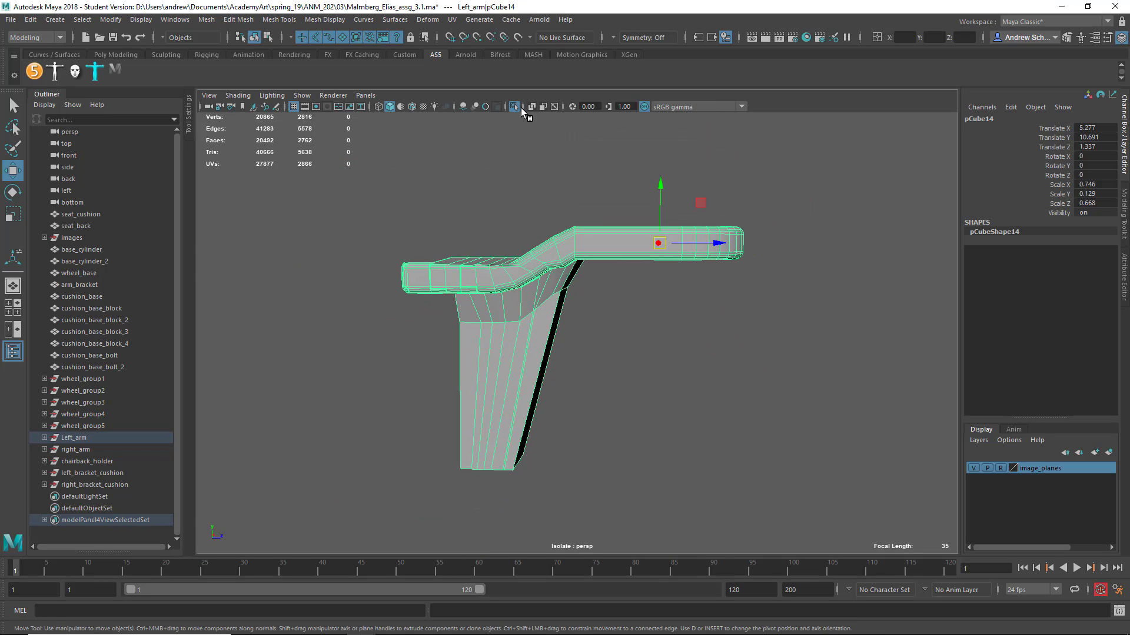
Turn off isolation of the lever piece and view the whole chair again
{"action": "left_click", "coordinate": [517, 107]}
{"action": "scroll", "coordinate": [508, 446], "scroll_direction": "down", "scroll_amount": 5}
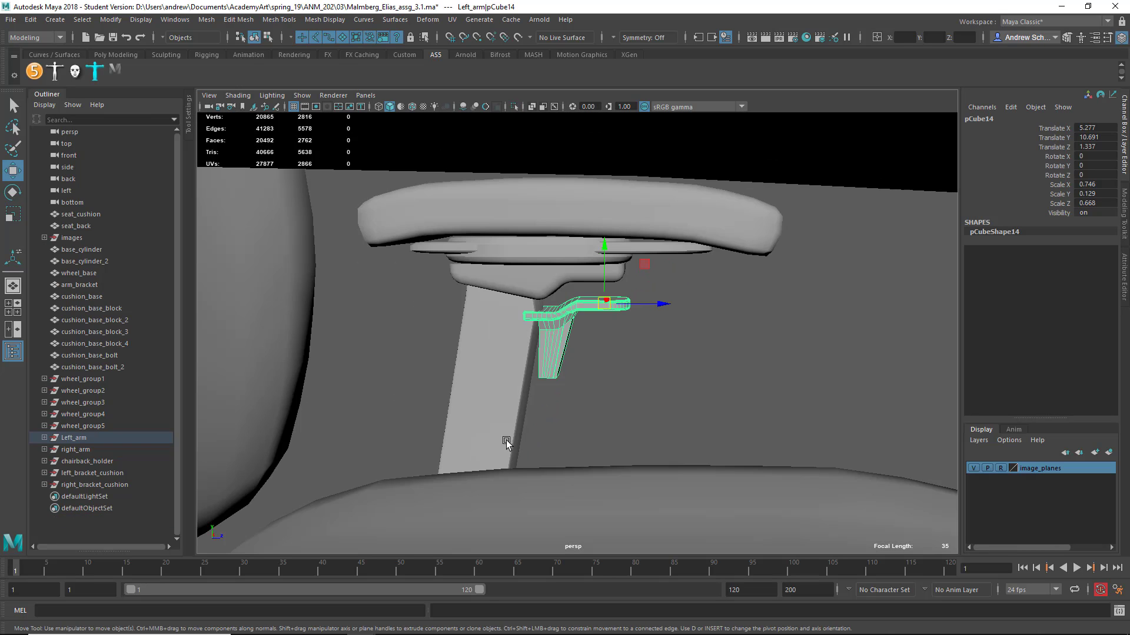
{"action": "scroll", "coordinate": [507, 442], "scroll_direction": "down", "scroll_amount": 8}
{"action": "left_click_drag", "start_coordinate": [508, 446], "coordinate": [570, 424], "text": "alt"}
{"action": "scroll", "coordinate": [567, 426], "scroll_direction": "down", "scroll_amount": 3}
{"action": "middle_click_drag", "start_coordinate": [521, 469], "coordinate": [526, 469], "text": "alt"}
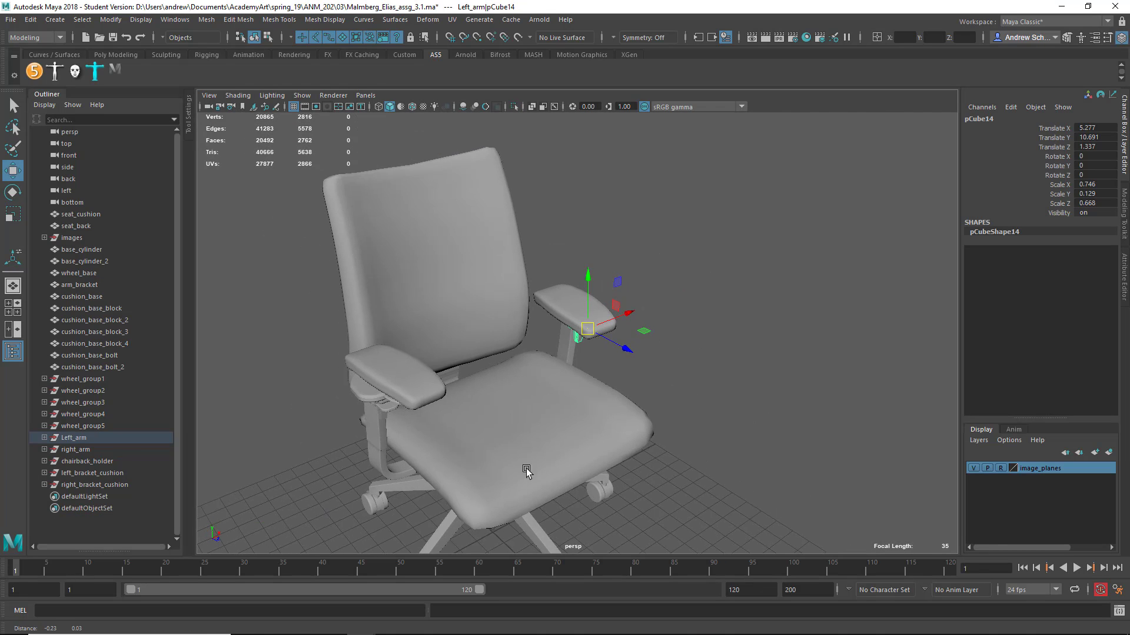
{"action": "left_click_drag", "start_coordinate": [526, 471], "coordinate": [509, 449], "text": "alt"}
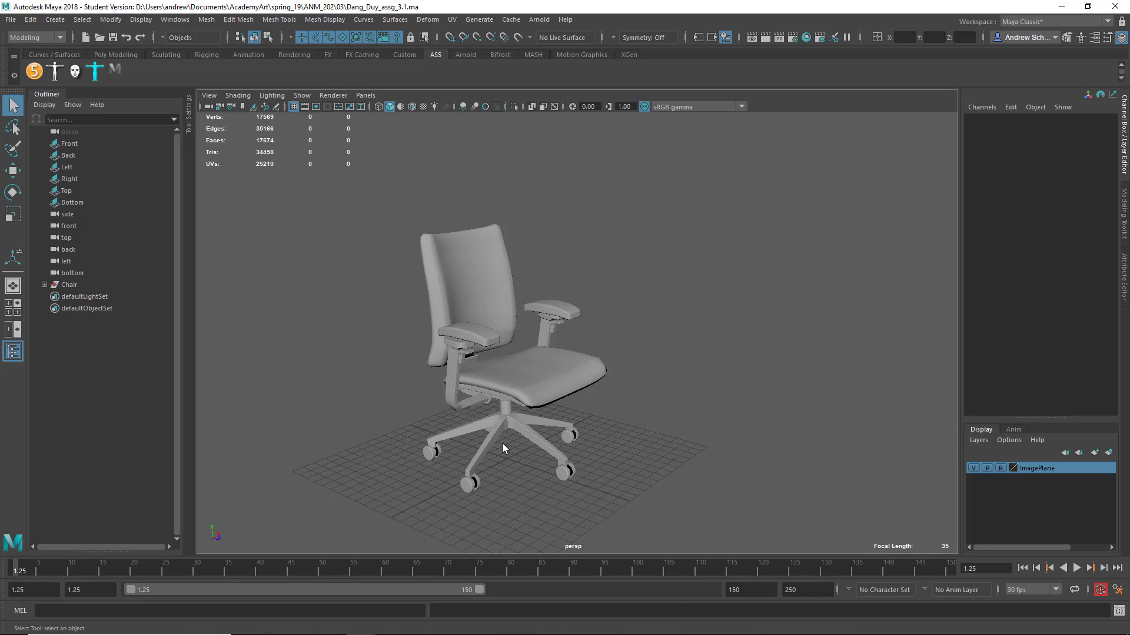
Check the wireframes of Seat_back and Seat_cushion on the next student's chair model
{"action": "left_click_drag", "start_coordinate": [310, 305], "coordinate": [472, 277], "text": "alt"}
{"action": "left_click", "coordinate": [472, 282]}
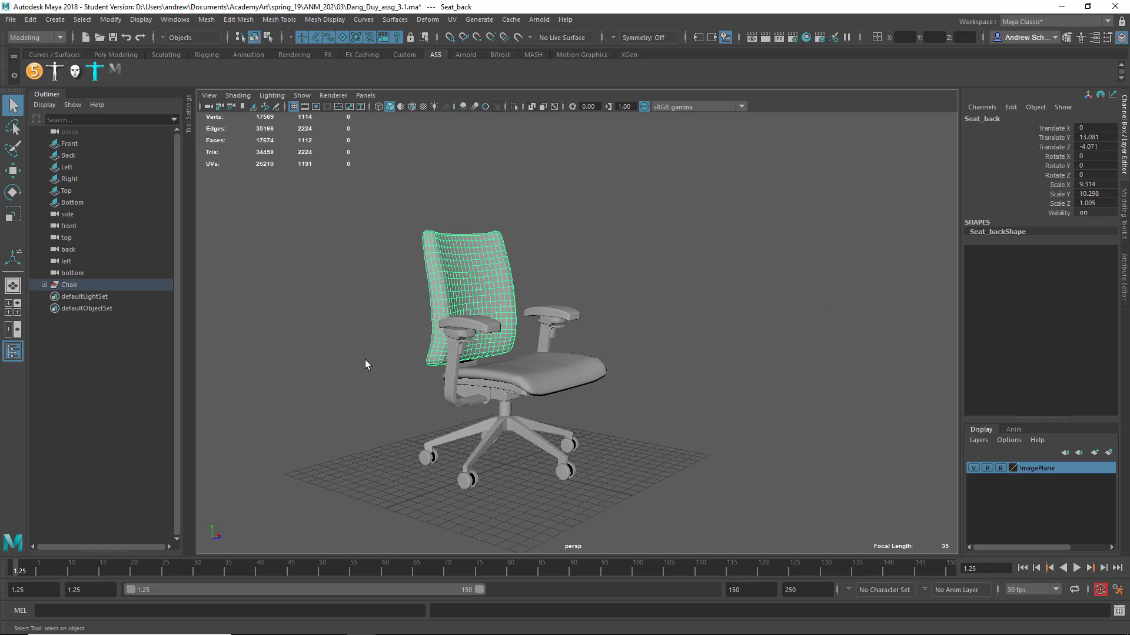
{"action": "left_click", "coordinate": [520, 369]}
{"action": "right_click_drag", "start_coordinate": [442, 398], "coordinate": [585, 391], "text": "alt"}
{"action": "middle_click_drag", "start_coordinate": [584, 370], "coordinate": [736, 334], "text": "alt"}
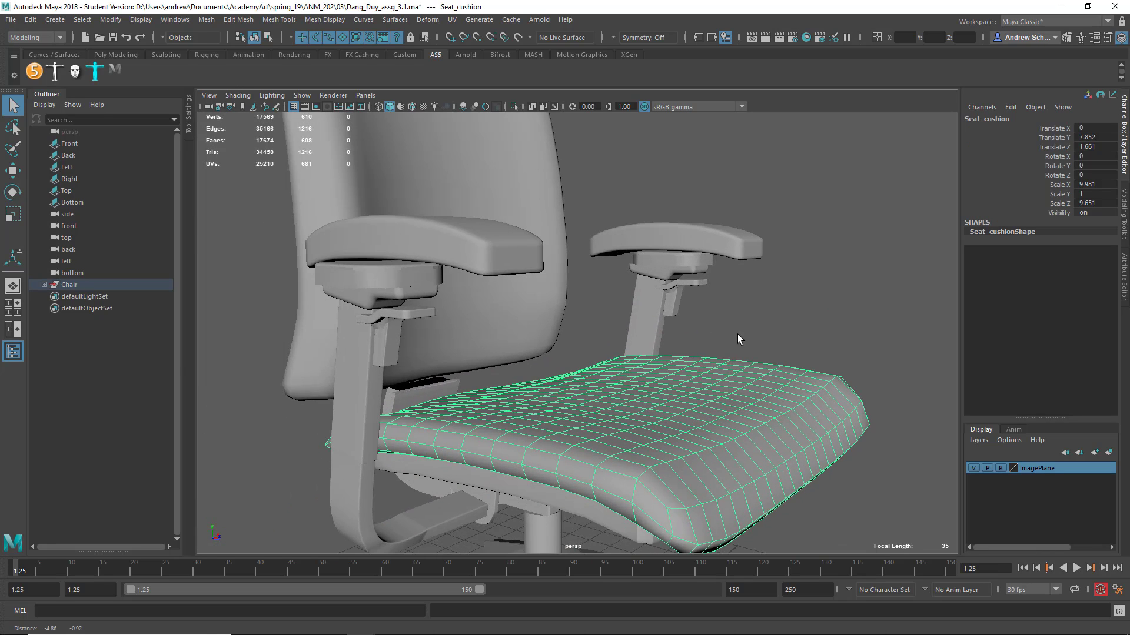
Slide the outermost lower bevel edge loop up the side of the pad directly beneath the near armrest
{"action": "left_click", "coordinate": [398, 276]}
{"action": "key", "text": "f"}
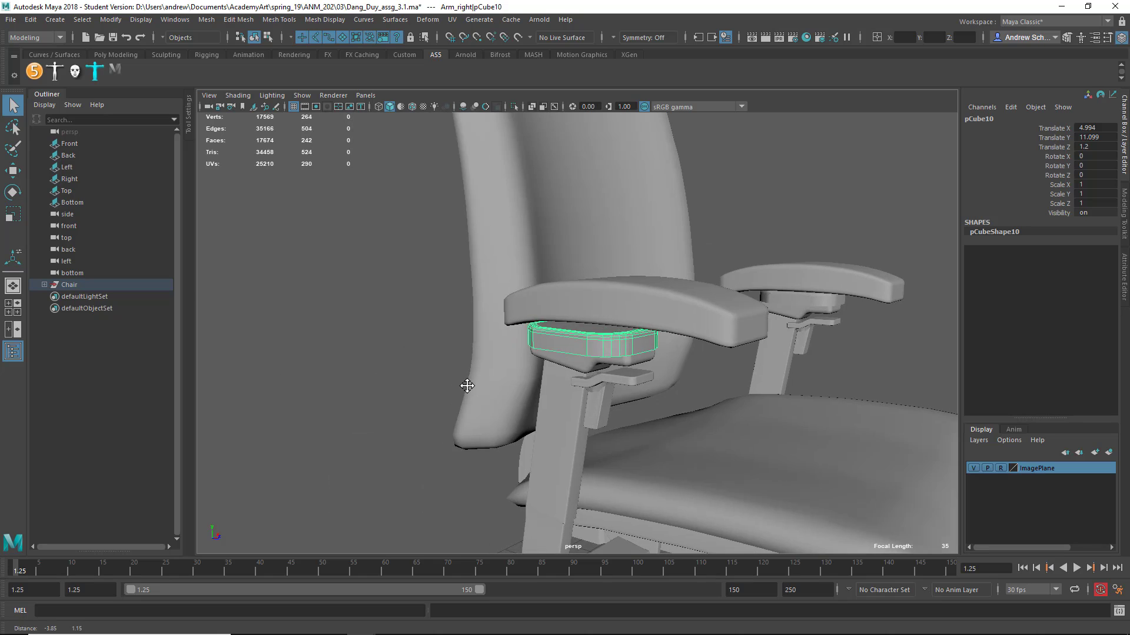
{"action": "scroll", "coordinate": [639, 388], "scroll_direction": "up", "scroll_amount": 3}
{"action": "scroll", "coordinate": [639, 388], "scroll_direction": "down", "scroll_amount": 1}
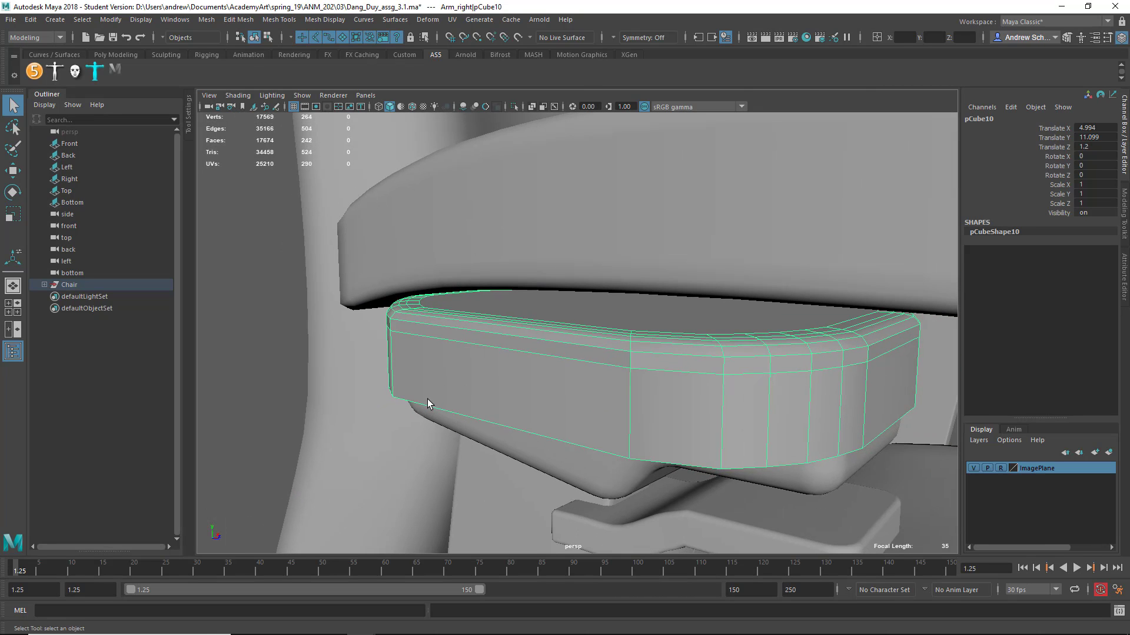
{"action": "mouse_move", "coordinate": [458, 386]}
{"action": "left_mouse_down", "text": "alt"}
{"action": "mouse_move", "coordinate": [456, 359]}
{"action": "mouse_move", "coordinate": [461, 371]}
{"action": "left_mouse_up", "text": "alt"}
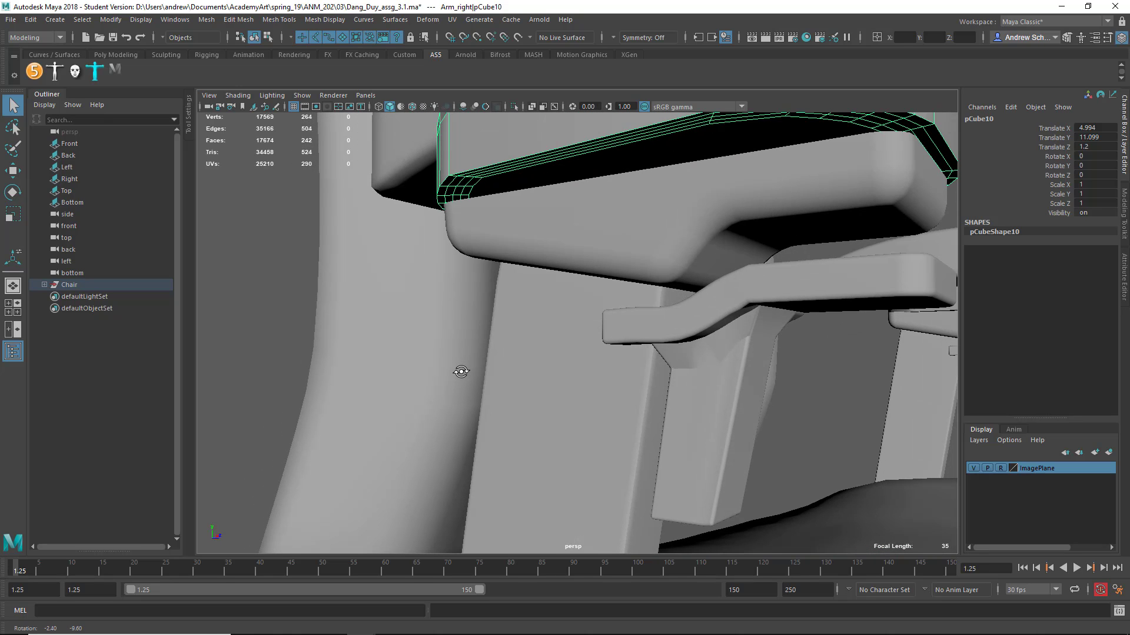
{"action": "left_click_drag", "start_coordinate": [475, 210], "coordinate": [418, 257], "text": "alt"}
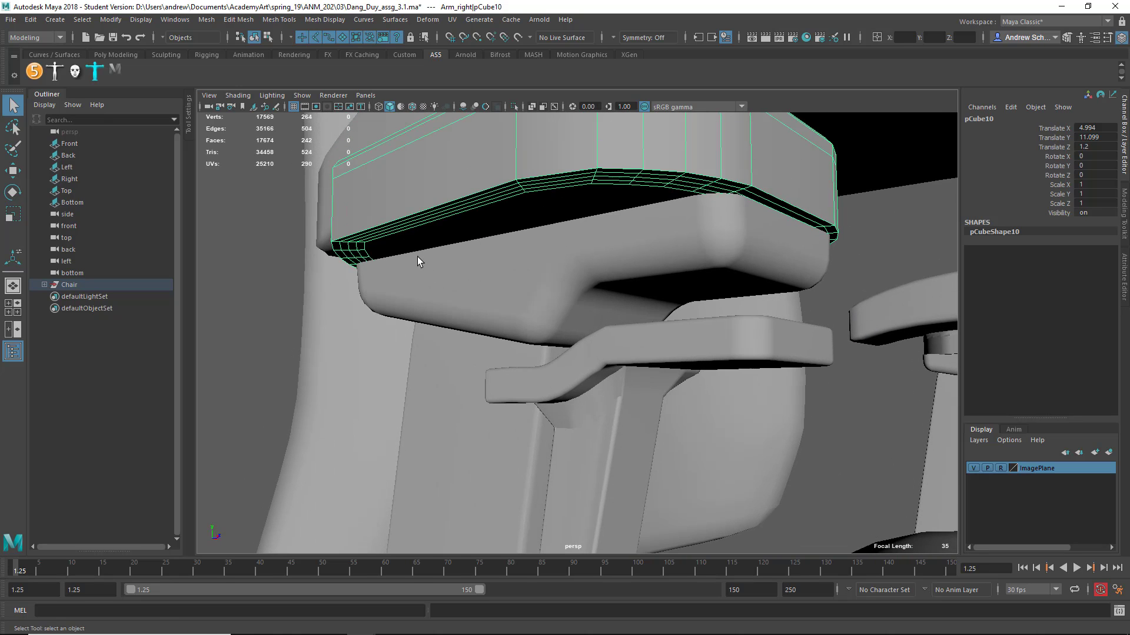
{"action": "mouse_move", "coordinate": [406, 221]}
{"action": "right_mouse_down"}
{"action": "mouse_move", "coordinate": [400, 183]}
{"action": "mouse_move", "coordinate": [407, 206]}
{"action": "right_mouse_up"}
{"action": "left_click", "coordinate": [408, 210]}
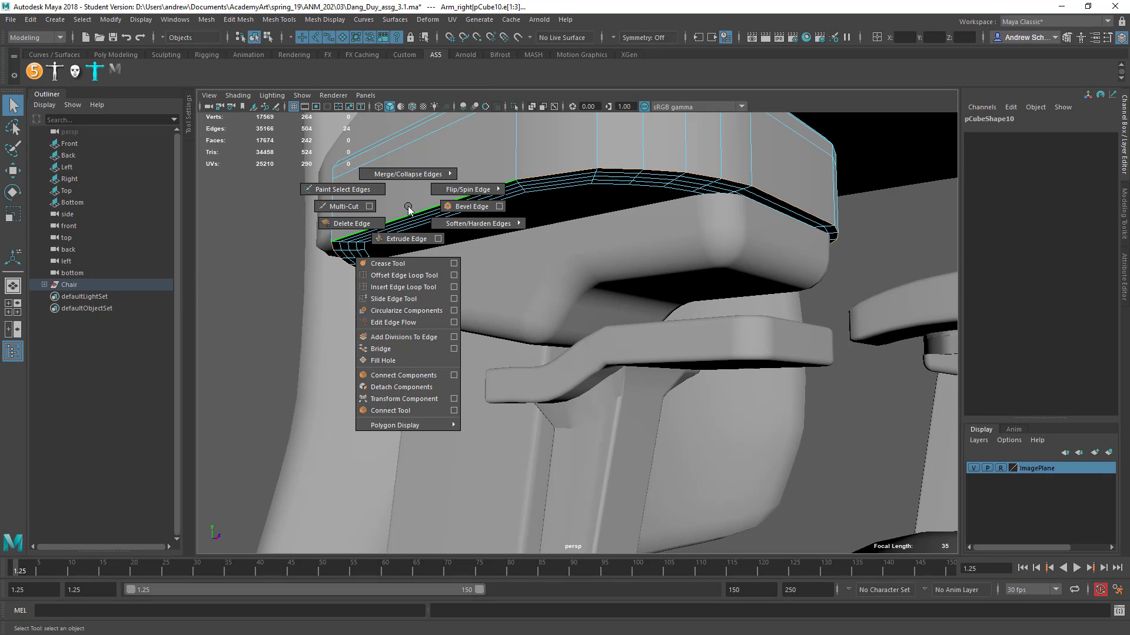
{"action": "mouse_move", "coordinate": [405, 301]}
{"action": "right_mouse_down", "text": "shift"}
{"action": "mouse_move", "coordinate": [405, 342]}
{"action": "mouse_move", "coordinate": [403, 298]}
{"action": "right_mouse_up", "text": "shift"}
{"action": "mouse_move", "coordinate": [403, 295]}
{"action": "middle_mouse_down"}
{"action": "mouse_move", "coordinate": [391, 292]}
{"action": "mouse_move", "coordinate": [448, 292]}
{"action": "mouse_move", "coordinate": [382, 300]}
{"action": "middle_mouse_up"}
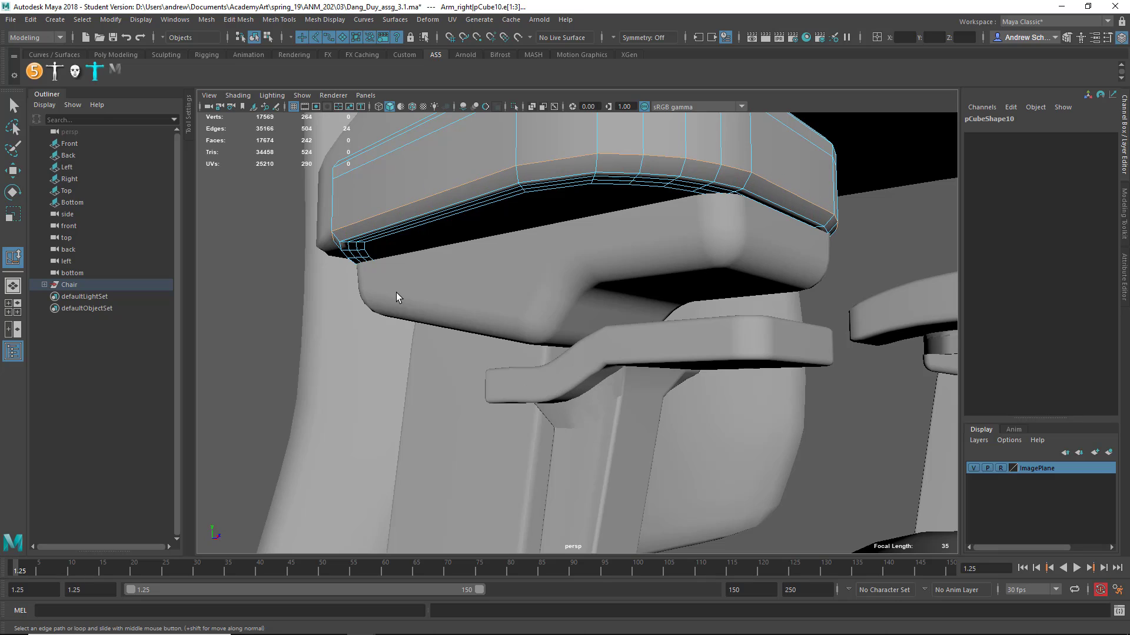
Slide the remaining lower bevel loops to space out the pad's bottom rim, then return to object selection
{"action": "left_click", "coordinate": [367, 233]}
{"action": "middle_click_drag", "start_coordinate": [382, 284], "coordinate": [415, 284]}
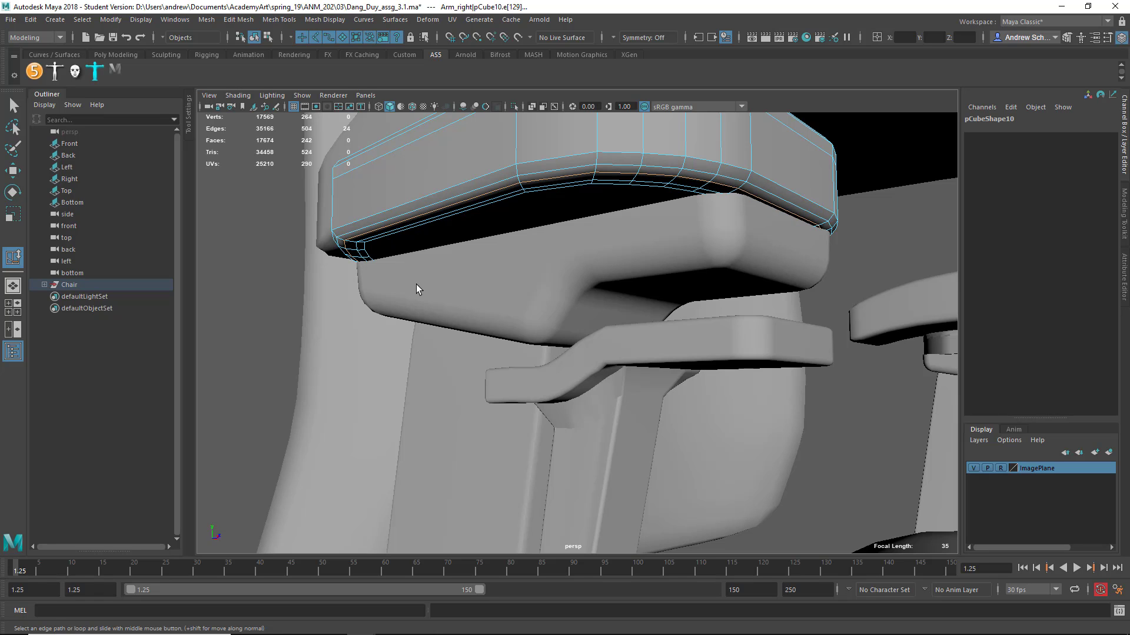
{"action": "mouse_move", "coordinate": [387, 238]}
{"action": "left_mouse_down", "text": "alt"}
{"action": "mouse_move", "coordinate": [373, 247]}
{"action": "mouse_move", "coordinate": [383, 242]}
{"action": "left_mouse_up", "text": "alt"}
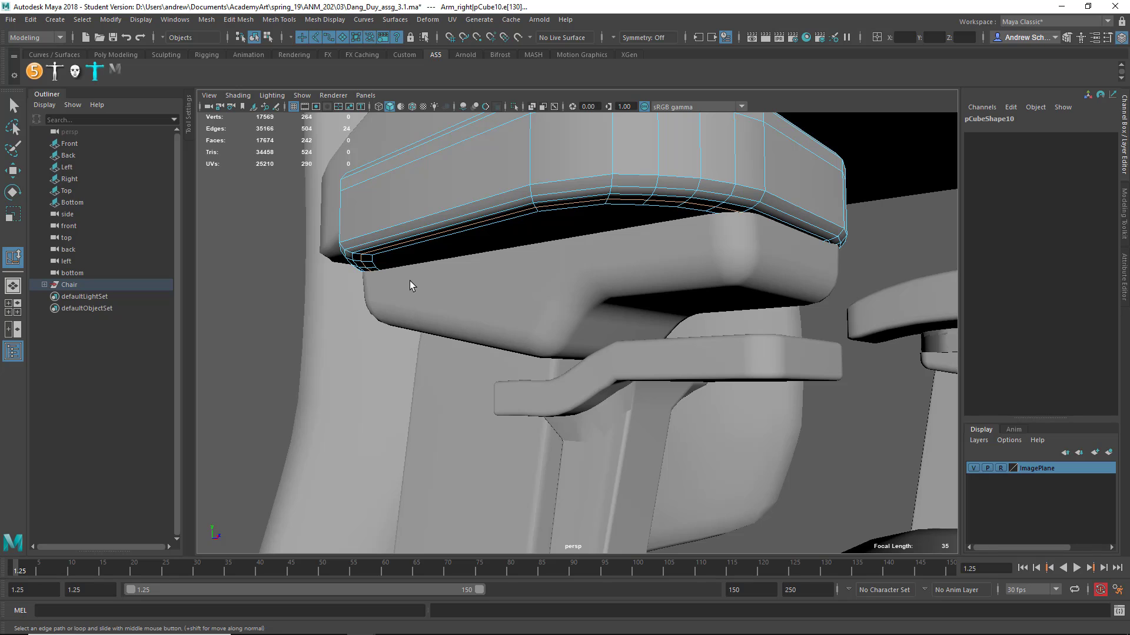
{"action": "left_click_drag", "start_coordinate": [390, 273], "coordinate": [478, 302], "text": "alt"}
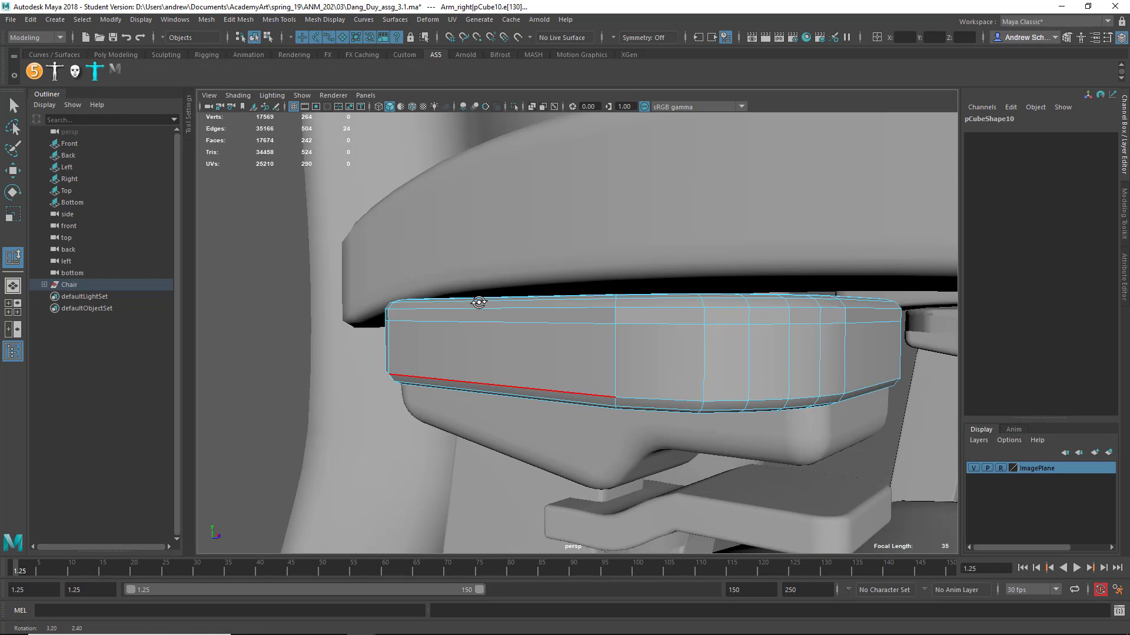
{"action": "right_click_drag", "start_coordinate": [489, 321], "coordinate": [556, 277]}
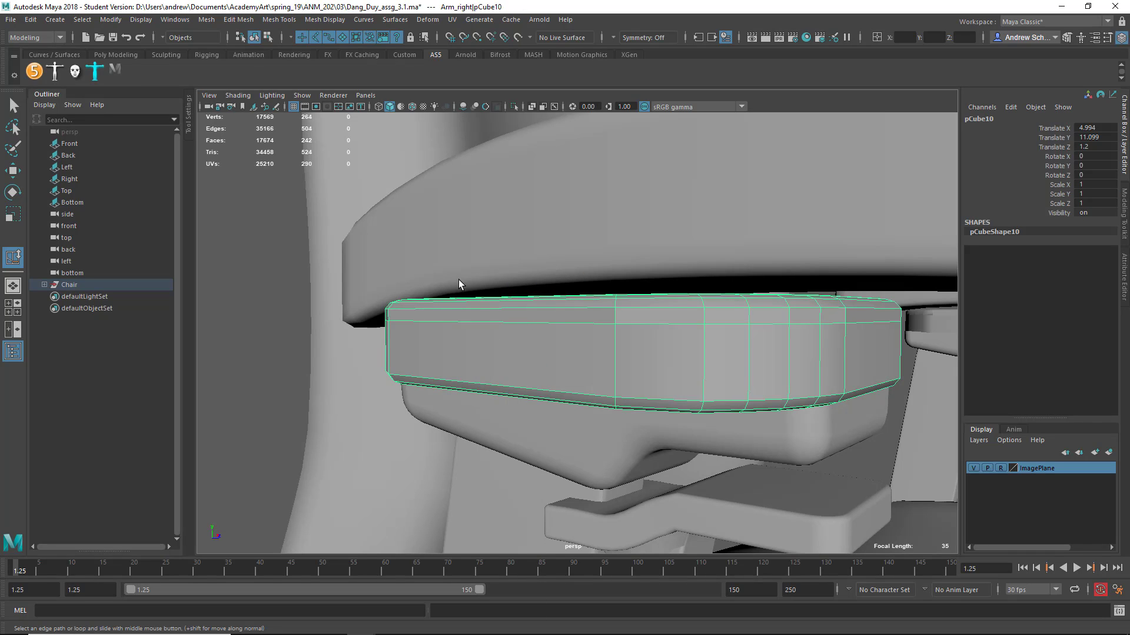
Check the pad's shading without its wireframe and apply Soften Edge to the whole pad
{"action": "left_click", "coordinate": [246, 358]}
{"action": "left_click_drag", "start_coordinate": [439, 344], "coordinate": [417, 351], "text": "alt"}
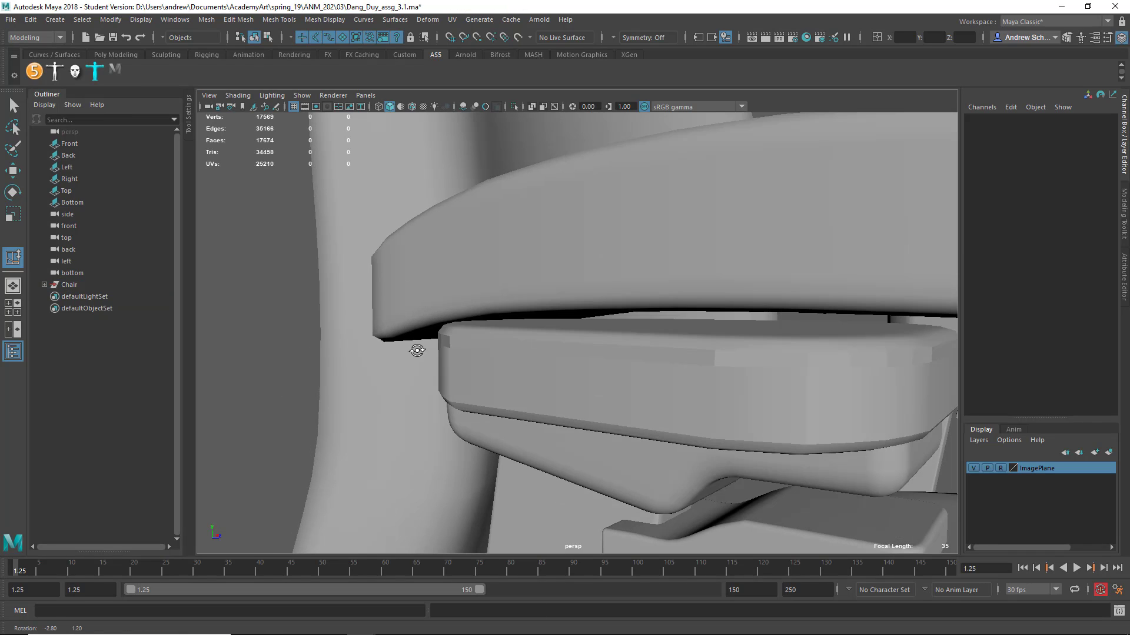
{"action": "left_click", "coordinate": [581, 390]}
{"action": "left_click_drag", "start_coordinate": [559, 351], "coordinate": [539, 361], "text": "alt"}
{"action": "left_click", "coordinate": [277, 360]}
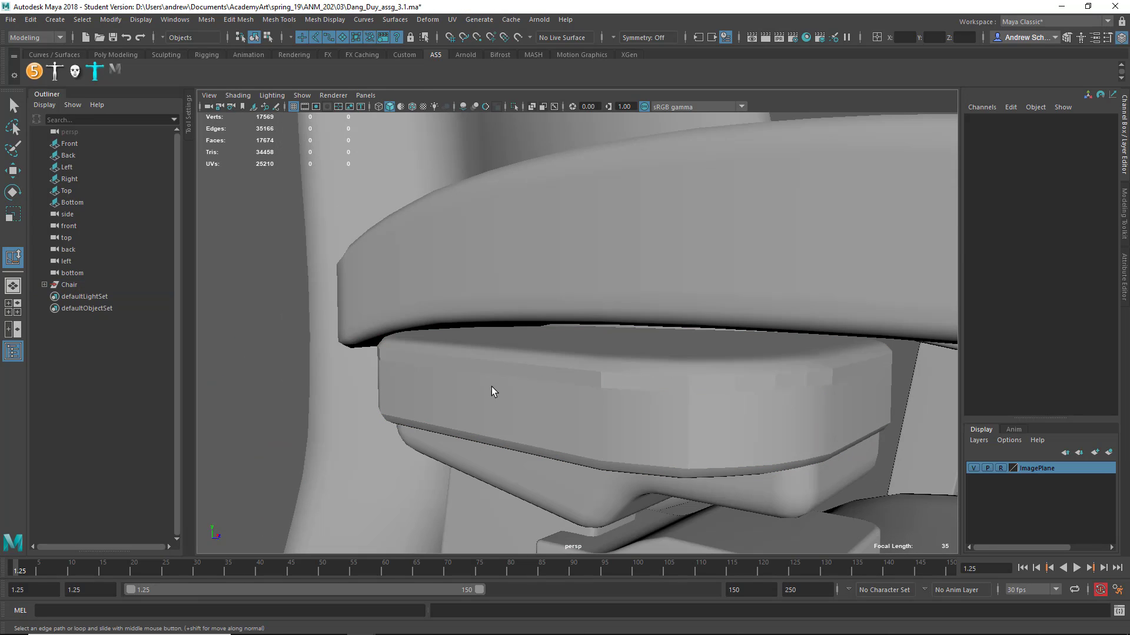
{"action": "left_click", "coordinate": [614, 382]}
{"action": "left_click", "coordinate": [230, 19]}
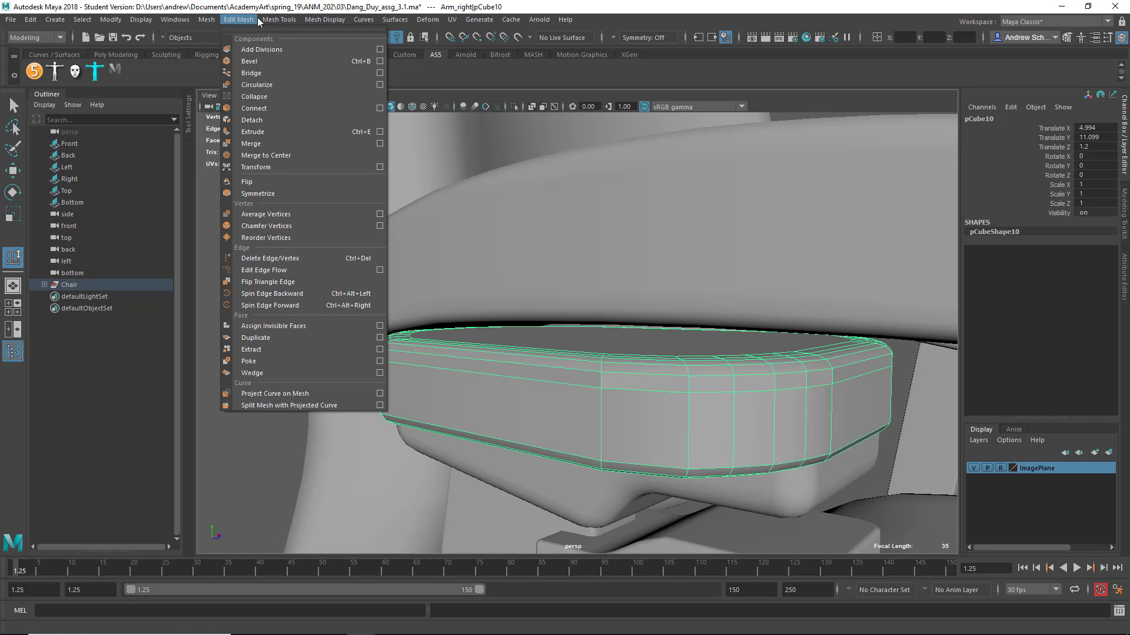
{"action": "mouse_move", "coordinate": [325, 20]}
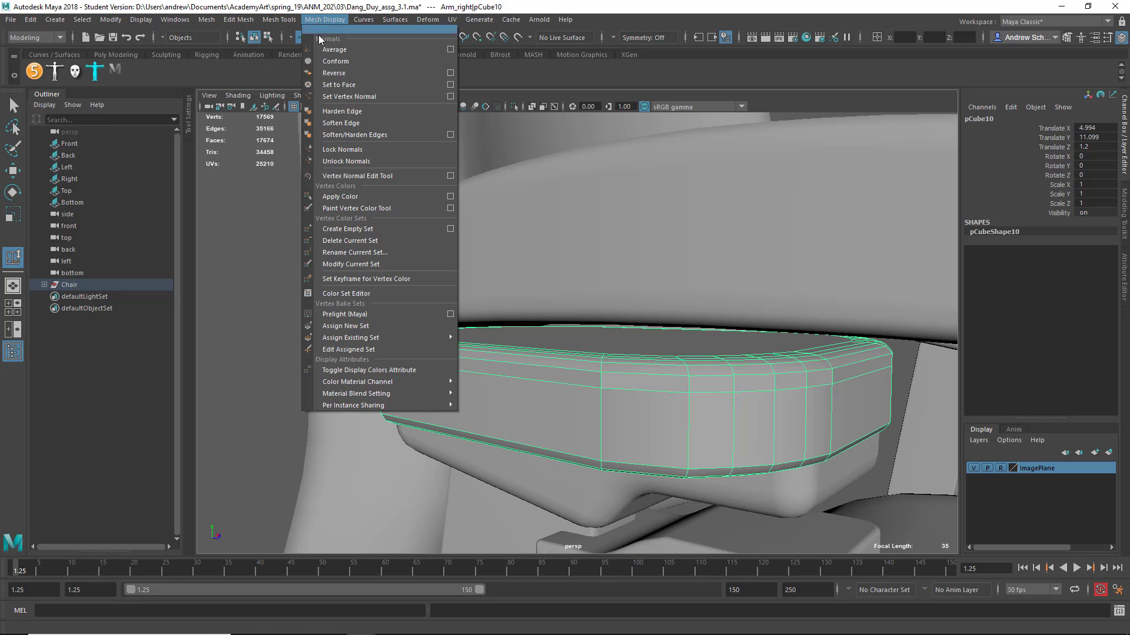
{"action": "left_click", "coordinate": [340, 121]}
{"action": "left_click", "coordinate": [238, 279]}
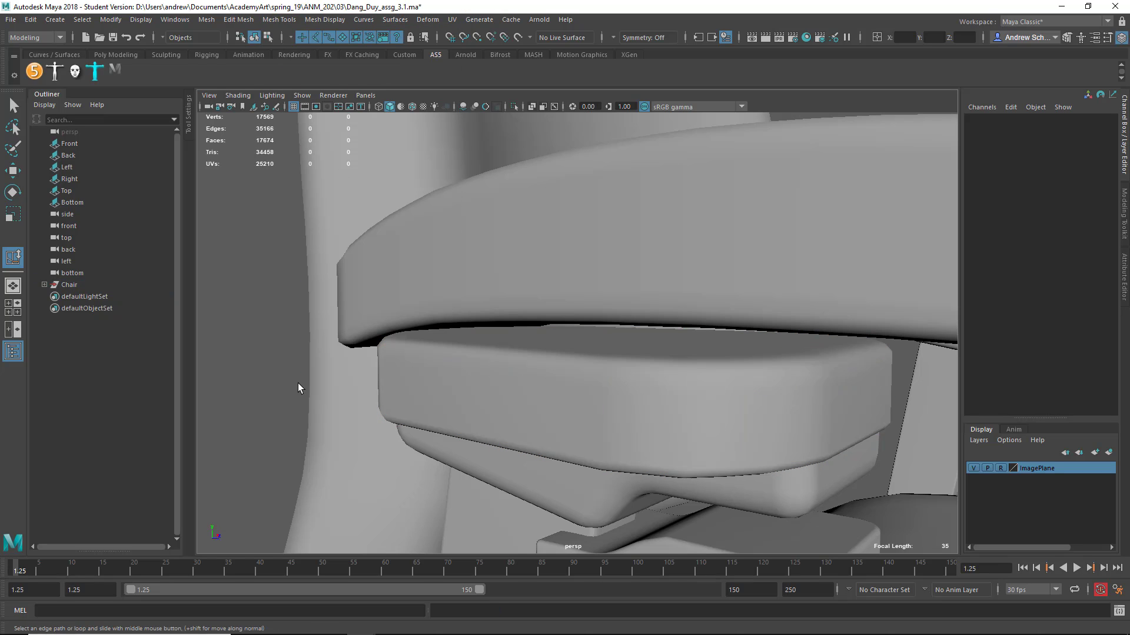
Examine the wireframe of the lever piece below the armrest pad, including its underside and stem
{"action": "right_click_drag", "start_coordinate": [297, 383], "coordinate": [303, 333], "text": "alt"}
{"action": "left_click_drag", "start_coordinate": [360, 353], "coordinate": [348, 335], "text": "alt"}
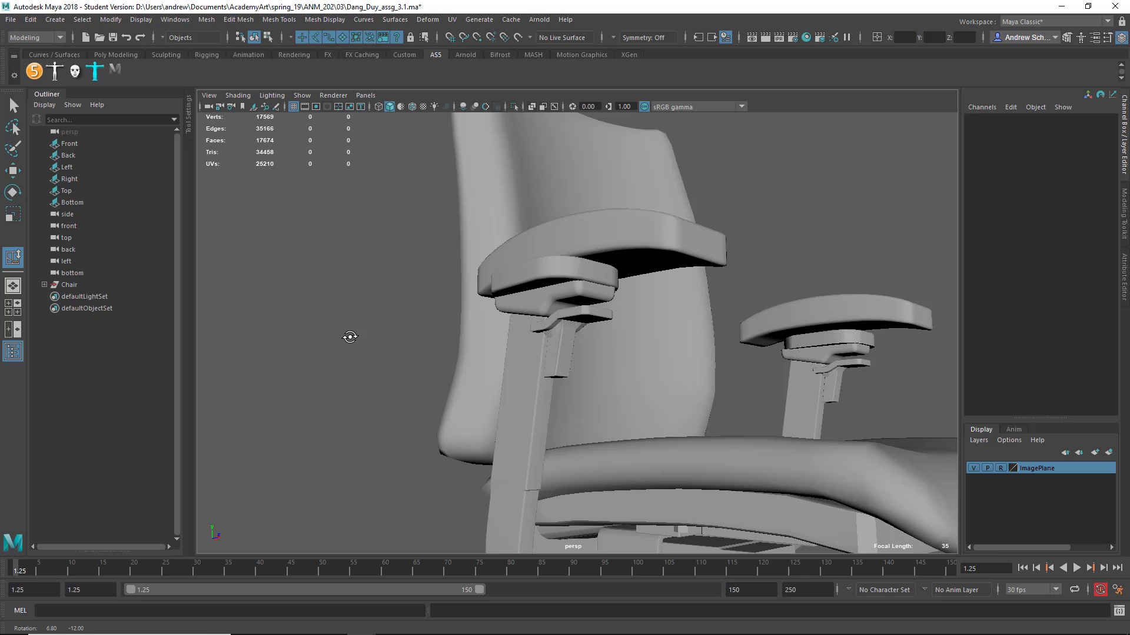
{"action": "left_click", "coordinate": [550, 307]}
{"action": "left_click", "coordinate": [564, 320]}
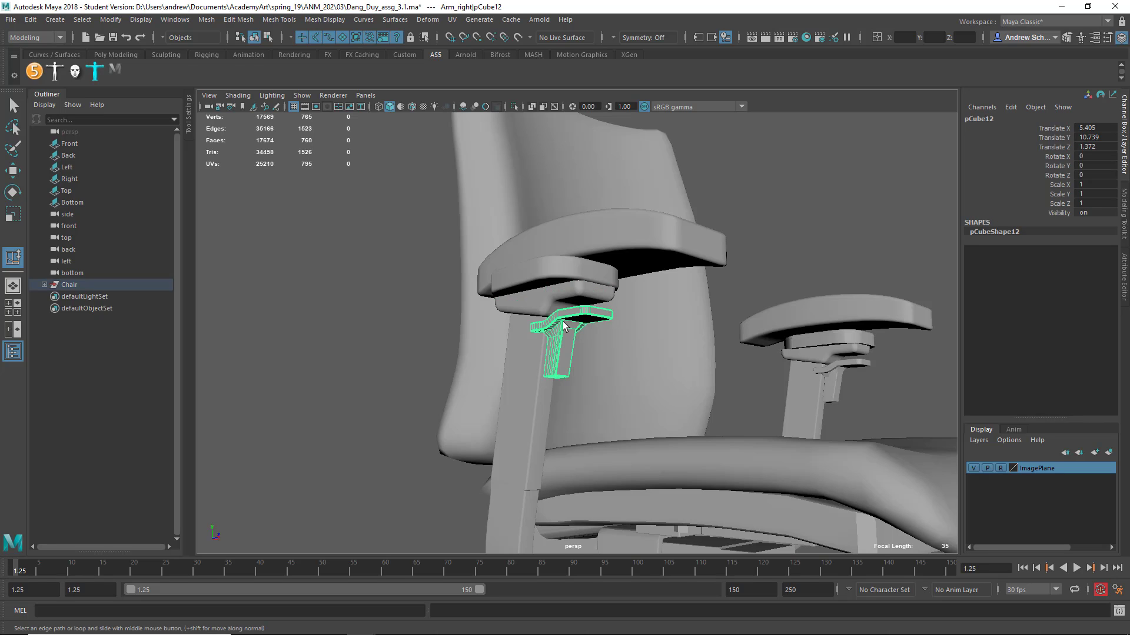
{"action": "key", "text": "f"}
{"action": "left_click_drag", "start_coordinate": [522, 397], "coordinate": [485, 392], "text": "alt"}
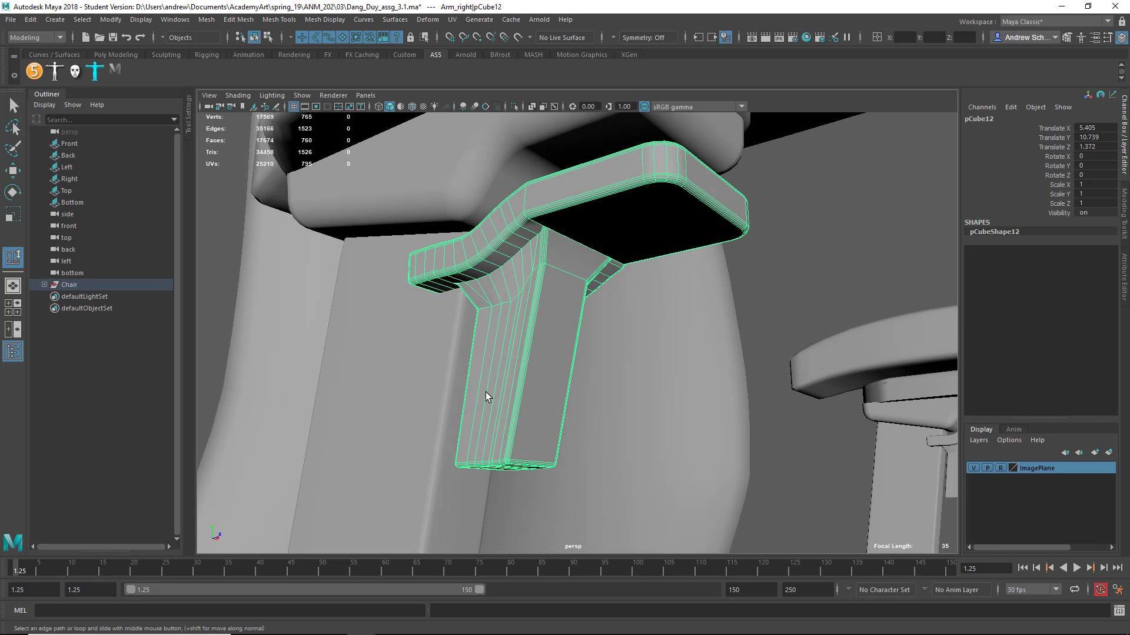
{"action": "right_click_drag", "start_coordinate": [485, 391], "coordinate": [421, 395], "text": "alt"}
Examine the curved support bar behind the seat up close, checking its edge density and the inner bend's outline
{"action": "left_click", "coordinate": [421, 396]}
{"action": "scroll", "coordinate": [446, 438], "scroll_direction": "down", "scroll_amount": 6}
{"action": "left_click_drag", "start_coordinate": [446, 437], "coordinate": [419, 428], "text": "alt"}
{"action": "left_click", "coordinate": [403, 419]}
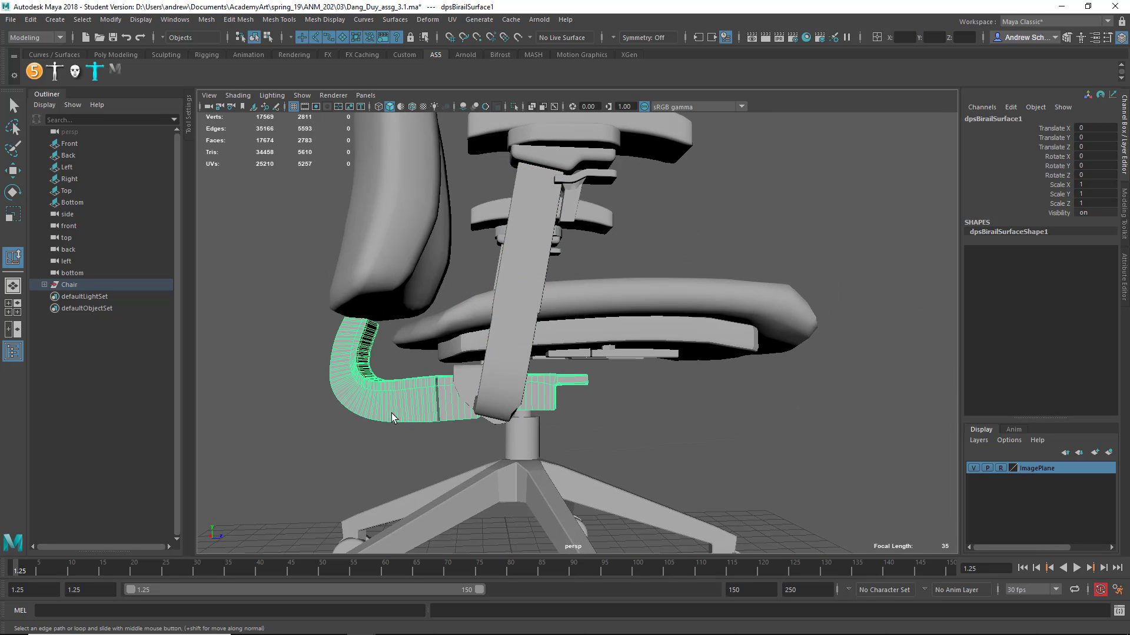
{"action": "key", "text": "f"}
{"action": "mouse_move", "coordinate": [401, 291]}
{"action": "left_mouse_down", "text": "alt"}
{"action": "mouse_move", "coordinate": [418, 298]}
{"action": "mouse_move", "coordinate": [406, 305]}
{"action": "mouse_move", "coordinate": [402, 291]}
{"action": "left_mouse_up", "text": "alt"}
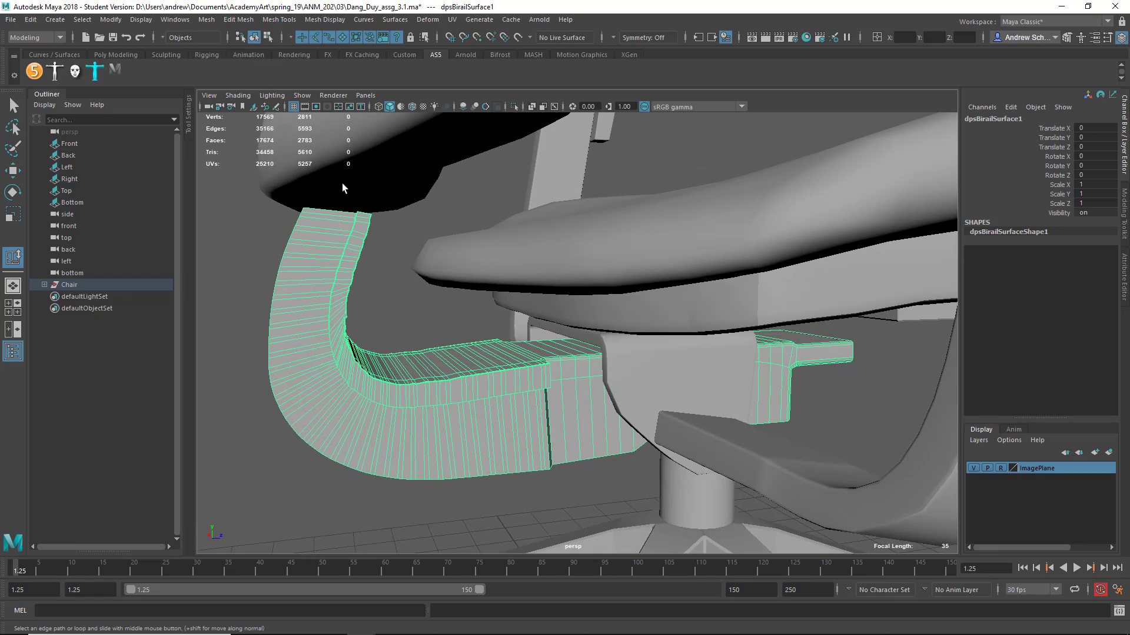
{"action": "left_click_drag", "start_coordinate": [343, 188], "coordinate": [275, 340], "text": "alt"}
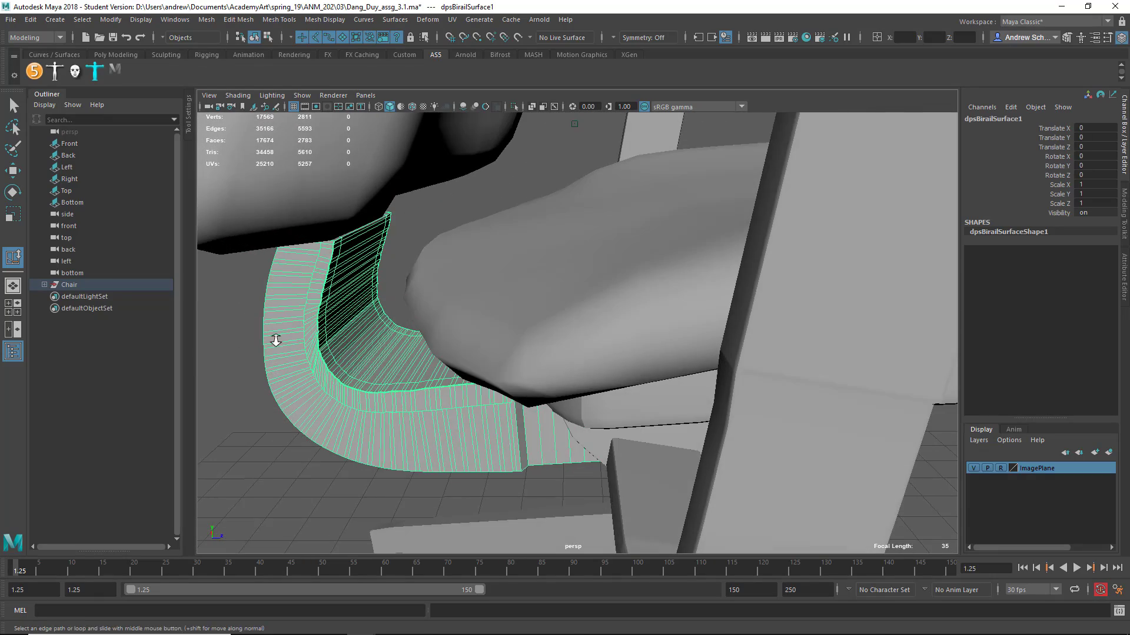
{"action": "right_click_drag", "start_coordinate": [275, 340], "coordinate": [418, 334], "text": "alt"}
{"action": "middle_click_drag", "start_coordinate": [418, 334], "coordinate": [700, 232], "text": "alt"}
{"action": "right_click_drag", "start_coordinate": [404, 305], "coordinate": [690, 287], "text": "alt"}
{"action": "left_click_drag", "start_coordinate": [411, 297], "coordinate": [539, 329], "text": "alt"}
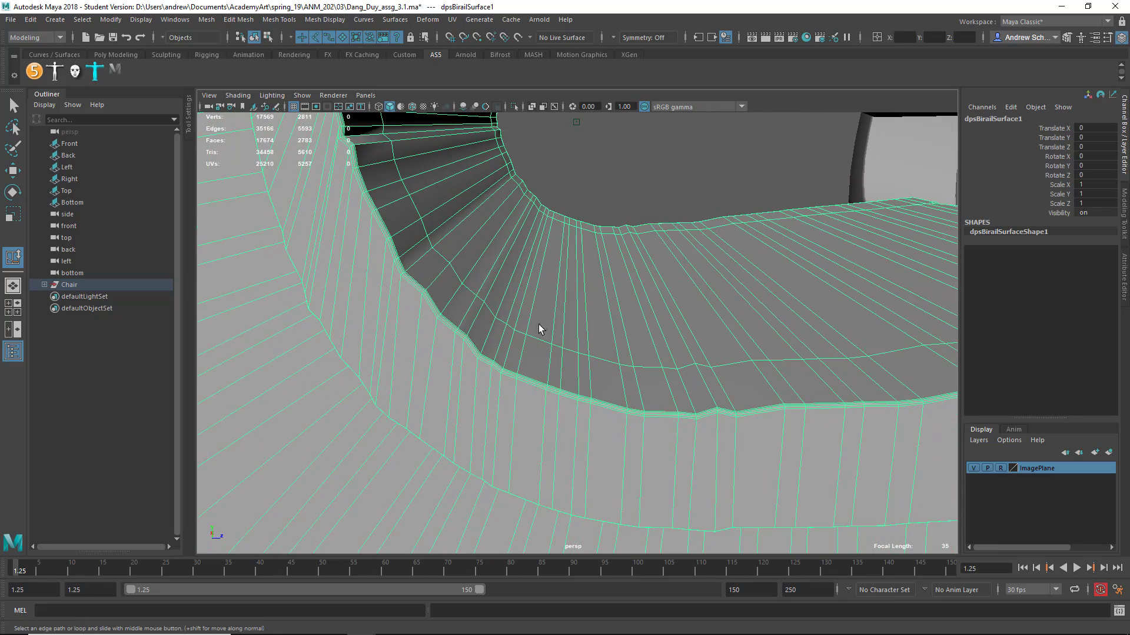
{"action": "left_click_drag", "start_coordinate": [399, 199], "coordinate": [466, 328], "text": "alt"}
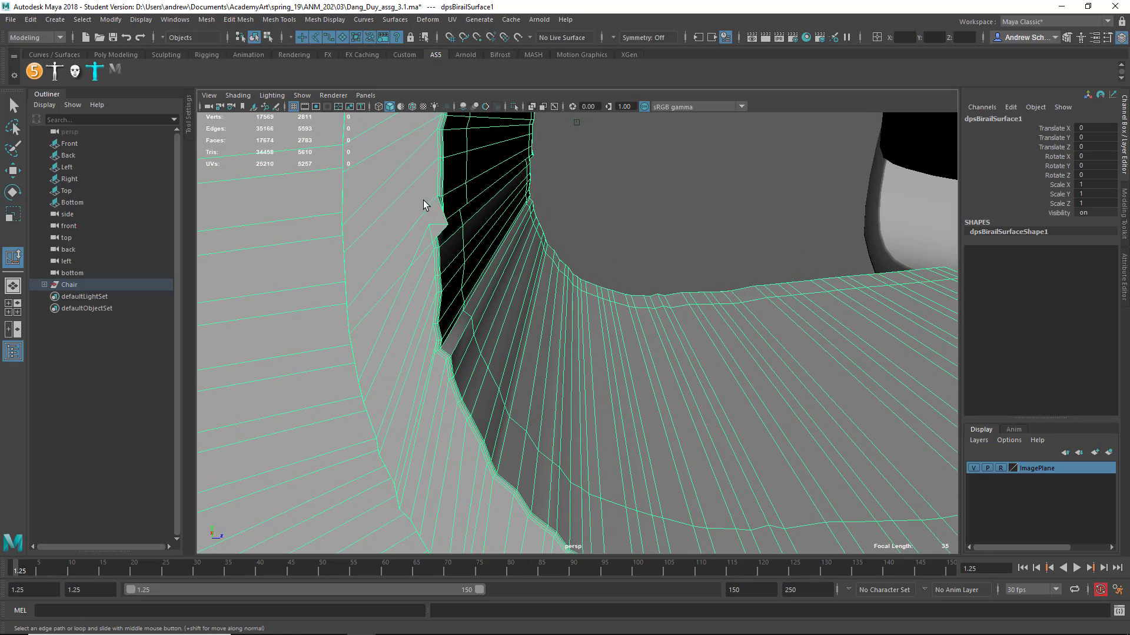
Delete the edge loop at the jagged notch on the support bar's inner bend
{"action": "left_click_drag", "start_coordinate": [424, 205], "coordinate": [431, 250], "text": "alt"}
{"action": "right_click_drag", "start_coordinate": [432, 250], "coordinate": [282, 251], "text": "alt"}
{"action": "left_click_drag", "start_coordinate": [375, 266], "coordinate": [387, 249], "text": "alt"}
{"action": "right_click", "coordinate": [457, 251]}
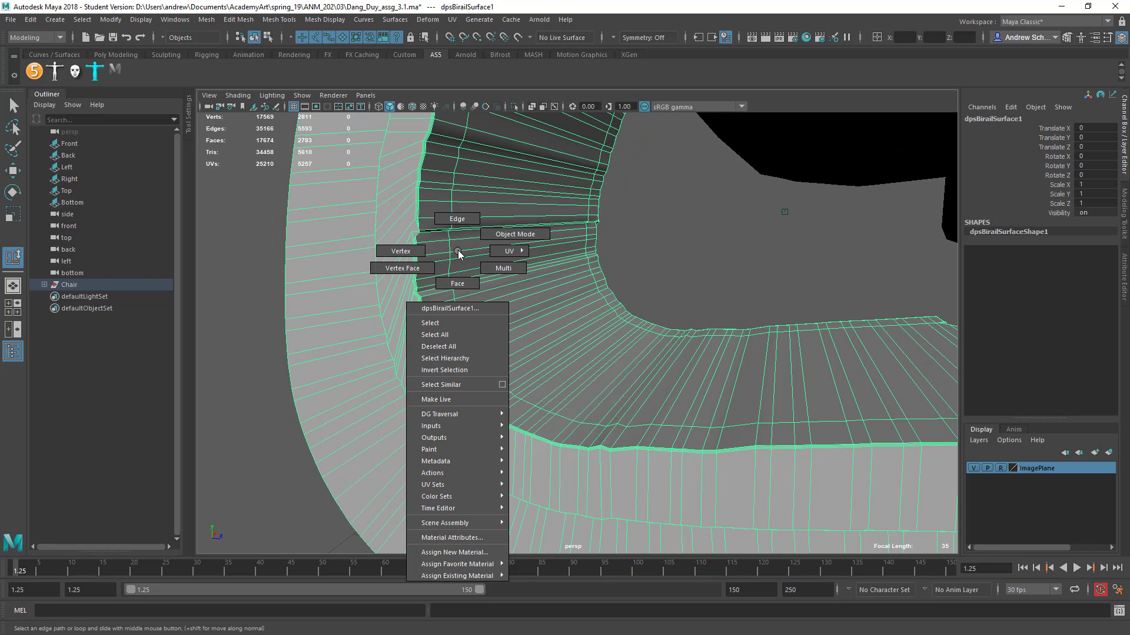
{"action": "right_click_drag", "start_coordinate": [457, 251], "coordinate": [457, 219]}
{"action": "left_click", "coordinate": [457, 230]}
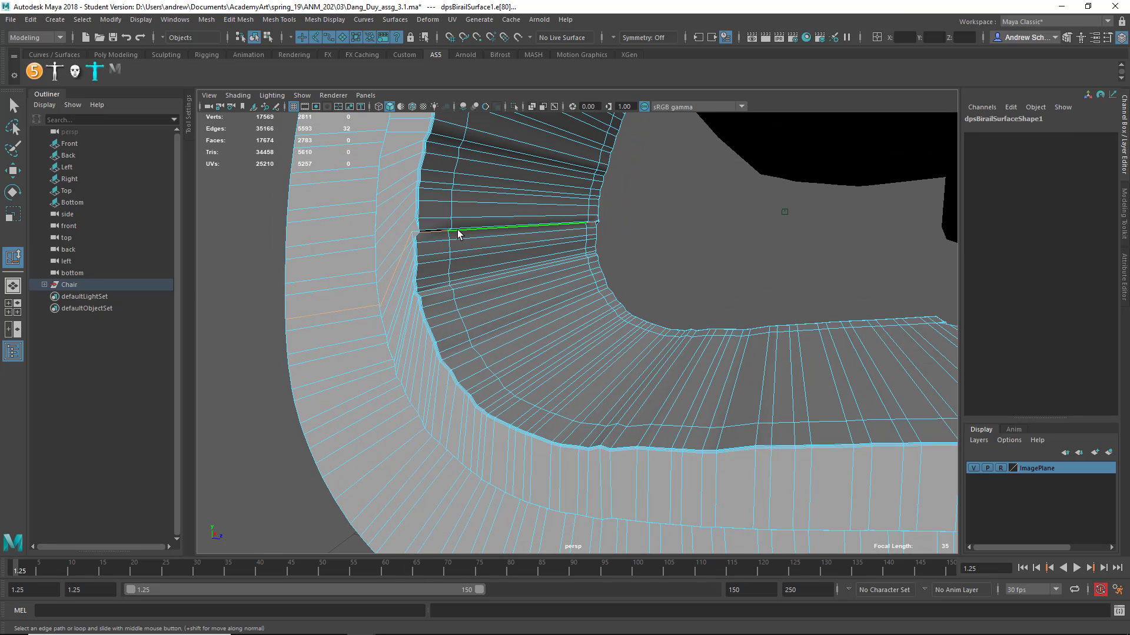
{"action": "right_click", "coordinate": [463, 287], "text": "shift"}
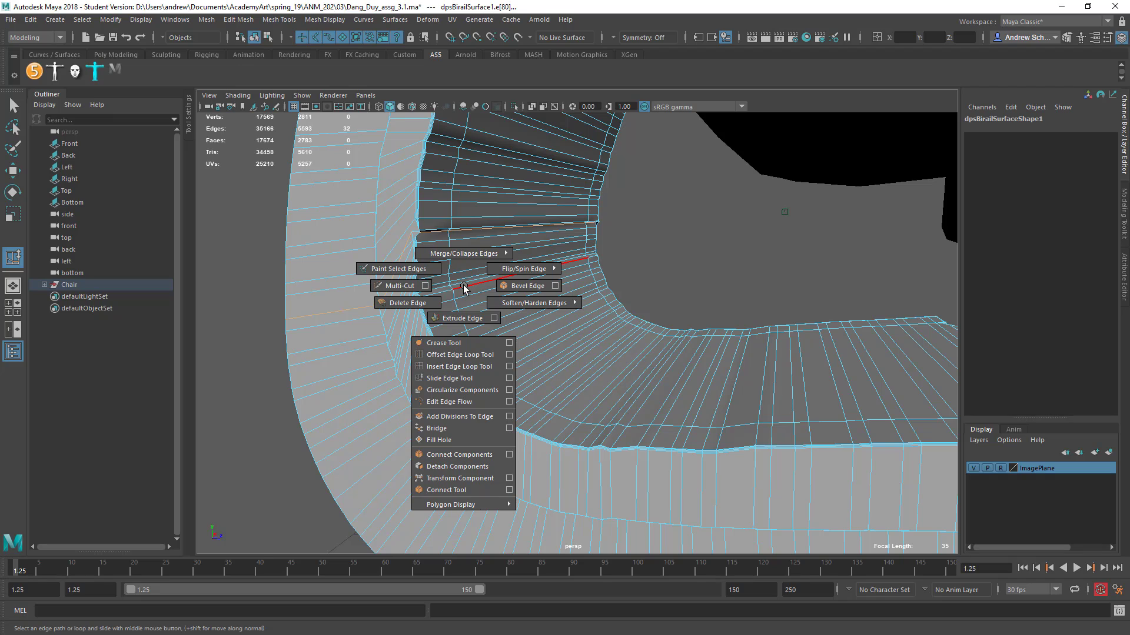
{"action": "left_click", "coordinate": [429, 302]}
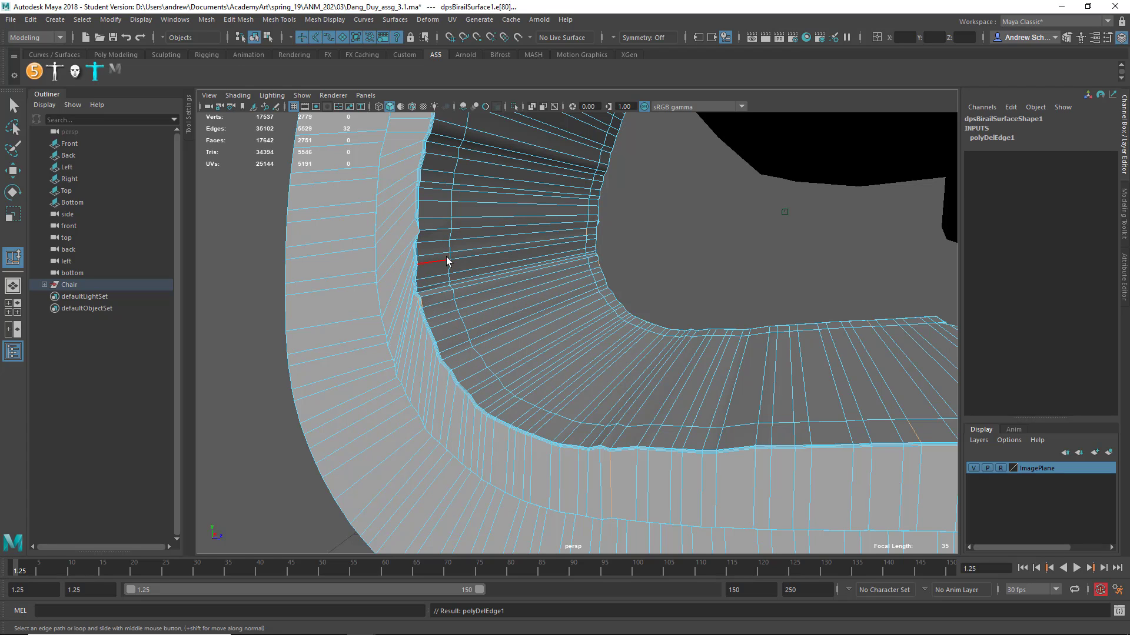
Delete three more crowded edge loops around the notch area of the support bar's bend
{"action": "left_click", "coordinate": [442, 287]}
{"action": "right_click_drag", "start_coordinate": [442, 288], "coordinate": [425, 300], "text": "shift"}
{"action": "double_click", "coordinate": [442, 287]}
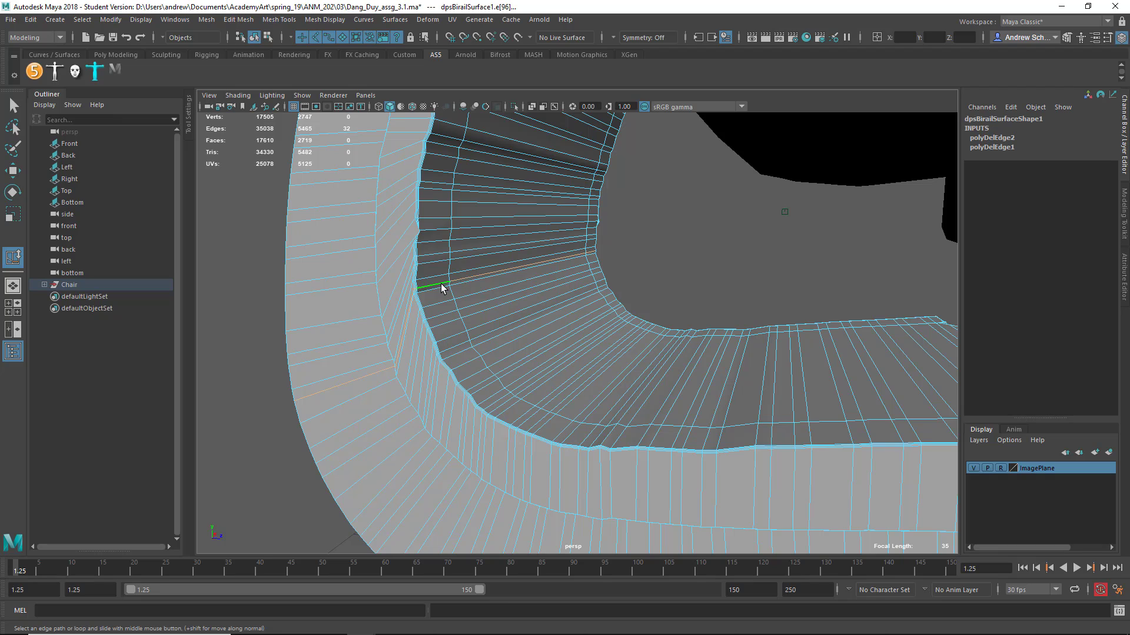
{"action": "key", "text": "Delete"}
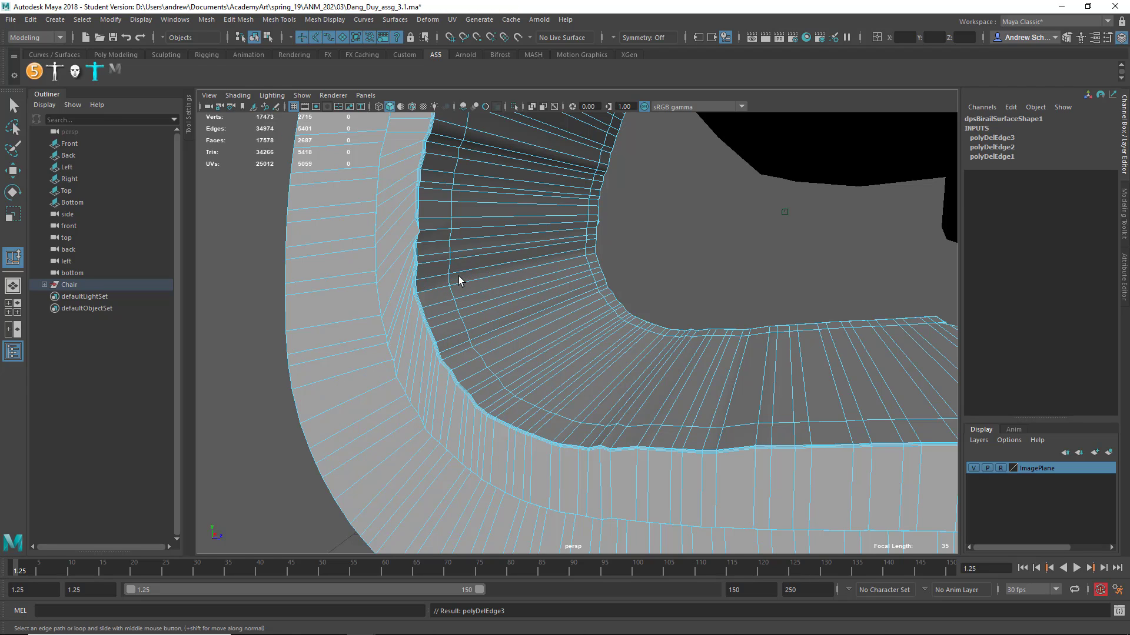
{"action": "double_click", "coordinate": [458, 249]}
{"action": "key", "text": "Delete"}
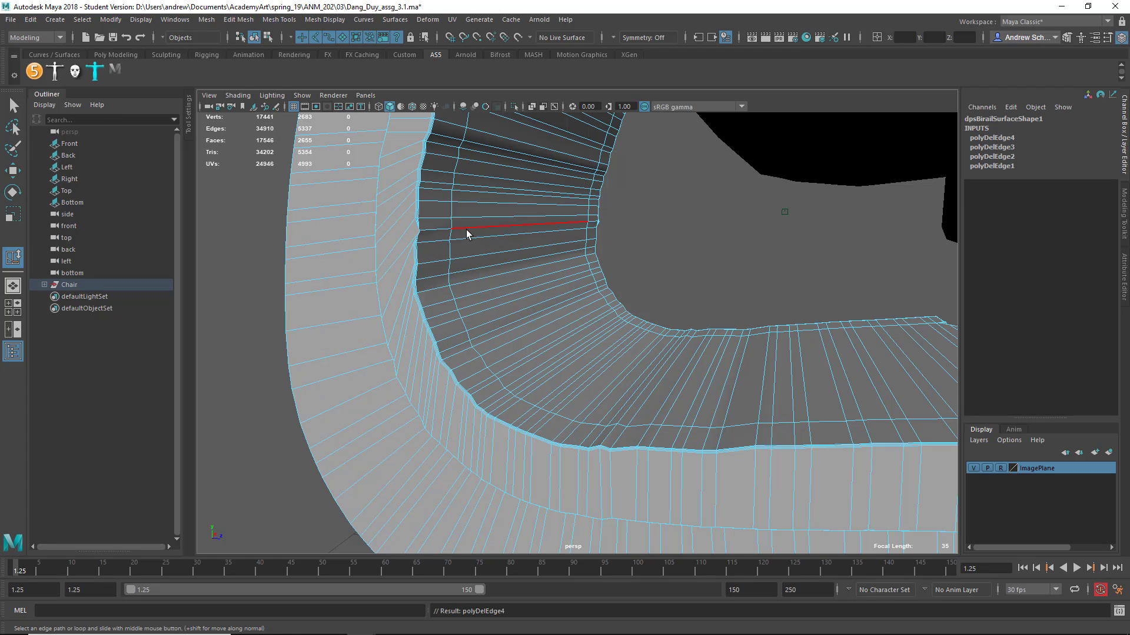
Thin out the upper part of the support bar's bend by deleting six edge loops at intervals
{"action": "double_click", "coordinate": [466, 228]}
{"action": "key", "text": "Delete"}
{"action": "double_click", "coordinate": [470, 201]}
{"action": "key", "text": "Delete"}
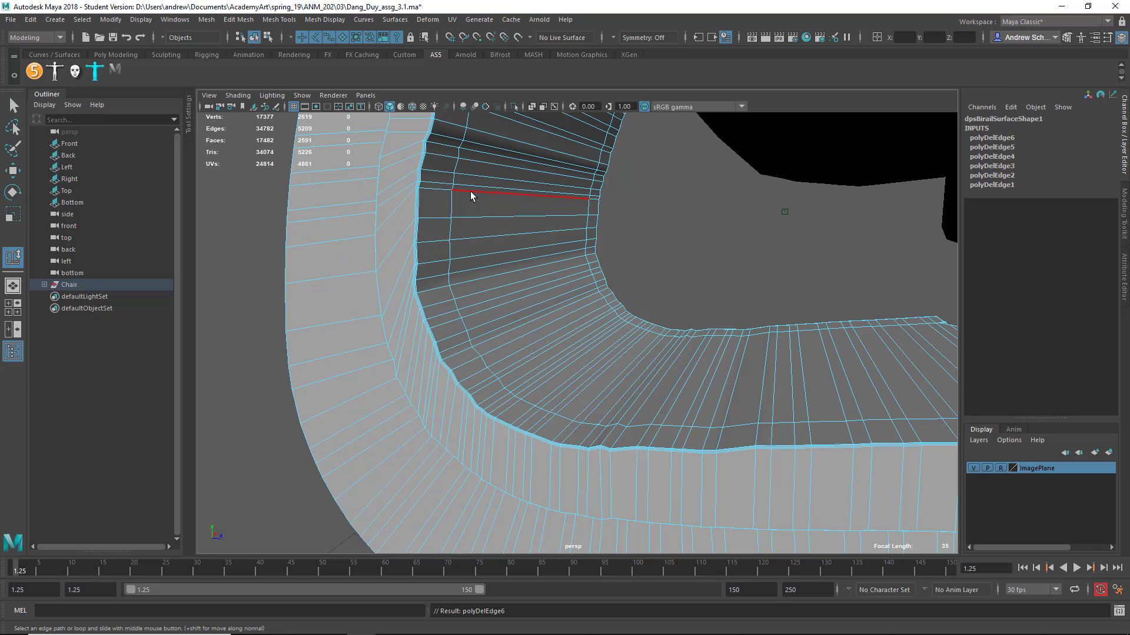
{"action": "double_click", "coordinate": [471, 186]}
{"action": "key", "text": "Delete"}
{"action": "double_click", "coordinate": [475, 164]}
{"action": "key", "text": "Delete"}
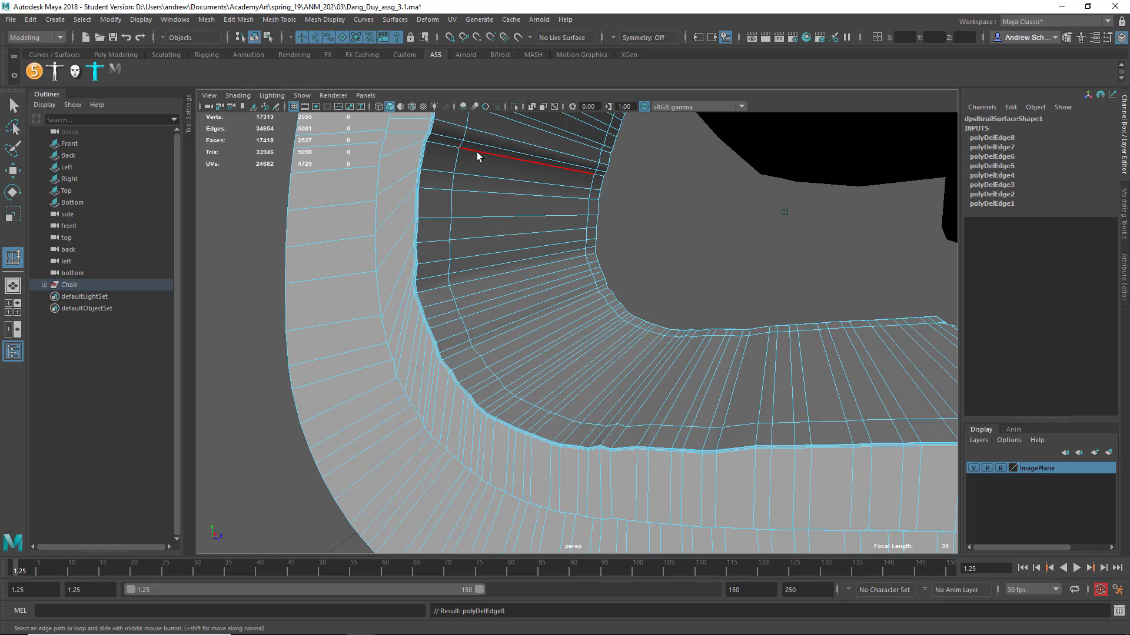
{"action": "double_click", "coordinate": [476, 152]}
{"action": "key", "text": "Delete"}
{"action": "double_click", "coordinate": [485, 134]}
{"action": "key", "text": "Delete"}
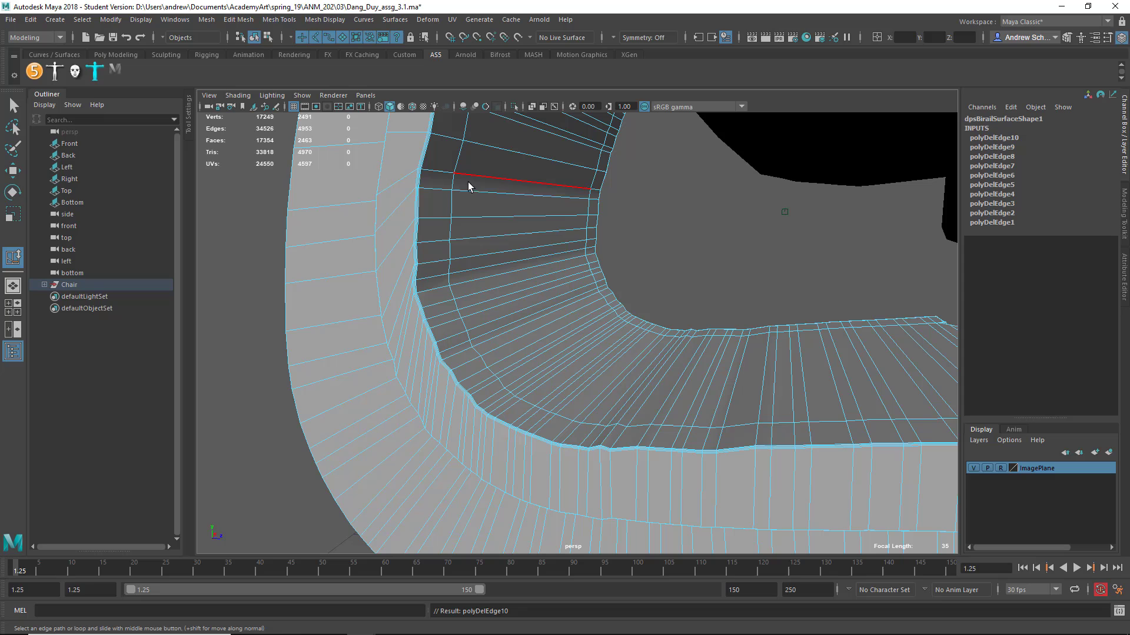
Delete three surplus edge loops working down into the lower curve of the support bar
{"action": "double_click", "coordinate": [459, 260]}
{"action": "key", "text": "Delete"}
{"action": "double_click", "coordinate": [465, 295]}
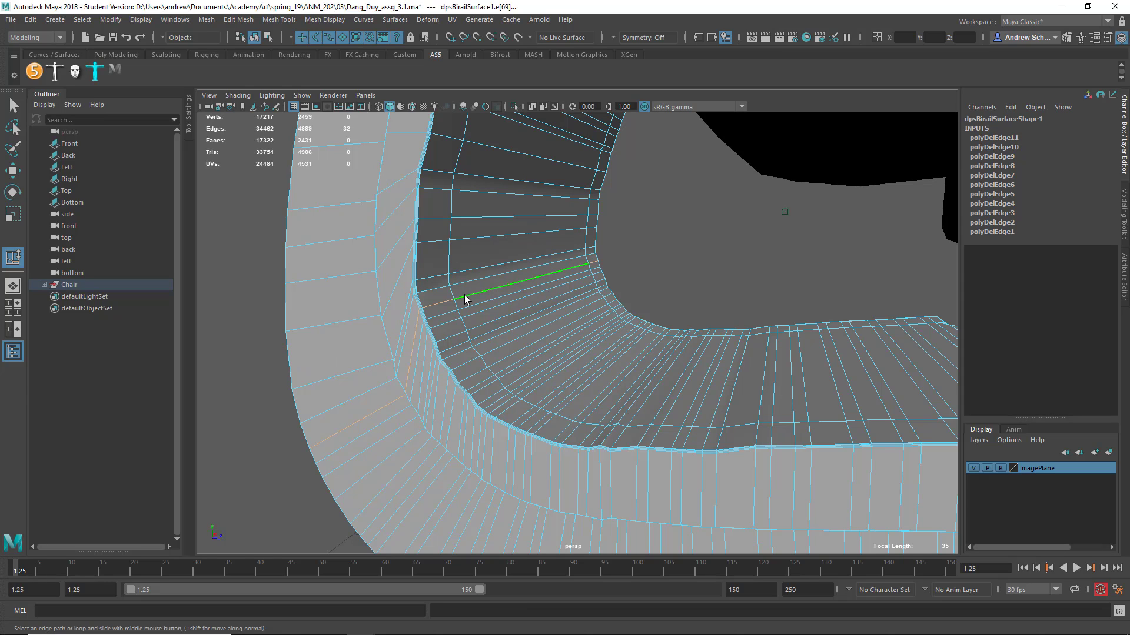
{"action": "key", "text": "Delete"}
{"action": "double_click", "coordinate": [474, 314]}
{"action": "key", "text": "Delete"}
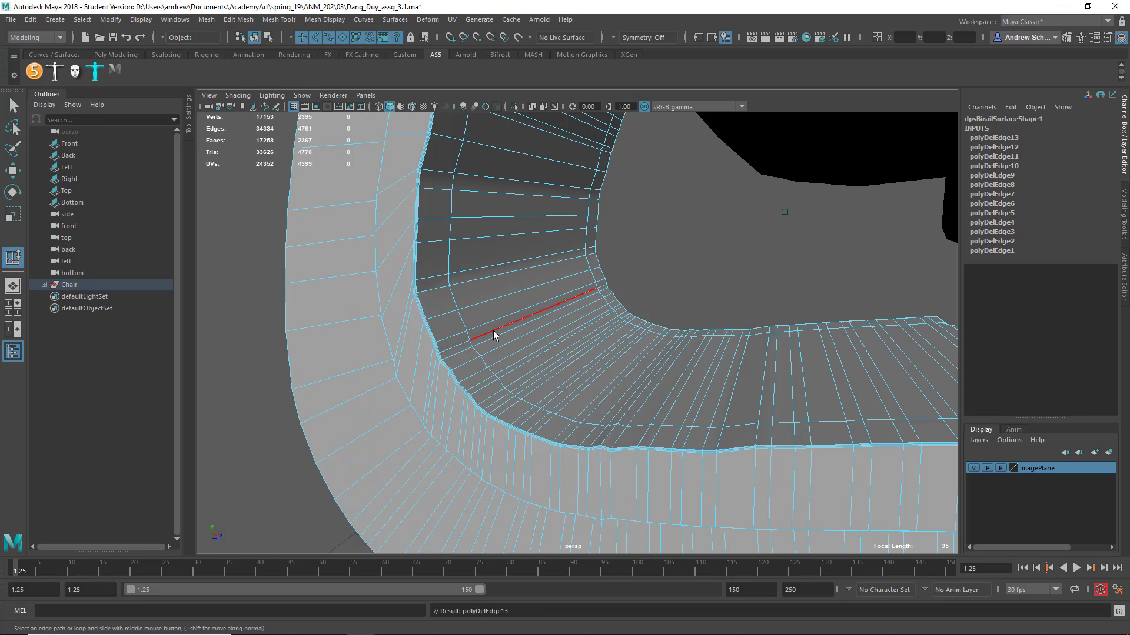
Delete four surplus edge loops from the crowded lower curve of the support bar's inner bend
{"action": "double_click", "coordinate": [499, 337]}
{"action": "key", "text": "Delete"}
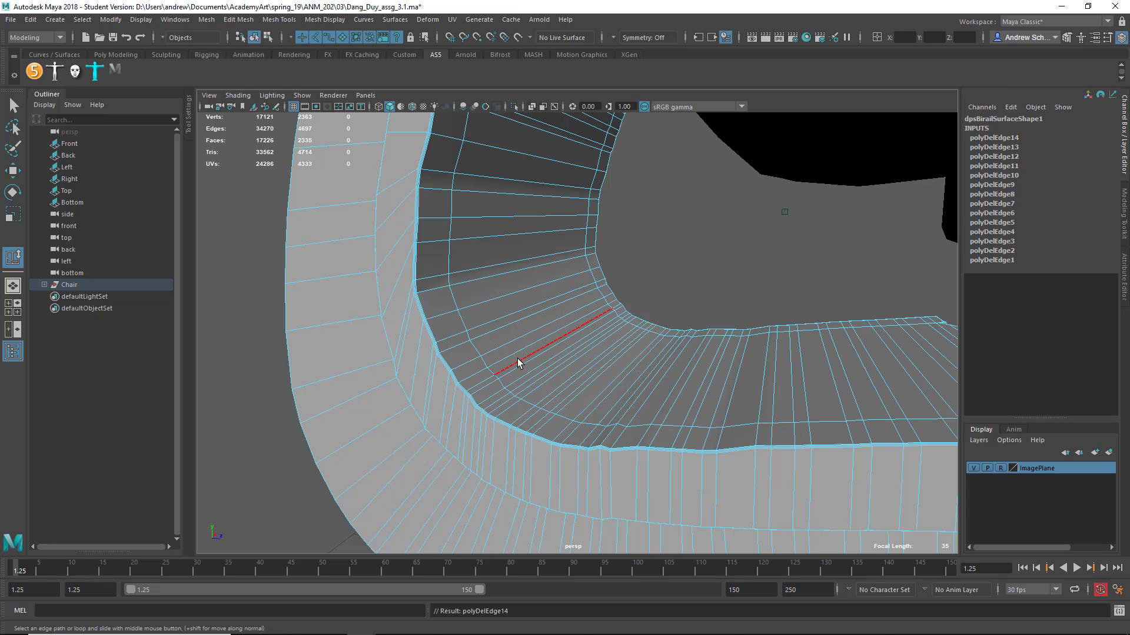
{"action": "double_click", "coordinate": [517, 358]}
{"action": "key", "text": "Delete"}
{"action": "double_click", "coordinate": [513, 370]}
{"action": "key", "text": "Delete"}
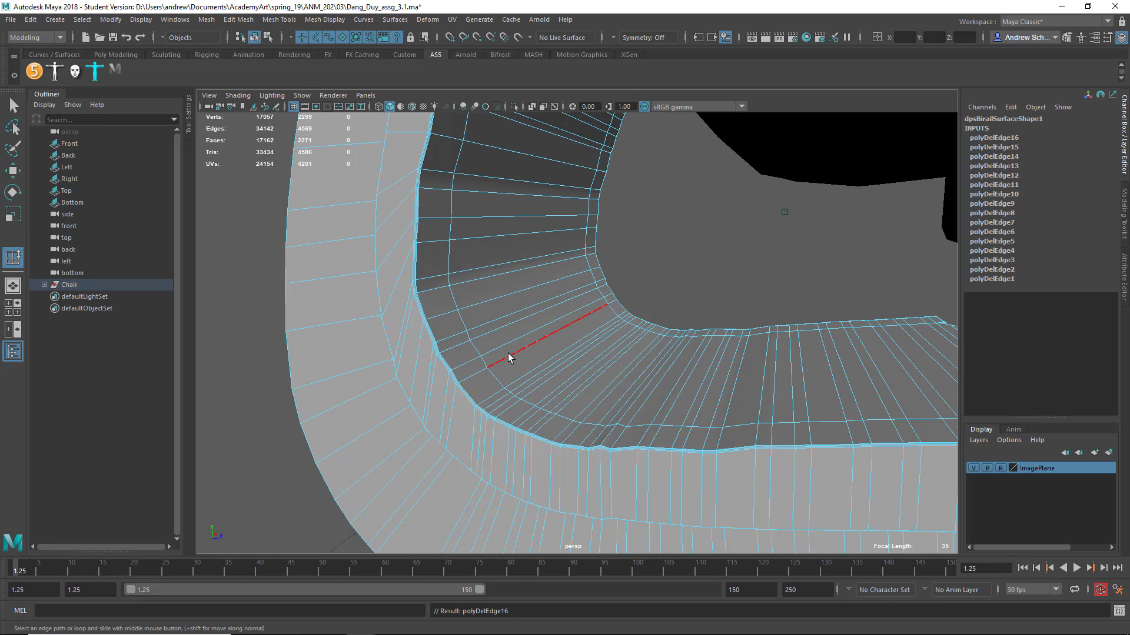
{"action": "double_click", "coordinate": [507, 353]}
{"action": "key", "text": "Delete"}
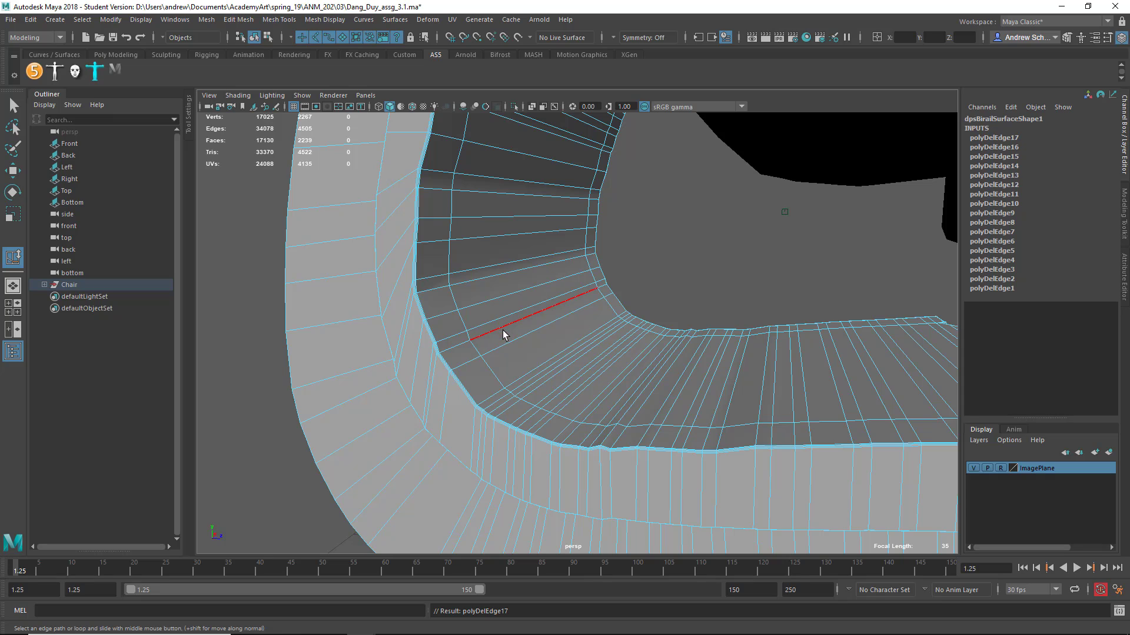
Delete three more edge loops around the support bar's bend to even out the remaining spacing
{"action": "double_click", "coordinate": [504, 324]}
{"action": "key", "text": "Delete"}
{"action": "double_click", "coordinate": [492, 271]}
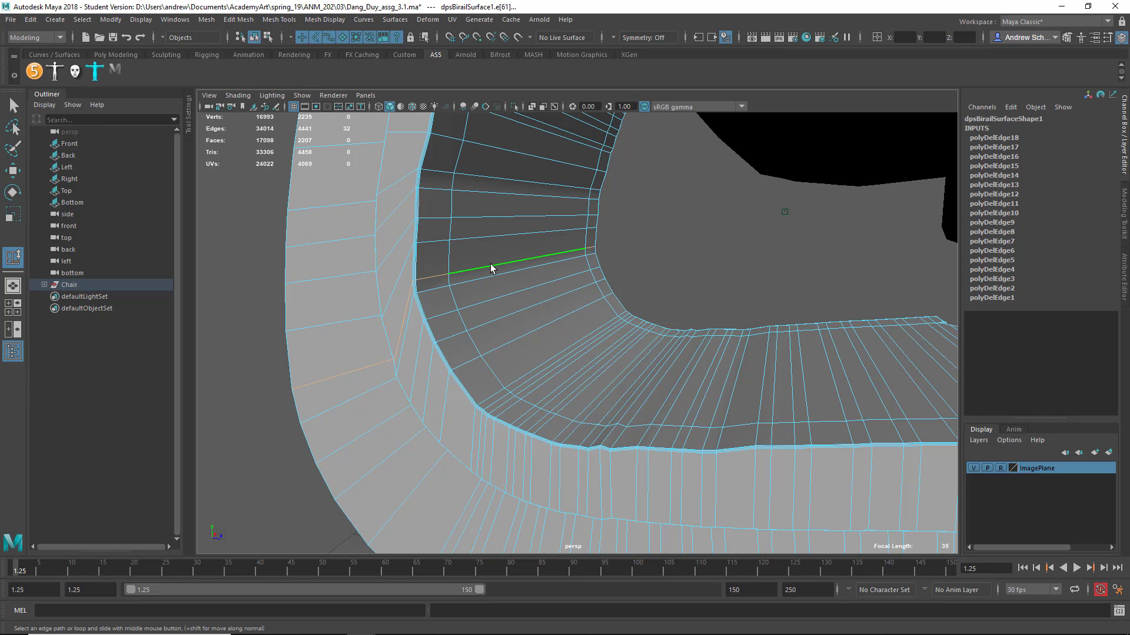
{"action": "key", "text": "Delete"}
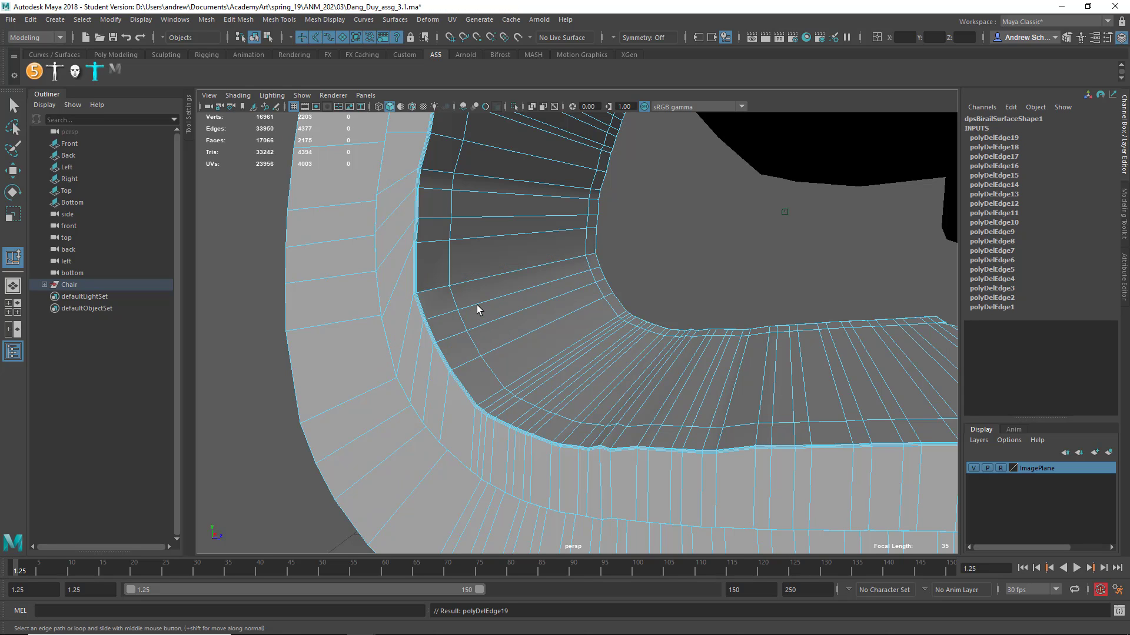
{"action": "left_click_drag", "start_coordinate": [541, 360], "coordinate": [570, 358], "text": "alt"}
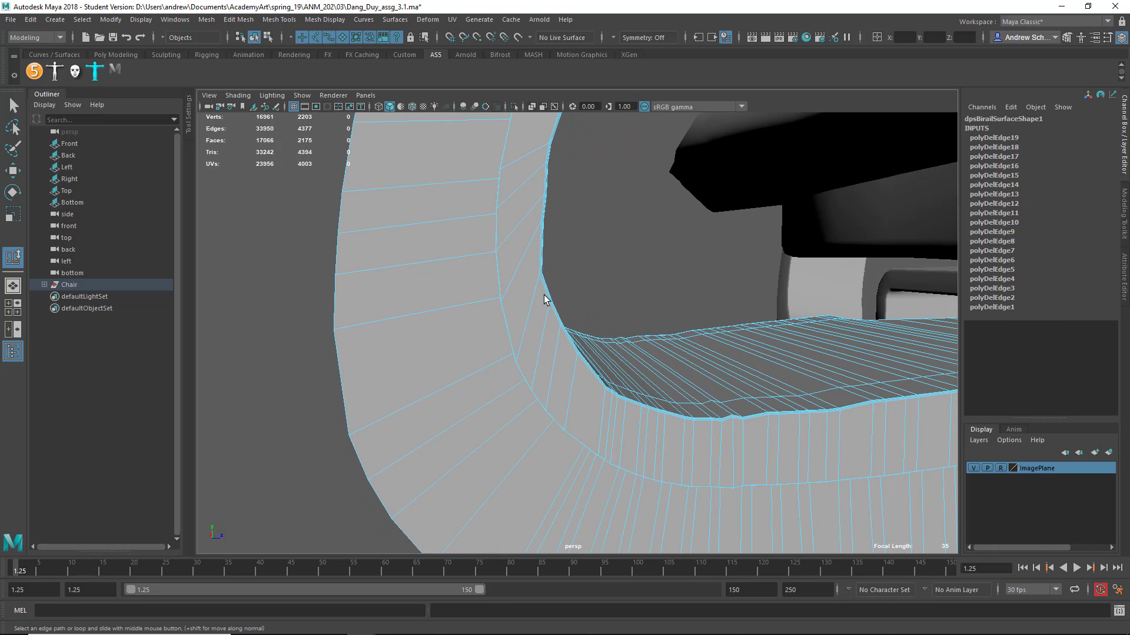
{"action": "left_click_drag", "start_coordinate": [559, 292], "coordinate": [553, 291], "text": "alt"}
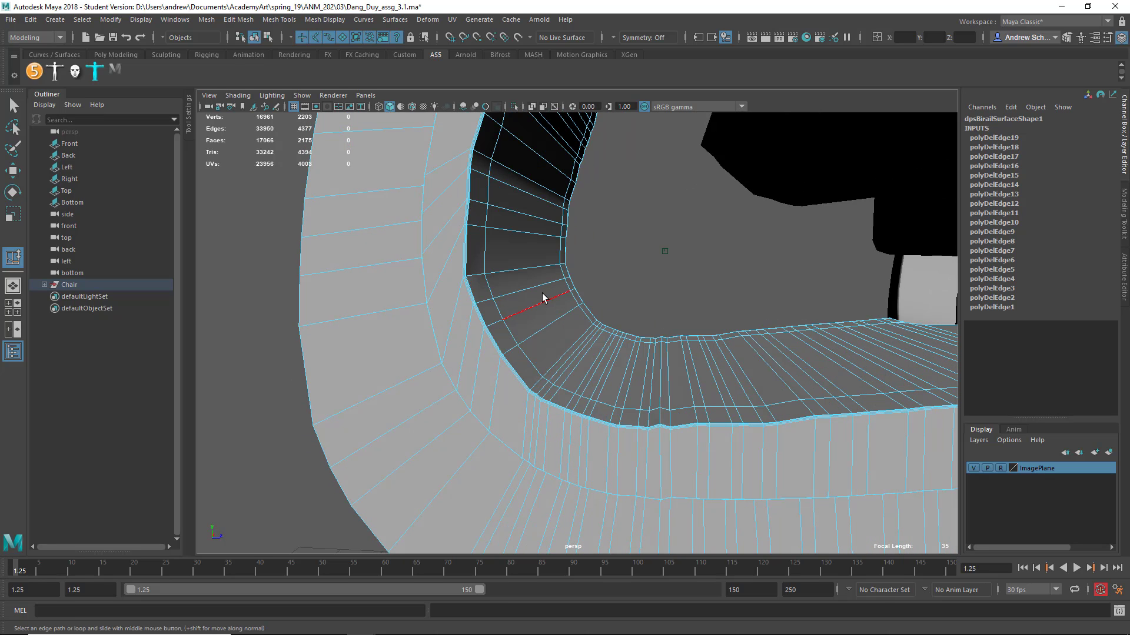
{"action": "left_click", "coordinate": [662, 383]}
{"action": "key", "text": "Delete"}
Examine the support bar's bend from both sides and select the edges at the kinked corner of its inner rim
{"action": "left_click_drag", "start_coordinate": [614, 308], "coordinate": [737, 325], "text": "alt"}
{"action": "left_click_drag", "start_coordinate": [598, 270], "coordinate": [565, 269], "text": "alt"}
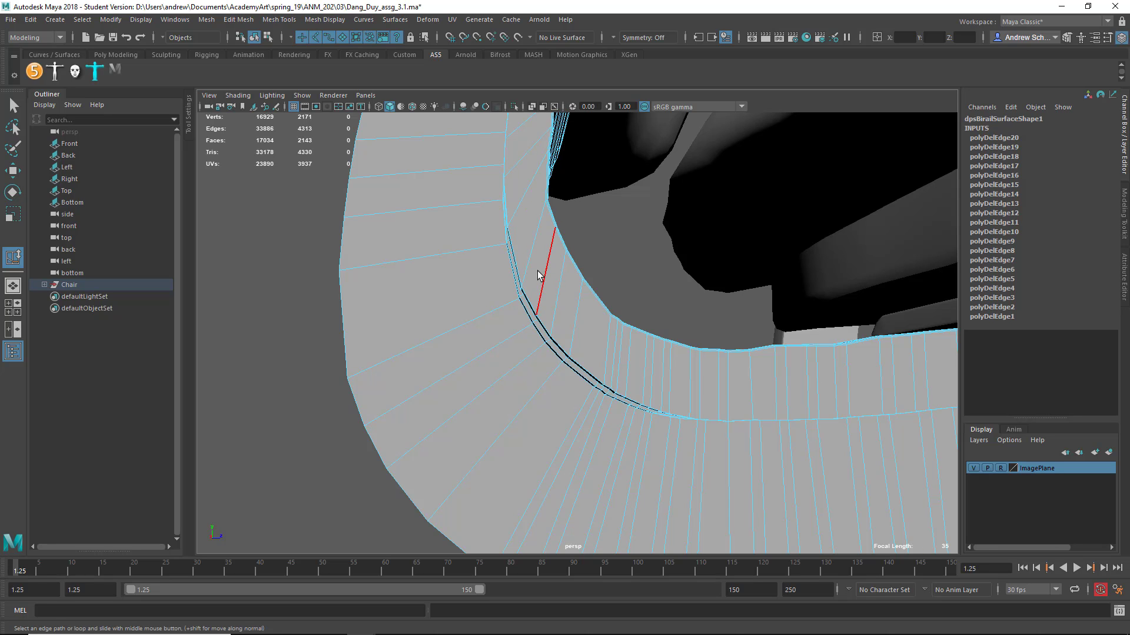
{"action": "left_click_drag", "start_coordinate": [595, 235], "coordinate": [576, 266], "text": "alt"}
{"action": "left_click_drag", "start_coordinate": [516, 290], "coordinate": [492, 299], "text": "alt"}
{"action": "right_click_drag", "start_coordinate": [492, 299], "coordinate": [629, 294], "text": "alt"}
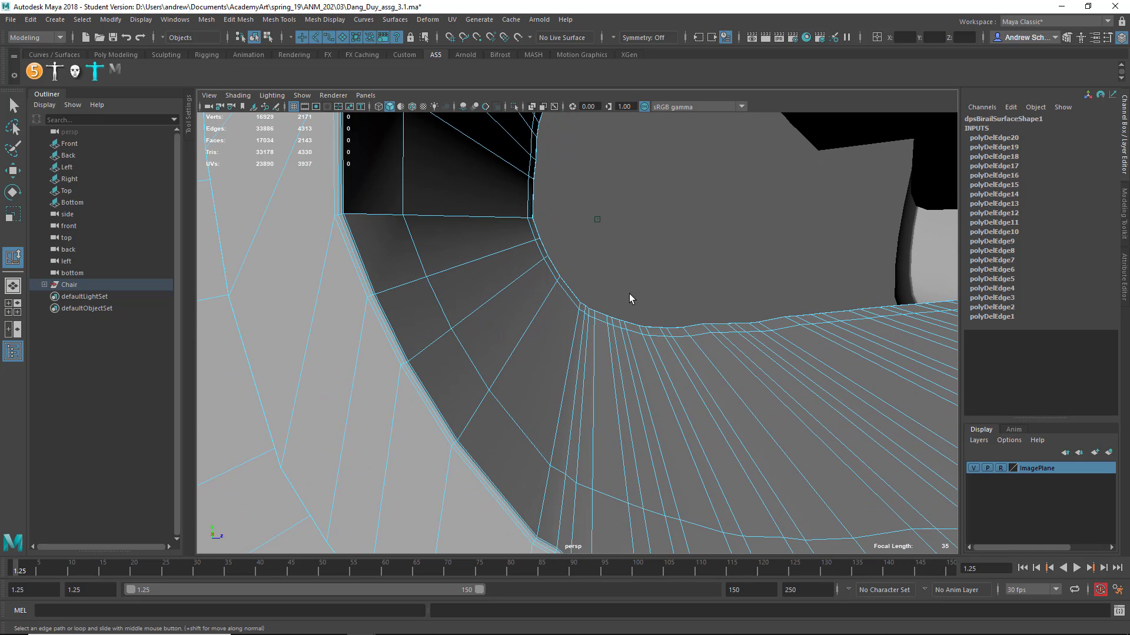
{"action": "left_click", "coordinate": [337, 215]}
{"action": "left_click_drag", "start_coordinate": [623, 226], "coordinate": [483, 230], "text": "alt"}
{"action": "left_click_drag", "start_coordinate": [701, 249], "coordinate": [408, 242], "text": "alt"}
{"action": "scroll", "coordinate": [532, 245], "scroll_direction": "up", "scroll_amount": 10}
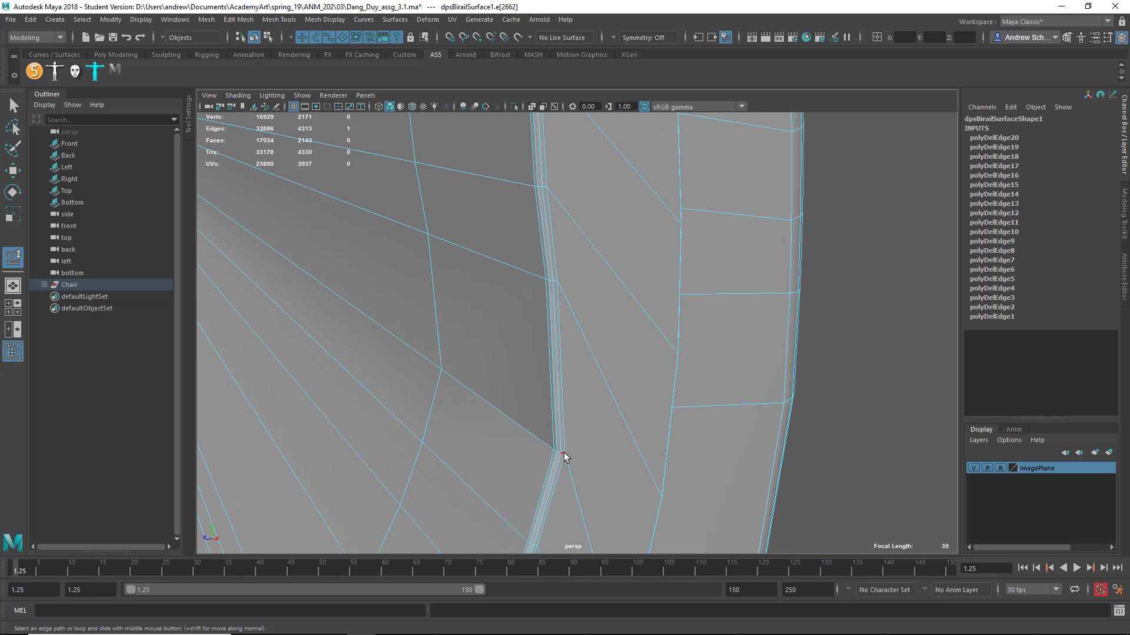
{"action": "left_click_drag", "start_coordinate": [510, 416], "coordinate": [441, 383], "text": "alt"}
{"action": "left_click_drag", "start_coordinate": [524, 396], "coordinate": [532, 391], "text": "alt"}
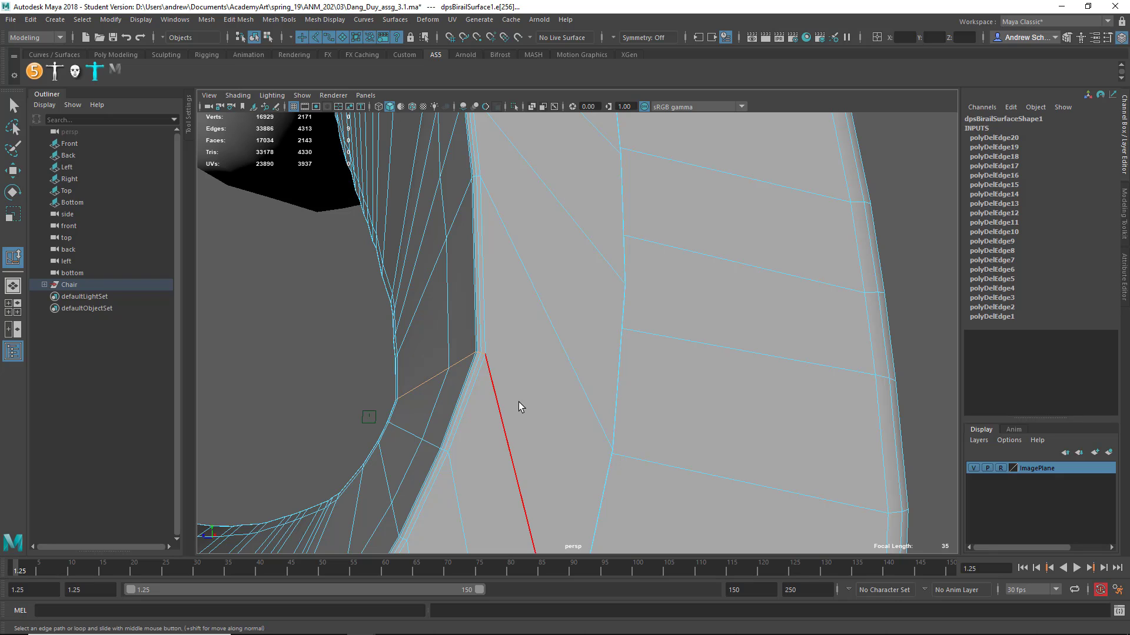
In the side view, reposition vertices on the bend's inner rim and adjacent inner loop to smooth the kinked corner
{"action": "key", "text": "w"}
{"action": "left_click_drag", "start_coordinate": [410, 400], "coordinate": [412, 356], "text": "alt"}
{"action": "mouse_move", "coordinate": [413, 357]}
{"action": "middle_mouse_down"}
{"action": "mouse_move", "coordinate": [409, 377]}
{"action": "mouse_move", "coordinate": [538, 303]}
{"action": "mouse_move", "coordinate": [537, 333]}
{"action": "middle_mouse_up"}
{"action": "left_click_drag", "start_coordinate": [537, 333], "coordinate": [588, 351], "text": "alt"}
{"action": "key", "text": "space"}
{"action": "key", "text": "f"}
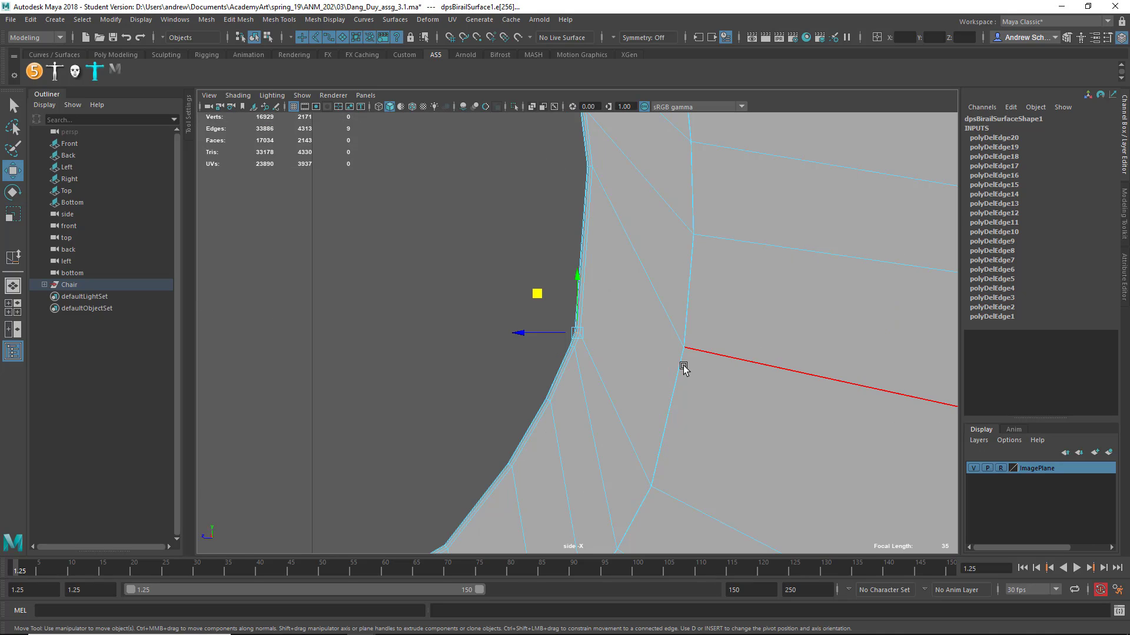
{"action": "middle_click_drag", "start_coordinate": [722, 398], "coordinate": [557, 242], "text": "alt"}
{"action": "right_click_drag", "start_coordinate": [534, 312], "coordinate": [476, 300]}
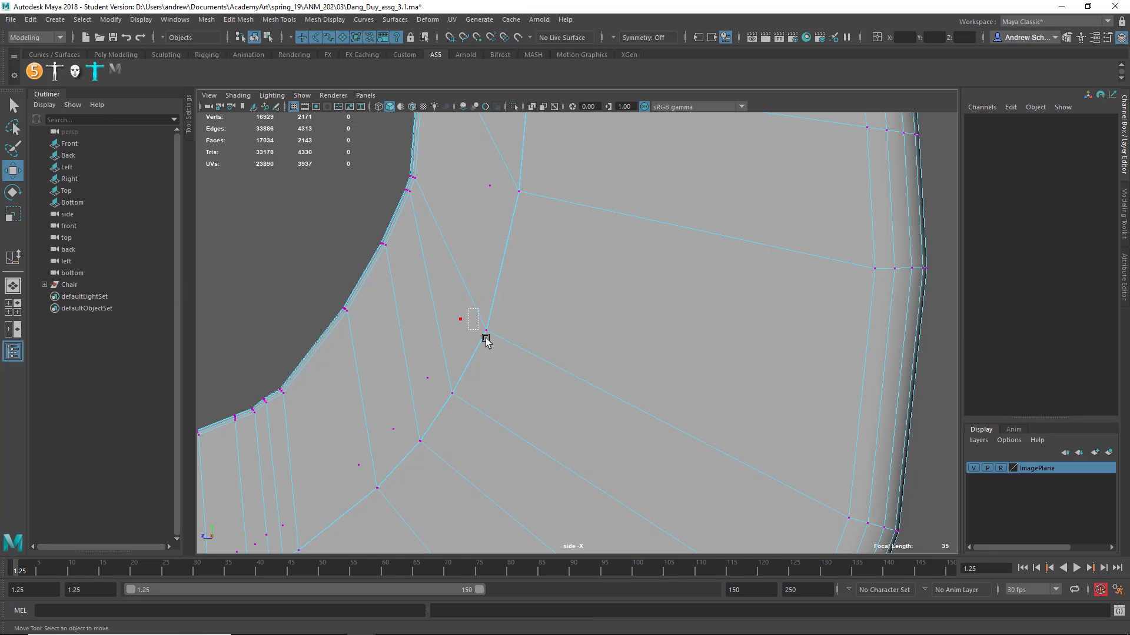
{"action": "left_click_drag", "start_coordinate": [477, 321], "coordinate": [520, 250]}
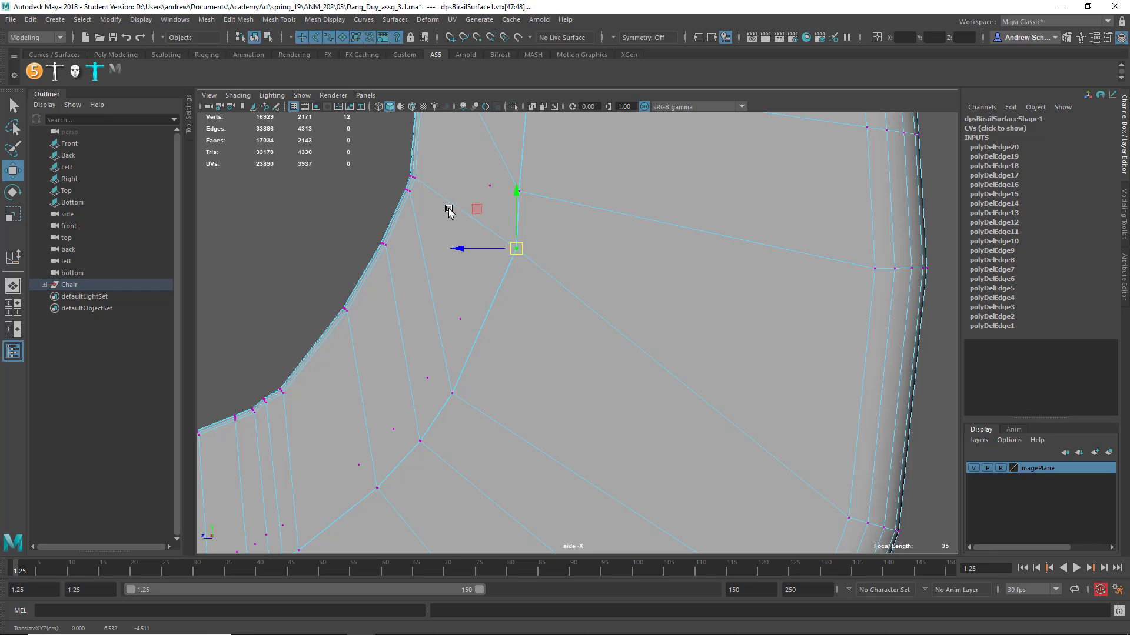
{"action": "left_click_drag", "start_coordinate": [415, 197], "coordinate": [399, 215]}
{"action": "left_click", "coordinate": [451, 392]}
{"action": "left_click_drag", "start_coordinate": [451, 390], "coordinate": [504, 321]}
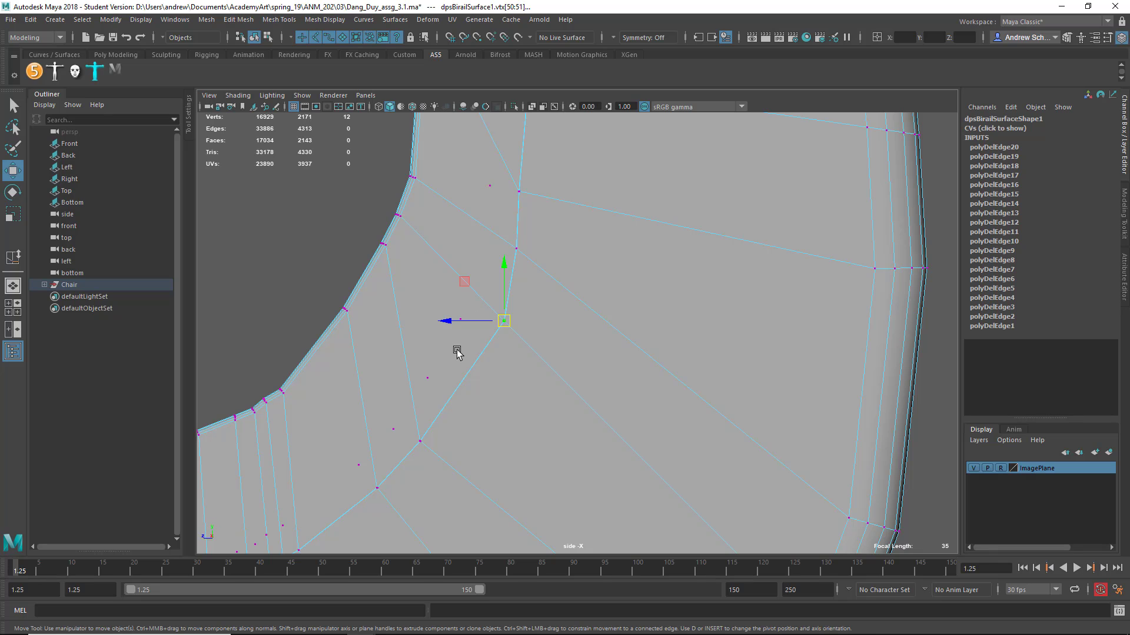
Move four vertex groups on the upper inner rim downward to even out their spacing along the curve
{"action": "scroll", "coordinate": [482, 321], "scroll_direction": "down", "scroll_amount": 6}
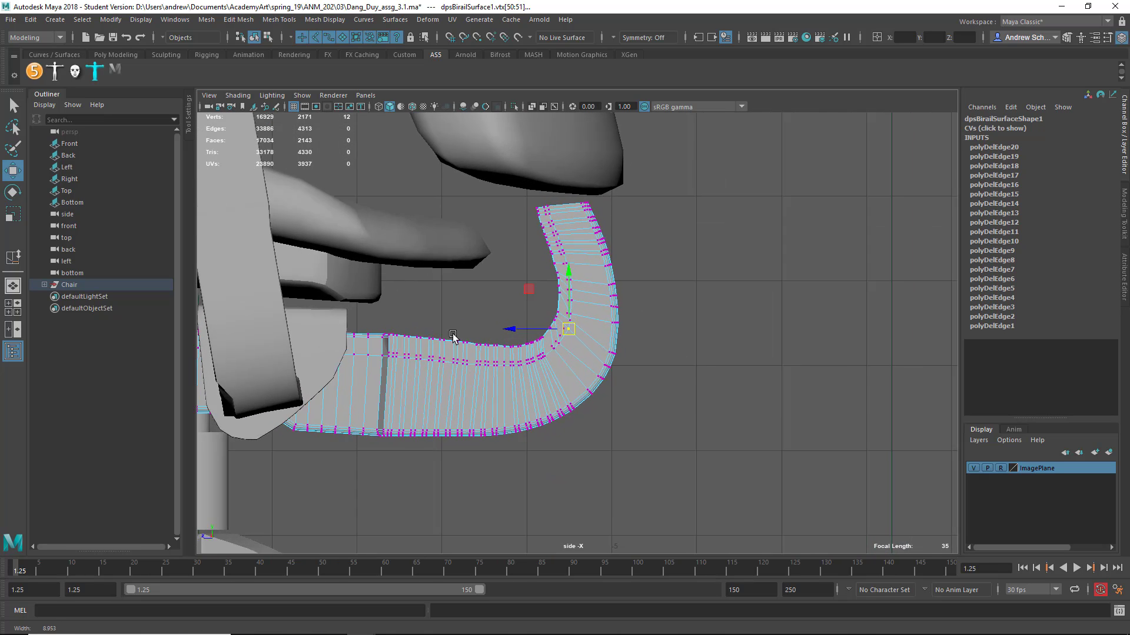
{"action": "scroll", "coordinate": [489, 327], "scroll_direction": "up", "scroll_amount": 2}
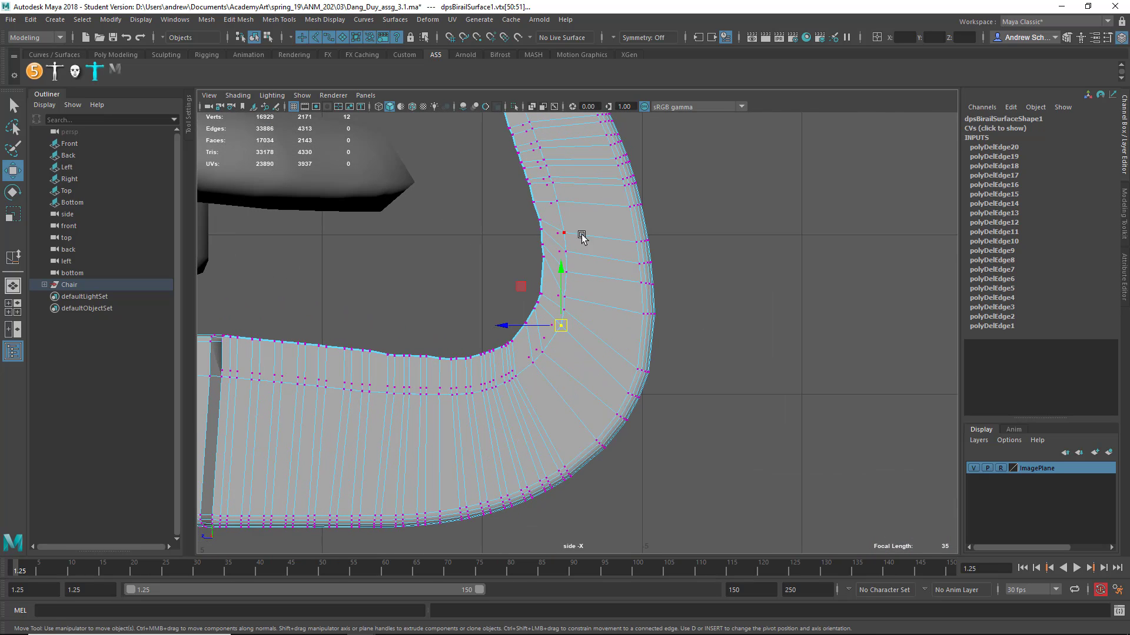
{"action": "middle_click_drag", "start_coordinate": [491, 249], "coordinate": [498, 300], "text": "alt"}
{"action": "right_click_drag", "start_coordinate": [630, 309], "coordinate": [913, 334], "text": "alt"}
{"action": "left_click_drag", "start_coordinate": [493, 240], "coordinate": [476, 319]}
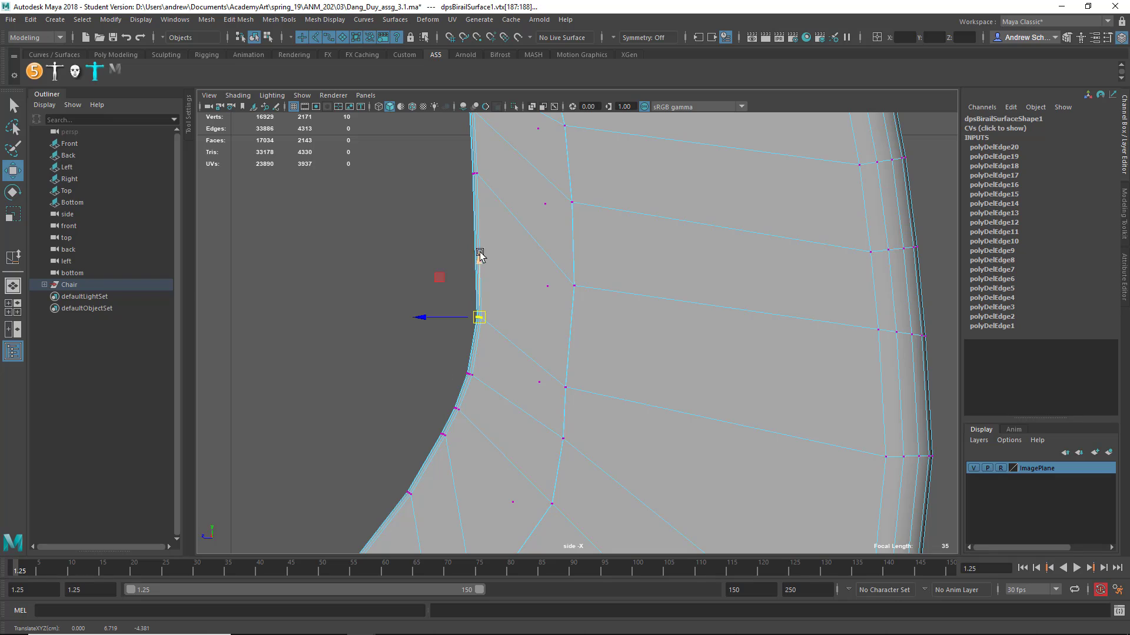
{"action": "left_click_drag", "start_coordinate": [469, 167], "coordinate": [479, 263]}
{"action": "middle_click_drag", "start_coordinate": [477, 151], "coordinate": [481, 225], "text": "alt"}
{"action": "left_click_drag", "start_coordinate": [462, 173], "coordinate": [479, 258]}
{"action": "left_click_drag", "start_coordinate": [449, 137], "coordinate": [474, 187]}
{"action": "right_click_drag", "start_coordinate": [520, 193], "coordinate": [397, 207], "text": "alt"}
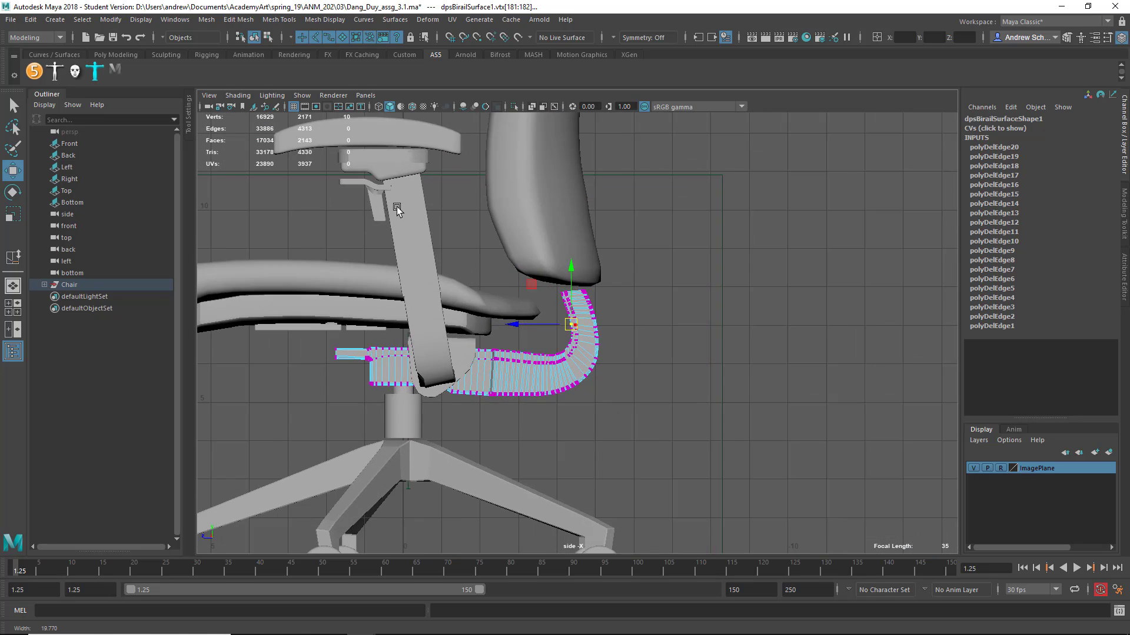
{"action": "scroll", "coordinate": [397, 209], "scroll_direction": "up", "scroll_amount": 5}
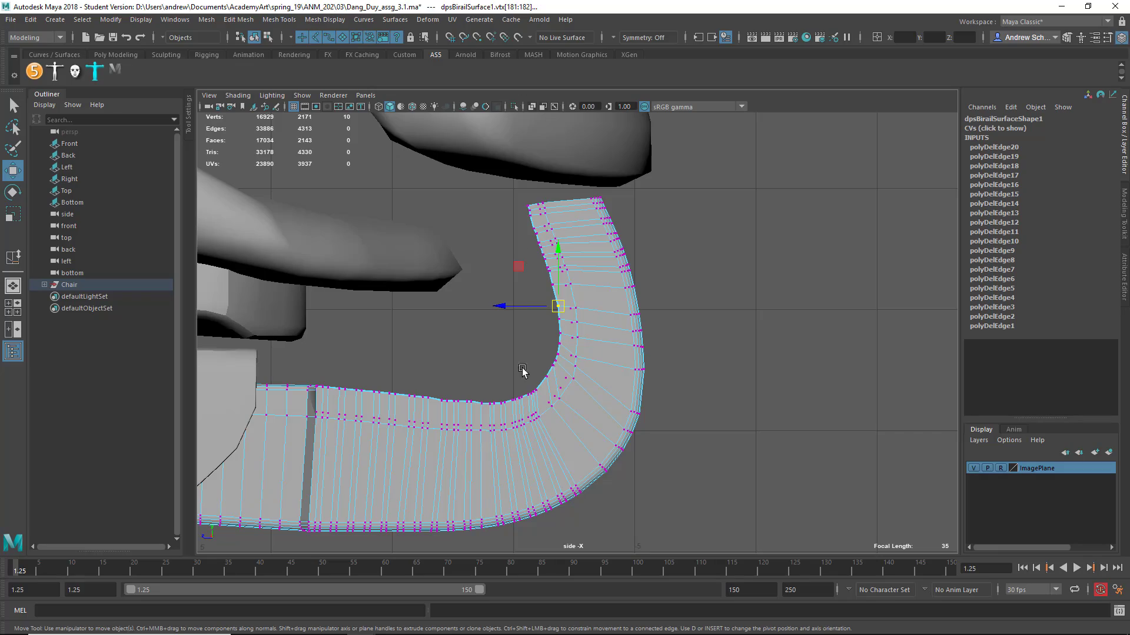
Inspect the reshaped support bar bend from several angles in the perspective view
{"action": "key", "text": "space"}
{"action": "left_click_drag", "start_coordinate": [534, 339], "coordinate": [529, 273]}
{"action": "left_click_drag", "start_coordinate": [541, 337], "coordinate": [603, 344], "text": "alt"}
{"action": "left_click_drag", "start_coordinate": [652, 373], "coordinate": [537, 391], "text": "alt"}
{"action": "right_click_drag", "start_coordinate": [643, 366], "coordinate": [465, 338], "text": "alt"}
{"action": "left_click_drag", "start_coordinate": [613, 332], "coordinate": [690, 299], "text": "alt"}
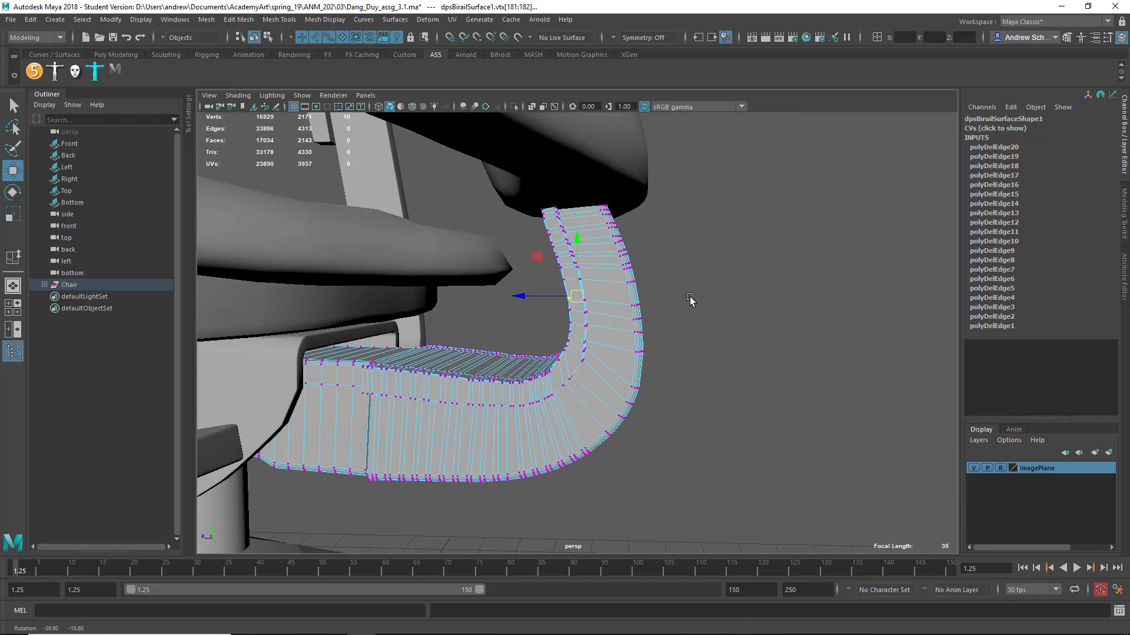
{"action": "left_click_drag", "start_coordinate": [619, 227], "coordinate": [623, 202], "text": "alt"}
In the side view, select the vertices at the support bar's upper end and turn on soft selection
{"action": "key", "text": "space"}
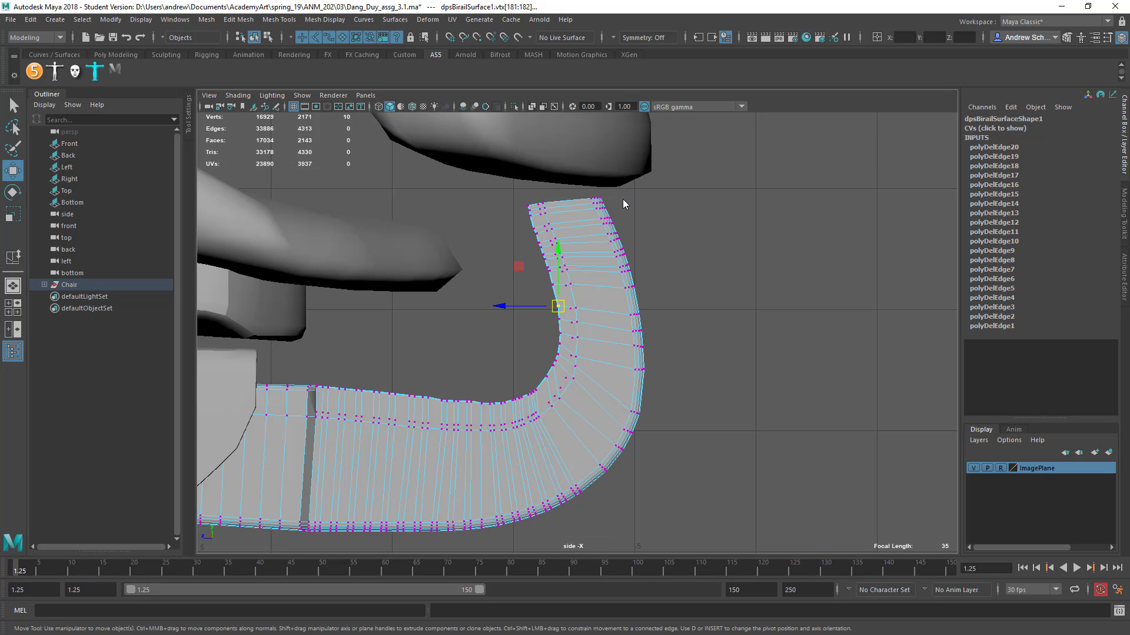
{"action": "left_click_drag", "start_coordinate": [490, 176], "coordinate": [632, 216]}
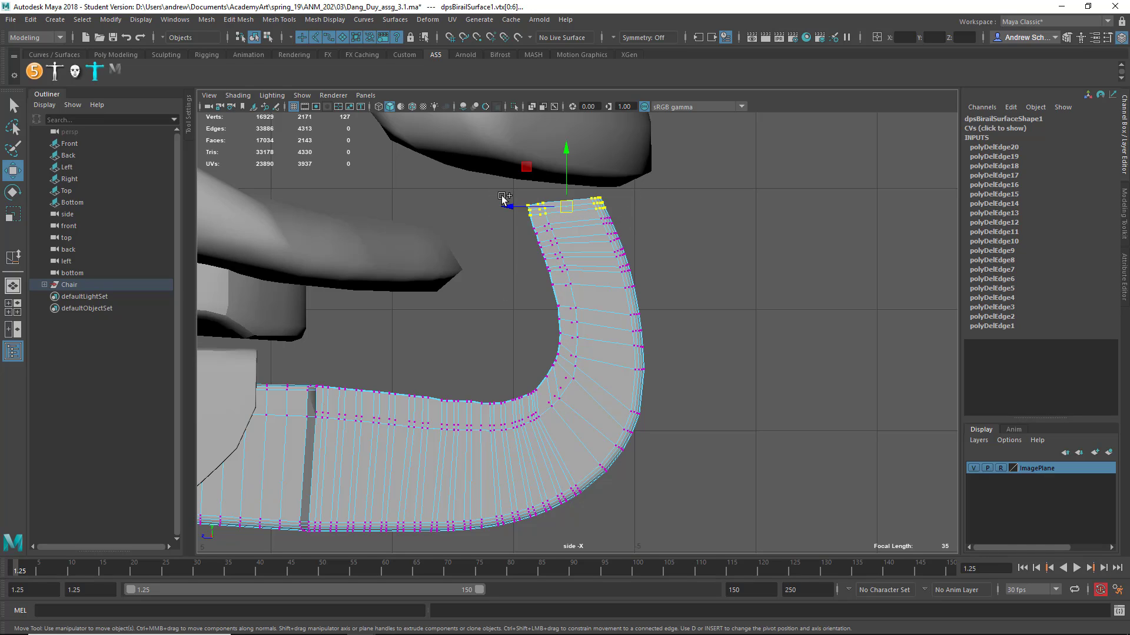
{"action": "left_click_drag", "start_coordinate": [501, 191], "coordinate": [546, 222]}
{"action": "key", "text": "b"}
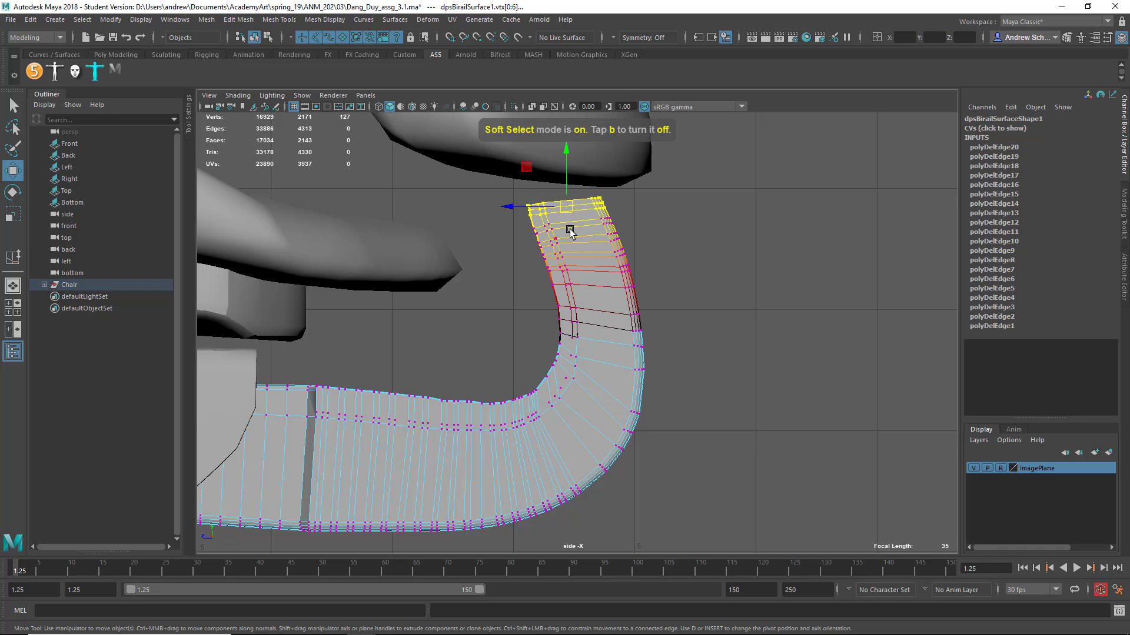
{"action": "left_click_drag", "start_coordinate": [570, 226], "coordinate": [624, 233]}
Return to object selection and inspect in perspective how the support bar meets the backrest and the parts under the seat
{"action": "key", "text": "space"}
{"action": "key", "text": "space"}
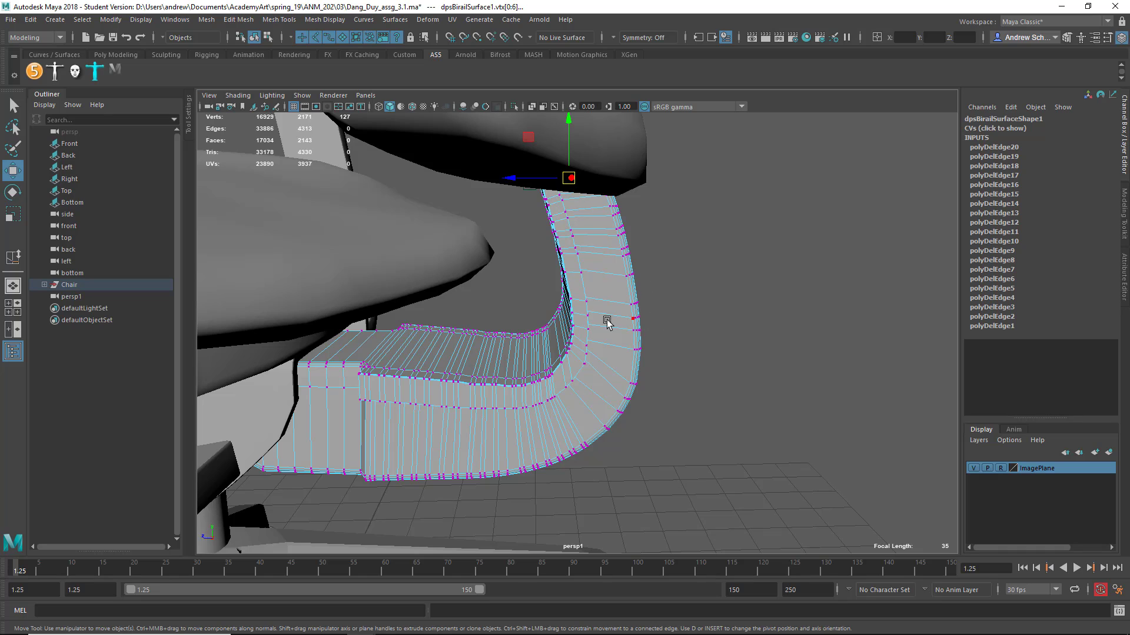
{"action": "left_click_drag", "start_coordinate": [572, 293], "coordinate": [689, 294], "text": "alt"}
{"action": "right_click_drag", "start_coordinate": [689, 294], "coordinate": [411, 313], "text": "alt"}
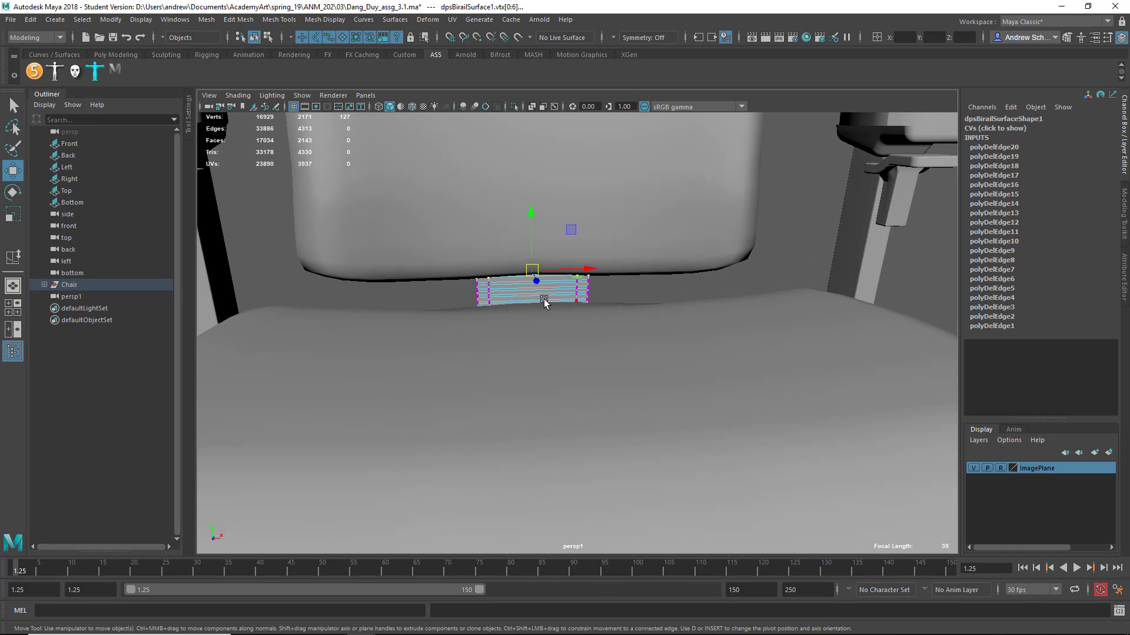
{"action": "right_click_drag", "start_coordinate": [544, 300], "coordinate": [589, 270]}
{"action": "left_click", "coordinate": [653, 284]}
{"action": "left_click_drag", "start_coordinate": [581, 334], "coordinate": [646, 311], "text": "alt"}
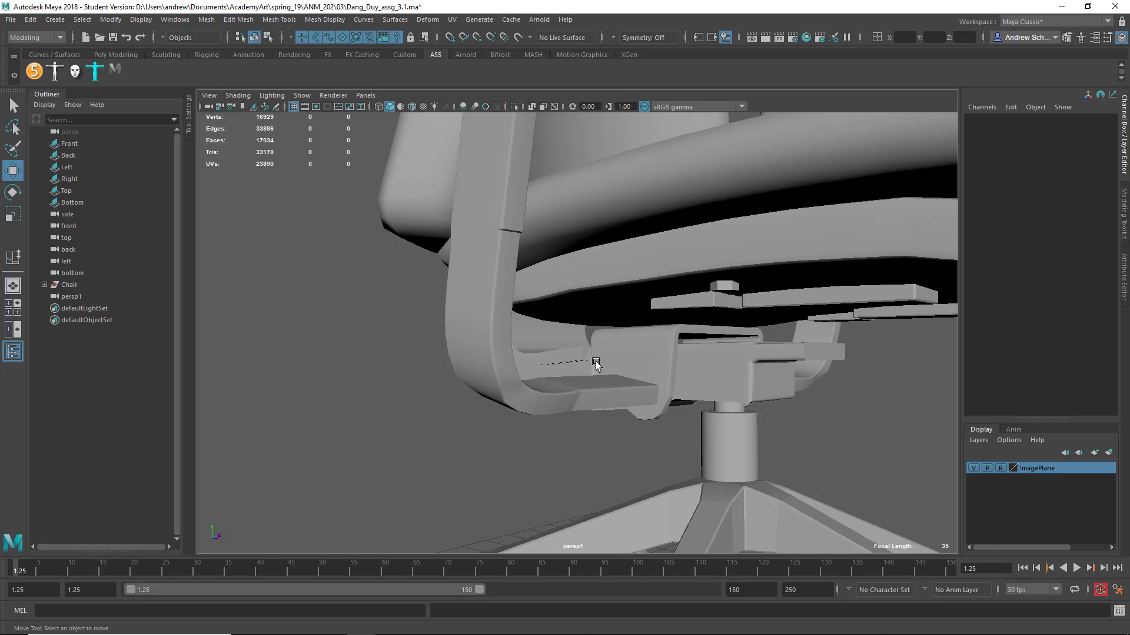
{"action": "scroll", "coordinate": [598, 386], "scroll_direction": "down", "scroll_amount": 6}
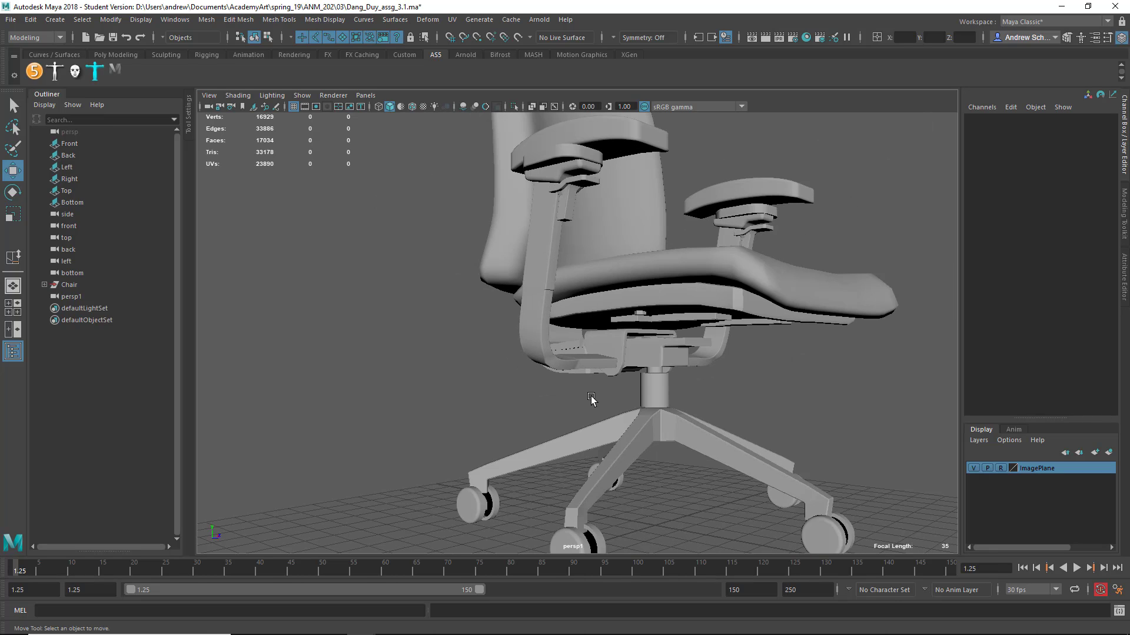
Inspect a caster wheel's mesh and its inner hub, as well as the chair's backrest and armrests
{"action": "left_click", "coordinate": [608, 472]}
{"action": "left_click", "coordinate": [571, 543]}
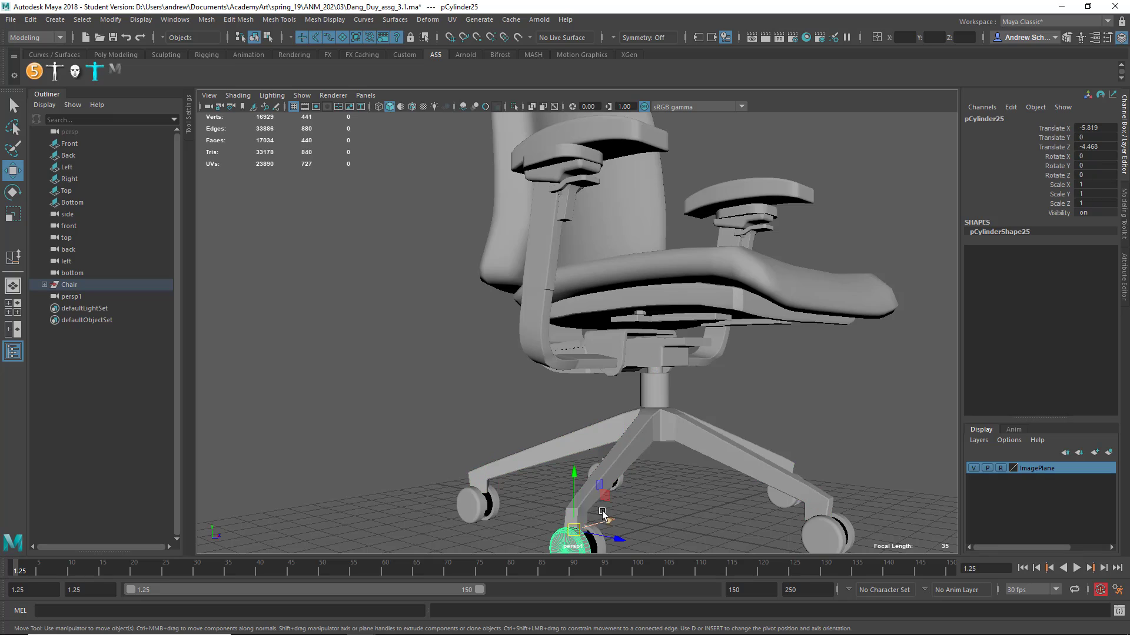
{"action": "middle_click_drag", "start_coordinate": [602, 464], "coordinate": [591, 400], "text": "alt"}
{"action": "mouse_move", "coordinate": [615, 449]}
{"action": "left_mouse_down", "text": "alt"}
{"action": "mouse_move", "coordinate": [563, 455]}
{"action": "mouse_move", "coordinate": [598, 457]}
{"action": "left_mouse_up", "text": "alt"}
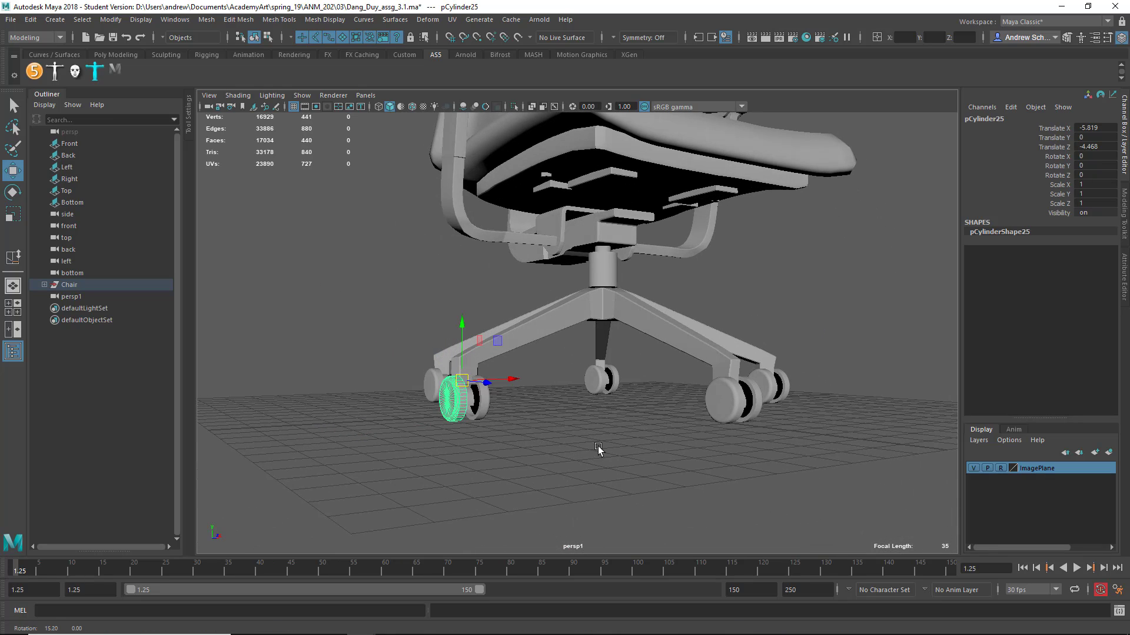
{"action": "scroll", "coordinate": [573, 417], "scroll_direction": "up", "scroll_amount": 3}
{"action": "scroll", "coordinate": [574, 417], "scroll_direction": "up", "scroll_amount": 2}
{"action": "middle_click_drag", "start_coordinate": [599, 424], "coordinate": [728, 400], "text": "alt"}
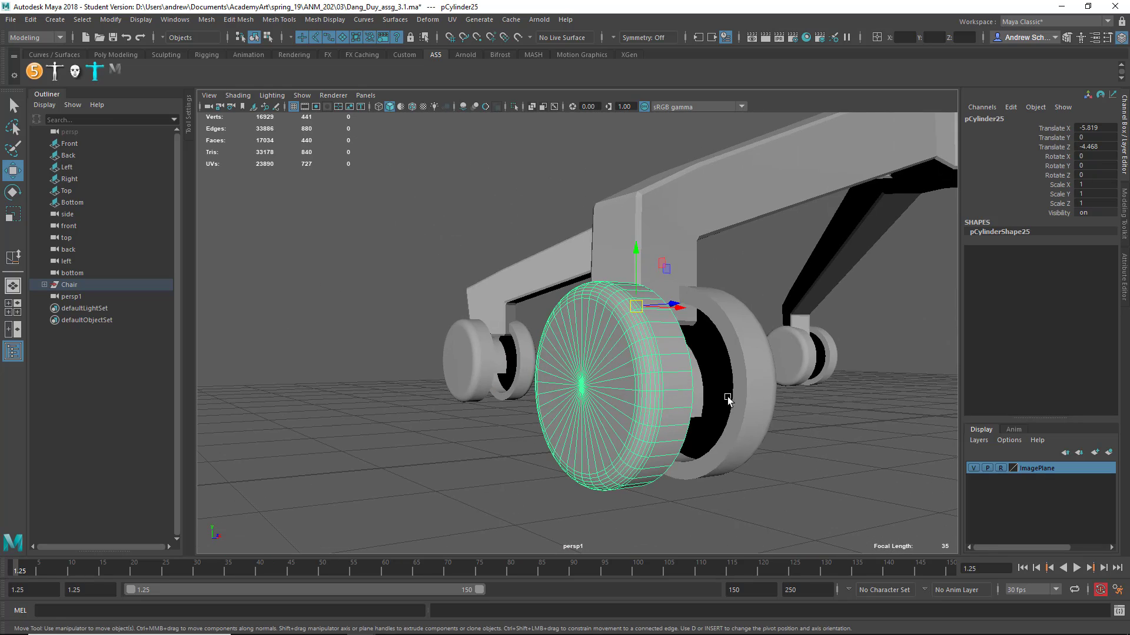
{"action": "left_click_drag", "start_coordinate": [668, 319], "coordinate": [682, 400], "text": "alt"}
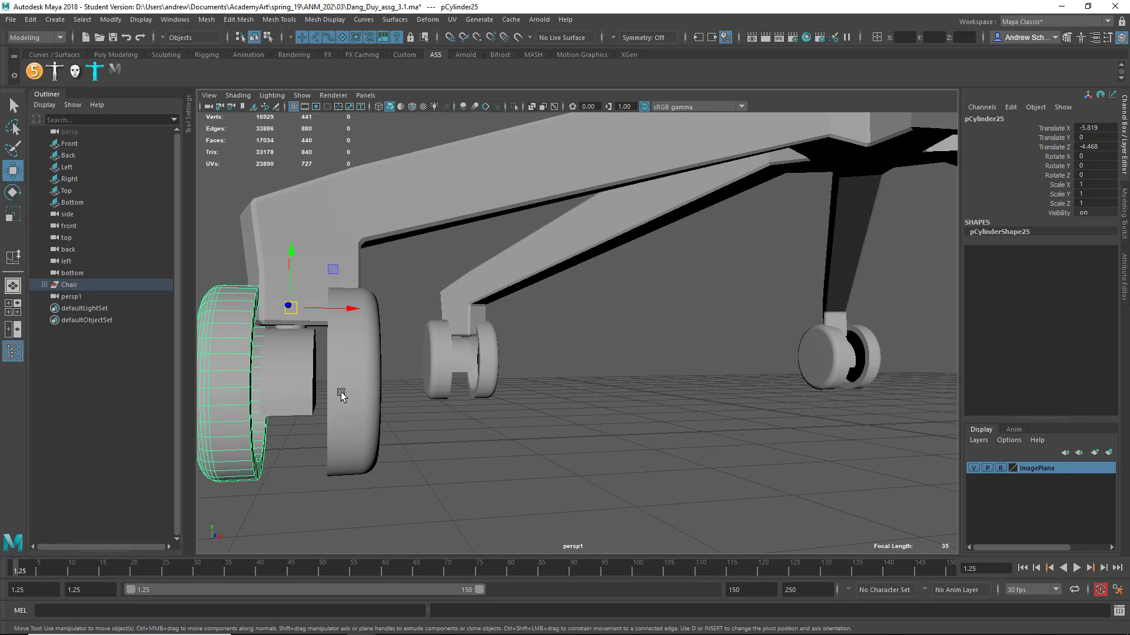
{"action": "left_click", "coordinate": [307, 390]}
{"action": "left_click_drag", "start_coordinate": [406, 351], "coordinate": [406, 351], "text": "alt"}
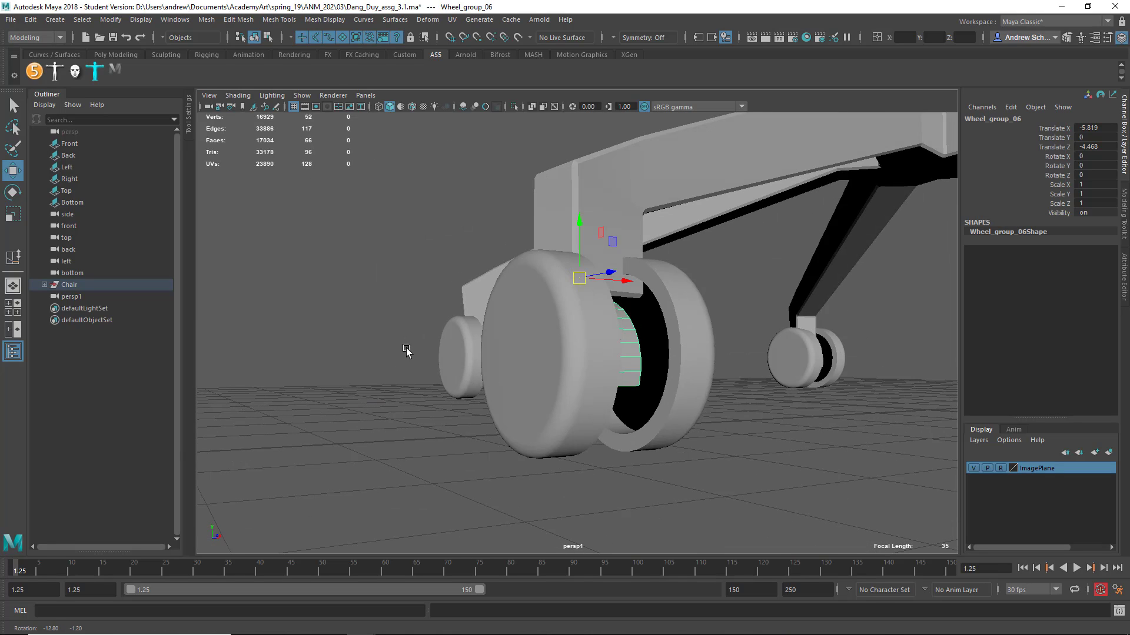
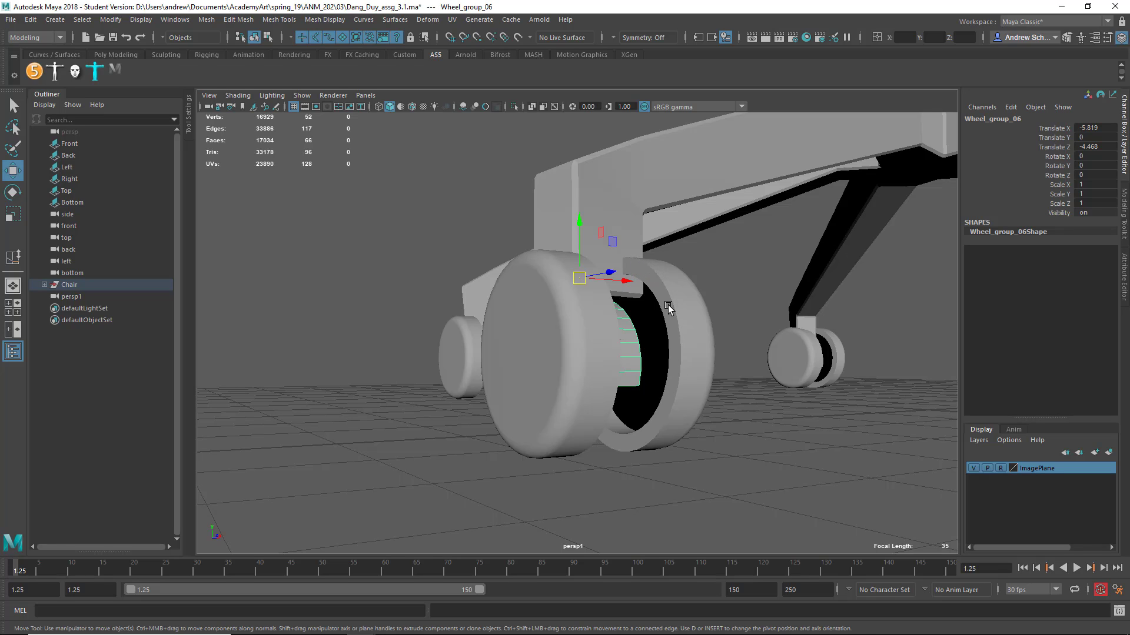
{"action": "left_click_drag", "start_coordinate": [658, 385], "coordinate": [734, 334], "text": "alt"}
{"action": "right_click_drag", "start_coordinate": [733, 334], "coordinate": [703, 398], "text": "alt"}
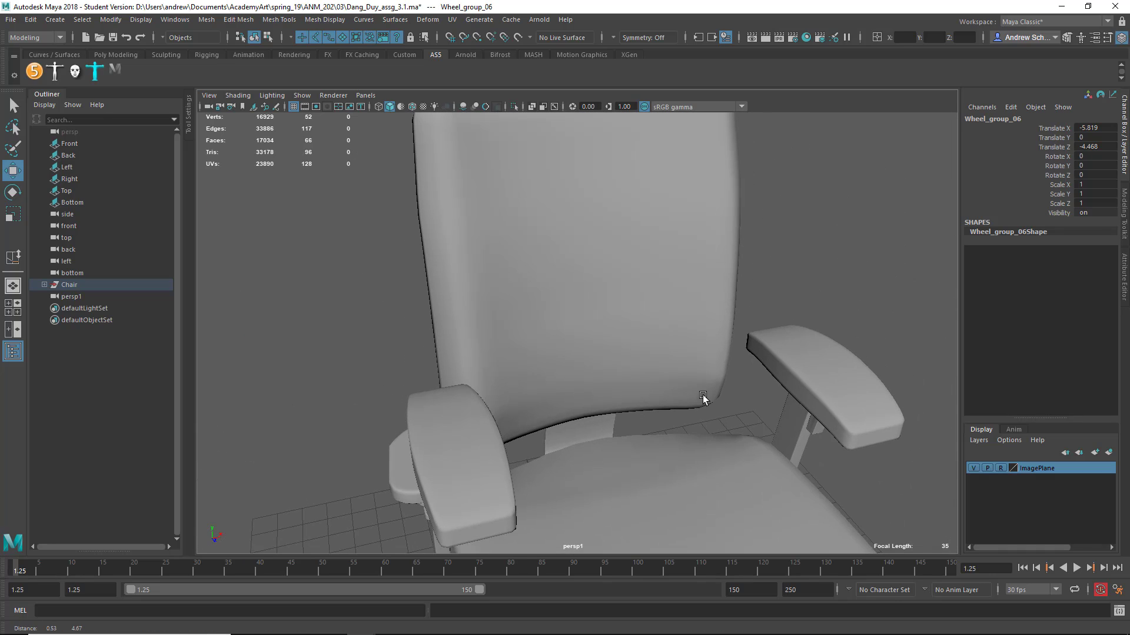
Examine the armrest pad's mesh, the supports beneath it and the chair's underside from several angles
{"action": "left_click", "coordinate": [801, 356]}
{"action": "left_click_drag", "start_coordinate": [800, 356], "coordinate": [650, 415], "text": "alt"}
{"action": "right_click_drag", "start_coordinate": [650, 415], "coordinate": [694, 383], "text": "alt"}
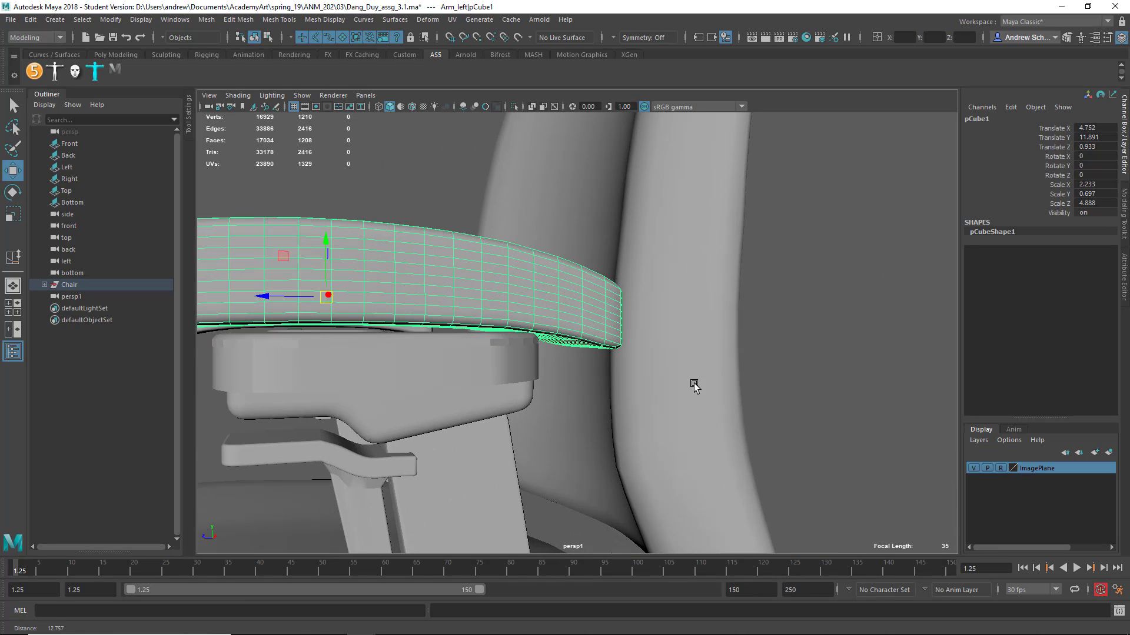
{"action": "left_click_drag", "start_coordinate": [535, 344], "coordinate": [647, 351], "text": "alt"}
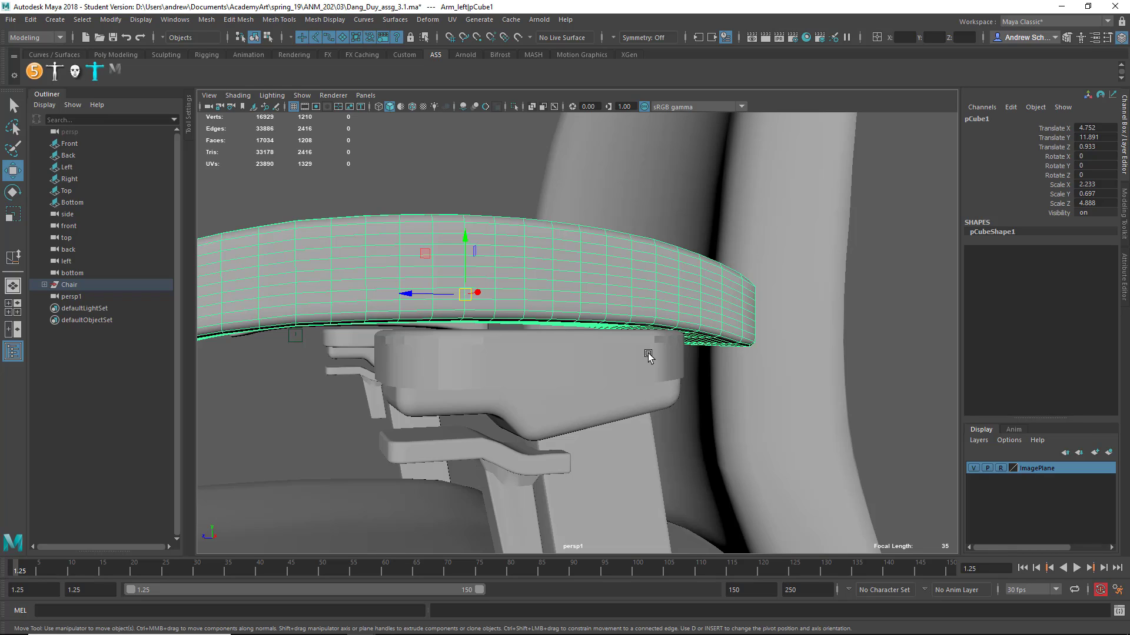
{"action": "left_click_drag", "start_coordinate": [486, 411], "coordinate": [637, 398], "text": "alt"}
{"action": "right_click_drag", "start_coordinate": [638, 398], "coordinate": [489, 423], "text": "alt"}
{"action": "middle_click_drag", "start_coordinate": [489, 424], "coordinate": [503, 370], "text": "alt"}
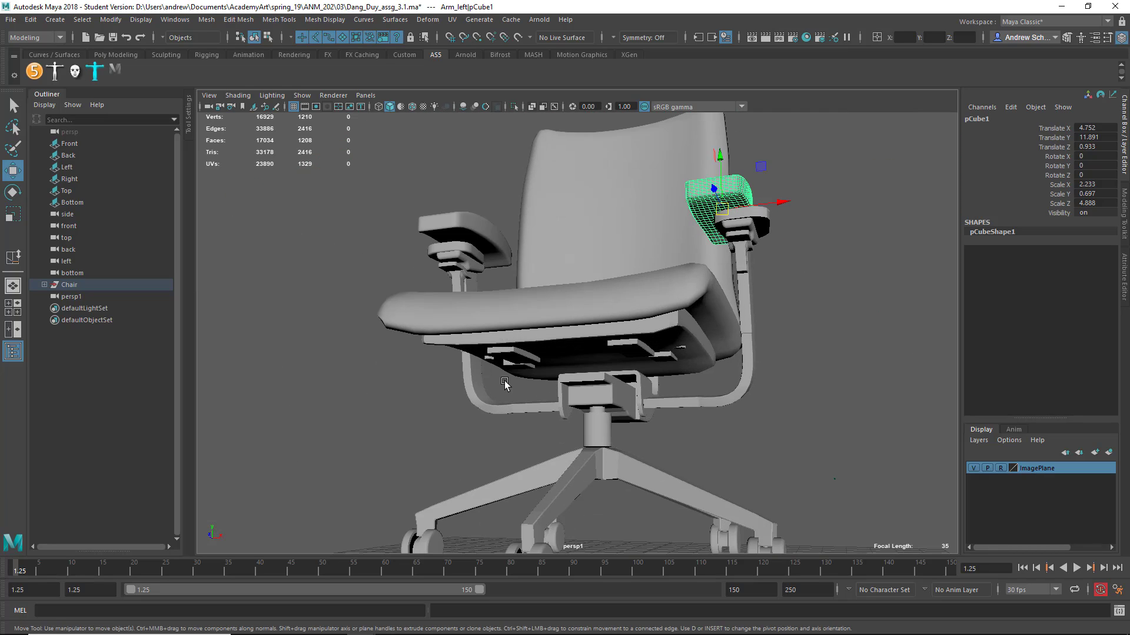
{"action": "left_click_drag", "start_coordinate": [516, 412], "coordinate": [587, 418], "text": "alt"}
{"action": "right_click_drag", "start_coordinate": [588, 419], "coordinate": [473, 426], "text": "alt"}
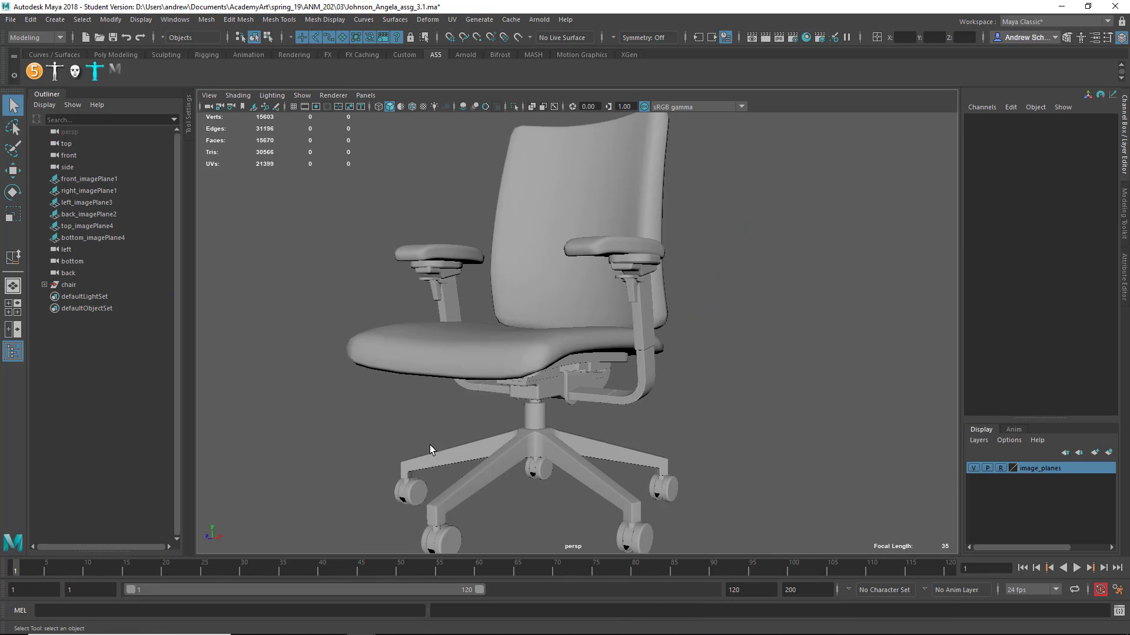
Expand the chair group, review the naming and grouping of its parts, and collapse it again
{"action": "left_click_drag", "start_coordinate": [430, 445], "coordinate": [504, 418], "text": "alt"}
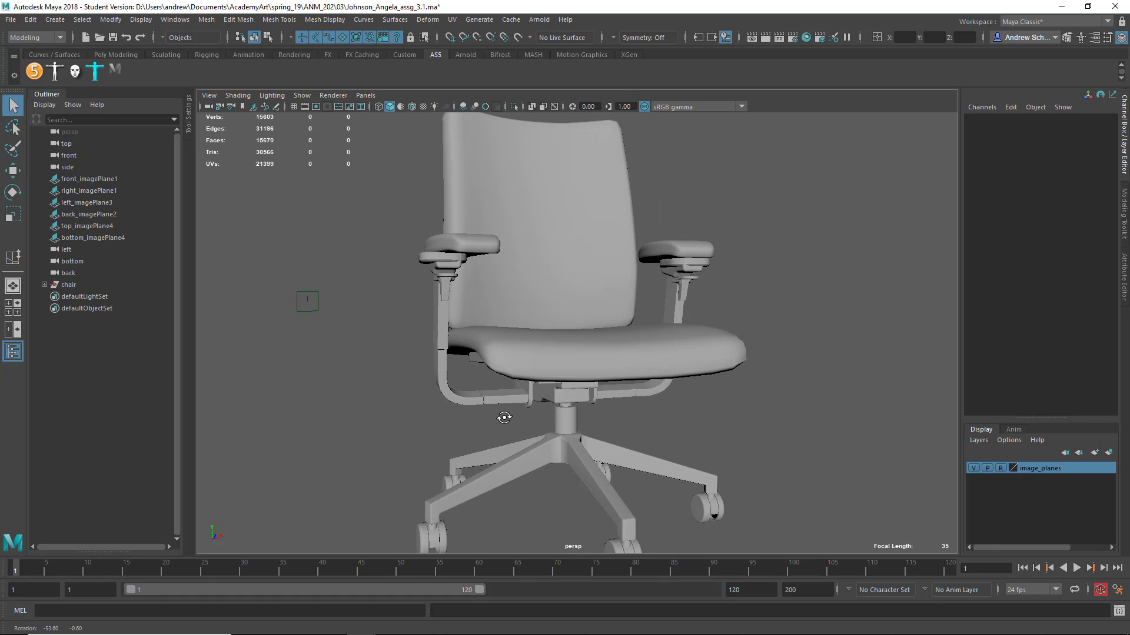
{"action": "left_click", "coordinate": [43, 284], "text": "shift"}
{"action": "scroll", "coordinate": [74, 362], "scroll_direction": "down", "scroll_amount": 10}
{"action": "scroll", "coordinate": [74, 362], "scroll_direction": "up", "scroll_amount": 10}
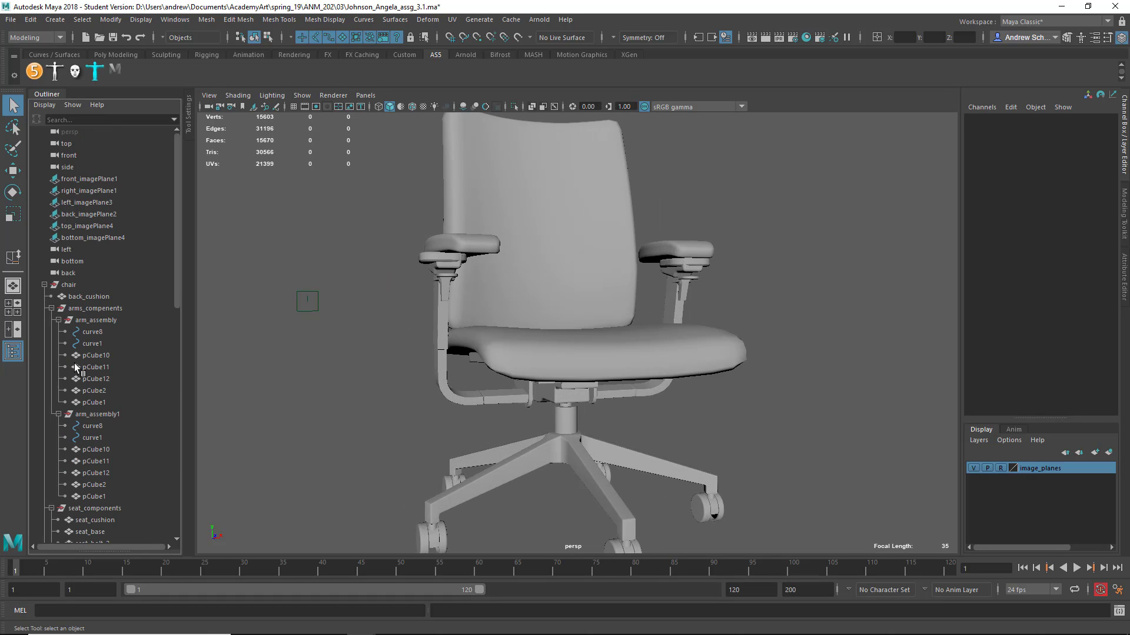
{"action": "left_click", "coordinate": [44, 285]}
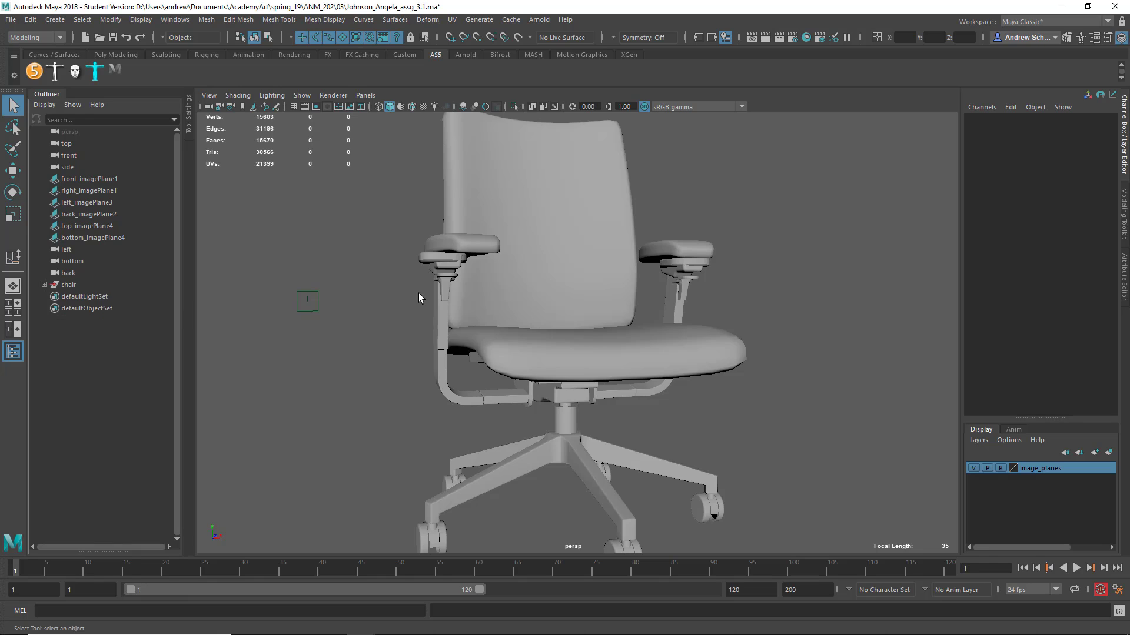
Examine the wireframe of the base_arch bar curving up behind the seat, from the side and from below
{"action": "left_click_drag", "start_coordinate": [418, 297], "coordinate": [532, 297], "text": "alt"}
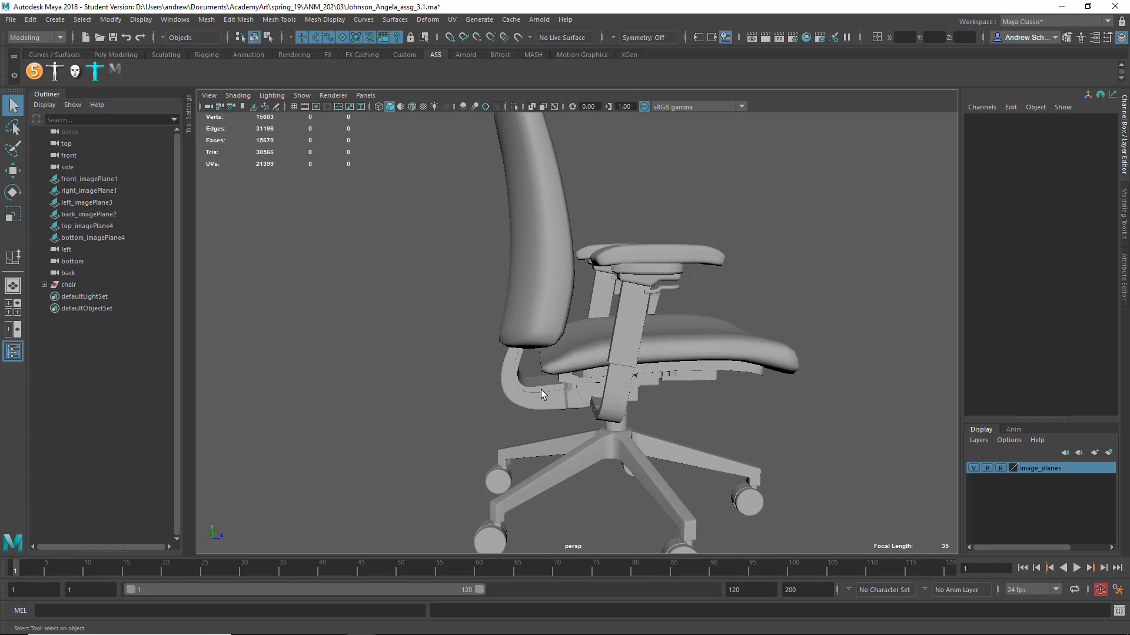
{"action": "left_click", "coordinate": [537, 348]}
{"action": "left_click", "coordinate": [527, 326]}
{"action": "left_click_drag", "start_coordinate": [516, 378], "coordinate": [500, 366], "text": "alt"}
{"action": "left_click", "coordinate": [505, 405]}
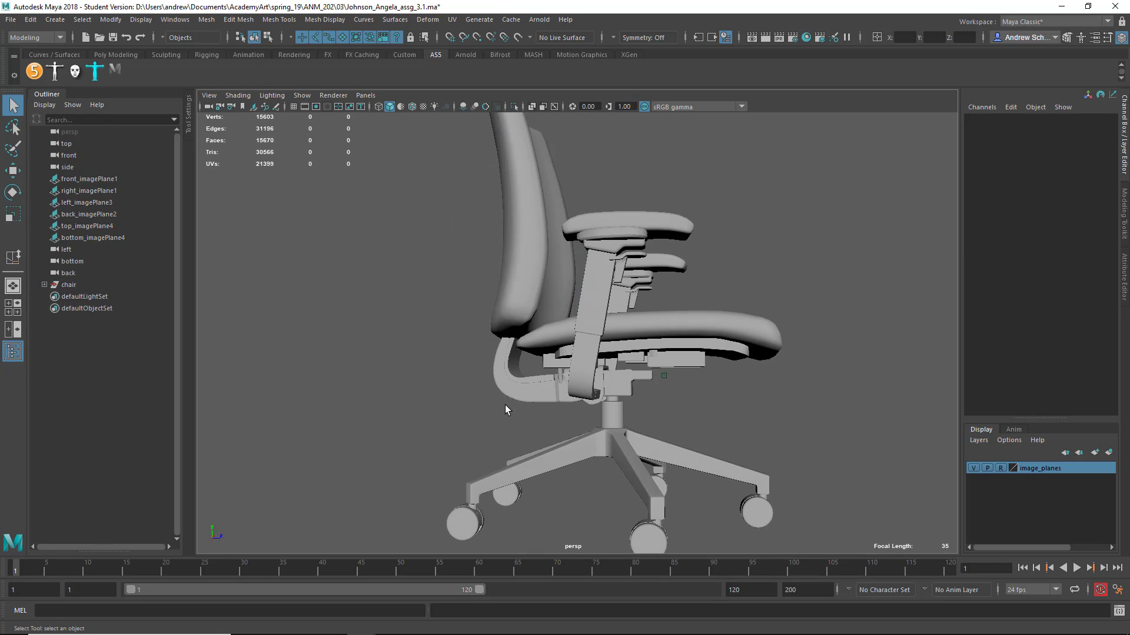
{"action": "left_click", "coordinate": [507, 395]}
{"action": "key", "text": "f"}
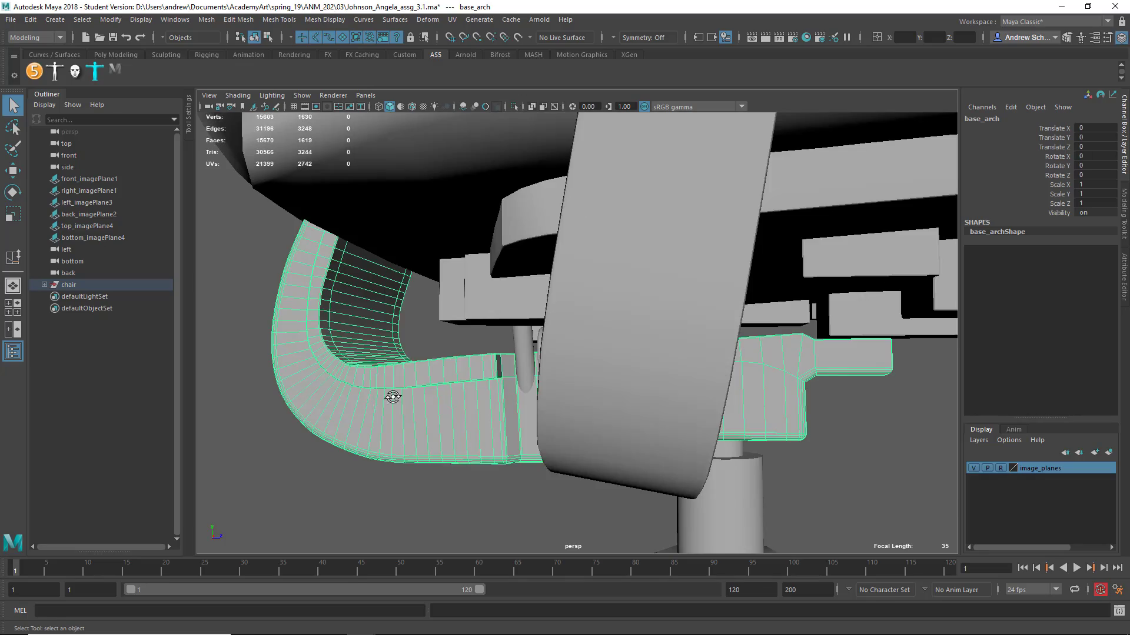
{"action": "left_click_drag", "start_coordinate": [393, 398], "coordinate": [376, 367], "text": "alt"}
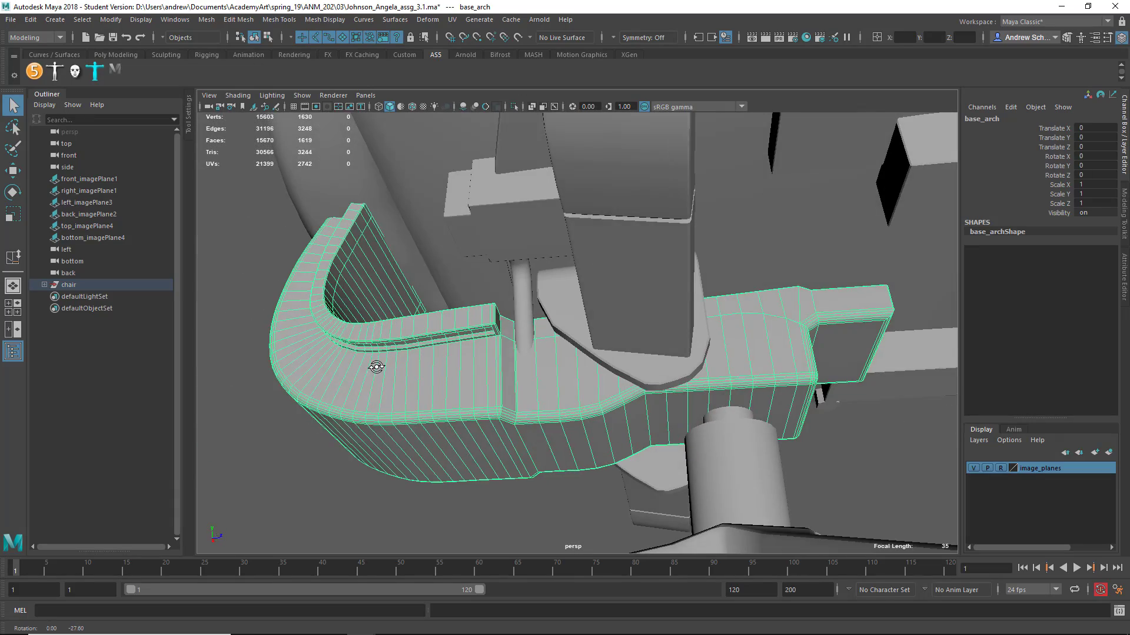
{"action": "right_click_drag", "start_coordinate": [377, 367], "coordinate": [386, 429], "text": "alt"}
{"action": "middle_click_drag", "start_coordinate": [532, 433], "coordinate": [530, 365], "text": "alt"}
Inspect the mesh of the five-legged base and the inner cylinder of a caster wheel
{"action": "left_click", "coordinate": [500, 404]}
{"action": "left_click_drag", "start_coordinate": [479, 461], "coordinate": [509, 414], "text": "alt"}
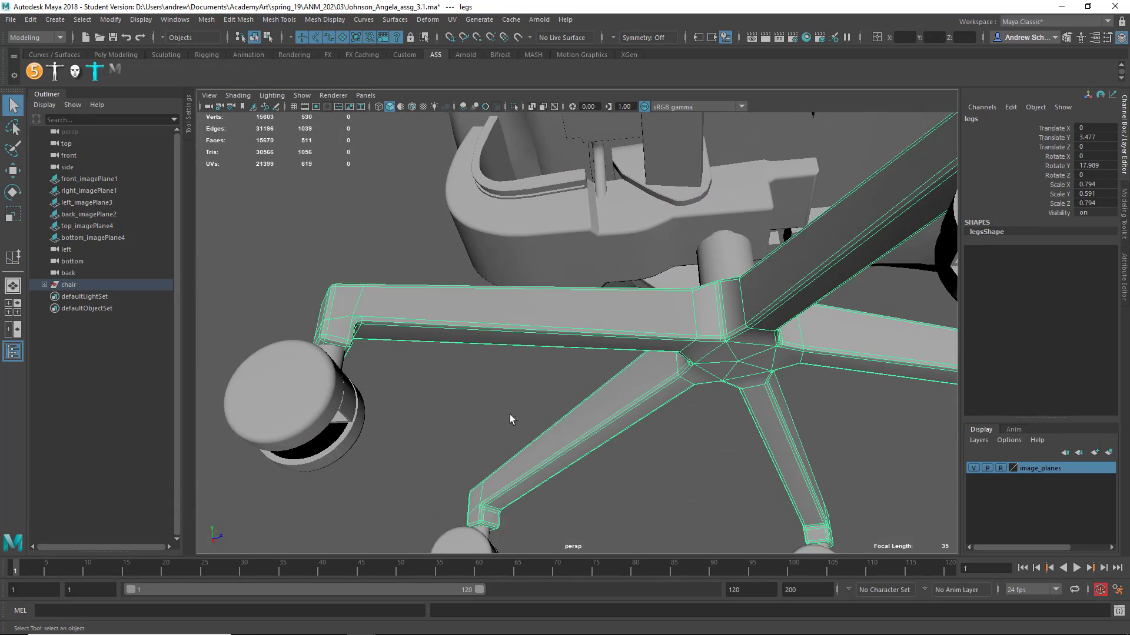
{"action": "left_click", "coordinate": [320, 411]}
{"action": "left_click_drag", "start_coordinate": [320, 411], "coordinate": [330, 422], "text": "alt"}
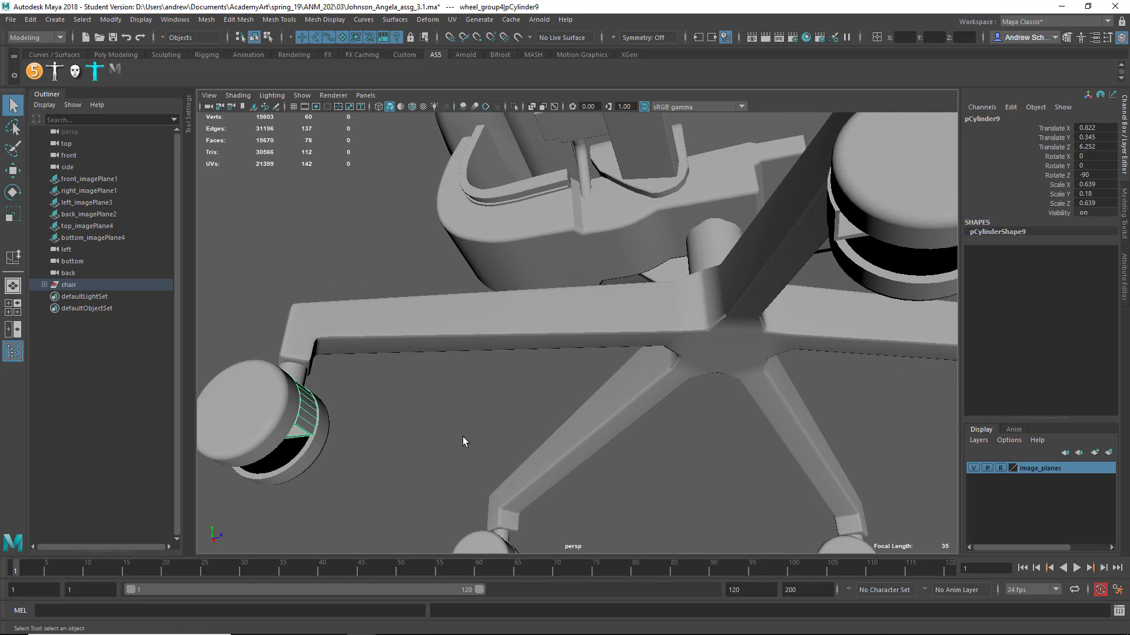
{"action": "left_click_drag", "start_coordinate": [463, 442], "coordinate": [344, 443], "text": "alt"}
Inspect the topology of the seat base plate and the seat cushion from below
{"action": "middle_click_drag", "start_coordinate": [559, 330], "coordinate": [559, 500], "text": "alt"}
{"action": "left_click_drag", "start_coordinate": [559, 500], "coordinate": [598, 370], "text": "alt"}
{"action": "left_click", "coordinate": [550, 271]}
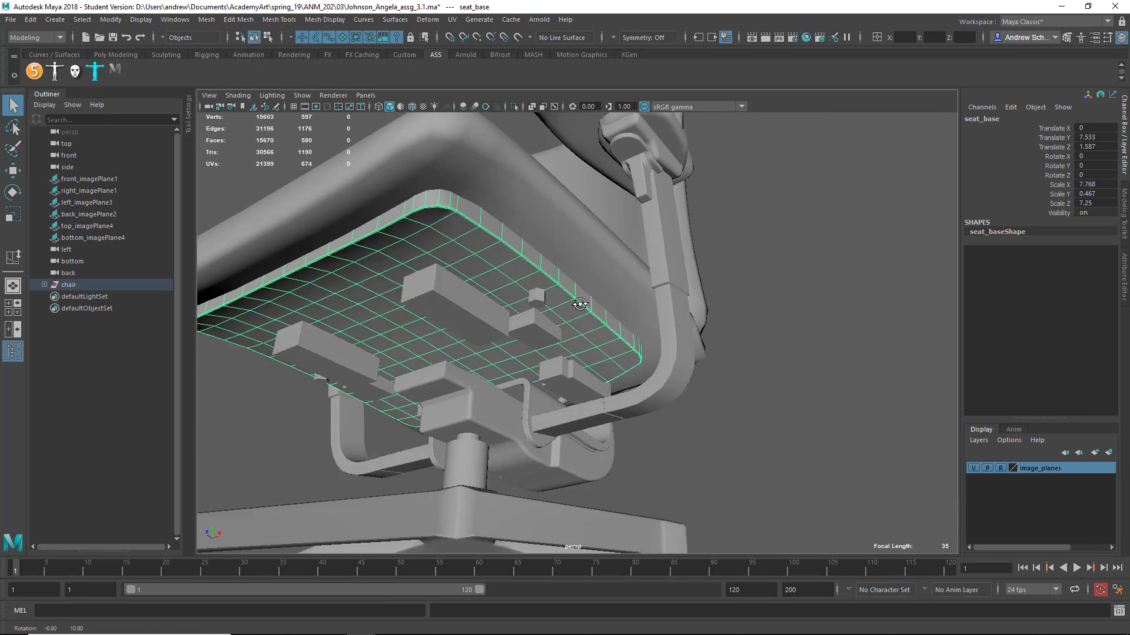
{"action": "left_click", "coordinate": [600, 372]}
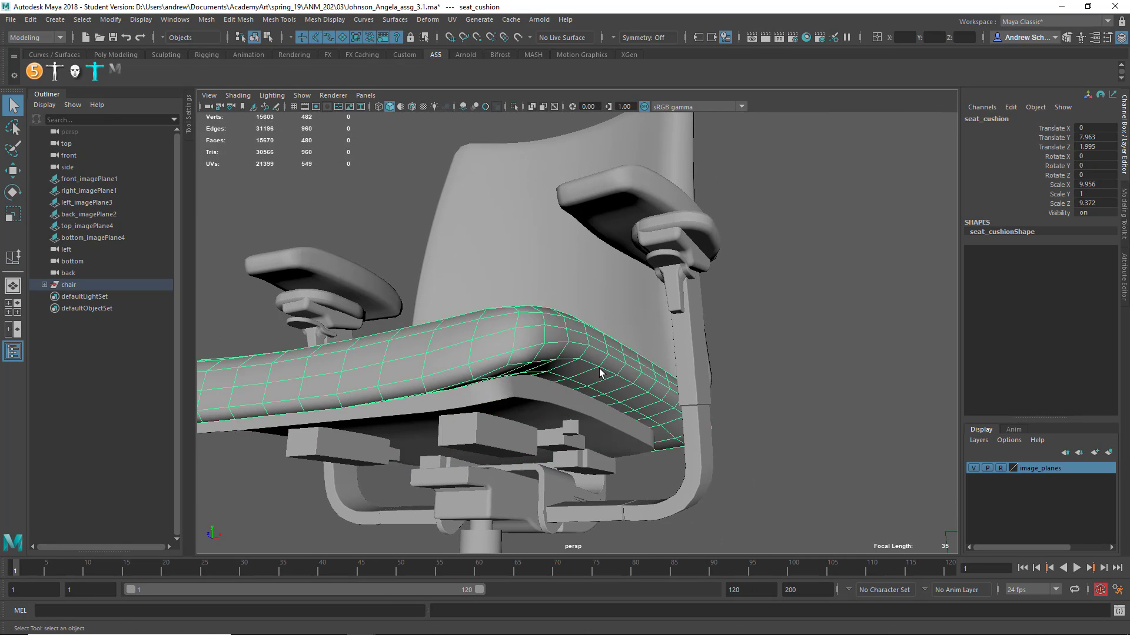
{"action": "left_click_drag", "start_coordinate": [581, 410], "coordinate": [657, 346], "text": "alt"}
Frame the armrest assembly and examine the edge flow of the lower bracket and the plate under the pad
{"action": "left_click", "coordinate": [659, 323]}
{"action": "key", "text": "f"}
{"action": "left_click", "coordinate": [709, 195]}
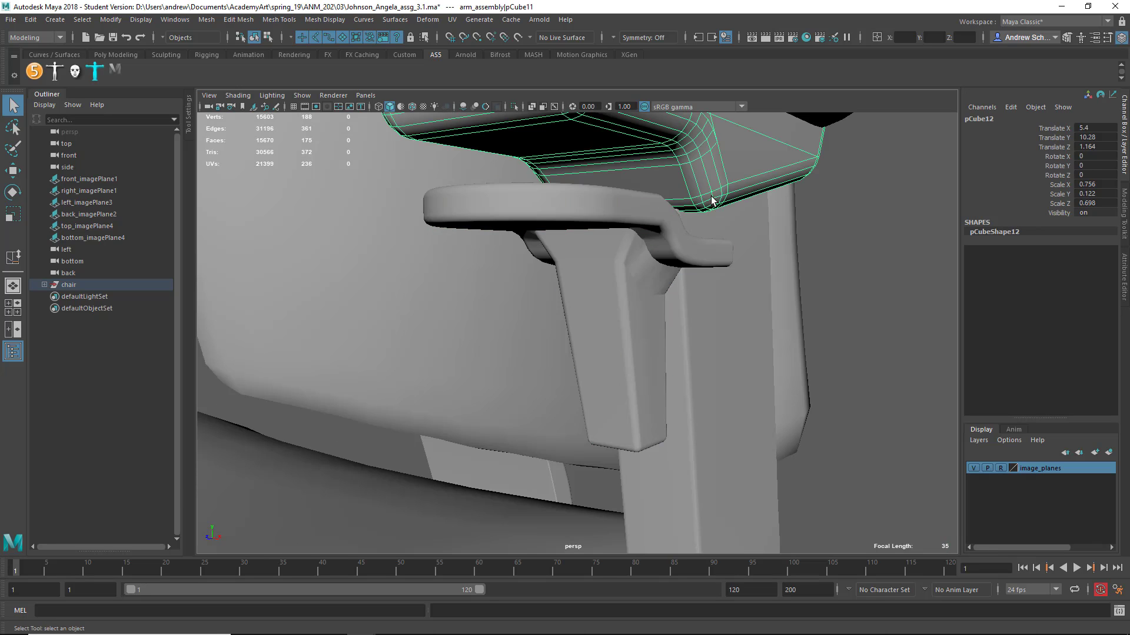
{"action": "left_click_drag", "start_coordinate": [744, 250], "coordinate": [792, 288], "text": "alt"}
{"action": "right_click_drag", "start_coordinate": [792, 288], "coordinate": [706, 303], "text": "alt"}
{"action": "middle_click_drag", "start_coordinate": [706, 303], "coordinate": [694, 381], "text": "alt"}
{"action": "left_click", "coordinate": [664, 189]}
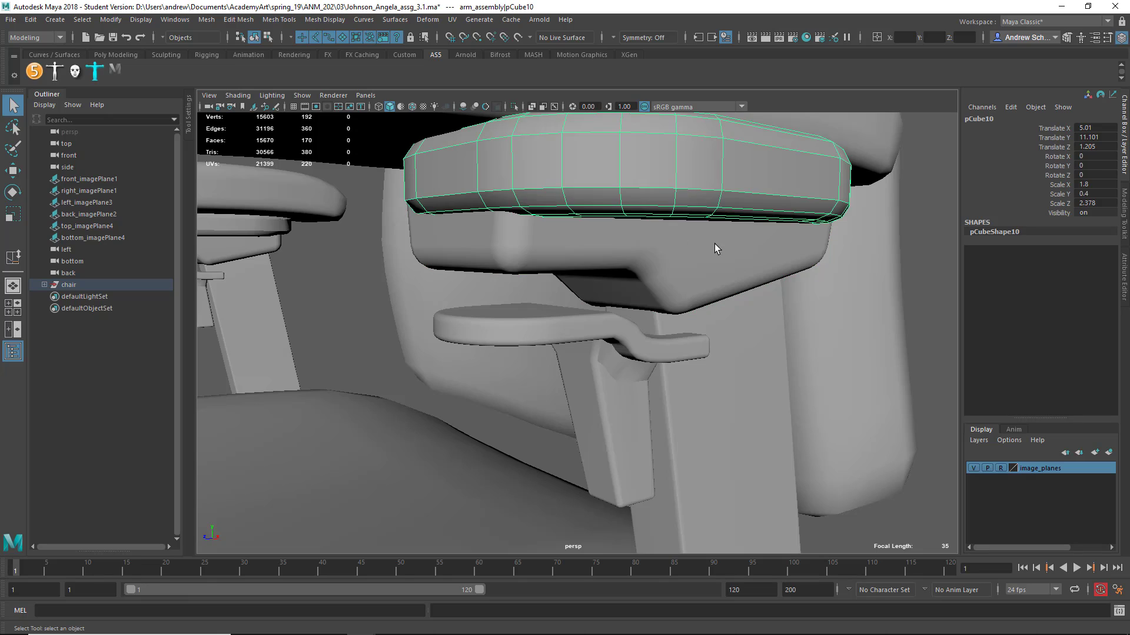
{"action": "middle_click_drag", "start_coordinate": [715, 244], "coordinate": [702, 312], "text": "alt"}
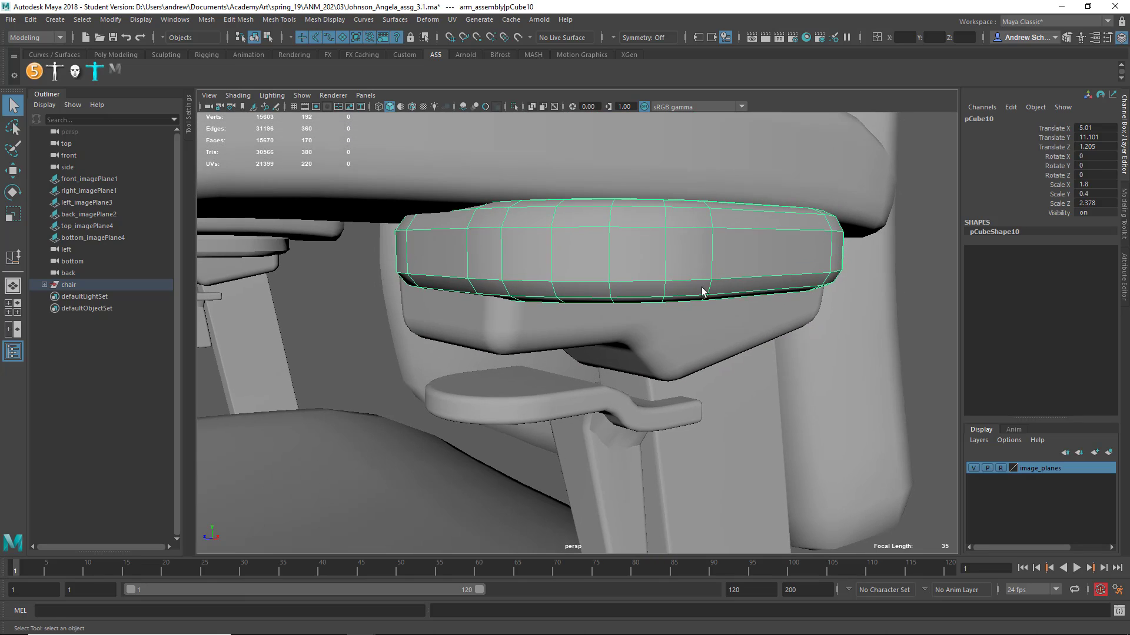
{"action": "left_click", "coordinate": [865, 266]}
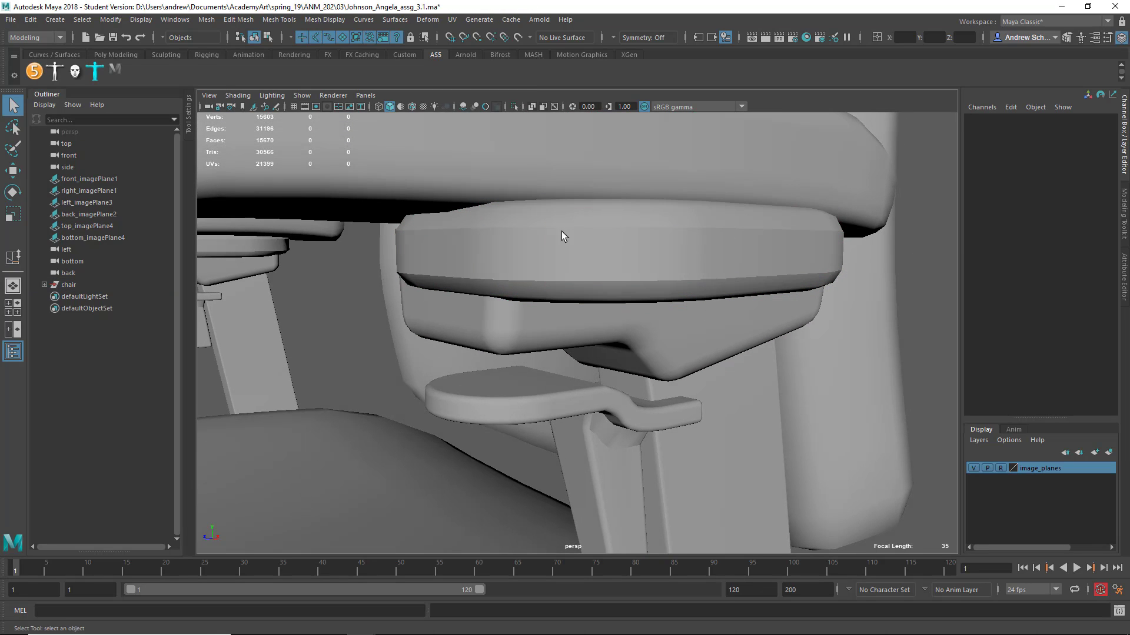
Soften the edges of the plate under the armrest pad, deselect it and check the shading
{"action": "left_click", "coordinate": [726, 251]}
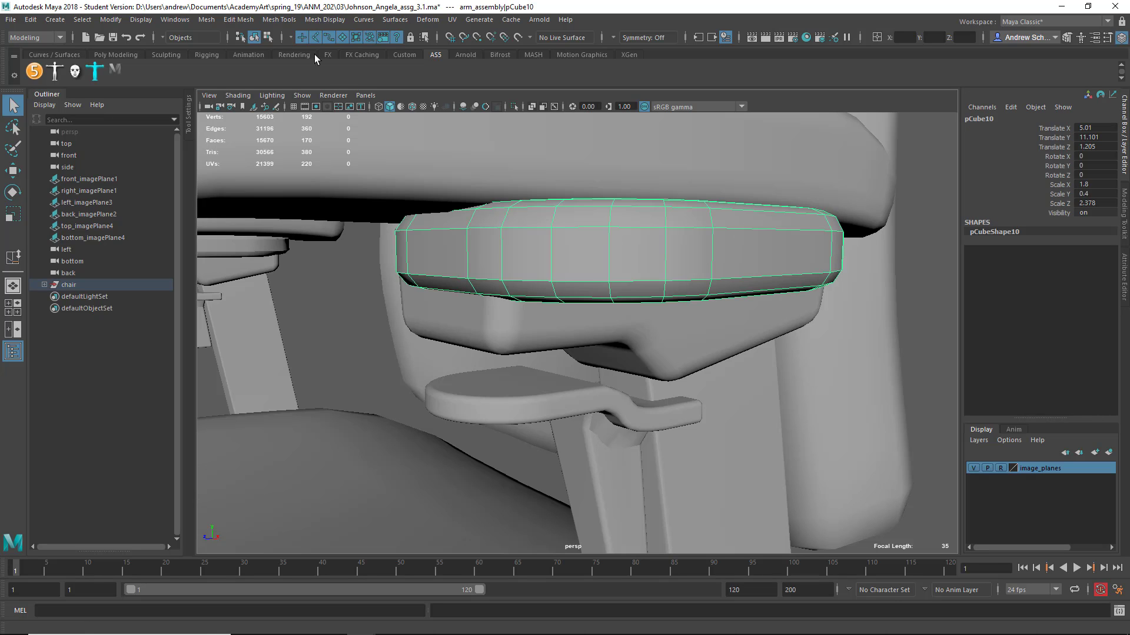
{"action": "left_click", "coordinate": [323, 20]}
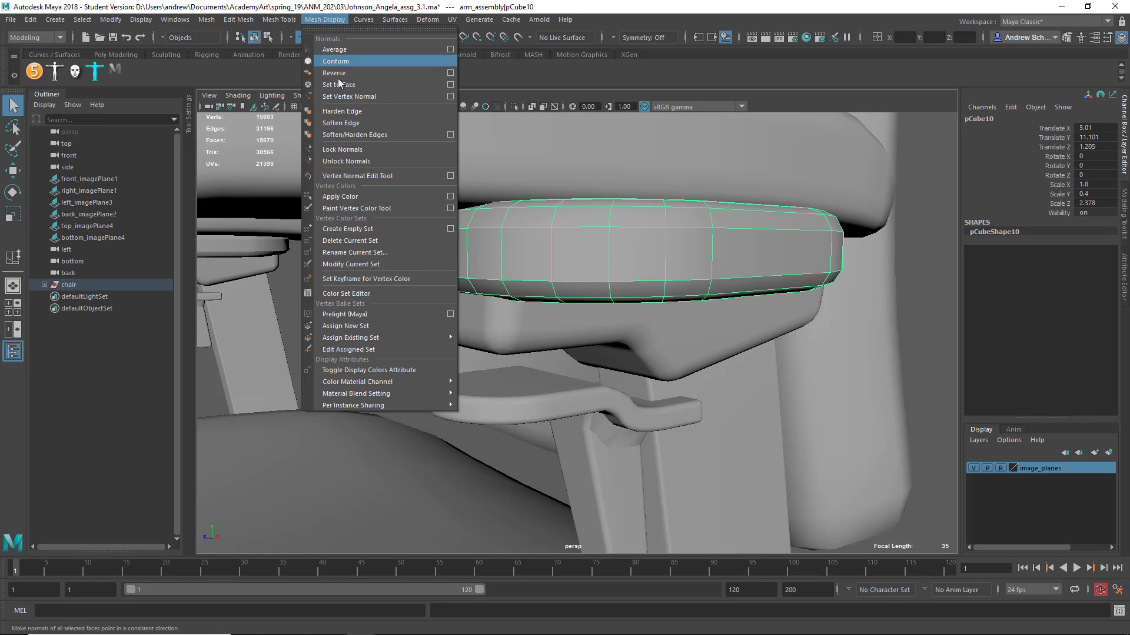
{"action": "left_click", "coordinate": [341, 123]}
{"action": "right_click_drag", "start_coordinate": [796, 260], "coordinate": [851, 223]}
{"action": "left_click", "coordinate": [915, 320]}
{"action": "right_click_drag", "start_coordinate": [914, 321], "coordinate": [592, 274], "text": "alt"}
{"action": "left_click_drag", "start_coordinate": [591, 273], "coordinate": [770, 282], "text": "alt"}
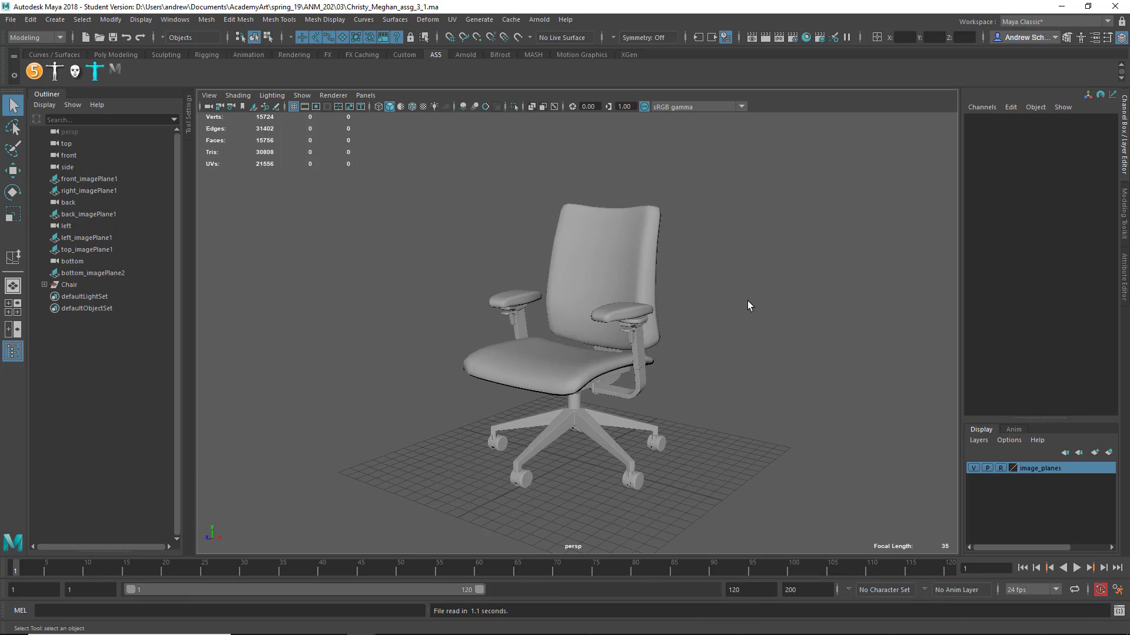
Examine the meshes of the seat back, the armrest pads and the two support pieces under the arm_rest_R pad
{"action": "scroll", "coordinate": [501, 334], "scroll_direction": "up", "scroll_amount": 5}
{"action": "left_click", "coordinate": [550, 330]}
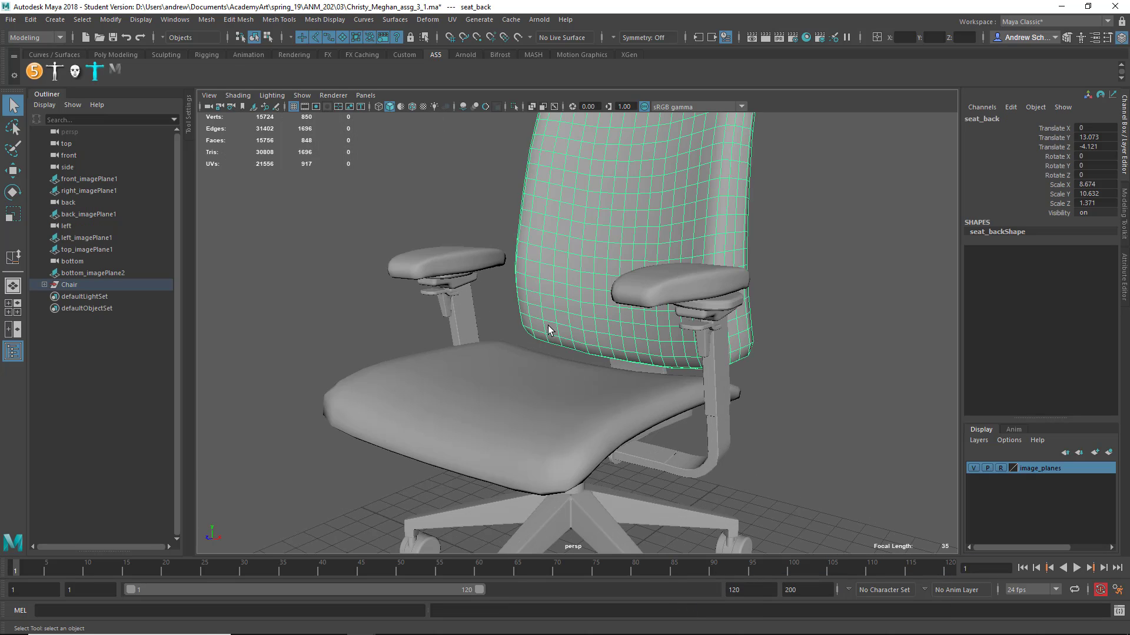
{"action": "left_click", "coordinate": [538, 385]}
{"action": "left_click", "coordinate": [629, 292]}
{"action": "left_click", "coordinate": [446, 274]}
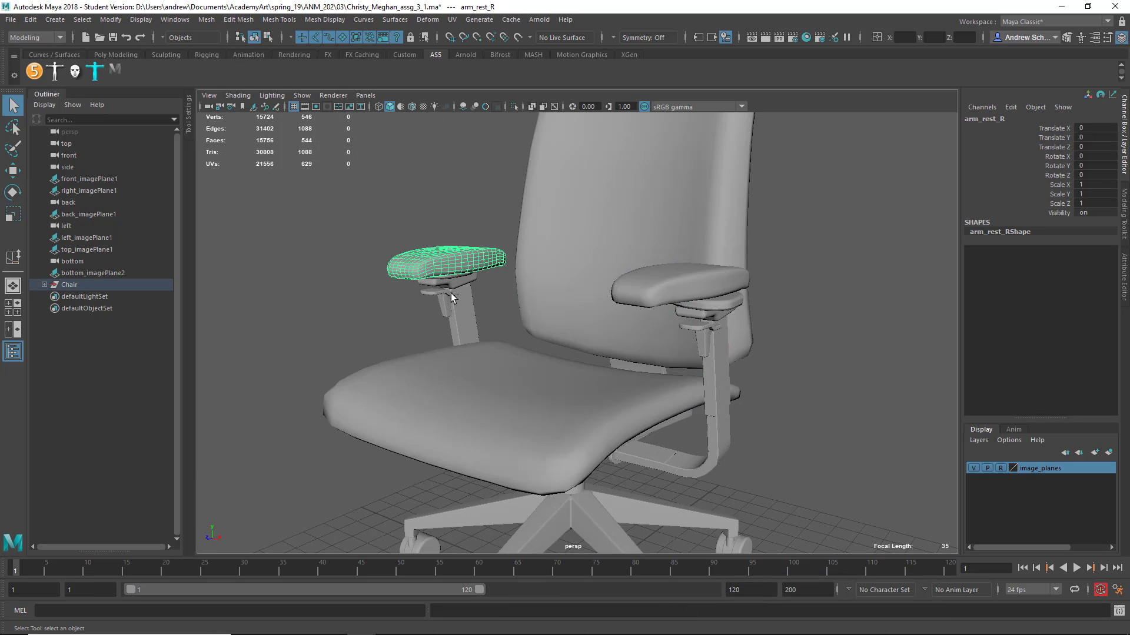
{"action": "left_click", "coordinate": [450, 288]}
{"action": "left_click", "coordinate": [459, 285]}
{"action": "key", "text": "f"}
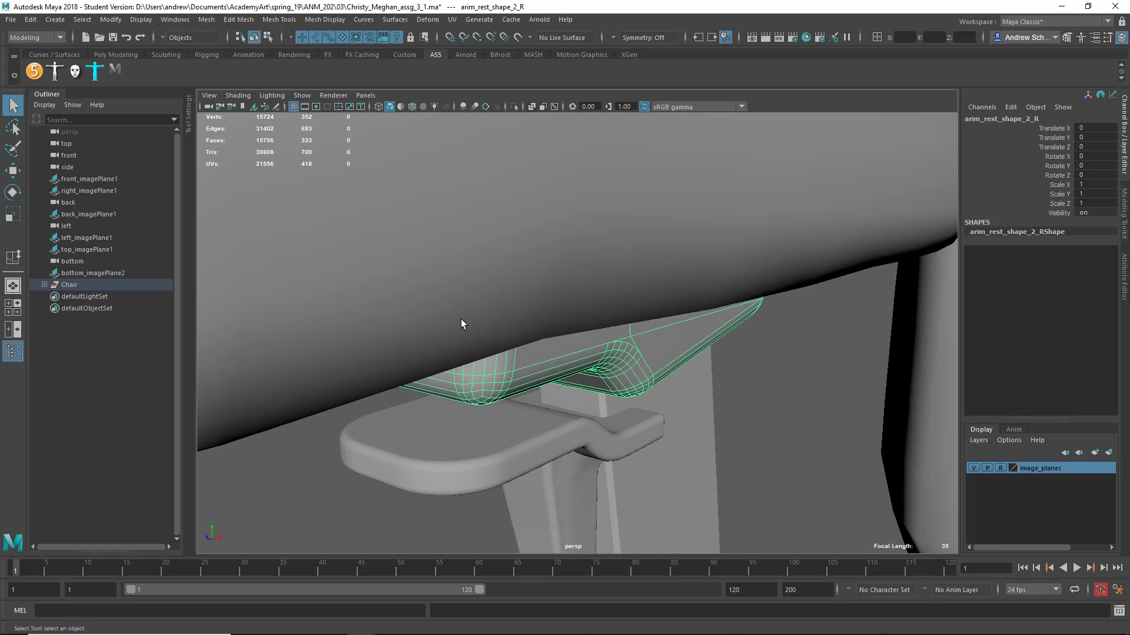
{"action": "left_click_drag", "start_coordinate": [456, 364], "coordinate": [524, 272], "text": "alt"}
{"action": "left_click", "coordinate": [563, 201]}
{"action": "left_click_drag", "start_coordinate": [563, 200], "coordinate": [689, 190], "text": "alt"}
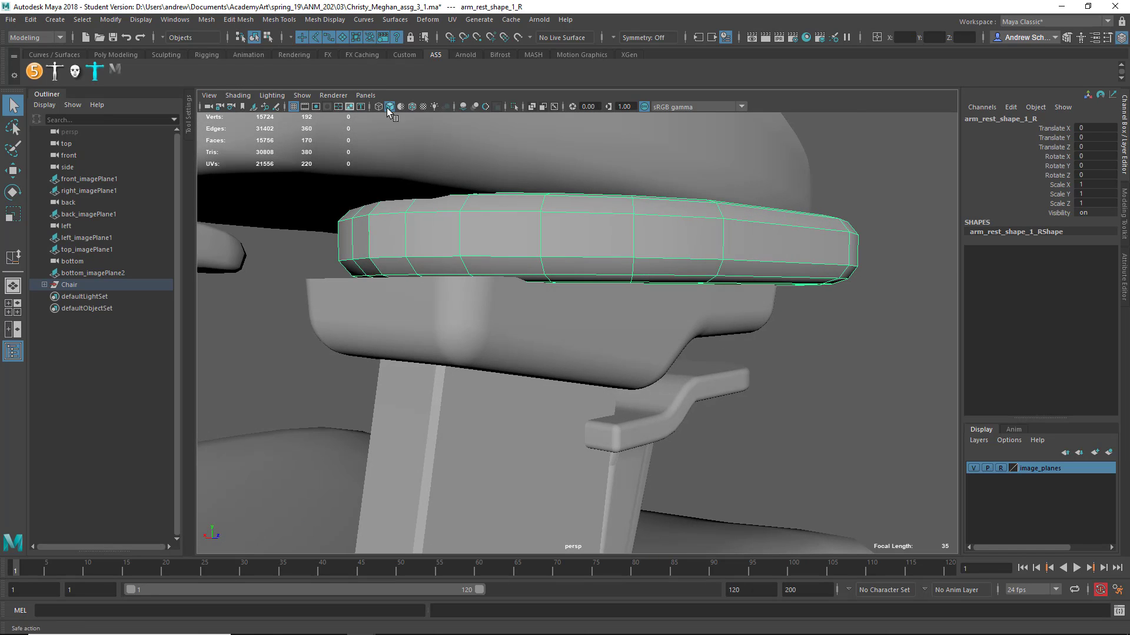
Isolate the arm_rest_shape_1_R plate and view its topology from above
{"action": "left_click", "coordinate": [516, 111]}
{"action": "left_click_drag", "start_coordinate": [530, 196], "coordinate": [230, 317], "text": "alt"}
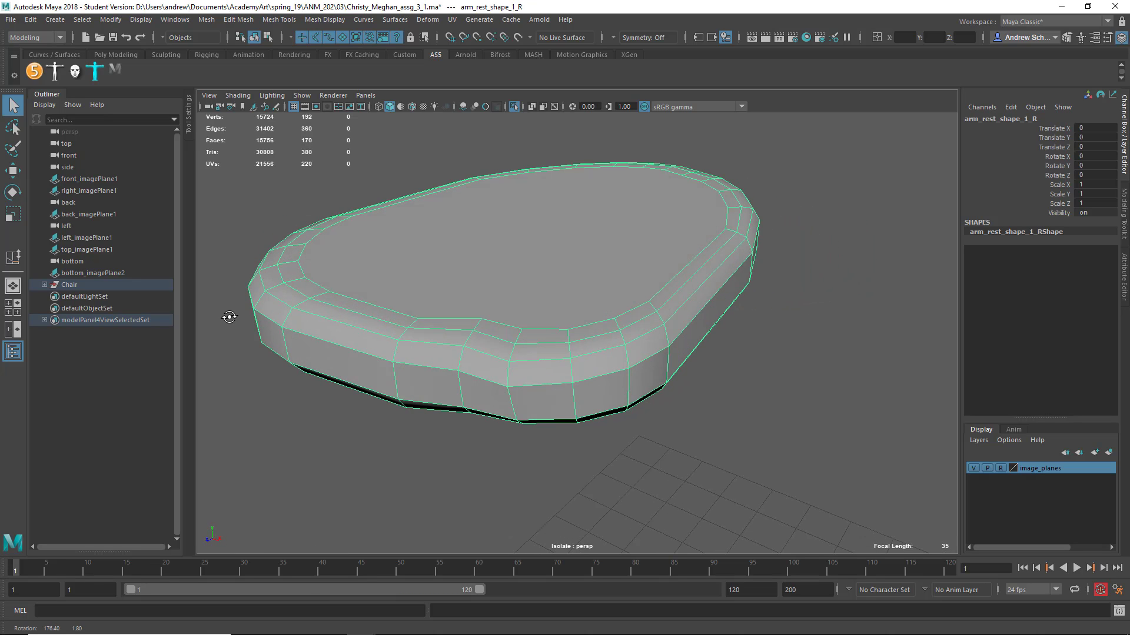
{"action": "left_click", "coordinate": [448, 442]}
{"action": "left_click", "coordinate": [461, 386]}
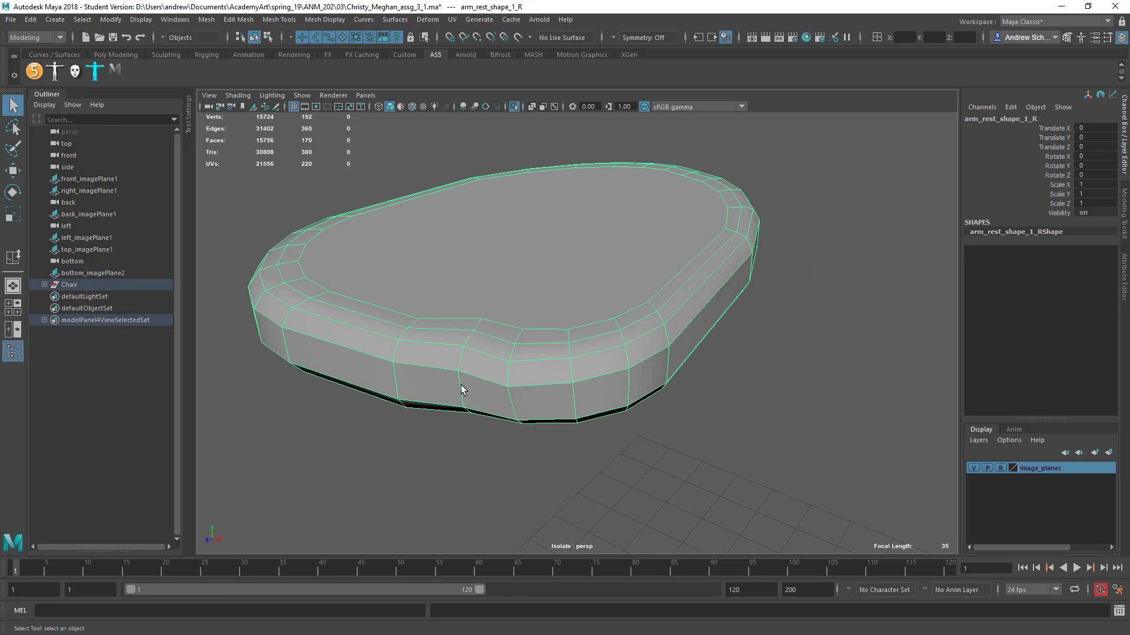
Shift the edge loop at the isolated plate's concave side along the rim and return to object selection
{"action": "right_click_drag", "start_coordinate": [461, 385], "coordinate": [473, 268]}
{"action": "double_click", "coordinate": [462, 354]}
{"action": "key", "text": "w"}
{"action": "left_click_drag", "start_coordinate": [465, 375], "coordinate": [502, 380]}
{"action": "left_click_drag", "start_coordinate": [508, 440], "coordinate": [480, 350], "text": "alt"}
{"action": "right_click_drag", "start_coordinate": [516, 337], "coordinate": [568, 277]}
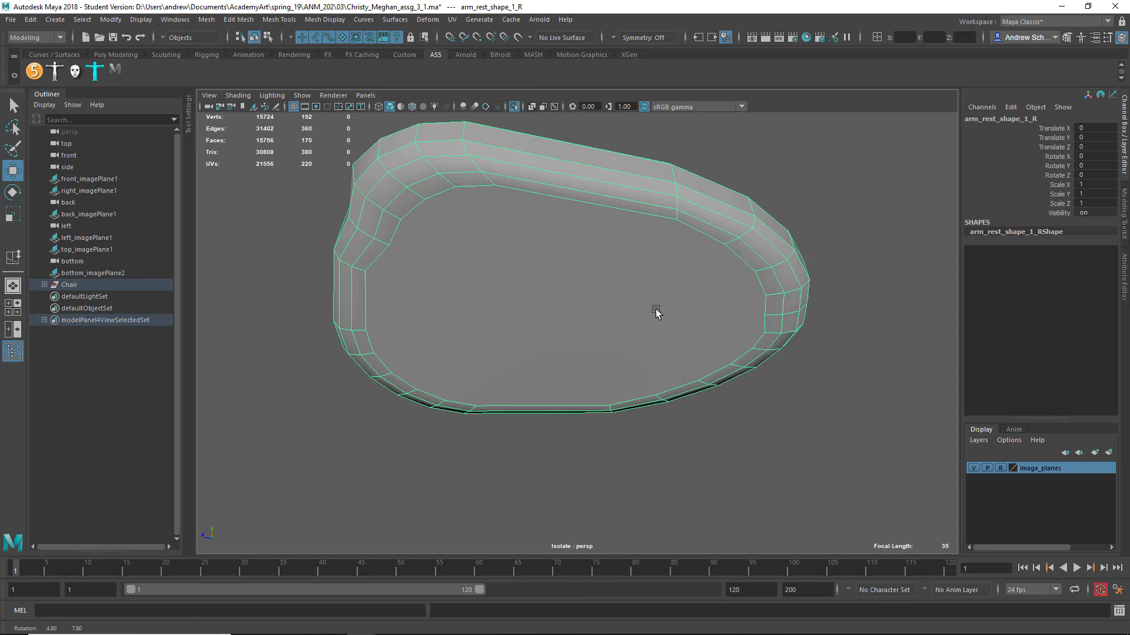
Soften the edges of the isolated armrest plate, check its shading and exit isolation
{"action": "left_click_drag", "start_coordinate": [655, 311], "coordinate": [501, 190], "text": "alt"}
{"action": "left_click", "coordinate": [501, 190]}
{"action": "left_click", "coordinate": [492, 285]}
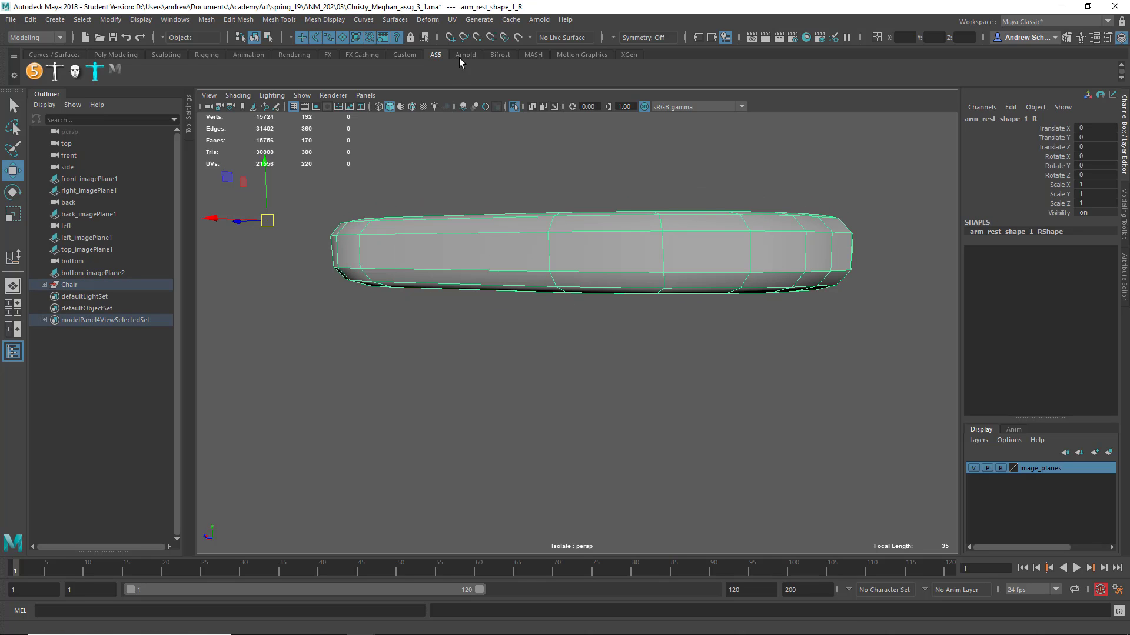
{"action": "left_click", "coordinate": [321, 20]}
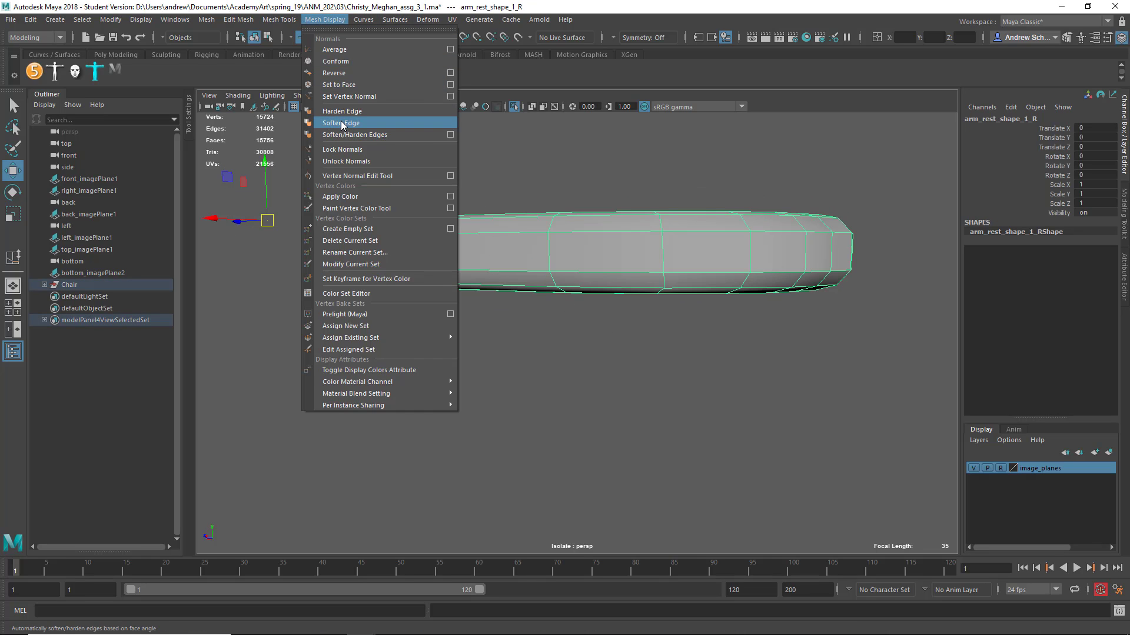
{"action": "left_click", "coordinate": [342, 123]}
{"action": "left_click", "coordinate": [513, 206]}
{"action": "left_click_drag", "start_coordinate": [513, 206], "coordinate": [549, 212], "text": "alt"}
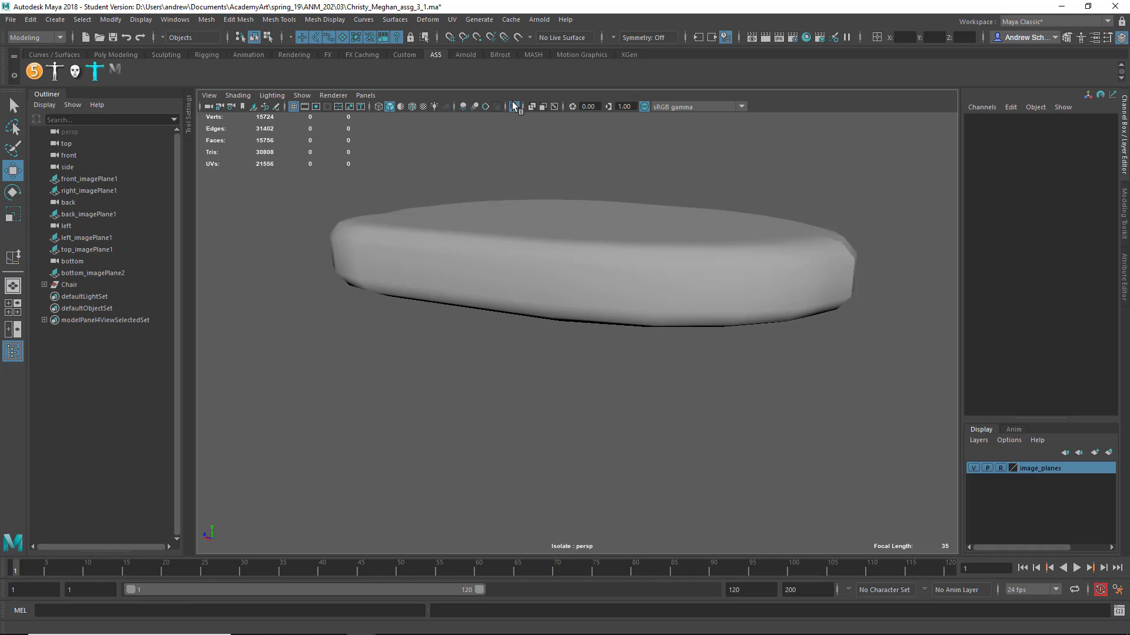
{"action": "left_click", "coordinate": [514, 107]}
Inspect the shading of the backrest, and how the armrest supports and seat look from the side
{"action": "right_click_drag", "start_coordinate": [524, 301], "coordinate": [216, 316], "text": "alt"}
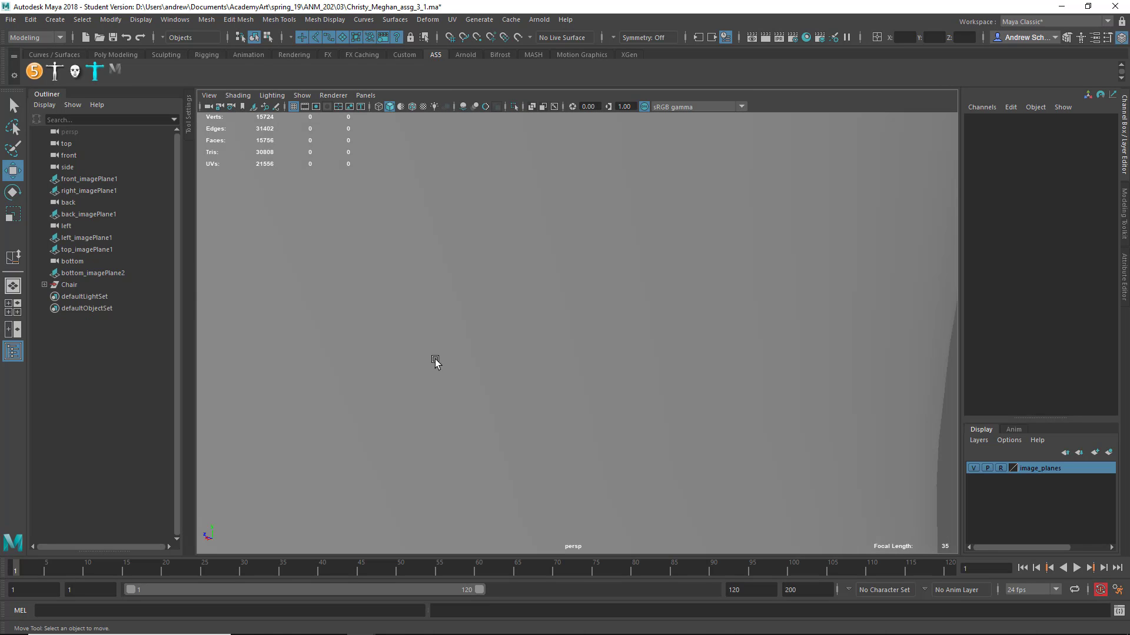
{"action": "right_click_drag", "start_coordinate": [435, 361], "coordinate": [451, 353], "text": "alt"}
{"action": "left_click_drag", "start_coordinate": [450, 353], "coordinate": [431, 143], "text": "alt"}
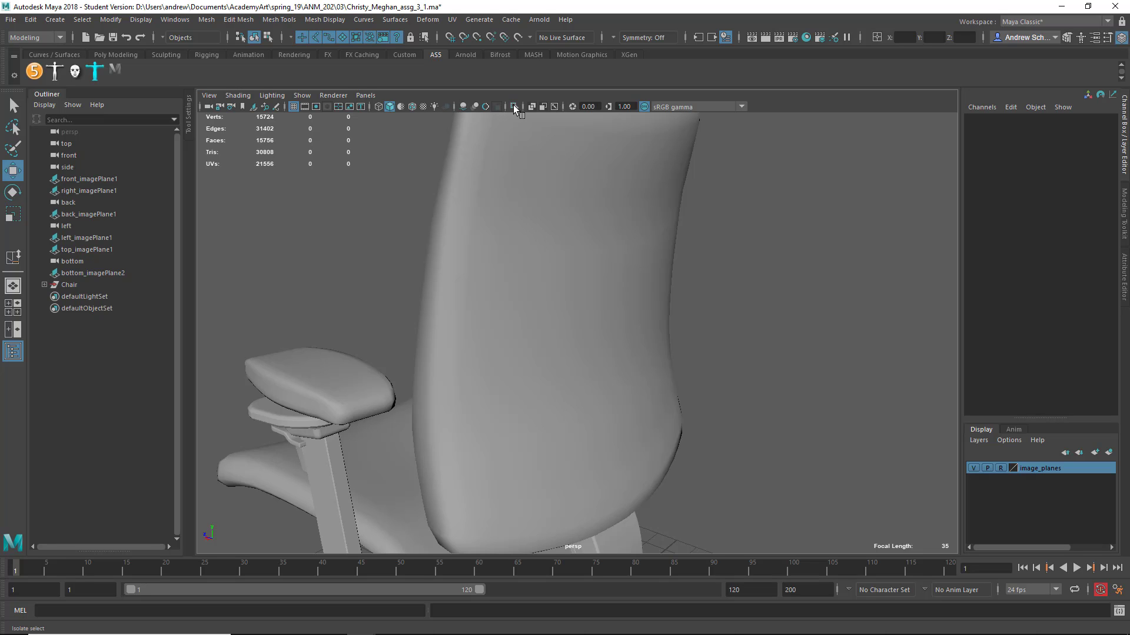
{"action": "key", "text": "f"}
{"action": "left_click_drag", "start_coordinate": [367, 205], "coordinate": [679, 332], "text": "alt"}
{"action": "middle_click_drag", "start_coordinate": [691, 301], "coordinate": [712, 255], "text": "alt"}
{"action": "right_click_drag", "start_coordinate": [580, 355], "coordinate": [925, 379], "text": "alt"}
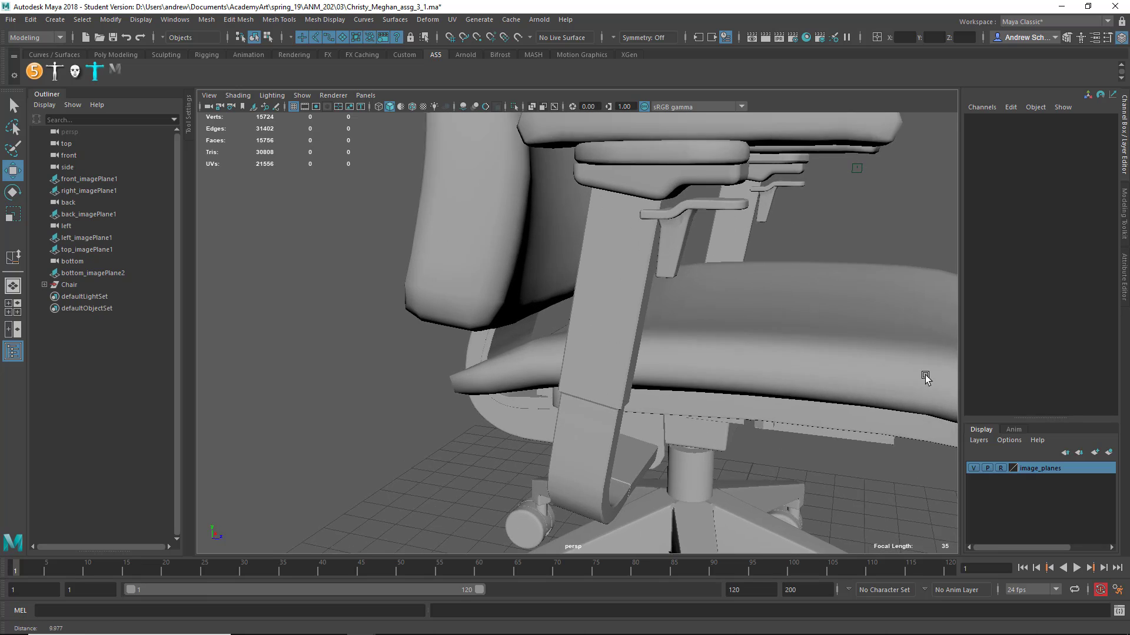
Inspect the underside of the seat and the fit of the under_chair_cube_long_R block
{"action": "left_click_drag", "start_coordinate": [721, 450], "coordinate": [664, 356], "text": "alt"}
{"action": "middle_click_drag", "start_coordinate": [635, 365], "coordinate": [569, 302], "text": "alt"}
{"action": "left_click_drag", "start_coordinate": [569, 305], "coordinate": [604, 375], "text": "alt"}
{"action": "left_click", "coordinate": [632, 404]}
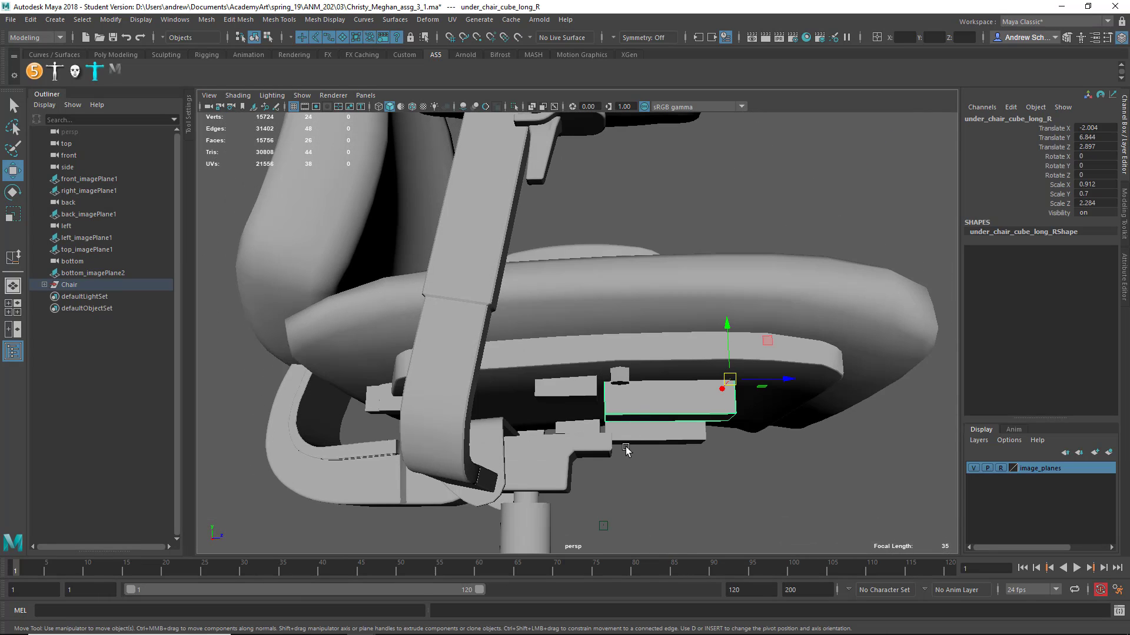
{"action": "key", "text": "f"}
{"action": "right_click_drag", "start_coordinate": [683, 454], "coordinate": [469, 314], "text": "alt"}
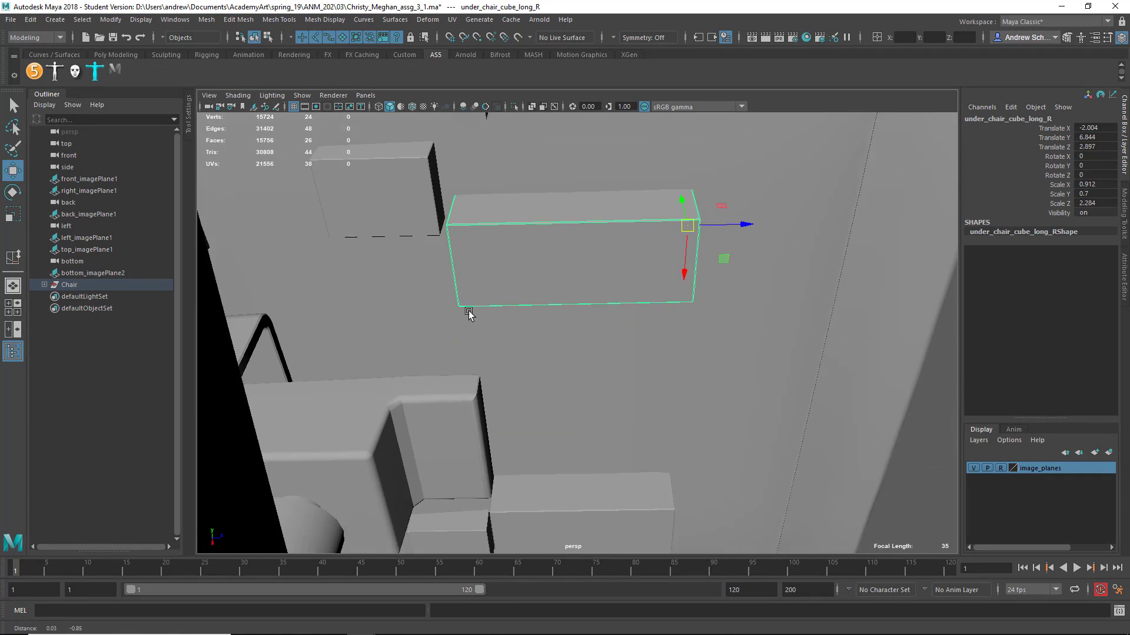
{"action": "left_click_drag", "start_coordinate": [469, 314], "coordinate": [470, 475], "text": "alt"}
Select the legs mesh and inspect the centre joint where the legs meet, from above and from below
{"action": "left_click", "coordinate": [414, 361]}
{"action": "left_click", "coordinate": [473, 462]}
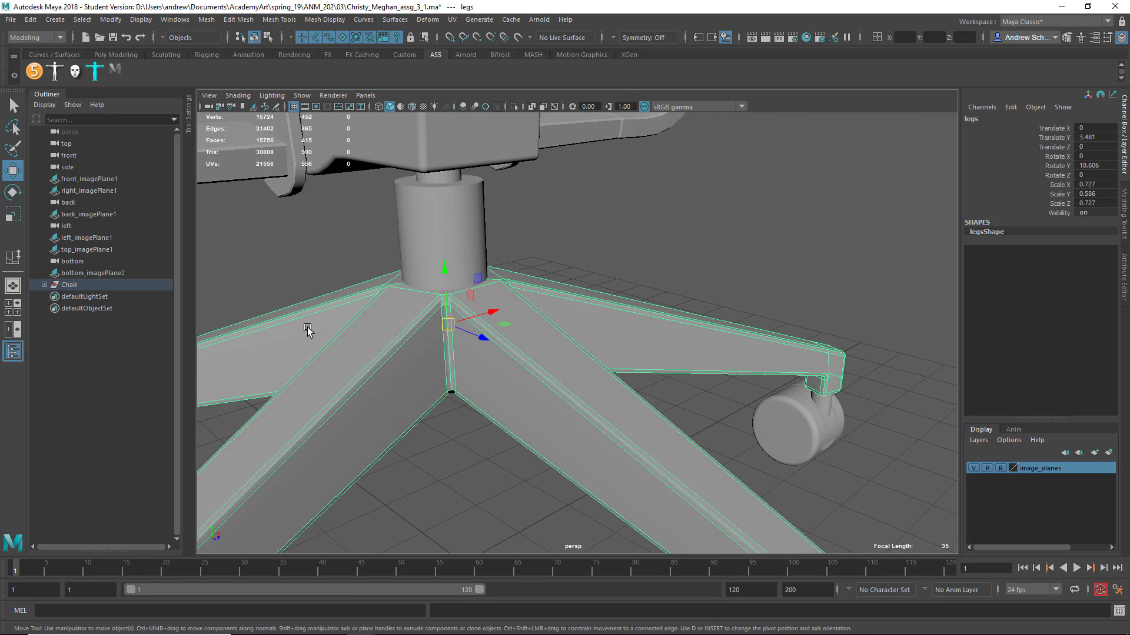
{"action": "left_click", "coordinate": [327, 293]}
{"action": "right_click_drag", "start_coordinate": [328, 294], "coordinate": [717, 360], "text": "alt"}
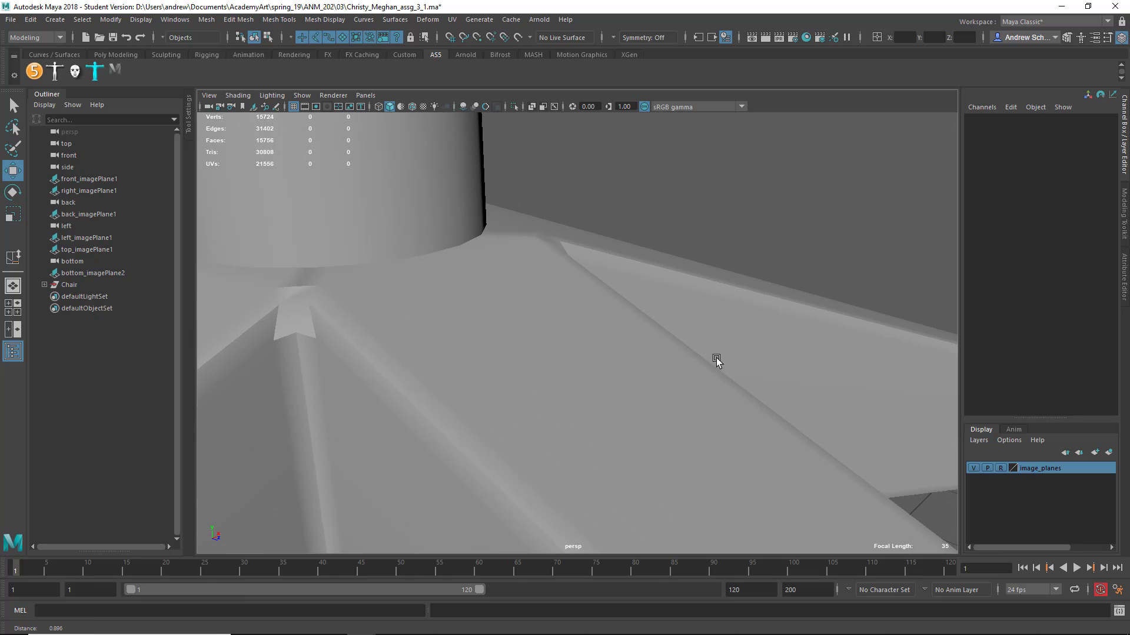
{"action": "left_click", "coordinate": [288, 328]}
{"action": "left_click_drag", "start_coordinate": [296, 327], "coordinate": [481, 339], "text": "alt"}
{"action": "left_click_drag", "start_coordinate": [668, 388], "coordinate": [466, 319], "text": "alt"}
Examine the legs' edge flow by selecting edges around the central hub and along the legs, and return to object selection
{"action": "right_click", "coordinate": [578, 398]}
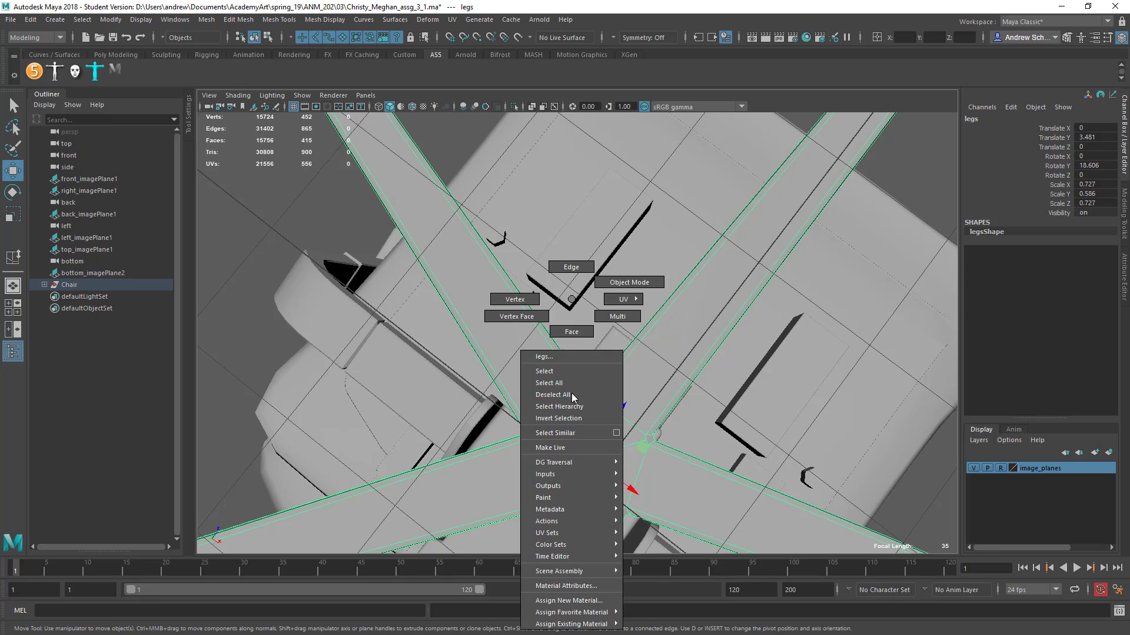
{"action": "left_click", "coordinate": [570, 267]}
{"action": "left_click", "coordinate": [553, 412]}
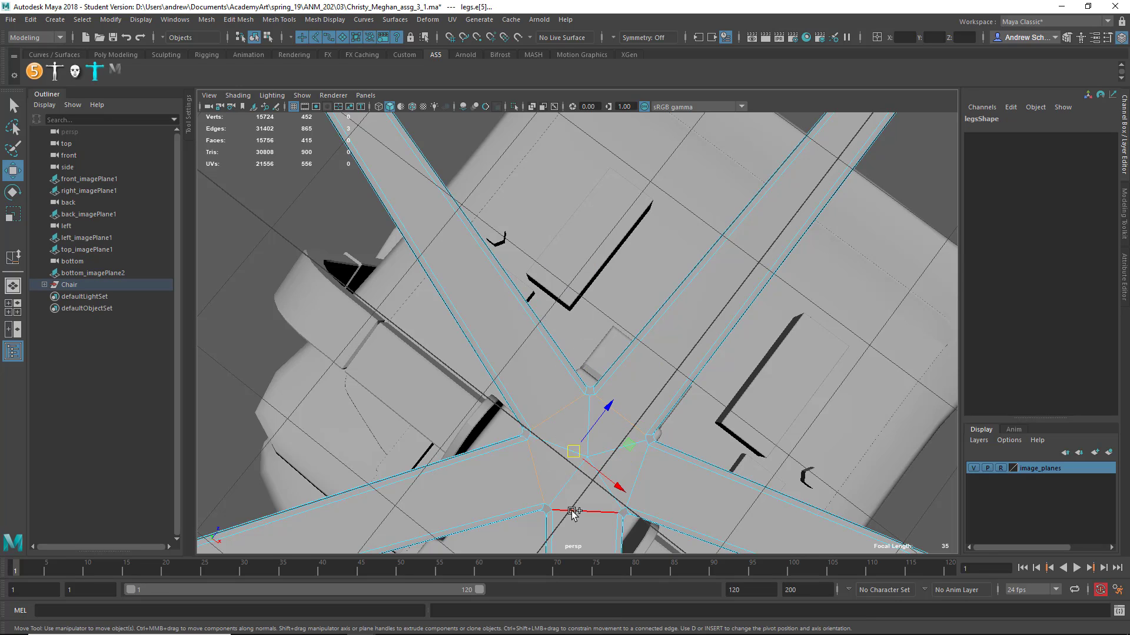
{"action": "left_click_drag", "start_coordinate": [612, 423], "coordinate": [600, 528], "text": "alt"}
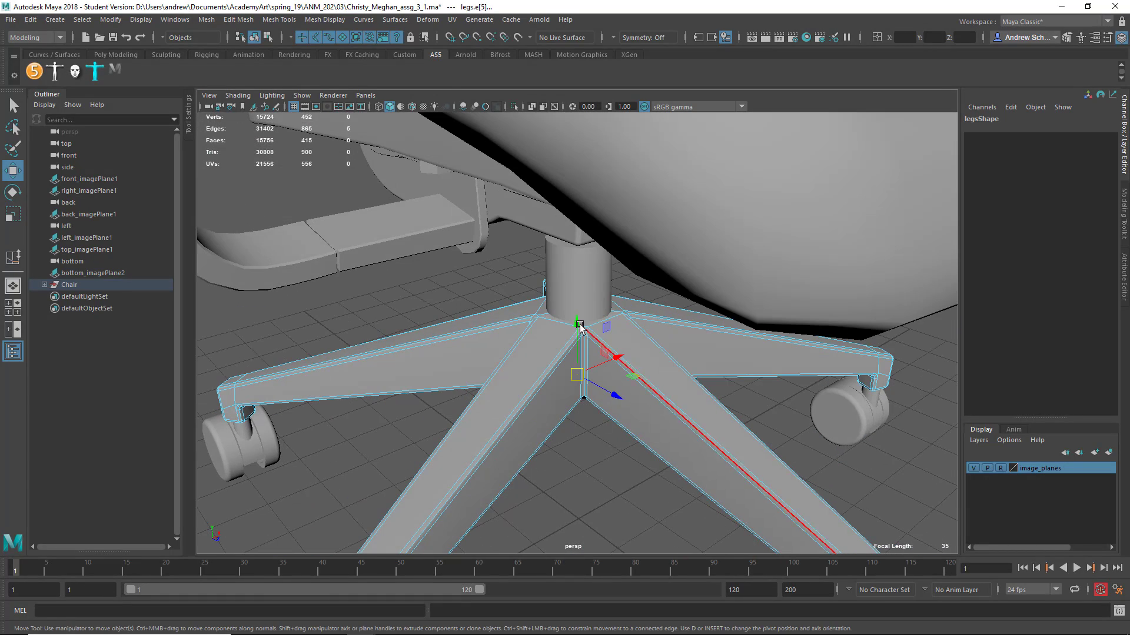
{"action": "left_click_drag", "start_coordinate": [347, 440], "coordinate": [353, 366], "text": "alt"}
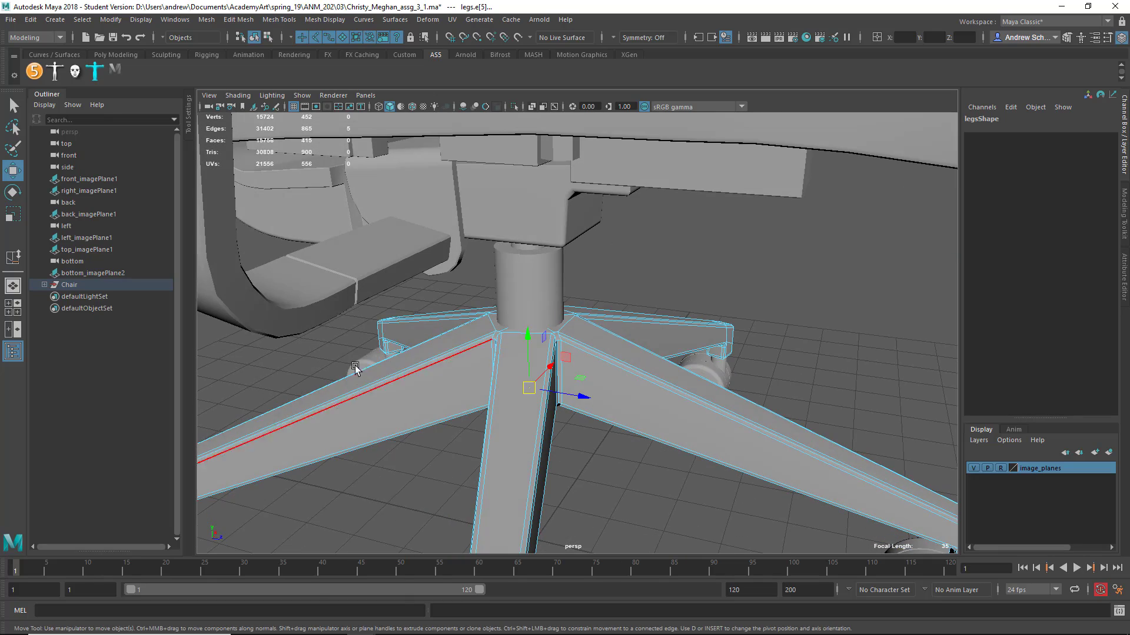
{"action": "right_click_drag", "start_coordinate": [353, 300], "coordinate": [354, 404]}
{"action": "right_click_drag", "start_coordinate": [424, 259], "coordinate": [425, 260]}
{"action": "left_click", "coordinate": [789, 353]}
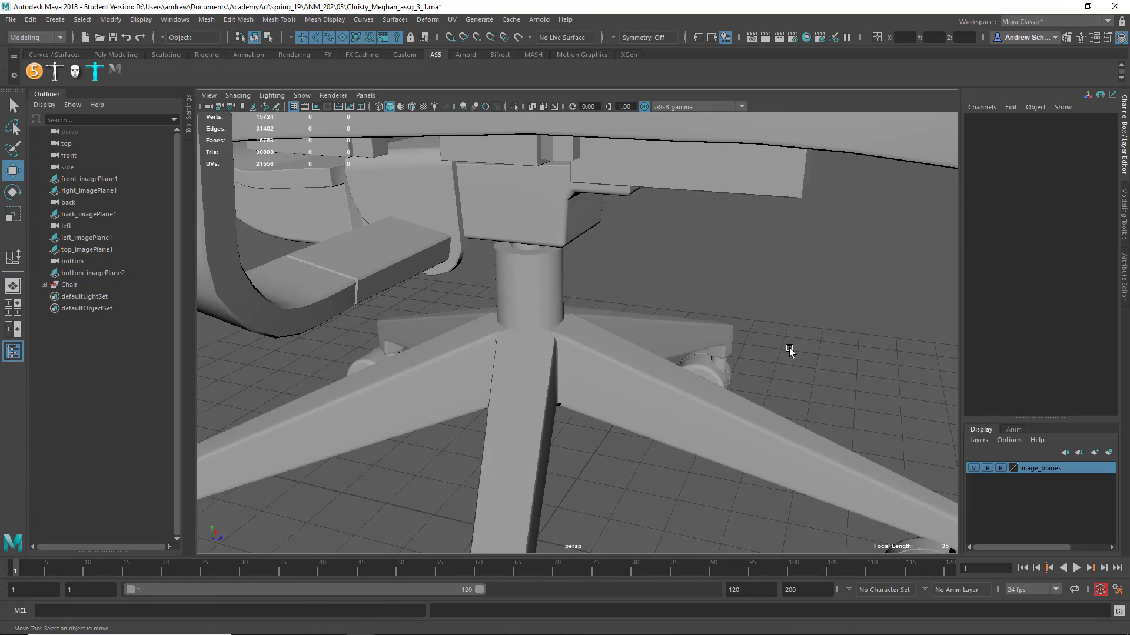
Check the crease between the legs up close and turn on smooth mesh preview for the legs
{"action": "left_click_drag", "start_coordinate": [789, 353], "coordinate": [595, 386], "text": "alt"}
{"action": "right_click_drag", "start_coordinate": [550, 316], "coordinate": [640, 389], "text": "alt"}
{"action": "left_click_drag", "start_coordinate": [640, 391], "coordinate": [618, 375], "text": "alt"}
{"action": "scroll", "coordinate": [618, 375], "scroll_direction": "down", "scroll_amount": 10}
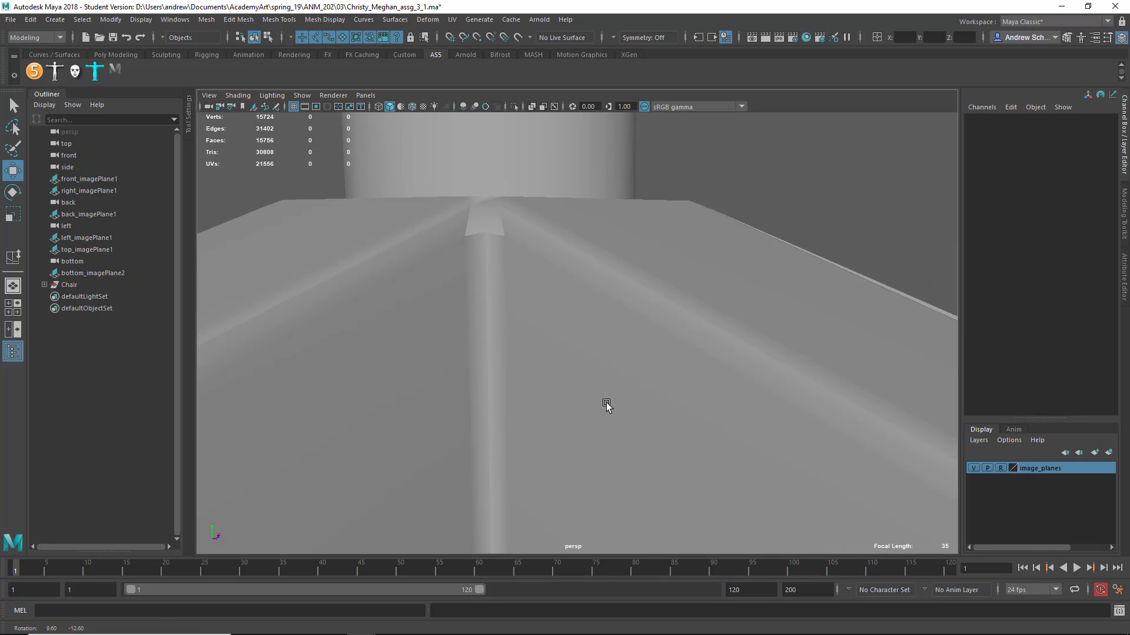
{"action": "key", "text": "3"}
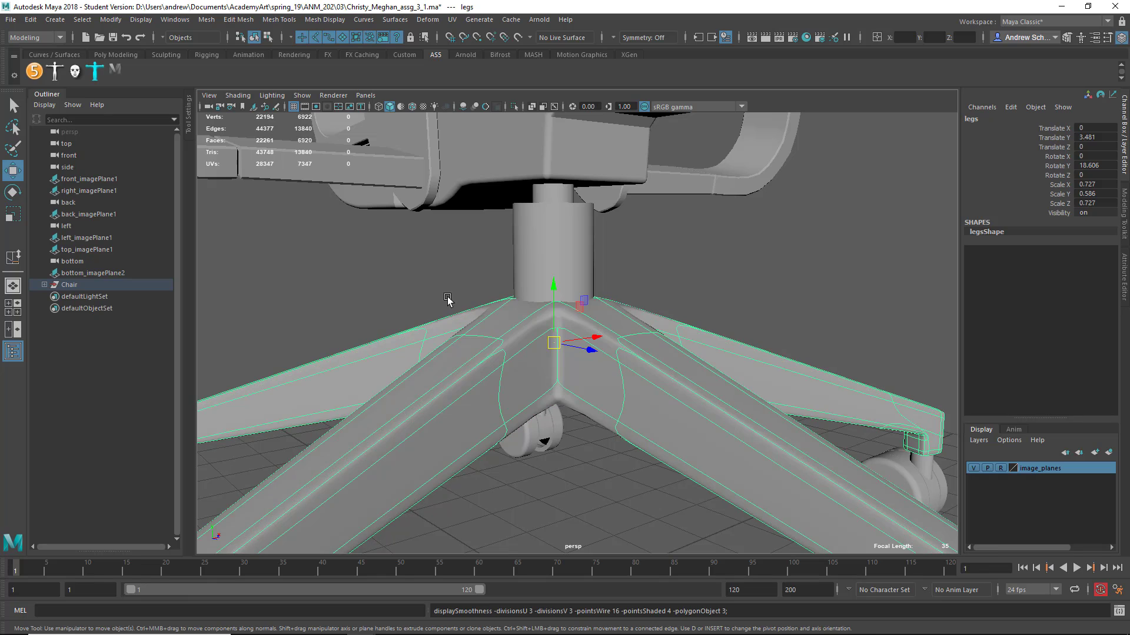
{"action": "left_click", "coordinate": [447, 296]}
Select chair_back_support and inspect its wireframe where the bent rod meets it under the seat
{"action": "right_click_drag", "start_coordinate": [591, 457], "coordinate": [407, 447], "text": "alt"}
{"action": "left_click_drag", "start_coordinate": [410, 444], "coordinate": [440, 290], "text": "alt"}
{"action": "left_click", "coordinate": [400, 241]}
{"action": "scroll", "coordinate": [410, 318], "scroll_direction": "up", "scroll_amount": 3}
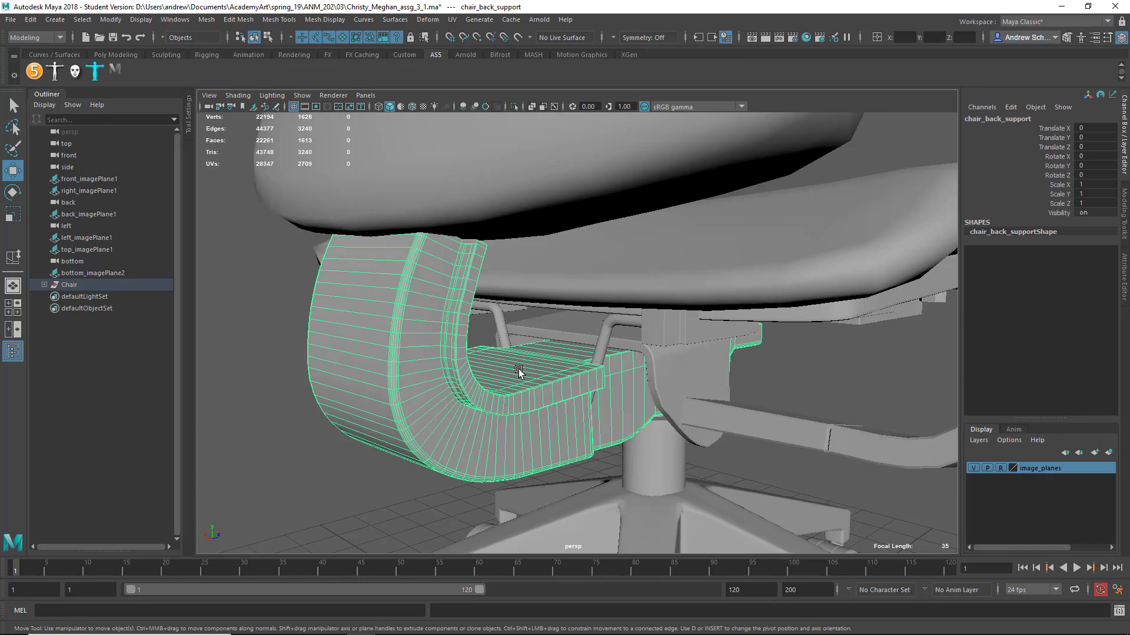
{"action": "mouse_move", "coordinate": [517, 370]}
{"action": "left_mouse_down", "text": "alt"}
{"action": "mouse_move", "coordinate": [472, 348]}
{"action": "mouse_move", "coordinate": [509, 368]}
{"action": "mouse_move", "coordinate": [520, 359]}
{"action": "left_mouse_up", "text": "alt"}
{"action": "right_click_drag", "start_coordinate": [297, 341], "coordinate": [612, 227], "text": "alt"}
{"action": "middle_click_drag", "start_coordinate": [547, 361], "coordinate": [699, 363], "text": "alt"}
{"action": "right_click_drag", "start_coordinate": [699, 364], "coordinate": [537, 406], "text": "alt"}
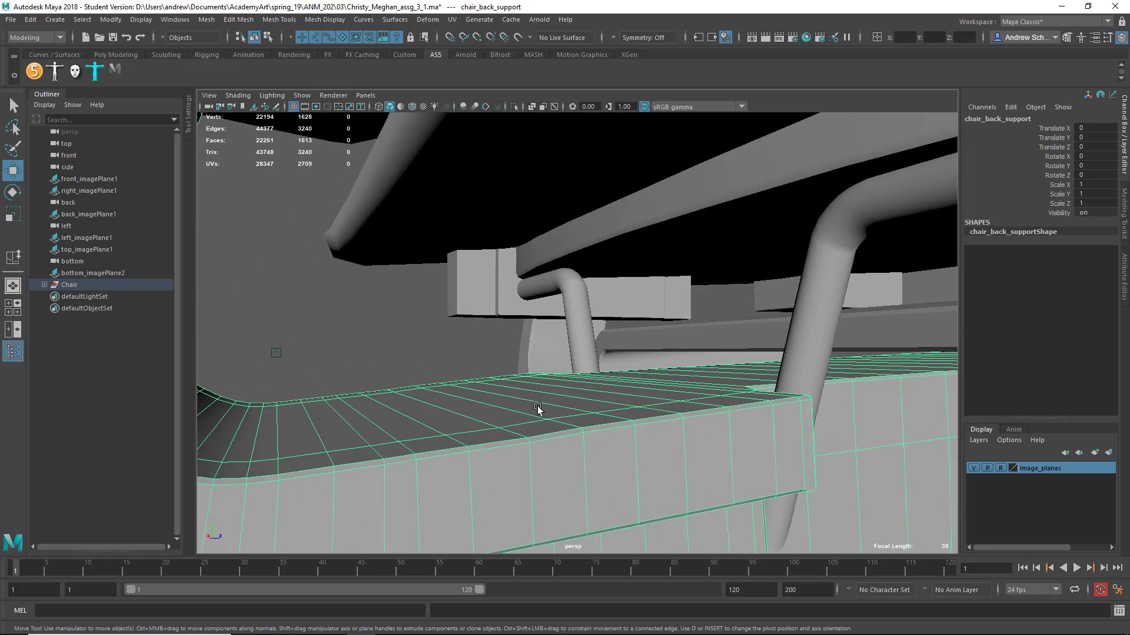
Inspect the upper end of the back support where it meets the underside of the backrest
{"action": "left_click_drag", "start_coordinate": [537, 406], "coordinate": [497, 369], "text": "alt"}
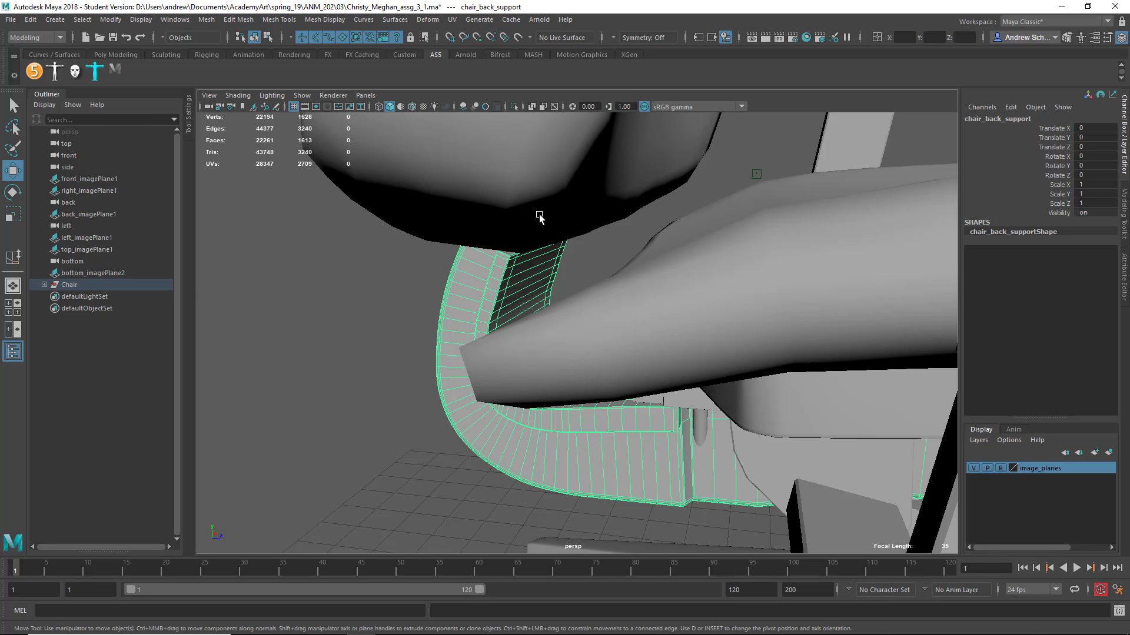
{"action": "left_click_drag", "start_coordinate": [539, 215], "coordinate": [527, 248], "text": "alt"}
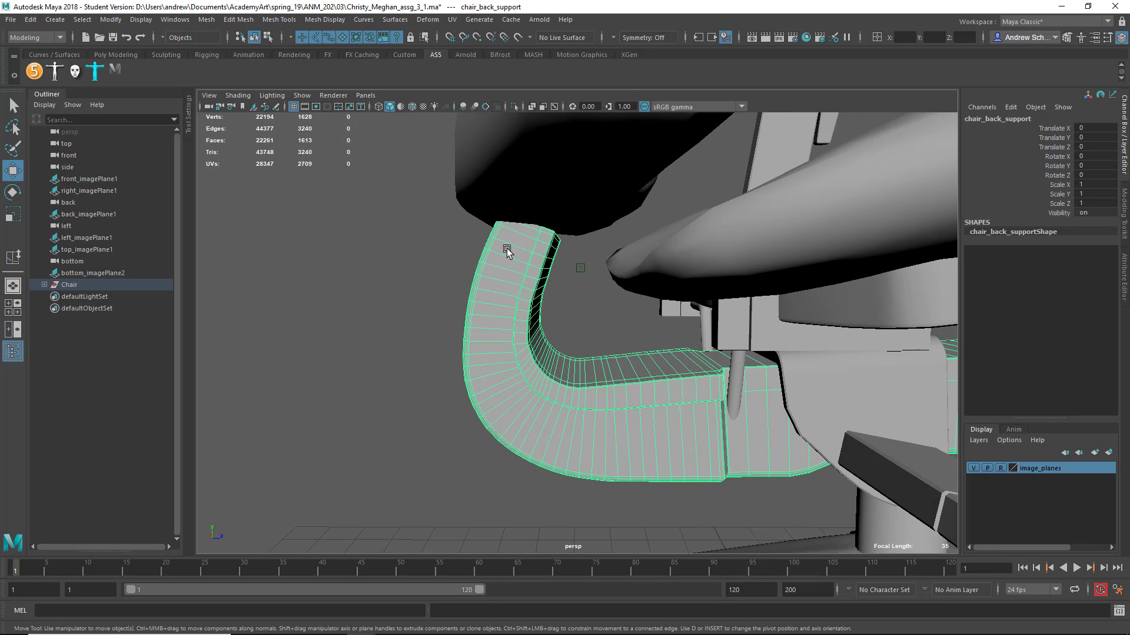
{"action": "right_click_drag", "start_coordinate": [459, 256], "coordinate": [690, 243], "text": "alt"}
{"action": "middle_click_drag", "start_coordinate": [673, 235], "coordinate": [651, 299], "text": "alt"}
{"action": "left_click_drag", "start_coordinate": [651, 299], "coordinate": [541, 282], "text": "alt"}
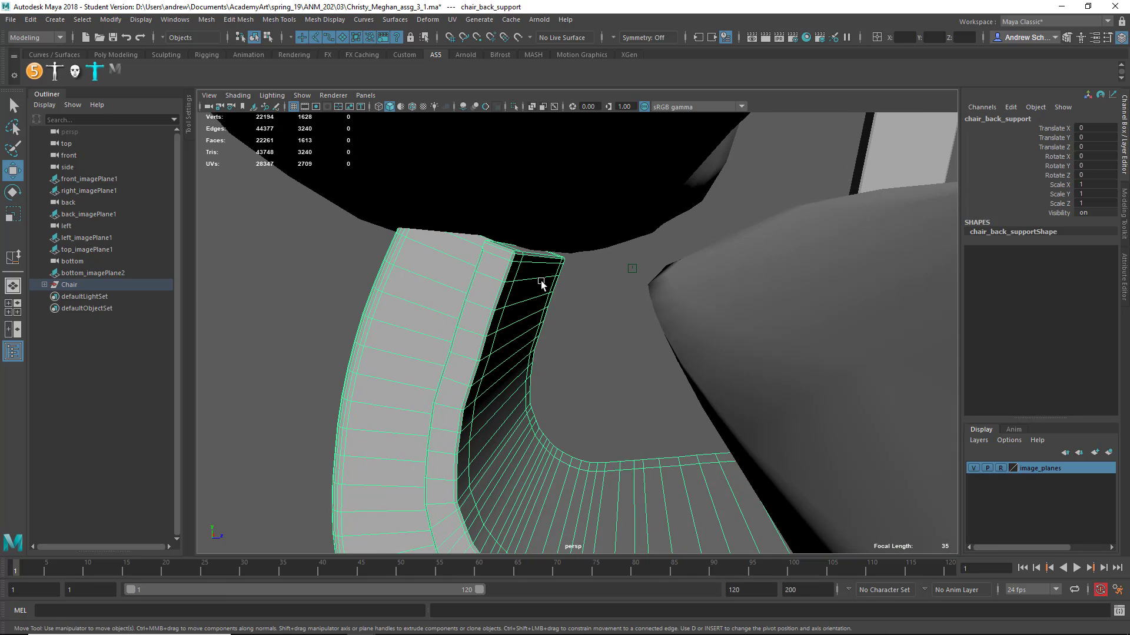
Isolate chair_back_support in the side view and select the vertices of its upper end
{"action": "left_click", "coordinate": [513, 106]}
{"action": "left_click_drag", "start_coordinate": [512, 189], "coordinate": [524, 209], "text": "alt"}
{"action": "right_click", "coordinate": [525, 242]}
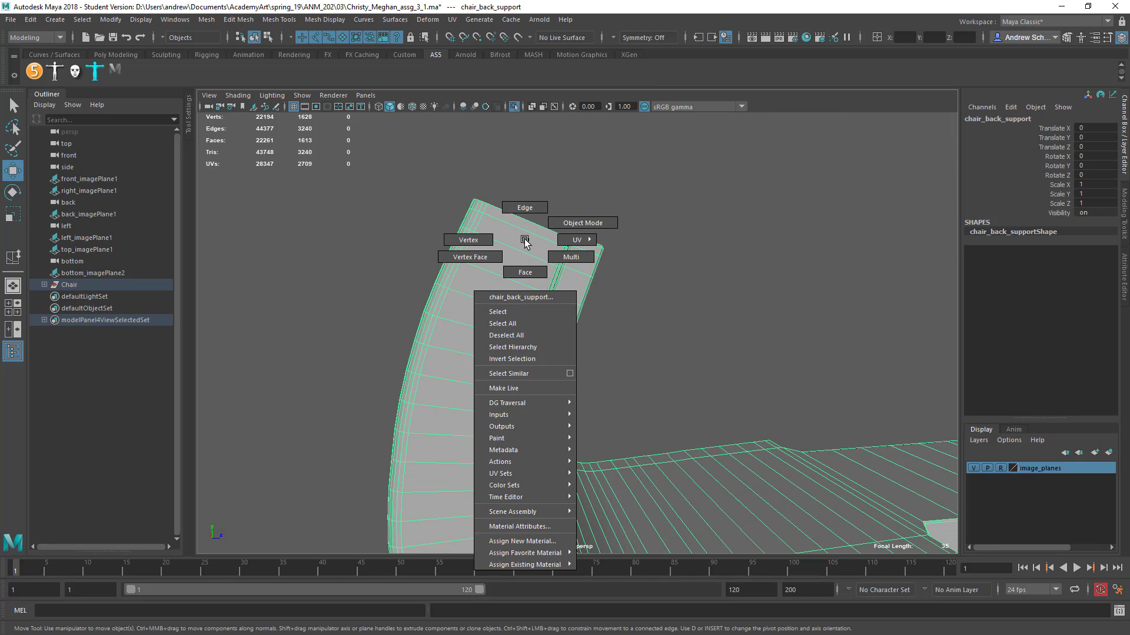
{"action": "key", "text": "space"}
{"action": "left_click", "coordinate": [525, 244]}
{"action": "left_click", "coordinate": [580, 244]}
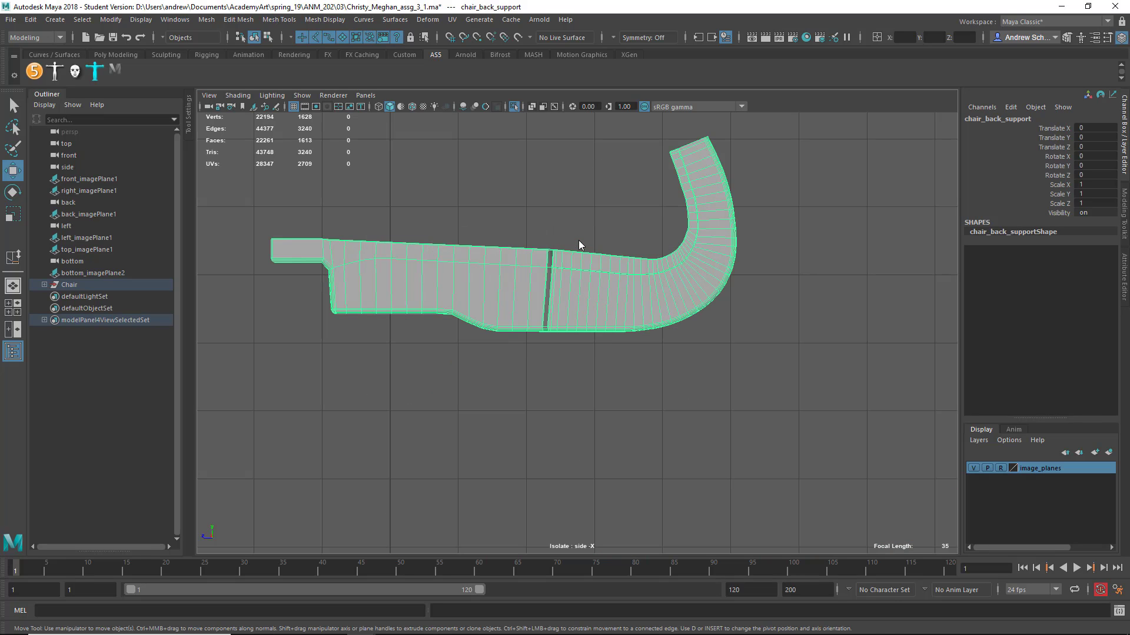
{"action": "left_click_drag", "start_coordinate": [656, 126], "coordinate": [737, 194], "text": "ctrl+alt"}
{"action": "right_click_drag", "start_coordinate": [537, 265], "coordinate": [538, 232]}
{"action": "left_click_drag", "start_coordinate": [655, 240], "coordinate": [656, 240]}
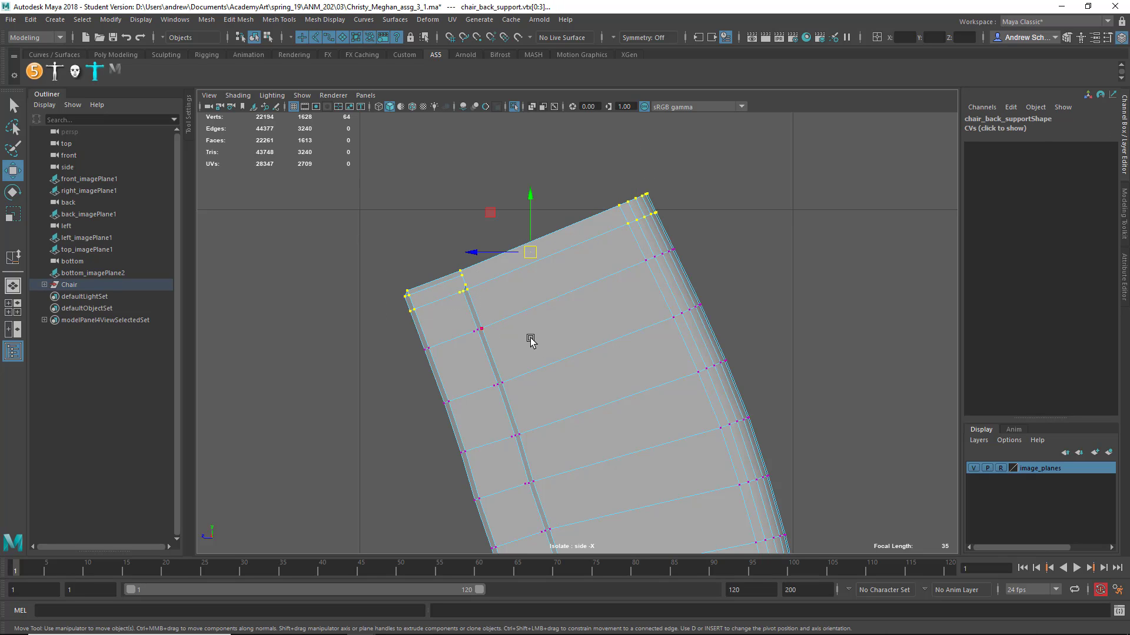
With soft selection on and isolation off, move the back support's upper end up into the backrest
{"action": "key", "text": "b"}
{"action": "scroll", "coordinate": [564, 371], "scroll_direction": "down", "scroll_amount": 5}
{"action": "scroll", "coordinate": [564, 366], "scroll_direction": "up", "scroll_amount": 3}
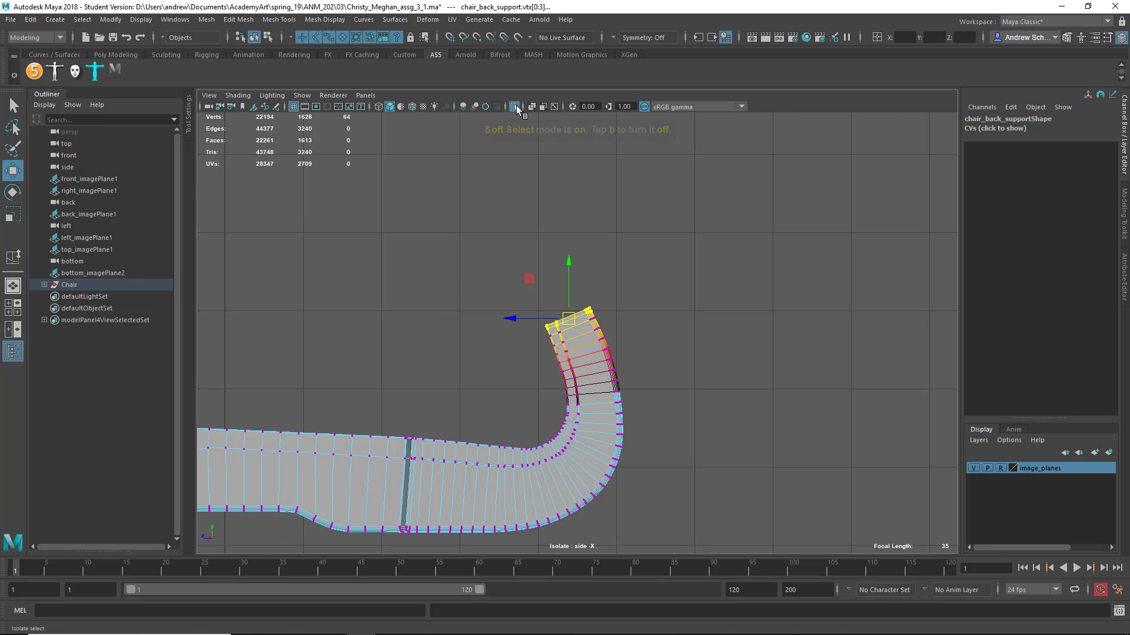
{"action": "left_click", "coordinate": [515, 106]}
{"action": "left_click_drag", "start_coordinate": [569, 319], "coordinate": [568, 315]}
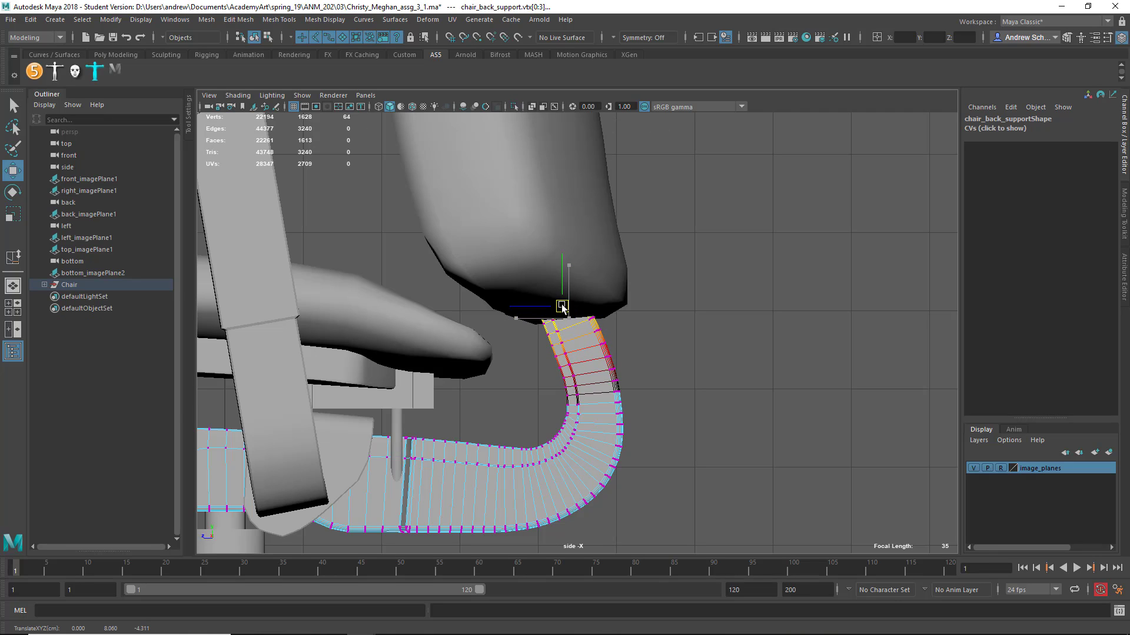
Return to the perspective view and inspect the reshaped back support against the backrest and the rest of the chair
{"action": "key", "text": "space"}
{"action": "left_click_drag", "start_coordinate": [541, 373], "coordinate": [539, 354]}
{"action": "left_click_drag", "start_coordinate": [539, 356], "coordinate": [505, 373], "text": "alt"}
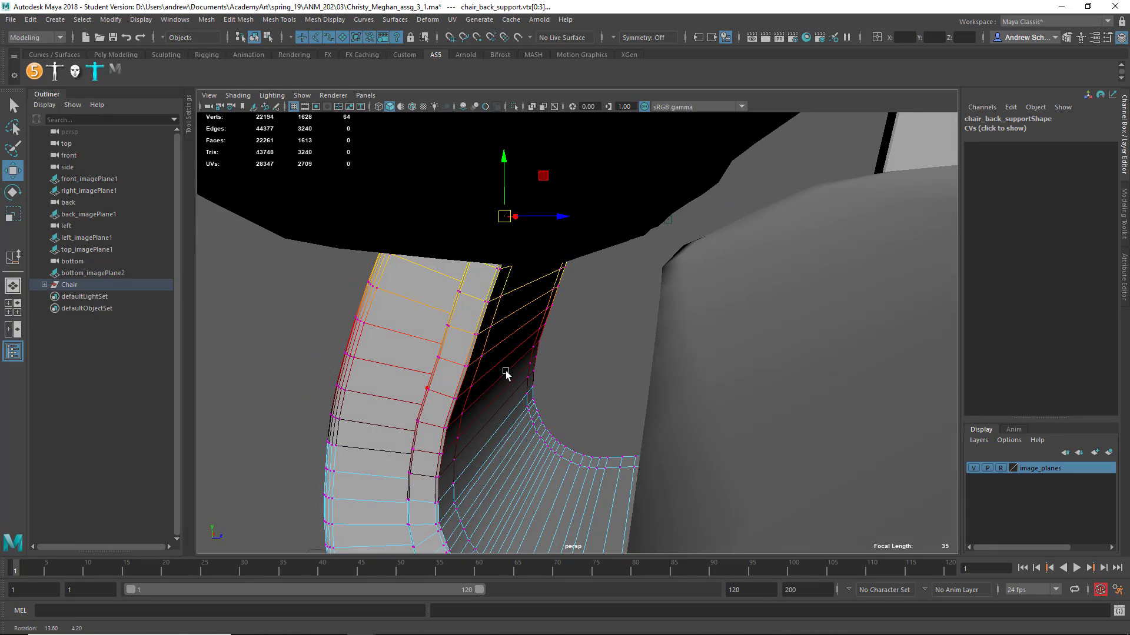
{"action": "right_click_drag", "start_coordinate": [568, 319], "coordinate": [441, 323], "text": "alt"}
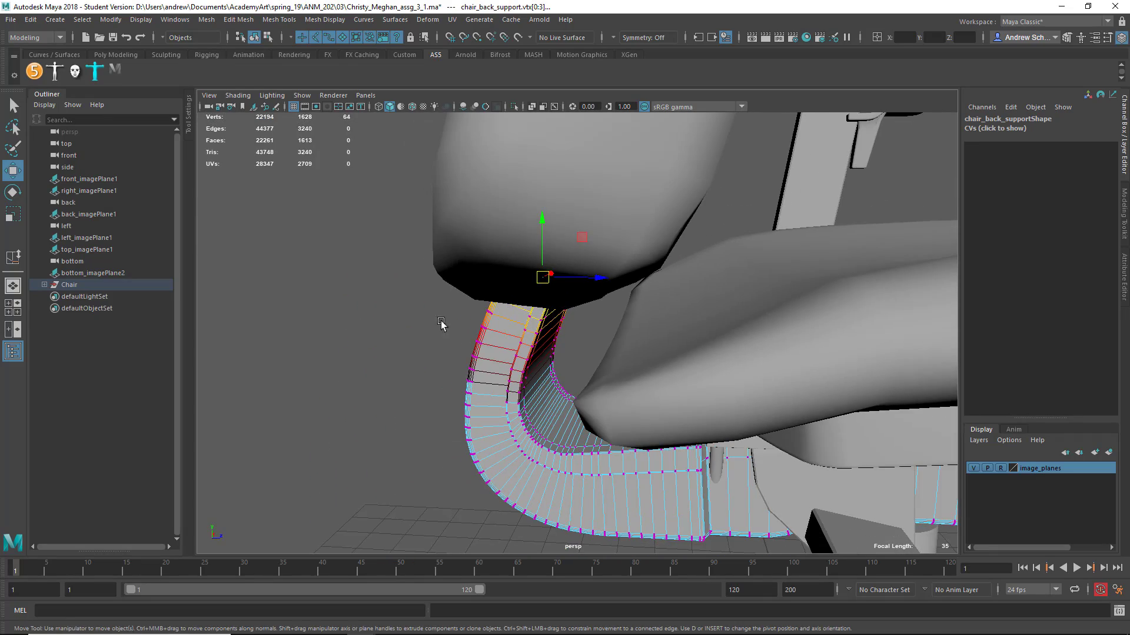
{"action": "right_click_drag", "start_coordinate": [650, 216], "coordinate": [405, 310], "text": "alt"}
{"action": "left_click_drag", "start_coordinate": [405, 310], "coordinate": [587, 391], "text": "alt"}
{"action": "right_click_drag", "start_coordinate": [588, 391], "coordinate": [471, 377], "text": "alt"}
{"action": "middle_click_drag", "start_coordinate": [515, 364], "coordinate": [476, 433], "text": "alt"}
{"action": "right_click_drag", "start_coordinate": [475, 432], "coordinate": [470, 418], "text": "alt"}
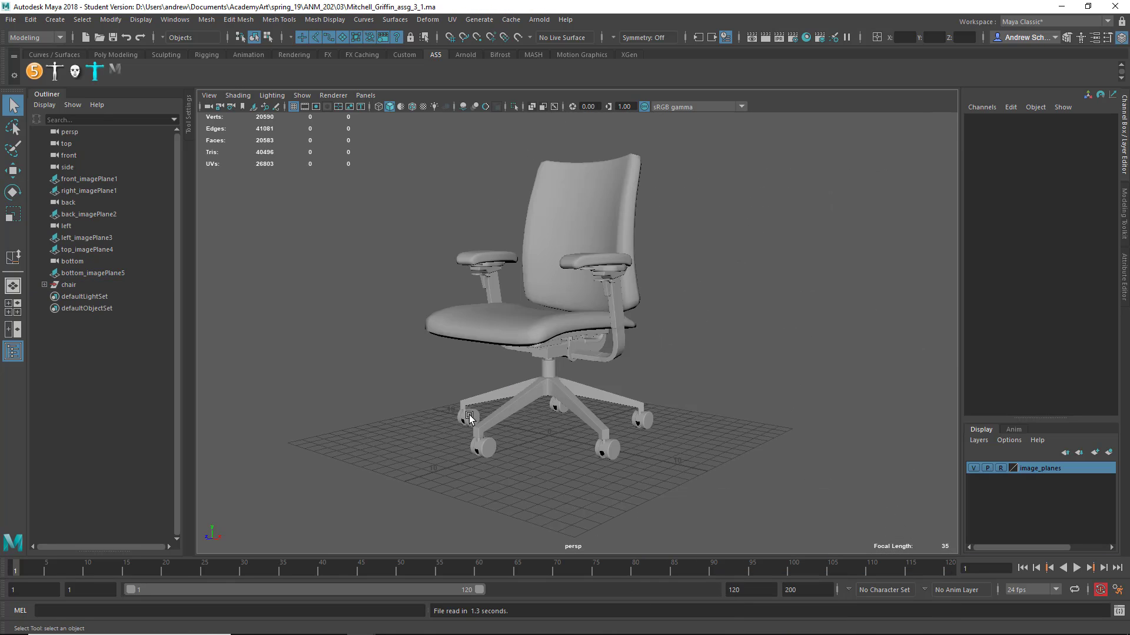
Inspect the underside of the next chair model, framing lever_piece_1 and viewing the neighbouring lever parts
{"action": "left_click_drag", "start_coordinate": [513, 286], "coordinate": [555, 321], "text": "alt"}
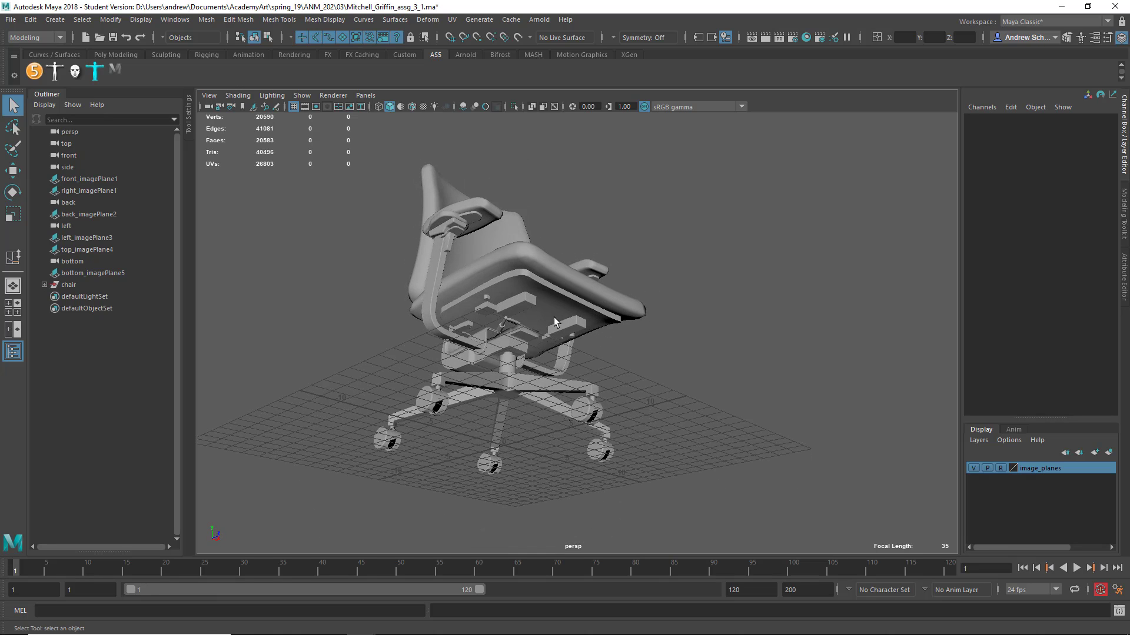
{"action": "left_click", "coordinate": [511, 323]}
{"action": "key", "text": "f"}
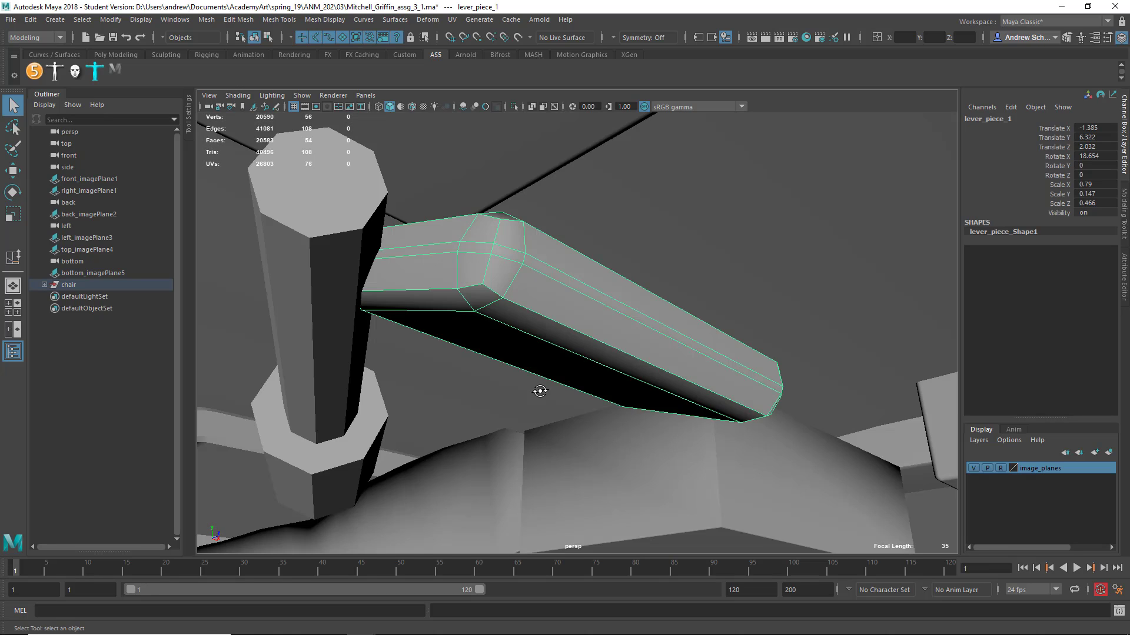
{"action": "left_click_drag", "start_coordinate": [538, 390], "coordinate": [383, 300], "text": "alt"}
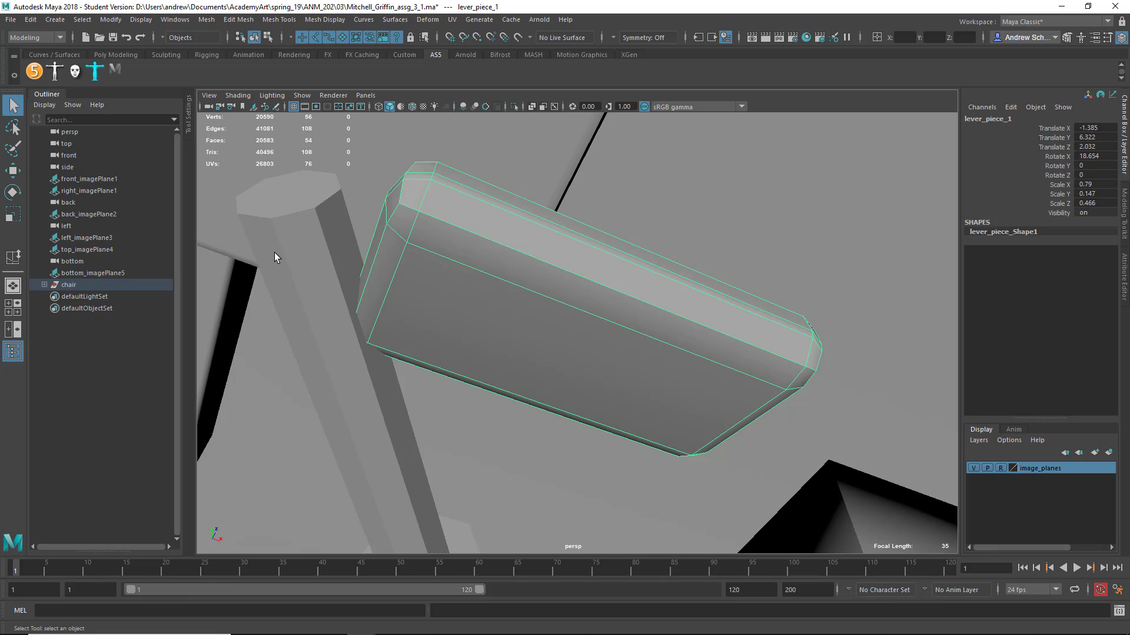
{"action": "right_click_drag", "start_coordinate": [523, 400], "coordinate": [294, 450], "text": "alt"}
{"action": "middle_click_drag", "start_coordinate": [517, 461], "coordinate": [515, 311], "text": "alt"}
{"action": "right_click_drag", "start_coordinate": [669, 403], "coordinate": [283, 398], "text": "alt"}
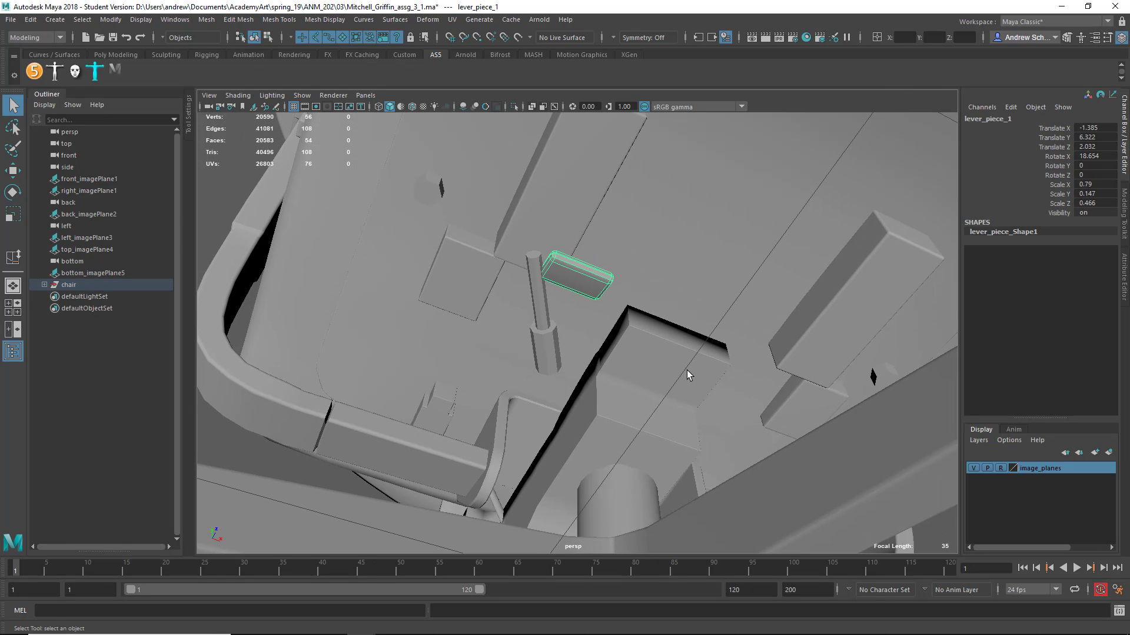
Select back_support_rail, isolate it and view its shape from the side and below
{"action": "left_click", "coordinate": [687, 371]}
{"action": "left_click_drag", "start_coordinate": [685, 371], "coordinate": [639, 435], "text": "alt"}
{"action": "left_click_drag", "start_coordinate": [607, 361], "coordinate": [687, 361], "text": "alt"}
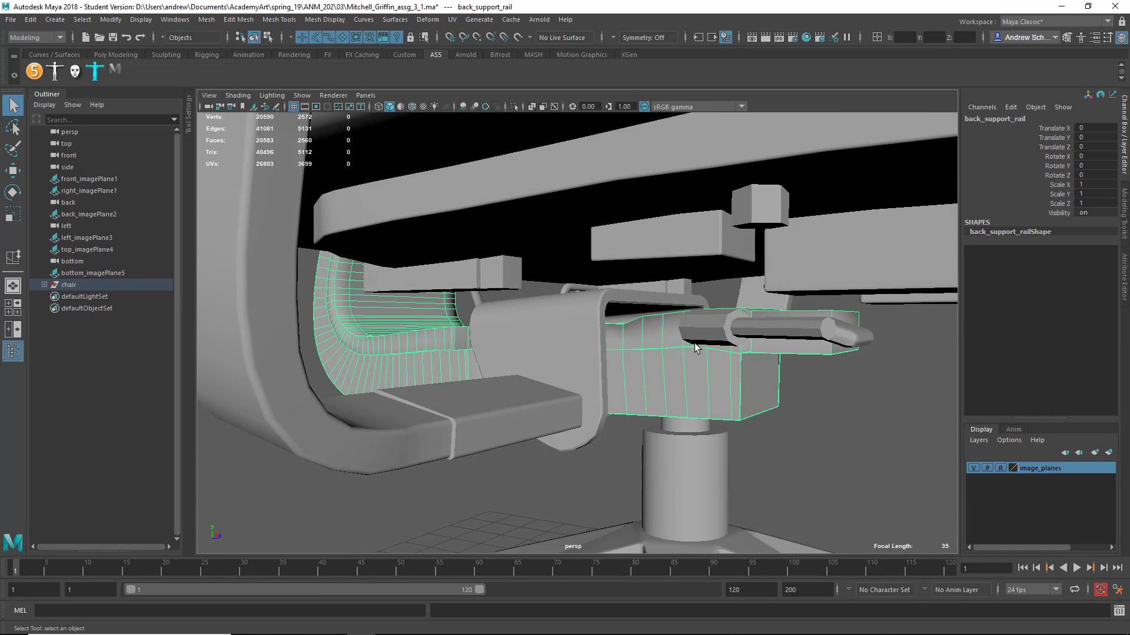
{"action": "left_click", "coordinate": [514, 109]}
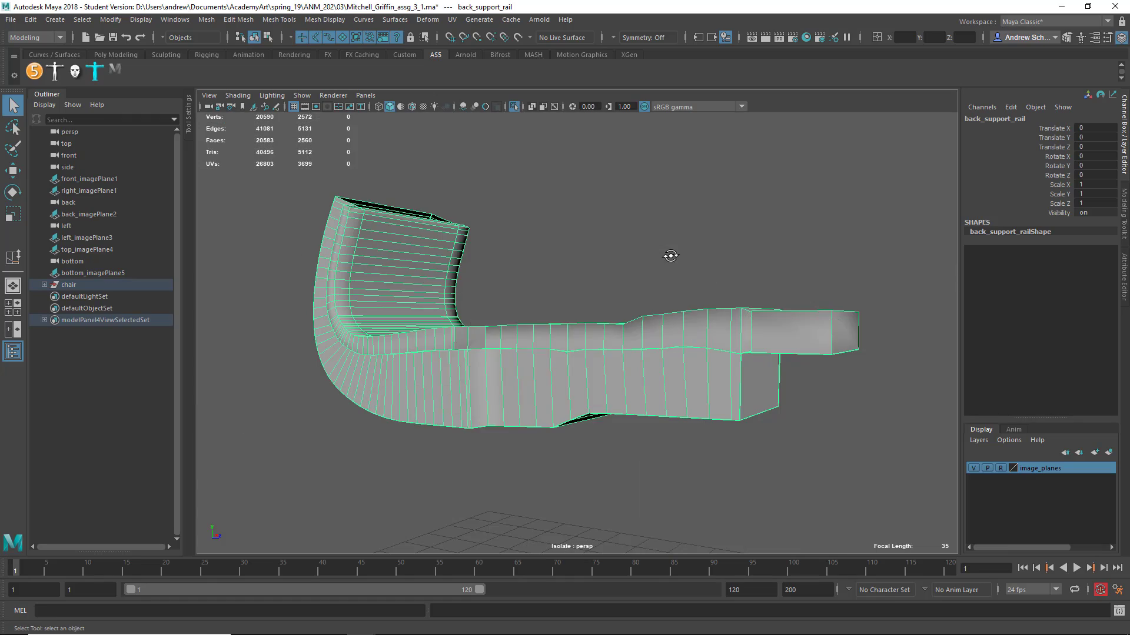
{"action": "left_click_drag", "start_coordinate": [668, 255], "coordinate": [678, 233], "text": "alt"}
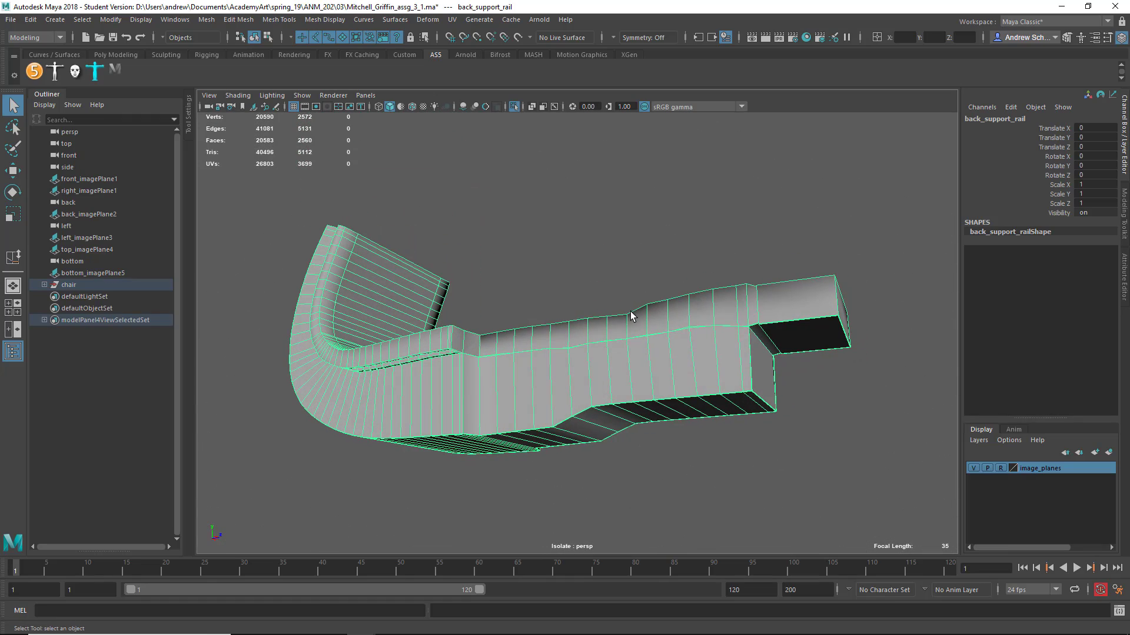
Select the edge loop along the rail's upper border, turn off soft selection and harden those edges
{"action": "right_click_drag", "start_coordinate": [630, 311], "coordinate": [632, 251]}
{"action": "double_click", "coordinate": [633, 310]}
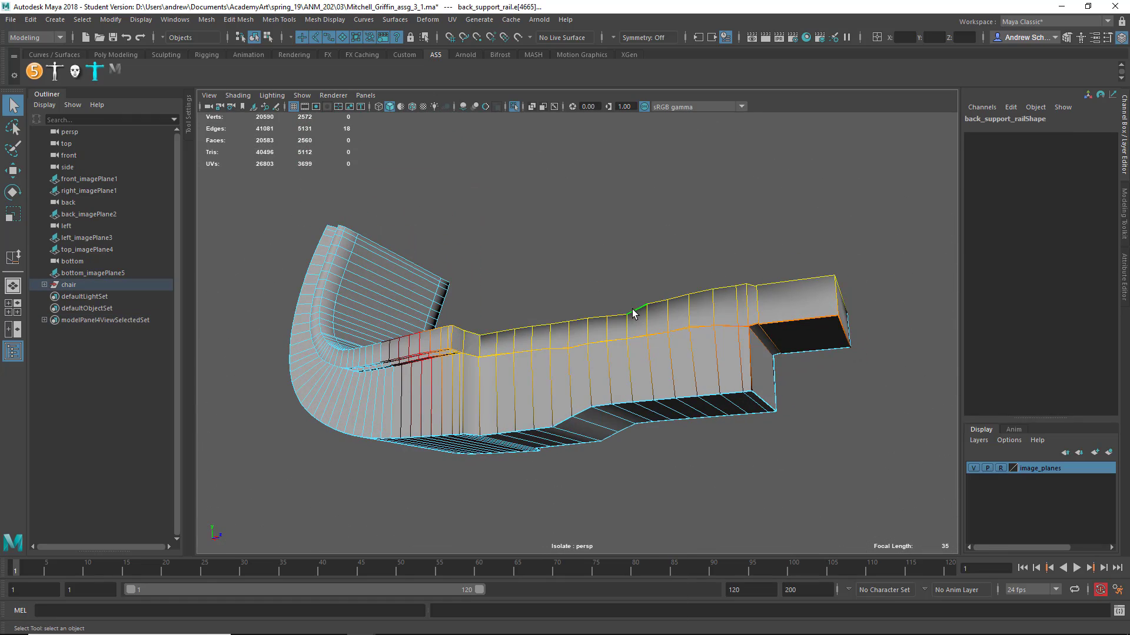
{"action": "key", "text": "b"}
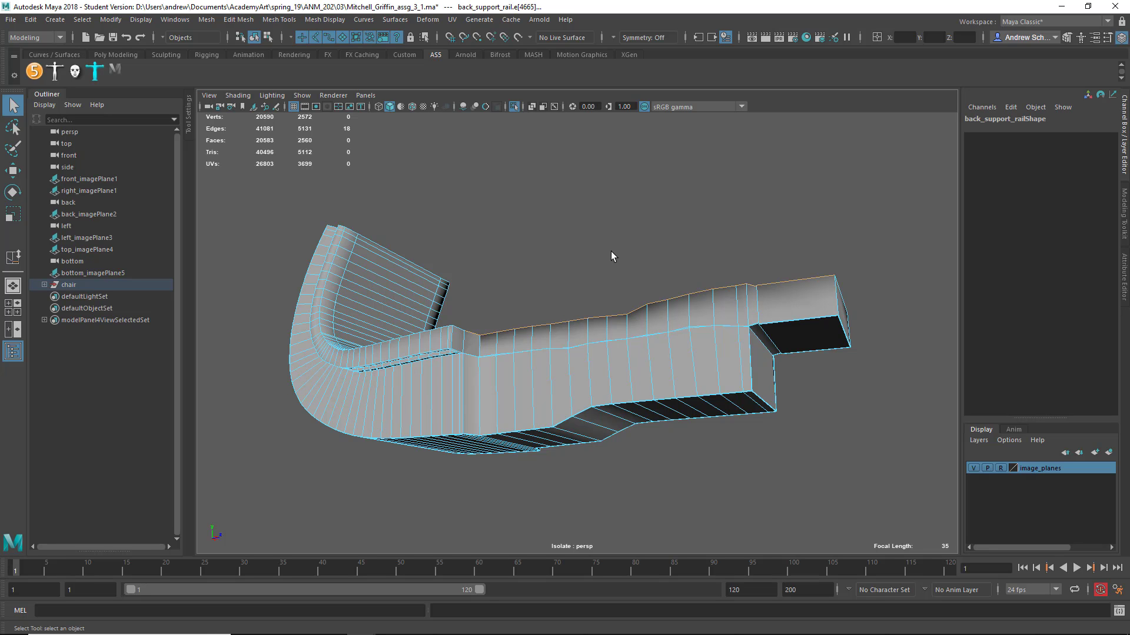
{"action": "left_click_drag", "start_coordinate": [544, 321], "coordinate": [540, 265], "text": "alt"}
{"action": "left_click", "coordinate": [333, 20]}
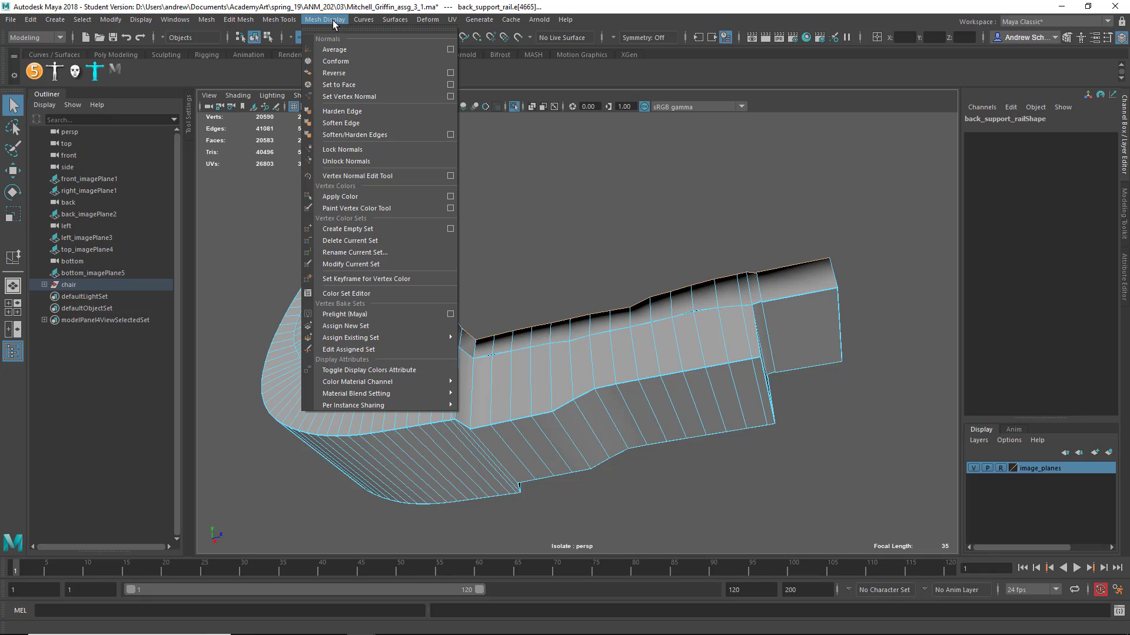
{"action": "left_click", "coordinate": [344, 112]}
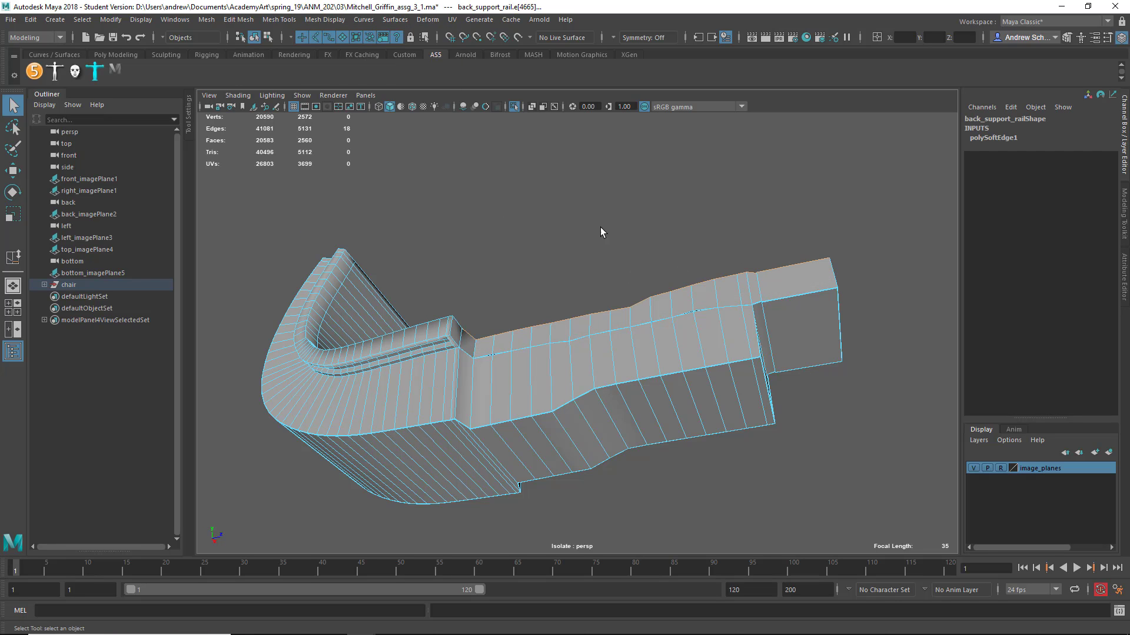
Examine the hardened upper edges and overall shape of the isolated back support rail from several angles
{"action": "left_click_drag", "start_coordinate": [594, 230], "coordinate": [655, 328], "text": "alt"}
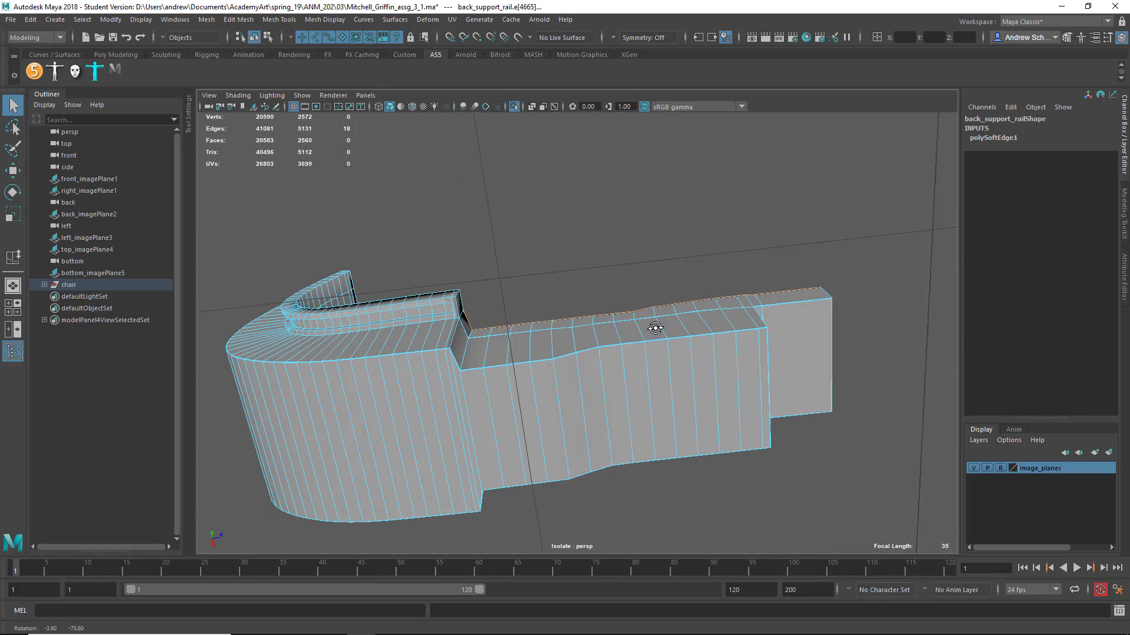
{"action": "left_click_drag", "start_coordinate": [523, 324], "coordinate": [575, 377], "text": "alt"}
{"action": "right_click_drag", "start_coordinate": [575, 377], "coordinate": [1017, 377], "text": "alt"}
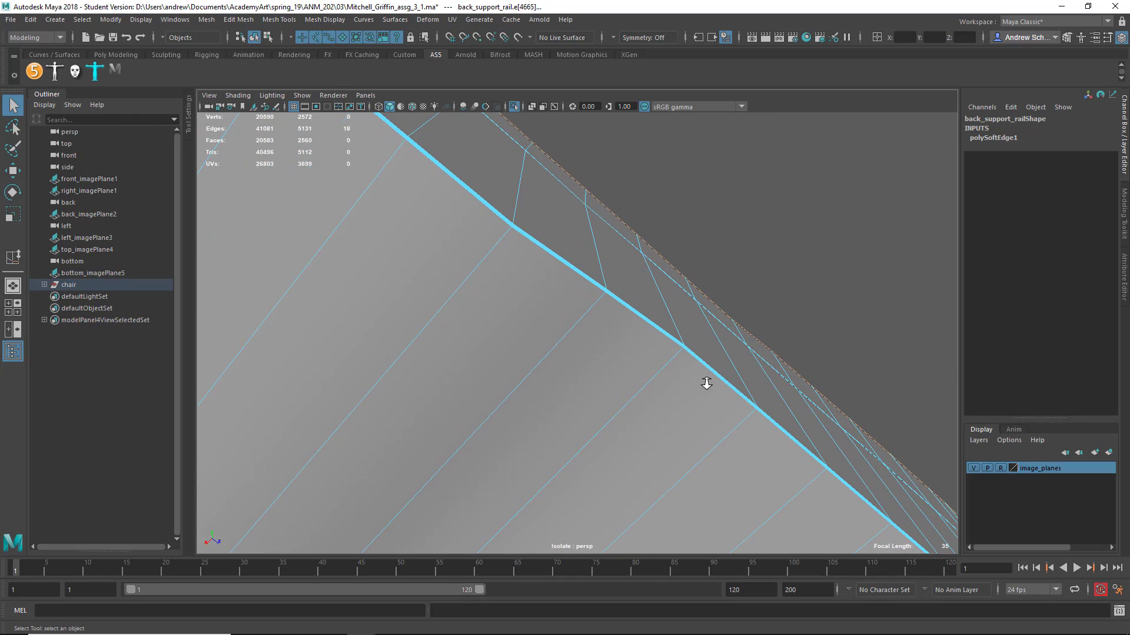
{"action": "right_click_drag", "start_coordinate": [707, 384], "coordinate": [245, 357], "text": "alt"}
{"action": "left_click_drag", "start_coordinate": [440, 305], "coordinate": [539, 257], "text": "alt"}
{"action": "middle_click_drag", "start_coordinate": [541, 256], "coordinate": [627, 488], "text": "alt"}
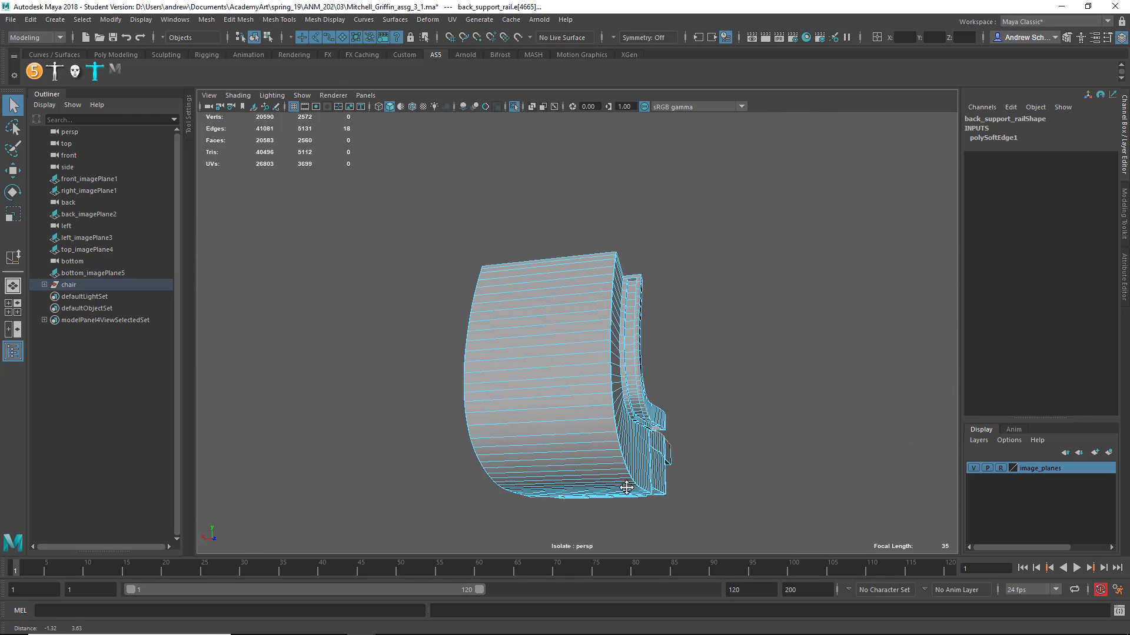
{"action": "left_click_drag", "start_coordinate": [627, 487], "coordinate": [471, 388], "text": "alt"}
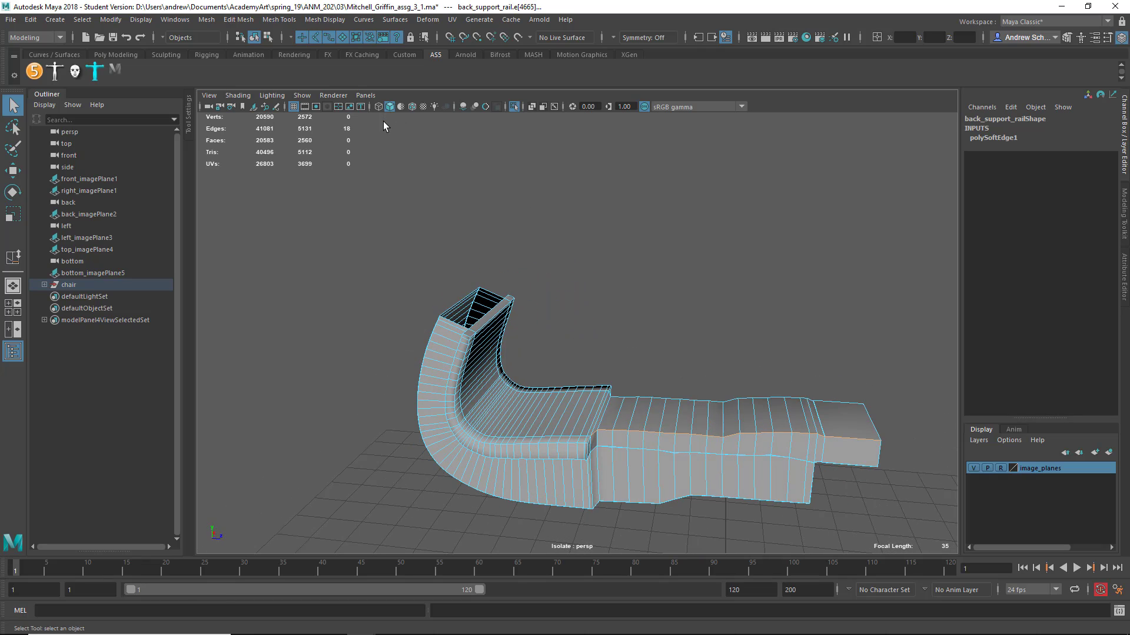
Turn off isolation to show the whole chair, and frame one caster wheel cylinder for a close look
{"action": "left_click", "coordinate": [514, 106]}
{"action": "right_click_drag", "start_coordinate": [684, 315], "coordinate": [450, 390], "text": "alt"}
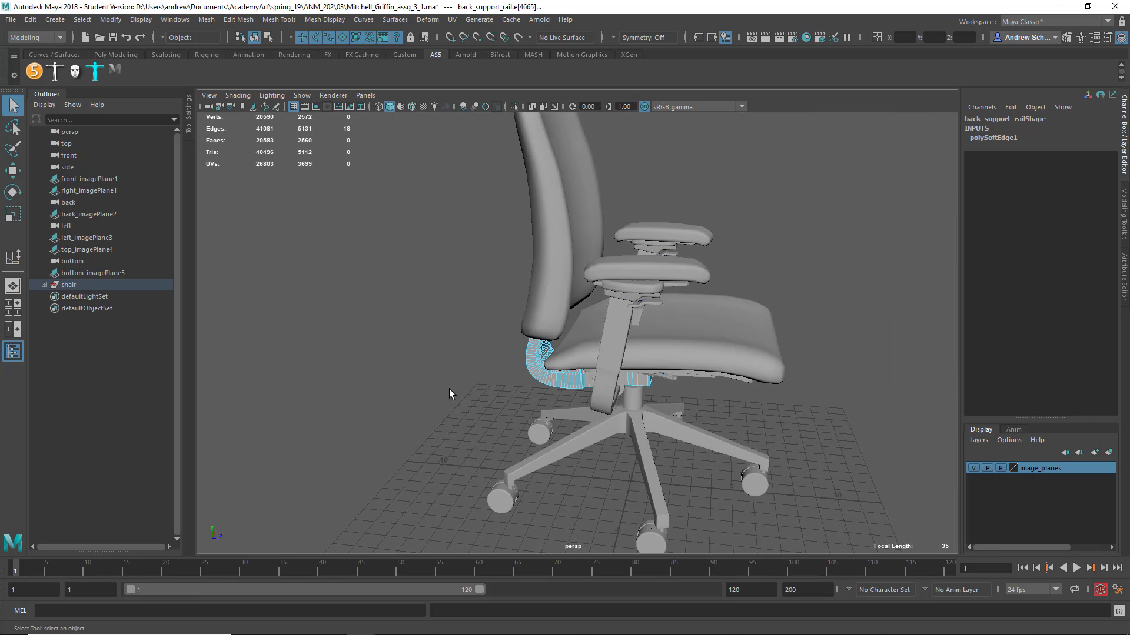
{"action": "left_click_drag", "start_coordinate": [450, 389], "coordinate": [580, 368], "text": "alt"}
{"action": "left_click", "coordinate": [564, 395]}
{"action": "left_click", "coordinate": [425, 451]}
{"action": "key", "text": "f"}
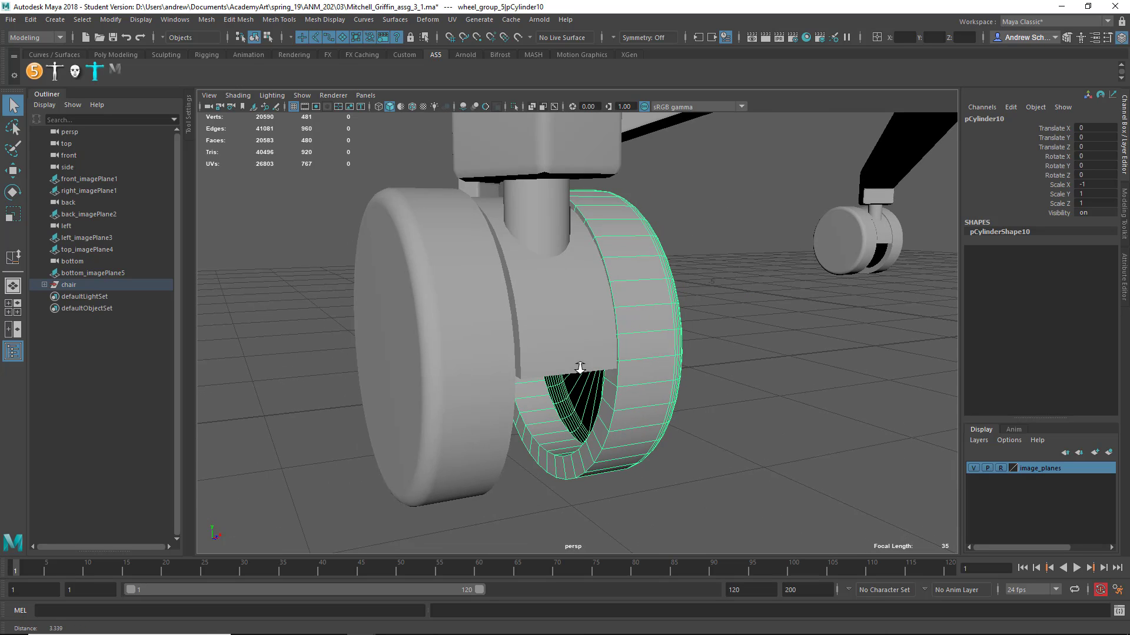
{"action": "right_click_drag", "start_coordinate": [581, 368], "coordinate": [559, 359], "text": "alt"}
Inspect the underside of the seat, selecting the armrest bar and support_wedge to check how they connect
{"action": "middle_click_drag", "start_coordinate": [559, 359], "coordinate": [585, 505], "text": "alt"}
{"action": "right_click_drag", "start_coordinate": [585, 504], "coordinate": [765, 297], "text": "alt"}
{"action": "middle_click_drag", "start_coordinate": [765, 297], "coordinate": [638, 578], "text": "alt"}
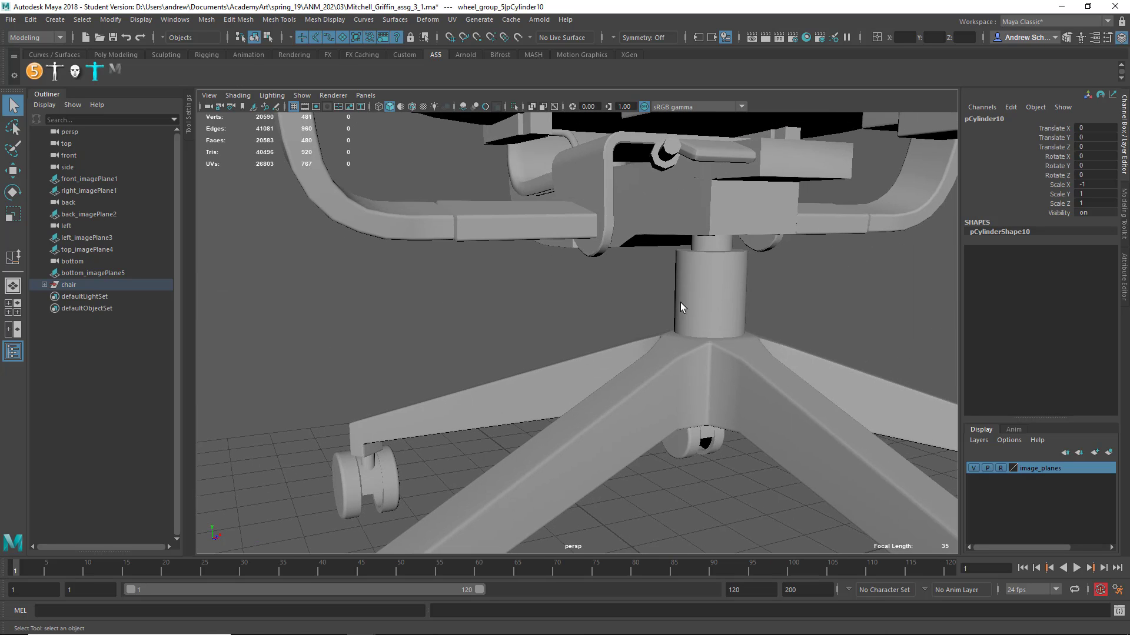
{"action": "mouse_move", "coordinate": [682, 300]}
{"action": "middle_mouse_down", "text": "alt"}
{"action": "mouse_move", "coordinate": [693, 384]}
{"action": "mouse_move", "coordinate": [686, 515]}
{"action": "middle_mouse_up", "text": "alt"}
{"action": "left_click", "coordinate": [541, 340]}
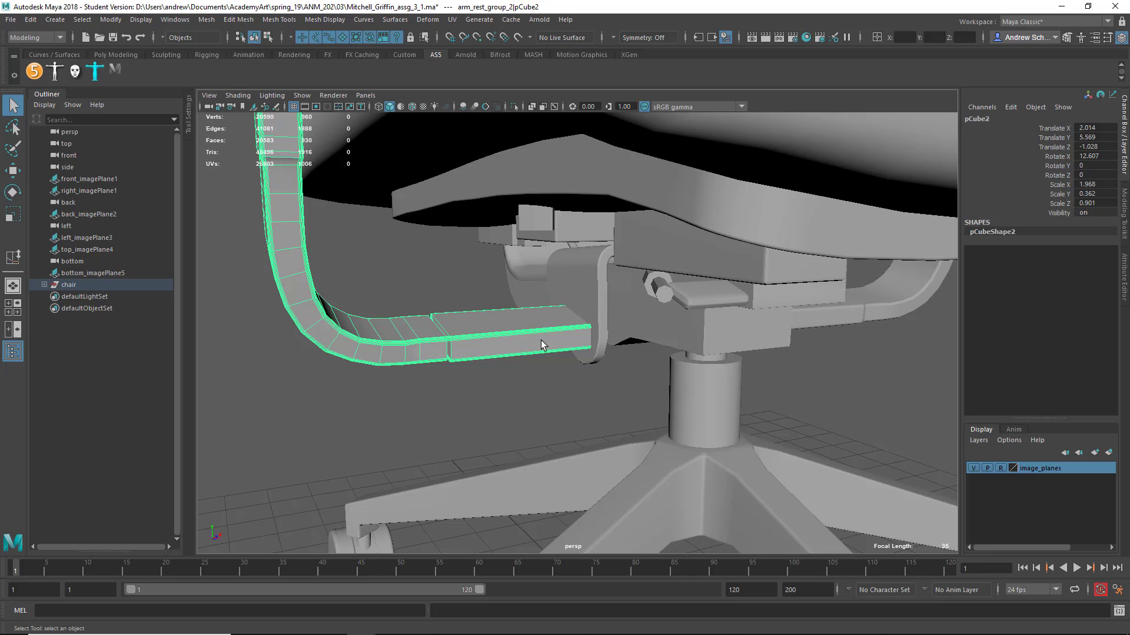
{"action": "left_click", "coordinate": [599, 279]}
{"action": "left_click_drag", "start_coordinate": [599, 279], "coordinate": [676, 338], "text": "alt"}
{"action": "right_click_drag", "start_coordinate": [675, 338], "coordinate": [517, 361], "text": "alt"}
{"action": "left_click_drag", "start_coordinate": [516, 361], "coordinate": [684, 393], "text": "alt"}
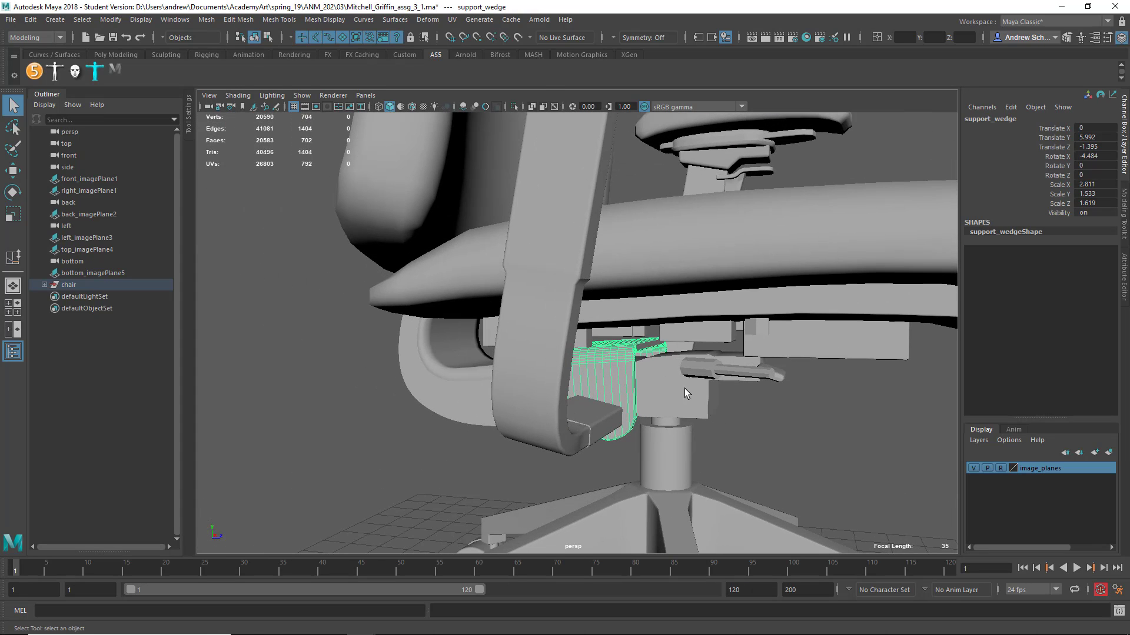
Select the armrest upright and inspect the bracket parts where it meets the armrest
{"action": "left_click", "coordinate": [584, 293]}
{"action": "left_click_drag", "start_coordinate": [633, 309], "coordinate": [596, 572], "text": "alt"}
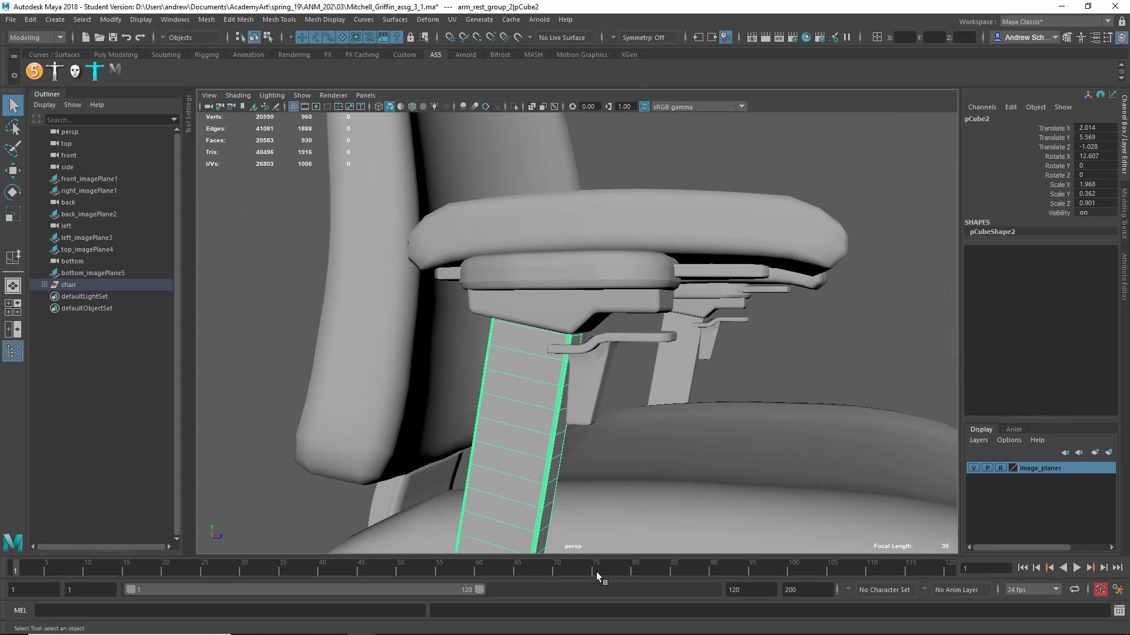
{"action": "left_click", "coordinate": [634, 353]}
{"action": "left_click", "coordinate": [579, 307]}
Soften the edges of the rounded plate directly beneath the armrest pad and view its shading
{"action": "left_click", "coordinate": [595, 281]}
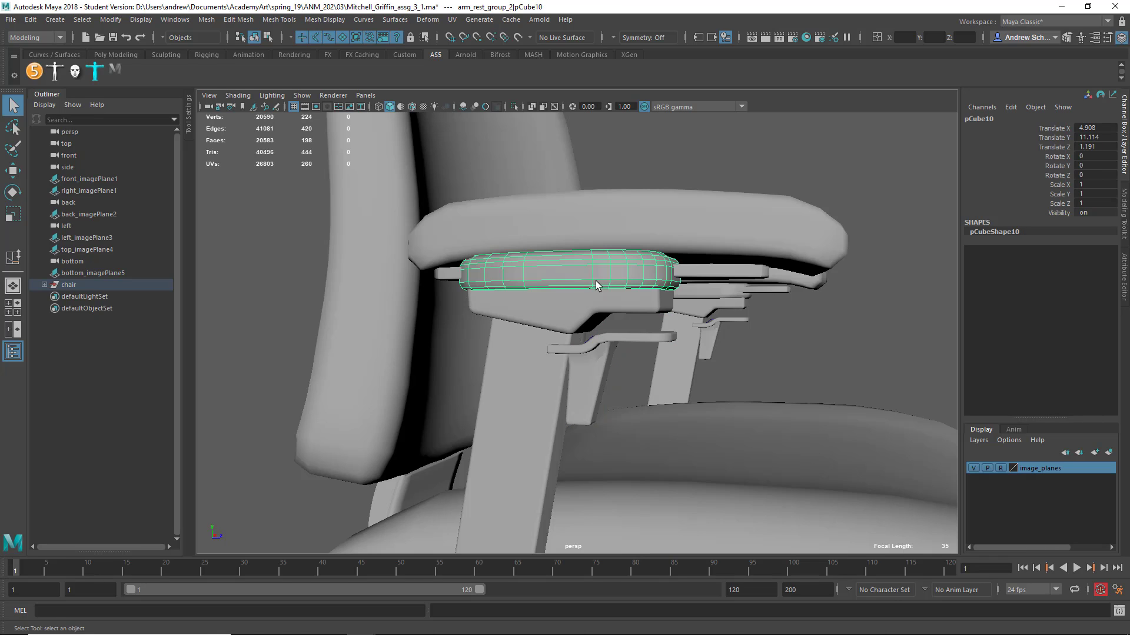
{"action": "left_click_drag", "start_coordinate": [663, 282], "coordinate": [637, 292], "text": "alt"}
{"action": "left_click", "coordinate": [719, 340]}
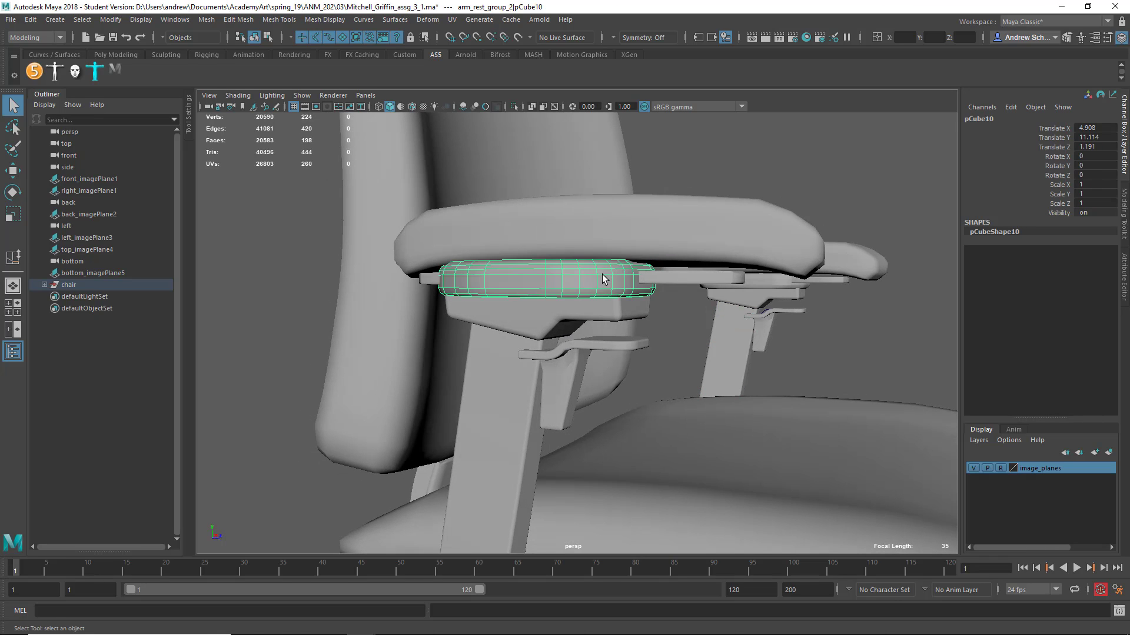
{"action": "left_click", "coordinate": [312, 21]}
{"action": "left_click", "coordinate": [330, 114]}
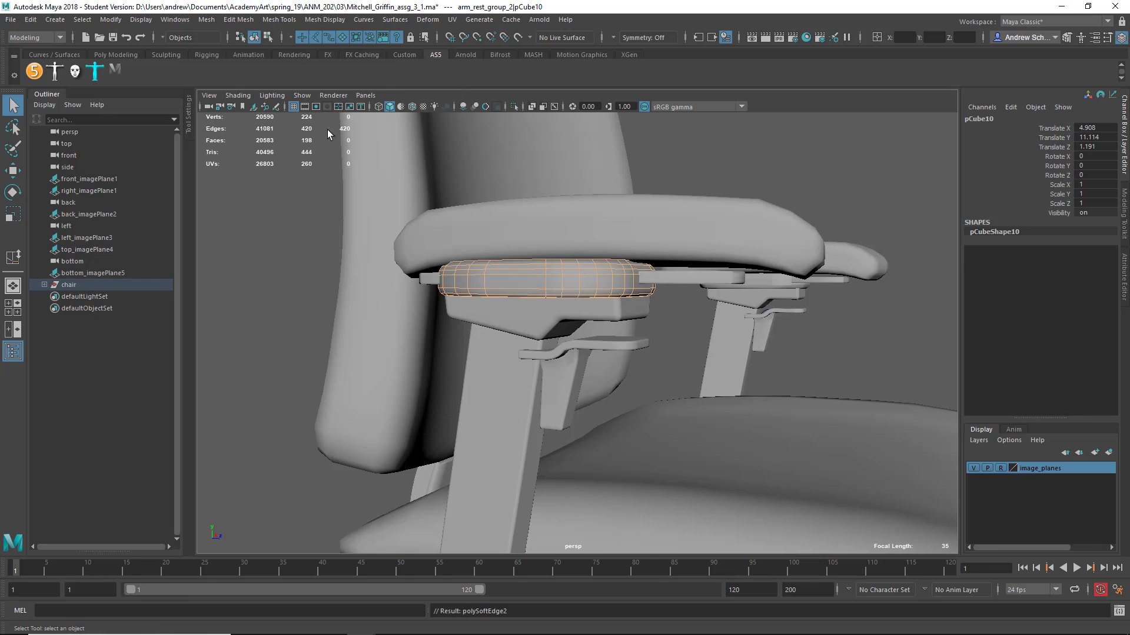
{"action": "left_click", "coordinate": [405, 371]}
{"action": "left_click_drag", "start_coordinate": [521, 309], "coordinate": [605, 282], "text": "alt"}
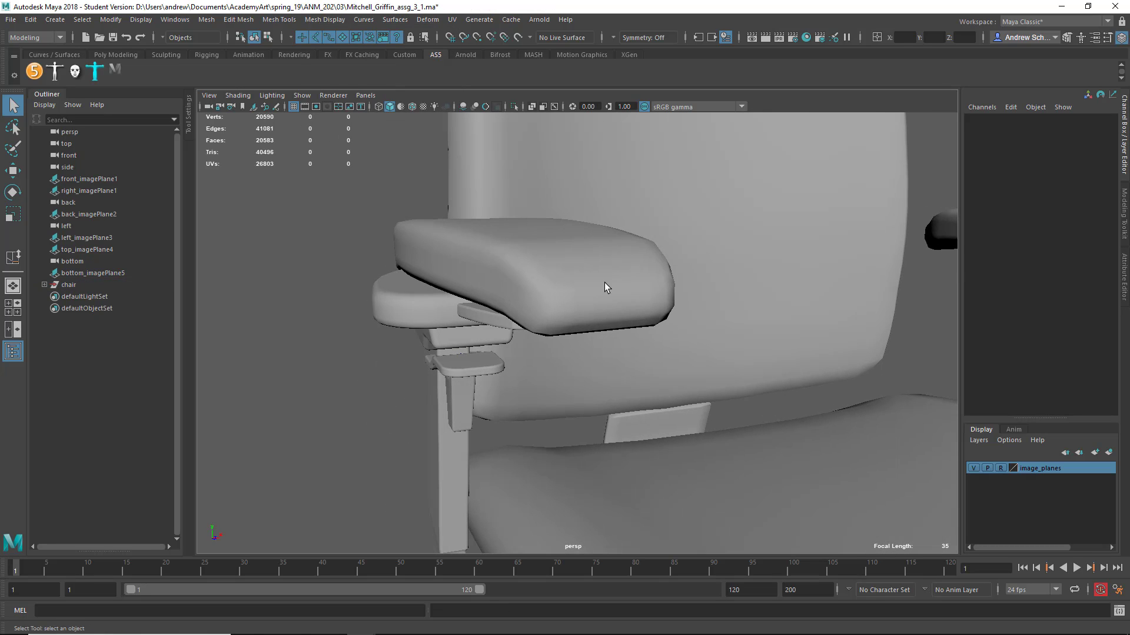
View the armrest and seat from a wider distance to check the overall chair
{"action": "left_click", "coordinate": [563, 327]}
{"action": "right_click_drag", "start_coordinate": [575, 306], "coordinate": [235, 295], "text": "alt"}
{"action": "left_click_drag", "start_coordinate": [329, 371], "coordinate": [478, 413], "text": "alt"}
{"action": "middle_click_drag", "start_coordinate": [472, 417], "coordinate": [466, 307], "text": "alt"}
{"action": "left_click_drag", "start_coordinate": [466, 306], "coordinate": [502, 392], "text": "alt"}
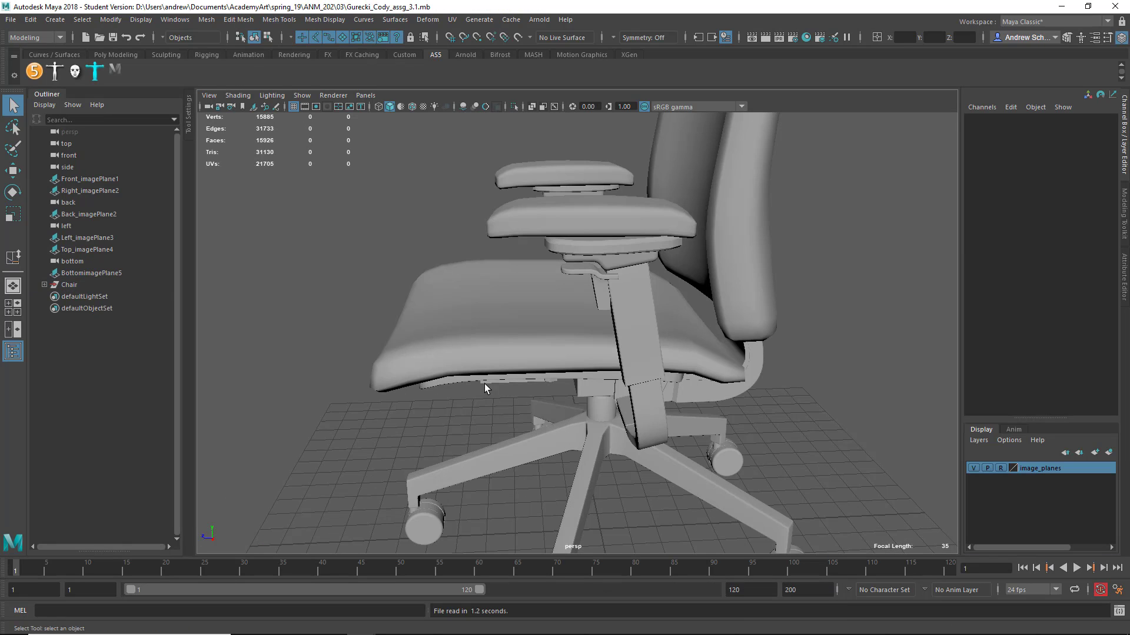
Inspect Cushion_support and the parts beneath the seat of the next chair model, including the seat cushion's fit
{"action": "left_click_drag", "start_coordinate": [449, 438], "coordinate": [578, 284], "text": "alt"}
{"action": "left_click", "coordinate": [577, 285]}
{"action": "right_click_drag", "start_coordinate": [577, 285], "coordinate": [1012, 385], "text": "alt"}
{"action": "scroll", "coordinate": [757, 411], "scroll_direction": "down", "scroll_amount": 8}
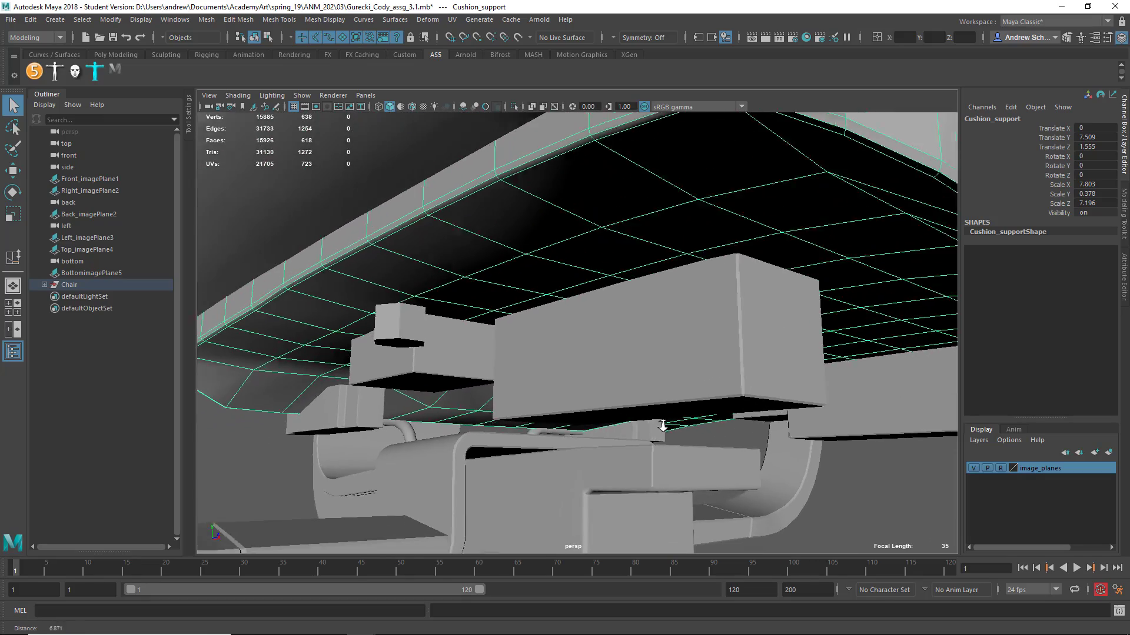
{"action": "left_click_drag", "start_coordinate": [634, 423], "coordinate": [723, 299], "text": "alt"}
{"action": "right_click_drag", "start_coordinate": [724, 299], "coordinate": [487, 306], "text": "alt"}
{"action": "left_click_drag", "start_coordinate": [685, 325], "coordinate": [781, 320], "text": "alt"}
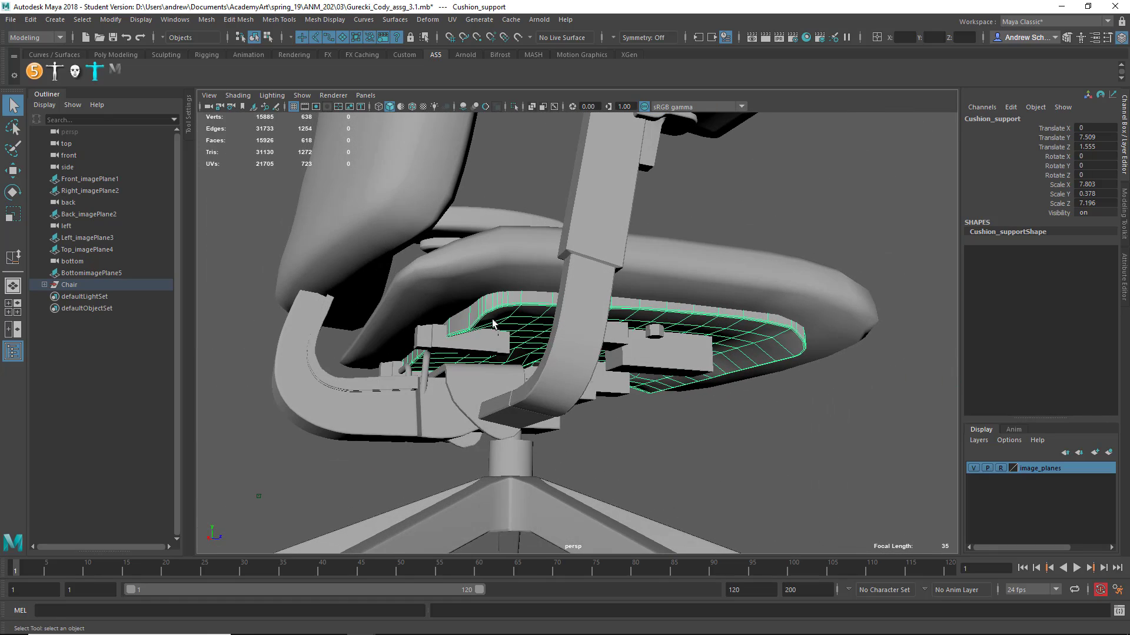
{"action": "left_click_drag", "start_coordinate": [493, 324], "coordinate": [514, 333], "text": "alt"}
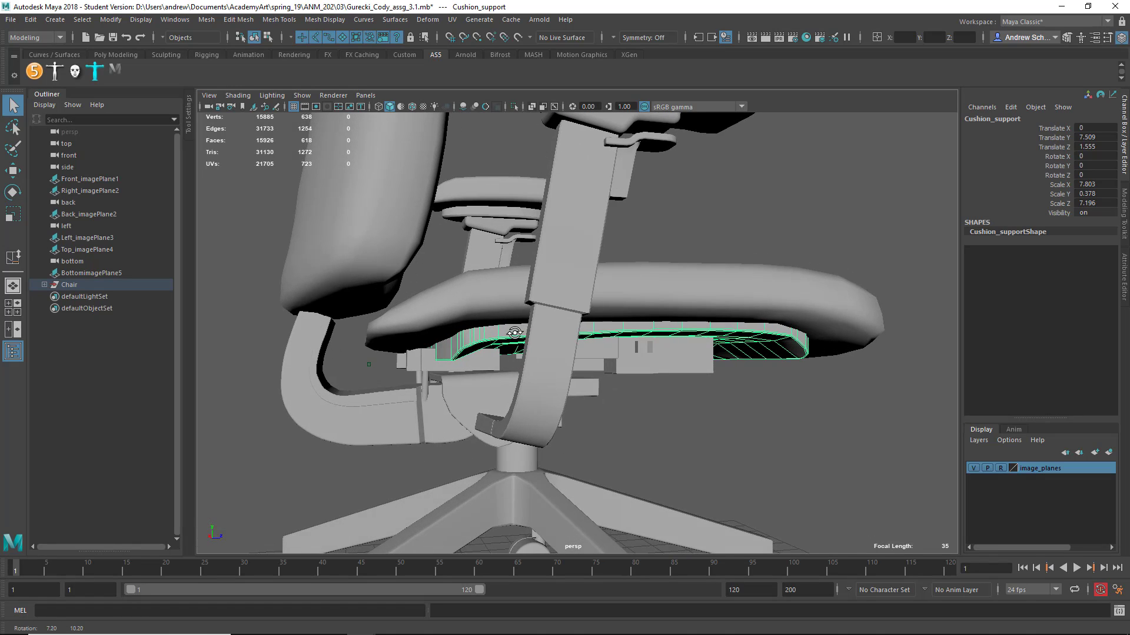
{"action": "left_click_drag", "start_coordinate": [387, 348], "coordinate": [460, 341], "text": "alt"}
{"action": "left_click", "coordinate": [380, 345]}
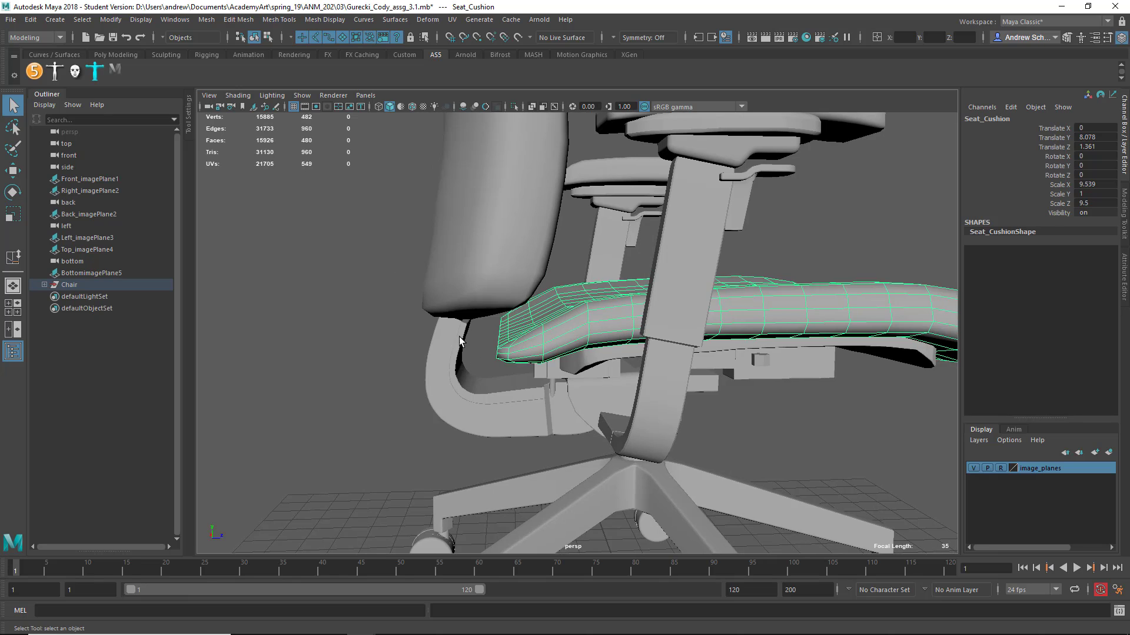
Isolate Back_support_arm and frame its upper end in the side view
{"action": "left_click", "coordinate": [459, 341]}
{"action": "right_click_drag", "start_coordinate": [460, 341], "coordinate": [771, 347], "text": "alt"}
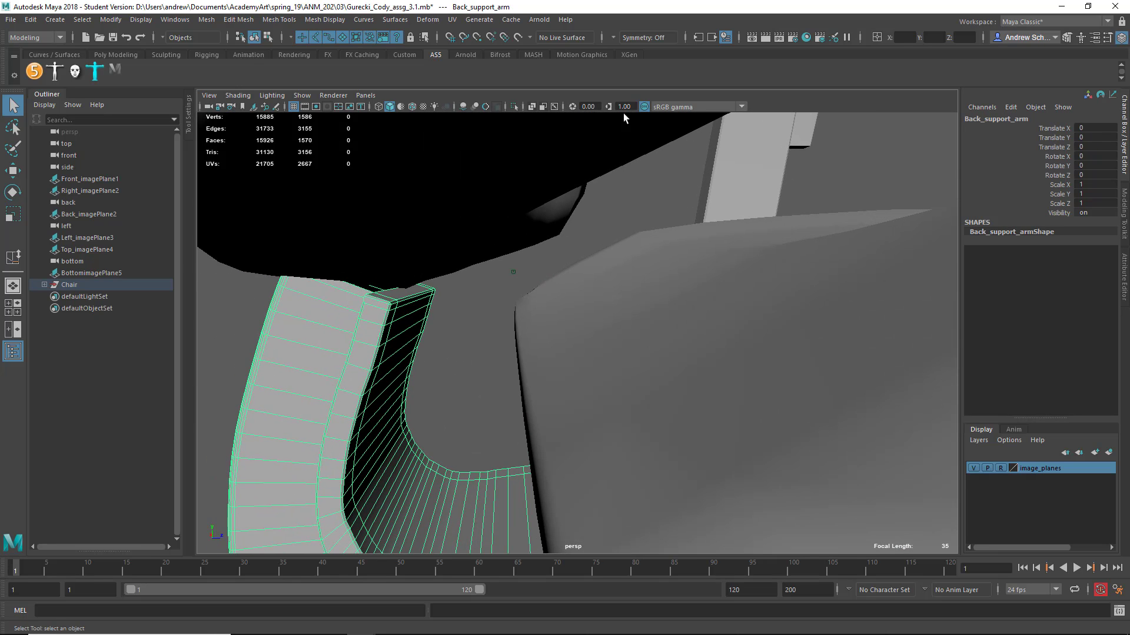
{"action": "left_click", "coordinate": [512, 104]}
{"action": "key", "text": "space"}
{"action": "left_click_drag", "start_coordinate": [517, 176], "coordinate": [651, 227]}
{"action": "key", "text": "space"}
{"action": "key", "text": "f"}
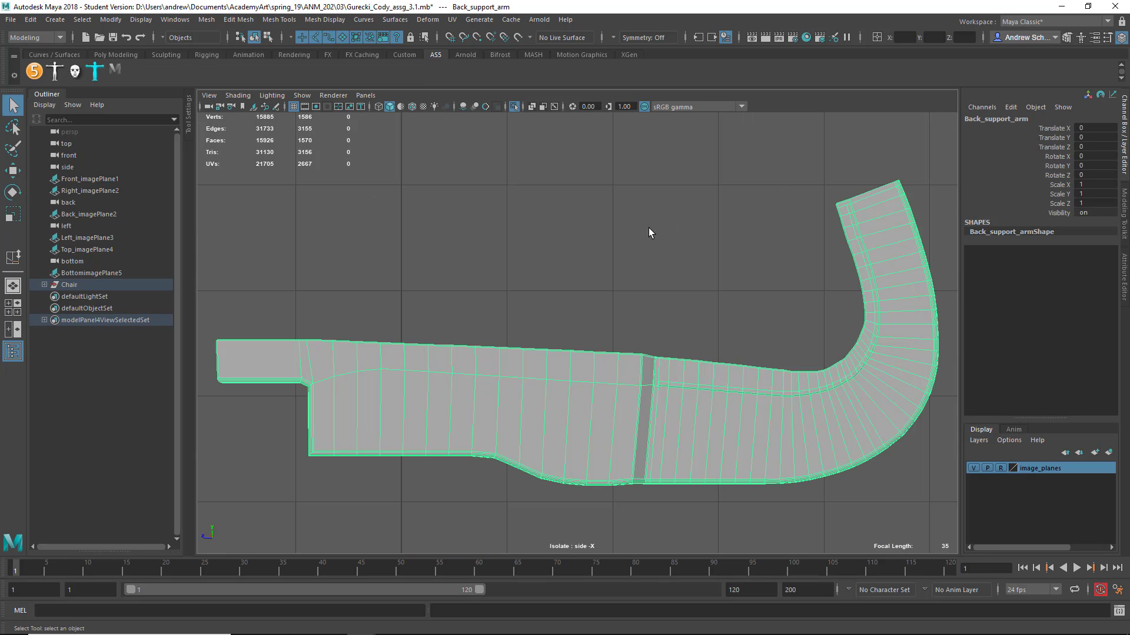
{"action": "middle_click_drag", "start_coordinate": [746, 300], "coordinate": [582, 446], "text": "alt"}
{"action": "right_click_drag", "start_coordinate": [582, 446], "coordinate": [949, 398], "text": "alt"}
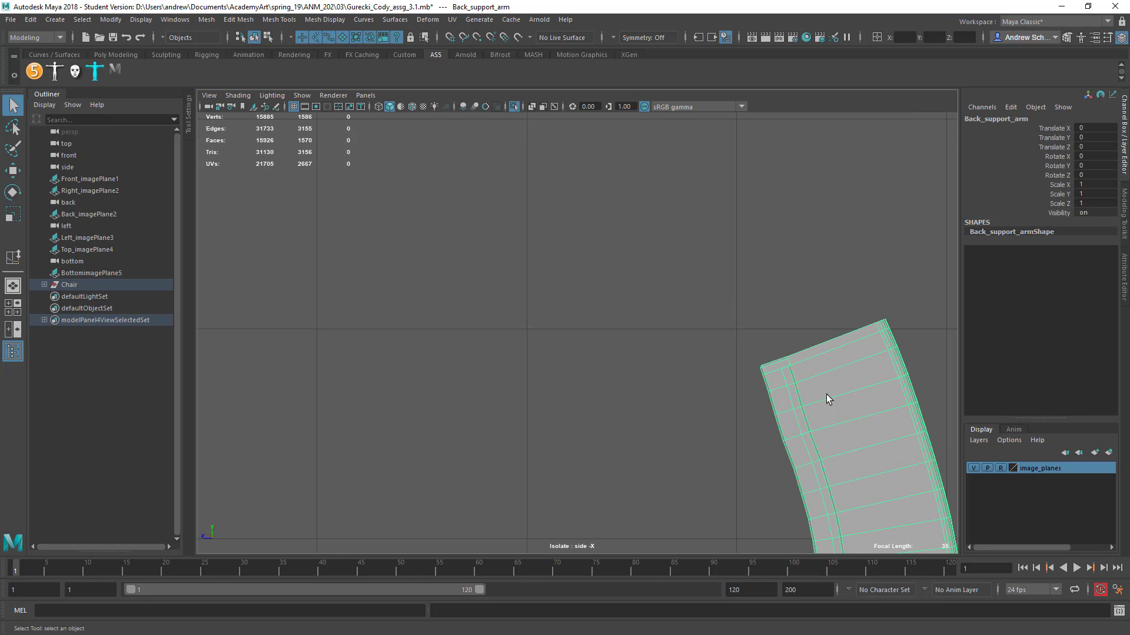
Select the vertices across the upper end of Back_support_arm and turn on soft selection
{"action": "right_click_drag", "start_coordinate": [826, 394], "coordinate": [768, 300]}
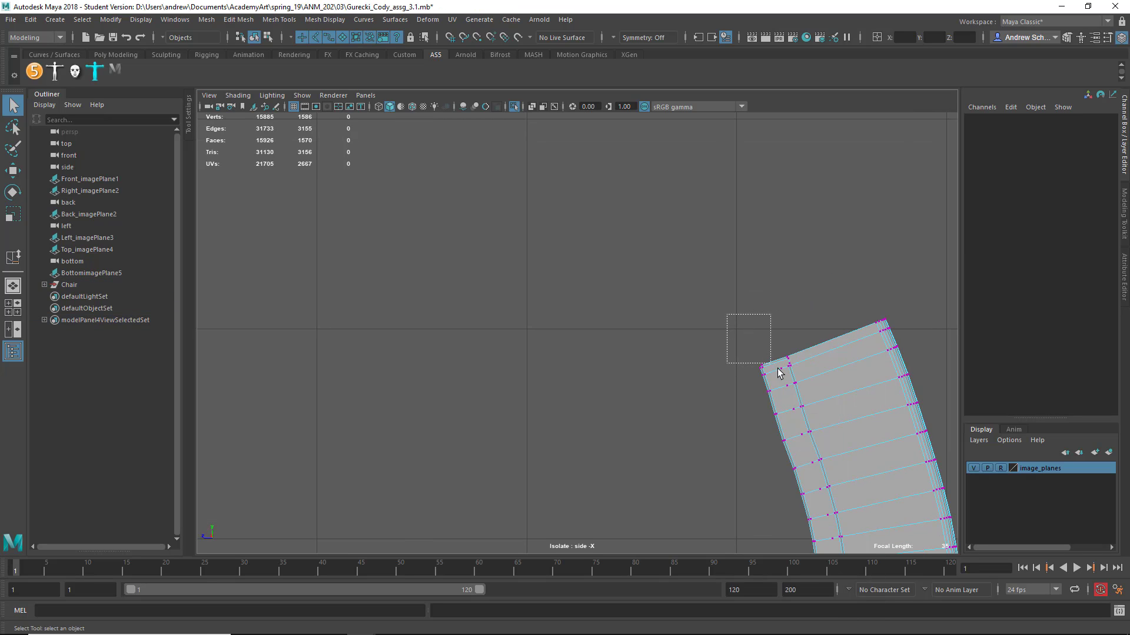
{"action": "left_click_drag", "start_coordinate": [796, 377], "coordinate": [797, 378]}
{"action": "left_click_drag", "start_coordinate": [743, 336], "coordinate": [798, 381], "text": "shift"}
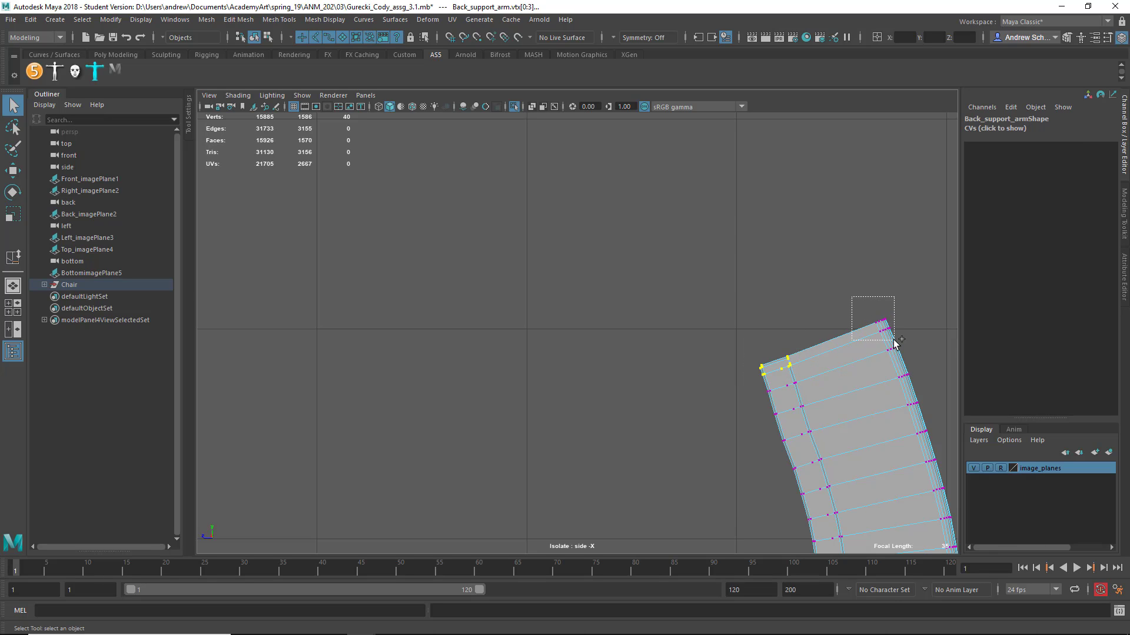
{"action": "key", "text": "w"}
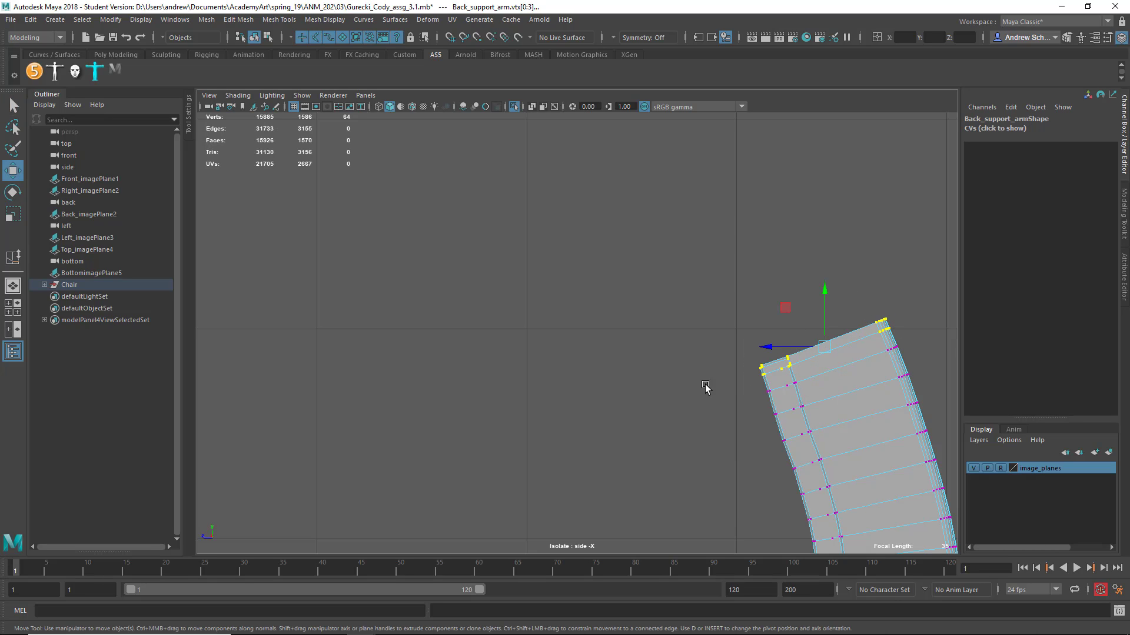
{"action": "middle_click_drag", "start_coordinate": [706, 386], "coordinate": [487, 351], "text": "alt"}
{"action": "key", "text": "b"}
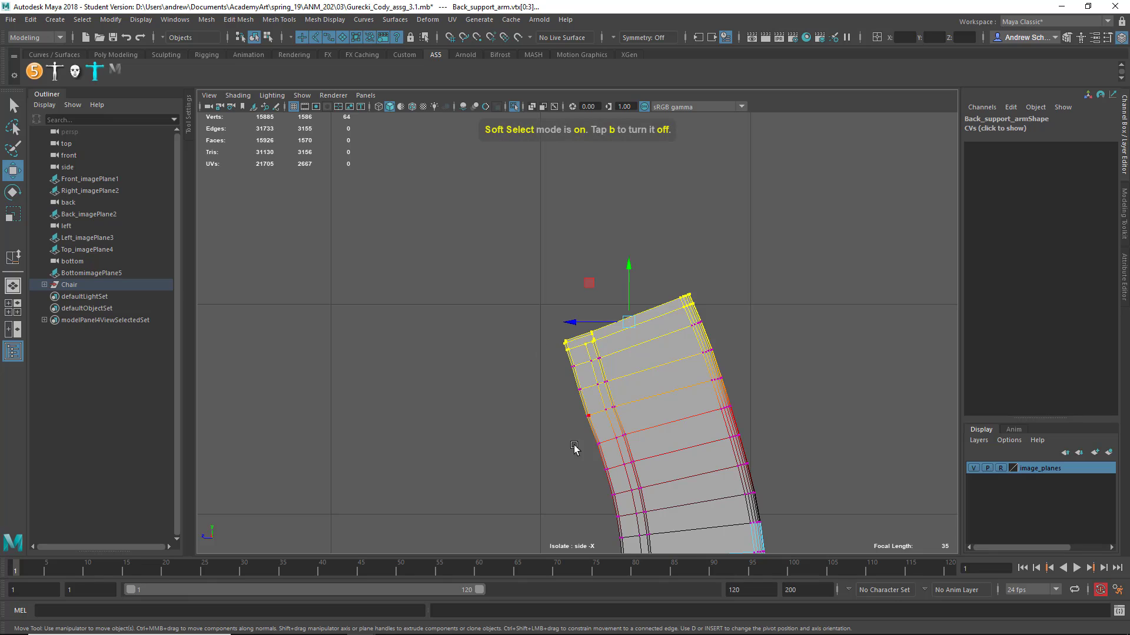
{"action": "middle_click_drag", "start_coordinate": [798, 506], "coordinate": [767, 486], "text": "alt"}
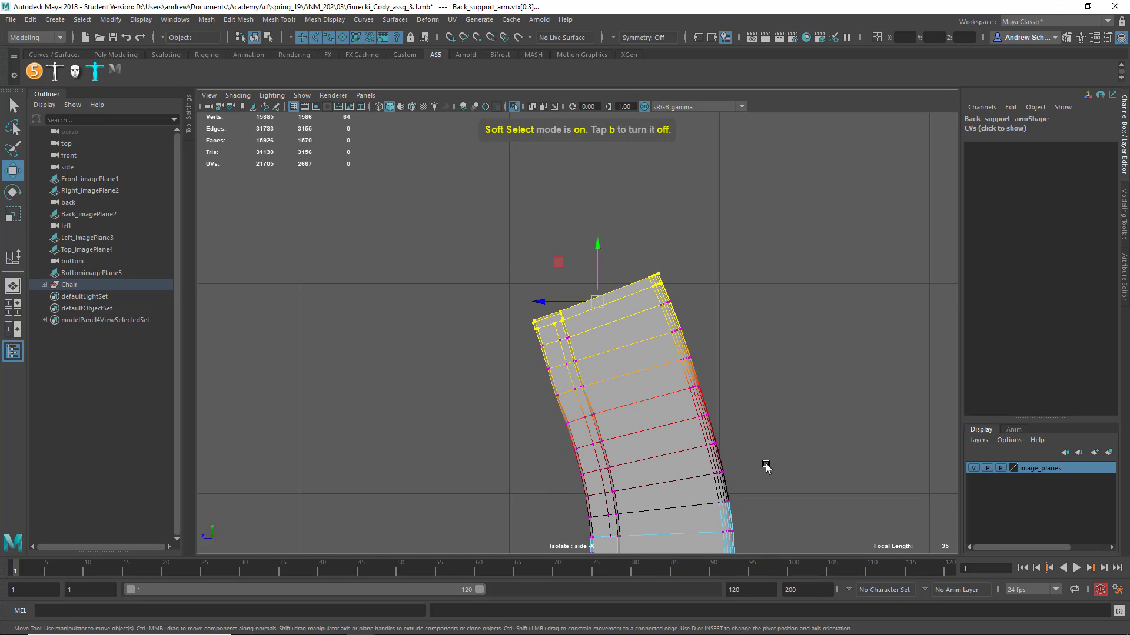
Show the whole chair and move the arm's upper end up into the backrest, returning to the perspective view and object selection
{"action": "left_click", "coordinate": [515, 106]}
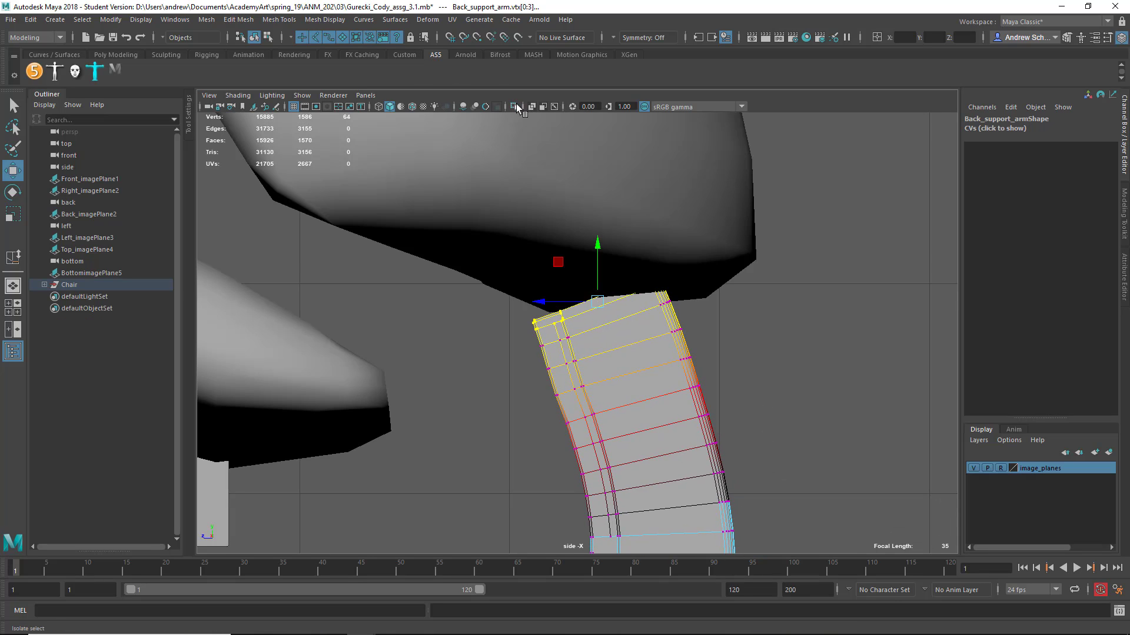
{"action": "left_click_drag", "start_coordinate": [597, 301], "coordinate": [623, 213]}
{"action": "key", "text": "space"}
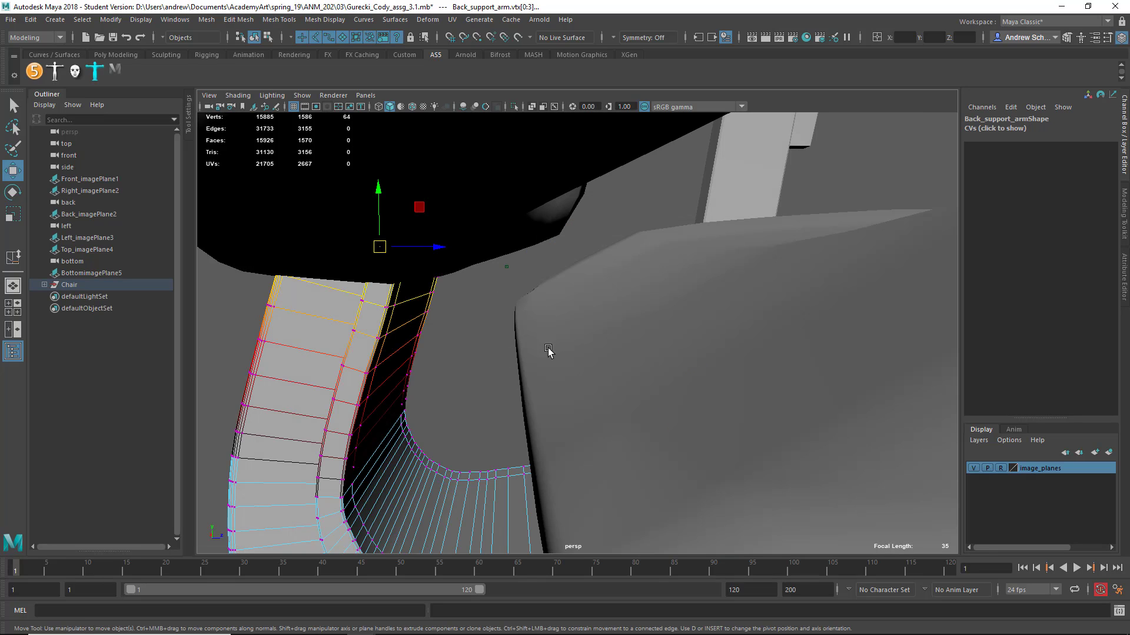
{"action": "right_click_drag", "start_coordinate": [379, 297], "coordinate": [473, 283]}
Examine the underside, front end and beveled edges of Back_support_arm where it joins the central mechanism
{"action": "scroll", "coordinate": [469, 419], "scroll_direction": "down", "scroll_amount": 5}
{"action": "middle_click_drag", "start_coordinate": [486, 413], "coordinate": [366, 355], "text": "alt"}
{"action": "left_click_drag", "start_coordinate": [406, 423], "coordinate": [500, 336], "text": "alt"}
{"action": "right_click_drag", "start_coordinate": [299, 414], "coordinate": [748, 429], "text": "alt"}
{"action": "left_click_drag", "start_coordinate": [747, 427], "coordinate": [738, 369], "text": "alt"}
{"action": "left_click", "coordinate": [597, 510]}
{"action": "left_click", "coordinate": [737, 371]}
{"action": "scroll", "coordinate": [681, 378], "scroll_direction": "up", "scroll_amount": 8}
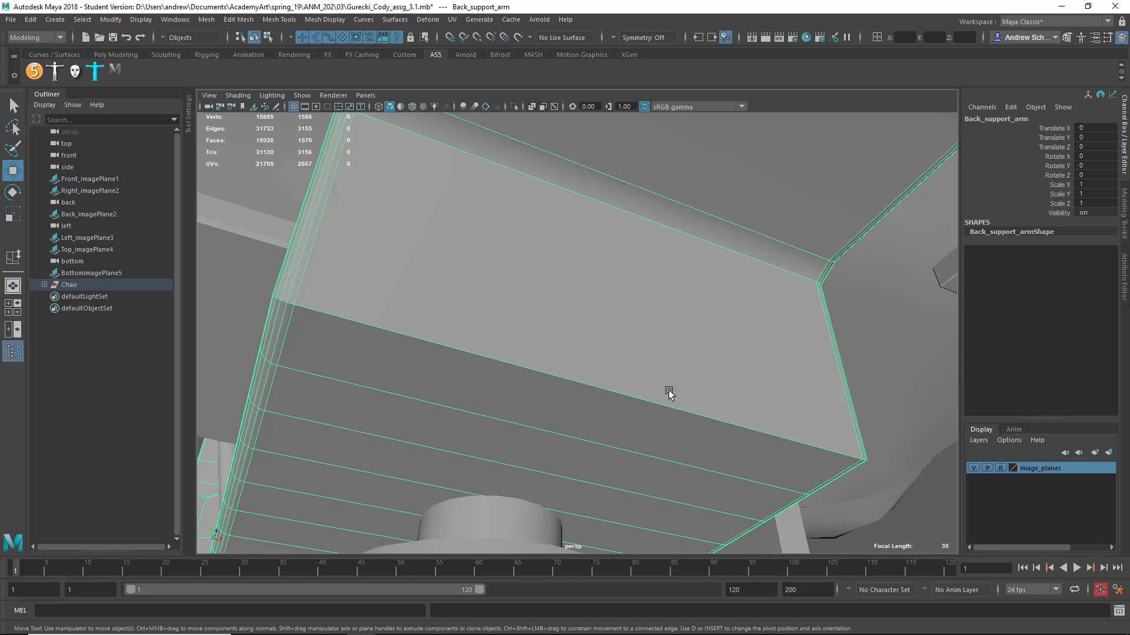
{"action": "right_click_drag", "start_coordinate": [743, 424], "coordinate": [336, 404], "text": "alt"}
{"action": "left_click_drag", "start_coordinate": [336, 404], "coordinate": [680, 356], "text": "alt"}
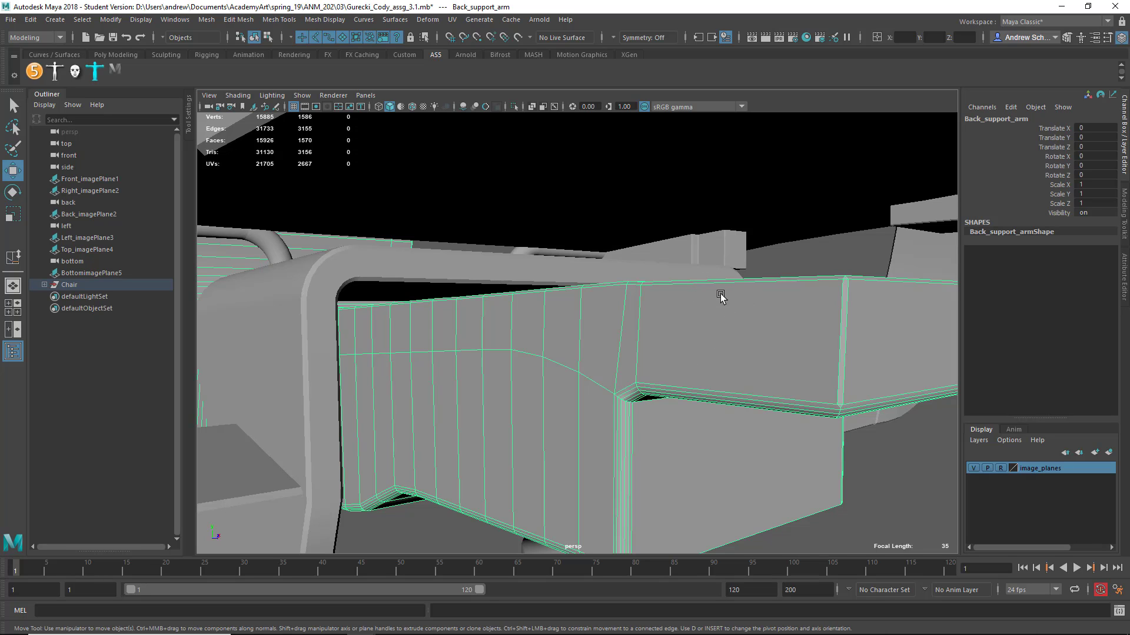
{"action": "right_click_drag", "start_coordinate": [594, 423], "coordinate": [295, 412], "text": "alt"}
{"action": "left_click_drag", "start_coordinate": [295, 412], "coordinate": [570, 404], "text": "alt"}
Select the right Arm and follow it from its joint under the seat up to the armrest
{"action": "left_click", "coordinate": [480, 400]}
{"action": "left_click", "coordinate": [411, 468]}
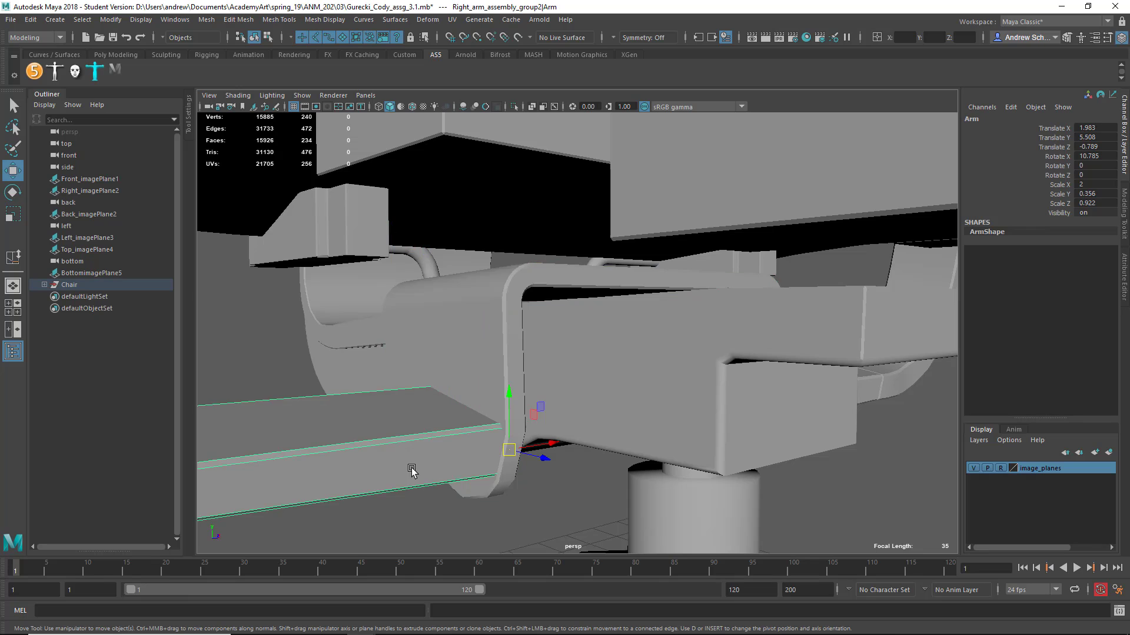
{"action": "right_click_drag", "start_coordinate": [451, 470], "coordinate": [57, 470], "text": "alt"}
{"action": "right_click_drag", "start_coordinate": [365, 428], "coordinate": [253, 400], "text": "alt"}
{"action": "left_click_drag", "start_coordinate": [351, 362], "coordinate": [355, 449], "text": "alt"}
{"action": "middle_click_drag", "start_coordinate": [413, 419], "coordinate": [414, 541], "text": "alt"}
{"action": "left_click_drag", "start_coordinate": [416, 544], "coordinate": [413, 499], "text": "alt"}
Frame the lever under the right armrest and inspect its underside and the wireframes of the armrest parts above
{"action": "left_click", "coordinate": [379, 398]}
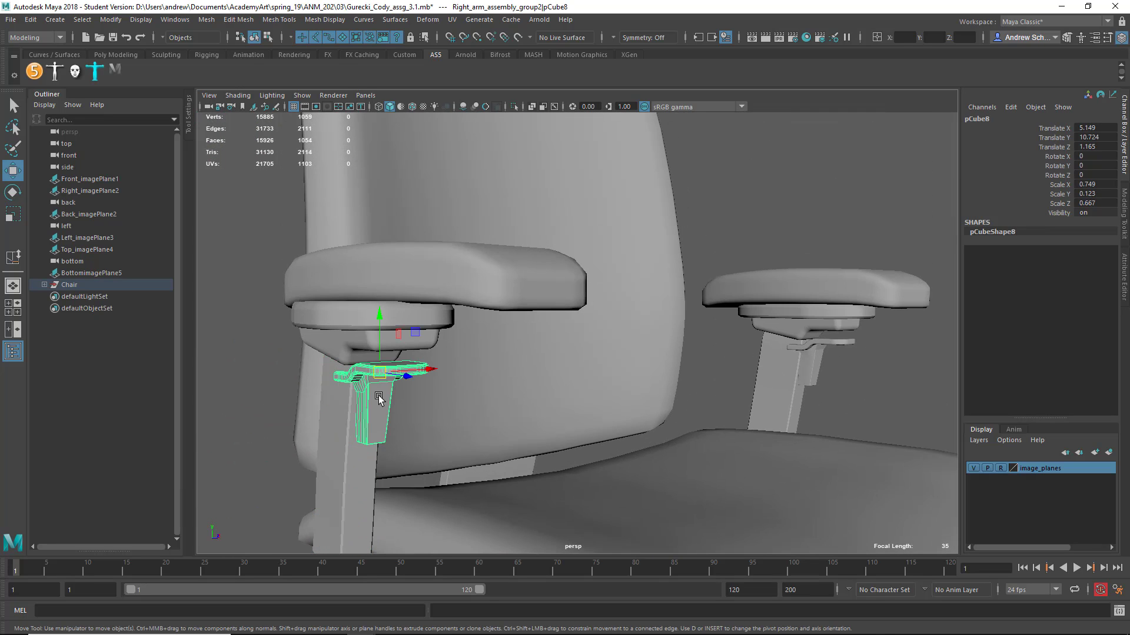
{"action": "key", "text": "f"}
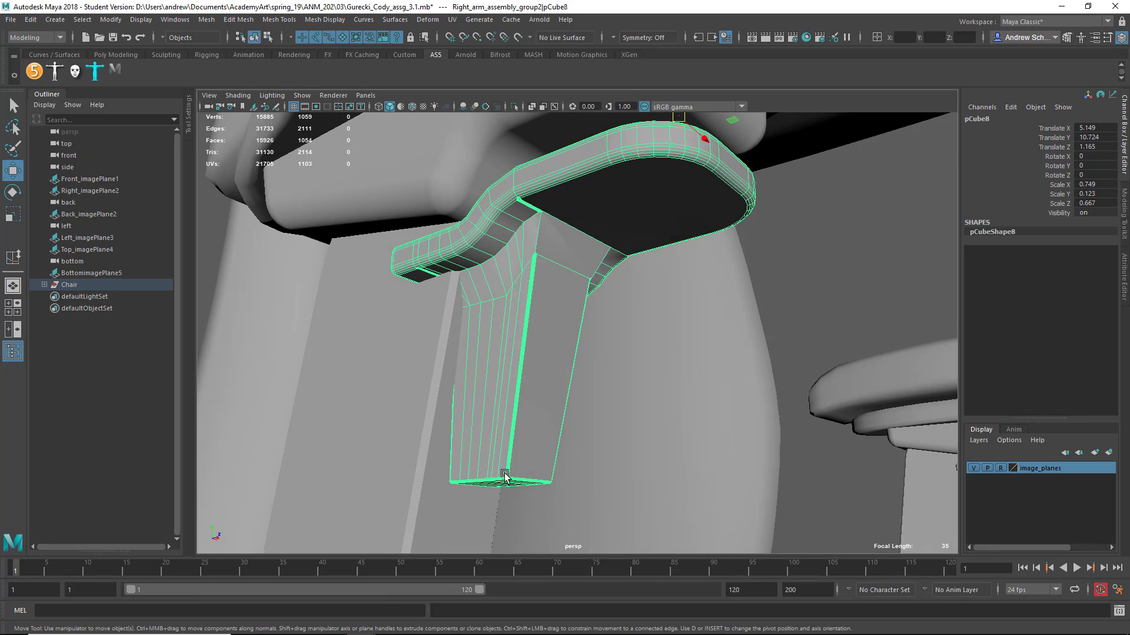
{"action": "left_click_drag", "start_coordinate": [505, 474], "coordinate": [461, 424], "text": "alt"}
{"action": "middle_click_drag", "start_coordinate": [461, 423], "coordinate": [518, 294], "text": "alt"}
{"action": "right_click_drag", "start_coordinate": [517, 294], "coordinate": [583, 524], "text": "alt"}
{"action": "right_click_drag", "start_coordinate": [621, 459], "coordinate": [641, 215], "text": "alt"}
{"action": "middle_click_drag", "start_coordinate": [641, 215], "coordinate": [615, 406], "text": "alt"}
{"action": "left_click_drag", "start_coordinate": [532, 245], "coordinate": [537, 251]}
{"action": "middle_click_drag", "start_coordinate": [537, 252], "coordinate": [572, 409], "text": "alt"}
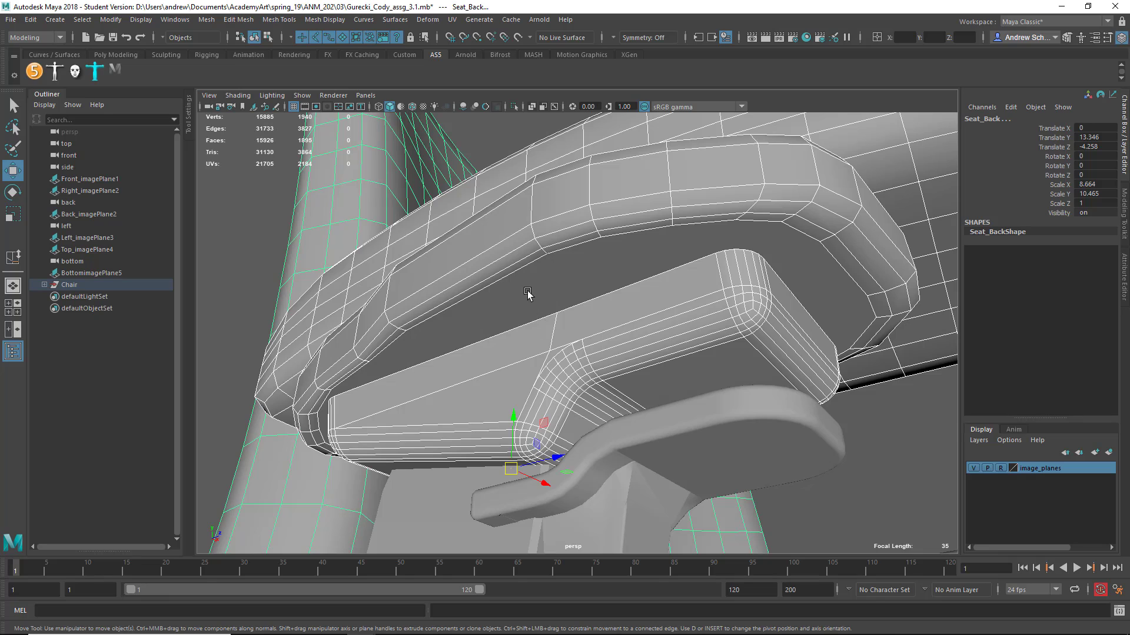
Soften the edges of pCube6, the rounded plate in the right arm assembly just above the lever and its mount
{"action": "left_click", "coordinate": [528, 292]}
{"action": "left_click_drag", "start_coordinate": [527, 293], "coordinate": [566, 382], "text": "alt"}
{"action": "left_click", "coordinate": [908, 288]}
{"action": "left_click", "coordinate": [495, 185]}
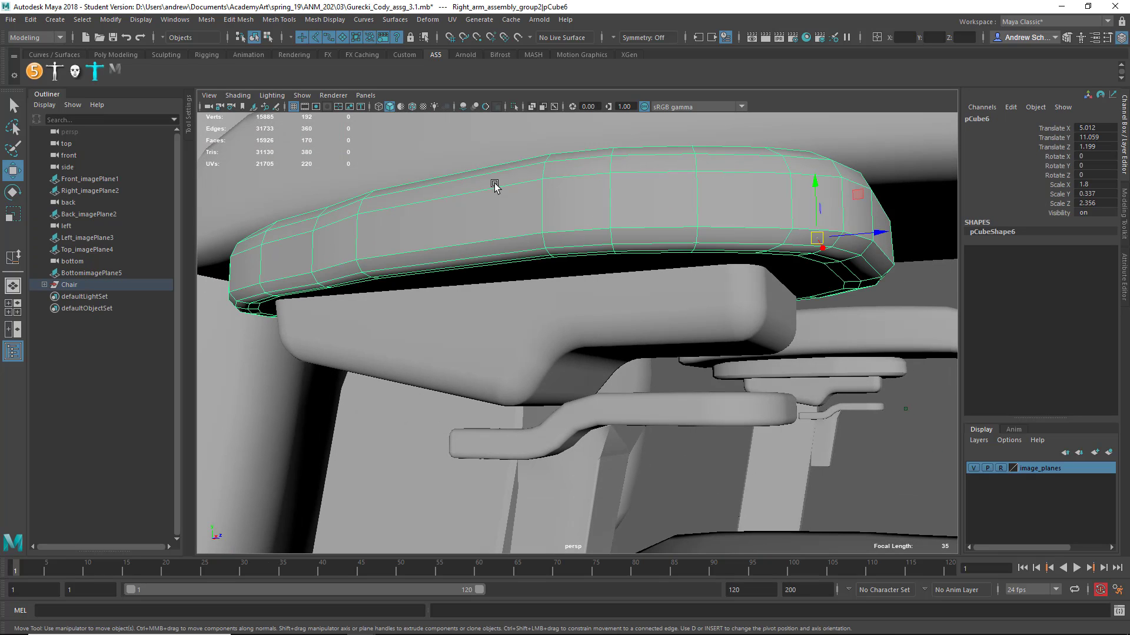
{"action": "left_click", "coordinate": [325, 19]}
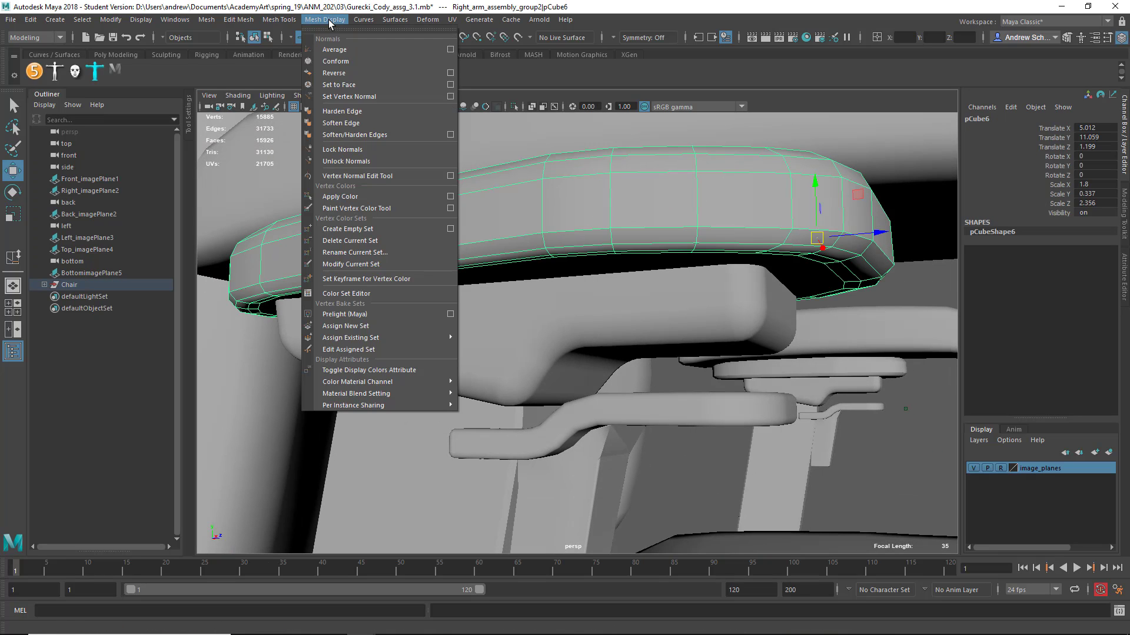
{"action": "left_click", "coordinate": [354, 123]}
{"action": "left_click", "coordinate": [917, 309]}
Expand the Chair group with all its subgroups, review the naming and grouping of the parts, and show the whole chair with nothing selected
{"action": "left_click_drag", "start_coordinate": [917, 309], "coordinate": [547, 347], "text": "alt"}
{"action": "middle_click_drag", "start_coordinate": [547, 348], "coordinate": [485, 365], "text": "alt"}
{"action": "left_click_drag", "start_coordinate": [485, 365], "coordinate": [174, 366], "text": "alt"}
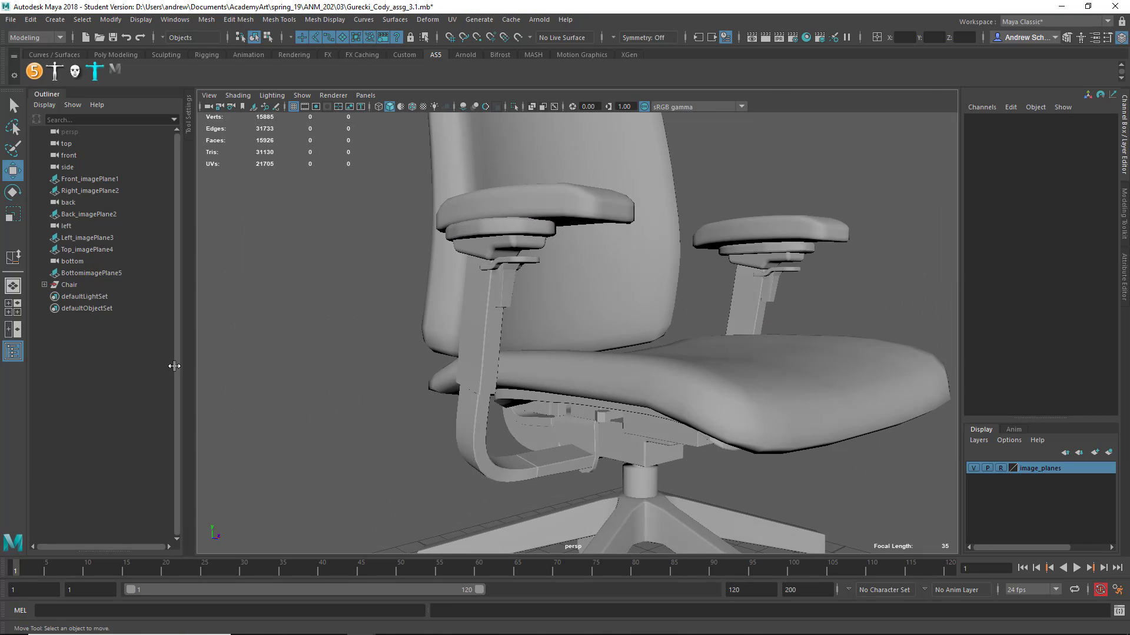
{"action": "left_click", "coordinate": [44, 284], "text": "shift"}
{"action": "scroll", "coordinate": [94, 359], "scroll_direction": "down", "scroll_amount": 5}
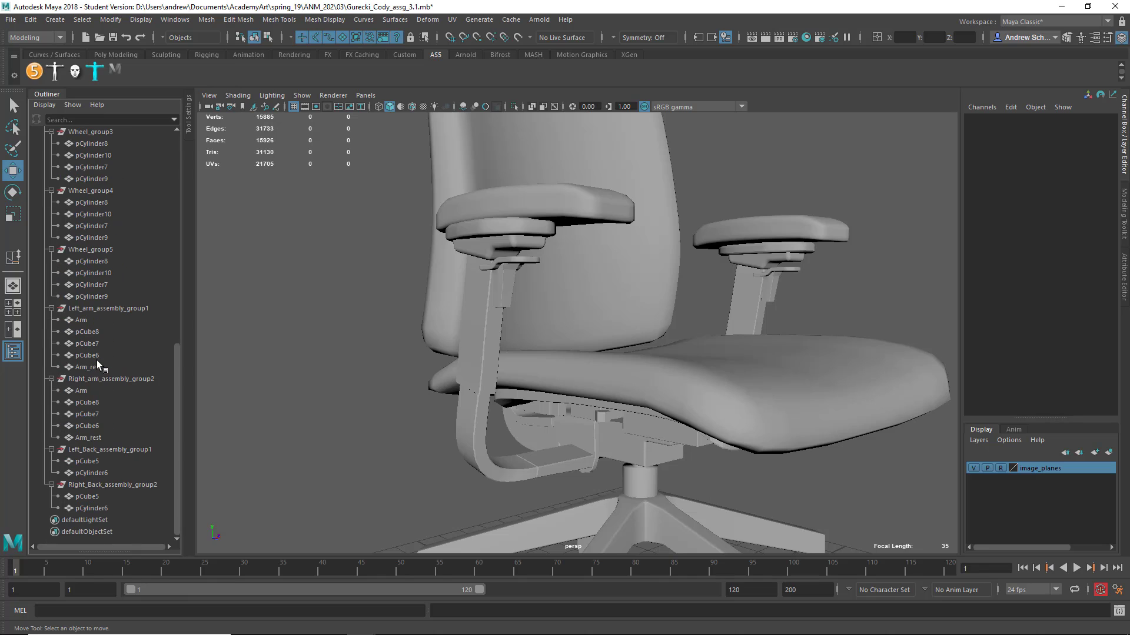
{"action": "scroll", "coordinate": [96, 360], "scroll_direction": "up", "scroll_amount": 6}
{"action": "left_click", "coordinate": [433, 355]}
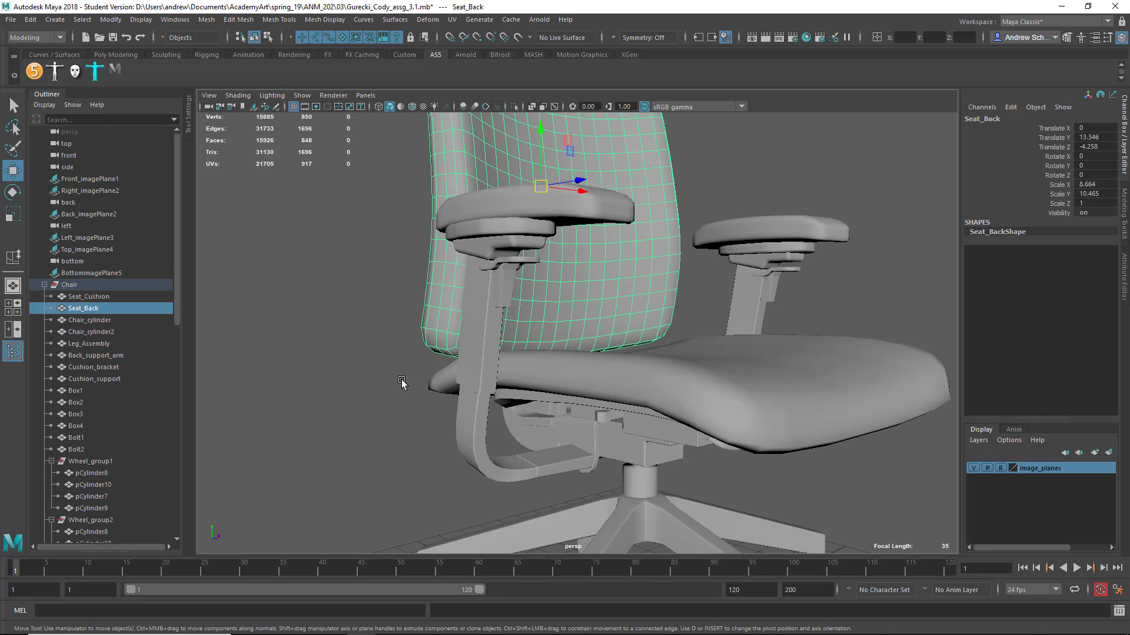
{"action": "left_click", "coordinate": [420, 428]}
{"action": "scroll", "coordinate": [419, 428], "scroll_direction": "down", "scroll_amount": 5}
{"action": "scroll", "coordinate": [419, 427], "scroll_direction": "up", "scroll_amount": 2}
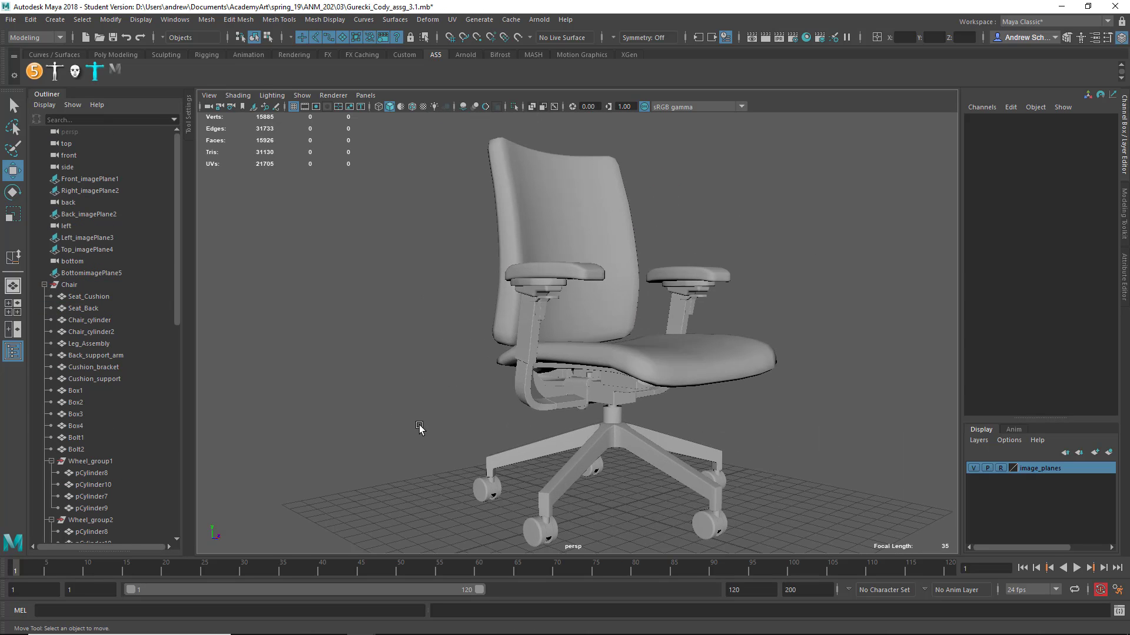